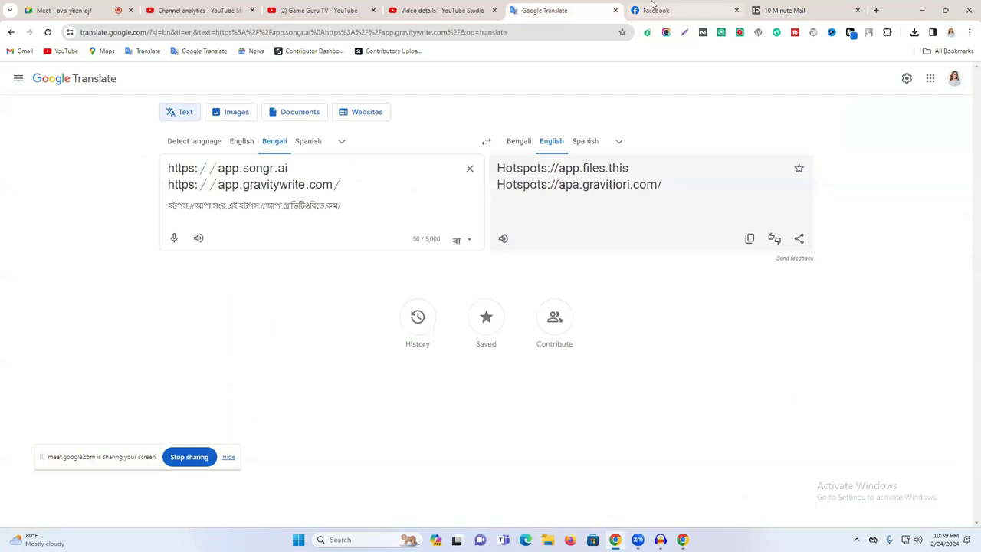
click(573, 9)
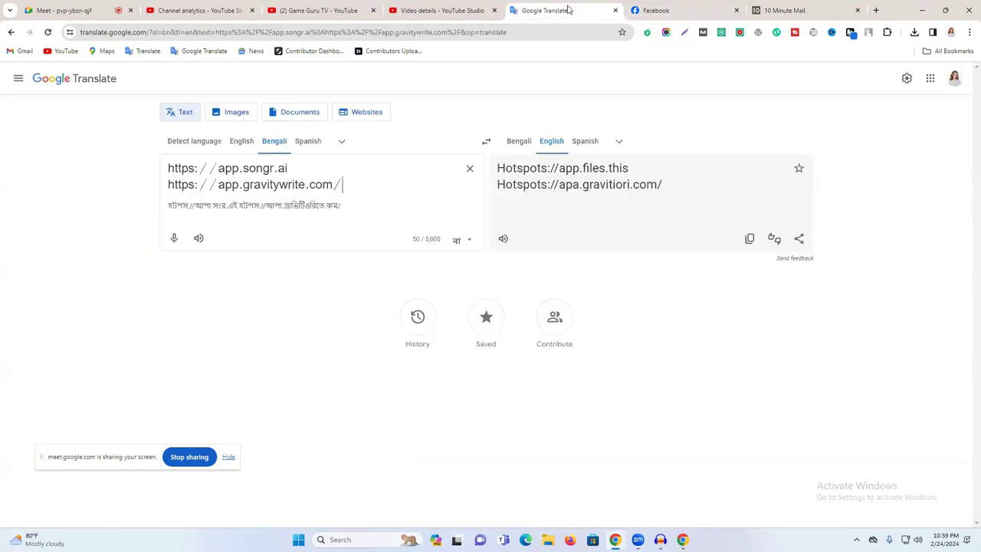
triple_click(265, 170)
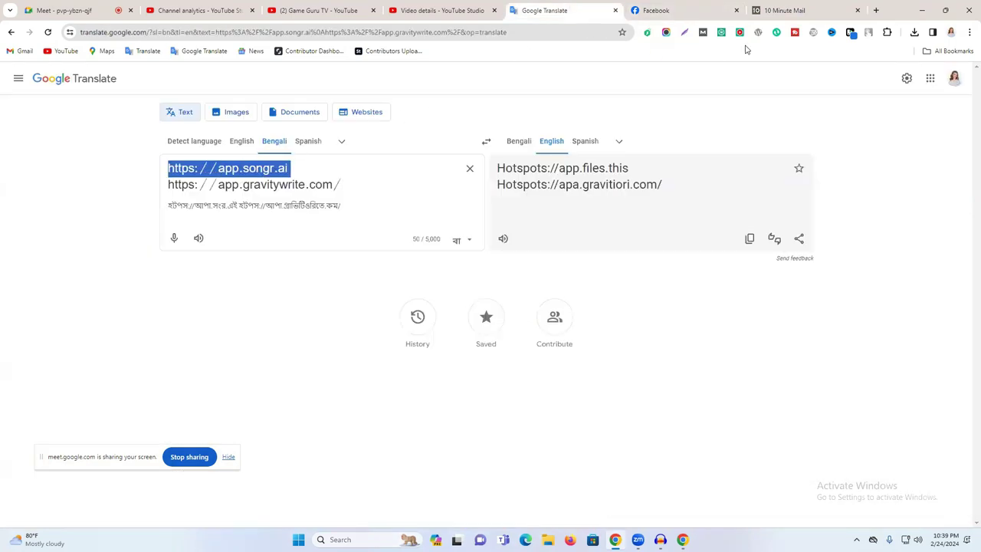
click(876, 10)
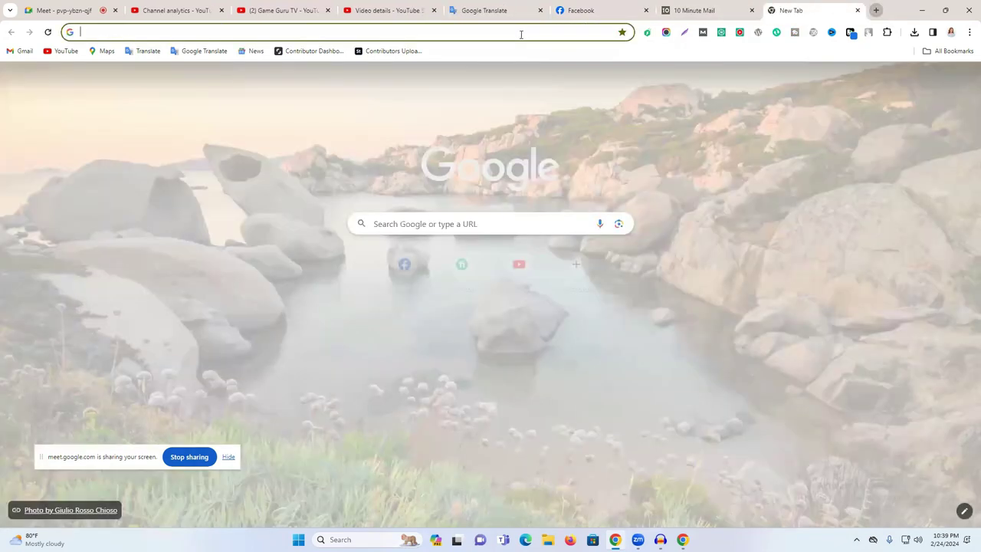
text(https://app.songr.ai)
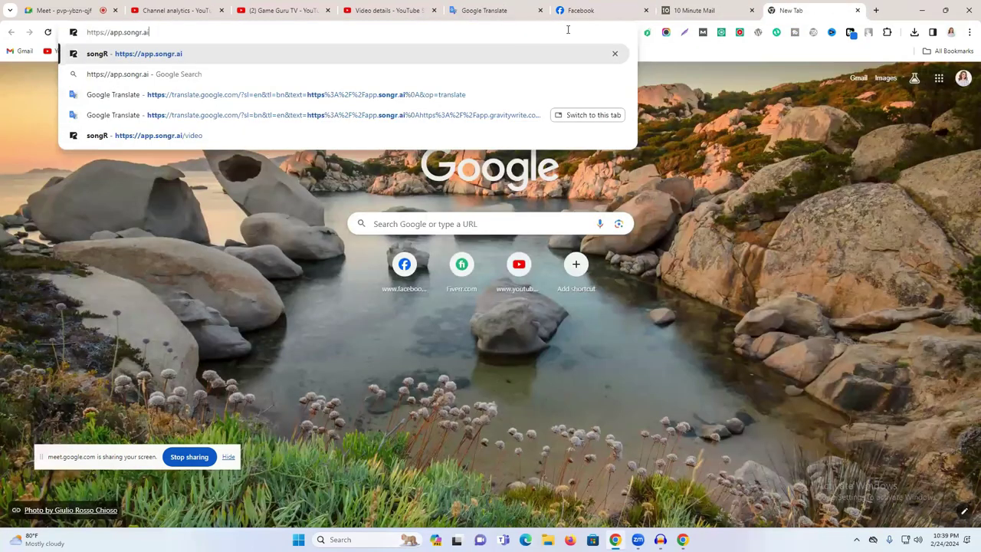
key(Return)
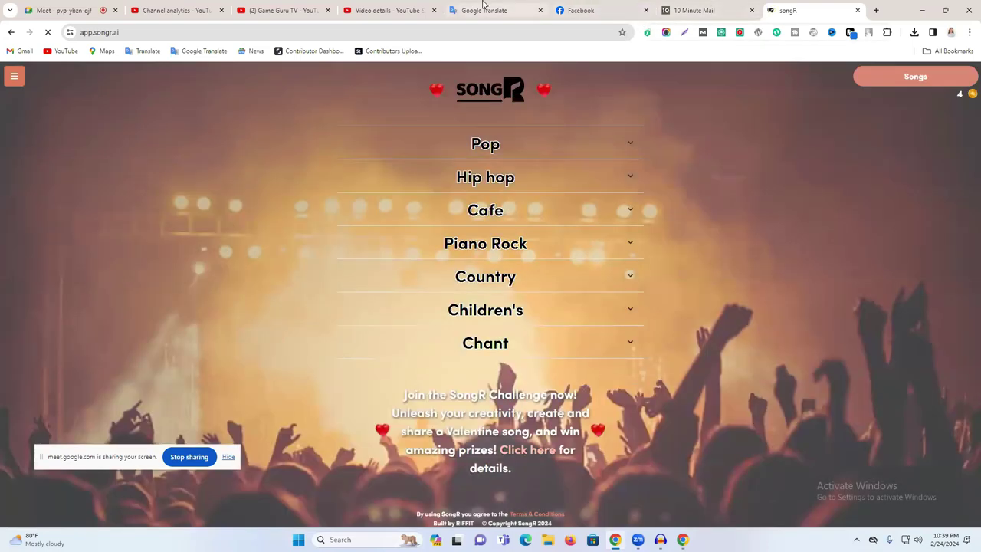
- Open gravitywrite.com in another new tab, using the second address noted in Google Translate, and log in
click(490, 10)
double_click(296, 183)
triple_click(296, 184)
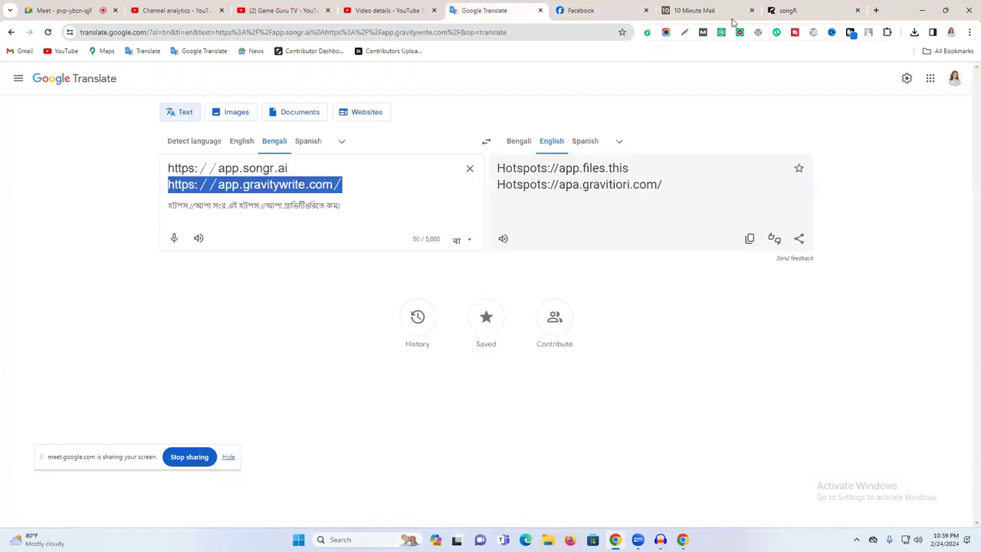
click(876, 10)
click(478, 36)
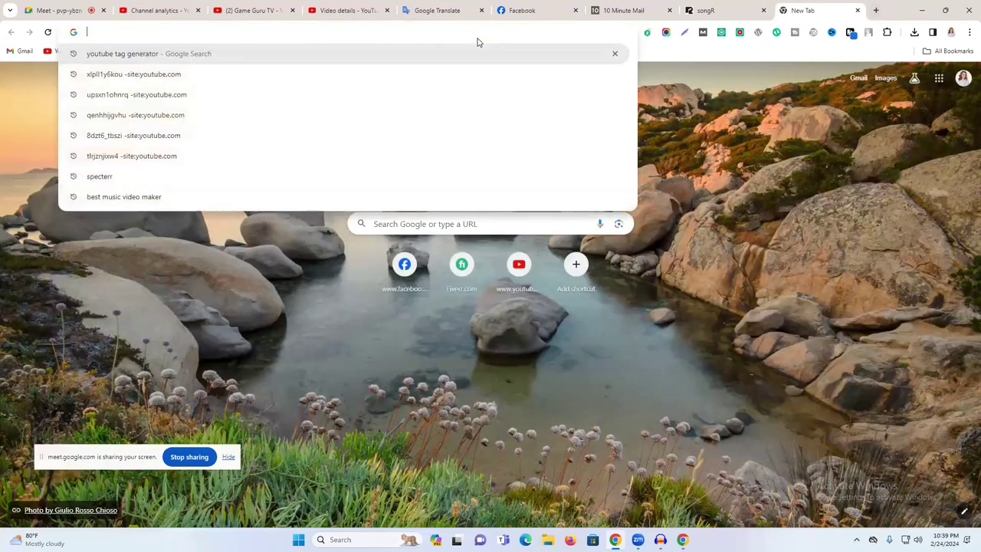
text(gravitywrite.com)
key(Return)
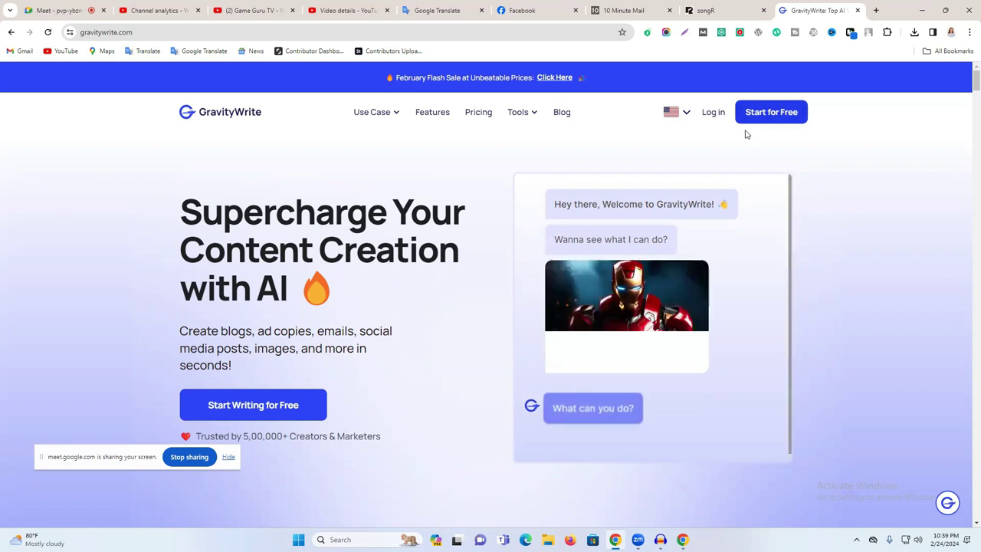
click(719, 115)
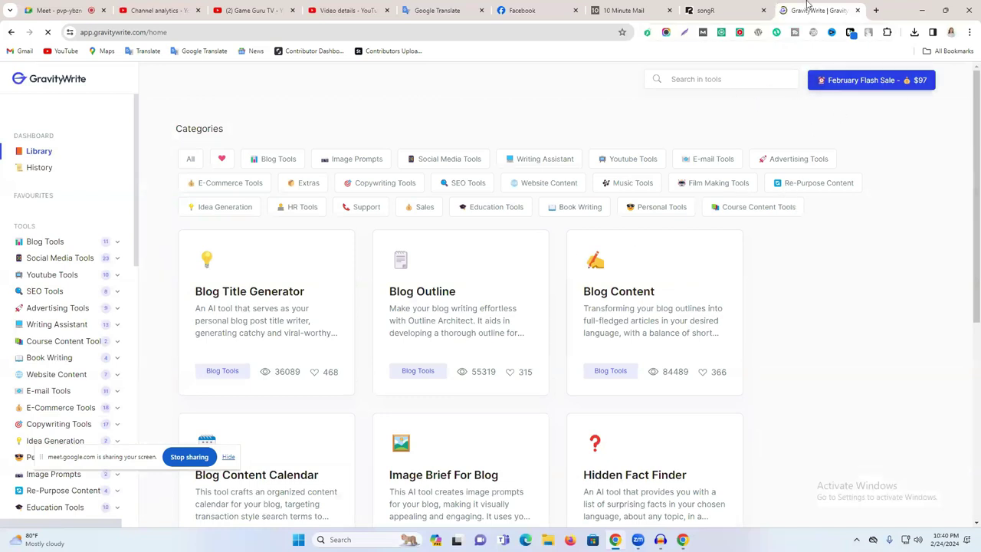
- Filter the GravityWrite tool library to the Music Tools category and search the tools for "mus"
click(728, 10)
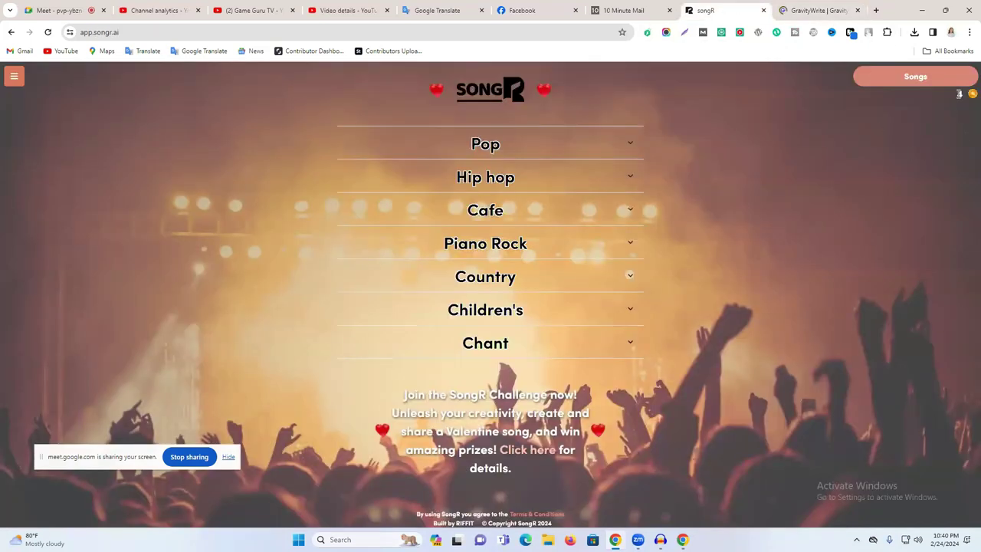
click(802, 9)
click(608, 200)
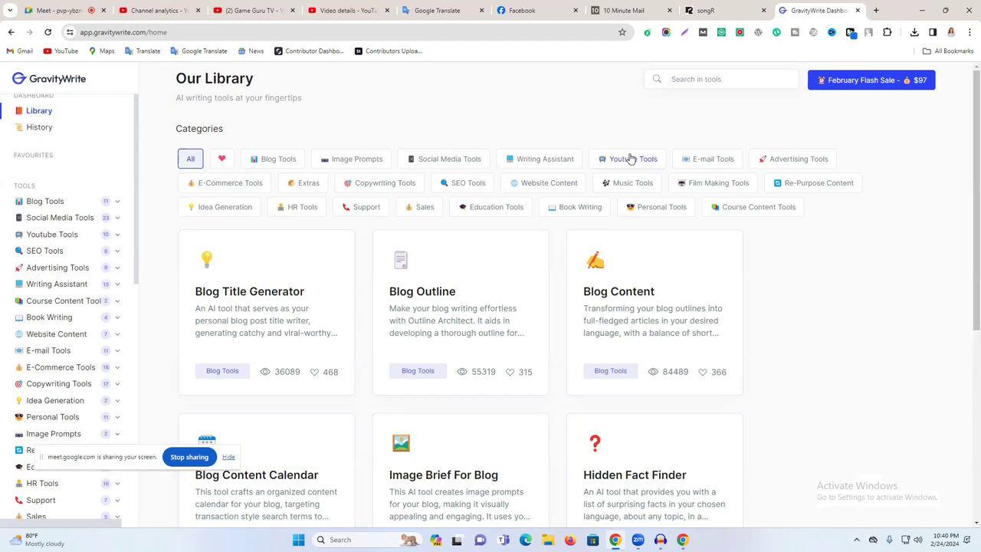
click(707, 80)
click(630, 184)
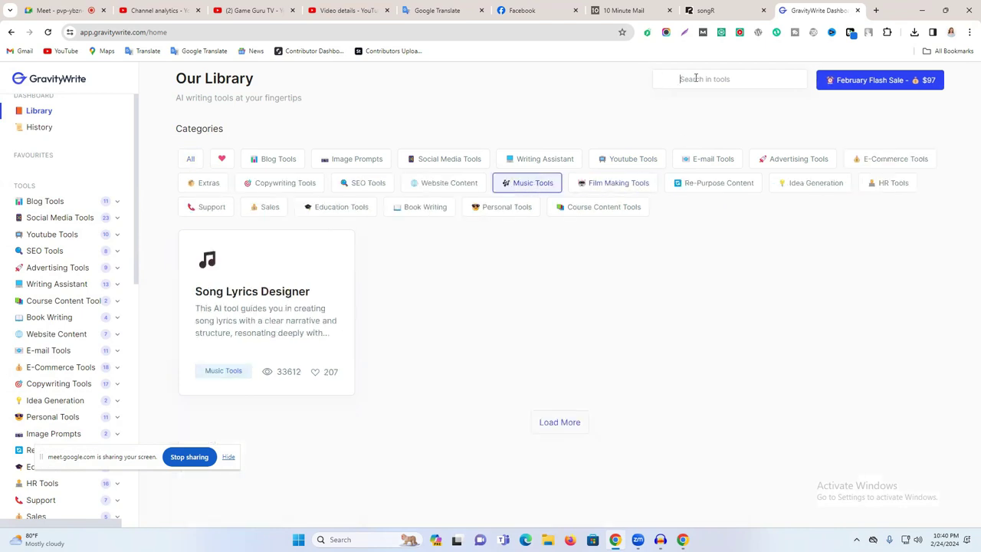
text(mus)
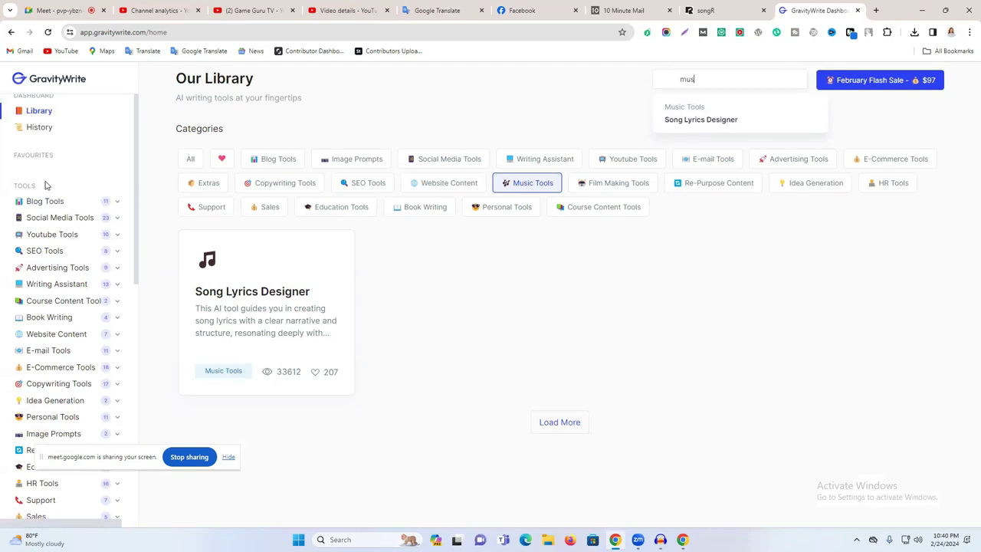
- Examine the list of tool categories offered in the GravityWrite library's navigation
scroll(62, 198, down, 3)
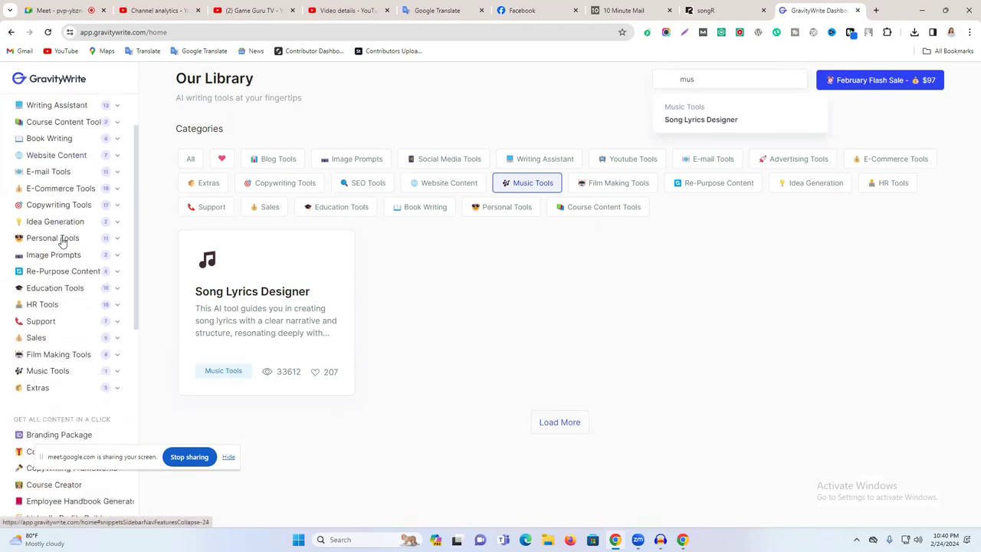
scroll(88, 260, up, 3)
scroll(88, 260, down, 2)
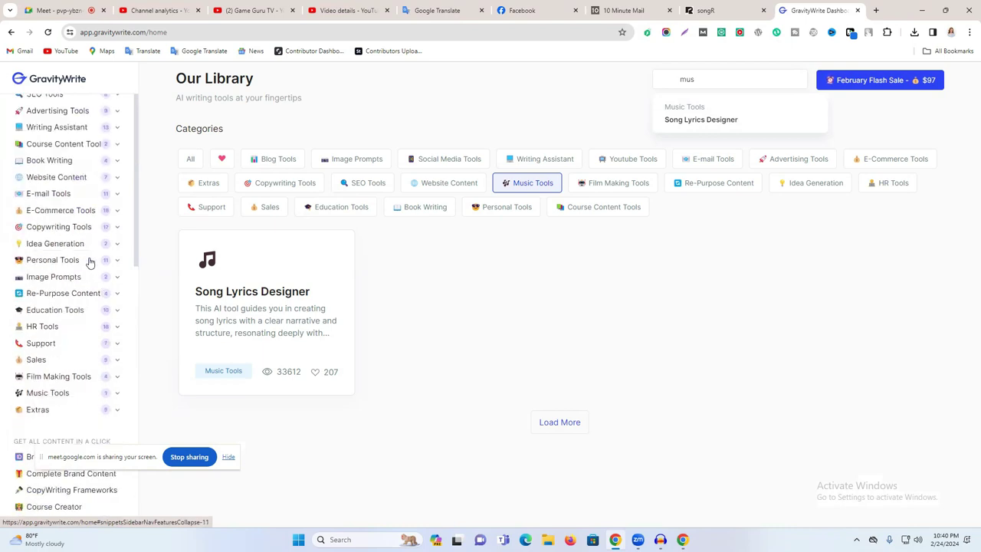
scroll(89, 262, up, 2)
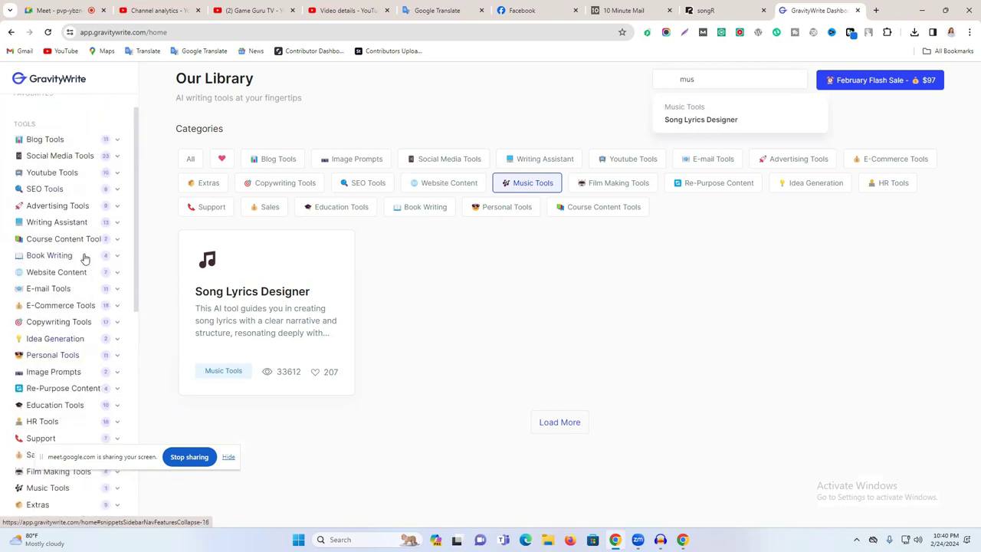
scroll(65, 307, down, 3)
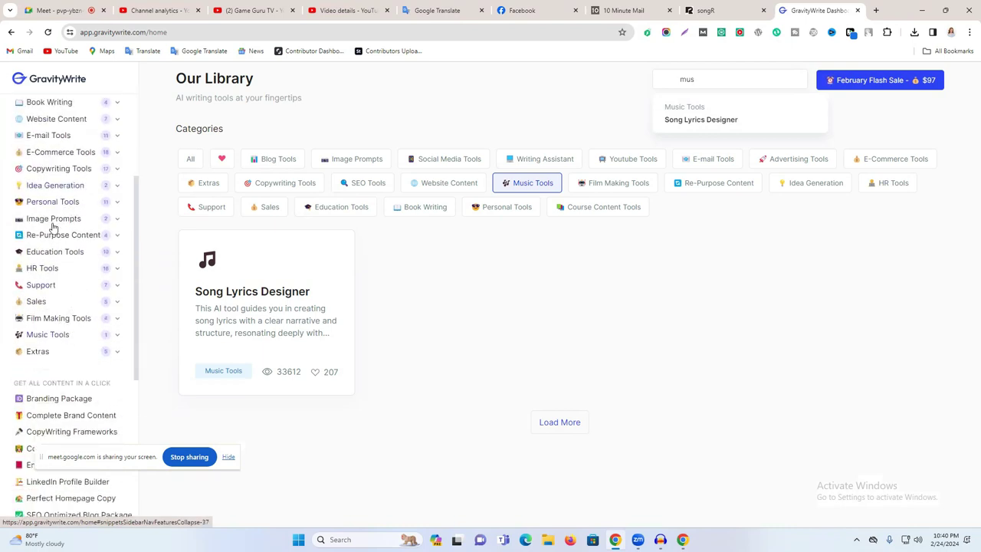
scroll(23, 291, up, 1)
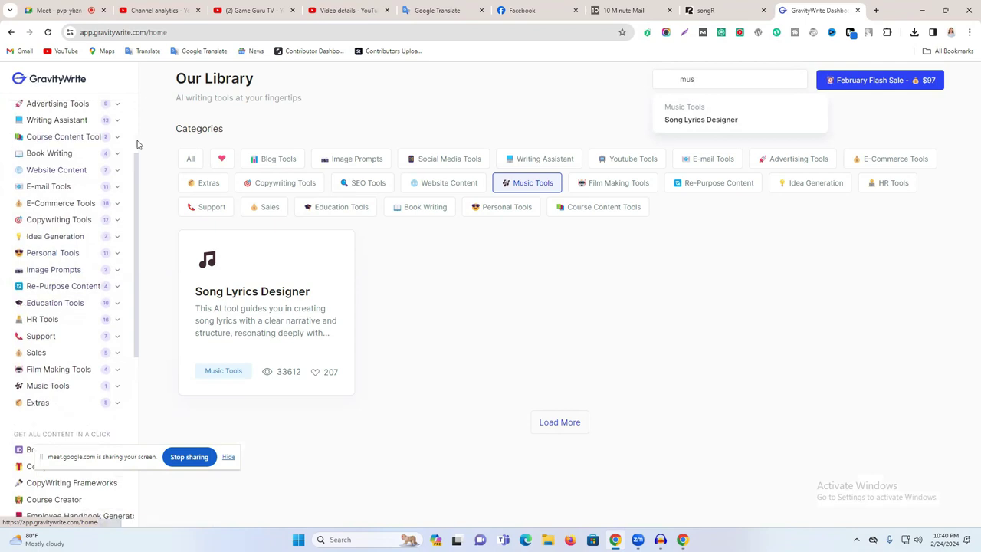
scroll(55, 238, up, 1)
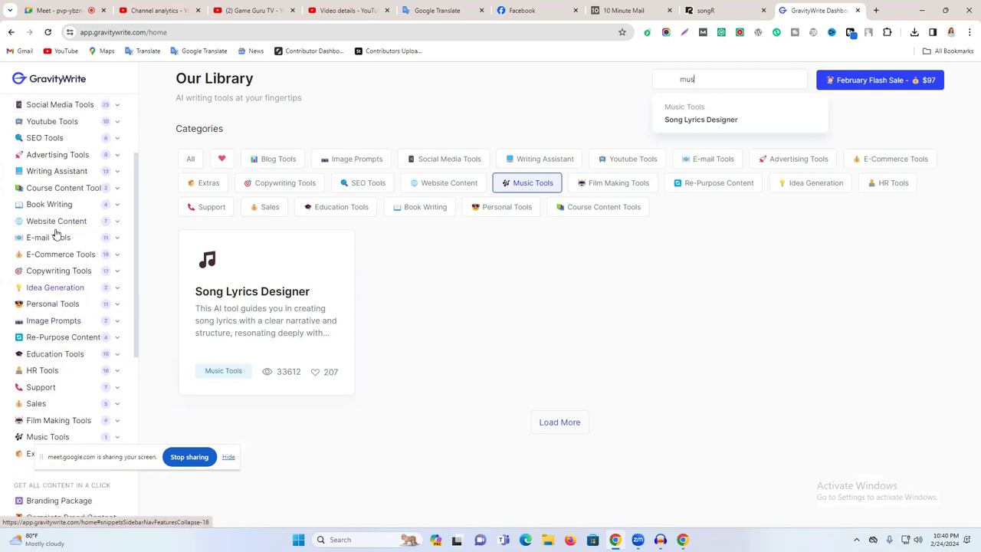
scroll(60, 229, up, 2)
scroll(61, 228, up, 1)
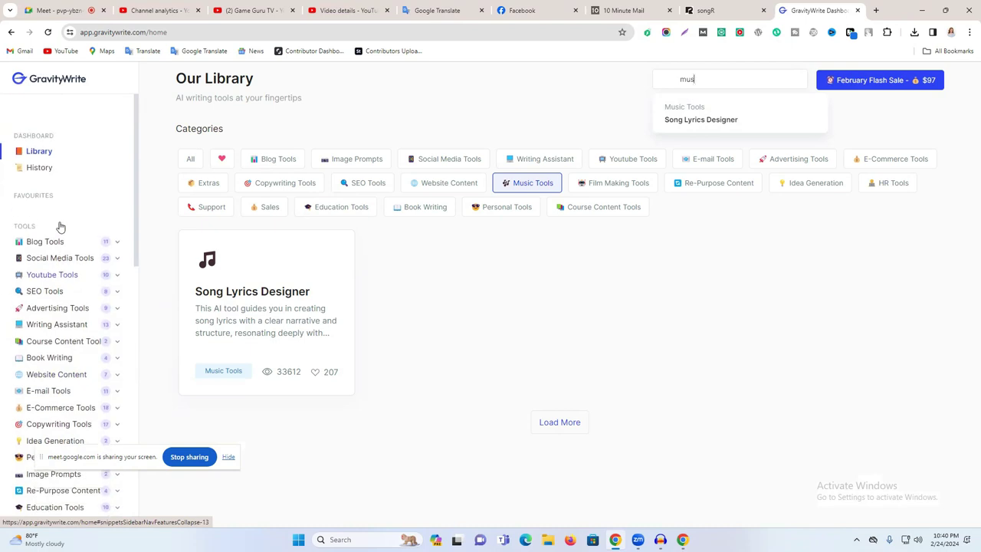
- Switch to the Google Meet call, admit the waiting participant, and return to GravityWrite
click(69, 6)
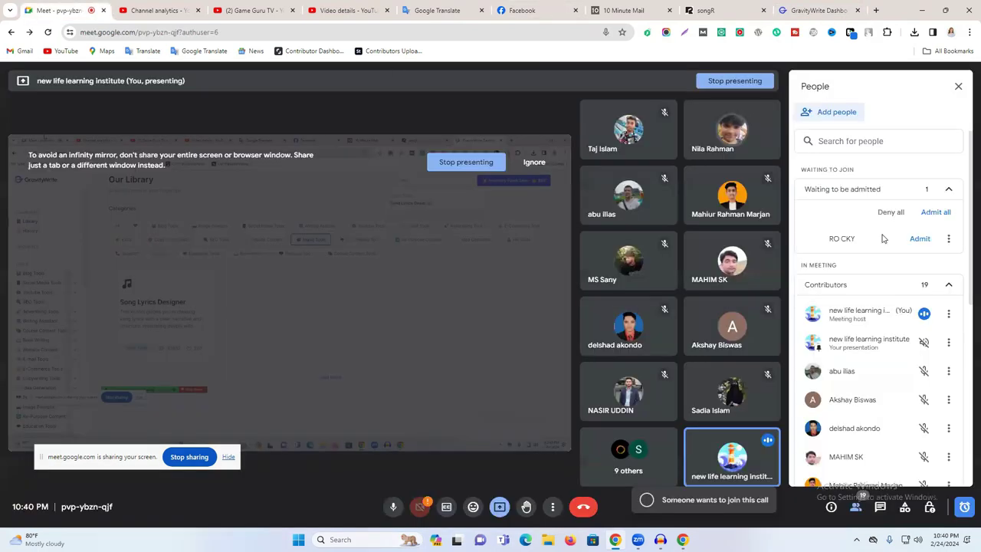
click(921, 241)
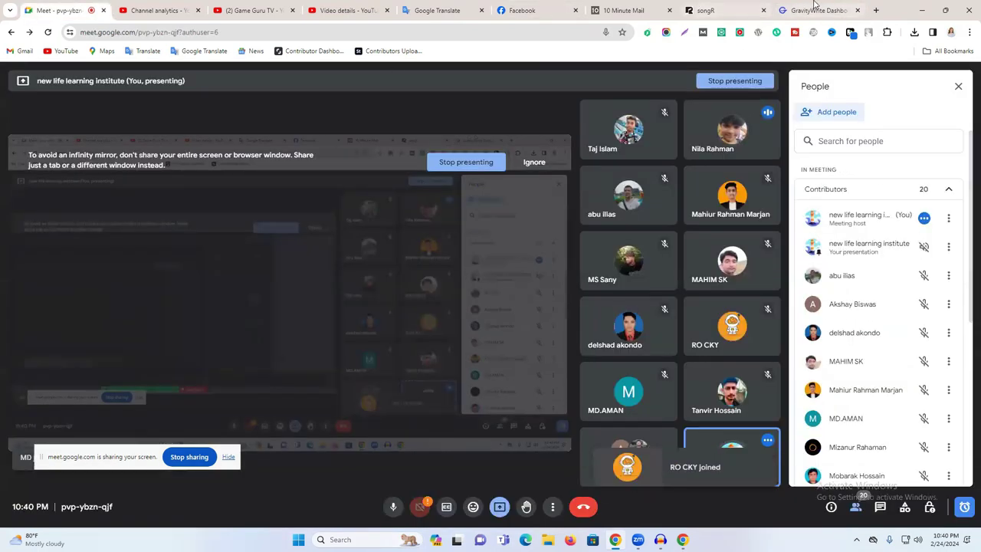
click(820, 10)
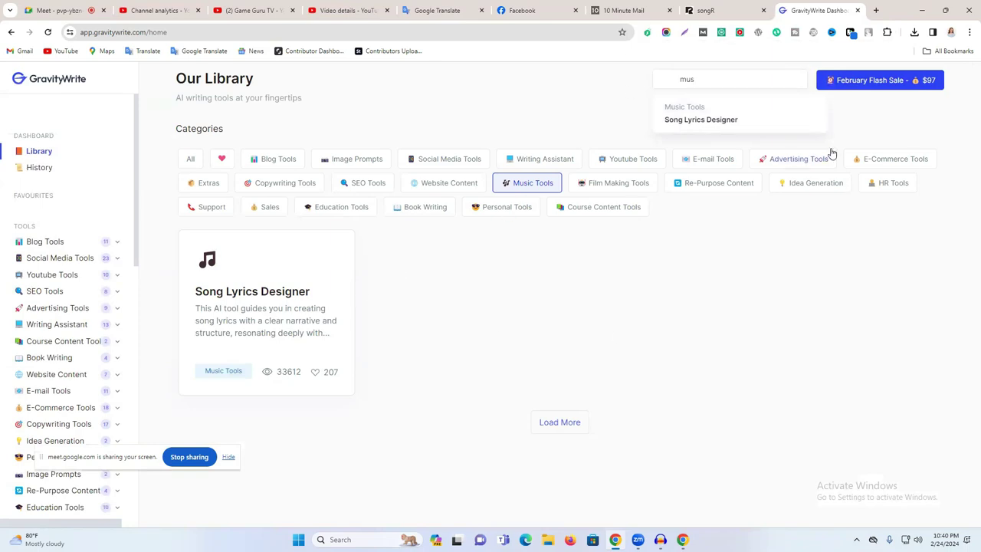
- Open the Song Lyrics Designer and enter "This life is for you" as the song's concept
click(223, 289)
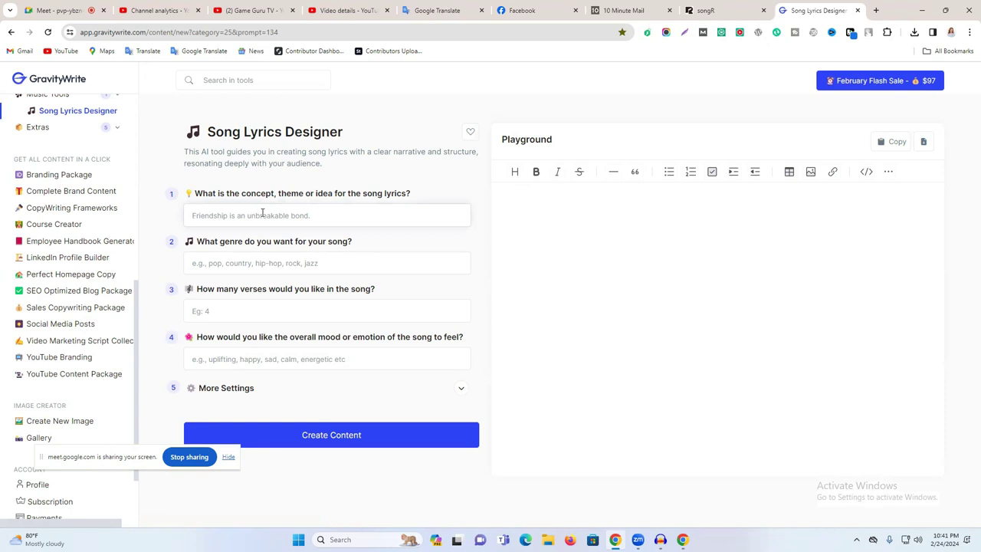
click(262, 215)
text(Th)
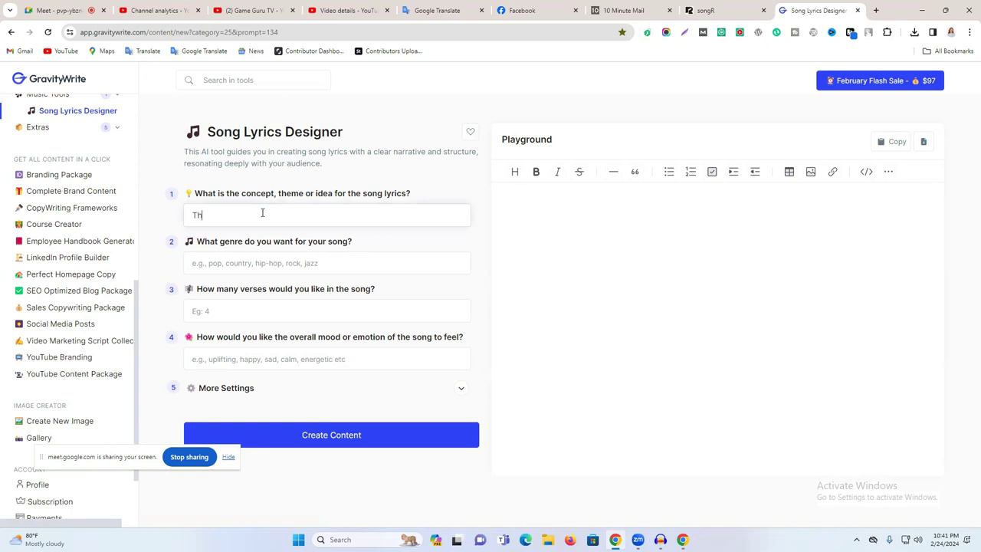
text(is life is for you)
- Copy the song concept into Google Translate in place of the web addresses and translate it from English to Bengali
key(ctrl+a)
key(ctrl+c)
click(423, 11)
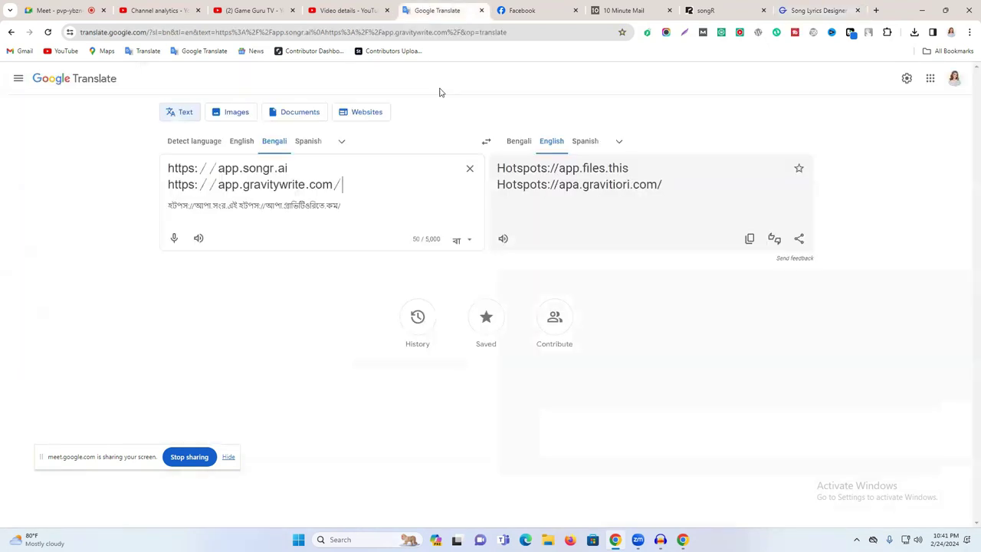
click(470, 168)
key(ctrl+v)
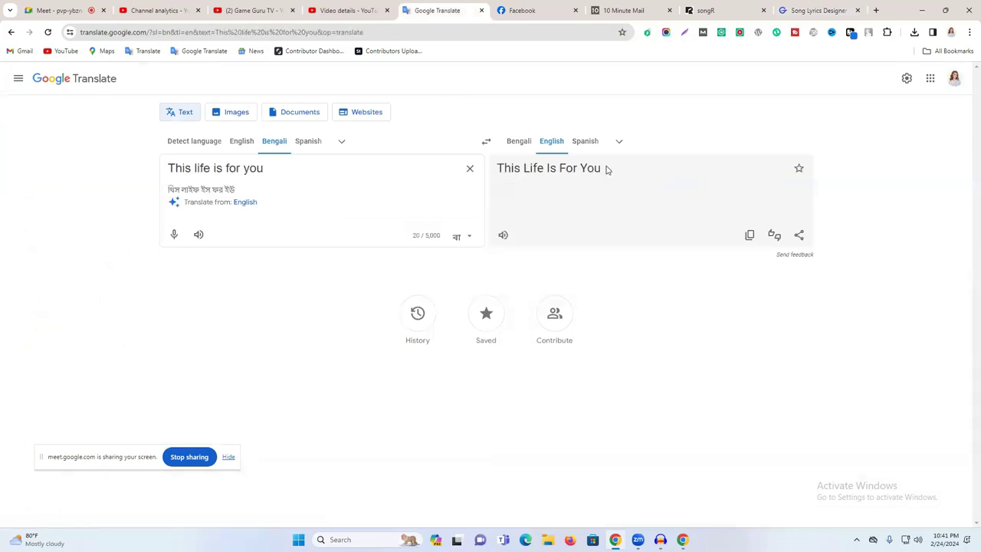
click(521, 142)
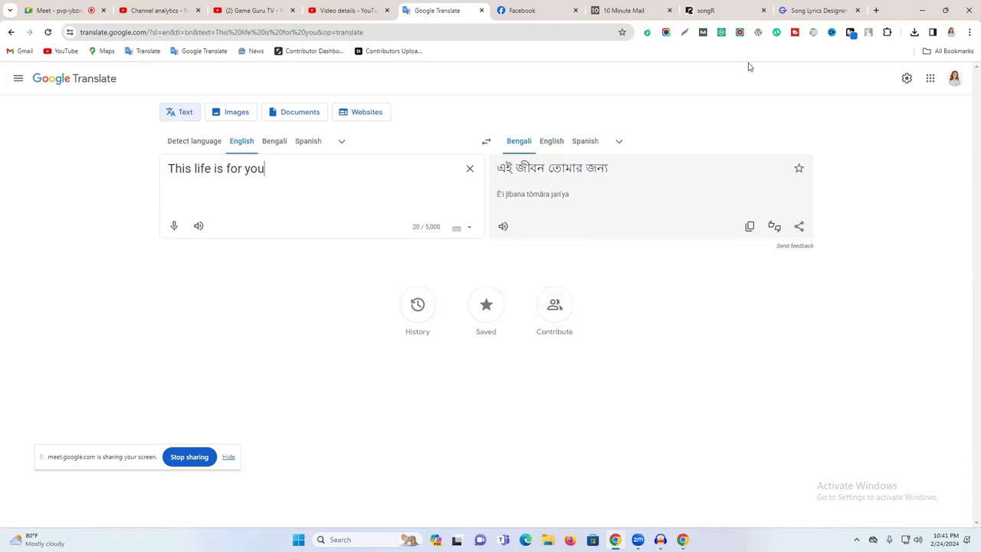
- Return to the Song Lyrics Designer in GravityWrite and set the song's genre to "hip hop"
click(817, 10)
click(248, 259)
triple_click(248, 219)
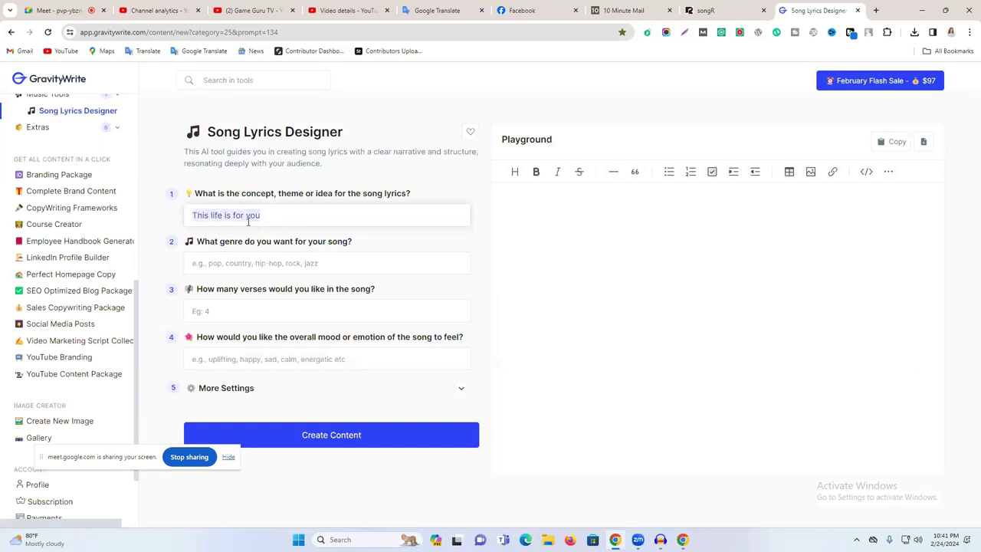
click(215, 261)
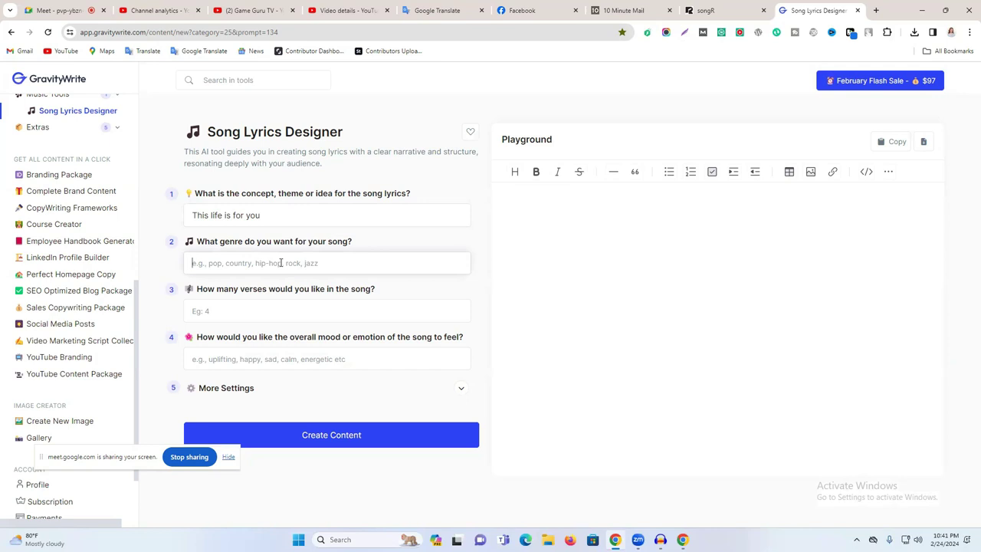
text(hip)
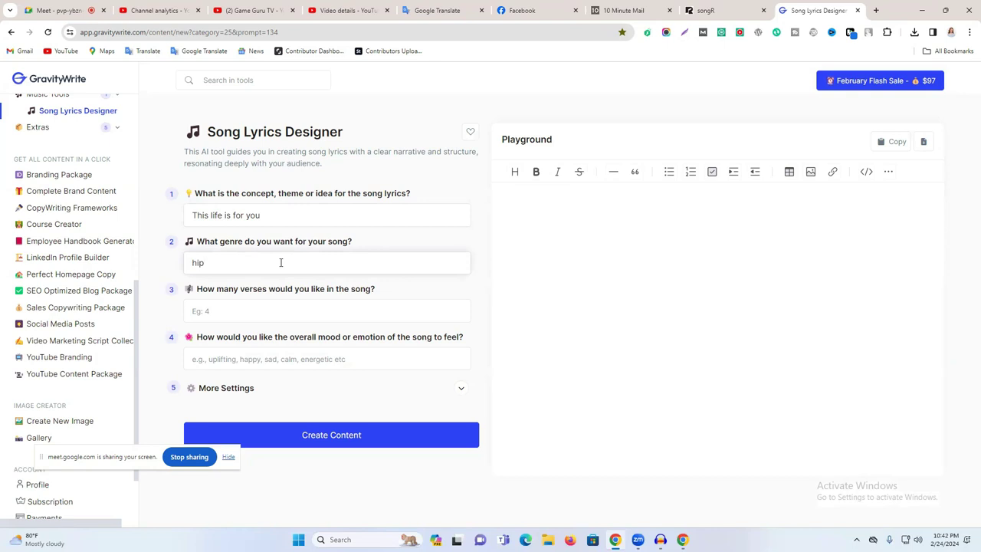
key(BackSpace)
key(BackSpace)
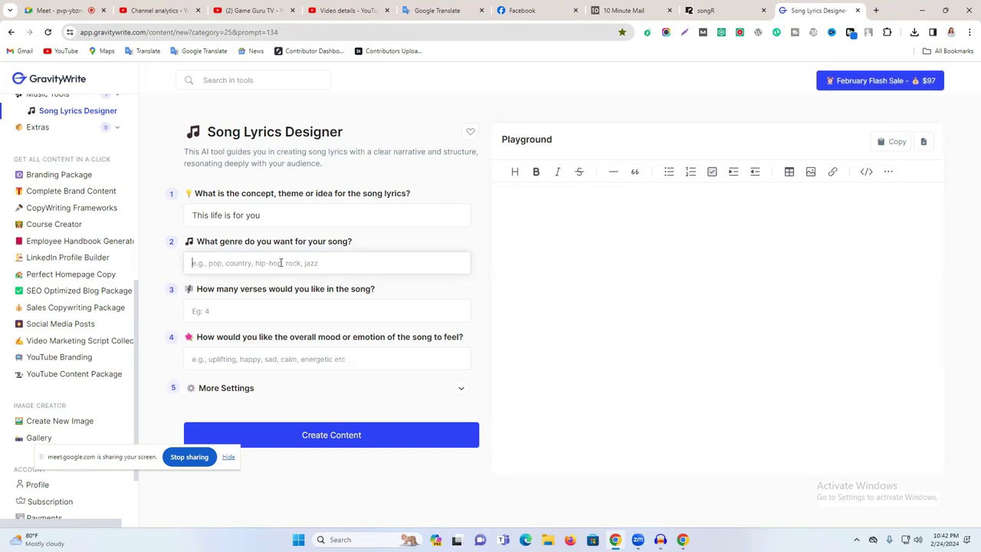
text(h)
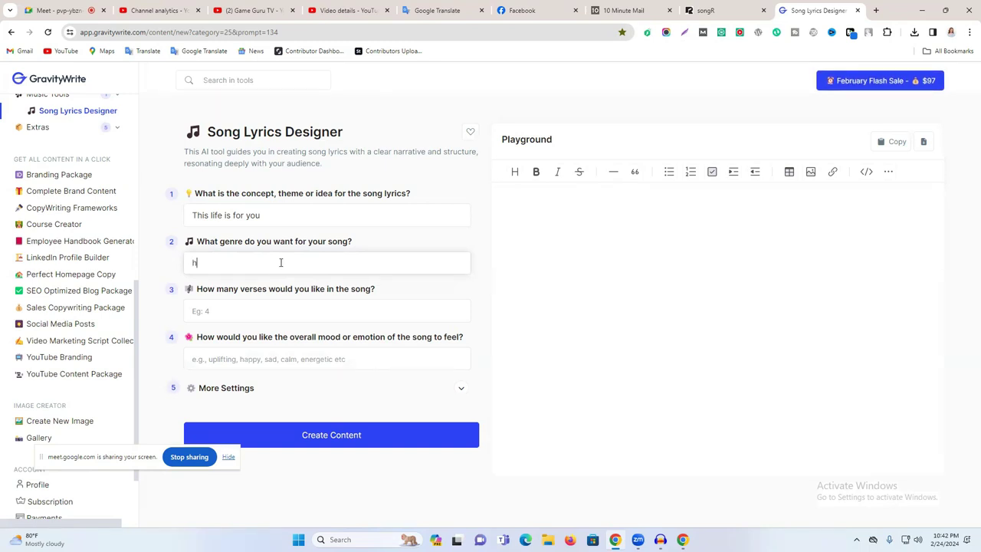
text(ip hop)
- Set the number of verses in the song to 4
click(275, 315)
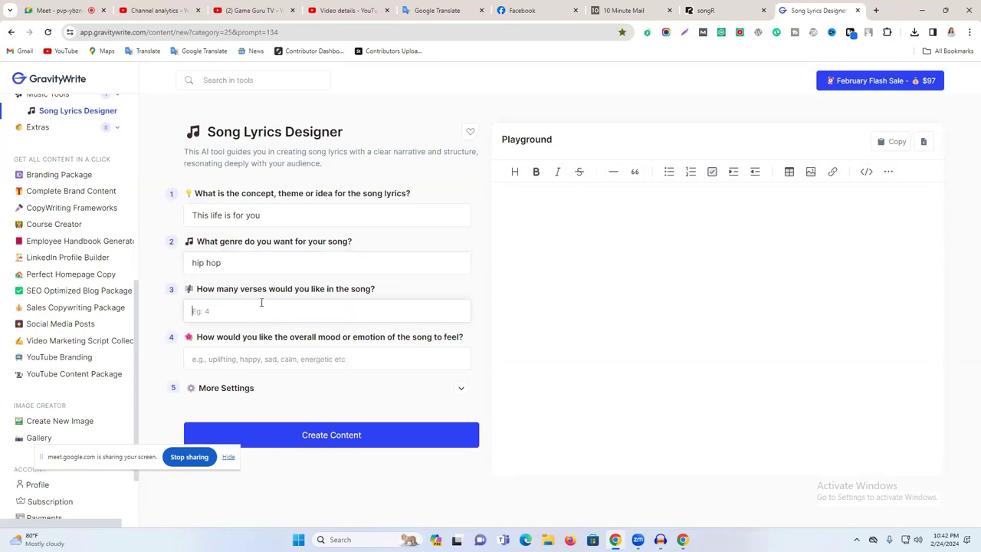
drag(211, 288, 350, 286)
click(285, 310)
text(4)
- Set the song's overall mood to "happy" and generate the lyrics
drag(207, 337, 311, 338)
click(314, 359)
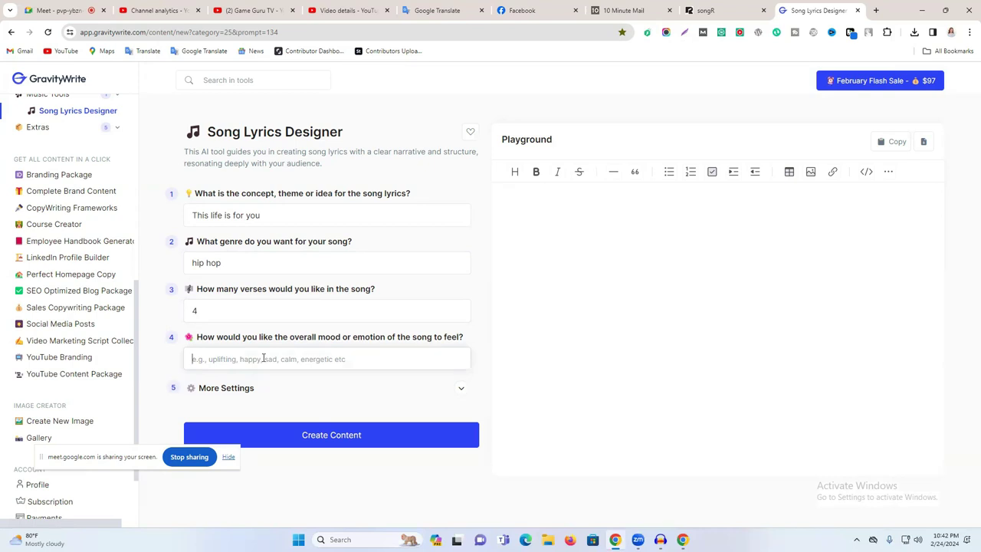
text(happy)
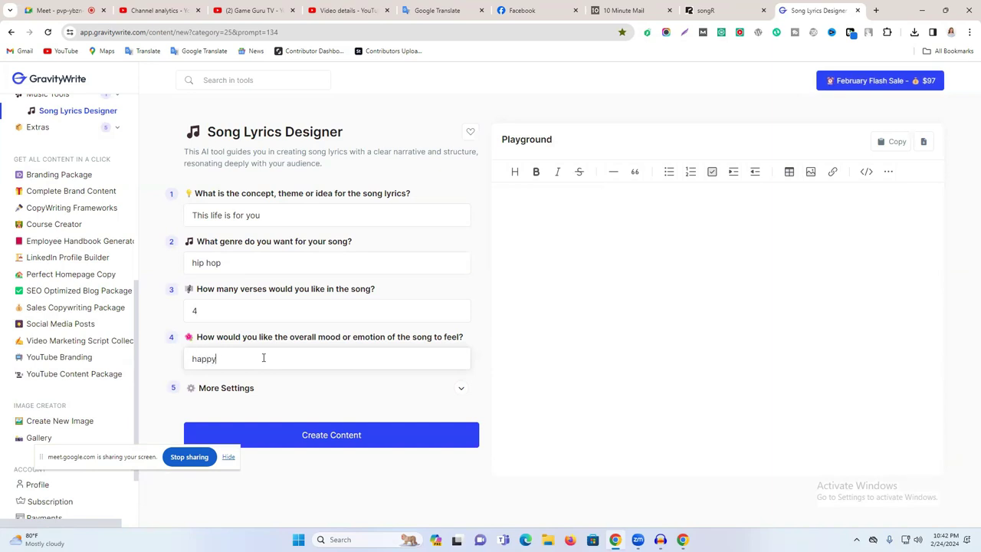
click(292, 428)
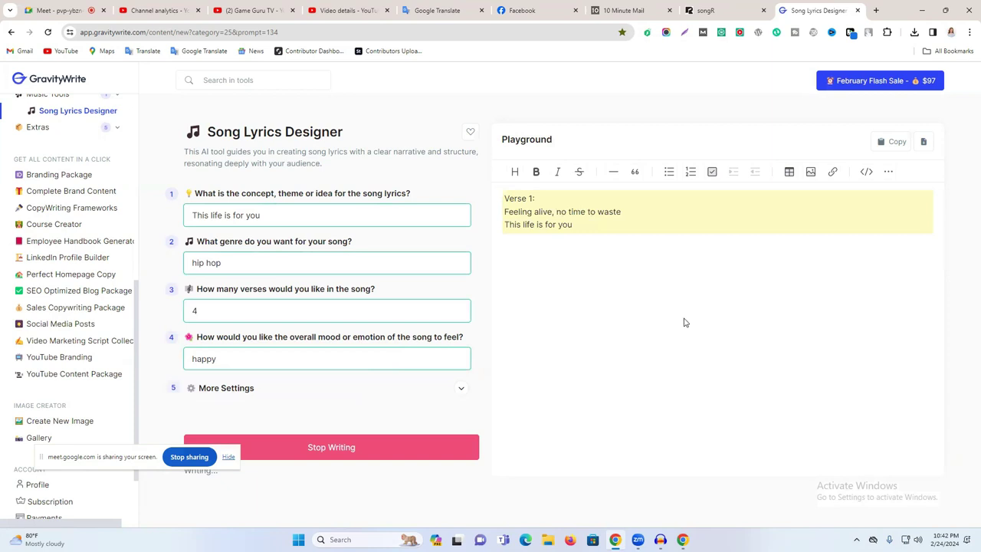
- Copy the generated verses and open the form for writing own Hip hop lyrics on songR
drag(501, 196, 663, 458)
scroll(791, 344, up, 1)
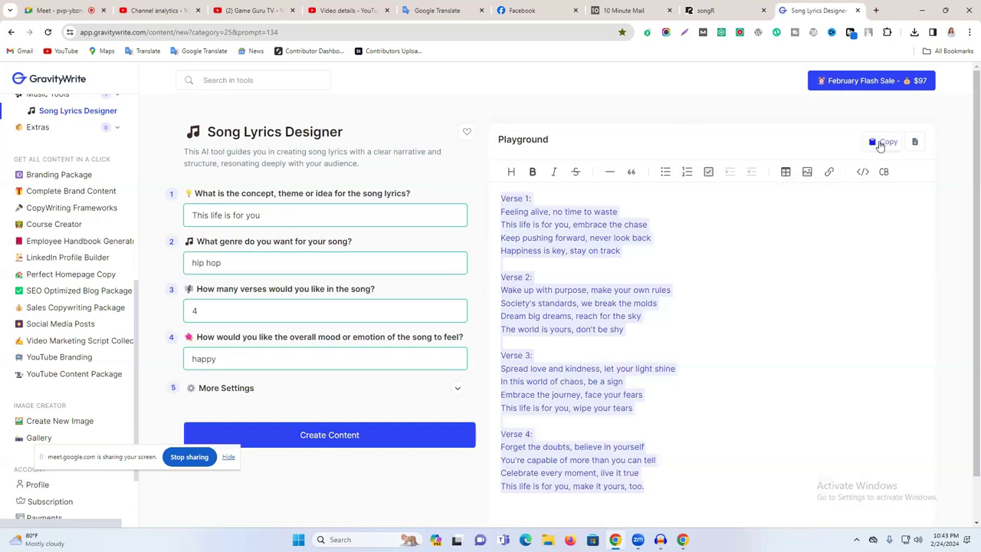
click(714, 8)
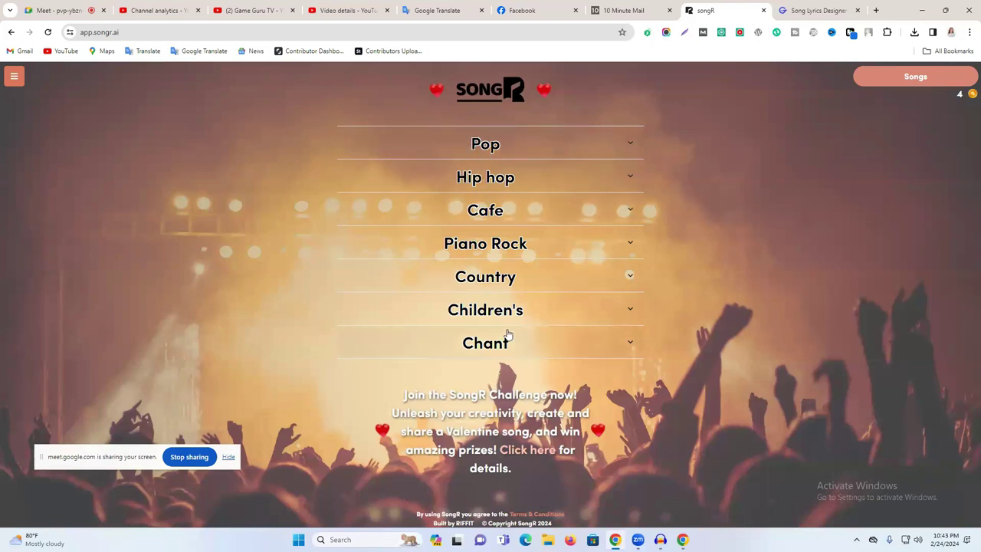
click(535, 357)
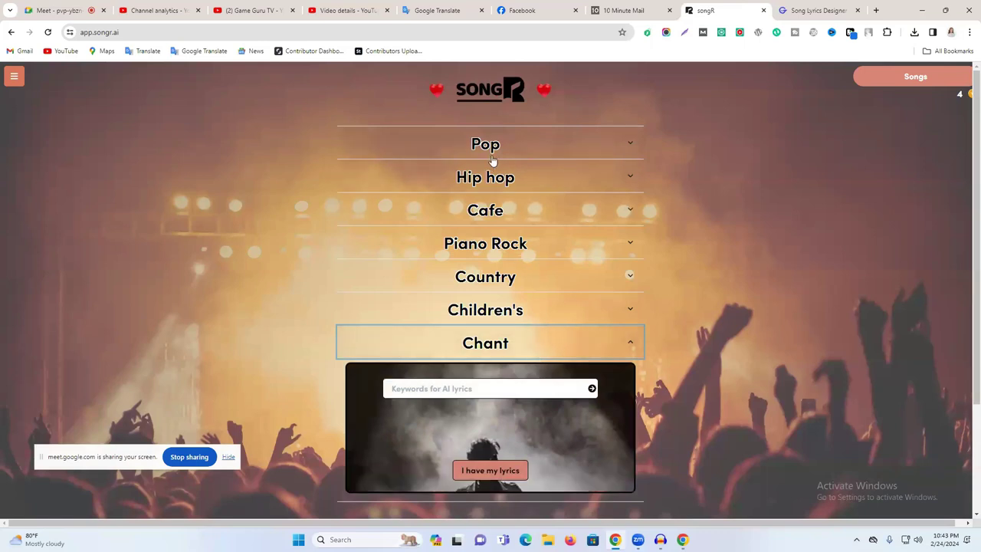
click(503, 184)
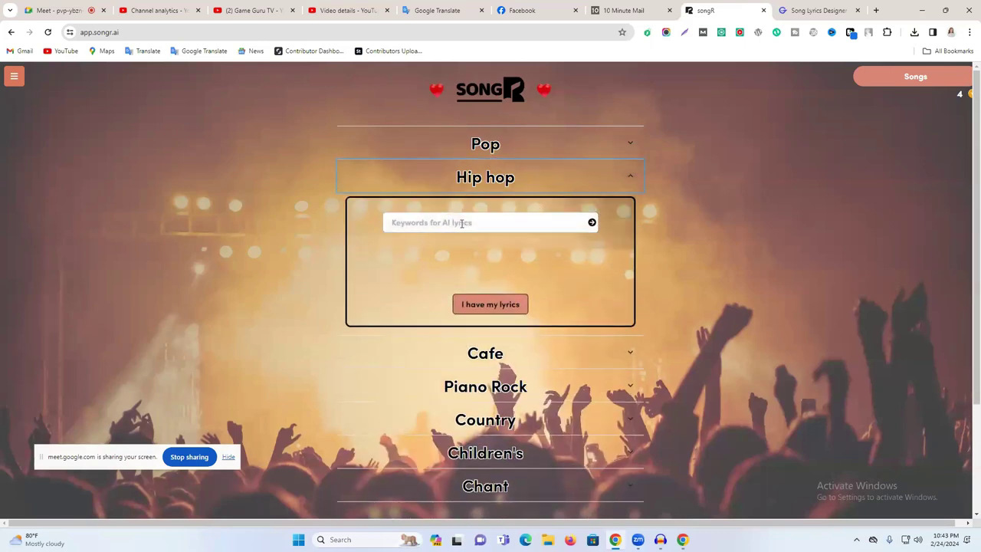
click(512, 225)
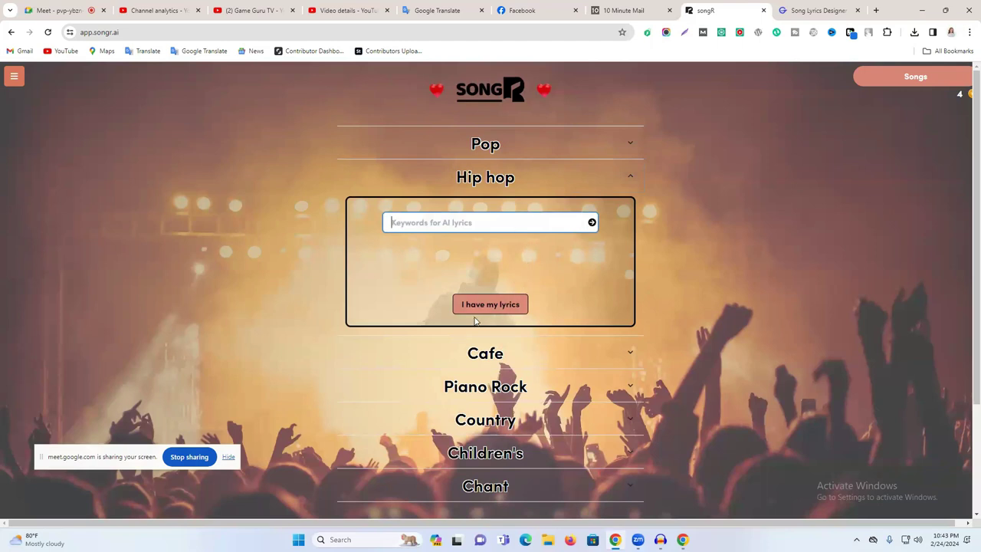
click(506, 312)
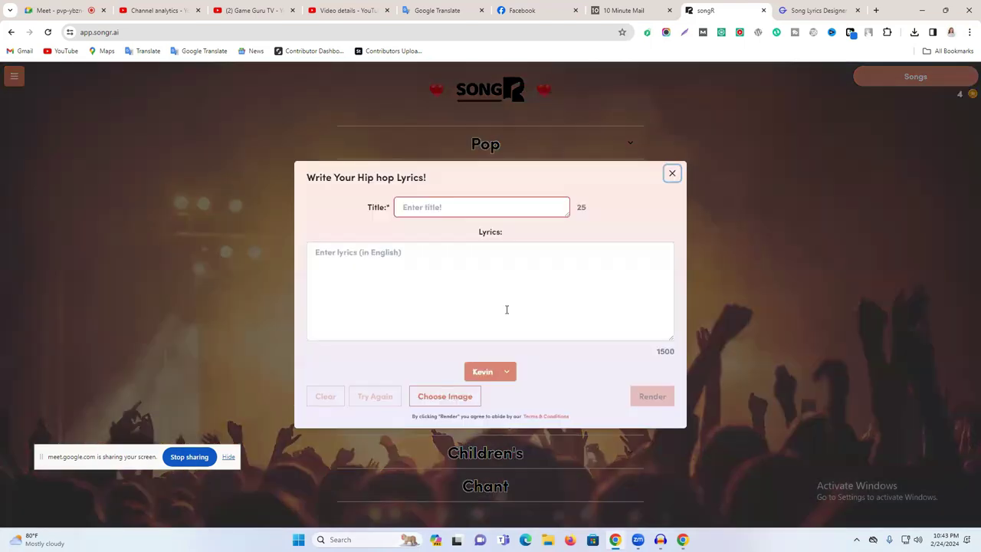
- Paste the copied verses into songR's Hip hop lyrics form and look through them
click(448, 283)
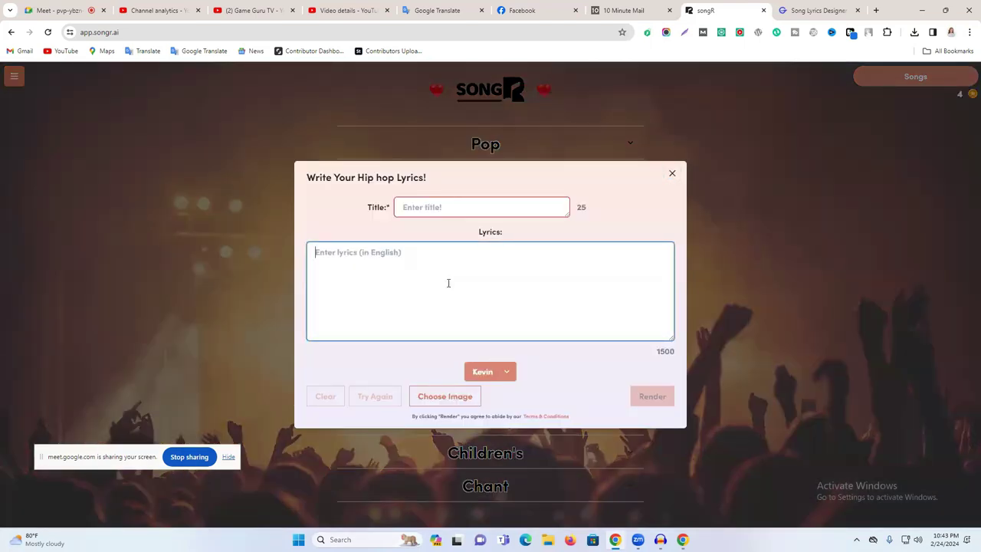
key(ctrl+v)
scroll(449, 282, up, 3)
scroll(448, 283, down, 3)
scroll(440, 203, down, 2)
scroll(439, 204, up, 2)
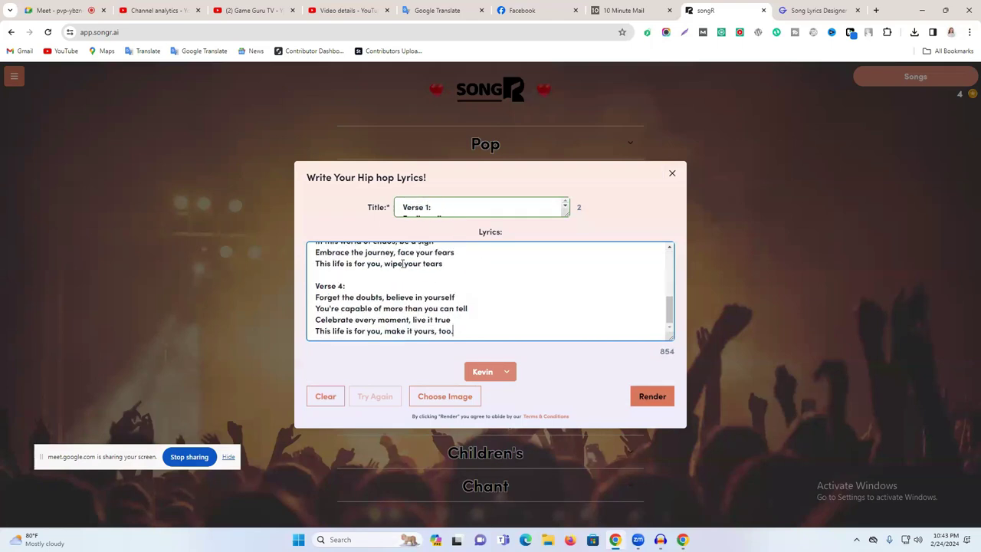
scroll(443, 215, down, 2)
- Replace the song title with "This life is for you" copied from Google Translate, try to render the song, and close the form
drag(450, 217, 399, 201)
click(437, 10)
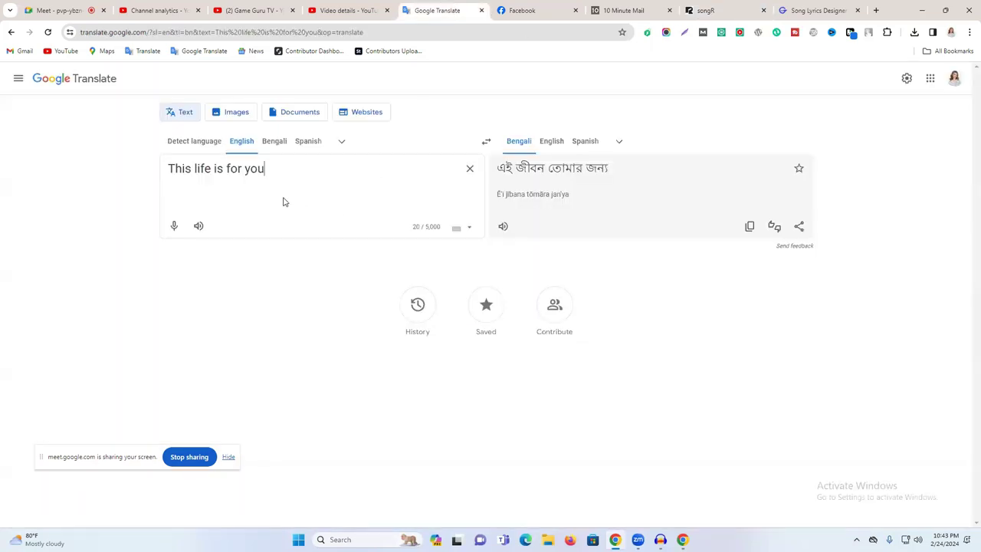
triple_click(242, 170)
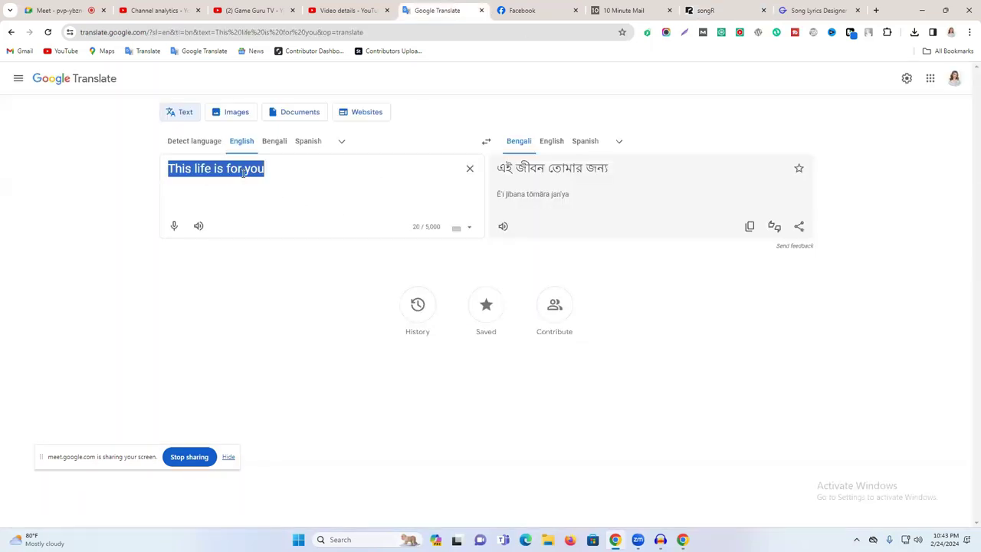
click(816, 10)
click(705, 10)
key(ctrl+v)
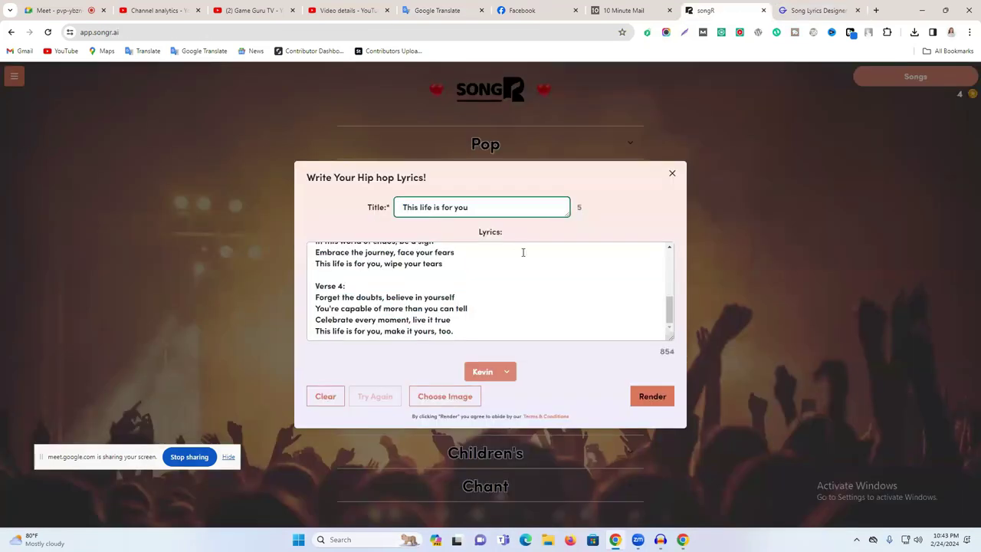
click(652, 396)
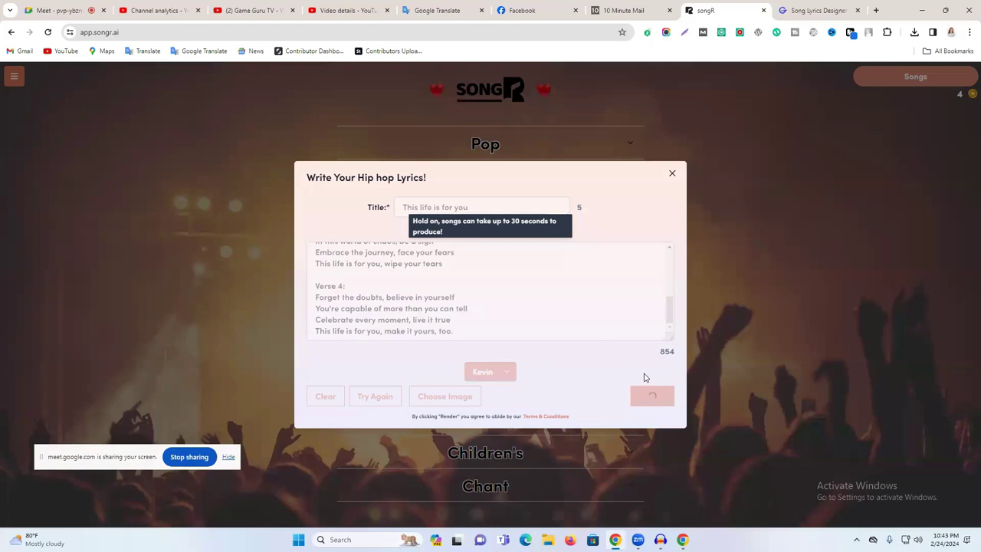
click(673, 176)
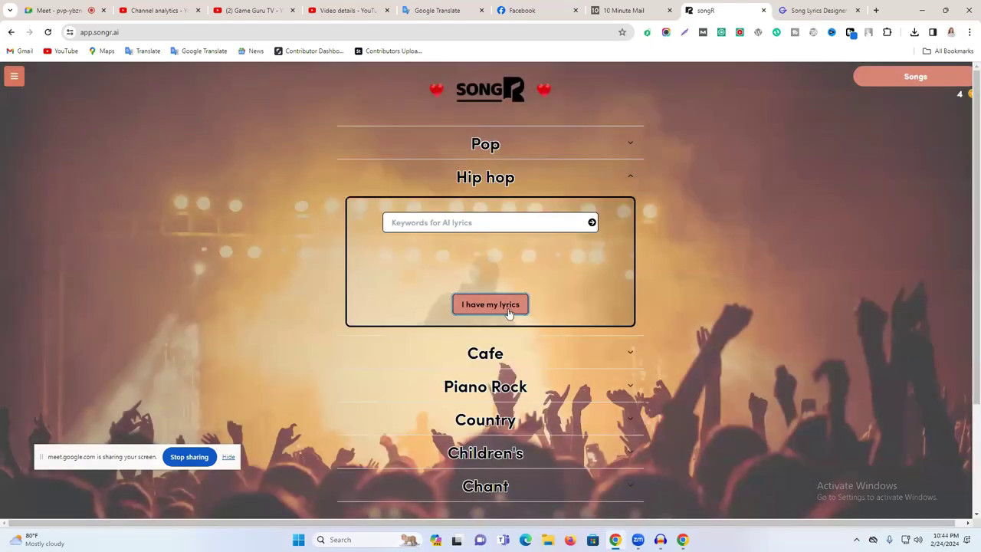
- Reopen songR's Hip hop lyrics form and fill the lyrics with the verses copied again from the Song Lyrics Designer
click(507, 313)
key(ctrl+v)
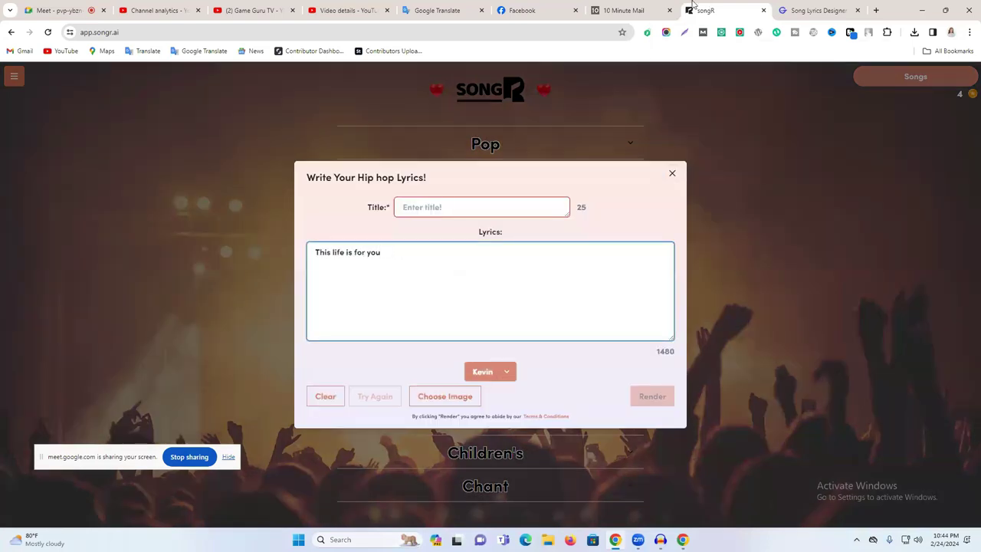
click(417, 8)
click(713, 10)
click(812, 10)
click(888, 141)
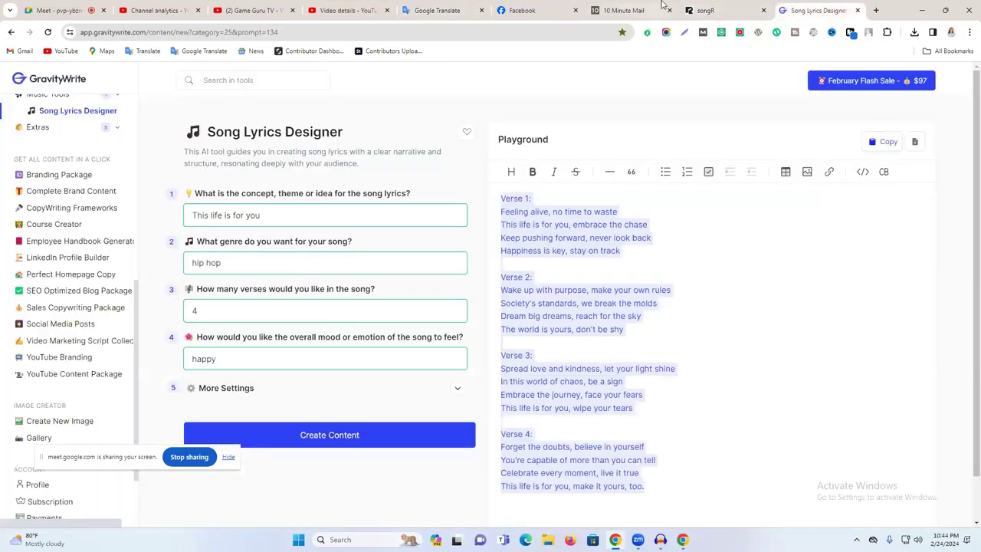
click(713, 10)
click(434, 267)
key(ctrl+a)
key(ctrl+v)
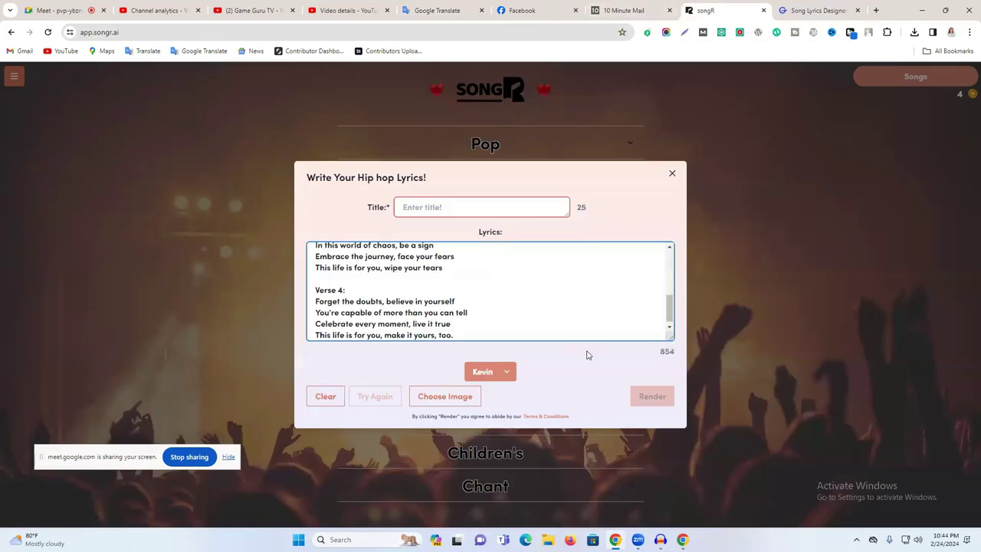
- Title the song "Feeling alive, no time to" by copying the first line of Verse 1, and render it
click(482, 208)
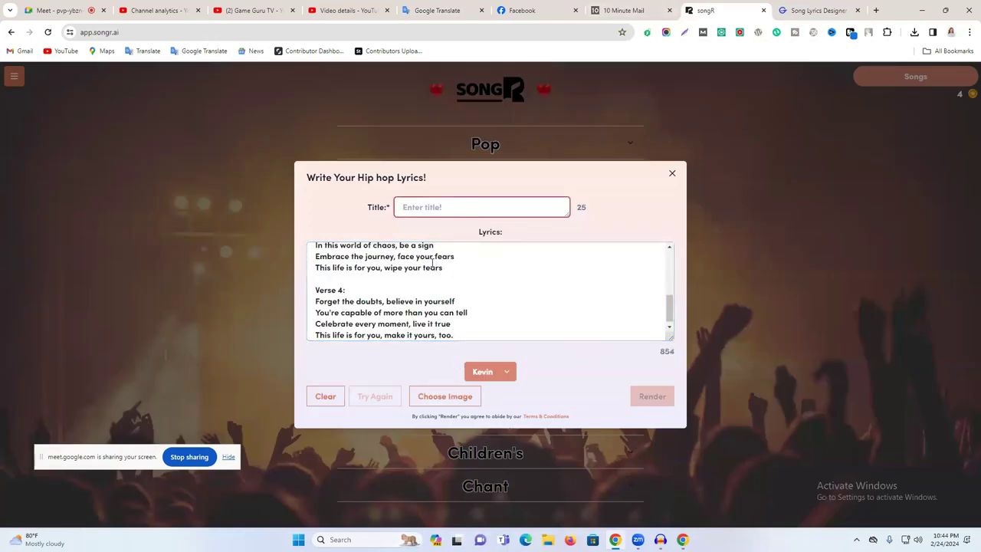
scroll(394, 279, up, 5)
drag(316, 263, 464, 262)
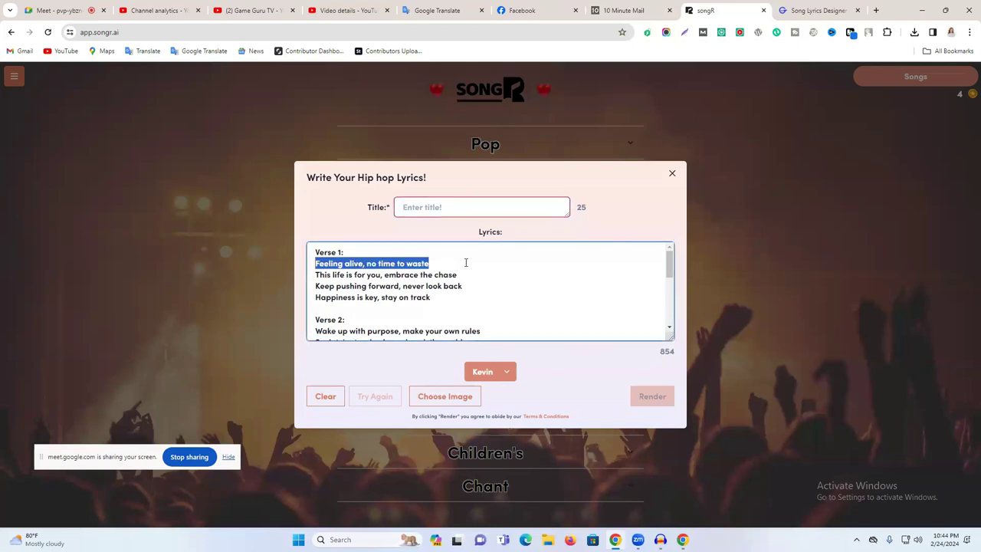
click(456, 205)
key(ctrl+v)
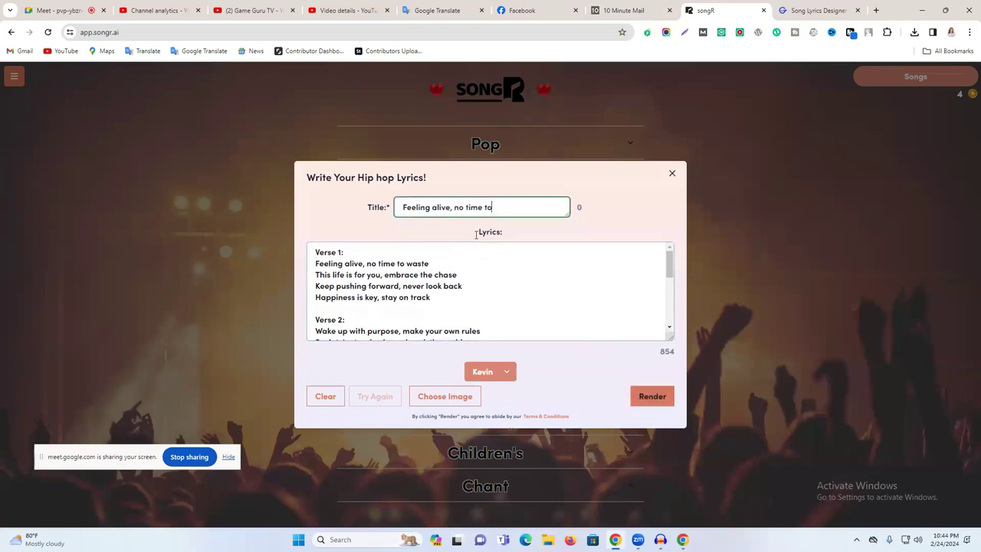
click(650, 397)
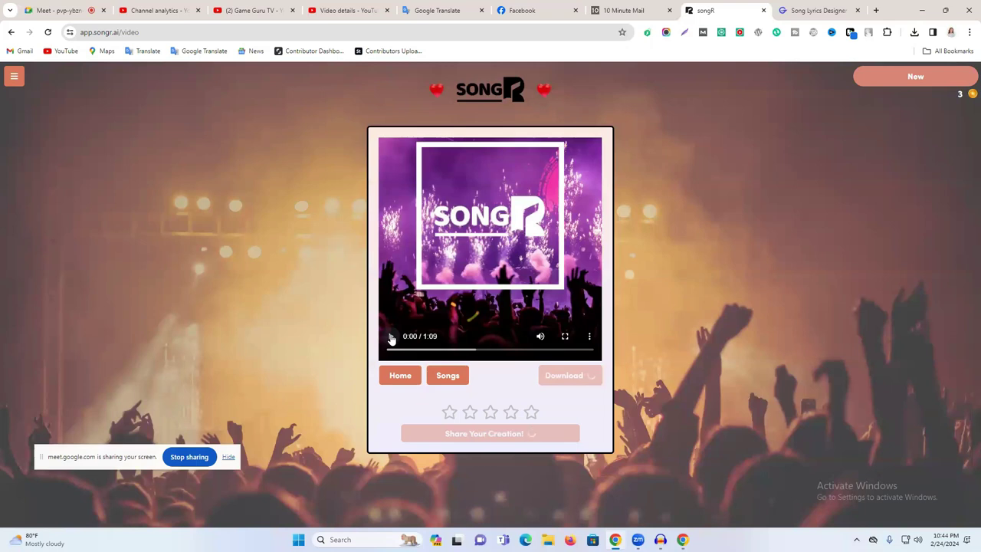
- Play the opening of the rendered song and download its audio
click(391, 338)
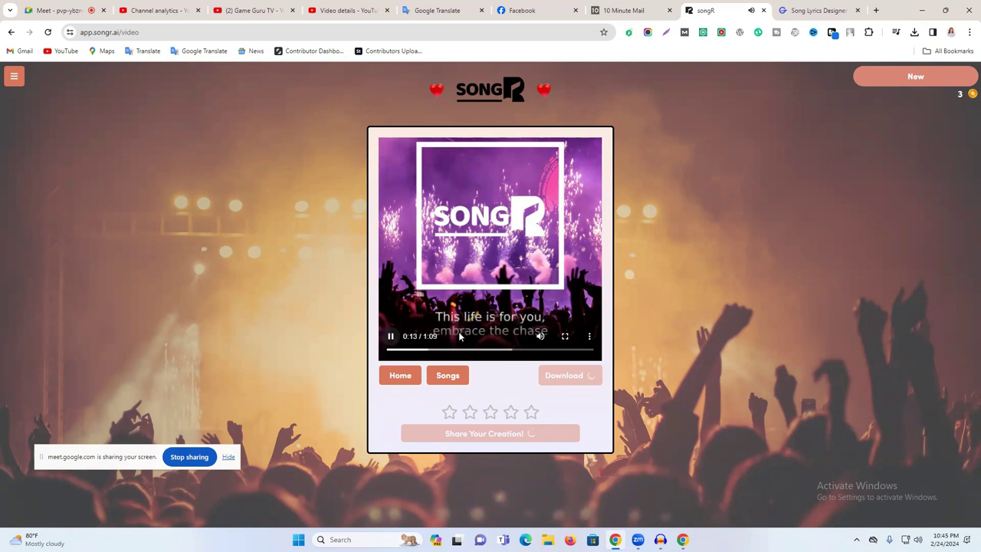
click(391, 337)
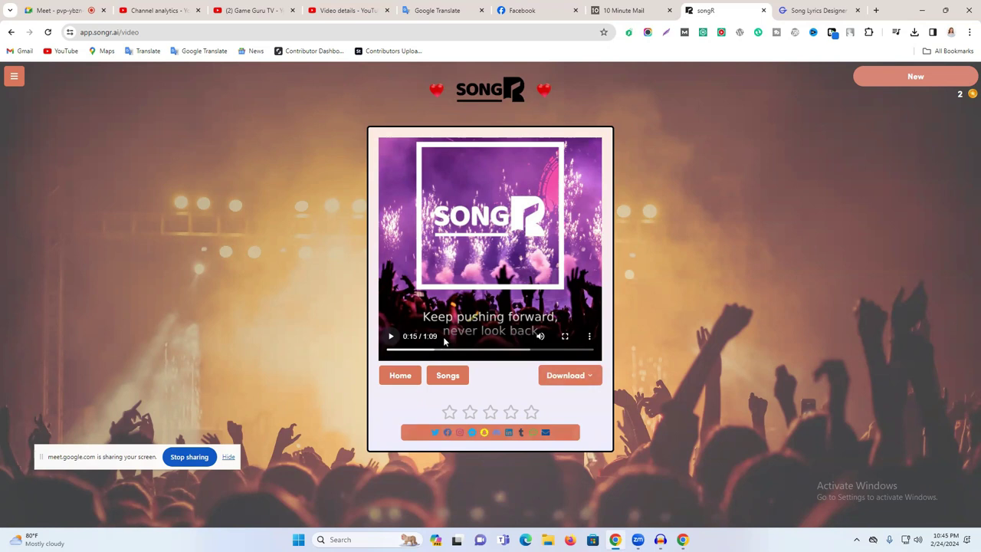
click(576, 382)
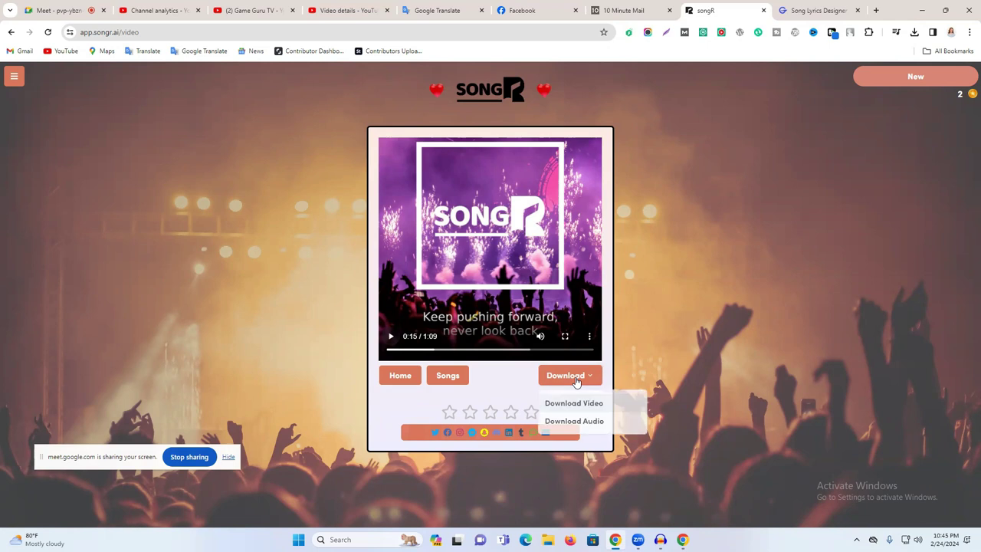
click(612, 423)
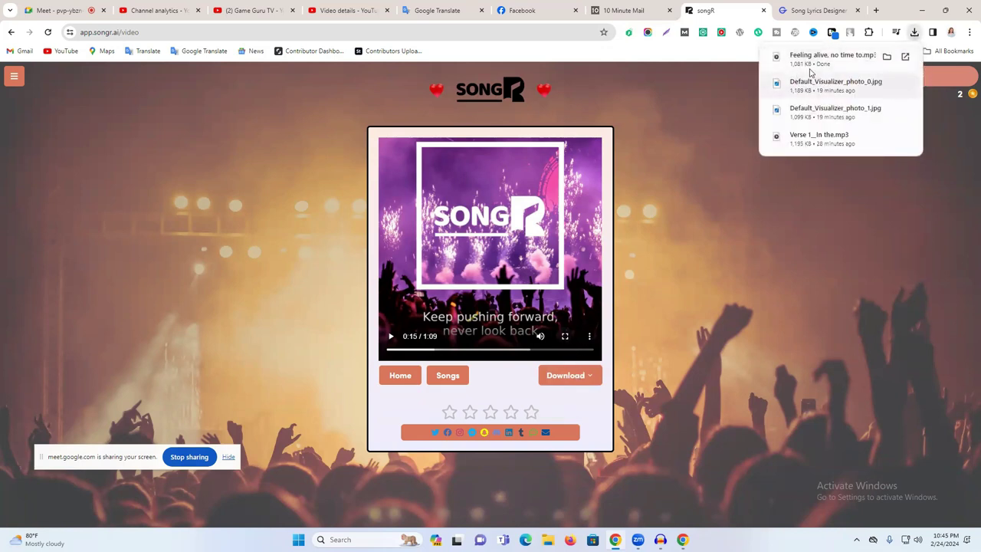
- Switch to Facebook and send "Feeling alive, no time to.mp3" in the blue New Life Learning chat
click(550, 8)
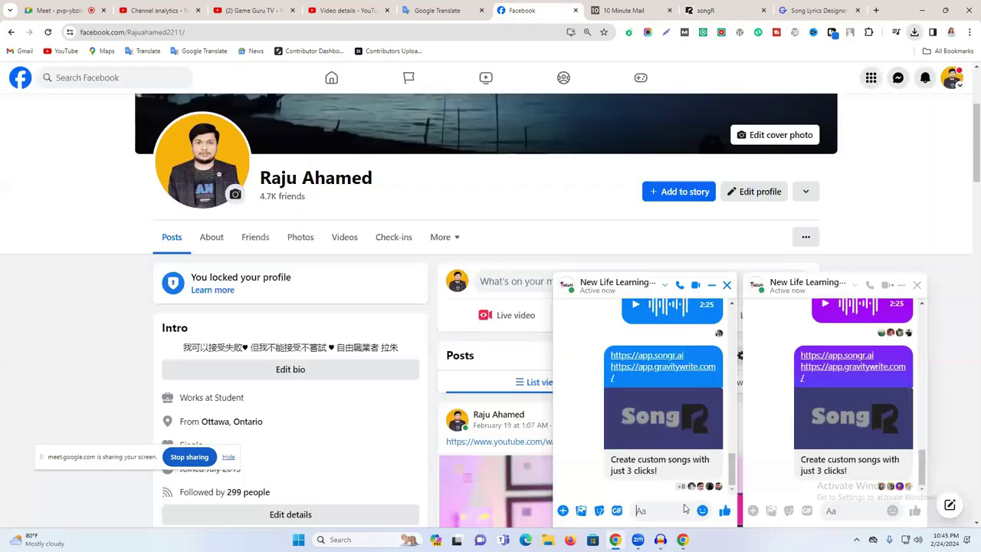
click(581, 511)
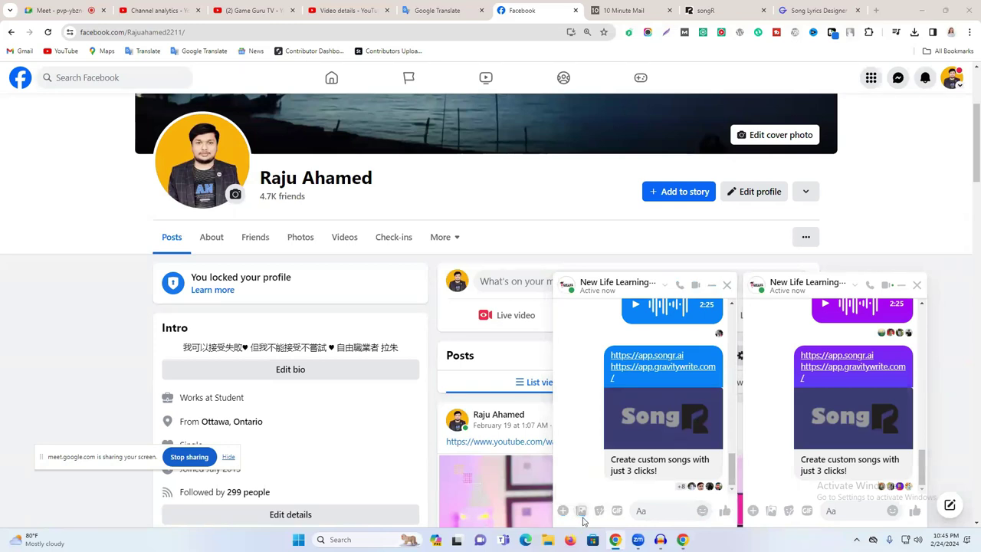
click(105, 111)
click(403, 257)
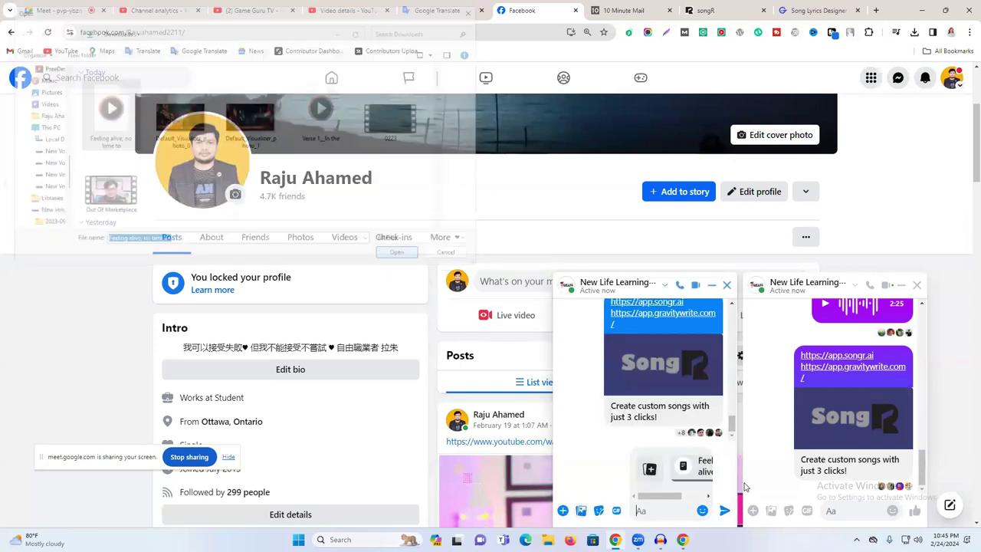
click(724, 510)
- Send the same song file in the purple New Life Learning chat and briefly play the copy in the blue chat
click(773, 514)
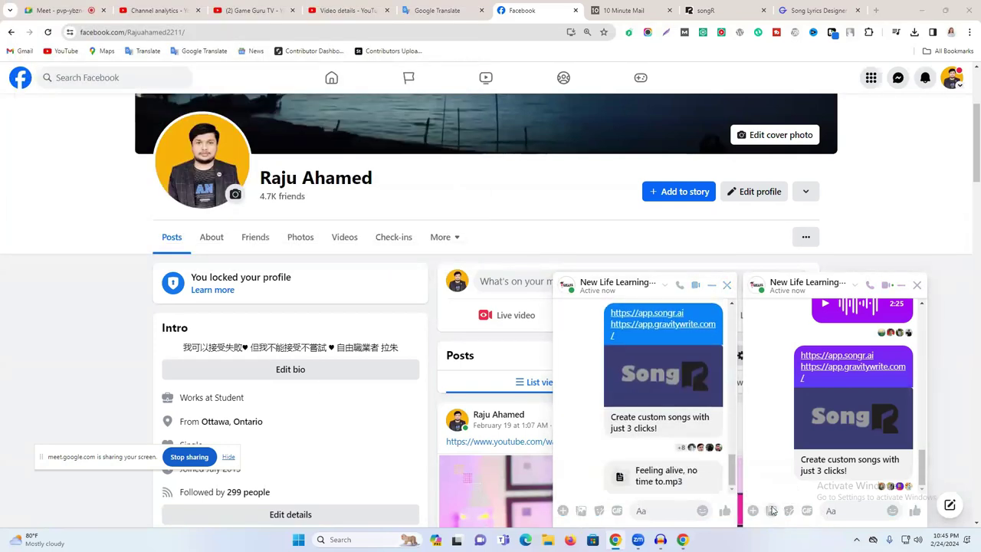
click(105, 112)
click(403, 257)
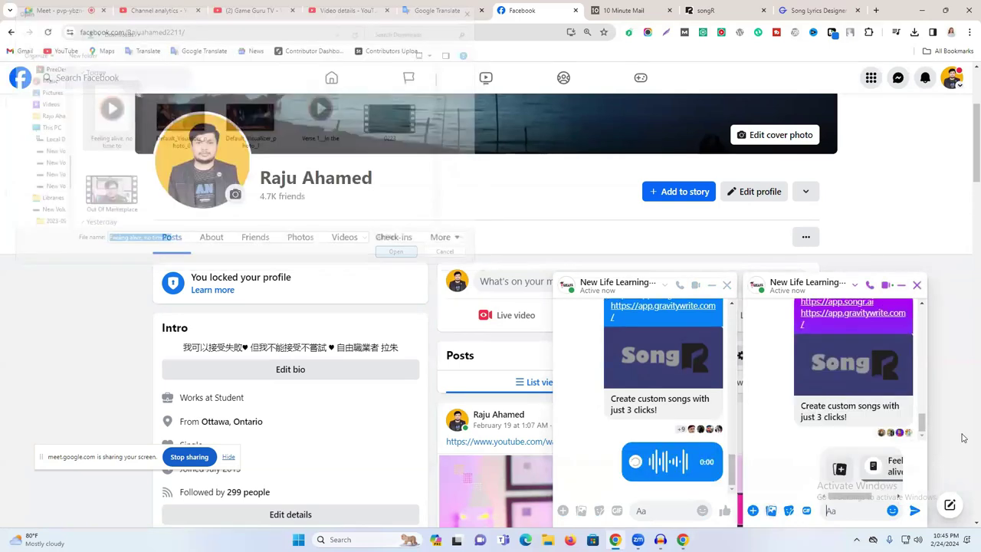
click(915, 510)
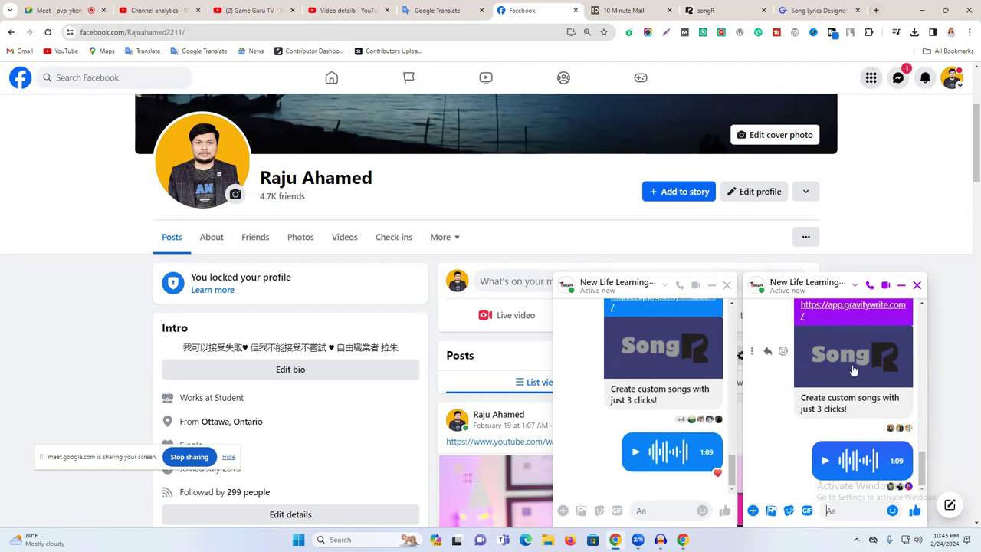
click(656, 453)
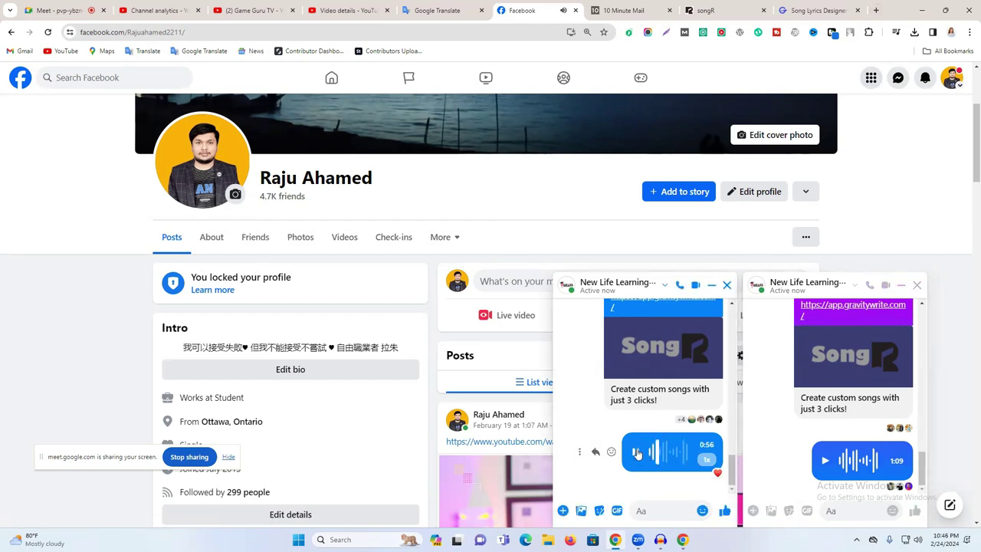
click(637, 453)
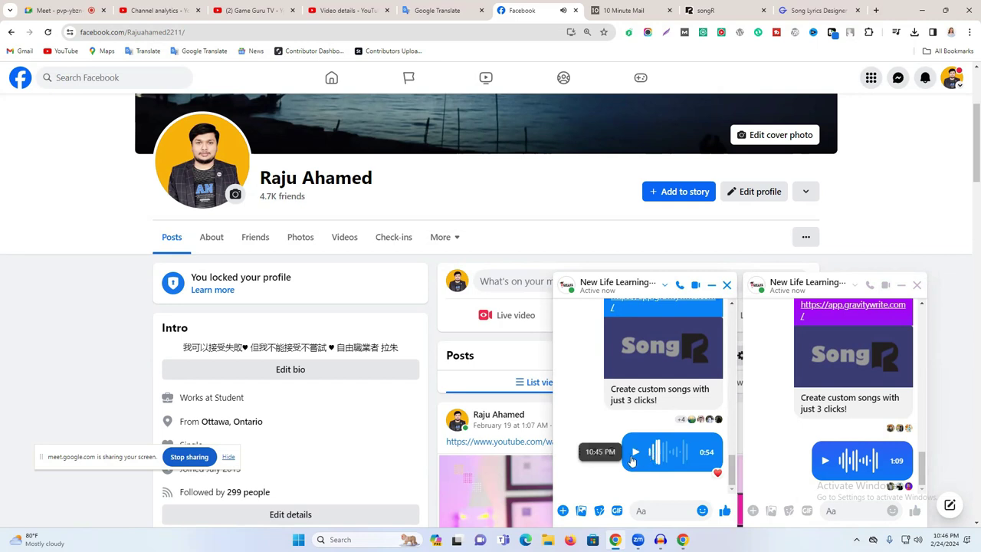
- Switch to songR, start a Piano Rock song with own lyrics, and paste the copied verses into the lyrics form
click(725, 6)
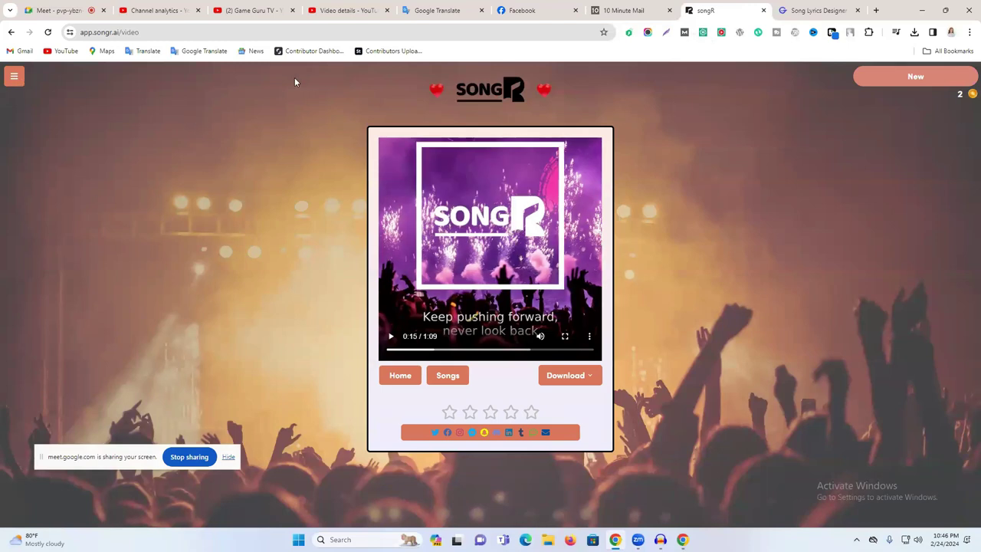
click(484, 97)
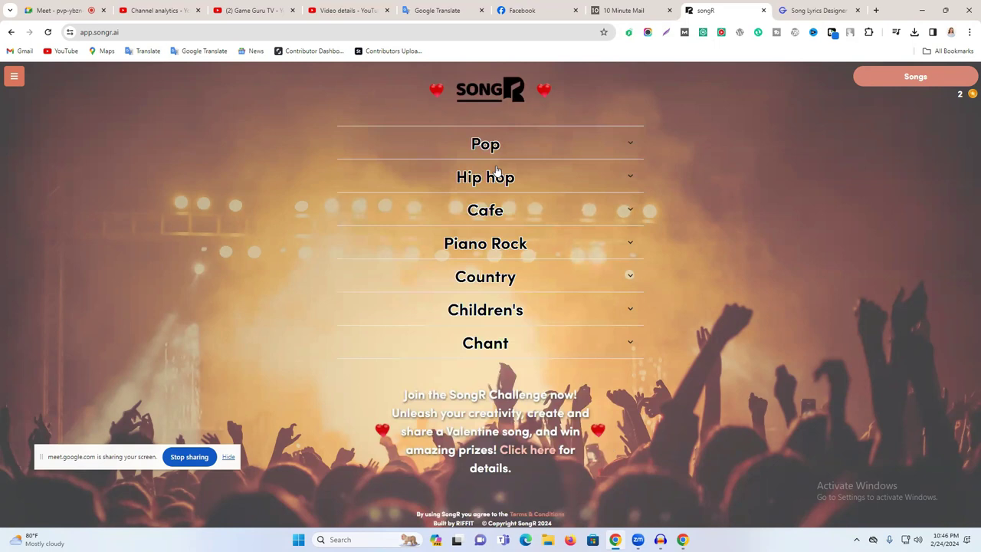
click(815, 7)
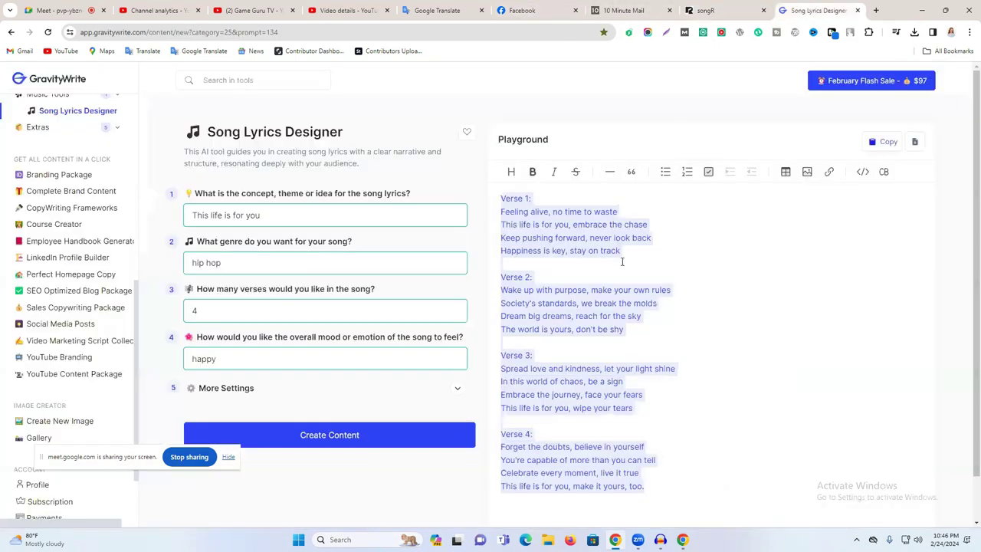
click(713, 10)
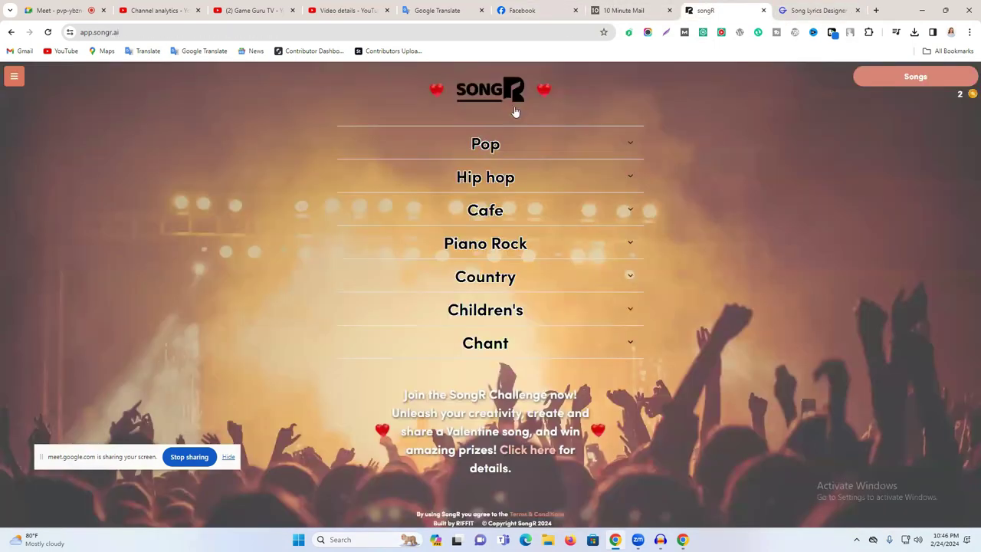
click(521, 250)
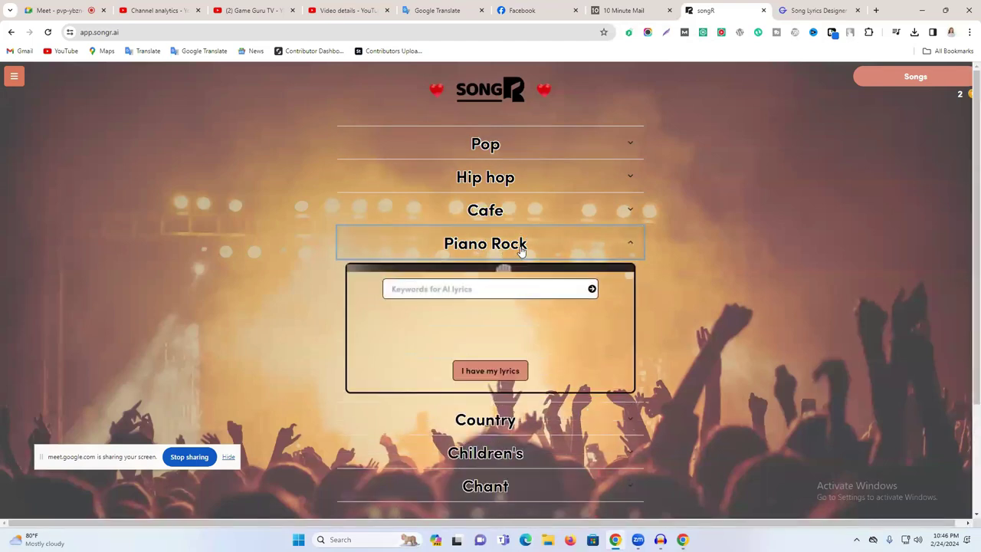
click(491, 370)
click(390, 278)
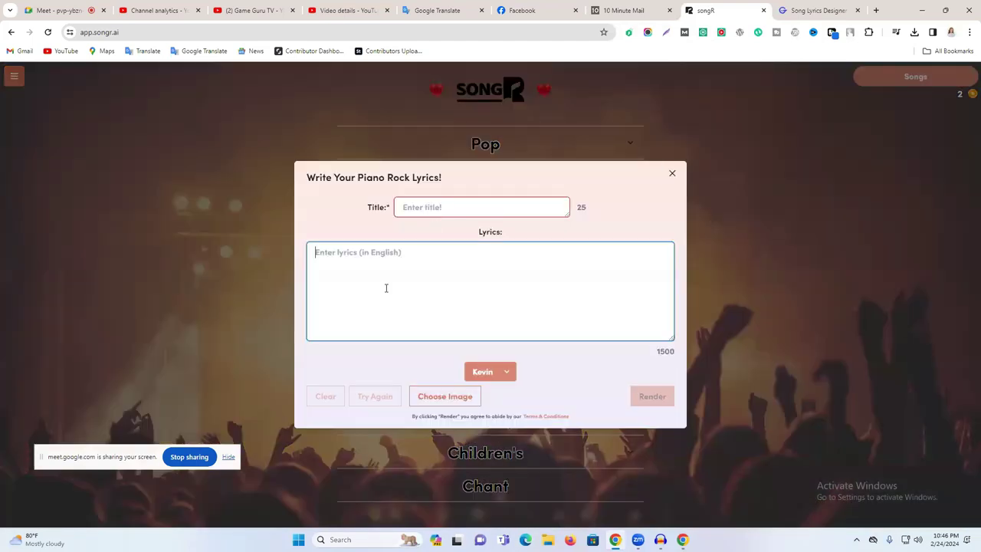
key(ctrl+v)
scroll(427, 322, up, 5)
scroll(426, 330, down, 5)
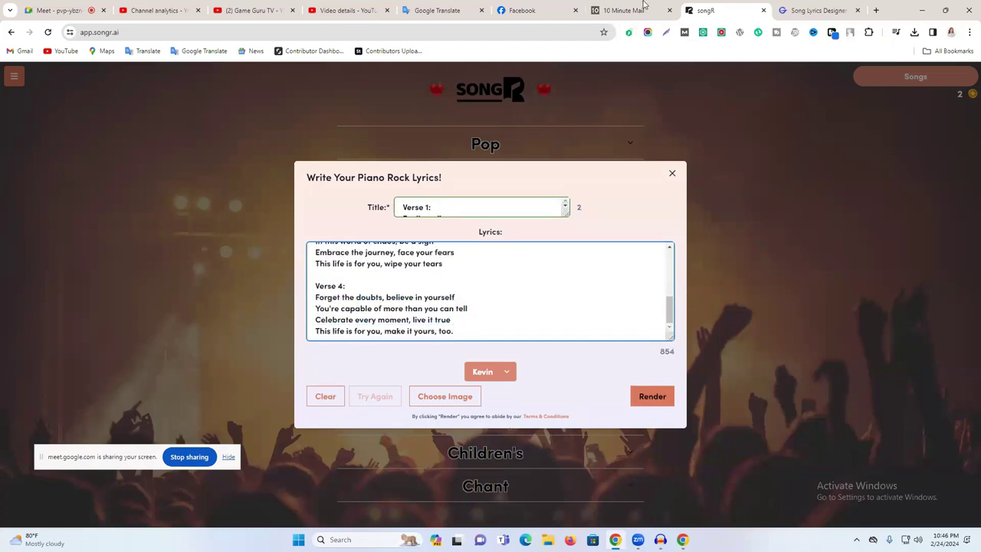
- Try to generate new lyrics in GravityWrite with the genre jazz and the mood "sed"
click(797, 10)
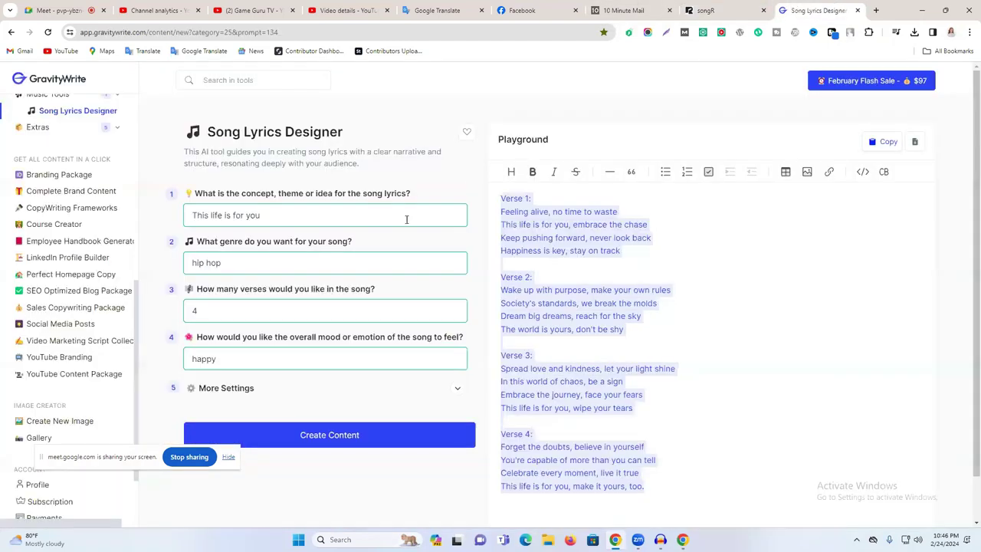
triple_click(230, 261)
key(BackSpace)
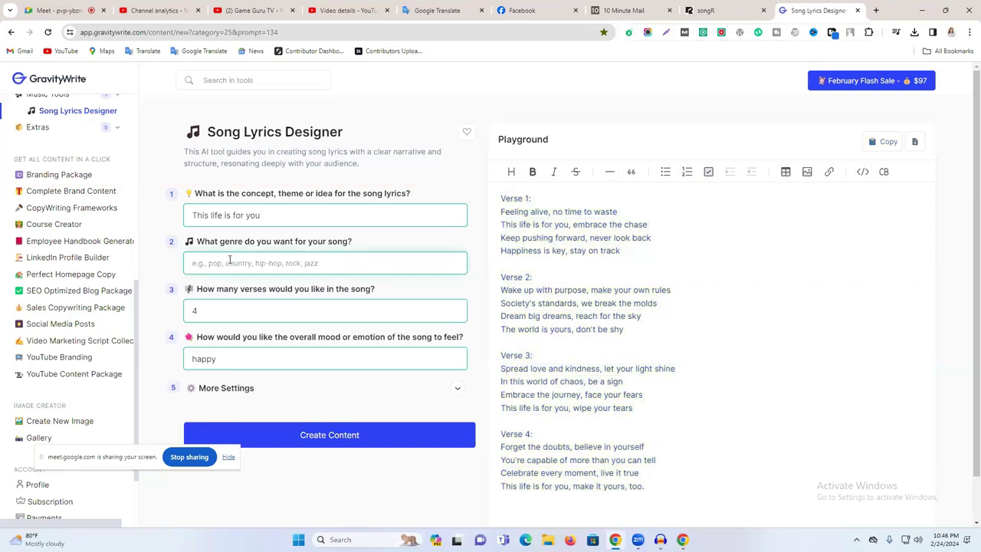
text(jazz)
key(Tab)
double_click(217, 357)
text(sed)
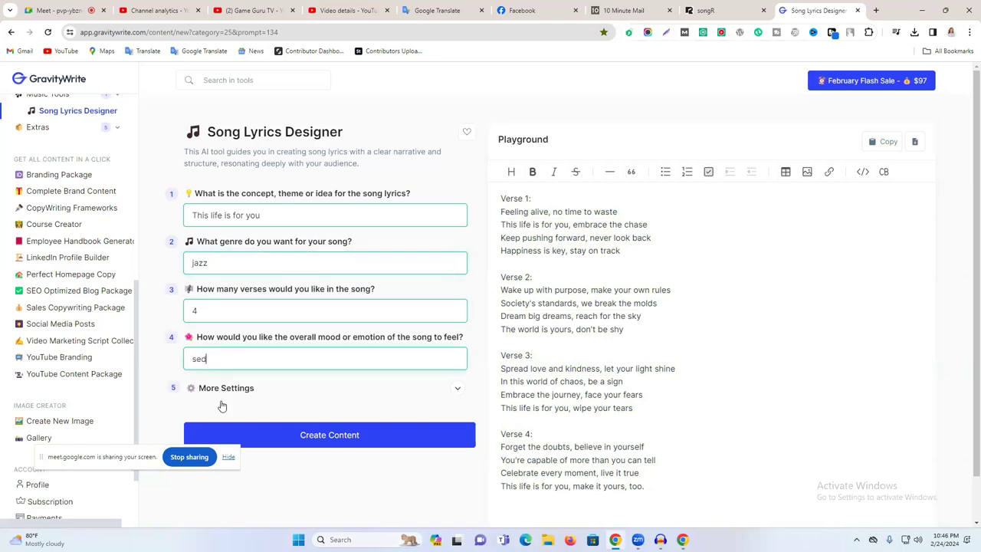
key(Return)
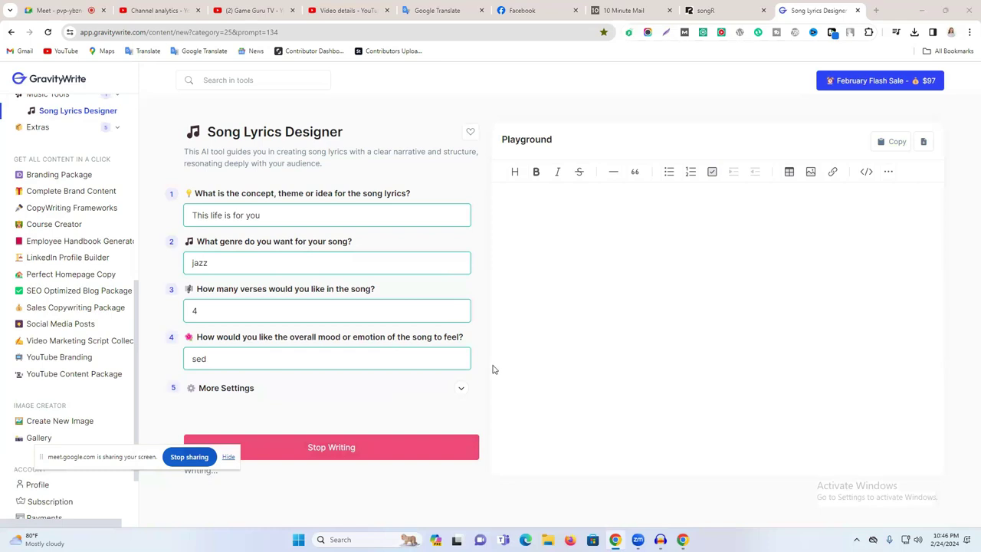
click(333, 451)
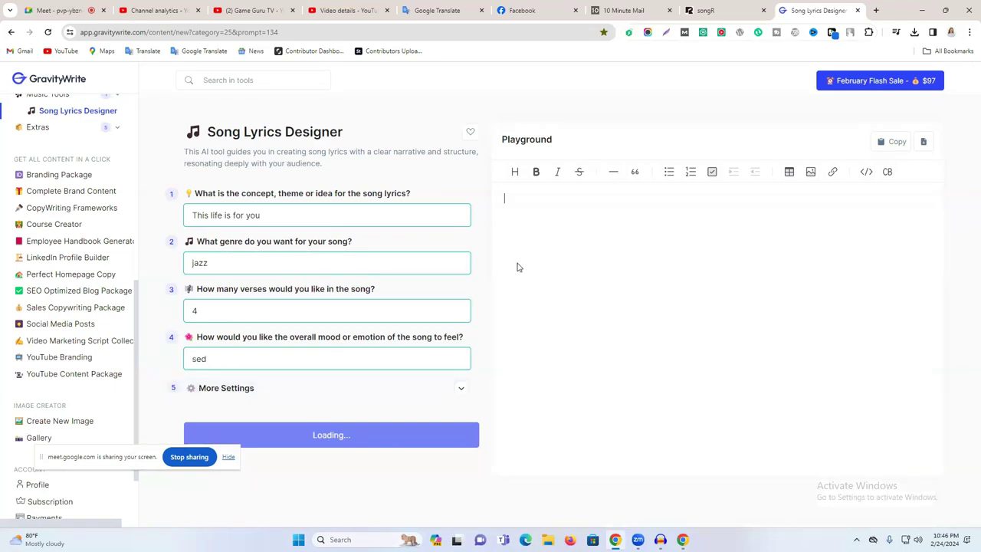
- Copy the song concept "This life is for you" and reload the Song Lyrics Designer page
click(281, 219)
triple_click(282, 214)
right_click(279, 217)
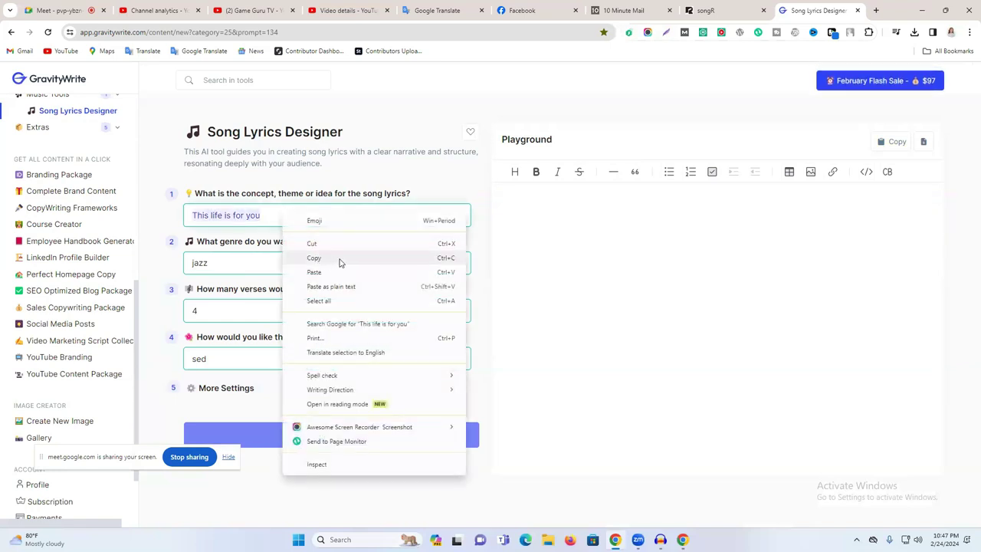
click(337, 256)
click(47, 32)
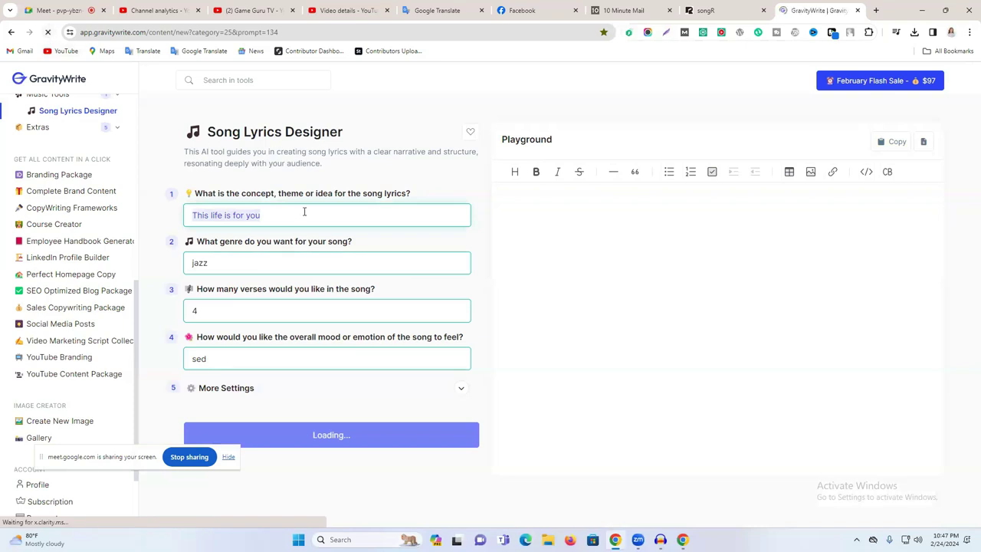
- Fill in concept "This life is for you", genre jazz, 4 verses and mood "sed", and generate the lyrics
click(273, 272)
click(252, 316)
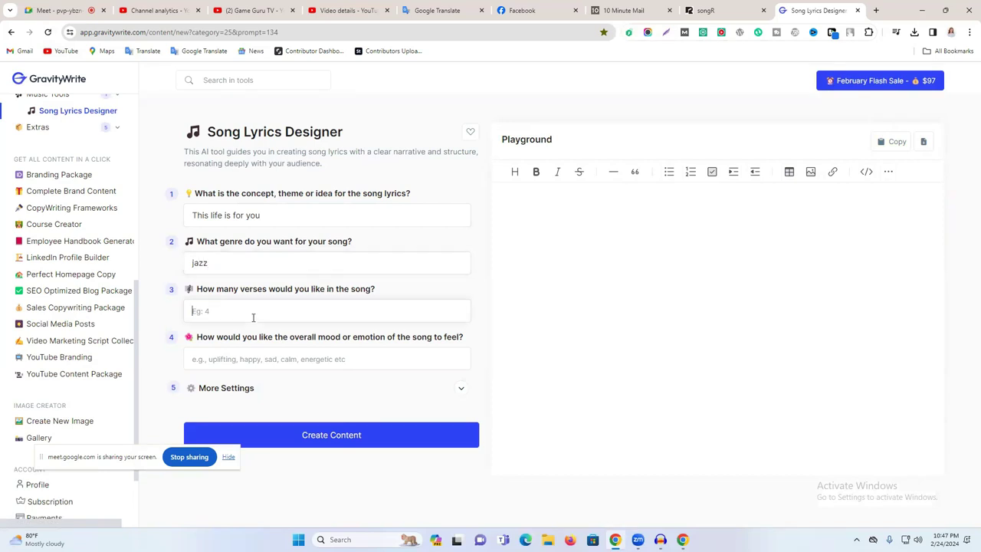
text(4)
click(249, 357)
text(sed)
click(335, 437)
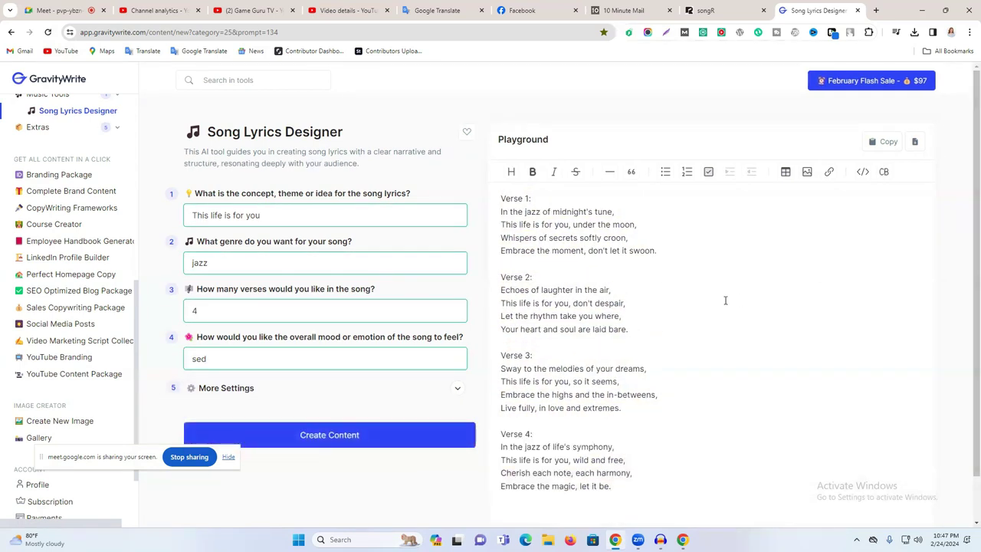
- Copy the jazz lyrics, replace the lyrics in songR's Piano Rock form with them, and render the song
click(889, 144)
click(713, 10)
key(ctrl+a)
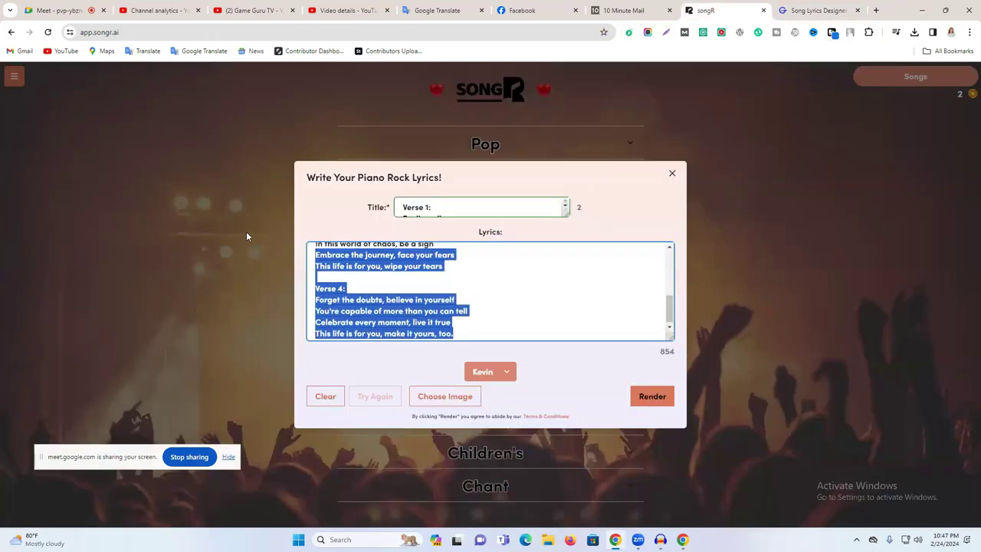
key(ctrl+v)
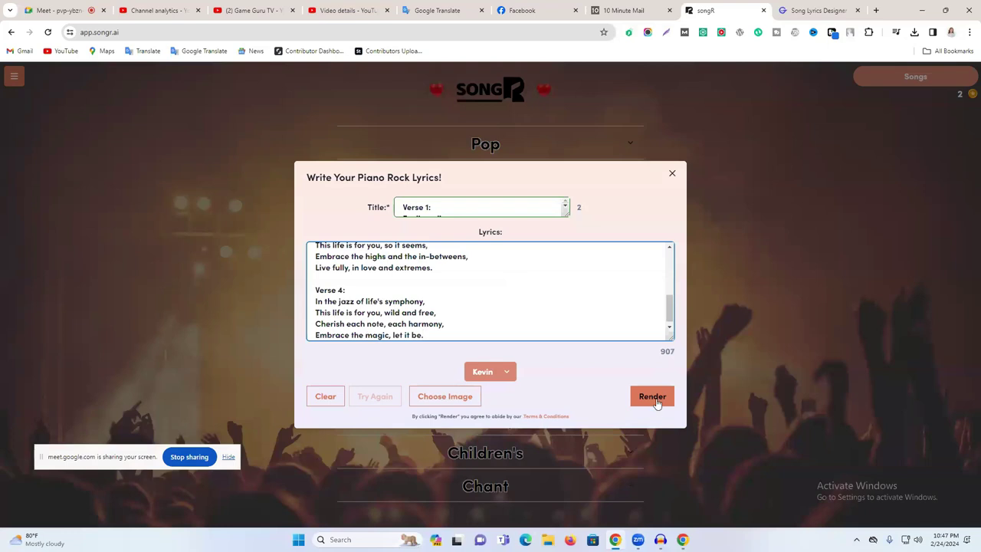
click(651, 397)
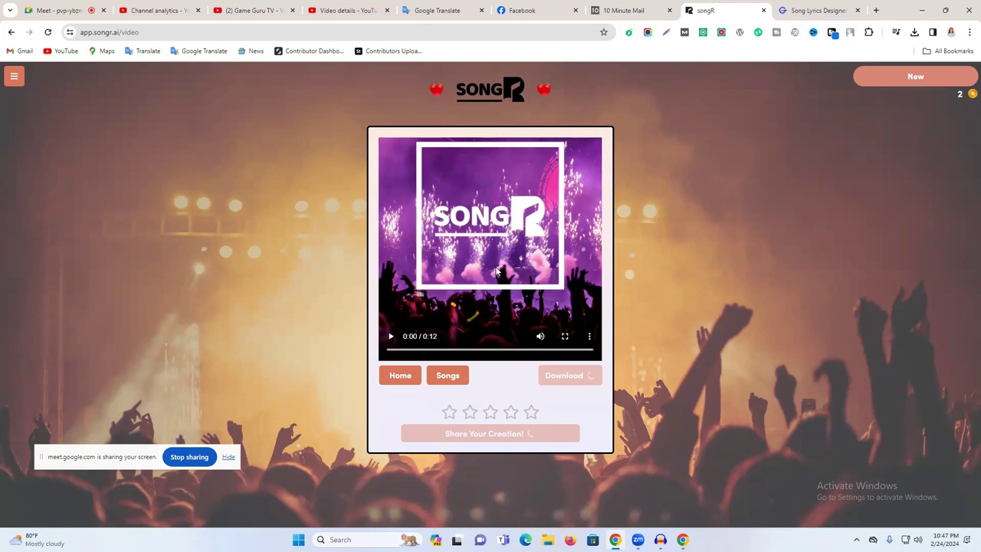
- Play the first verse of the Piano Rock song with a pause in between, and download its audio
click(388, 337)
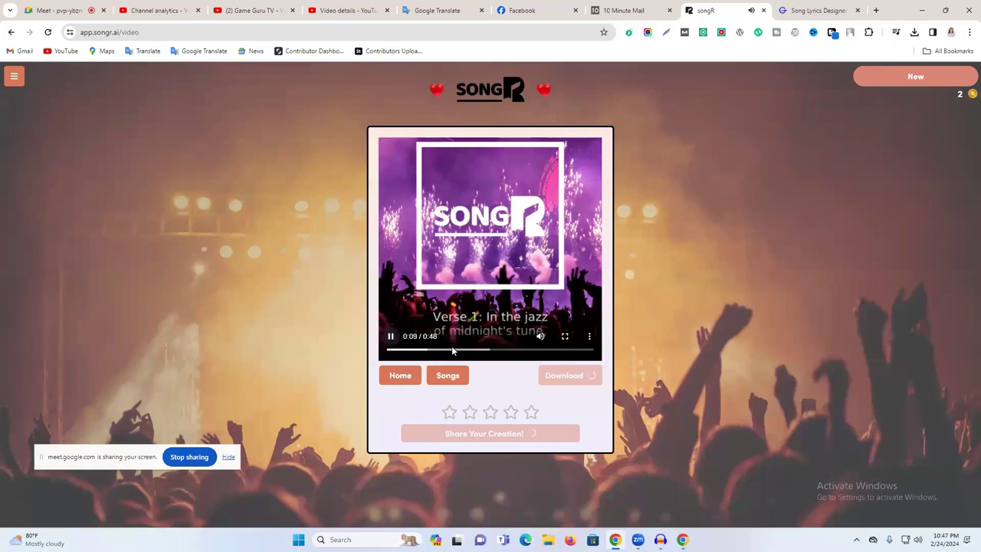
click(390, 337)
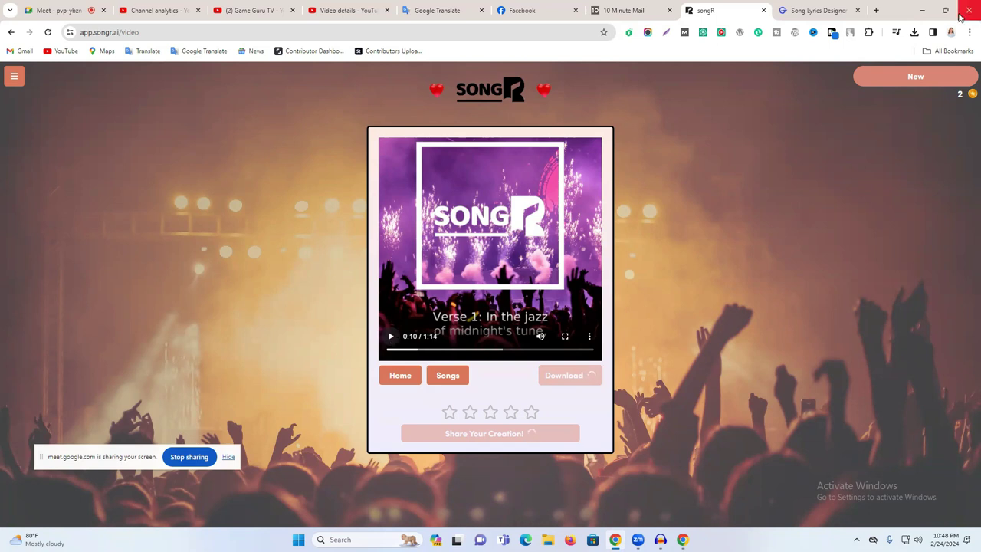
click(392, 336)
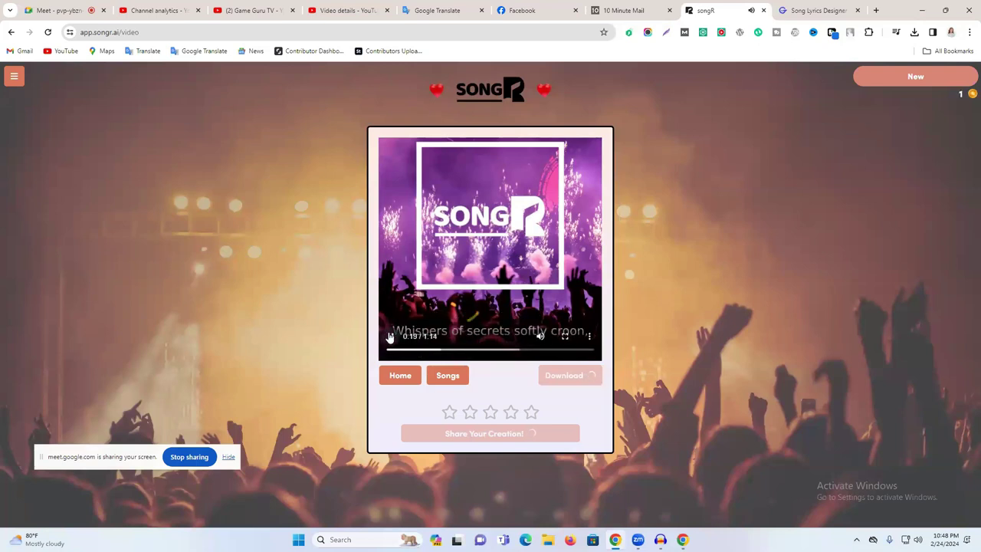
click(389, 337)
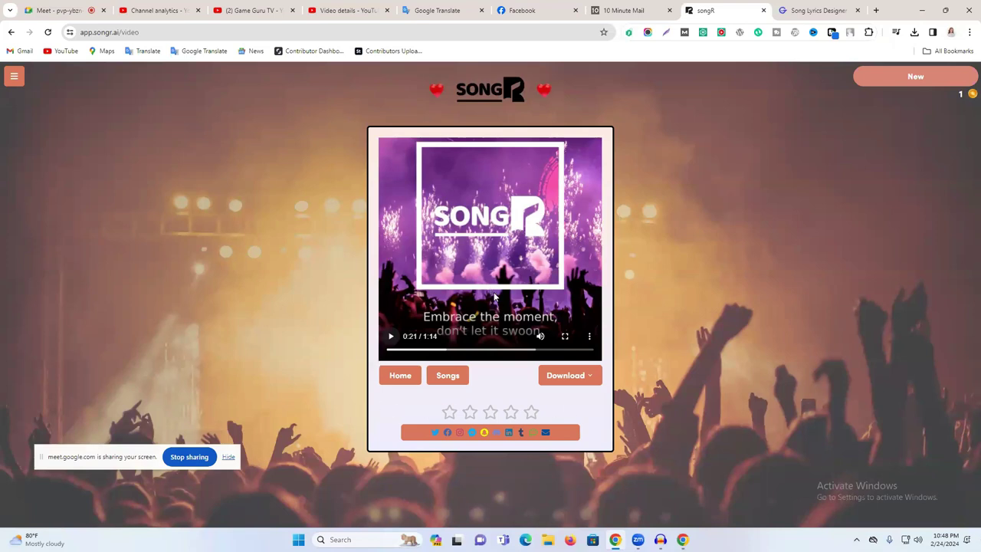
click(573, 375)
click(587, 426)
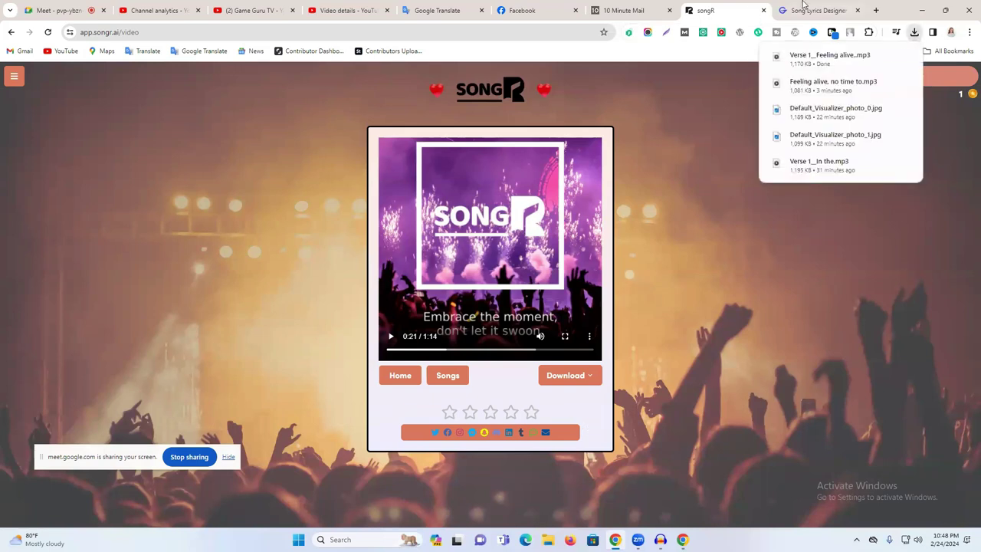
- Switch to Facebook and send "Verse 1__Feeling alive,.mp3" in both the blue and the purple New Life Learning chats
click(538, 10)
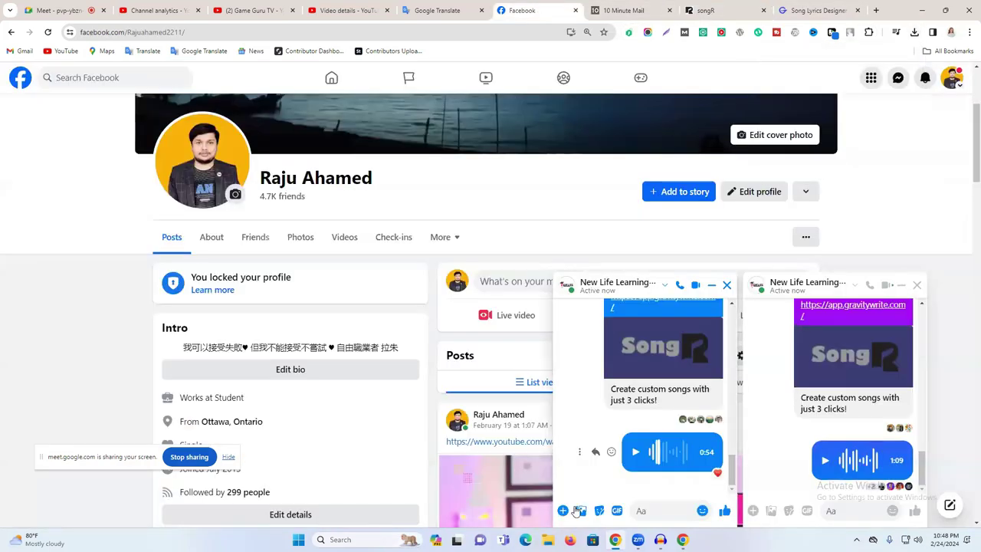
click(563, 512)
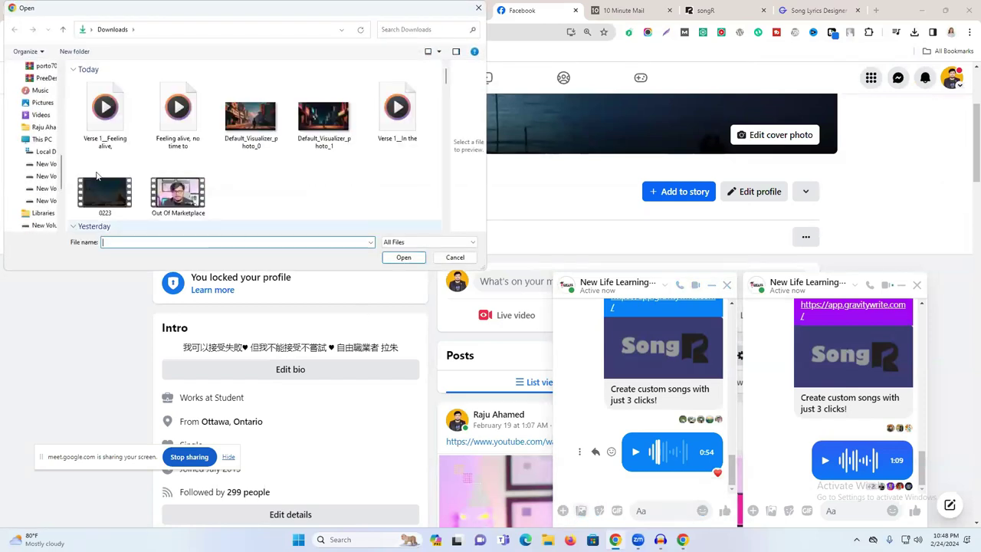
click(103, 136)
click(400, 258)
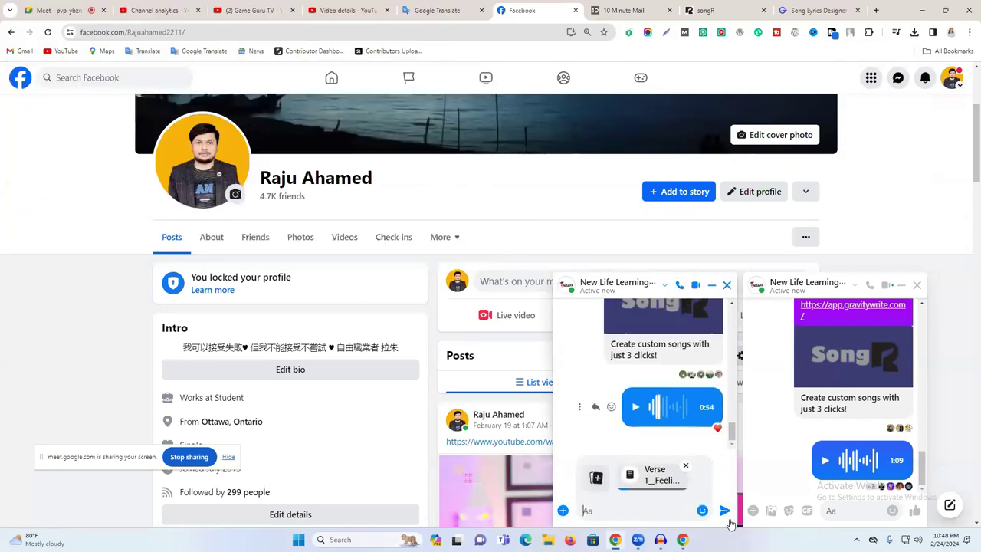
click(772, 511)
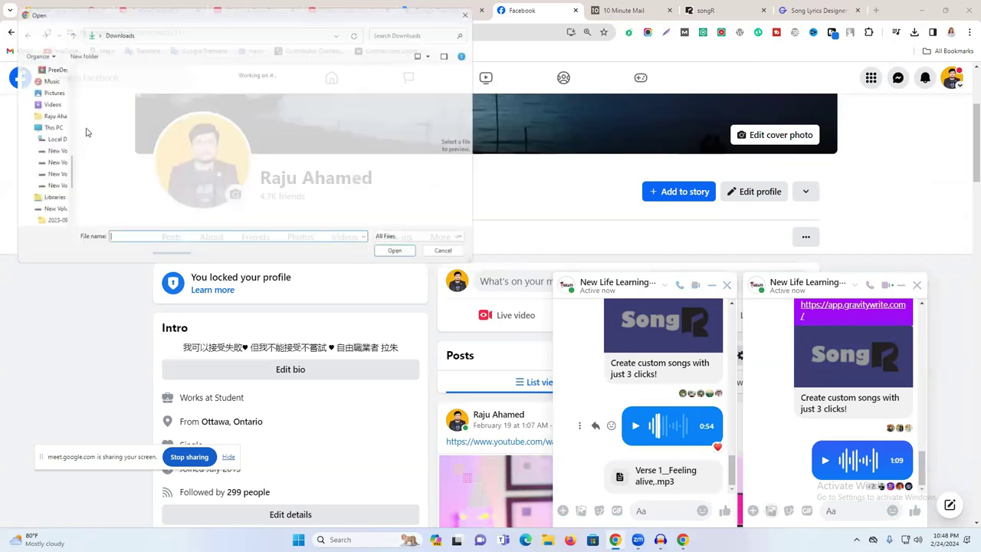
click(104, 115)
click(403, 257)
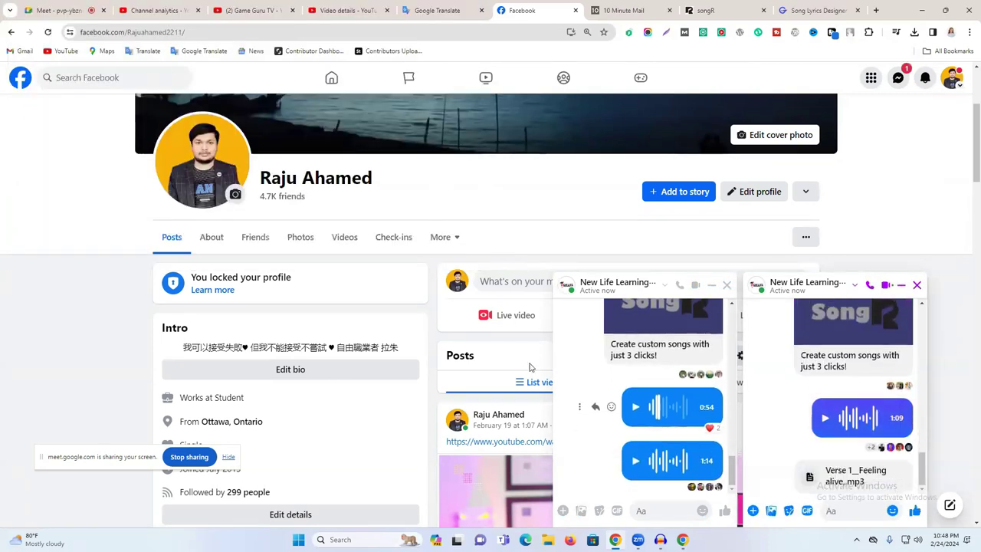
click(817, 10)
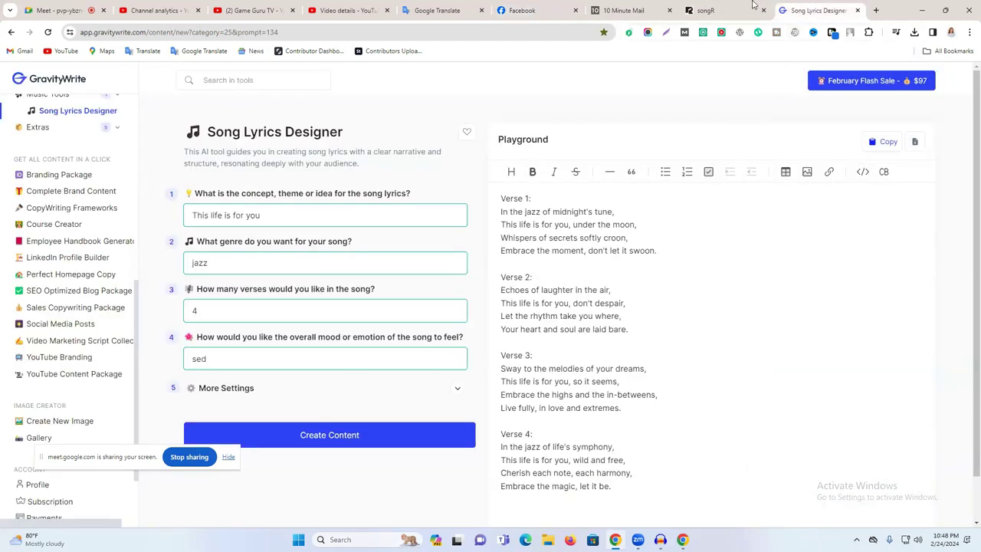
click(713, 10)
click(640, 11)
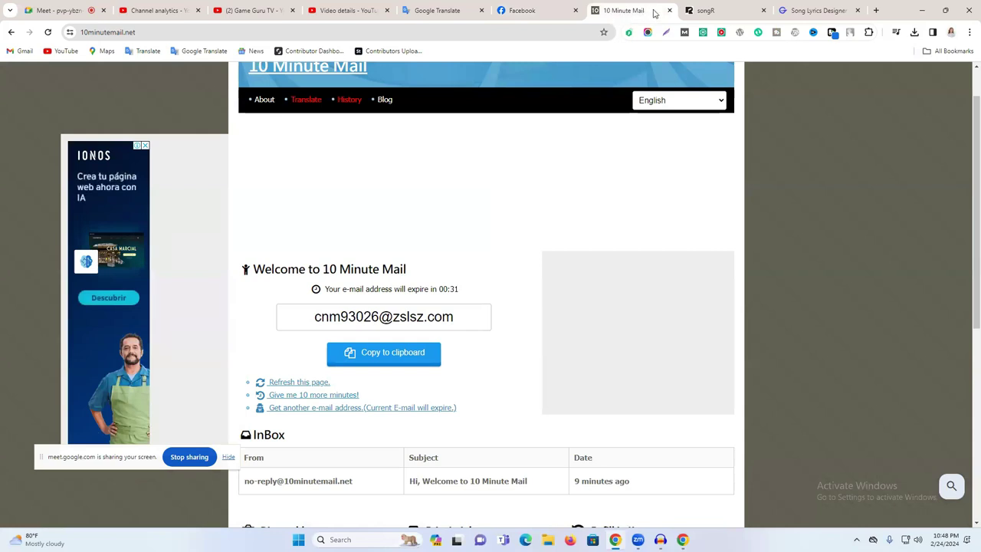
click(536, 10)
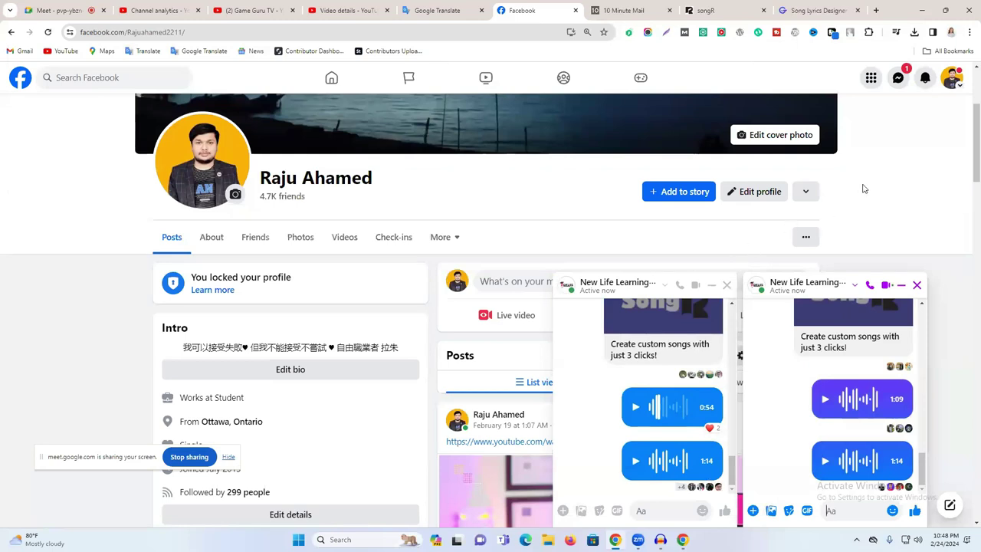
click(341, 8)
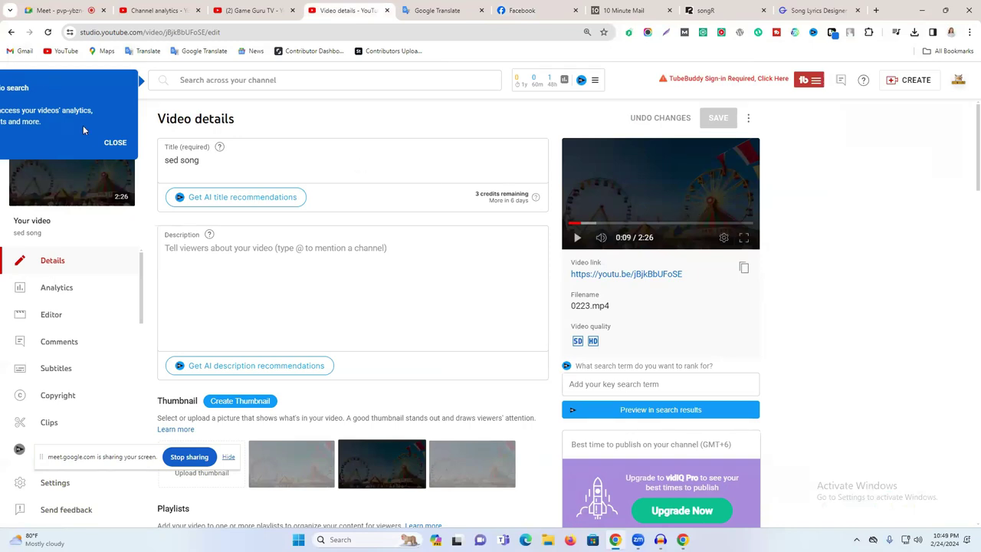
click(114, 143)
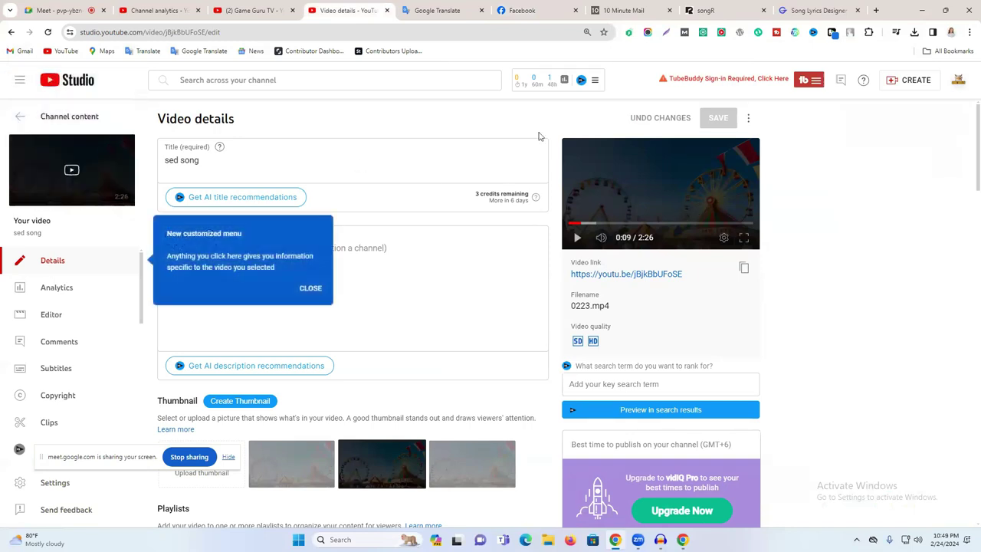
- Open a new browser tab, then switch to Wondershare Filmora and create a new project
click(877, 10)
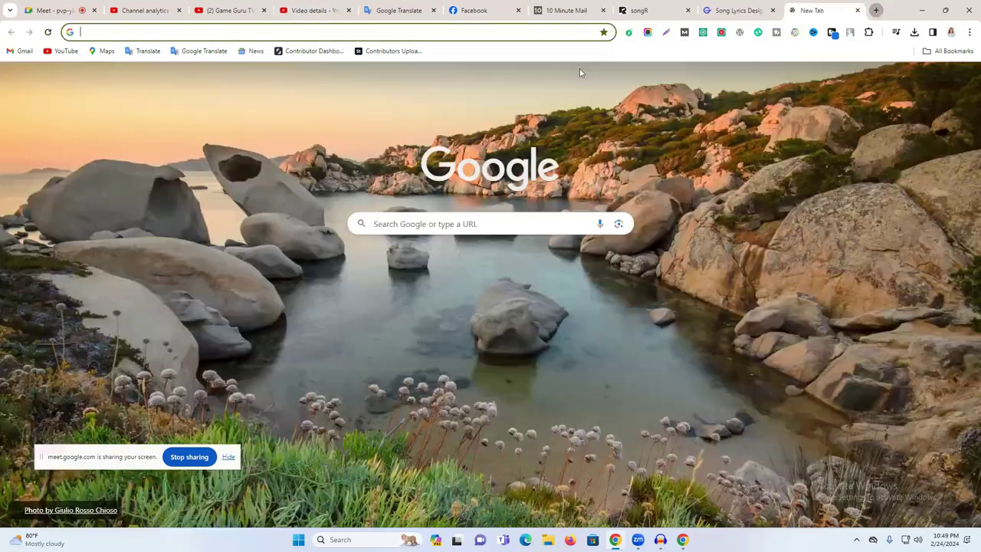
click(518, 32)
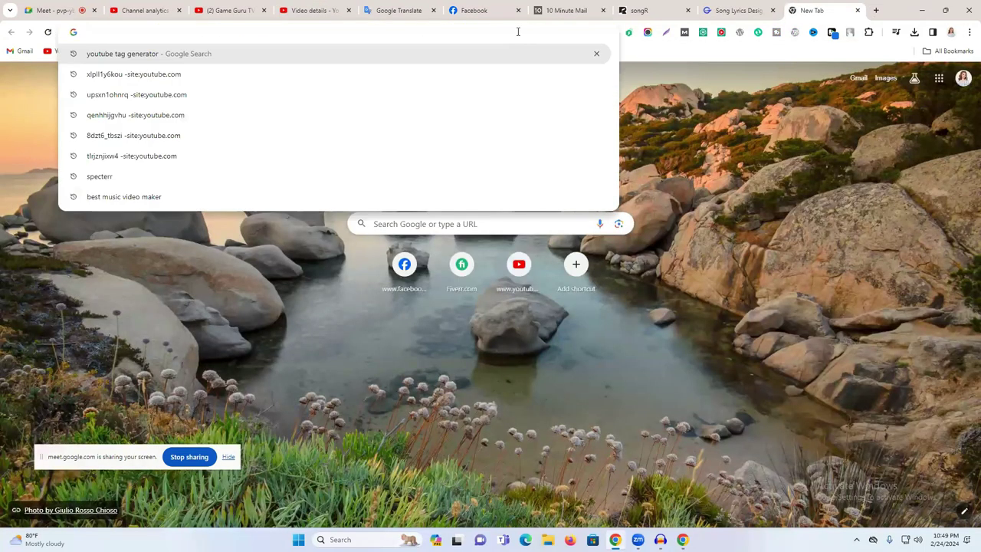
click(946, 10)
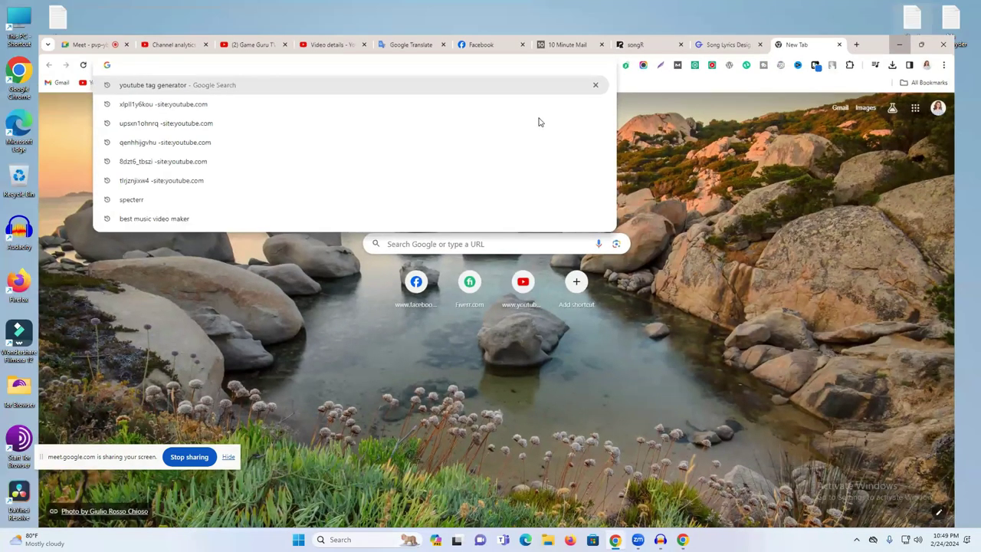
key(super+d)
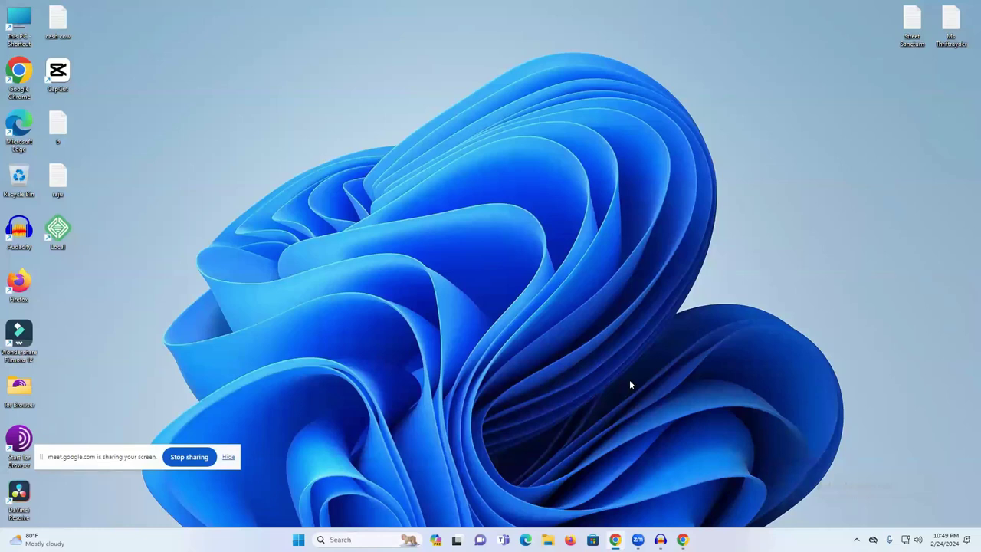
double_click(24, 335)
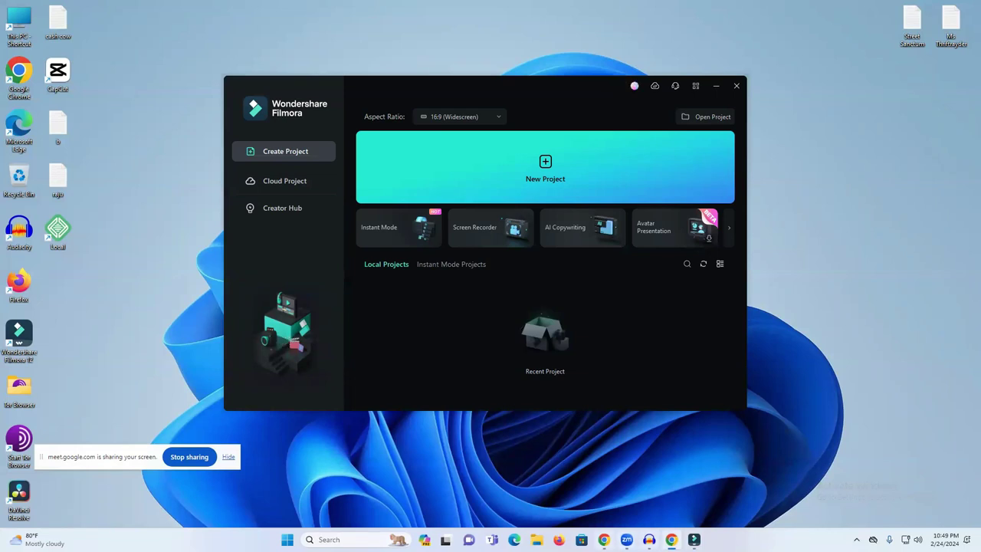
mouse_move(671, 539)
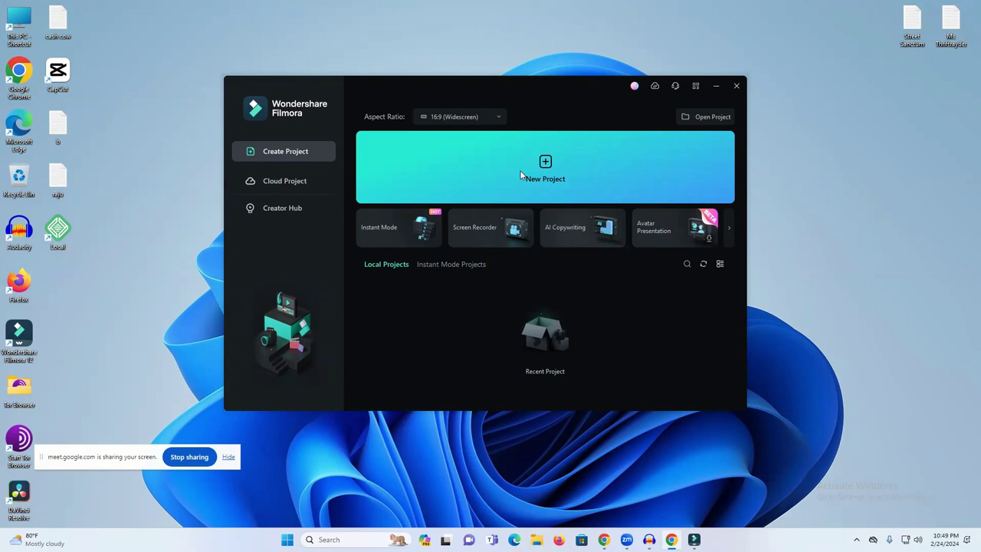
click(549, 170)
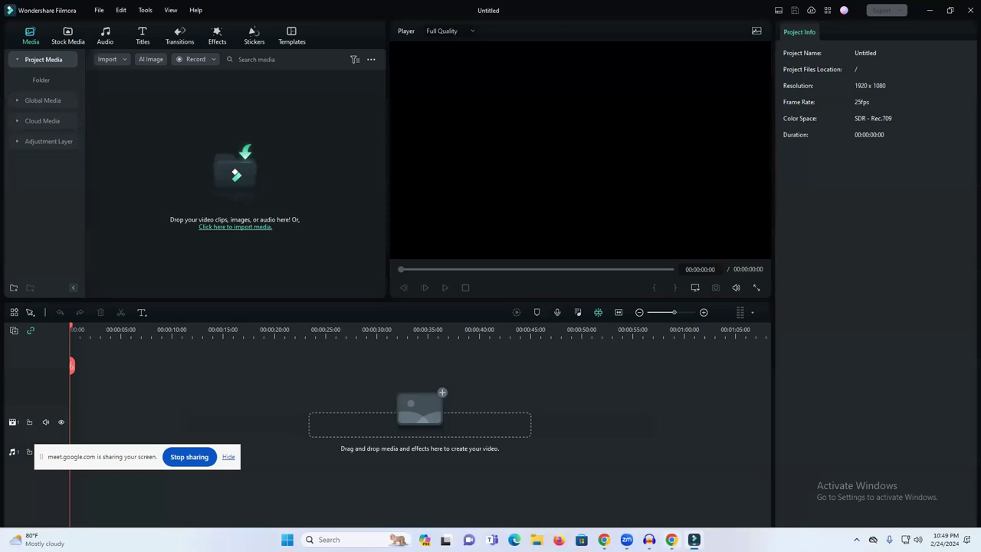
- Switch back to Chrome, open leonardo.ai, launch its web app, and close the landing page
click(604, 539)
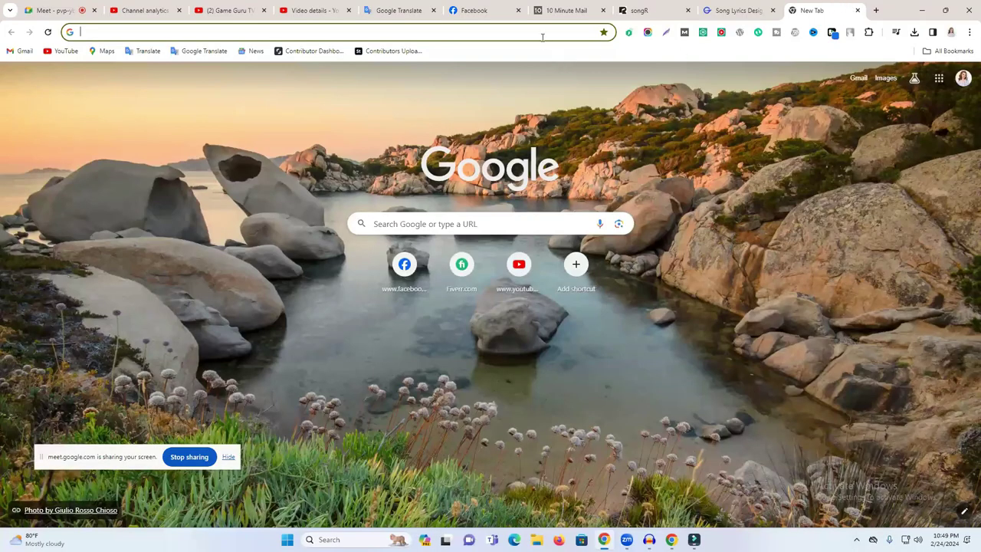
click(542, 37)
text(l)
key(Return)
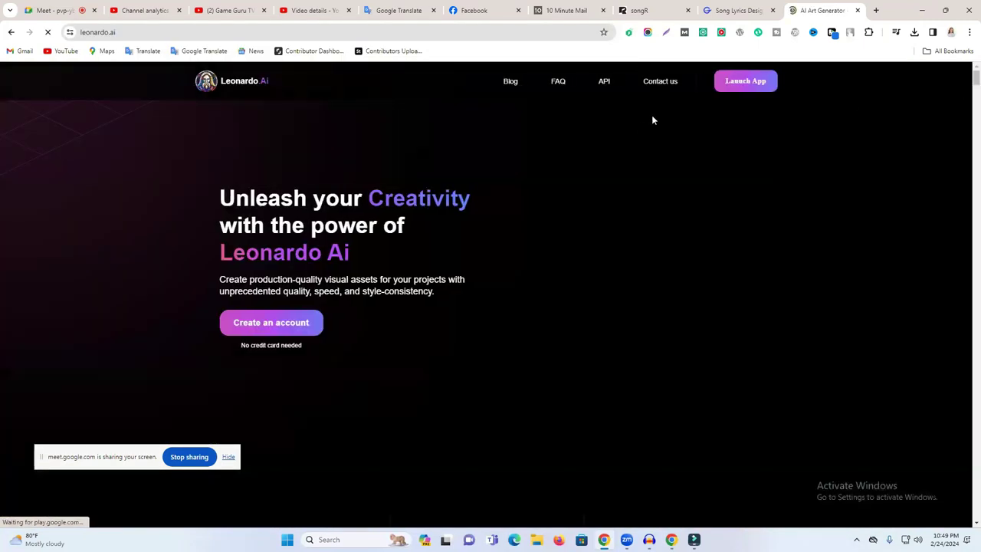
click(742, 85)
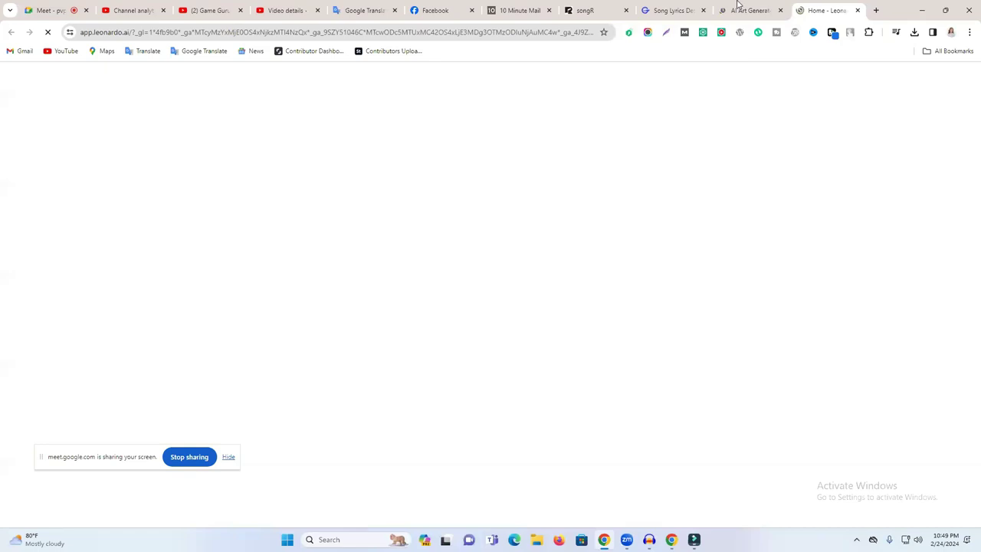
click(762, 11)
click(780, 11)
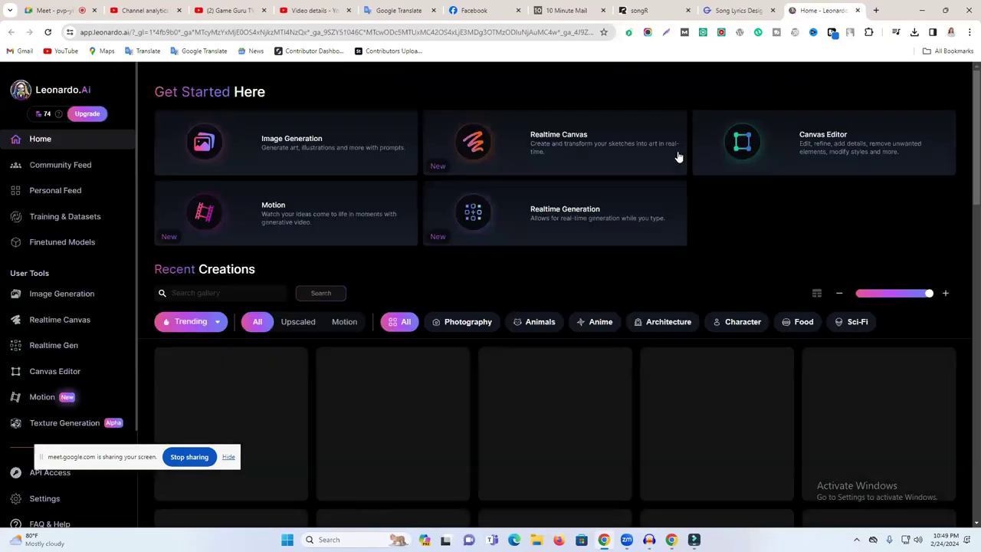
- Open Leonardo.Ai's Image Generation tool and generate images from the prompt "Visualizer photo"
scroll(549, 243, down, 1)
scroll(549, 243, up, 1)
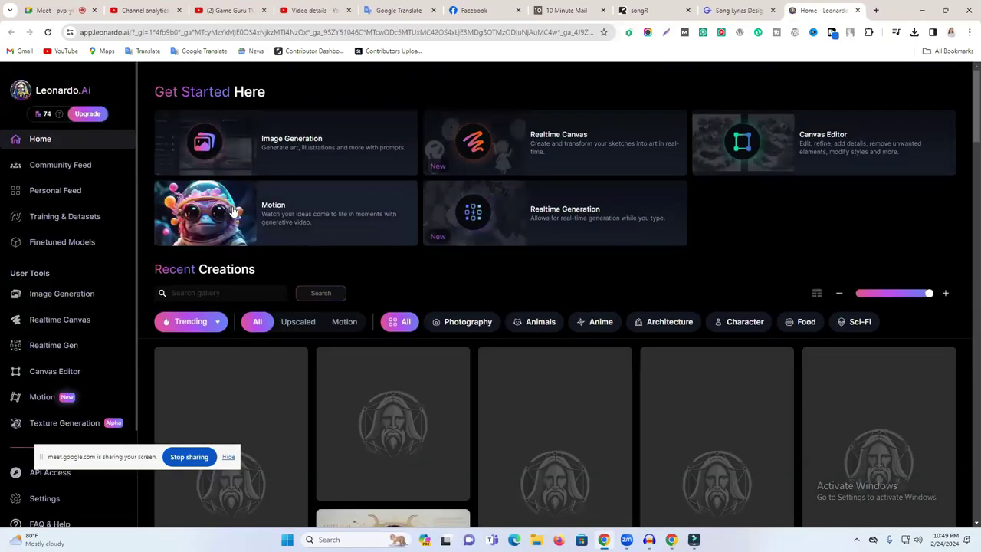
scroll(498, 274, down, 2)
scroll(180, 276, up, 1)
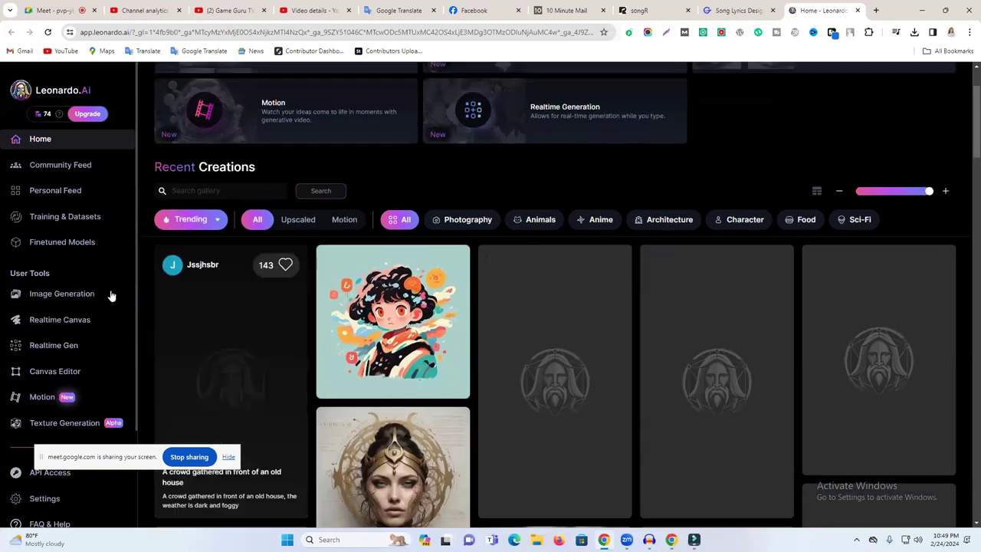
click(62, 293)
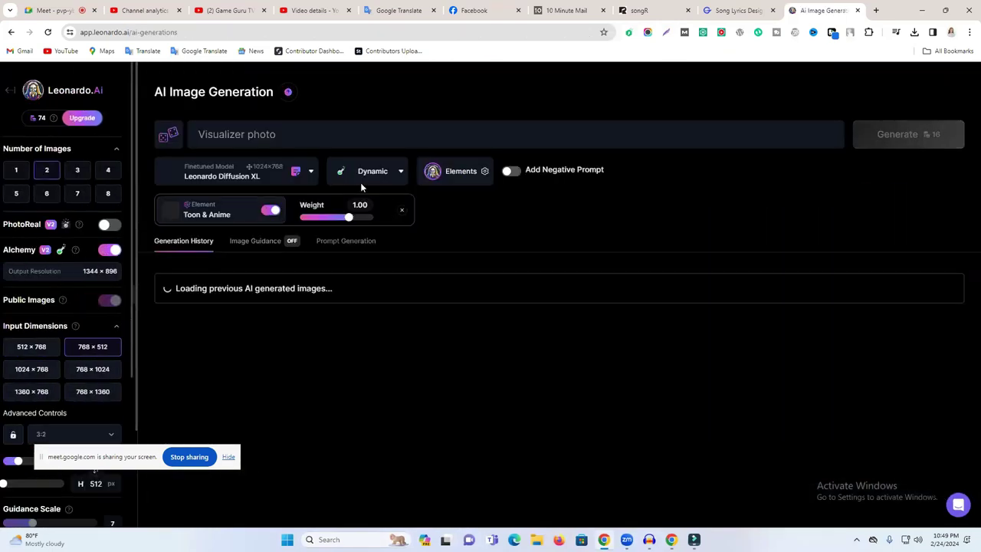
click(309, 134)
key(ctrl+a)
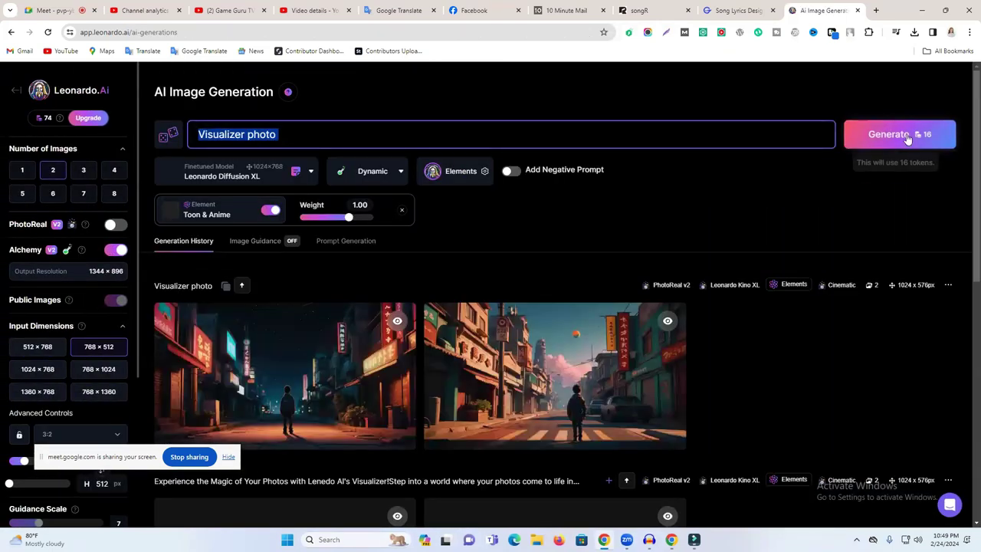
click(904, 135)
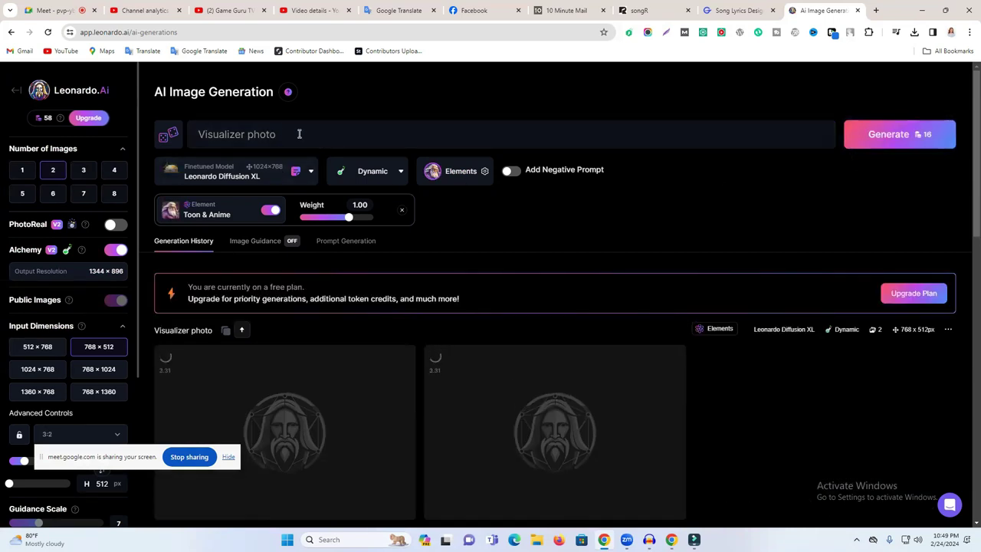
- Examine the prompt, the pending image generation and the earlier results in the generation history
scroll(681, 230, down, 2)
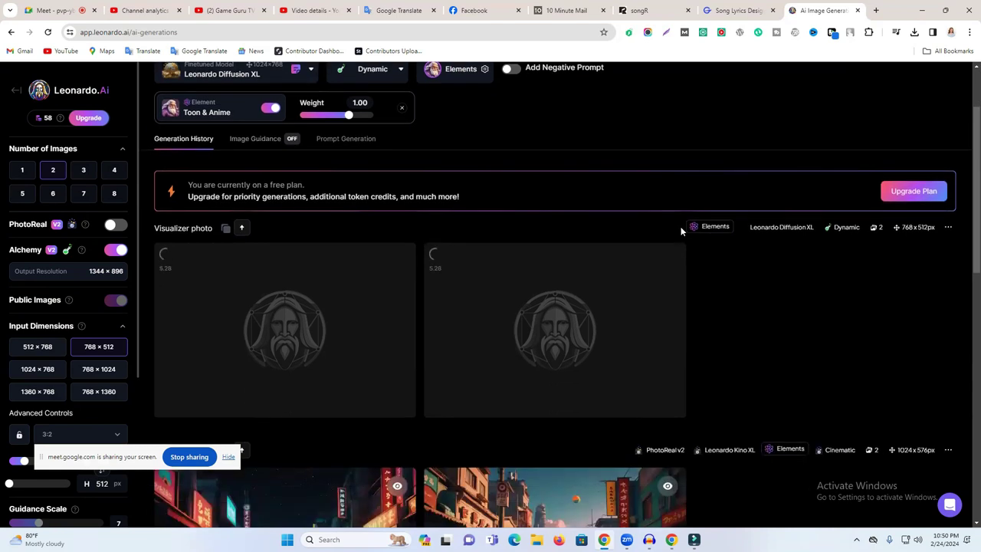
scroll(681, 230, up, 2)
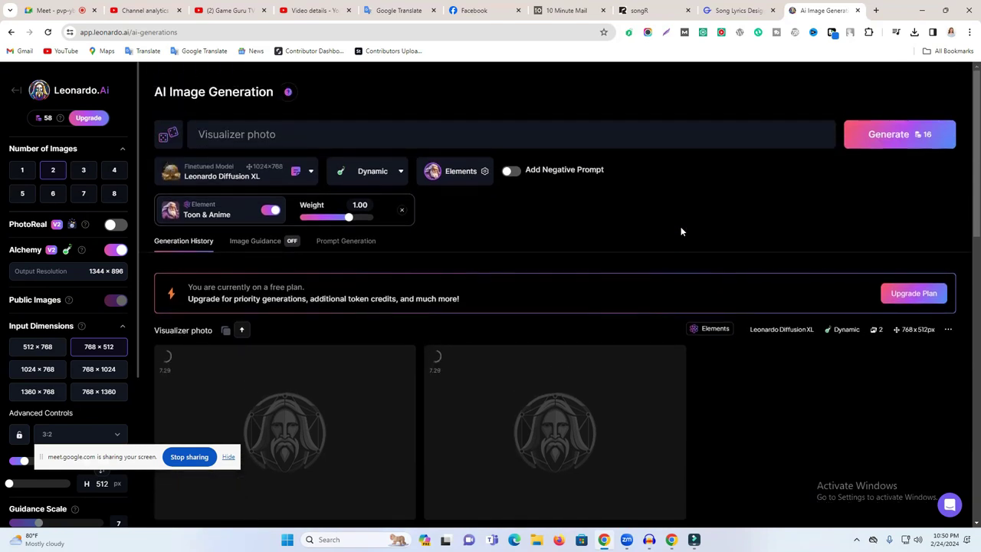
scroll(363, 278, down, 3)
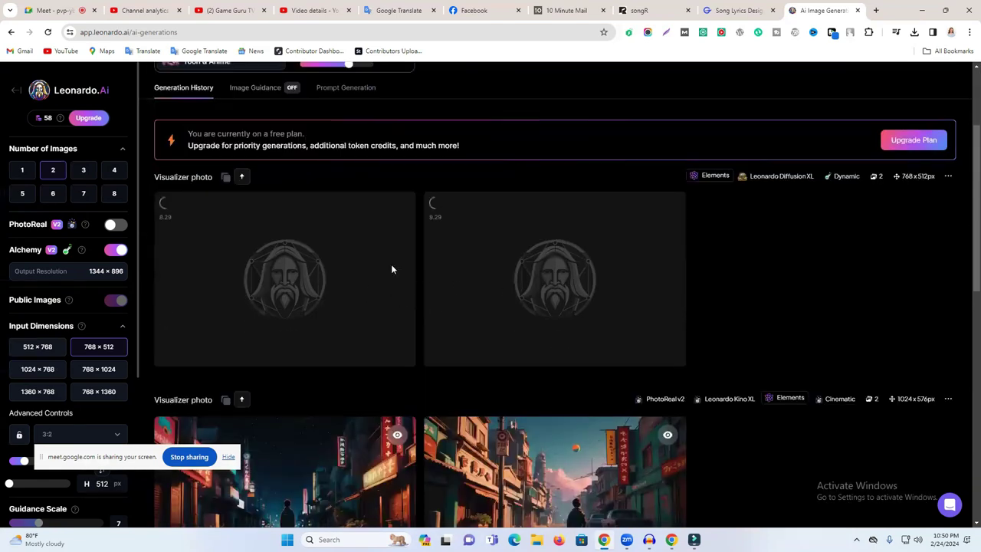
scroll(457, 285, up, 2)
scroll(457, 286, up, 1)
drag(198, 135, 545, 230)
scroll(599, 296, down, 5)
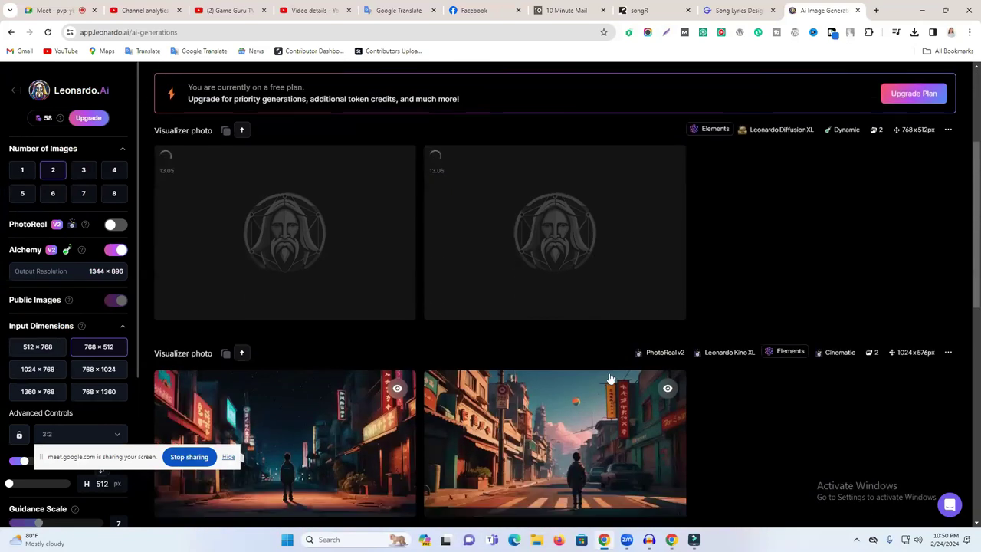
scroll(638, 354, up, 3)
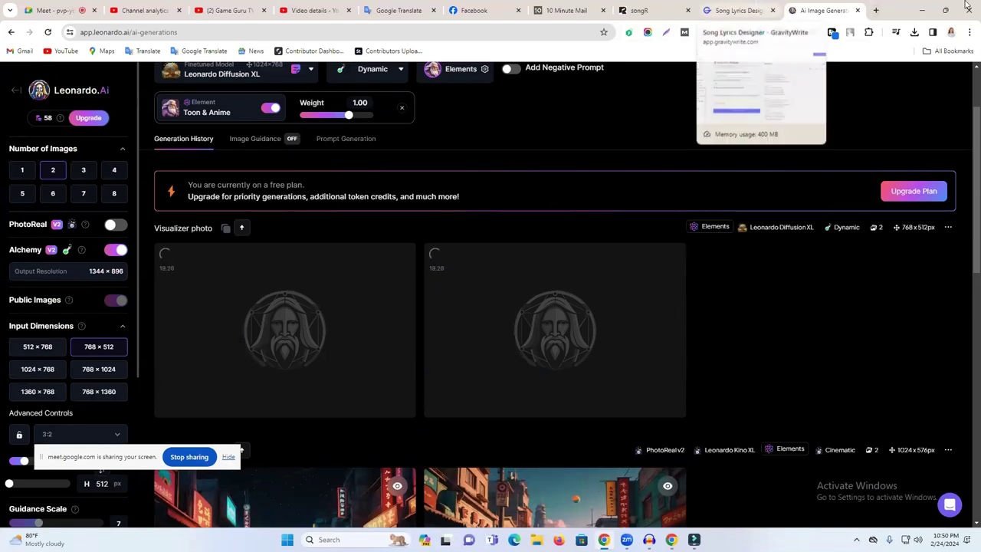
- Search Google for "pixabay" in a new browser tab
click(877, 10)
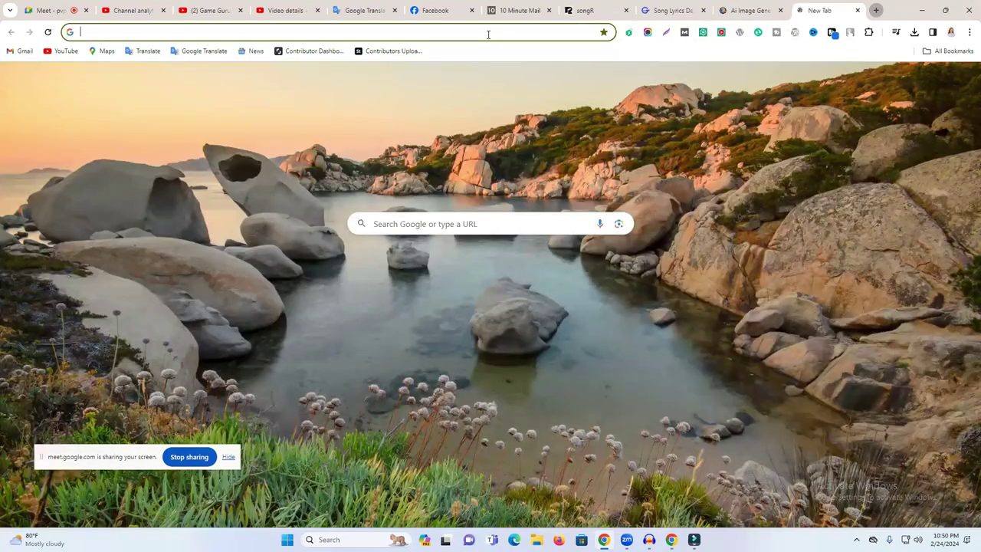
text(pi)
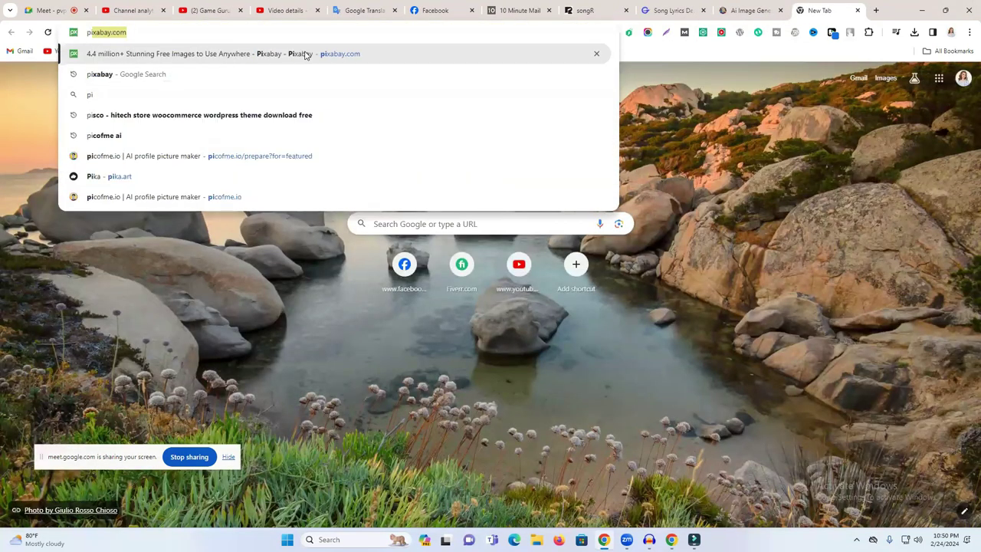
text(x)
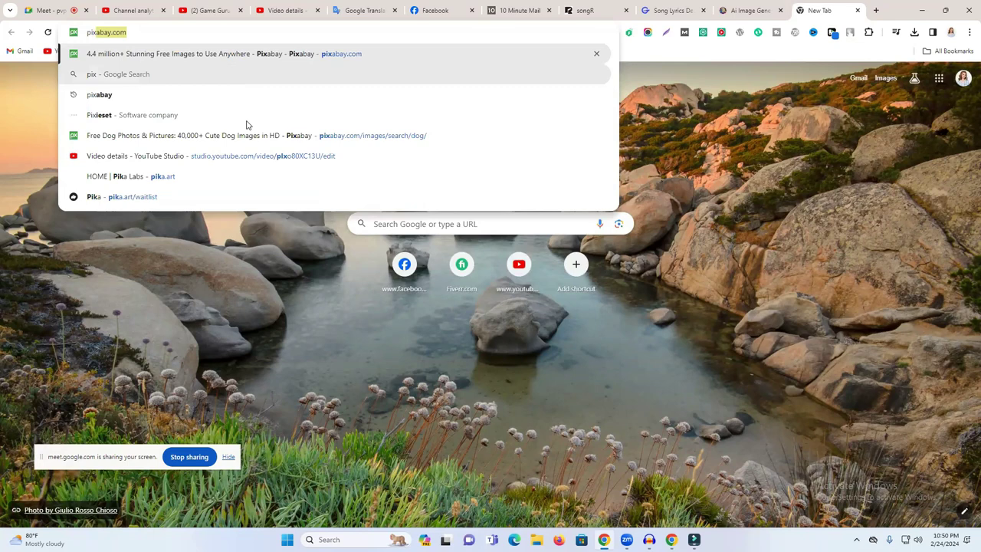
click(401, 89)
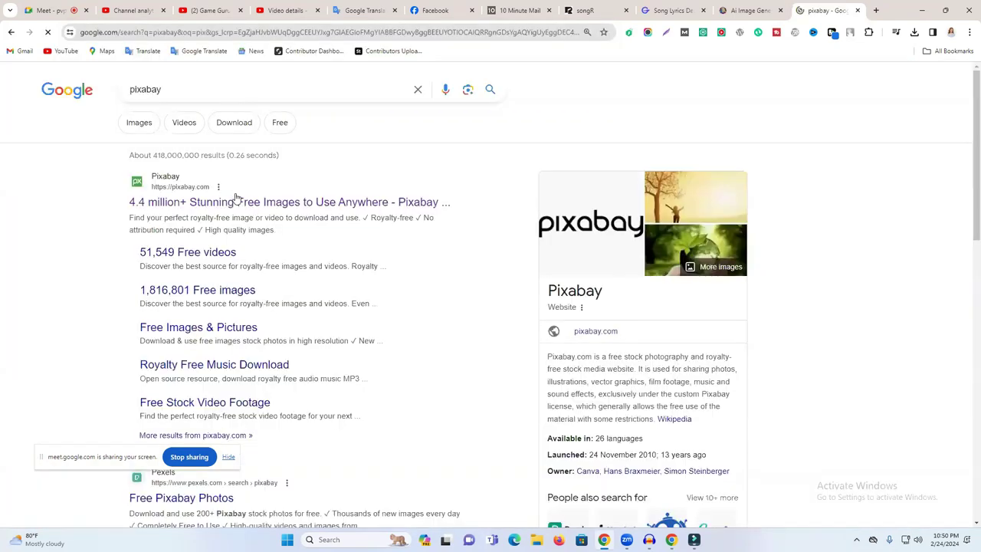
- Return to Leonardo.Ai and review the newly generated "Visualizer photo" images
click(741, 10)
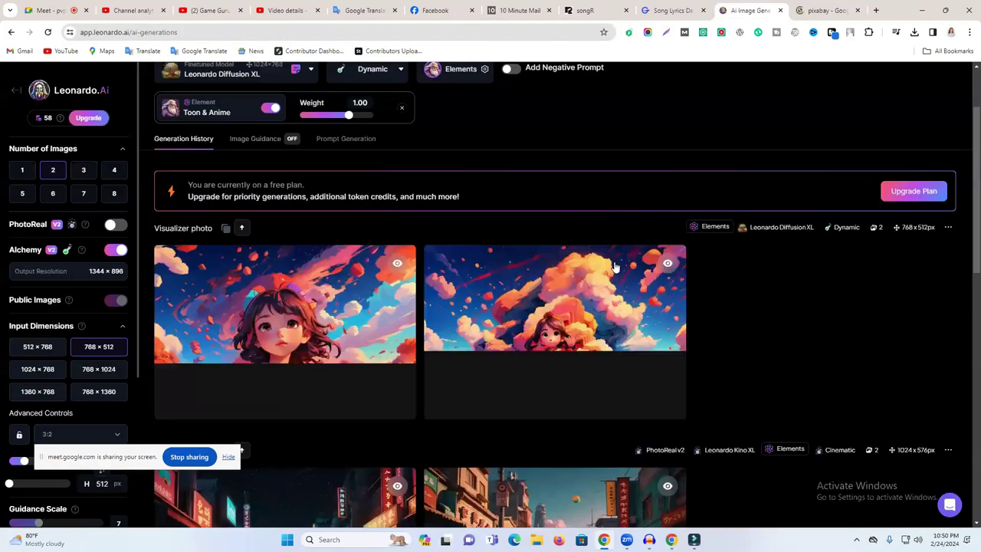
scroll(475, 351, down, 2)
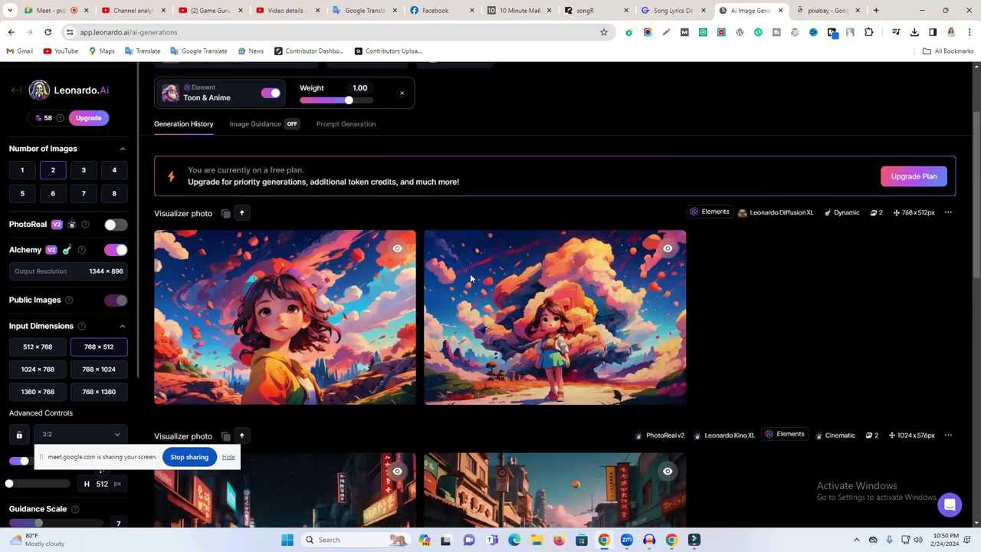
scroll(493, 307, up, 3)
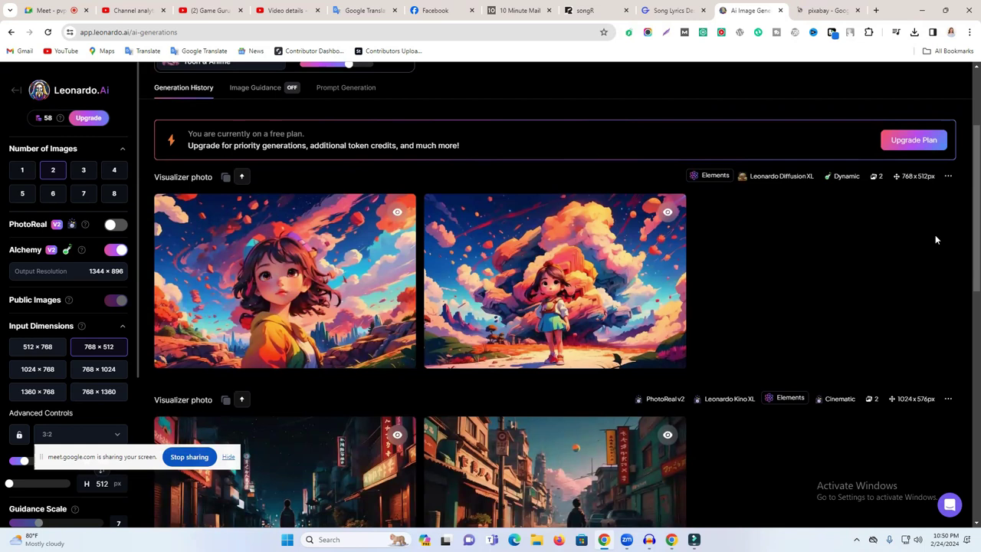
- Open the Pixabay website from the Google results and go to its Photos section
click(814, 6)
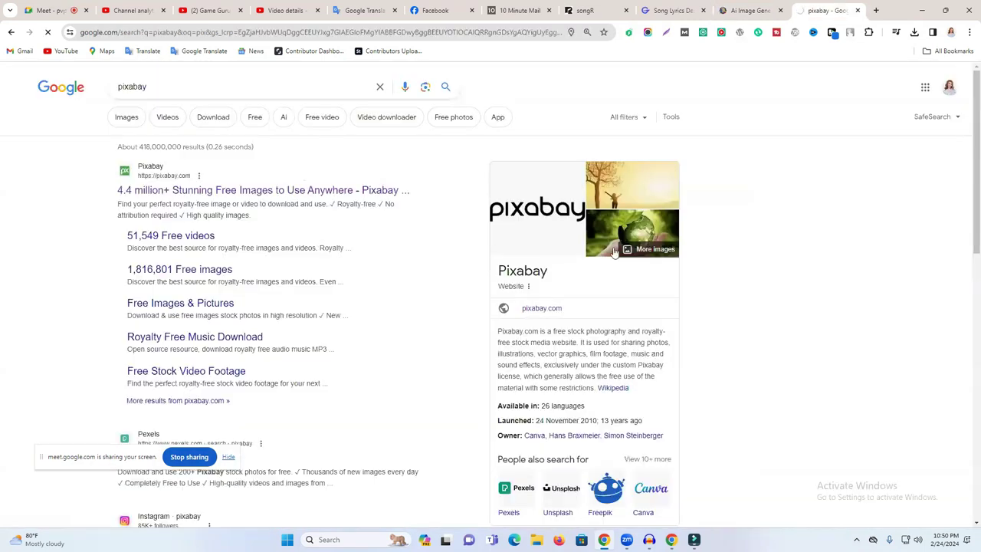
click(232, 189)
scroll(384, 245, down, 1)
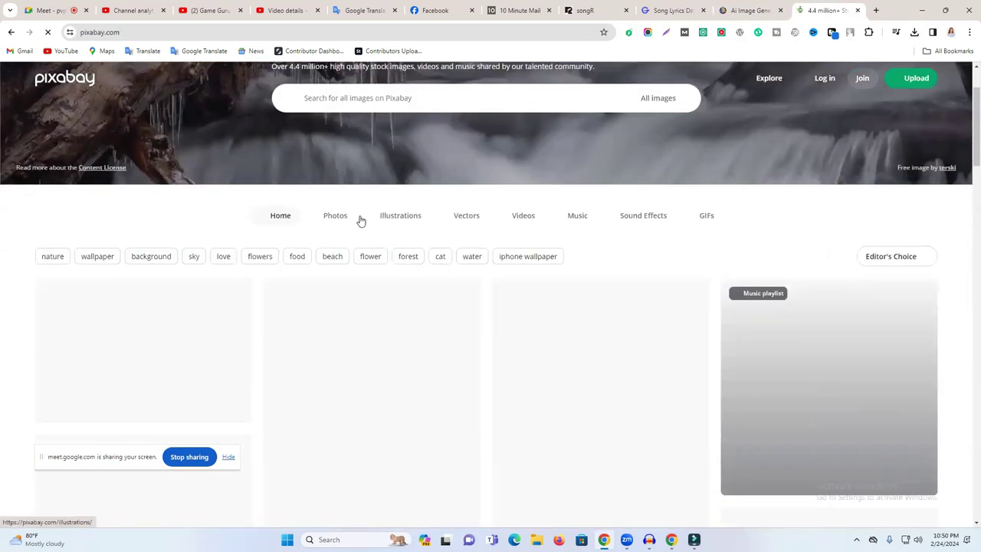
click(330, 219)
click(346, 207)
- Copy the prompt "Visualizer photo" from Leonardo.Ai, search Pixabay's photos for it, and look through the results
click(753, 7)
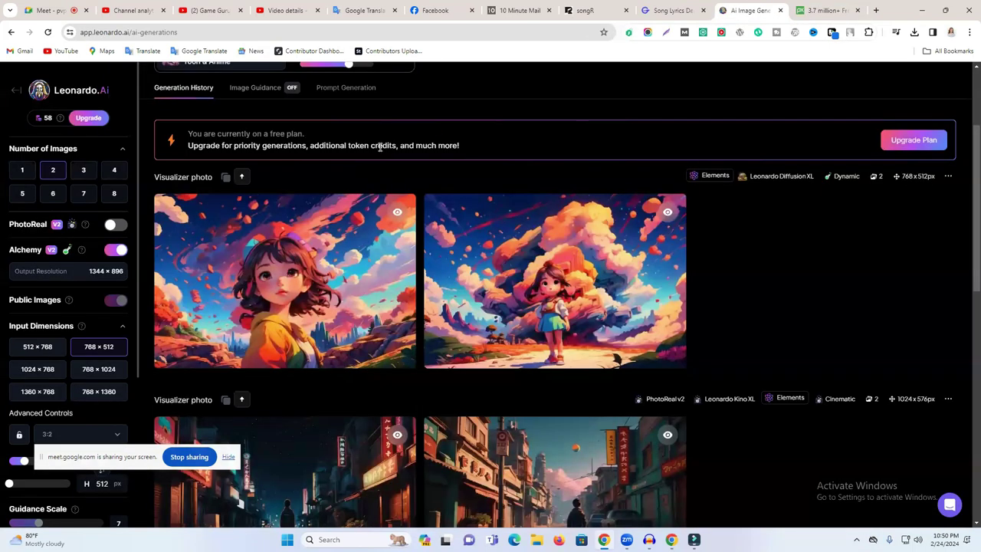
scroll(280, 142, up, 2)
triple_click(286, 127)
key(ctrl+c)
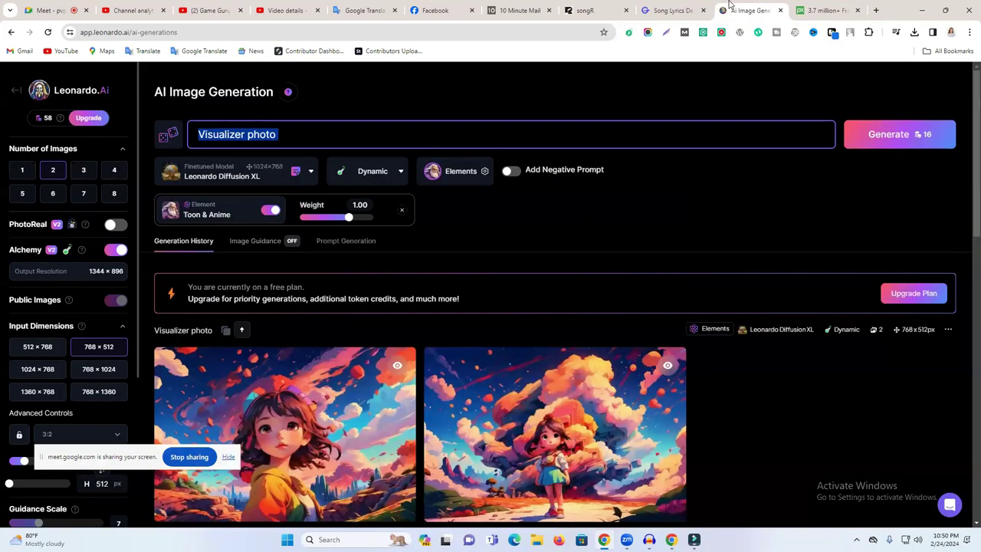
key(ctrl+Tab)
click(376, 200)
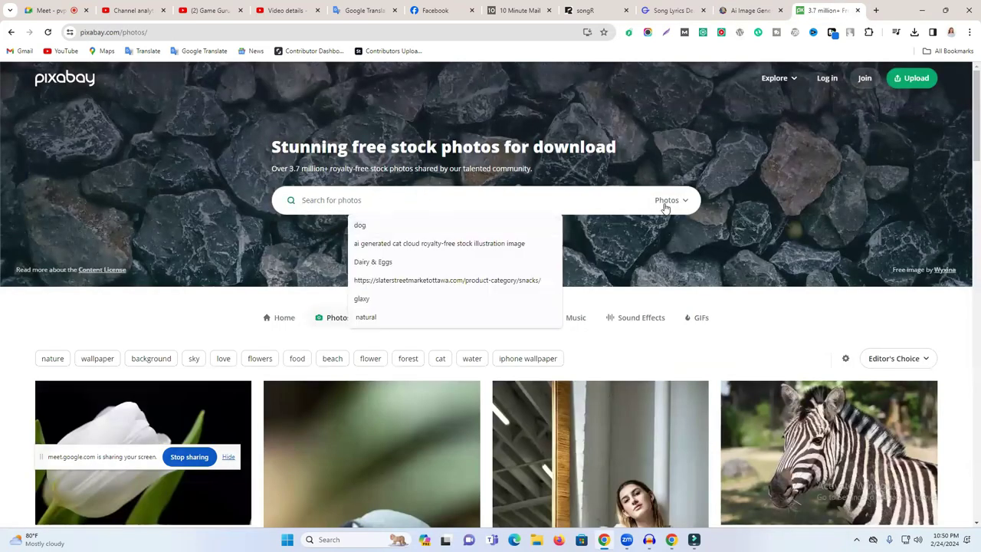
key(ctrl+v)
key(Return)
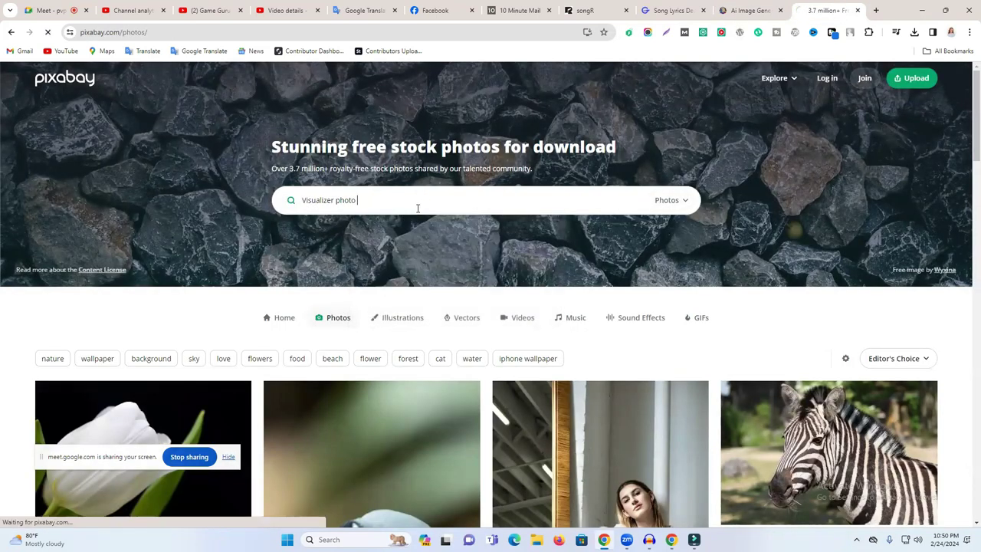
scroll(483, 273, down, 2)
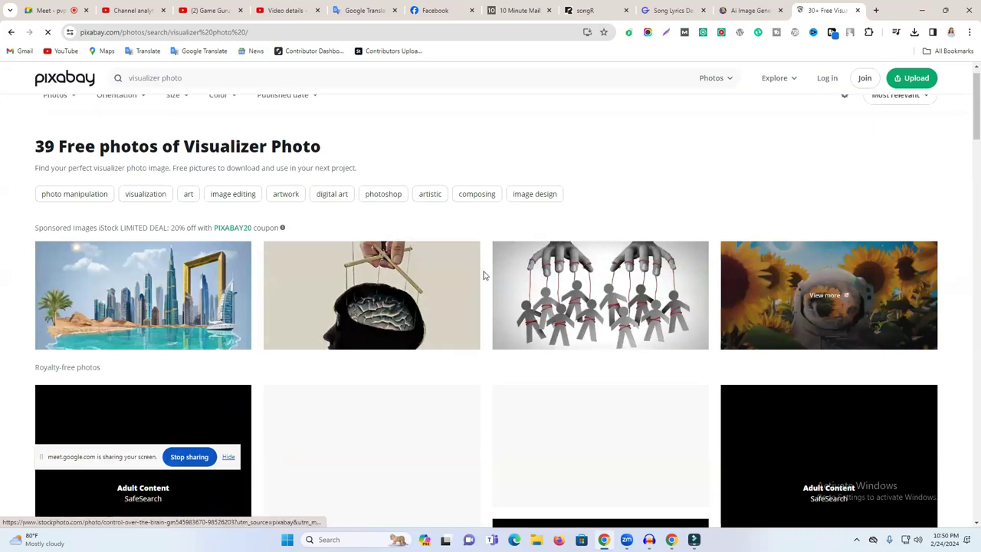
- Look over the Pixabay results for "visualizer photo" and shorten the search term to "visualizer"
scroll(637, 282, down, 2)
scroll(679, 308, up, 3)
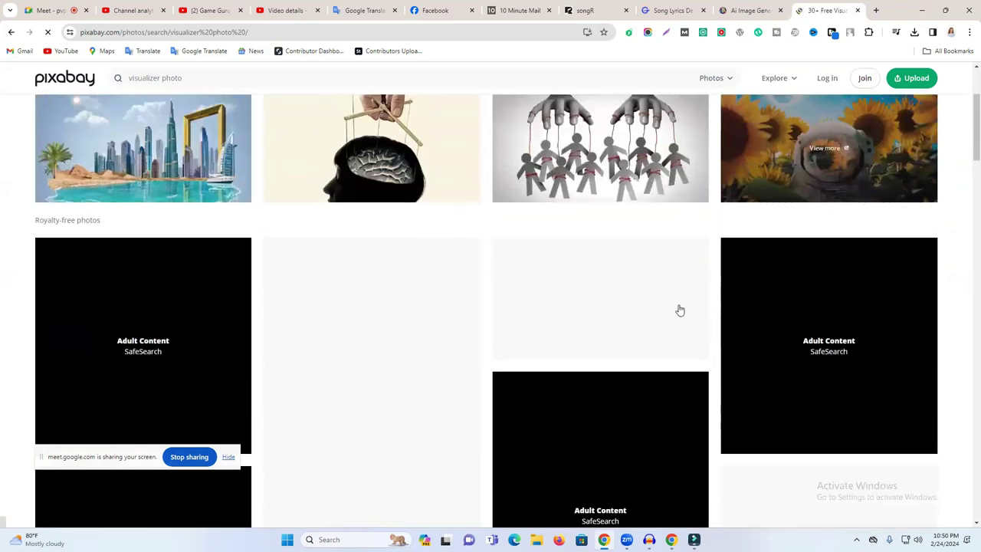
scroll(655, 301, up, 1)
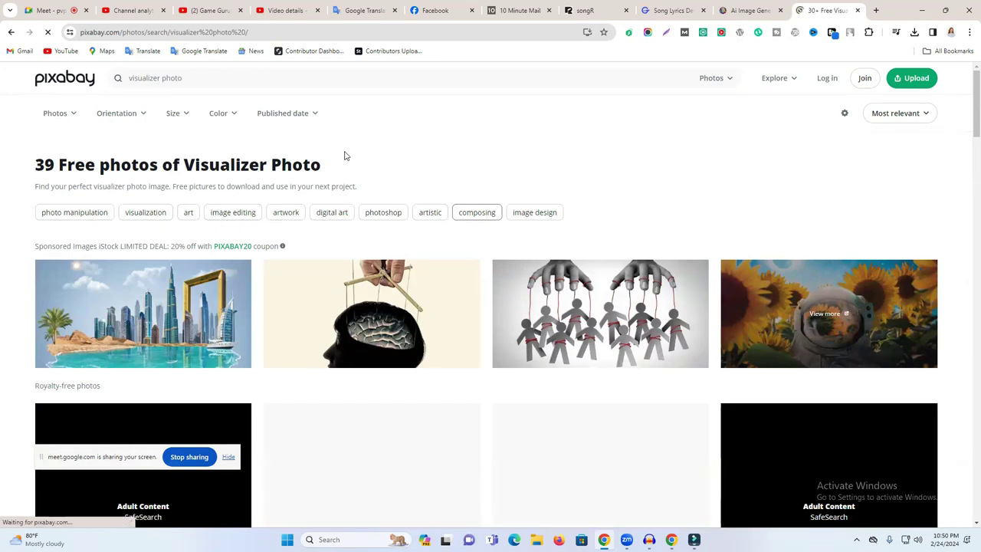
scroll(394, 244, down, 5)
scroll(394, 244, up, 5)
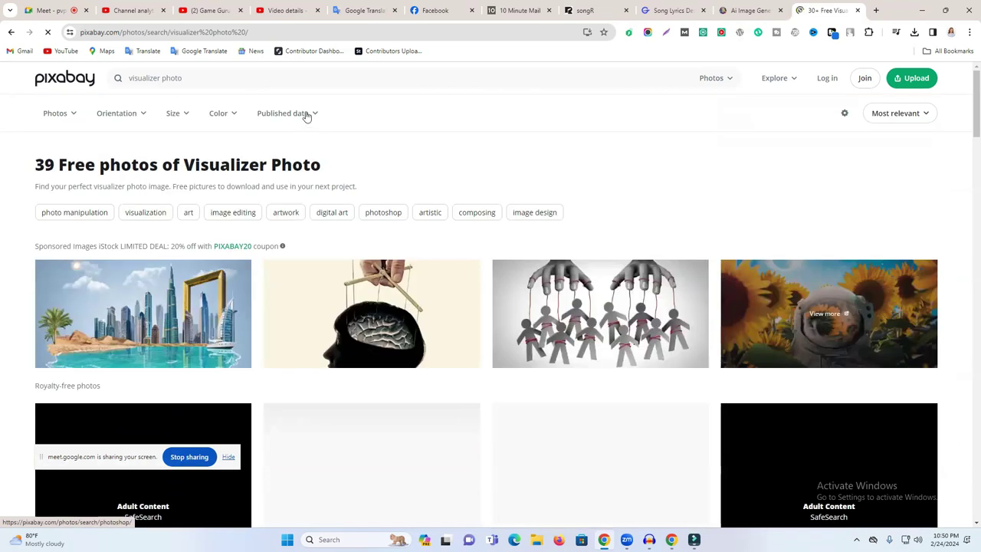
double_click(323, 80)
key(BackSpace)
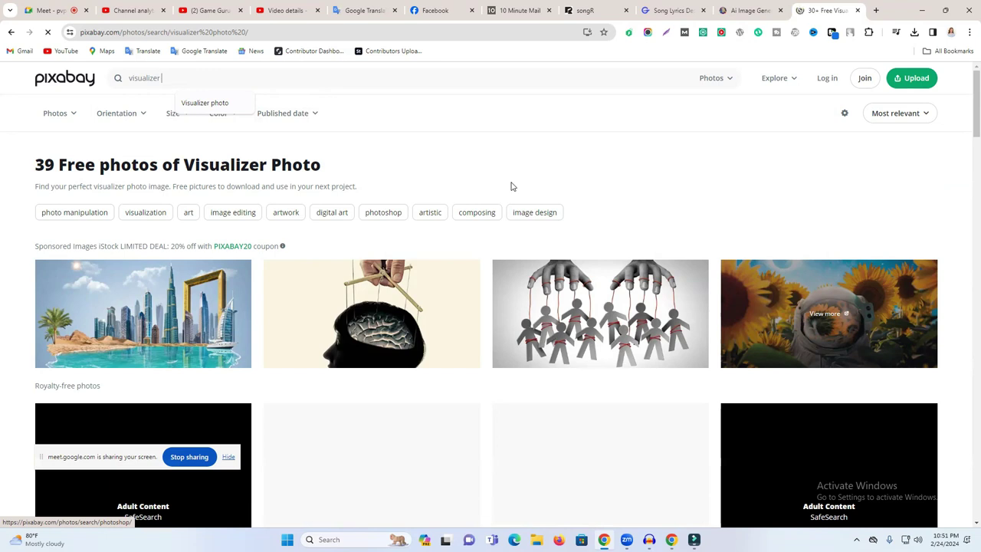
- Browse the royalty-free photo thumbnails on the Pixabay results page
scroll(512, 186, down, 7)
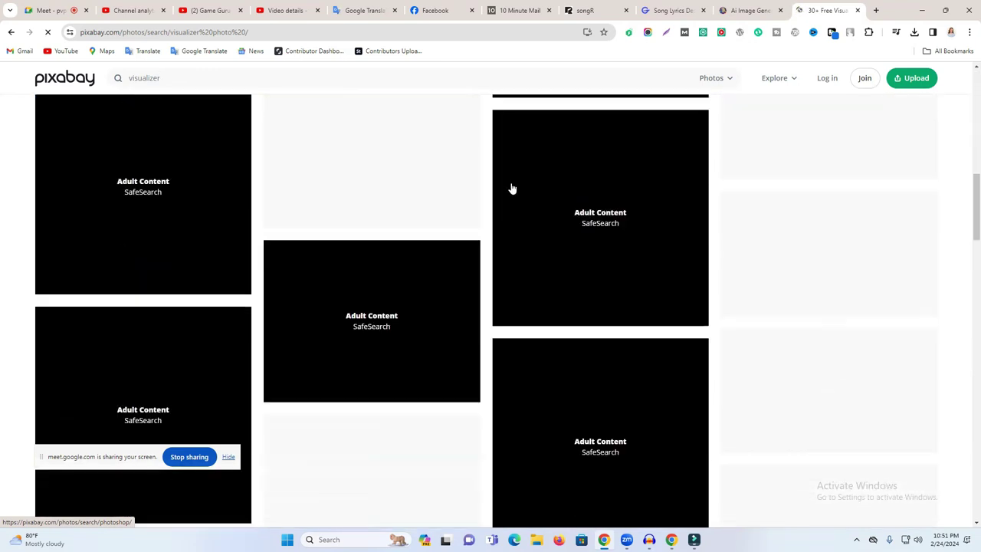
scroll(611, 265, up, 5)
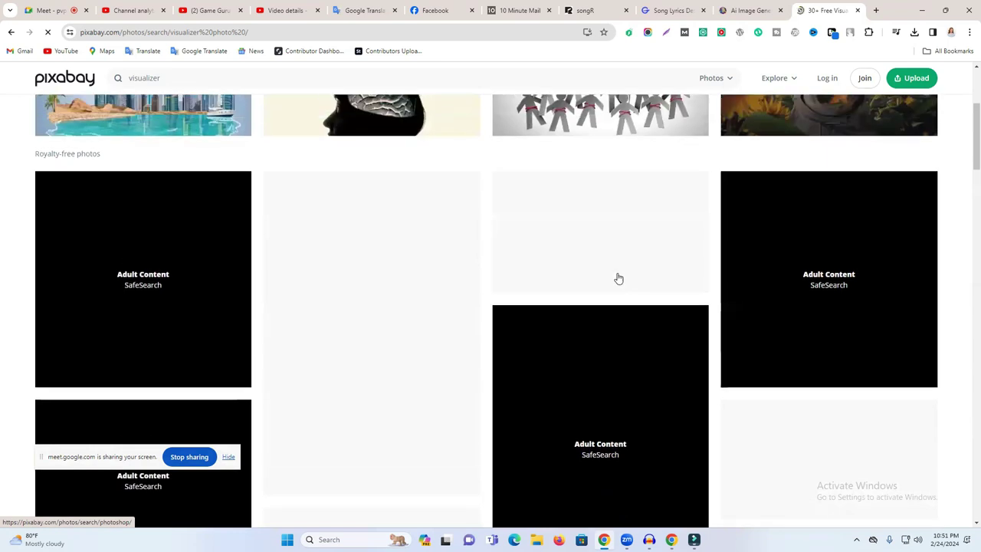
scroll(619, 278, up, 3)
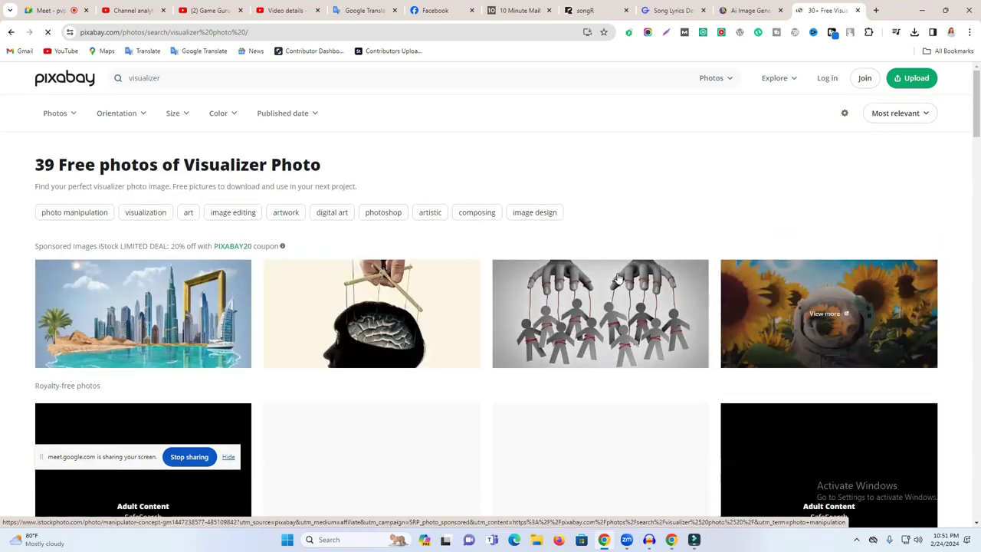
scroll(618, 276, down, 5)
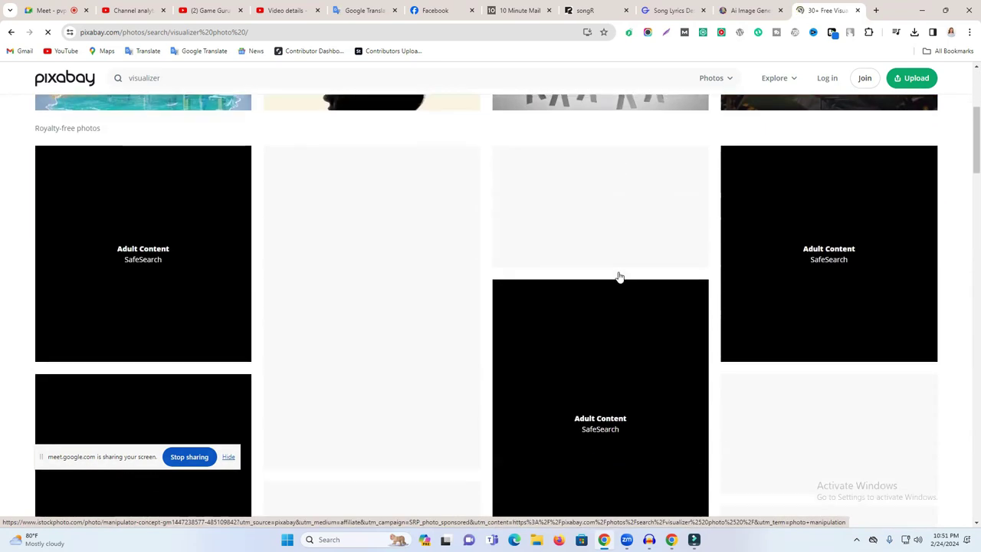
scroll(613, 273, up, 4)
scroll(606, 270, up, 3)
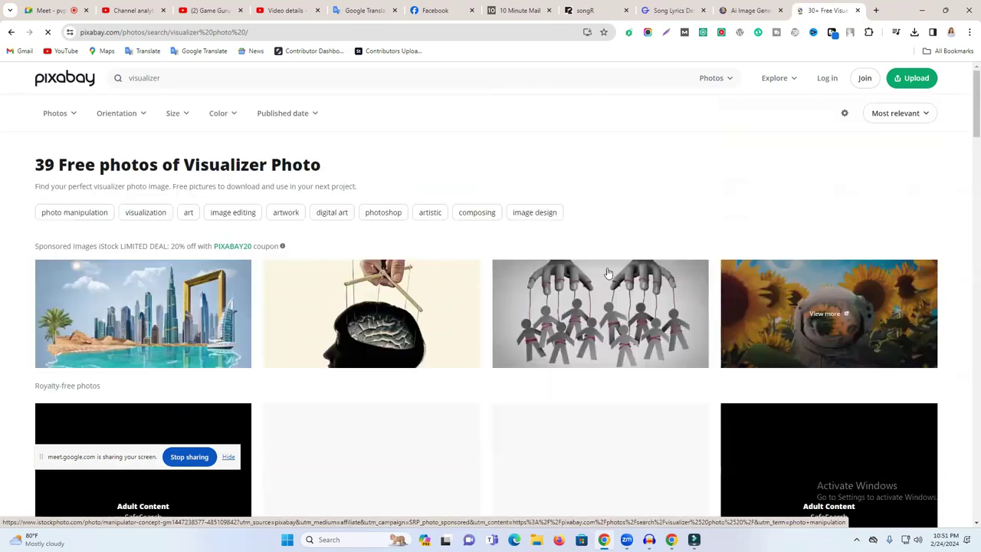
- Return to Leonardo.Ai, open the night street image from the "Visualizer photo" generation in full view, and download it
click(726, 11)
scroll(397, 290, down, 4)
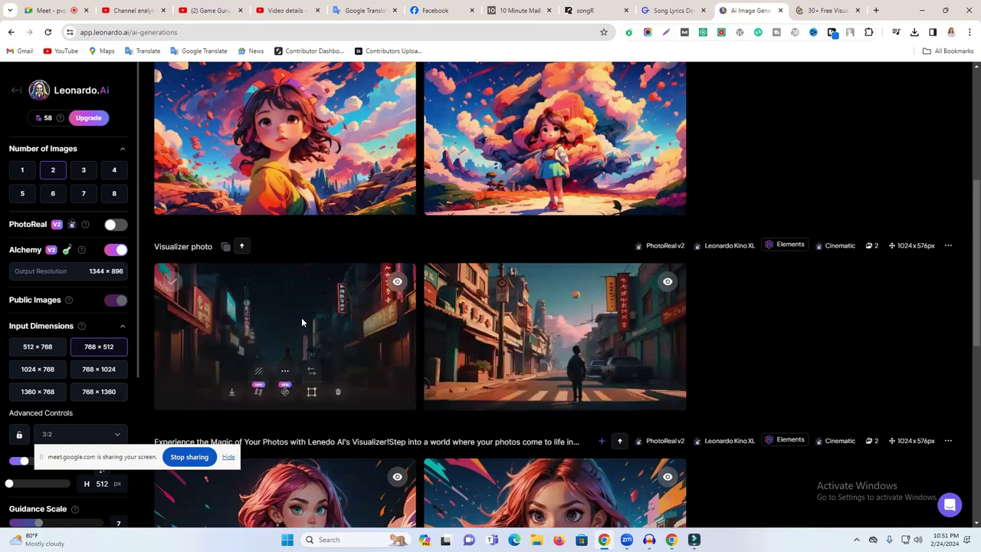
click(302, 323)
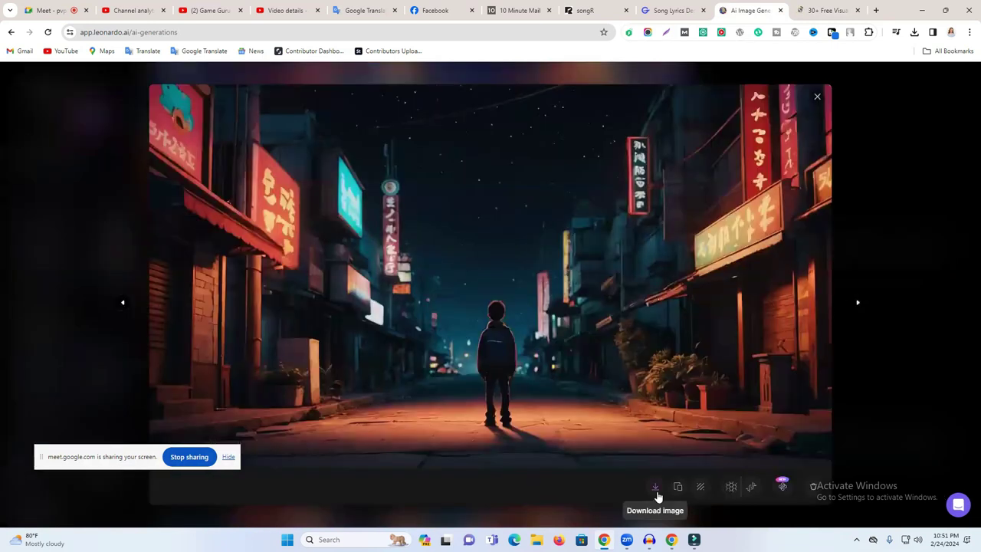
- Search Google for "online upscale image" in a new browser tab and open the Upscale.media website
click(875, 10)
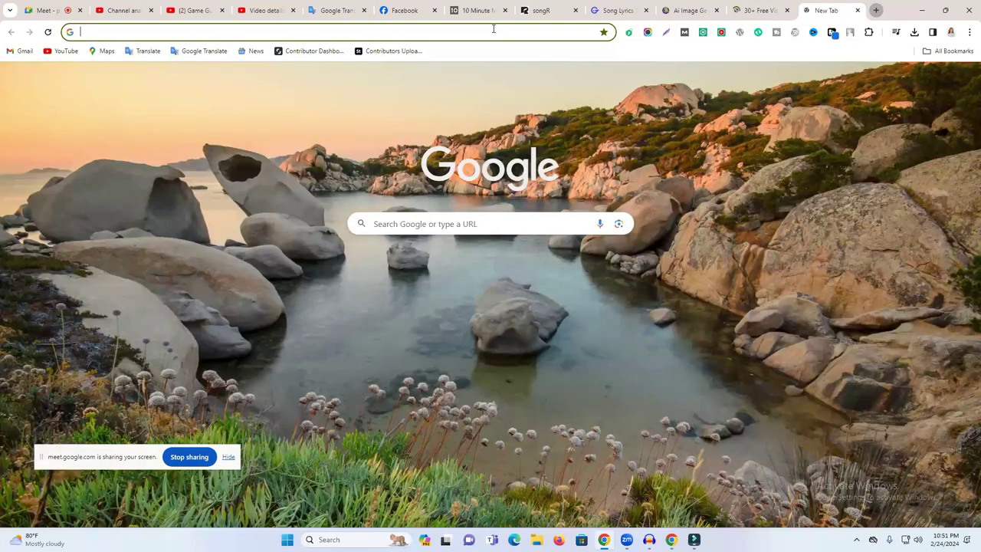
text(up)
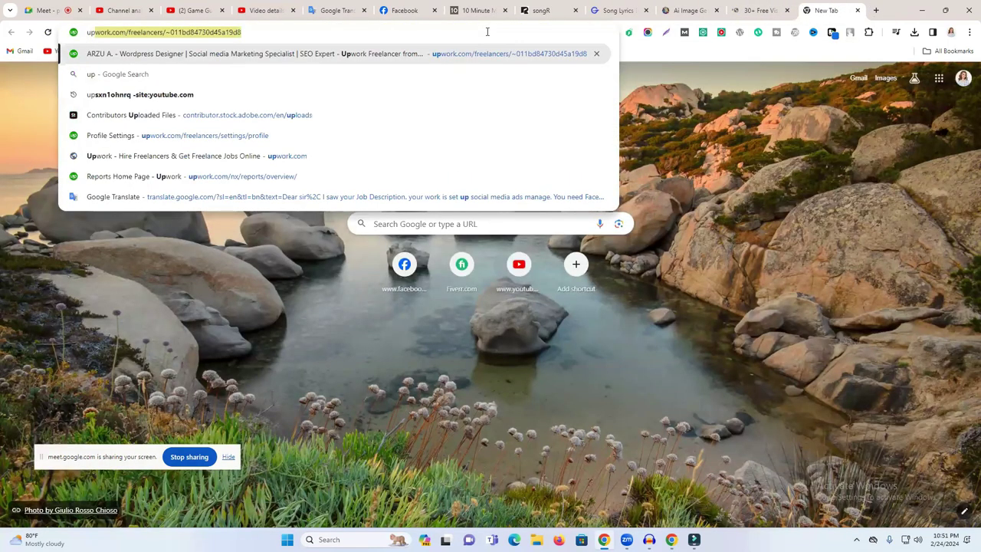
key(BackSpace)
key(BackSpace)
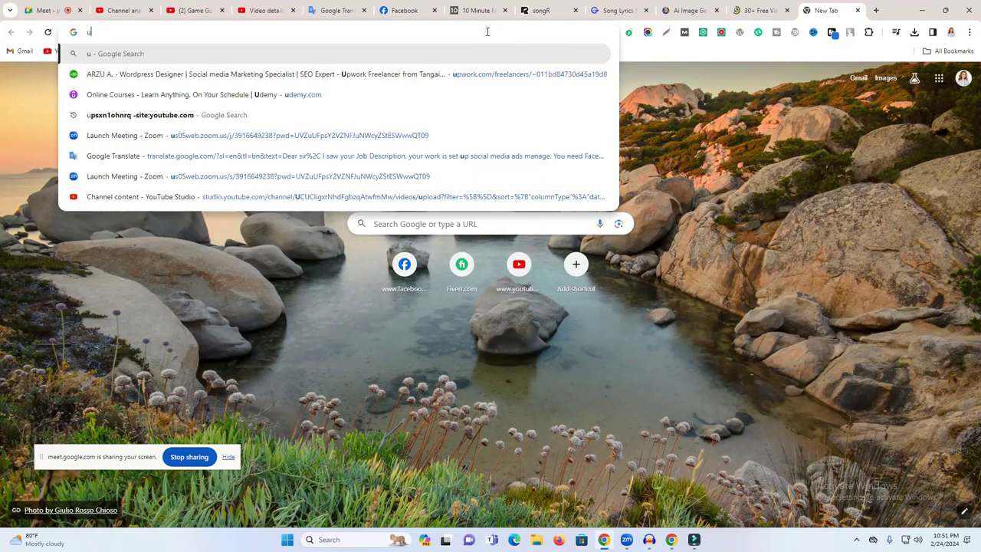
text(on)
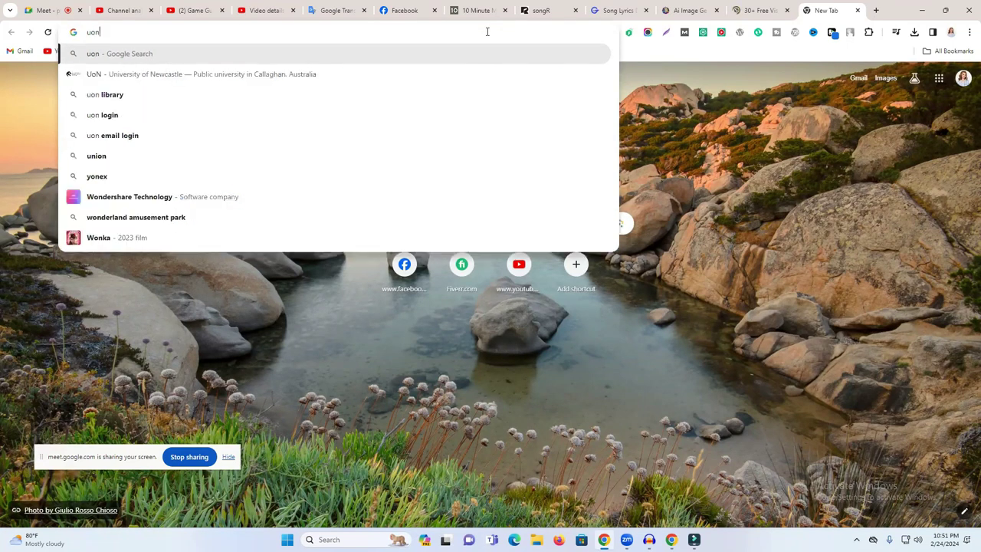
key(BackSpace)
key(BackSpace)
key(BackSpace)
text(onl)
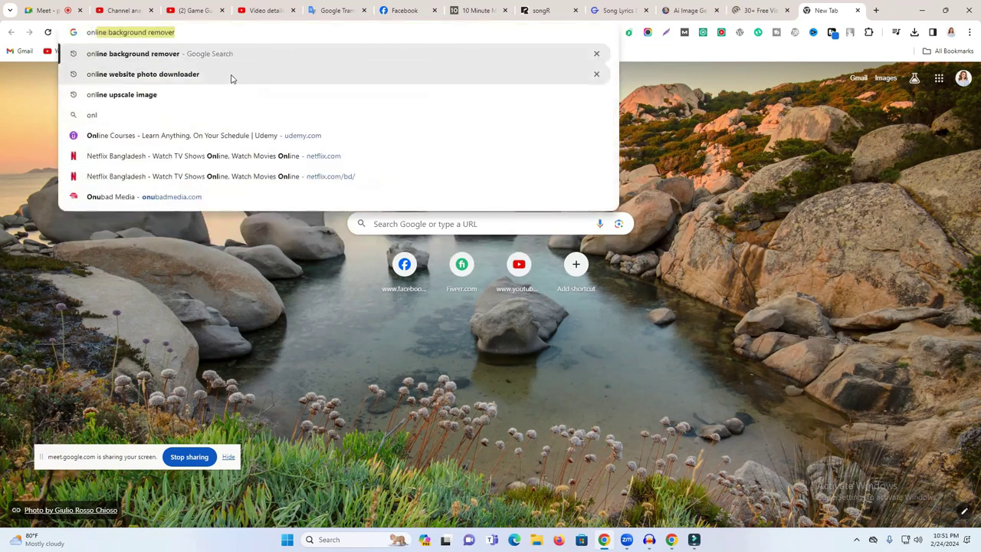
click(227, 95)
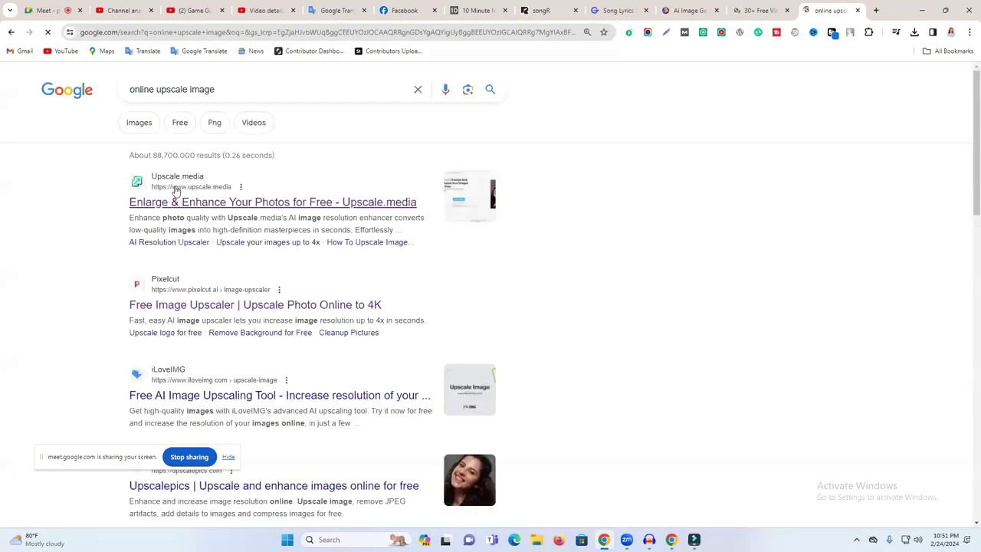
click(201, 204)
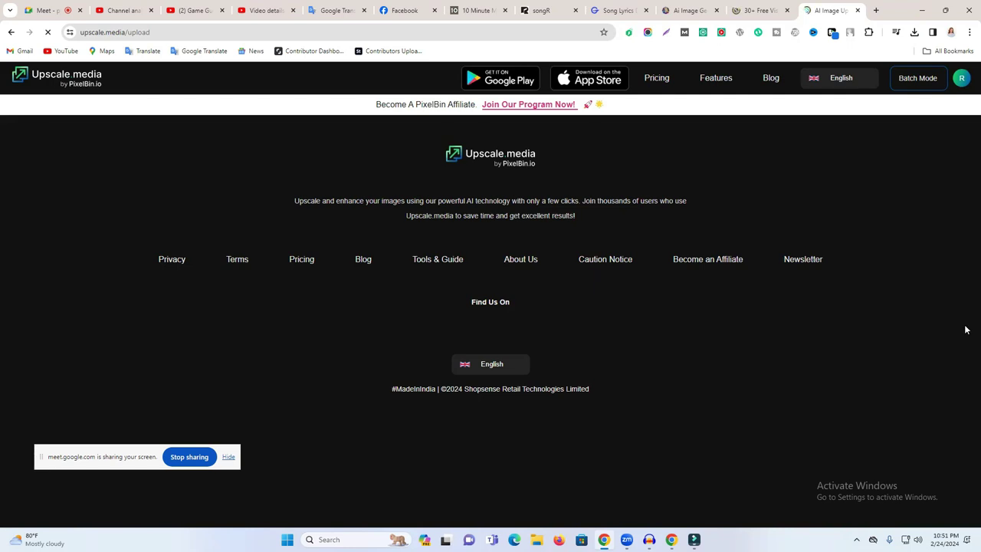
- Return to the Upscale.media upload page and switch the site language to Hindi (हिन्दी)
click(10, 32)
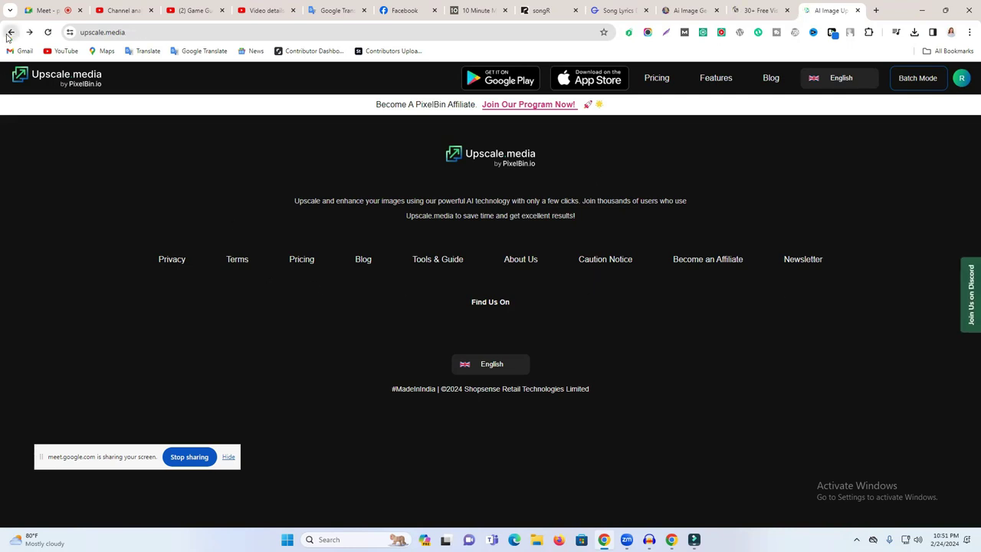
click(605, 345)
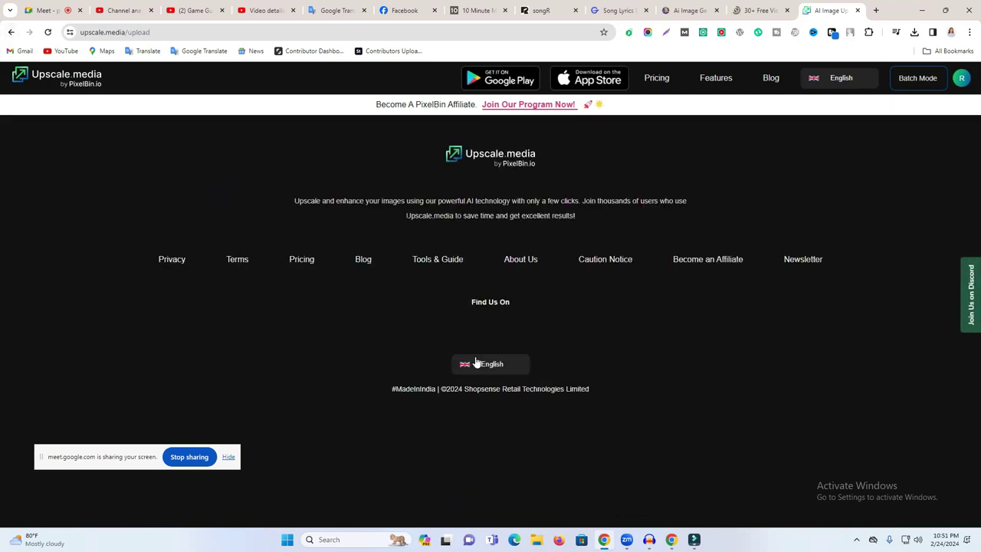
click(478, 365)
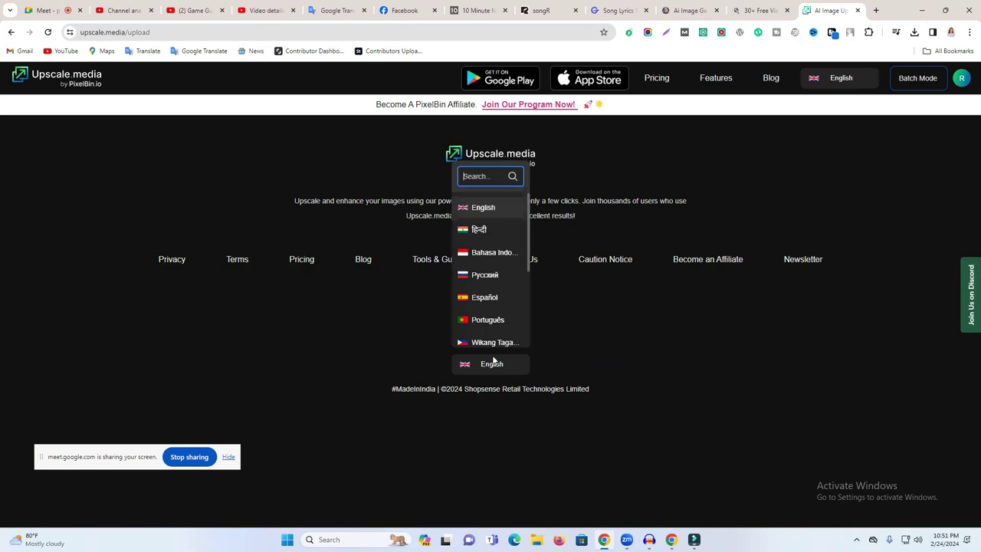
click(479, 229)
click(489, 230)
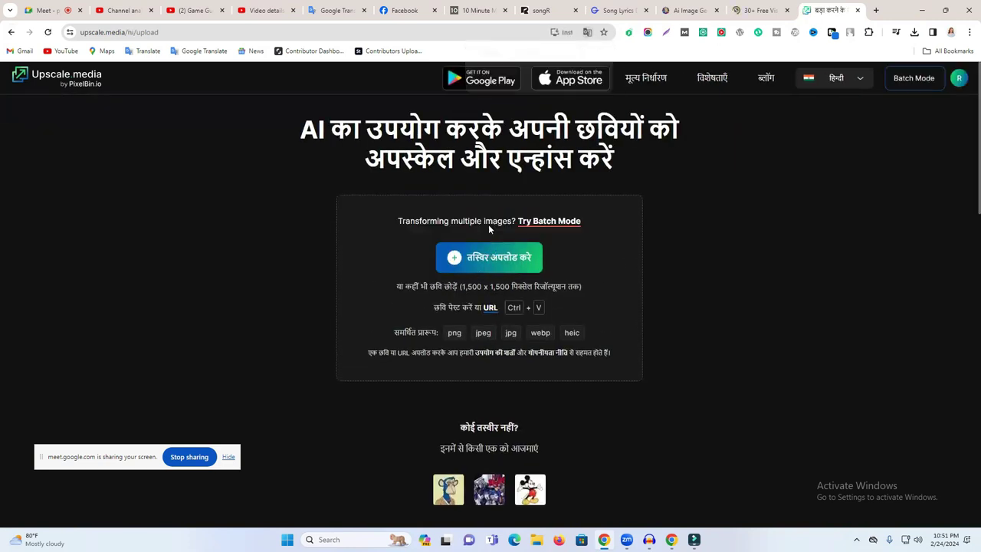
- Upload the image Default_Visualizer_photo_1 from the Downloads folder to Upscale.media for upscaling
click(104, 118)
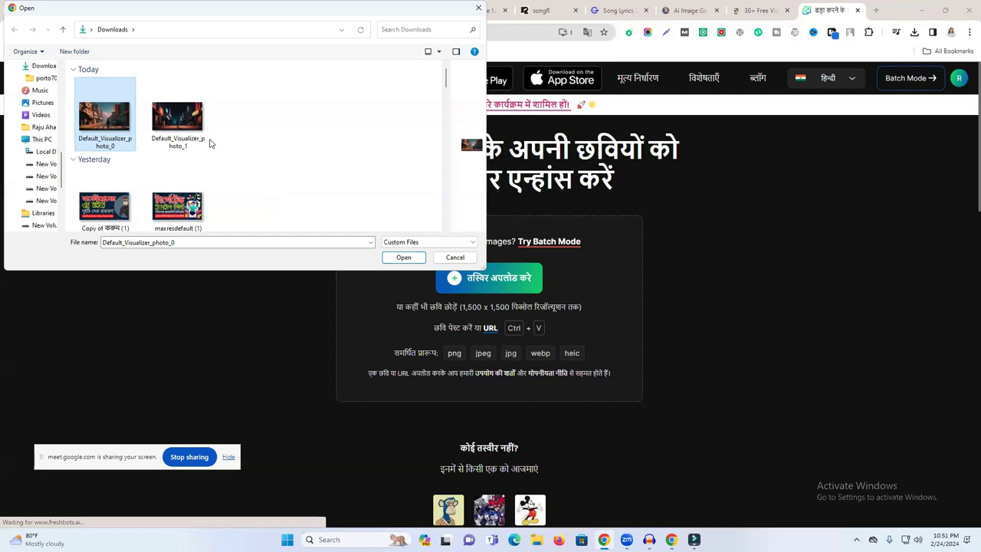
click(189, 125)
click(403, 257)
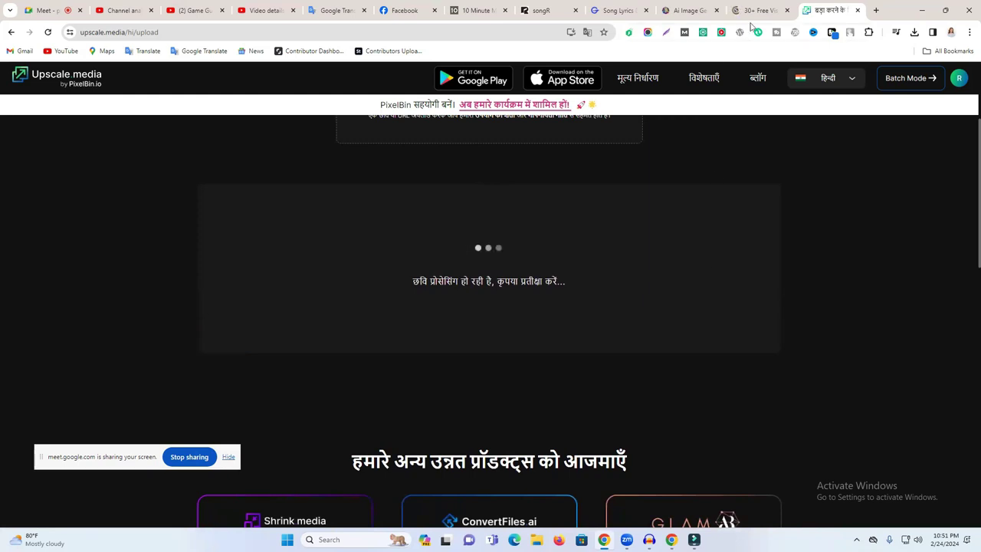
- Check the Pixabay results and the Leonardo.Ai image again, and check the upscaling progress on Upscale.media
click(748, 6)
scroll(512, 273, down, 2)
scroll(360, 263, up, 2)
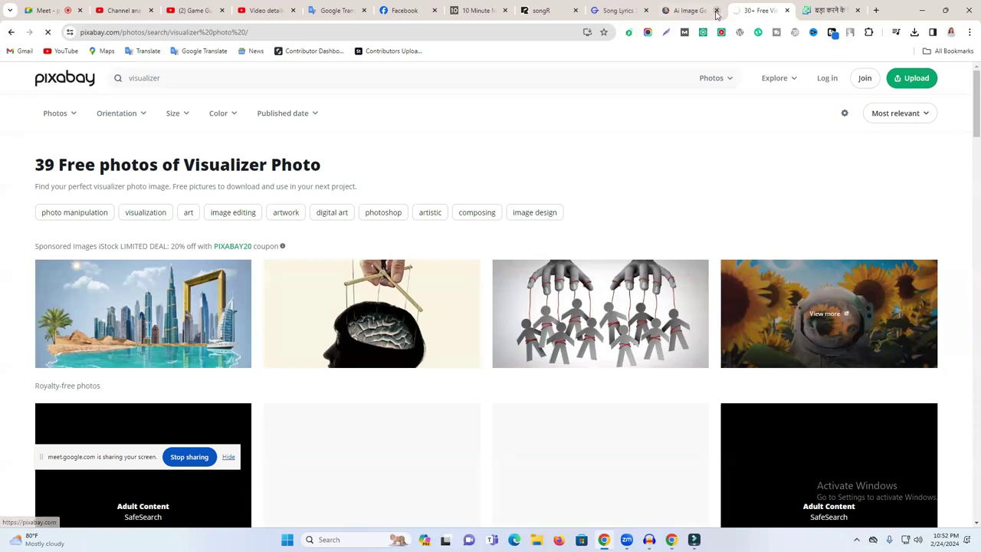
click(689, 10)
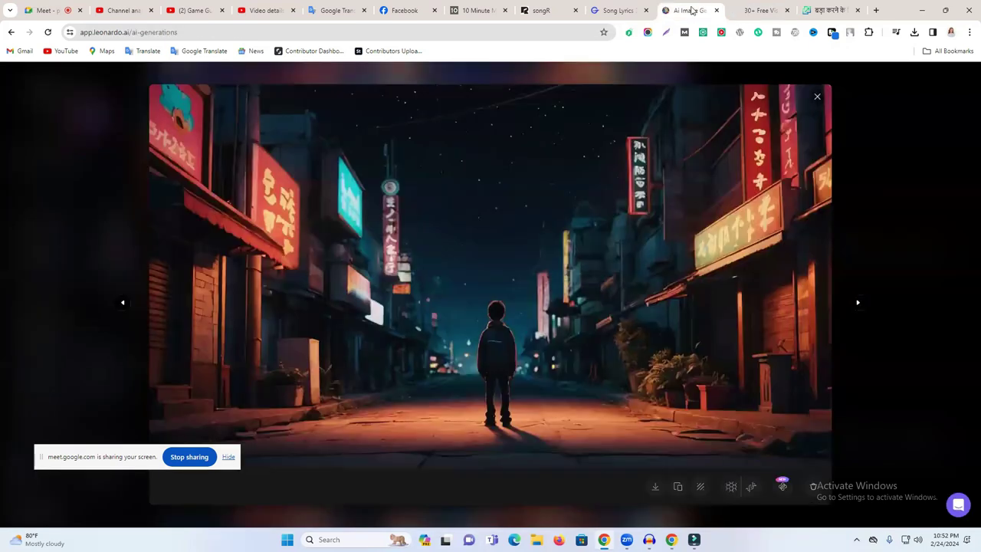
click(833, 6)
click(757, 7)
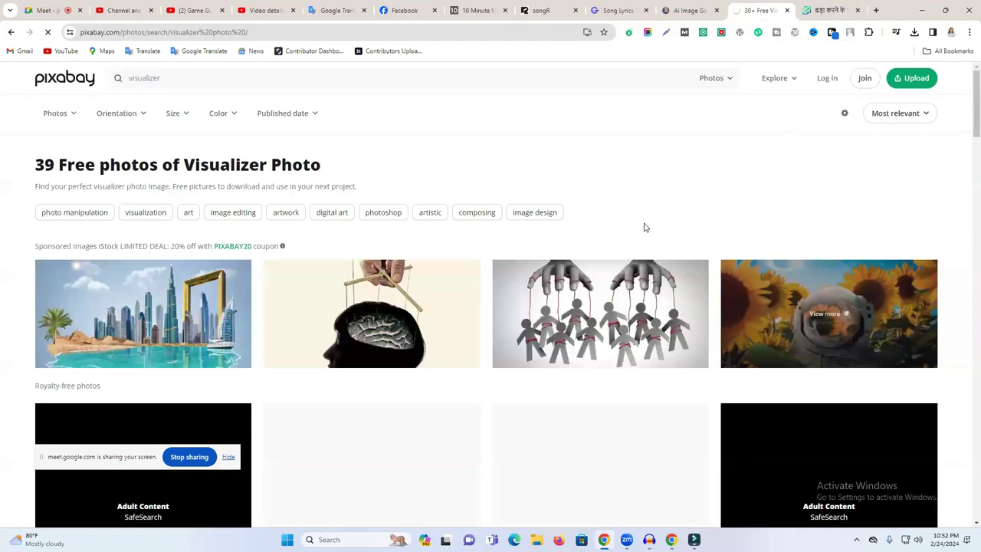
scroll(600, 243, down, 4)
scroll(623, 228, up, 3)
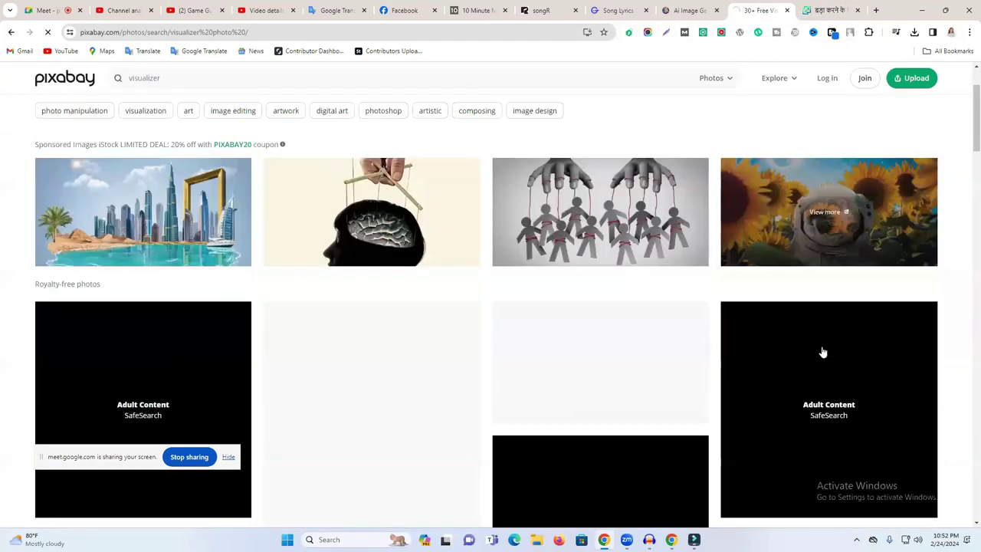
scroll(823, 351, up, 2)
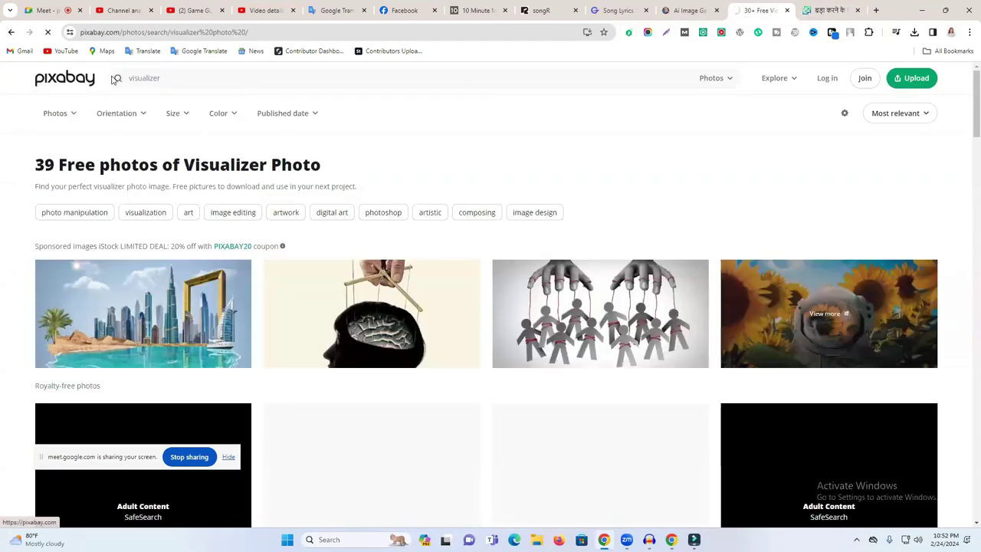
click(692, 10)
click(829, 10)
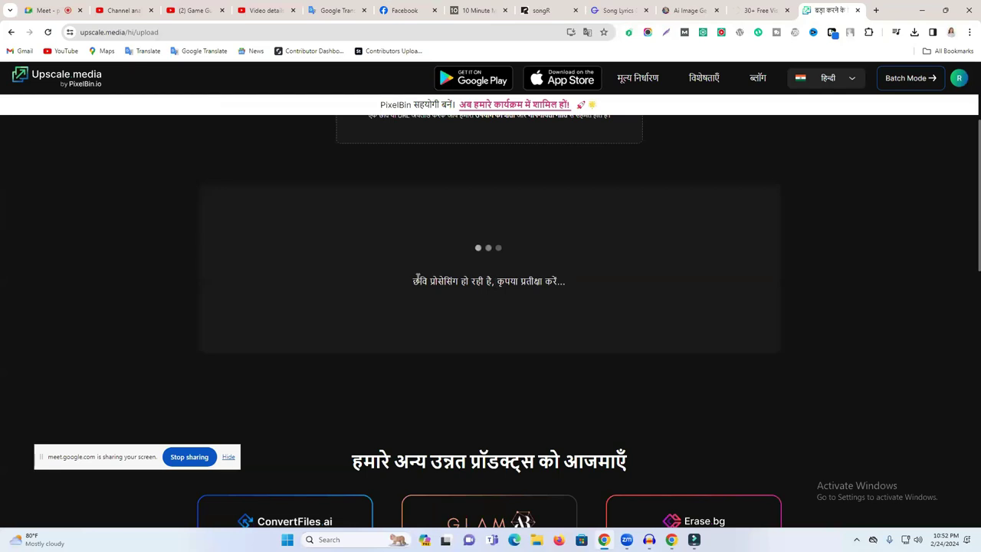
drag(418, 279, 583, 280)
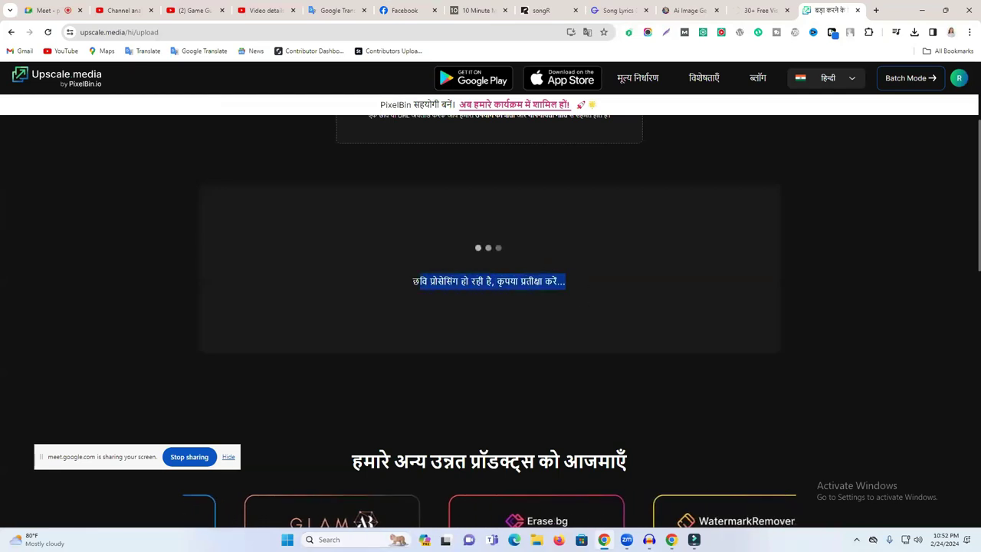
- Open Windows Settings and display the list of installed apps
key(super)
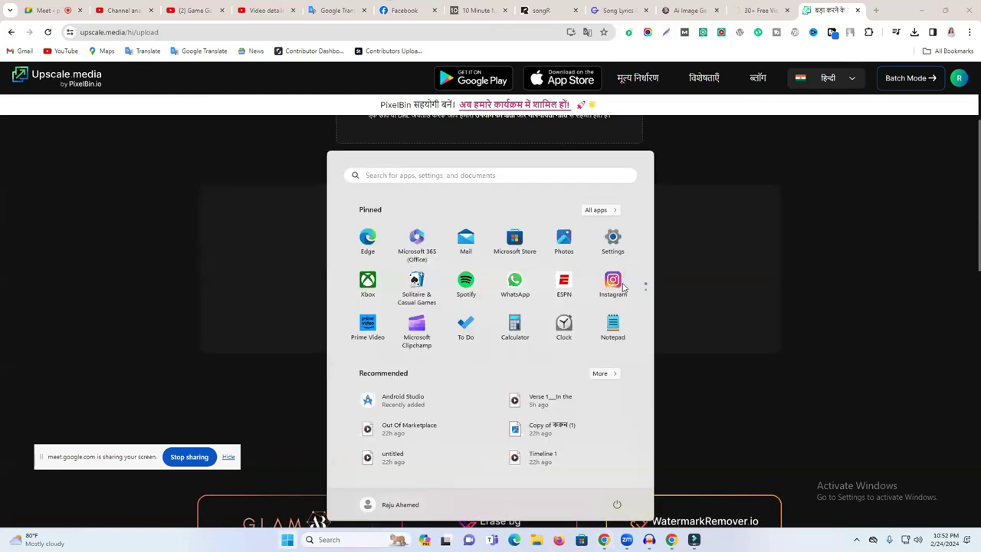
click(613, 238)
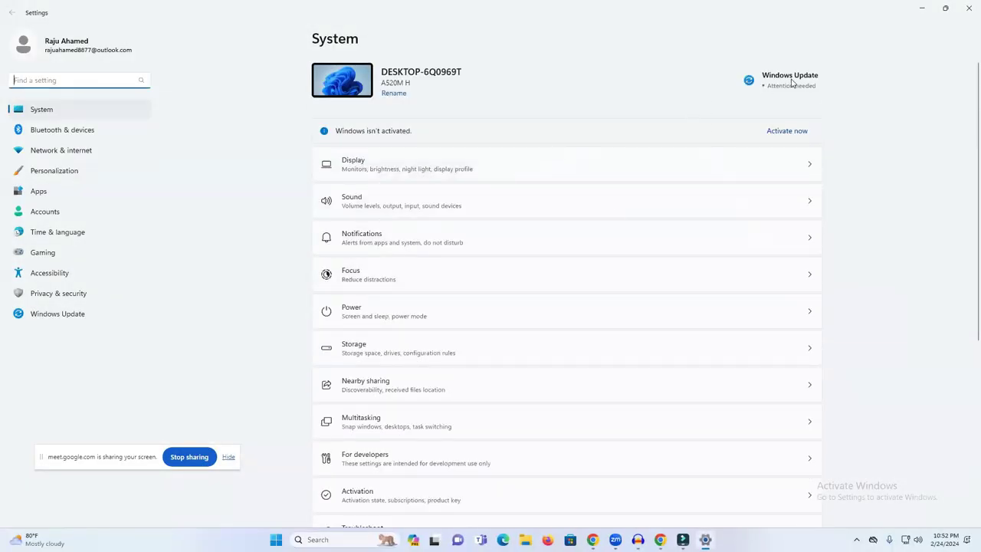
click(65, 197)
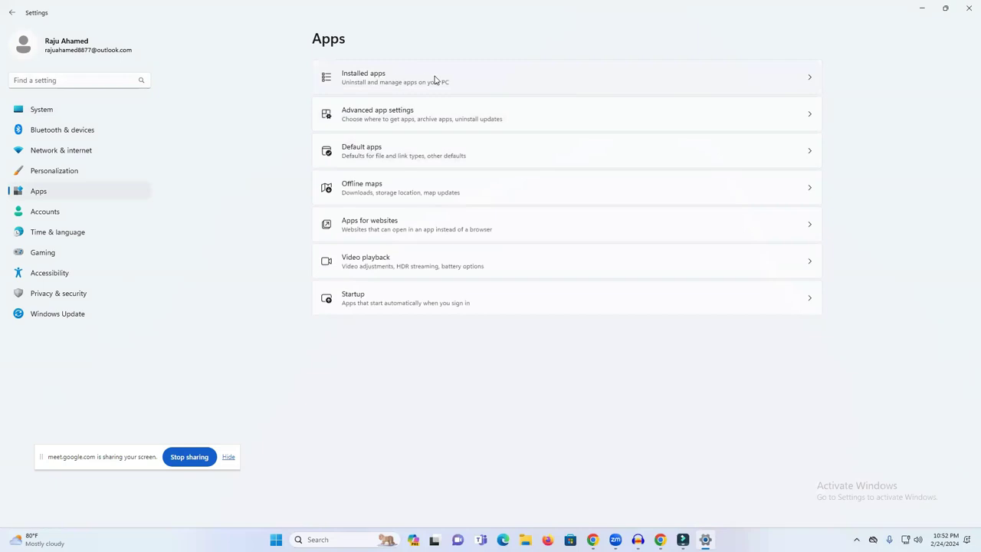
click(433, 79)
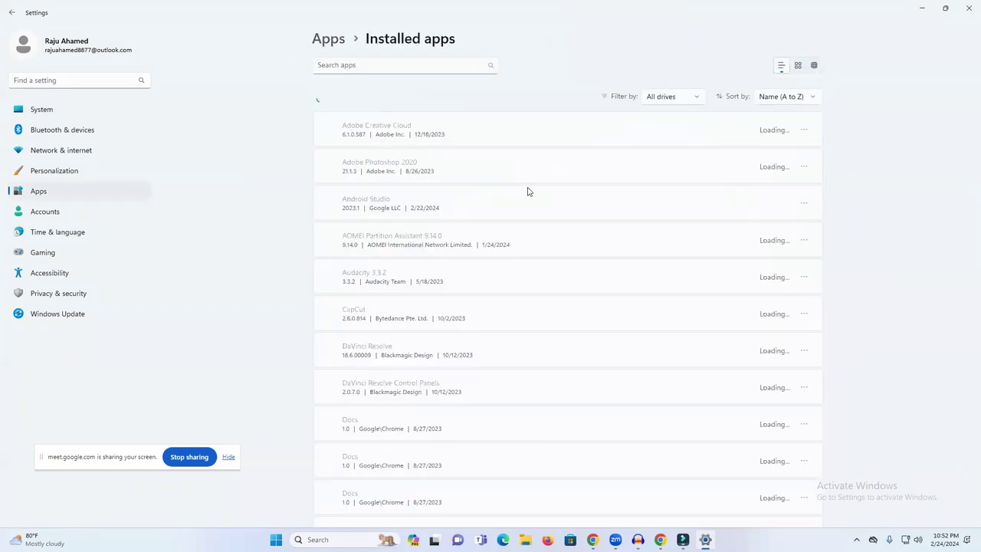
- Look through the installed apps for Upscayl 2.5.5, check which actions it offers, and close Settings
scroll(527, 192, down, 2)
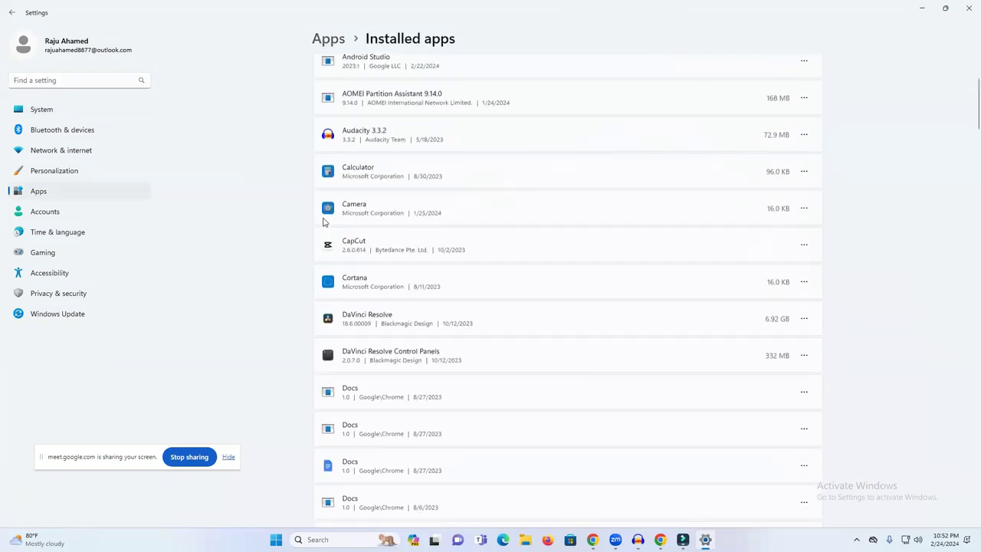
scroll(366, 258, down, 2)
scroll(384, 252, down, 6)
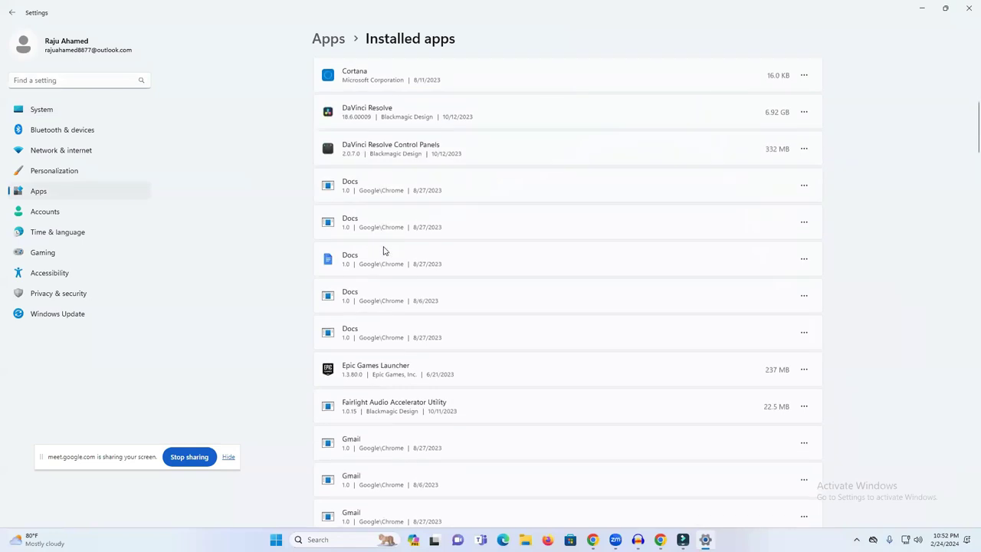
scroll(384, 250, down, 7)
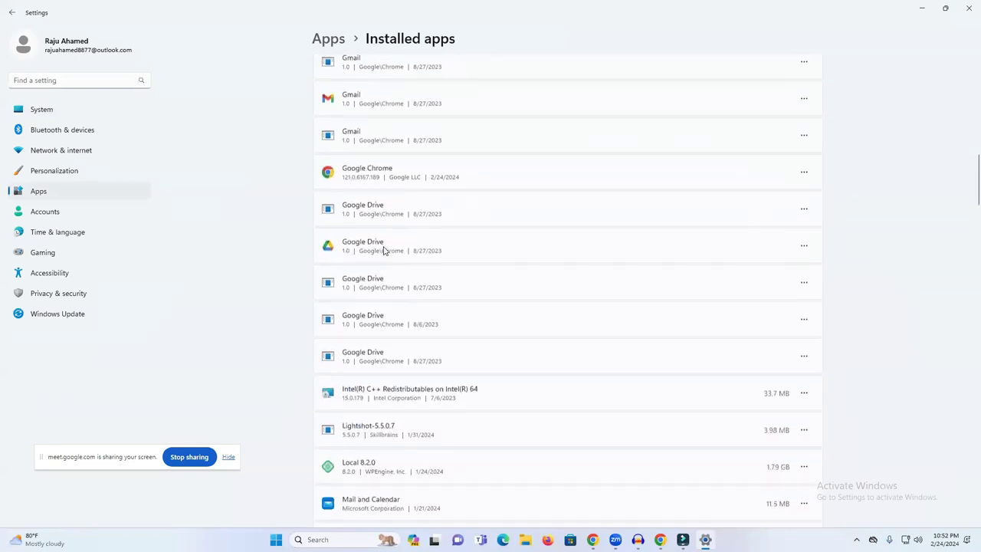
scroll(384, 251, down, 11)
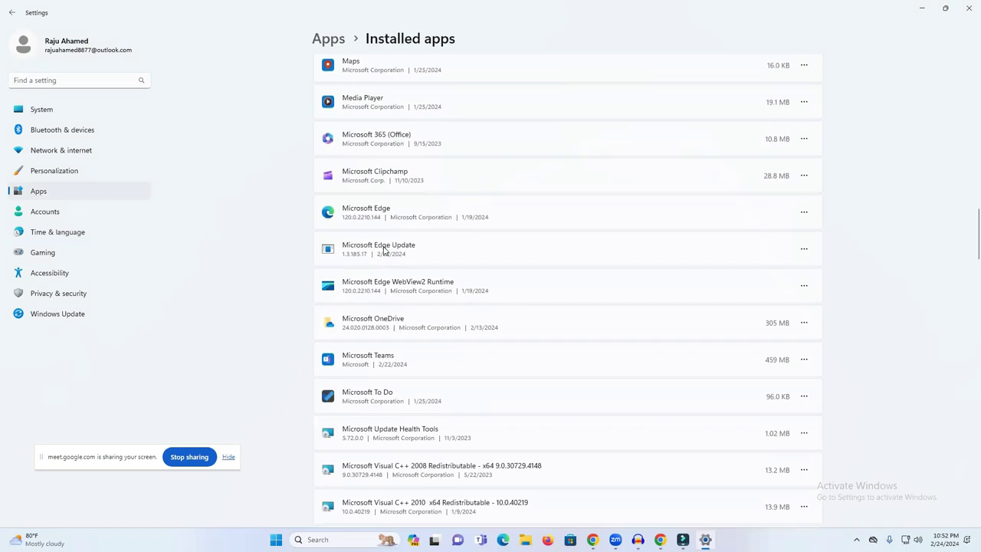
scroll(384, 251, down, 10)
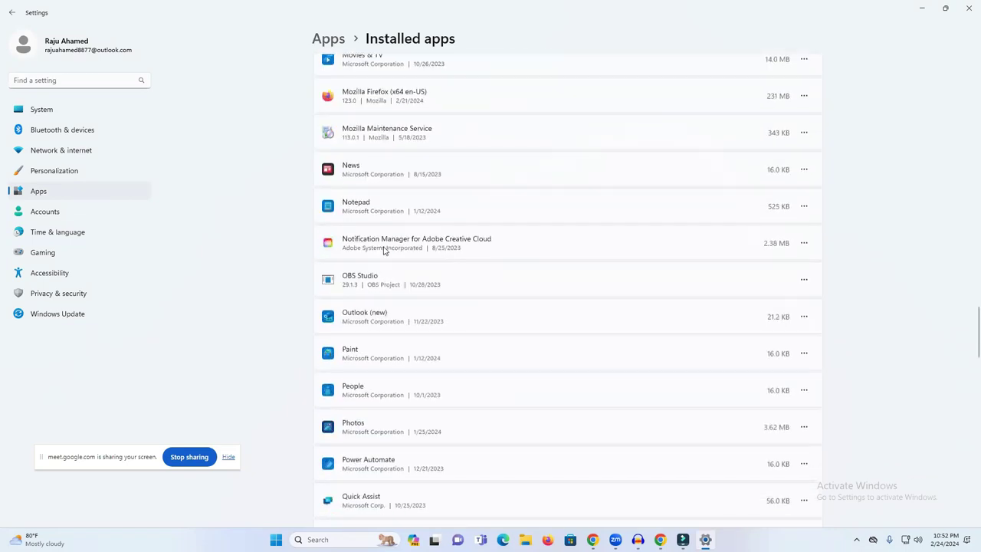
scroll(383, 251, down, 6)
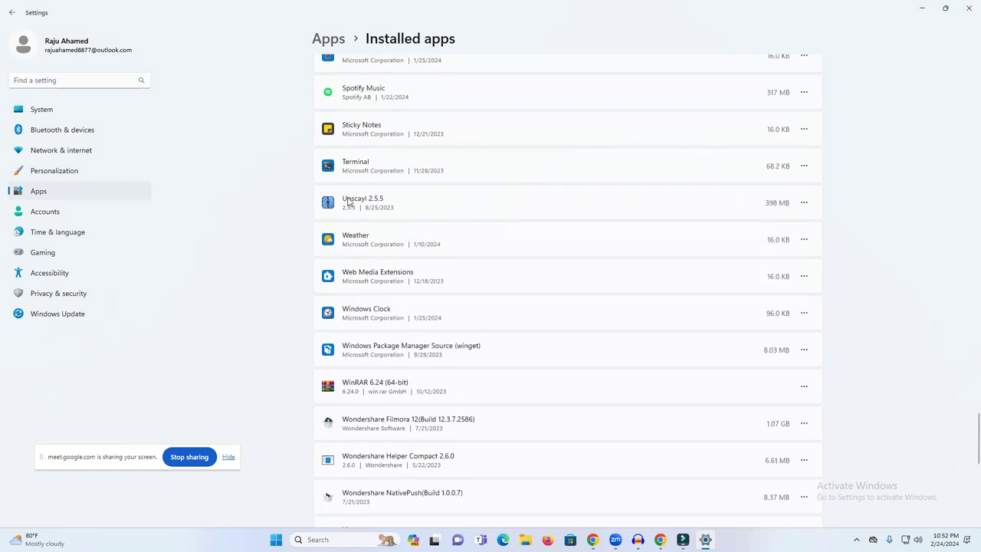
click(805, 202)
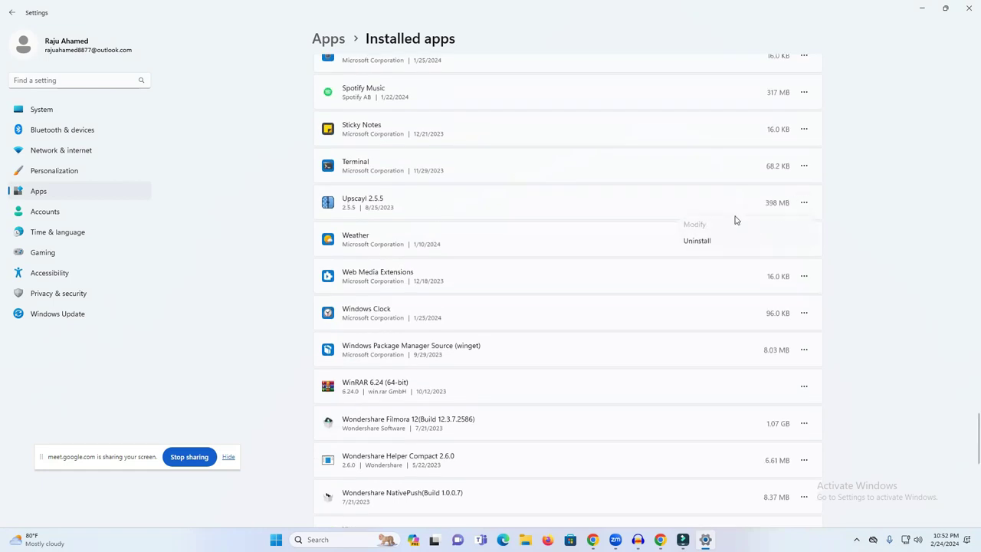
click(968, 8)
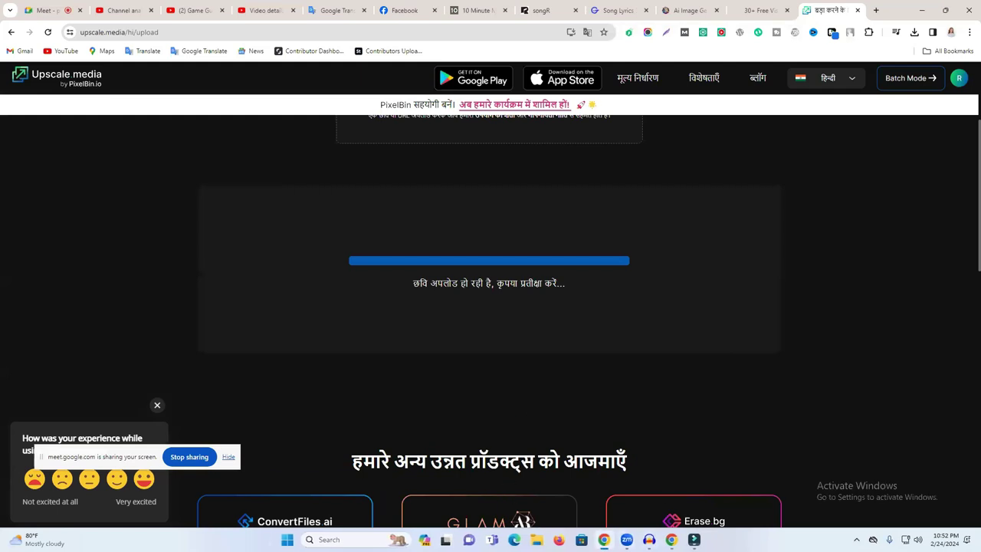
- Search Windows for "up" and look through the complete list of apps for the Upscayl program
key(super+s)
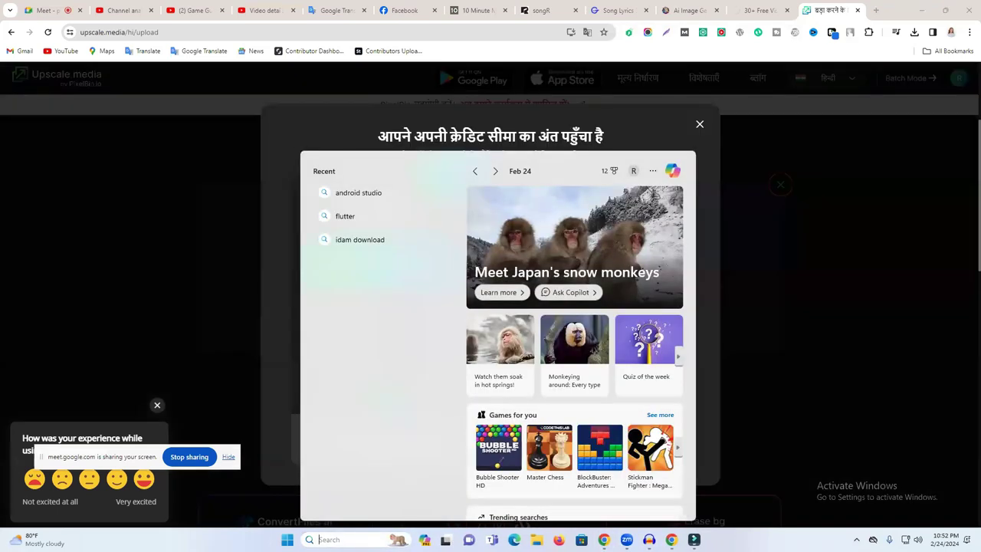
text(up)
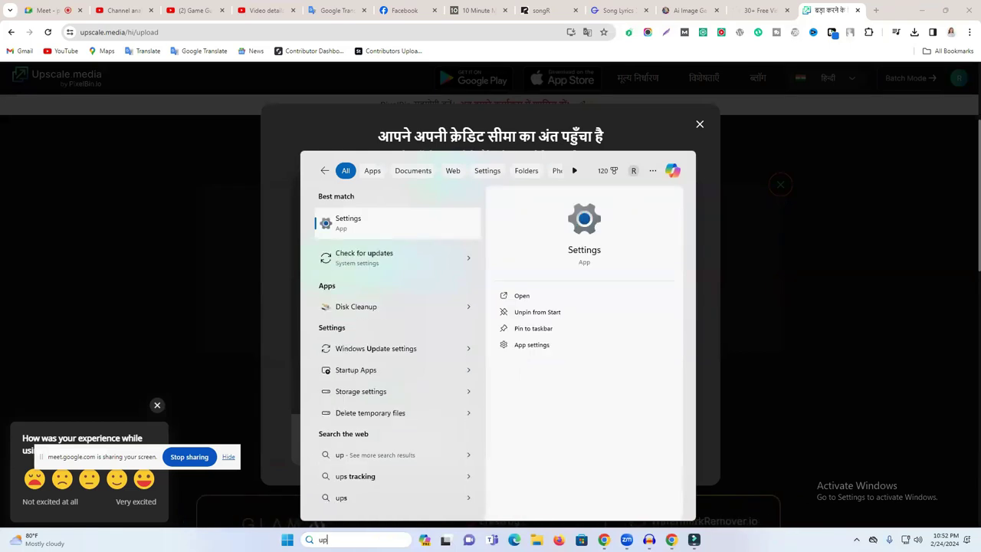
click(288, 540)
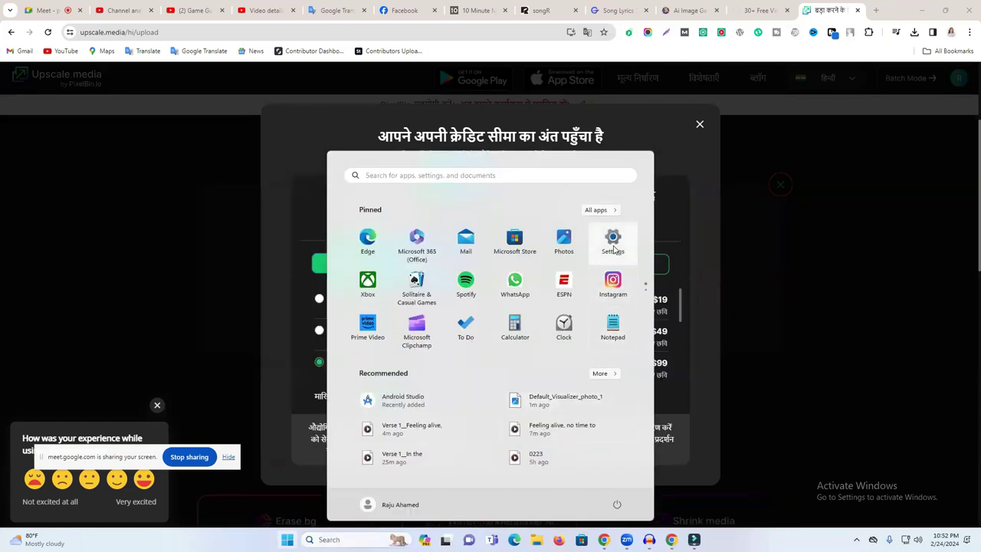
click(604, 210)
scroll(469, 397, down, 5)
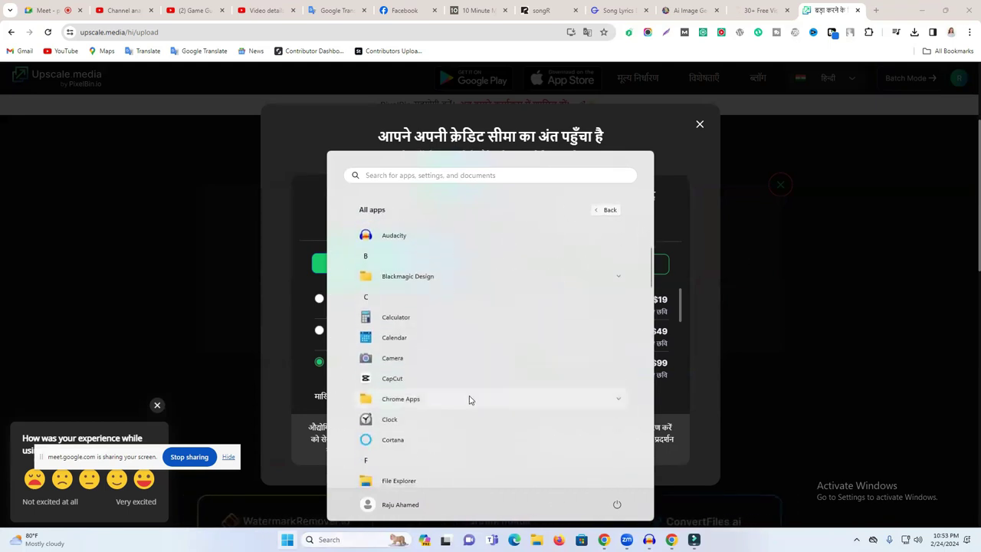
scroll(472, 397, down, 10)
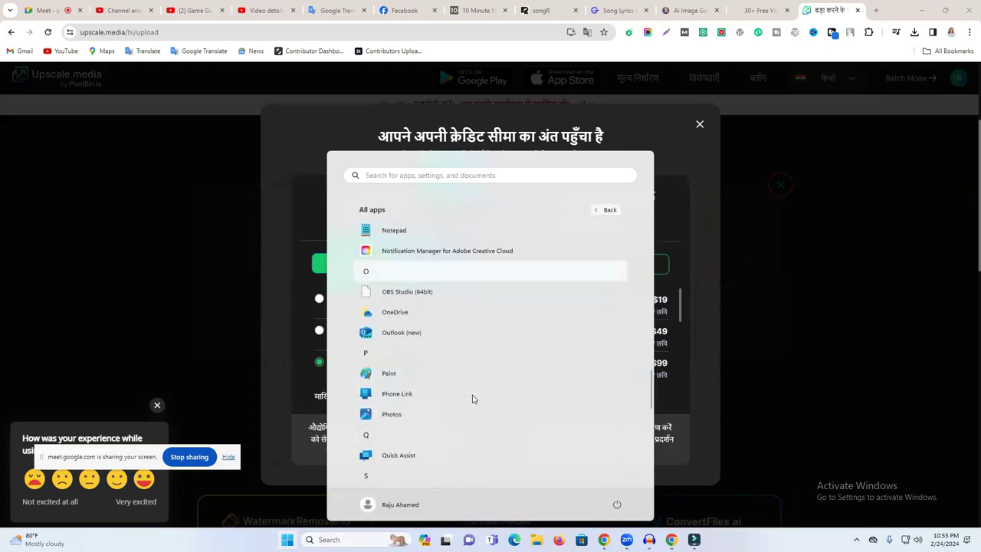
scroll(472, 397, down, 5)
scroll(472, 398, up, 4)
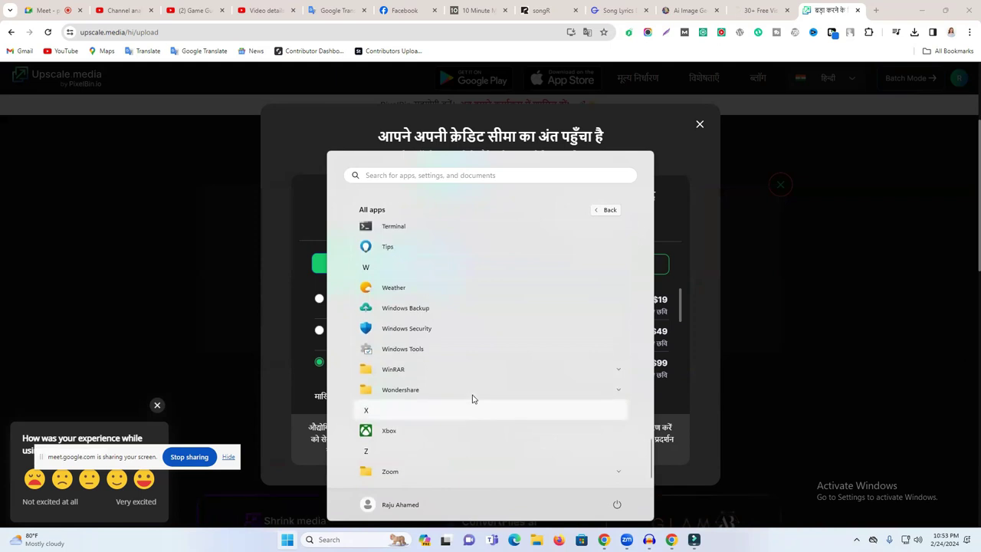
scroll(472, 397, up, 6)
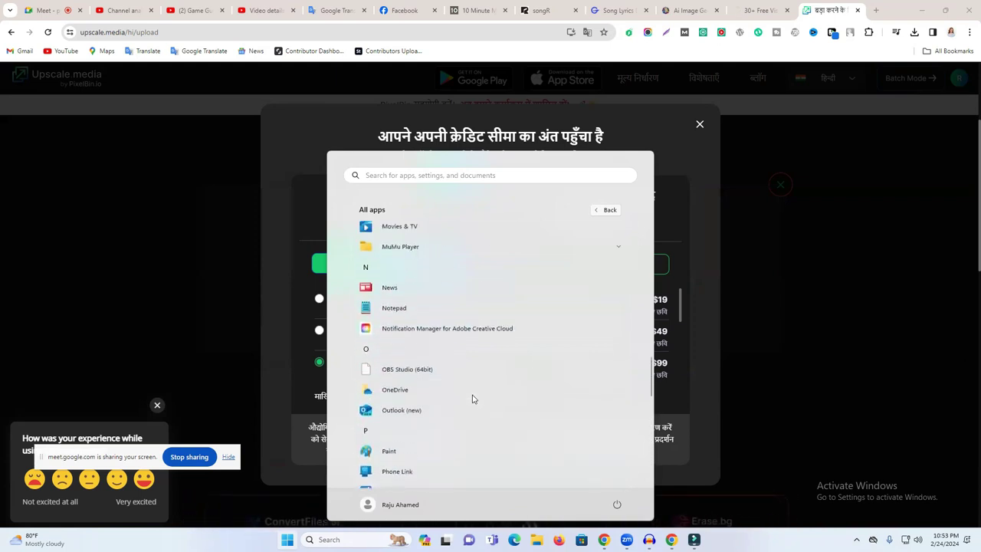
scroll(472, 397, up, 5)
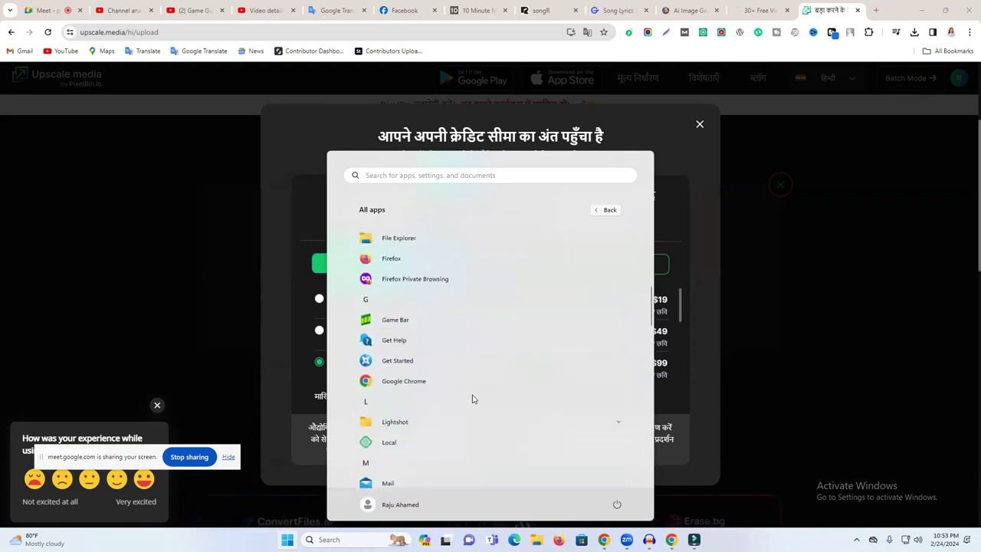
scroll(472, 397, up, 4)
scroll(472, 398, down, 2)
scroll(472, 397, down, 4)
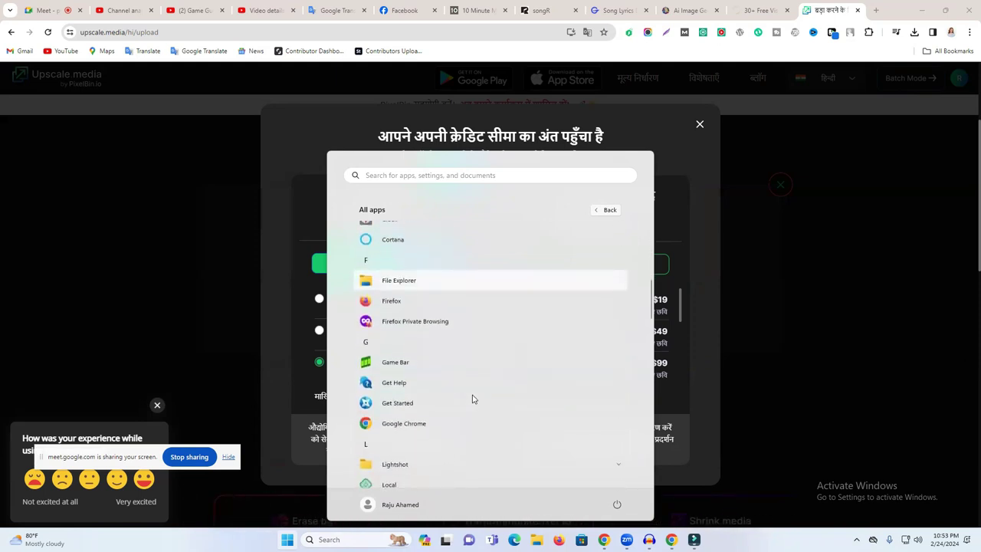
scroll(472, 398, down, 5)
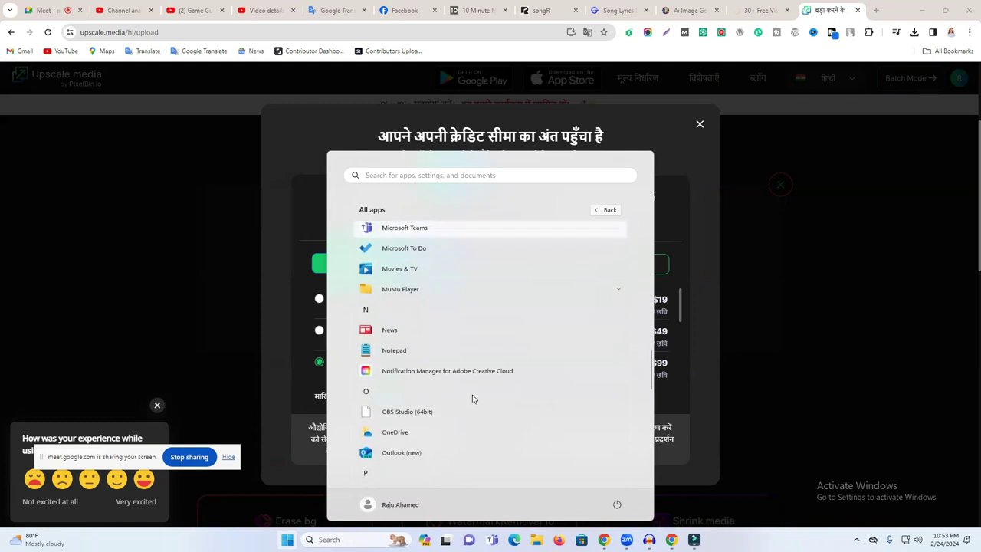
scroll(472, 398, down, 5)
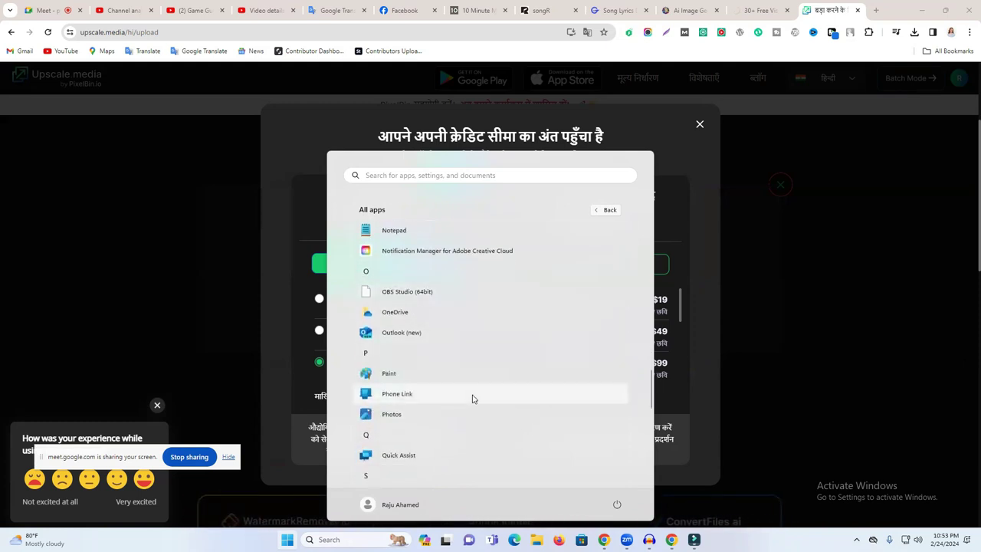
scroll(472, 398, down, 5)
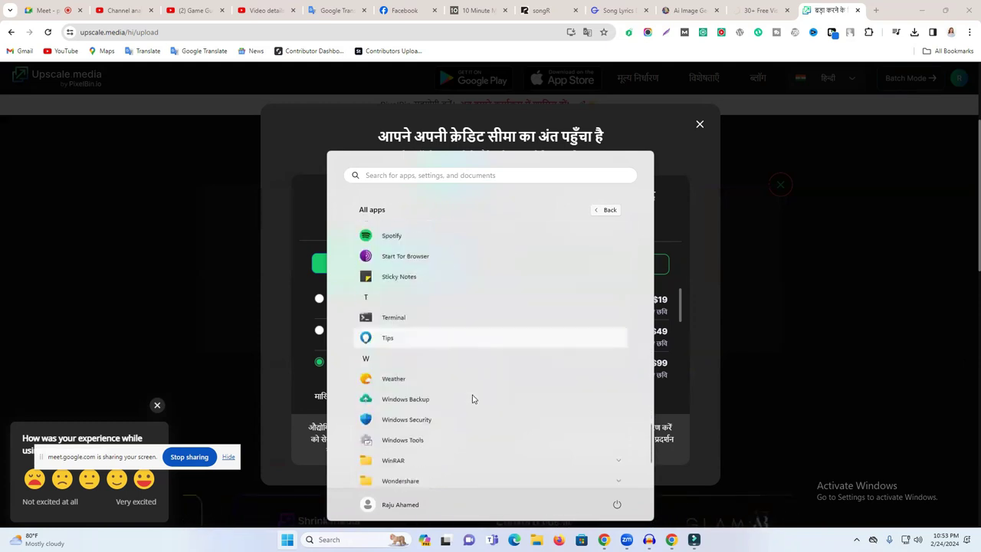
scroll(421, 407, up, 10)
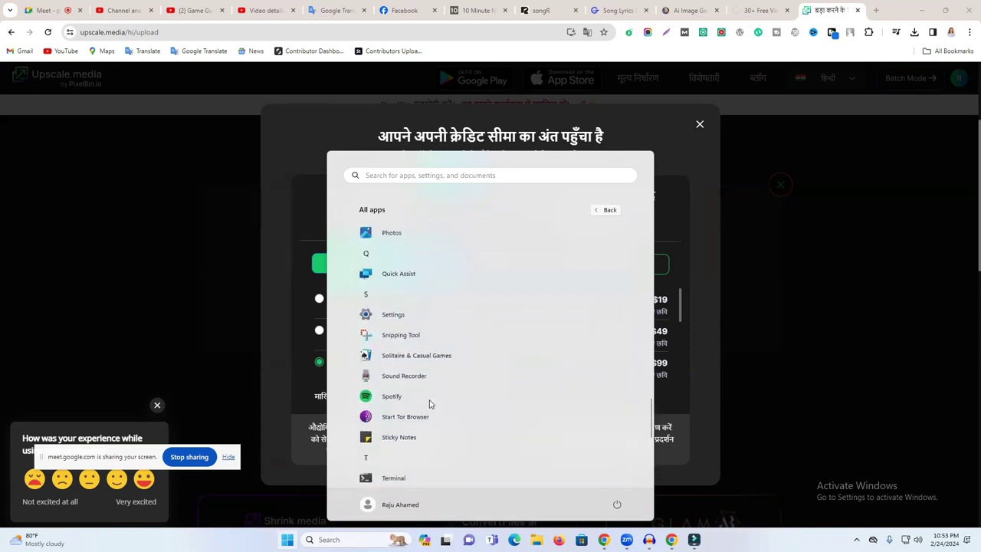
scroll(429, 404, up, 3)
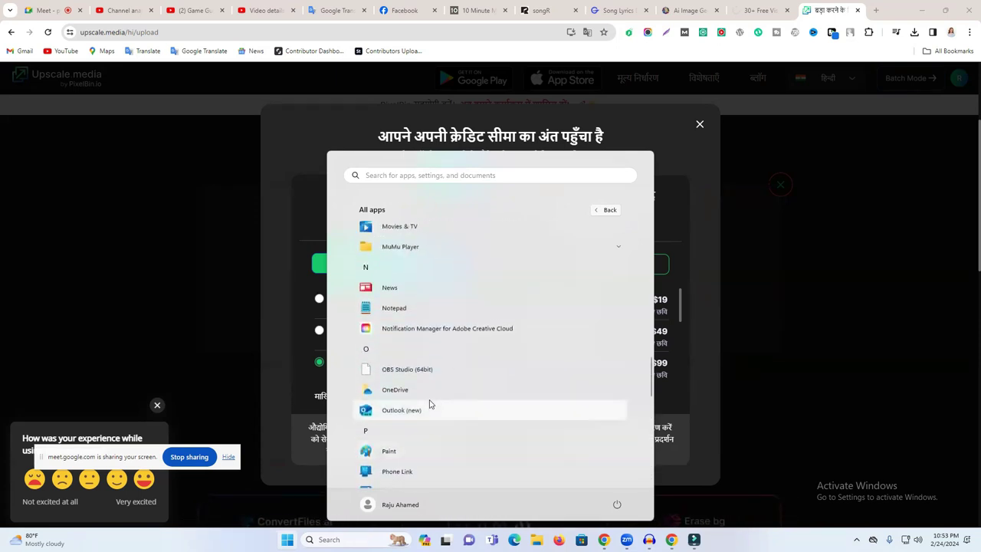
- Search Windows for "ups" and close the search
click(414, 178)
text(u)
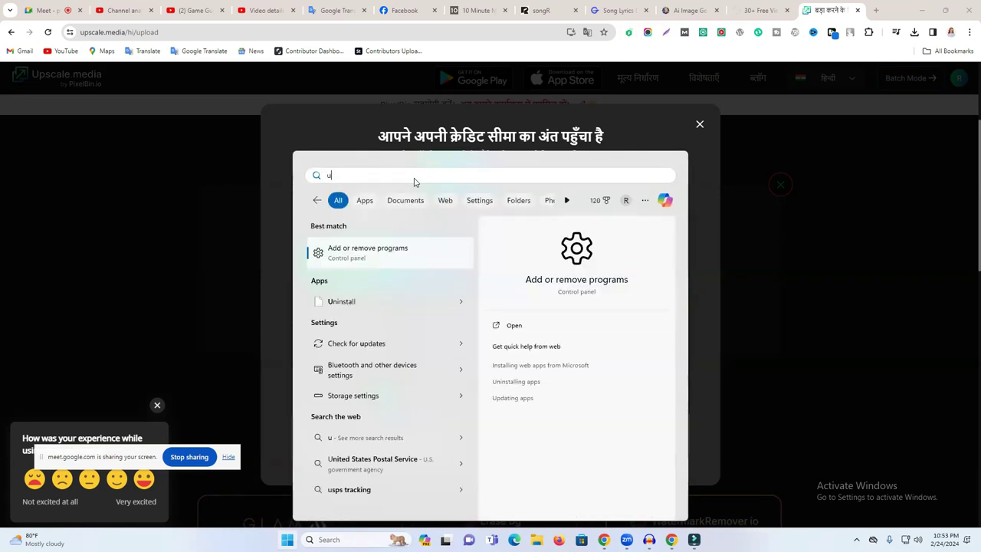
text(ps)
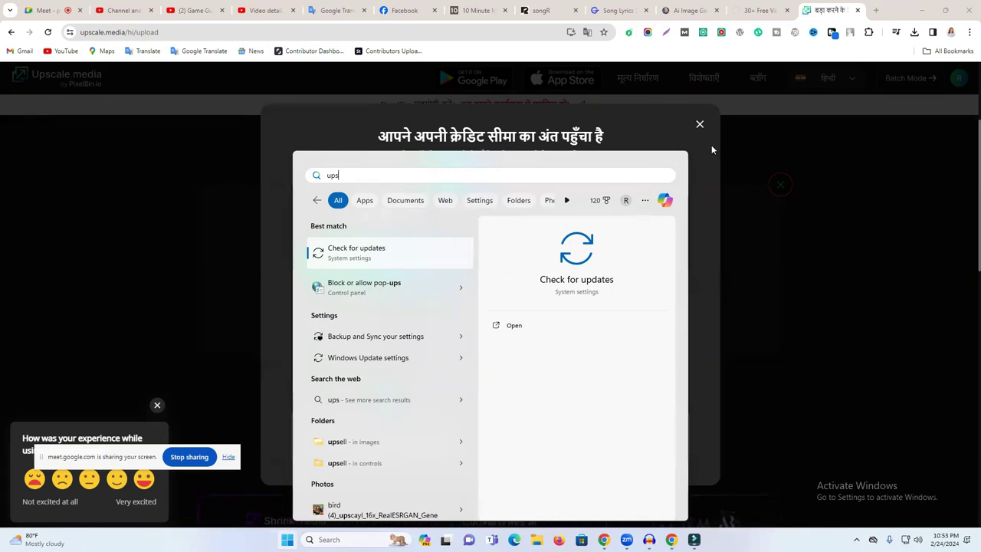
click(764, 143)
- Review the subscription credit plans on Upscale.media and dismiss the credit limit pop-up
scroll(419, 326, down, 2)
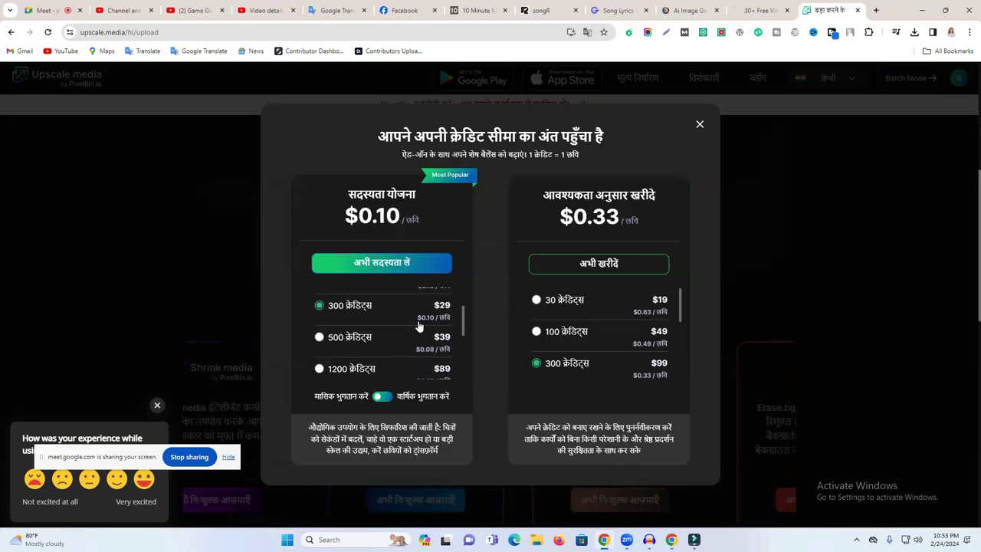
scroll(418, 326, down, 3)
click(700, 124)
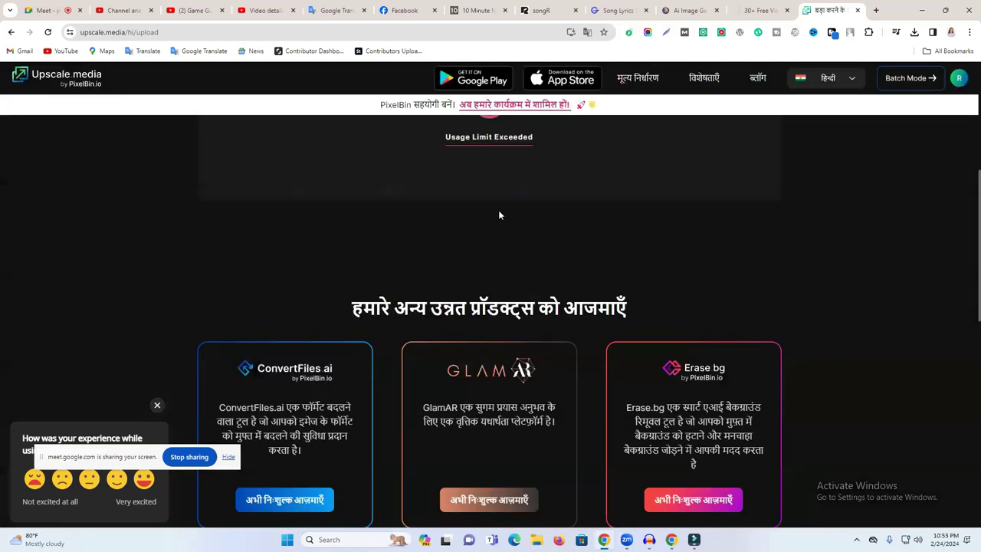
scroll(498, 210, down, 4)
- Return to the Google results for "online upscale image" and open the Upscales AI image upscaler site
click(8, 32)
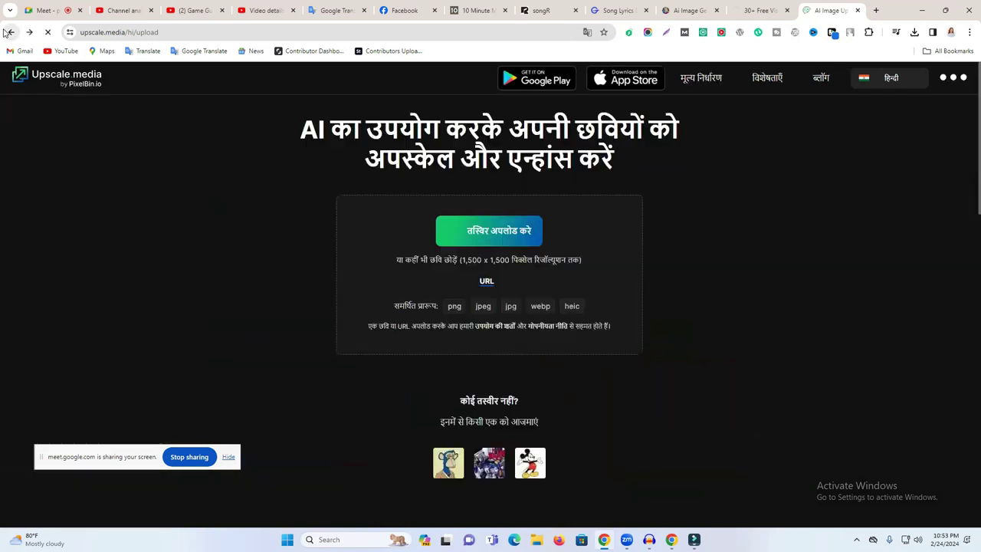
click(8, 32)
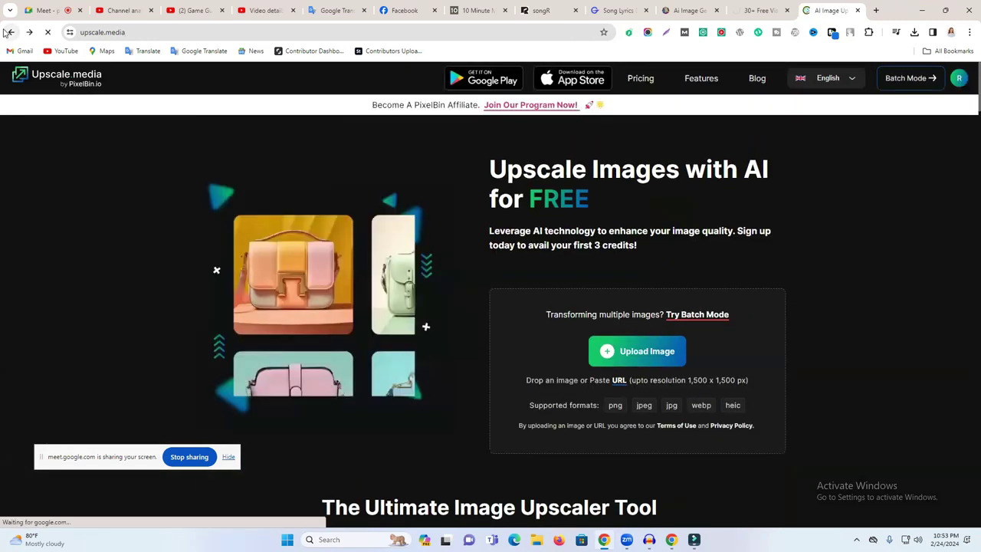
scroll(219, 315, down, 2)
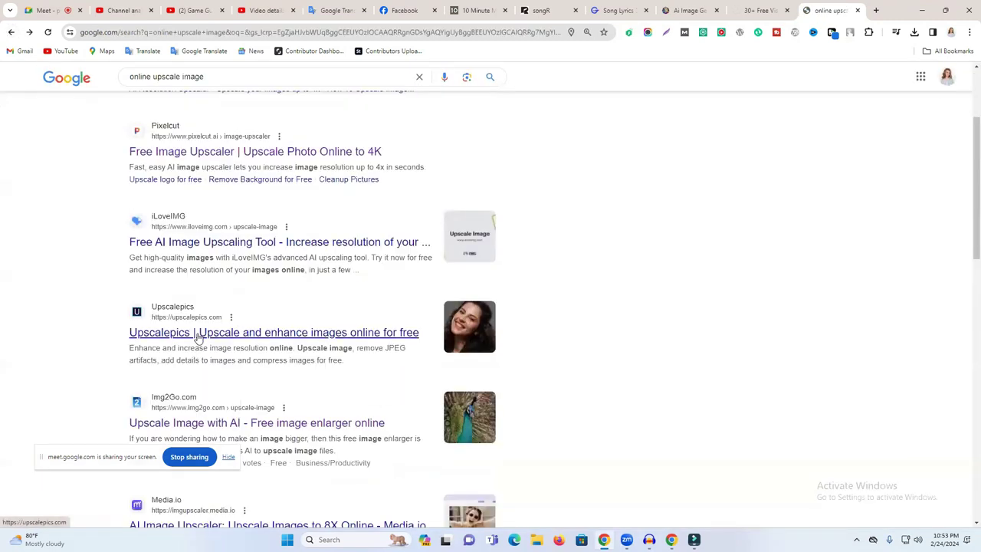
scroll(198, 337, down, 2)
scroll(201, 325, down, 1)
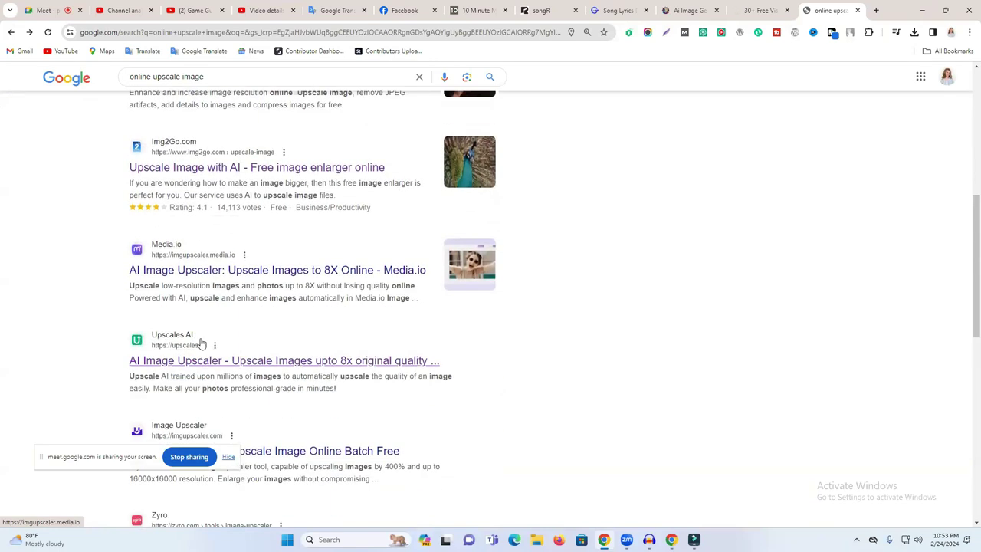
click(205, 359)
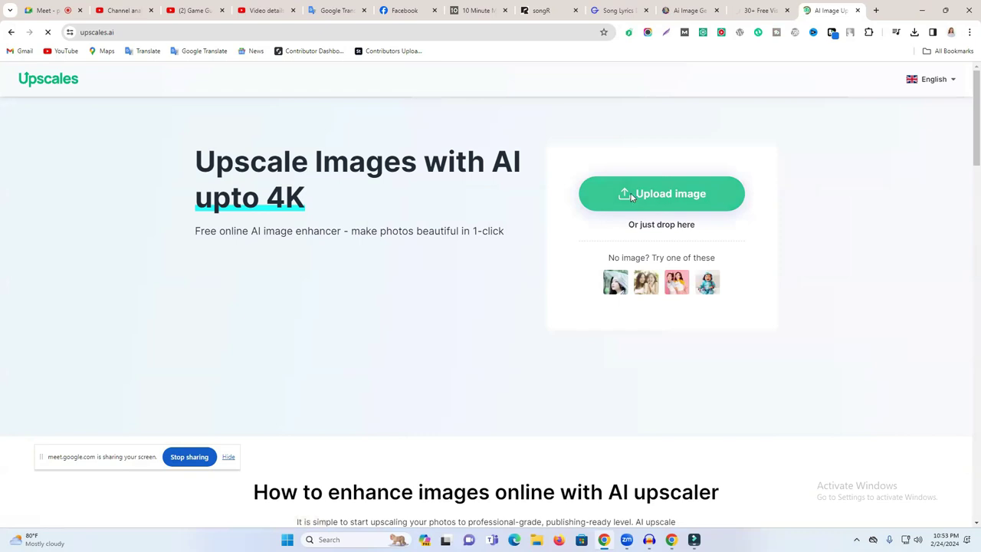
- Upload the image Default_Visualizer_photo_1 from the Downloads folder to Upscales for enhancement
click(631, 196)
click(104, 119)
click(190, 131)
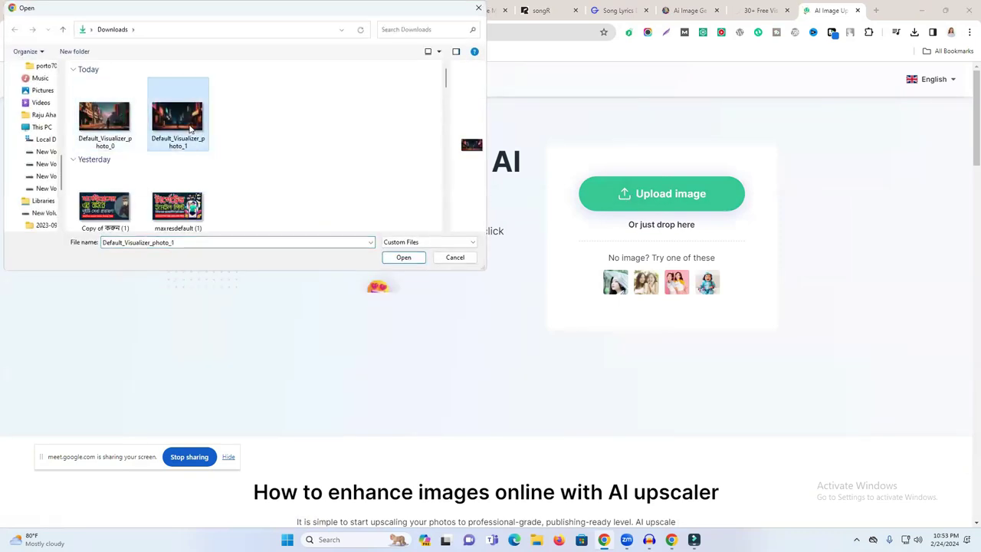
click(402, 258)
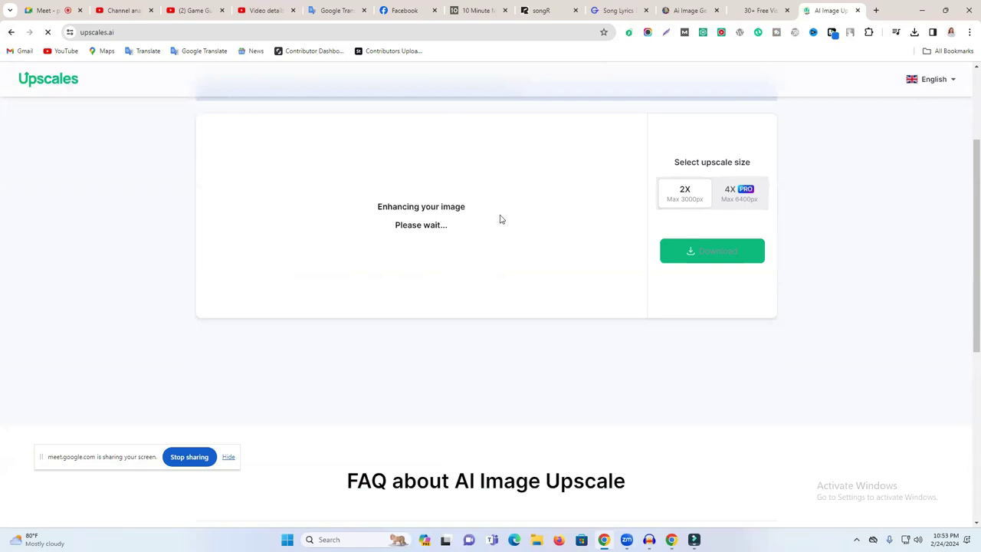
scroll(499, 220, up, 1)
- Close the Pixabay page of visualizer photos and return to the Upscales page with the enhanced image
click(749, 8)
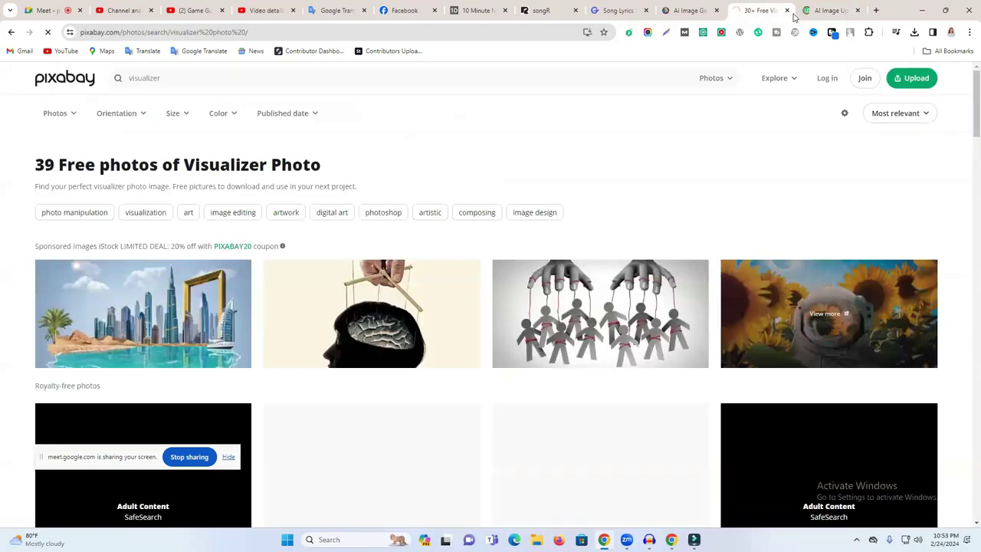
click(787, 10)
click(684, 6)
click(776, 5)
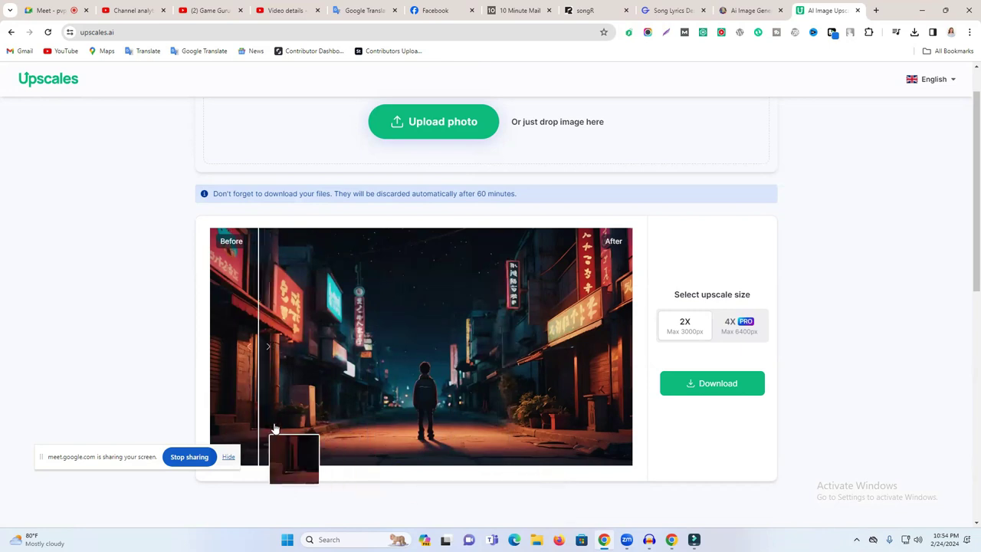
- Download the enhanced street image from Upscales at 2X size and close the site
click(731, 392)
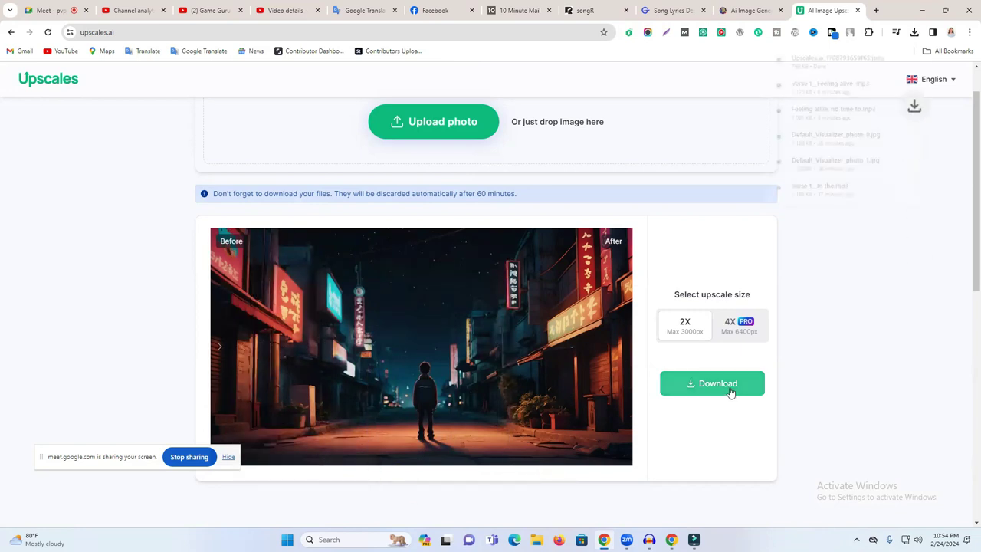
click(859, 9)
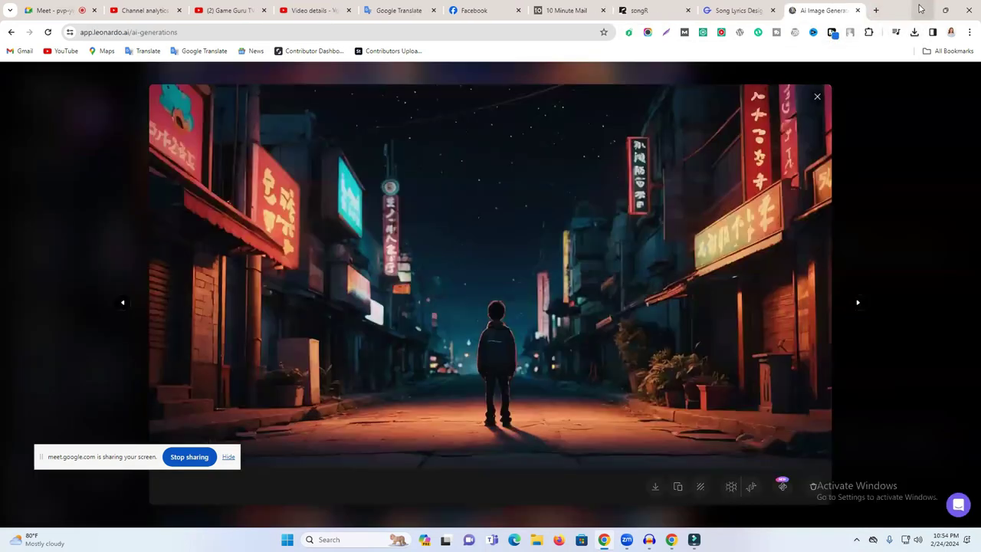
click(944, 10)
key(alt+Tab)
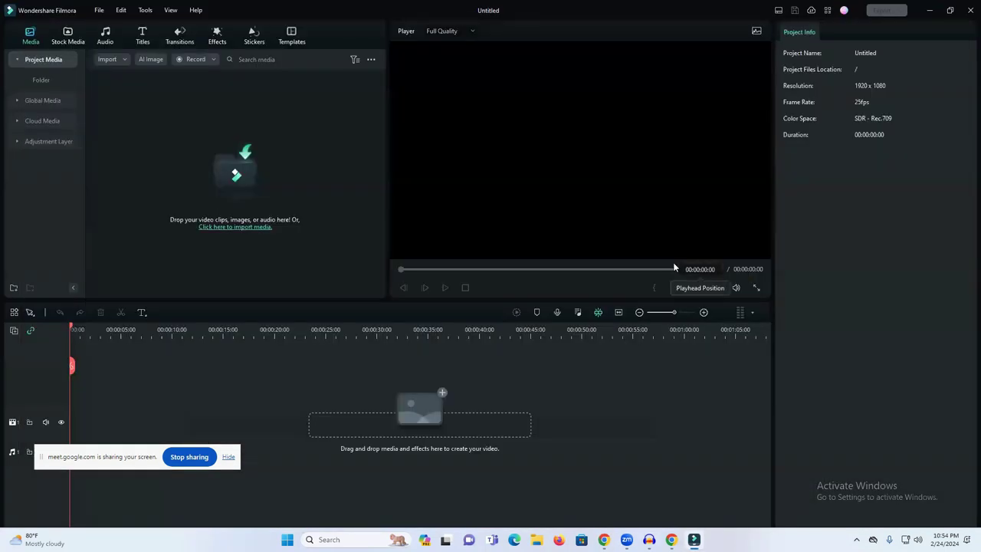
click(235, 174)
click(114, 123)
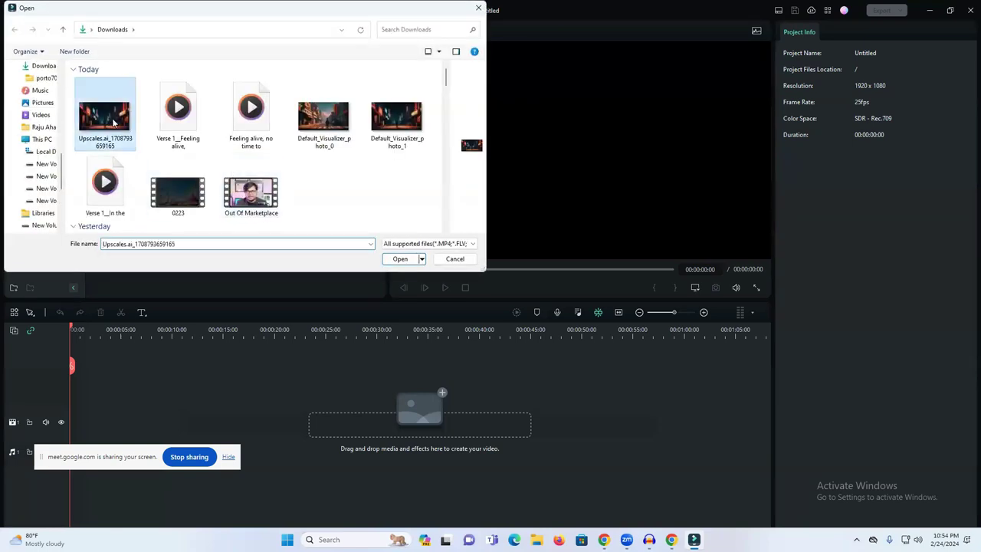
click(399, 260)
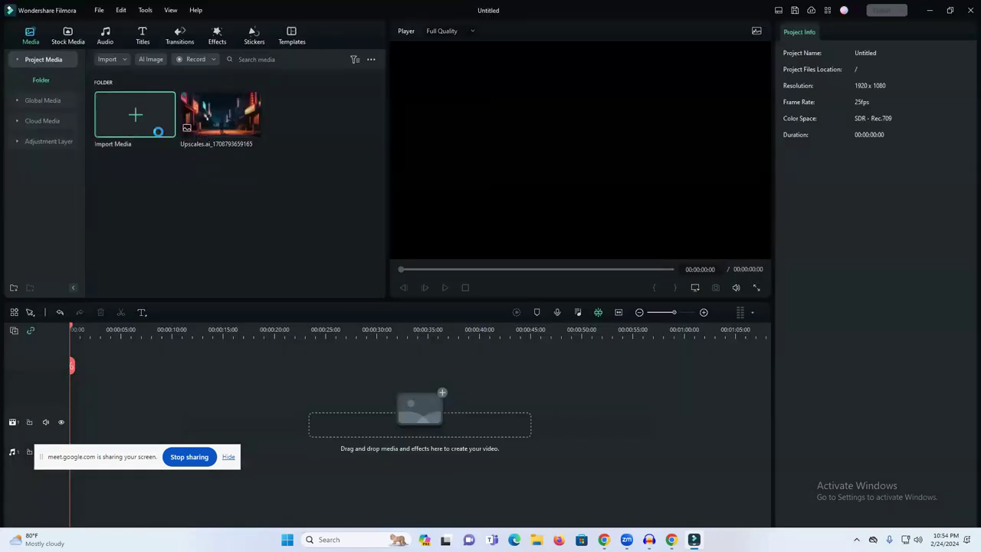
- Import the song file "Verse 1__Feeling alive," from the Downloads folder into the project media
click(158, 131)
click(201, 138)
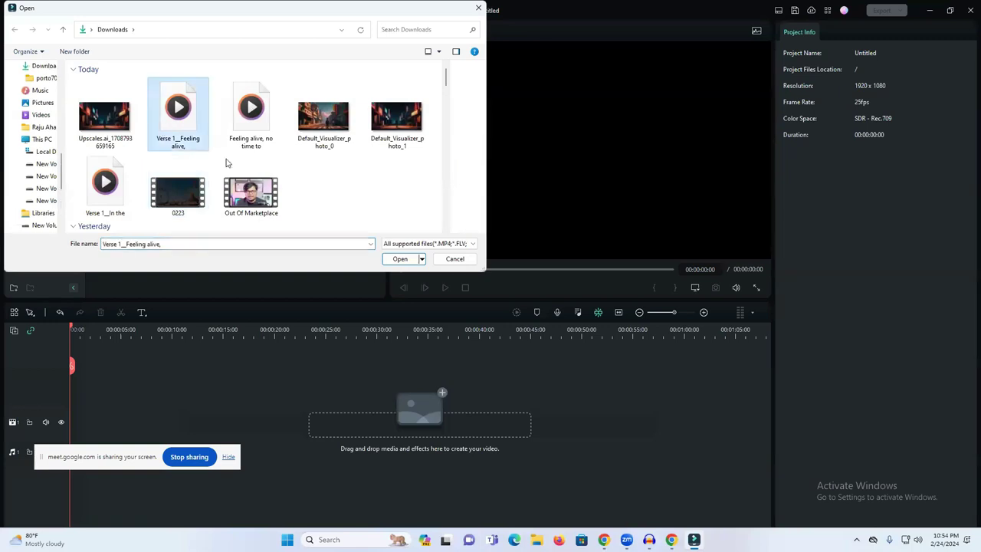
click(399, 259)
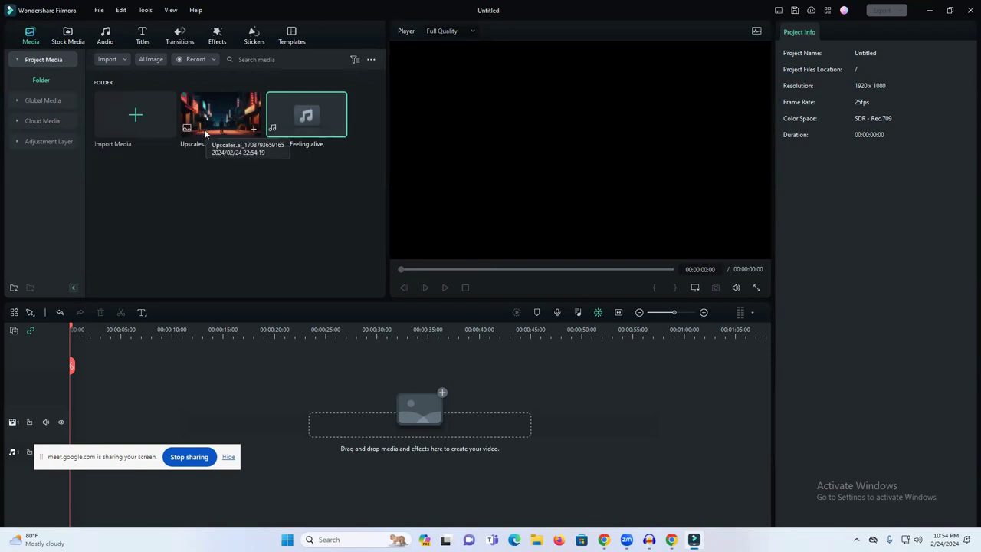
- Leave Filmora, return to the Chrome browser and open Canva in a new tab
click(930, 11)
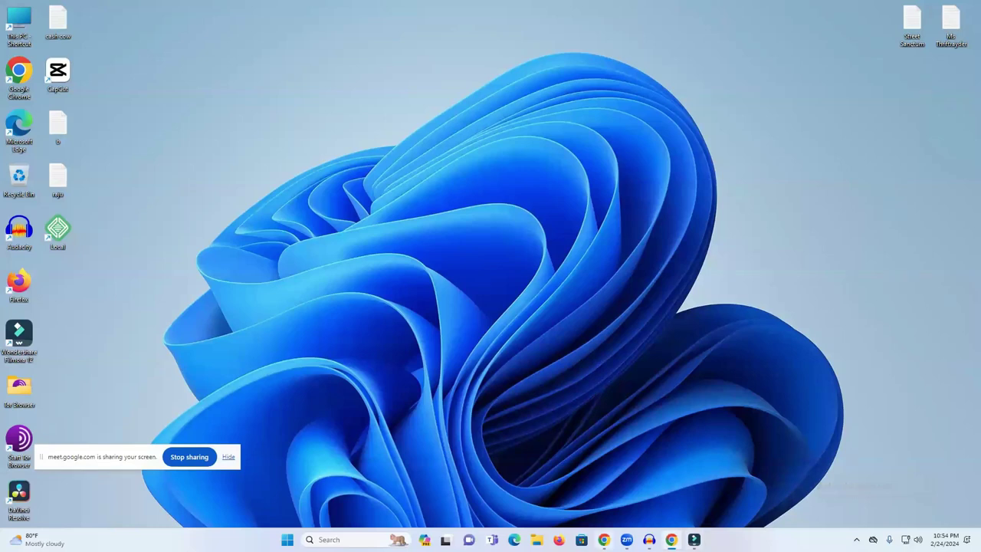
key(alt+Tab)
click(876, 10)
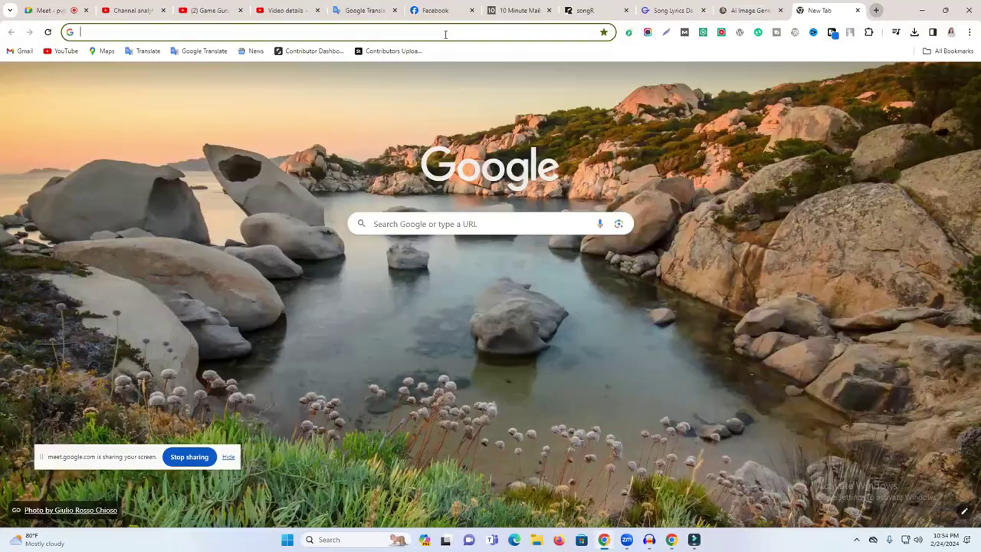
click(280, 51)
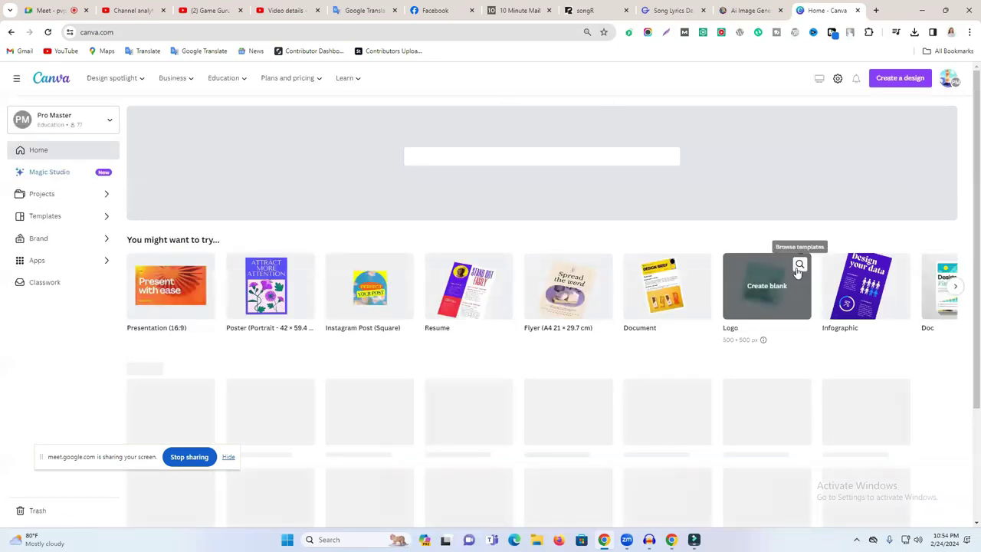
- Open the recent sound-wave YouTube thumbnail design and delete its waveforms and background picture
scroll(576, 267, down, 3)
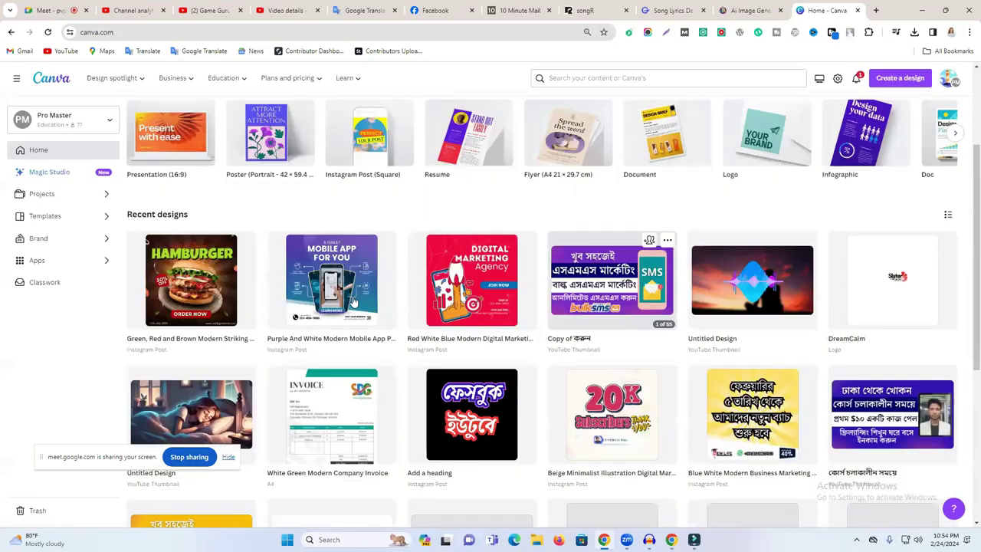
scroll(624, 439, up, 2)
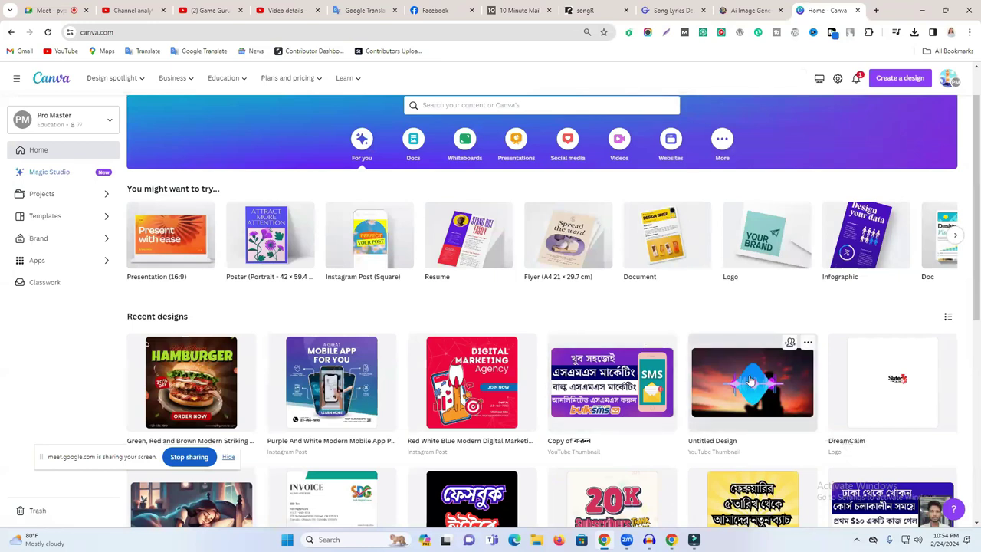
click(752, 382)
click(818, 9)
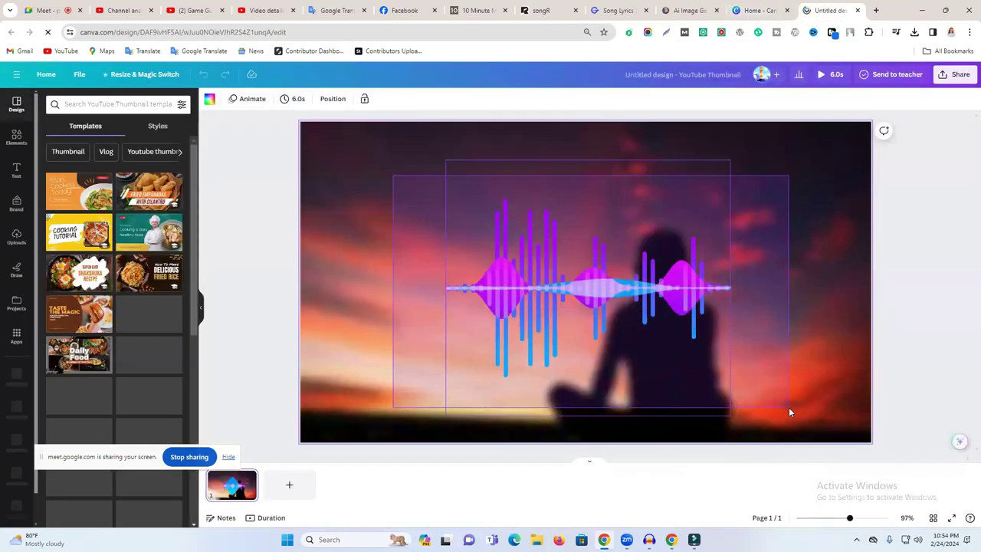
key(Delete)
key(Delete)
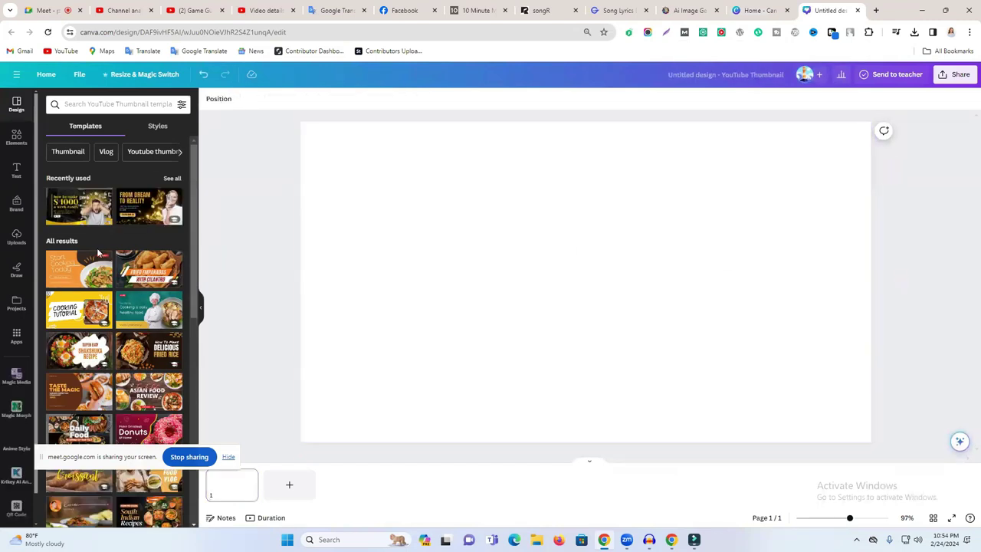
click(16, 244)
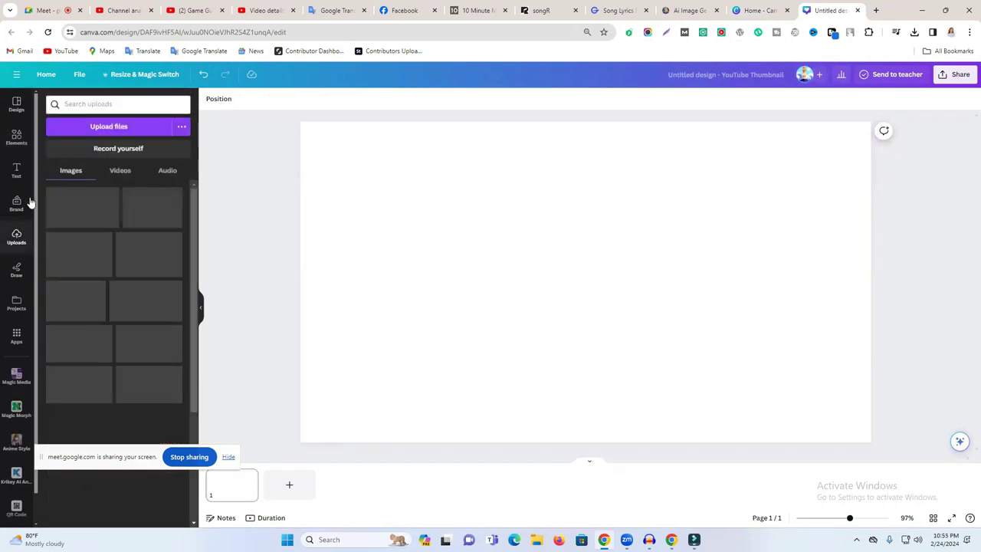
click(95, 125)
click(105, 119)
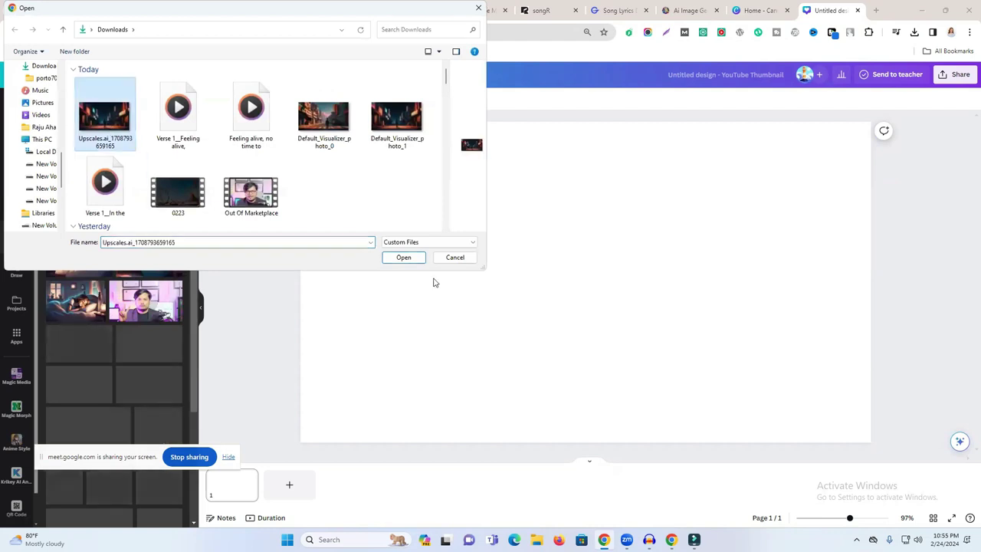
click(400, 257)
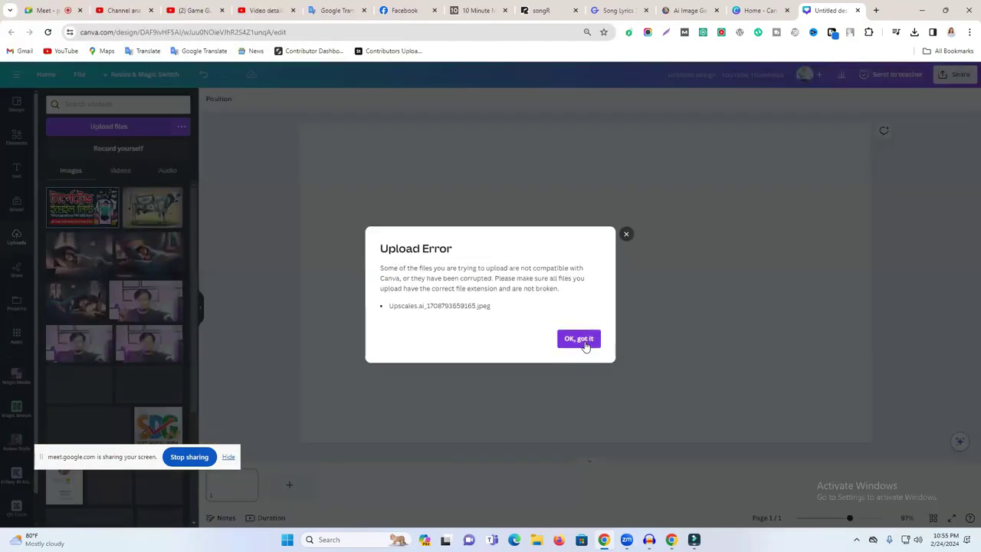
click(580, 339)
click(112, 128)
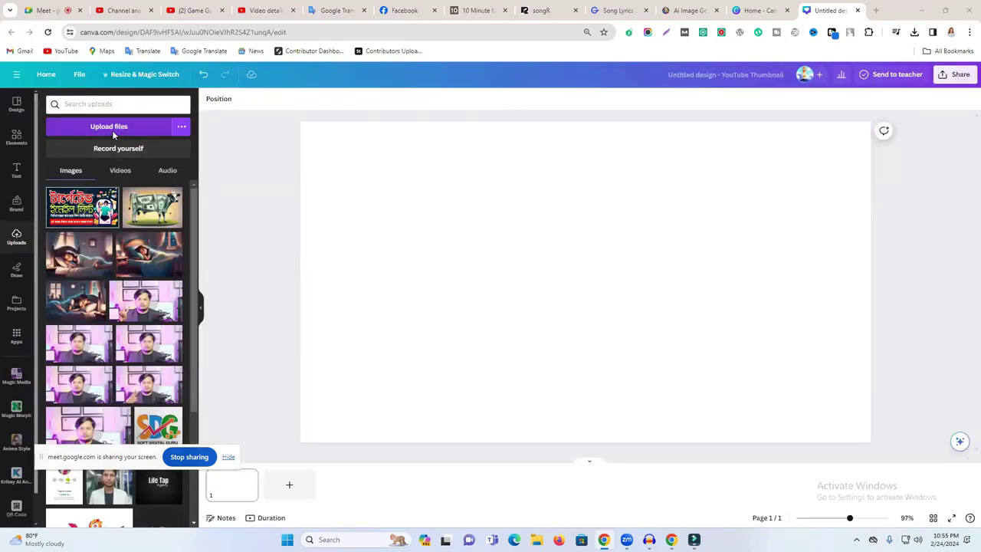
click(406, 259)
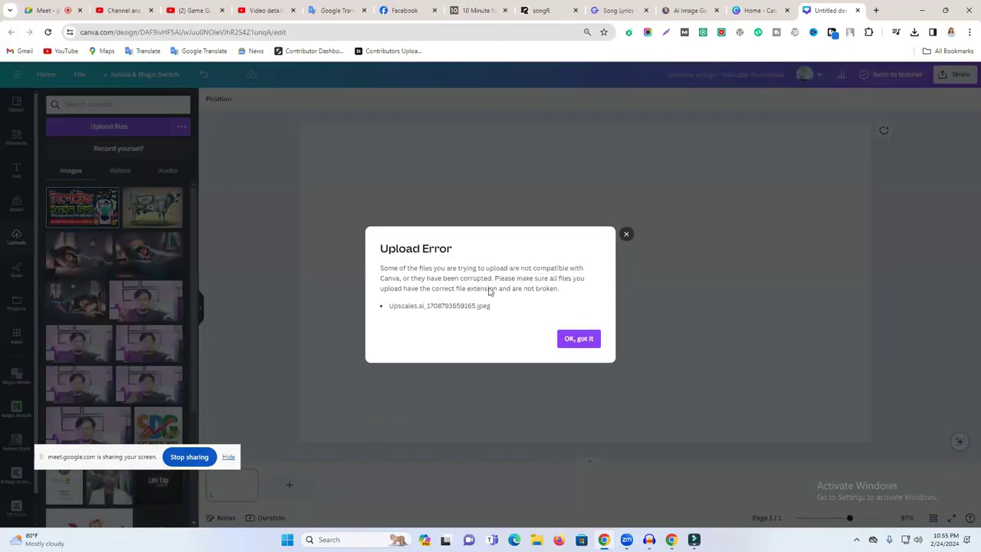
click(579, 338)
click(111, 127)
click(111, 116)
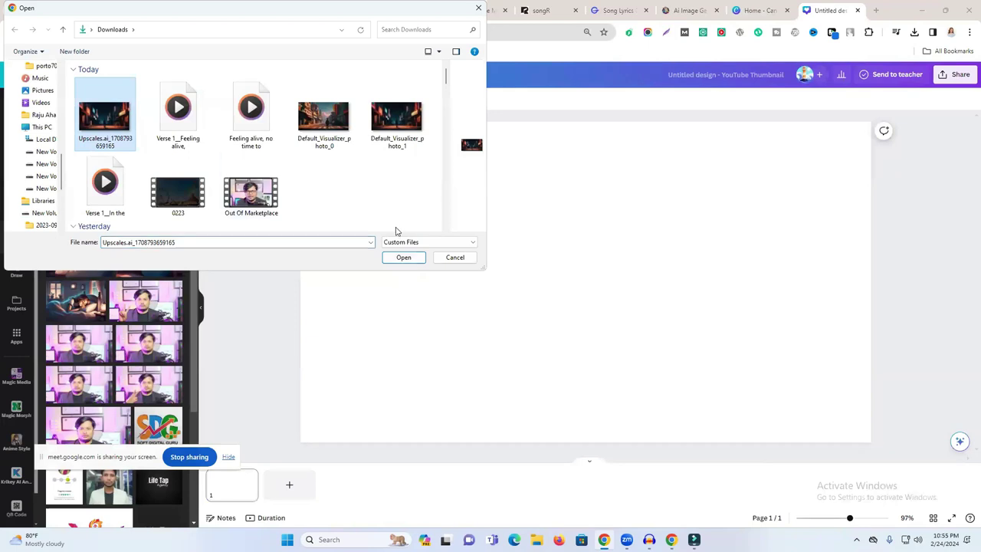
click(404, 257)
click(580, 340)
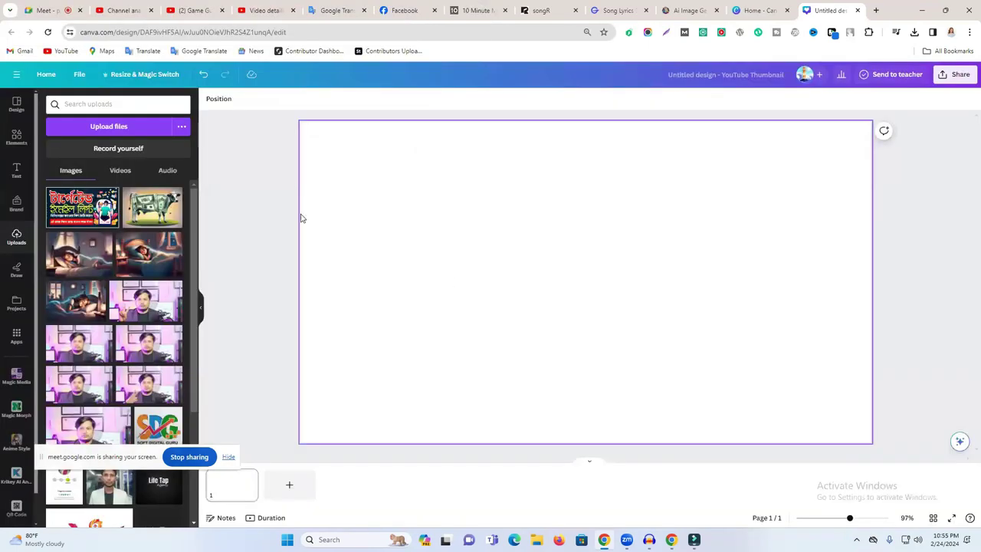
- Upload the image Default_Visualizer_photo_1 from the Downloads folder to the Canva uploads
click(139, 126)
click(335, 123)
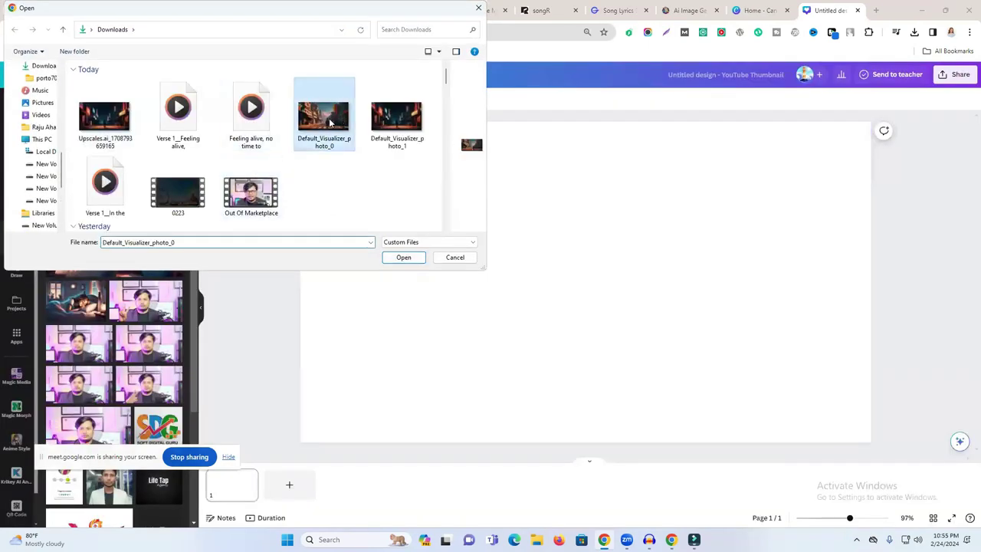
click(394, 138)
click(403, 257)
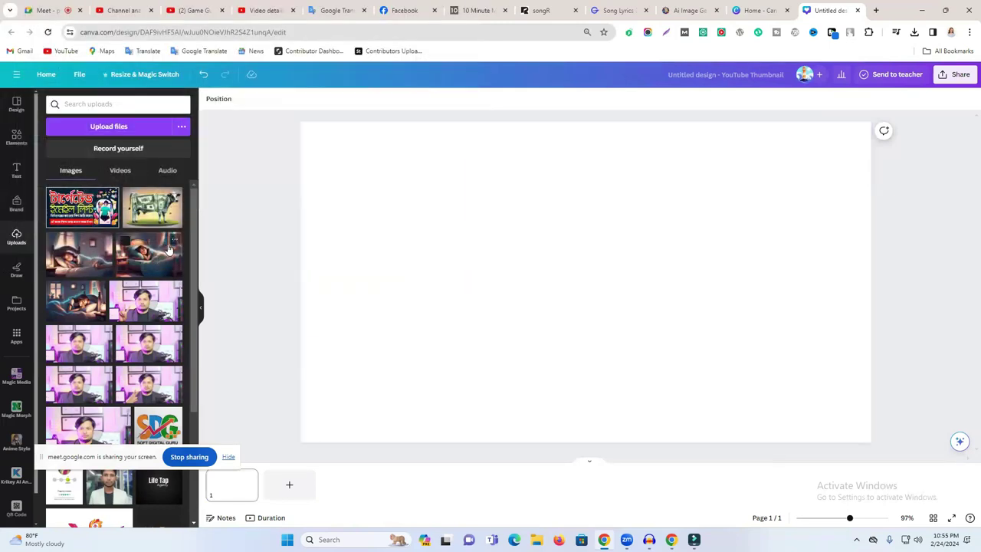
- Place the uploaded street image on the blank design and enlarge it to fill the whole page
click(87, 207)
drag(573, 281, 497, 234)
drag(716, 354, 888, 406)
click(895, 377)
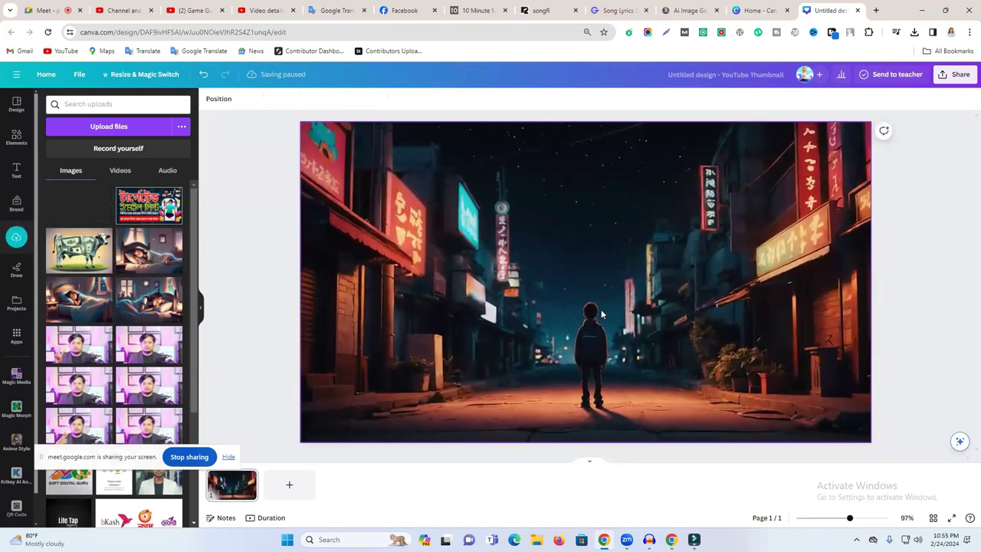
click(601, 308)
click(591, 310)
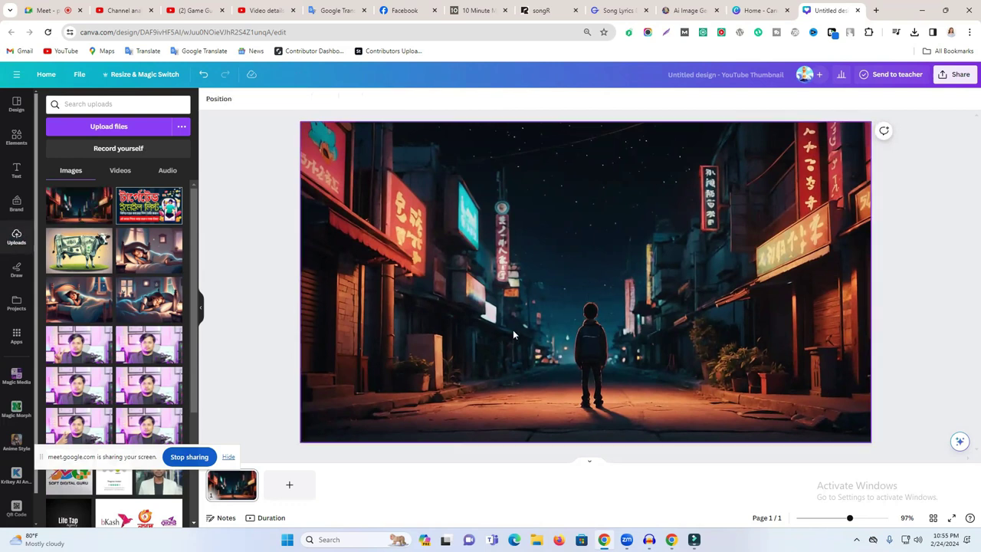
- Add a circular frame element, shrink it and place it just above the boy's head
scroll(119, 315, down, 3)
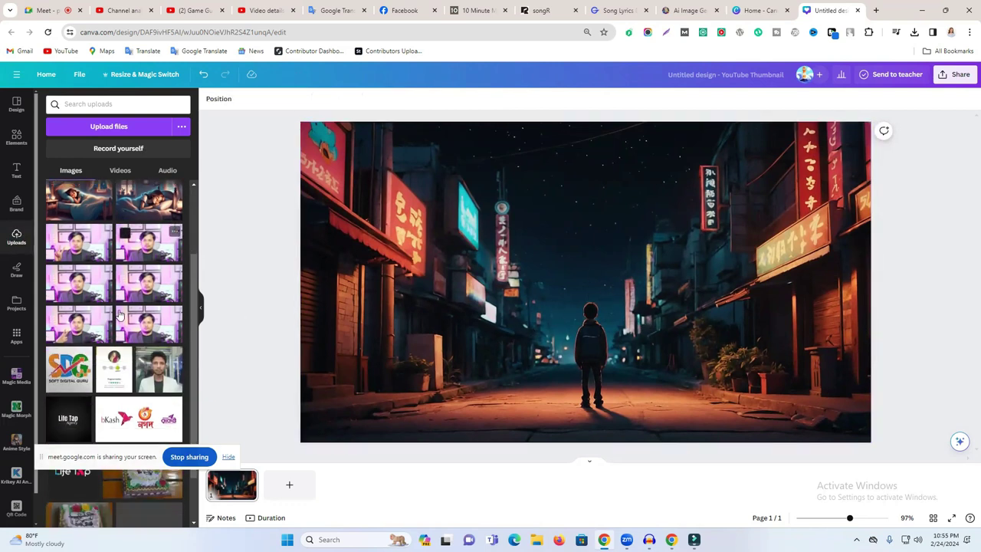
click(15, 138)
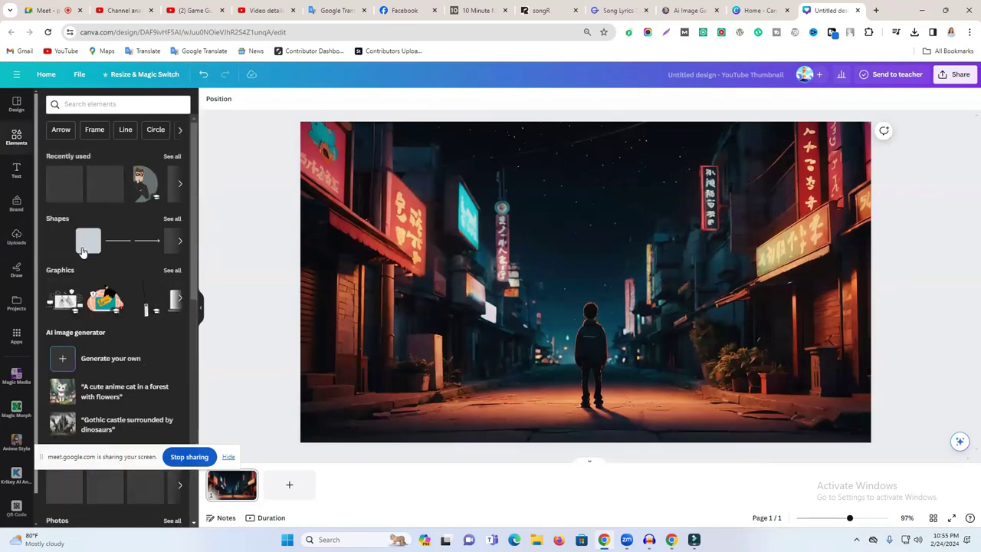
scroll(106, 266, down, 10)
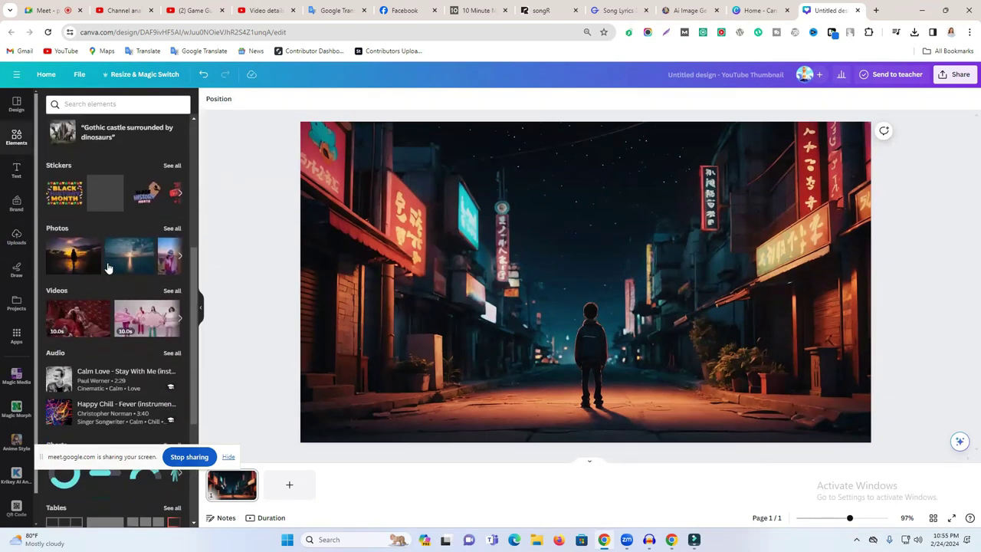
scroll(109, 266, down, 1)
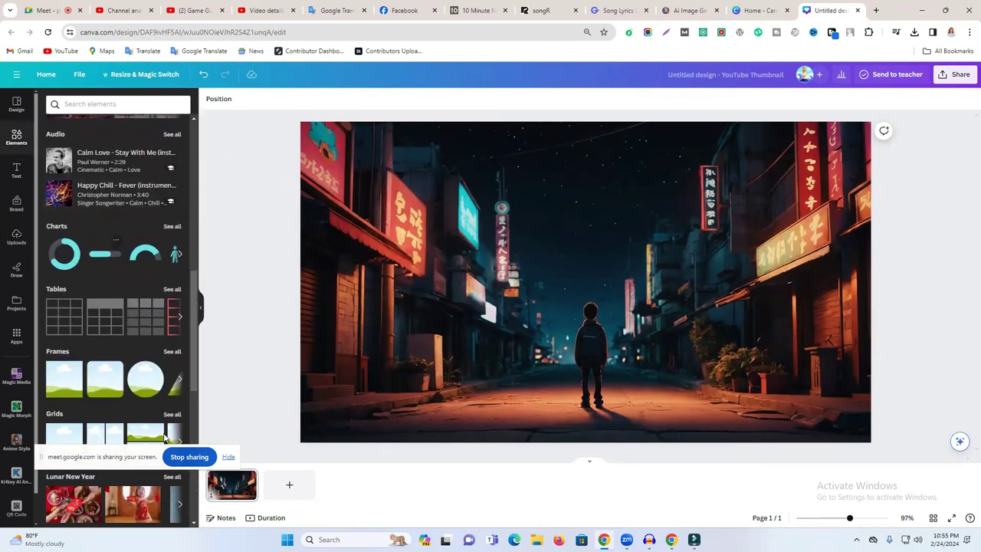
click(142, 380)
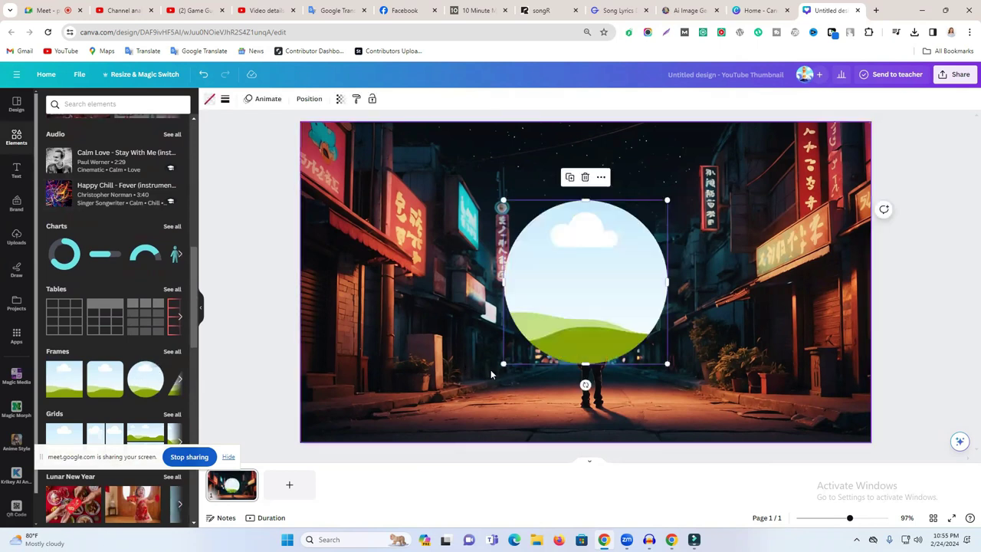
drag(502, 364, 561, 307)
mouse_move(593, 250)
mouse_down()
mouse_move(572, 247)
mouse_move(600, 257)
mouse_up()
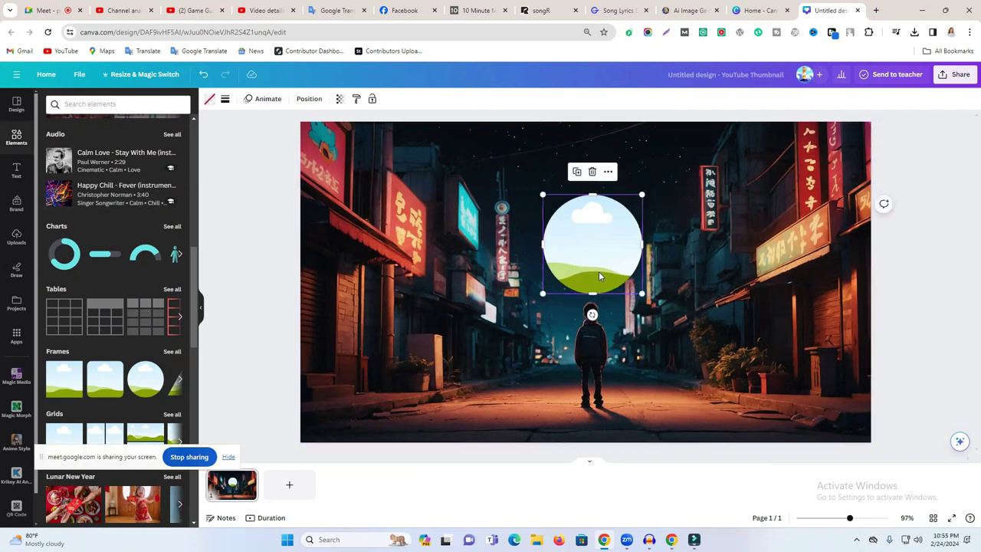
- Find the portrait of the man in glasses and dark blazer among the uploaded images and place it into the circular frame
click(16, 240)
scroll(126, 307, down, 5)
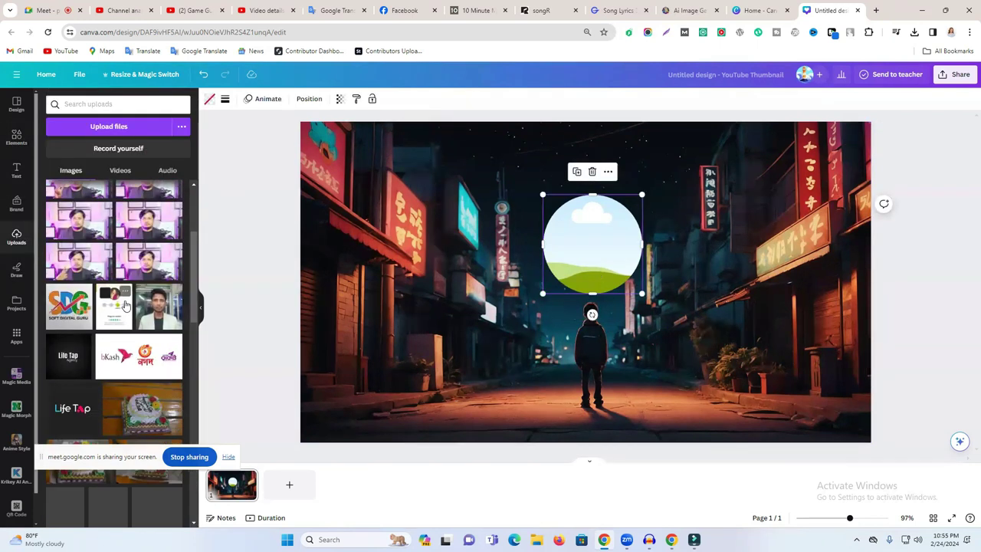
scroll(126, 308, down, 5)
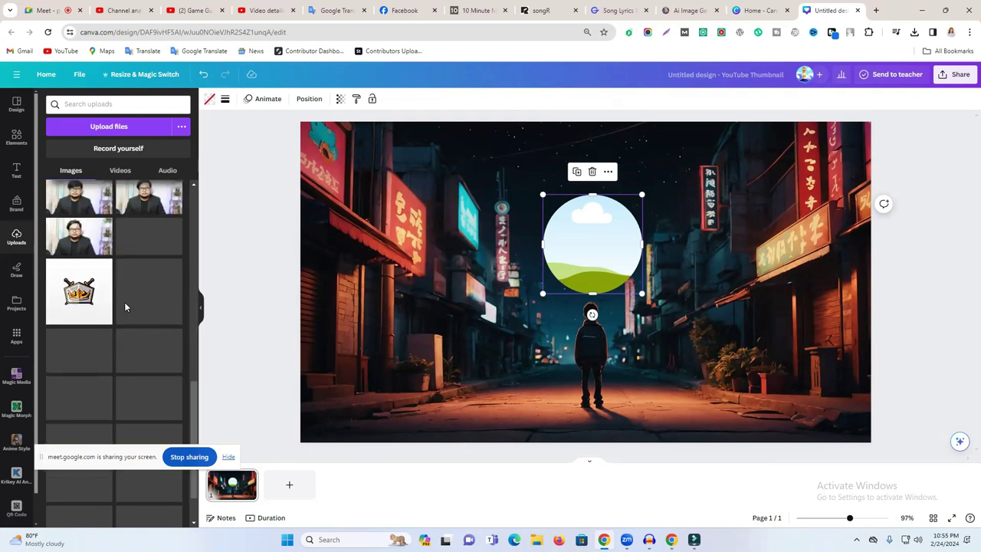
scroll(125, 306, down, 3)
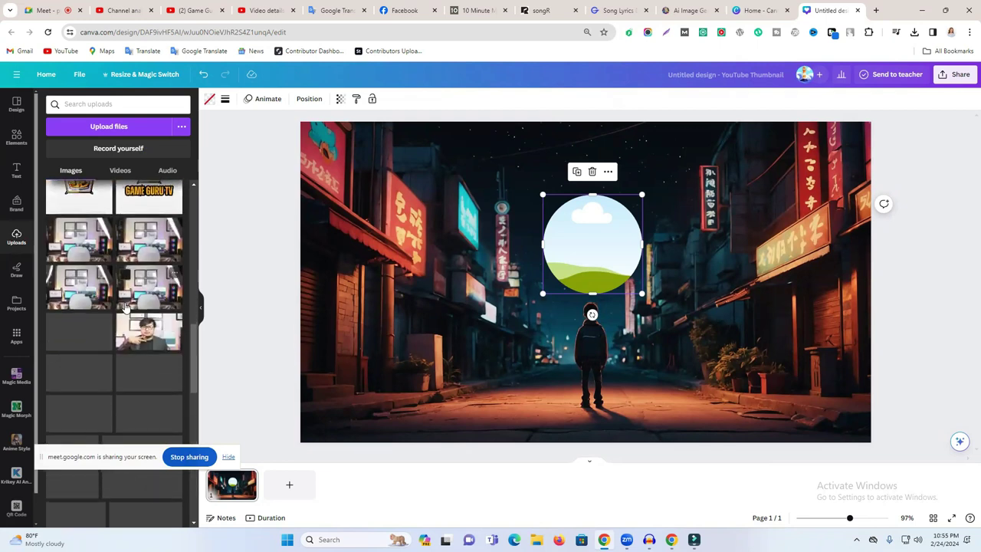
scroll(120, 314, down, 3)
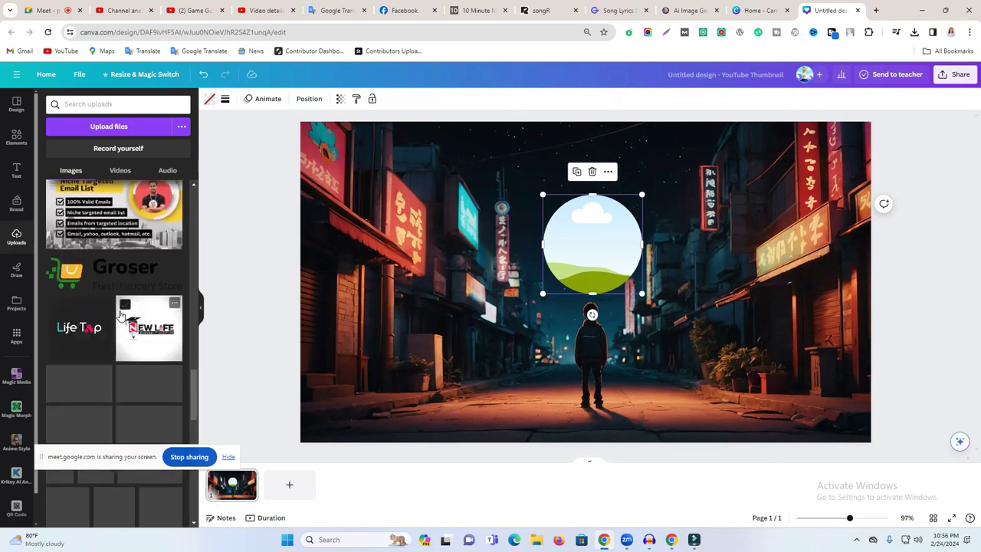
scroll(120, 314, down, 2)
scroll(120, 310, down, 1)
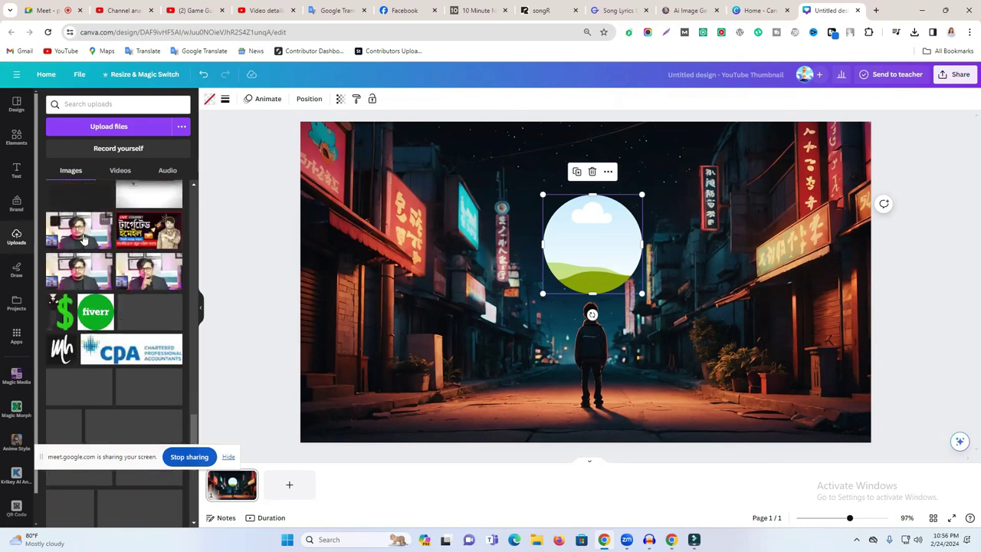
click(625, 354)
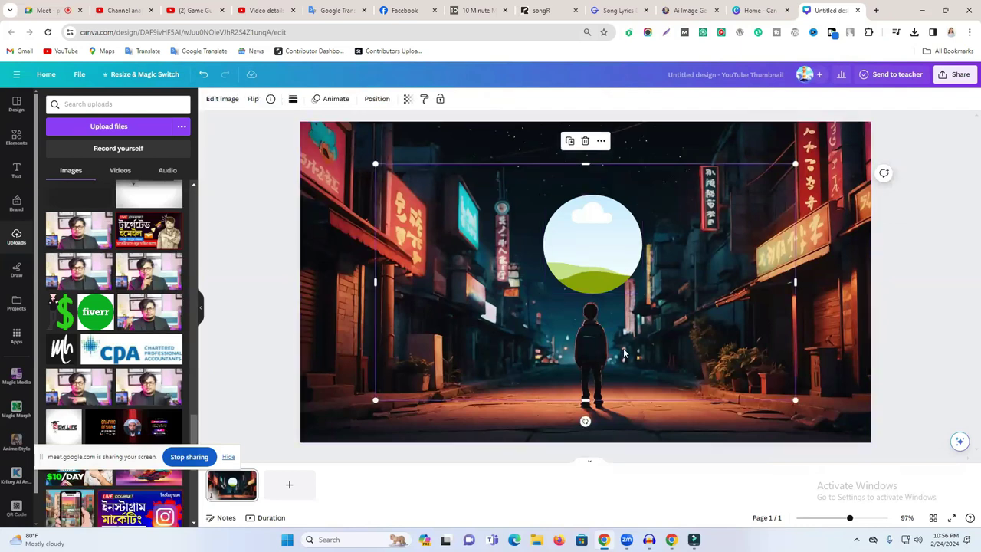
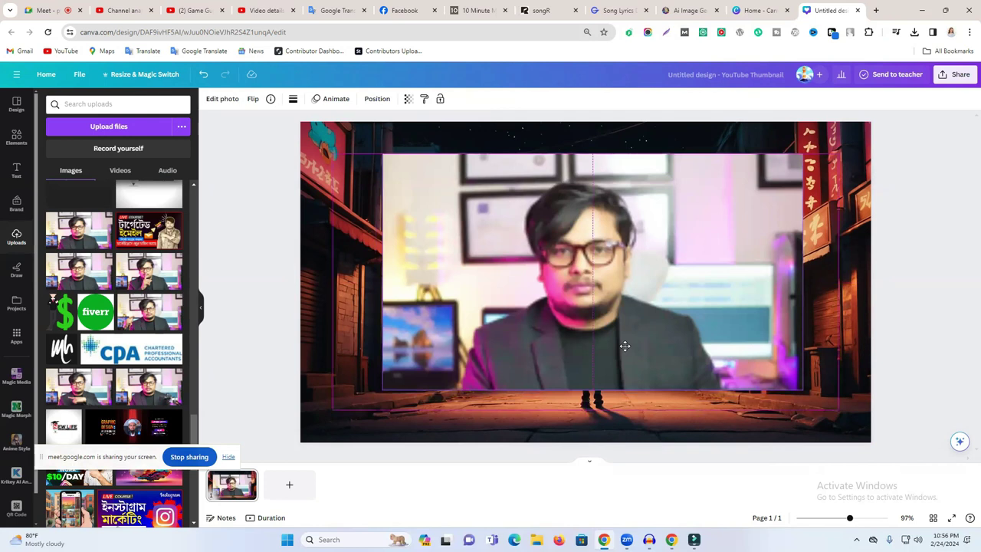
drag(624, 346, 608, 293)
drag(587, 255, 596, 262)
- Reposition the portrait inside the circular frame so that the man's face sits in the middle of the circle
double_click(600, 258)
double_click(599, 255)
double_click(600, 251)
mouse_move(606, 250)
mouse_down()
mouse_move(593, 250)
mouse_move(614, 250)
mouse_up()
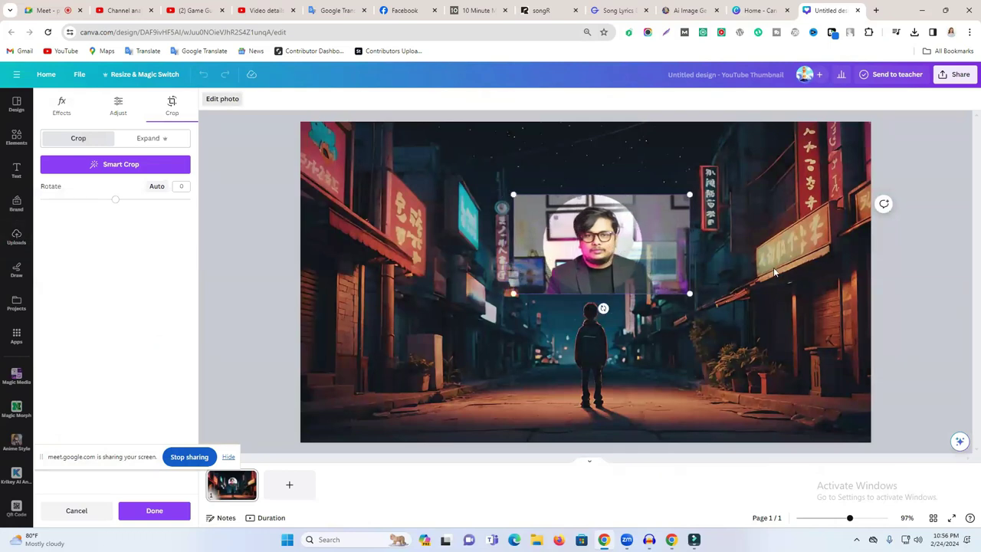
click(773, 273)
click(675, 262)
click(624, 256)
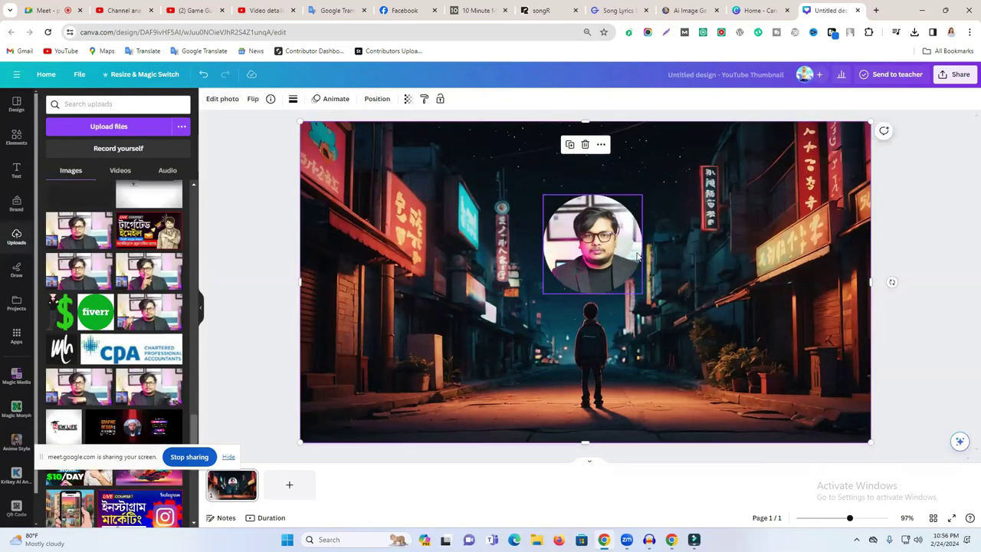
double_click(618, 254)
drag(615, 255, 607, 257)
click(747, 279)
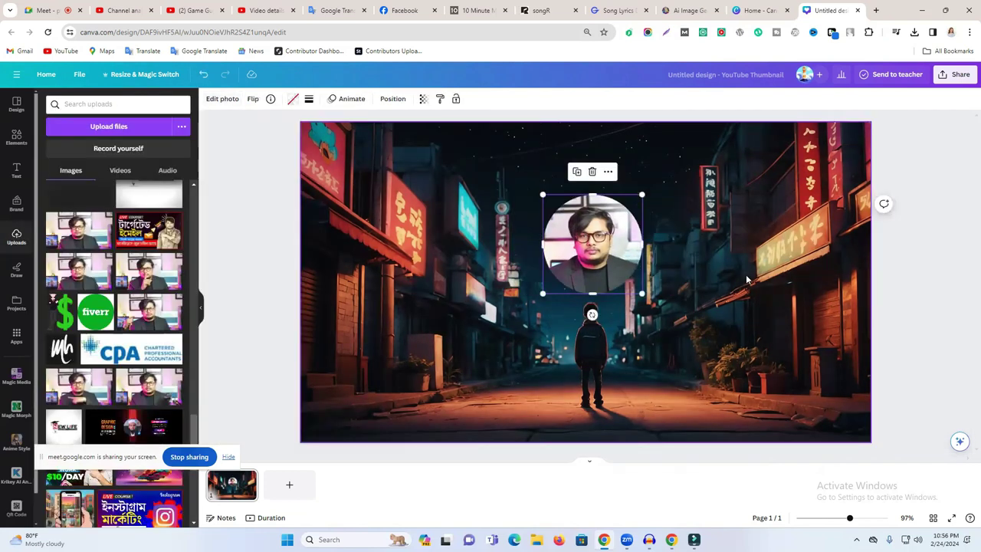
click(747, 280)
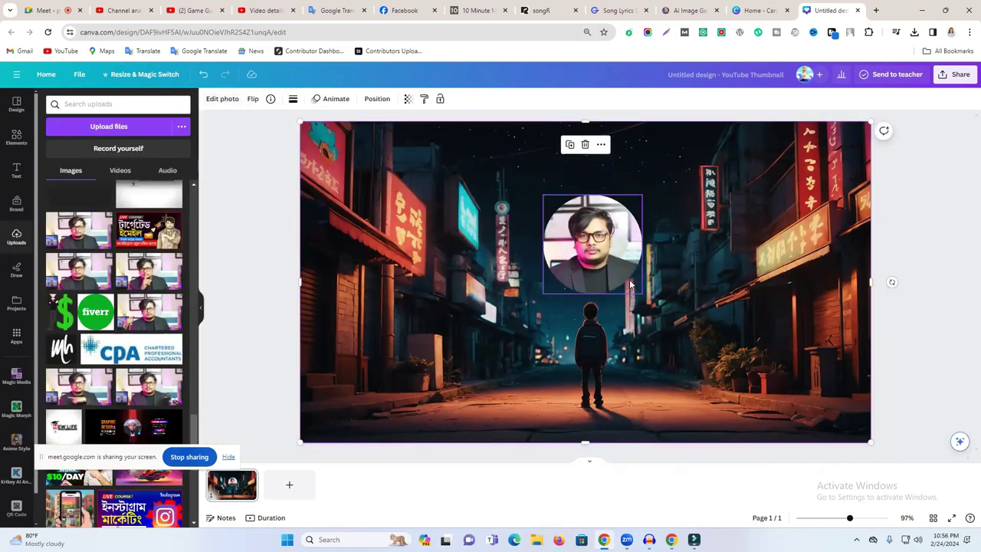
- Search the elements for "Audio Visualizer" using the recent search, and browse only the graphics
click(16, 138)
click(105, 103)
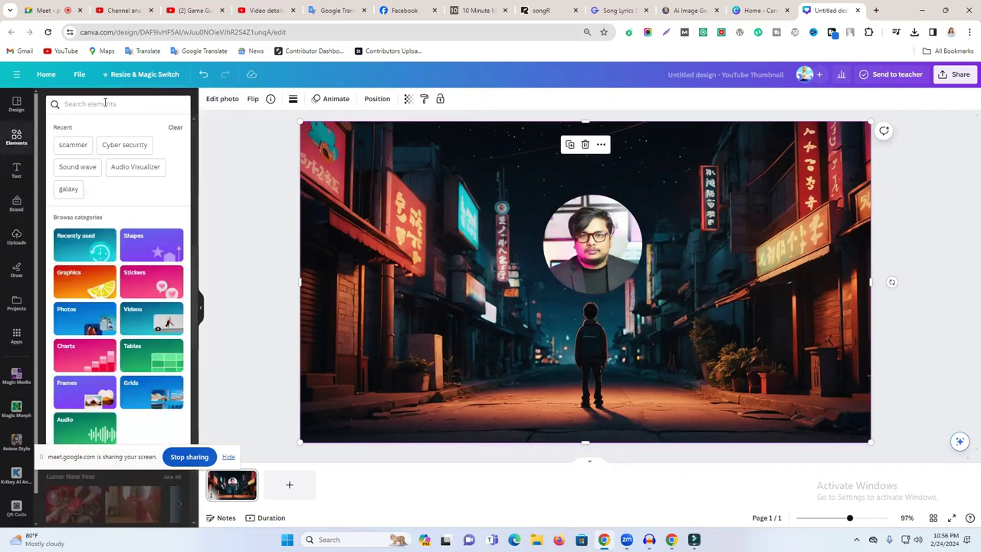
click(132, 165)
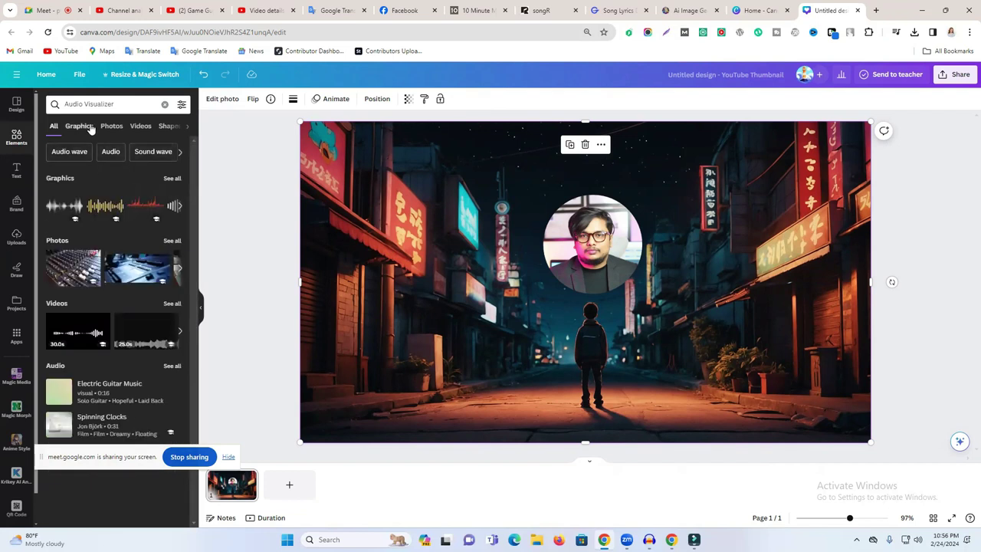
click(80, 126)
scroll(146, 288, down, 3)
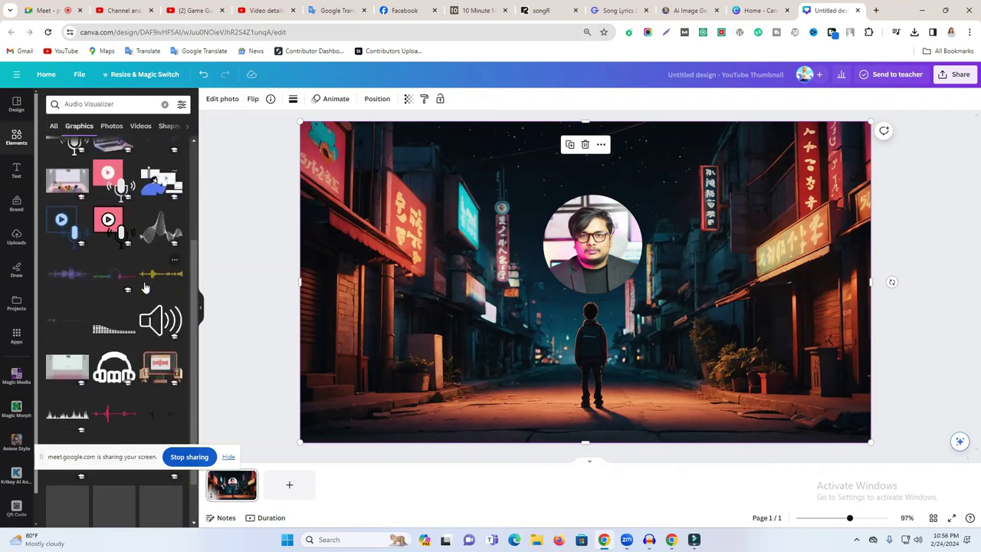
scroll(127, 283, down, 1)
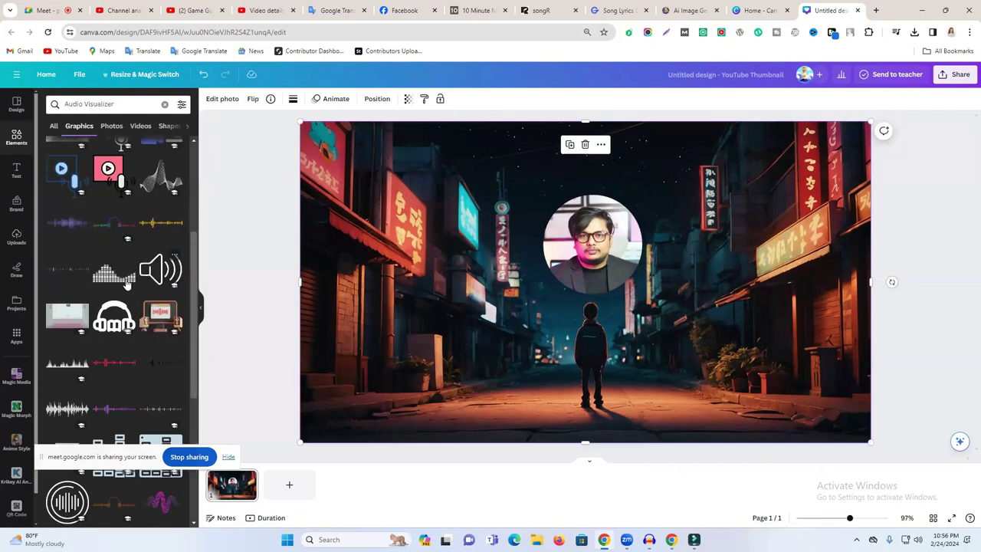
- Try sound wave graphics on the design, moving the purple one across the lower part of the street, and delete it
drag(65, 273, 213, 348)
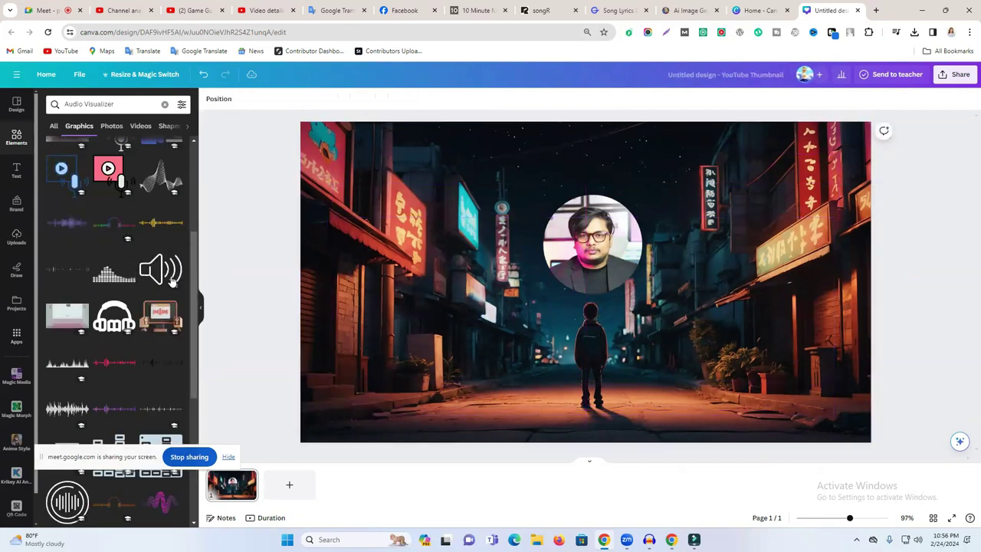
scroll(117, 309, down, 2)
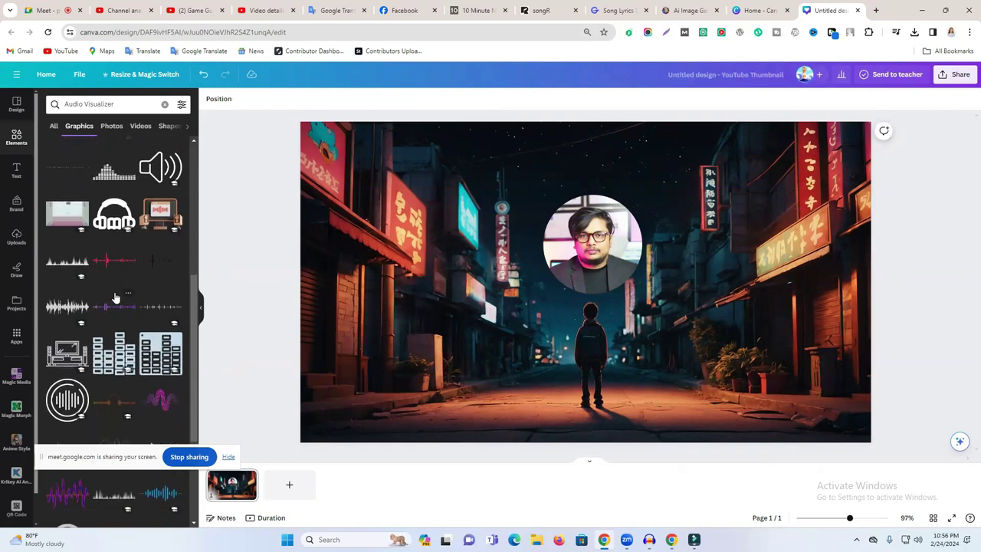
click(113, 307)
drag(757, 280, 758, 385)
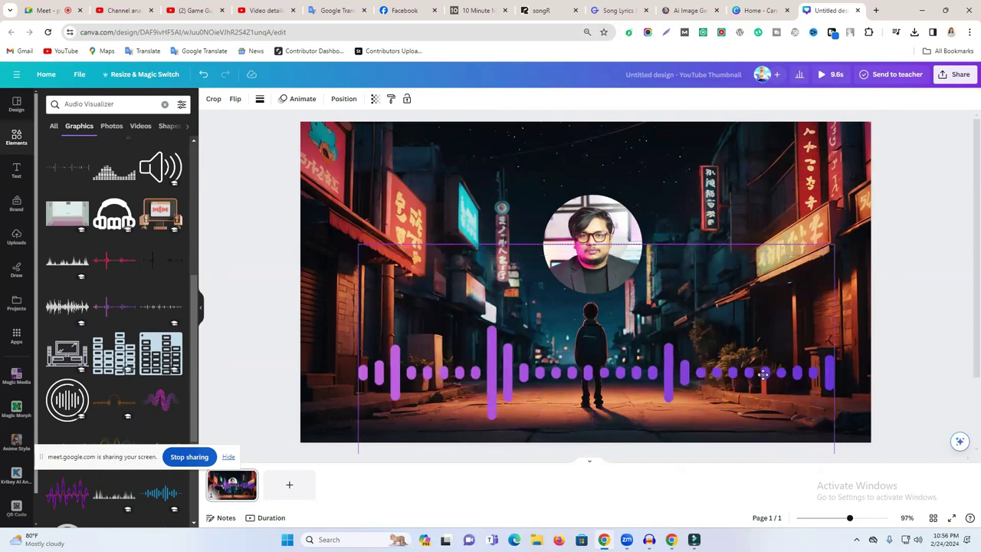
key(Delete)
- Browse further through the "Audio Visualizer" graphics for a wave that suits the design
scroll(41, 307, down, 6)
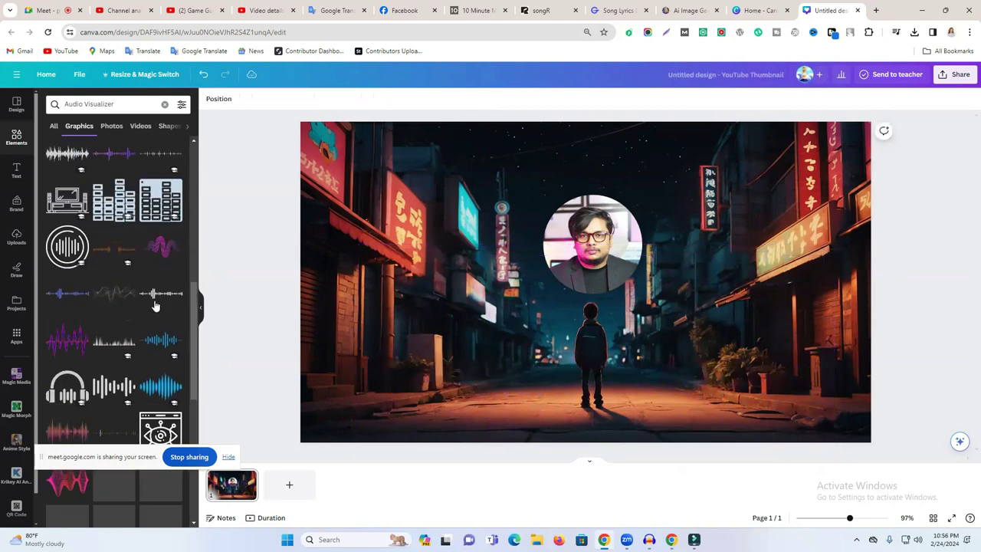
scroll(154, 297, down, 5)
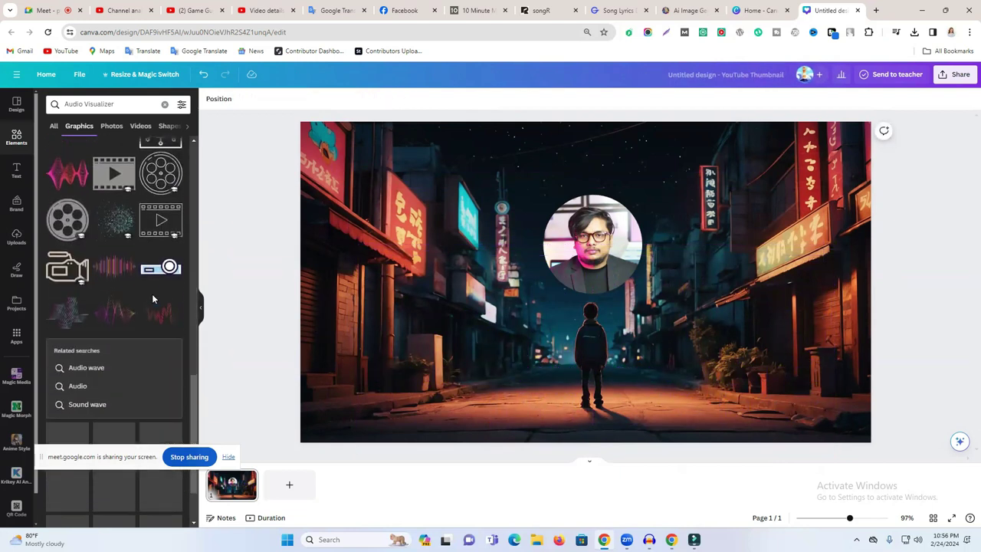
scroll(153, 299, down, 4)
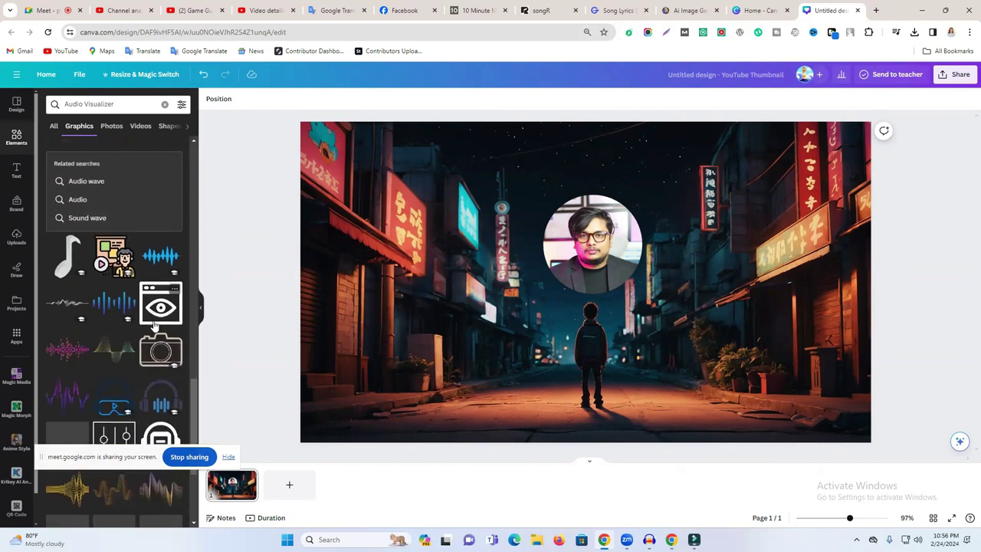
scroll(138, 332, up, 6)
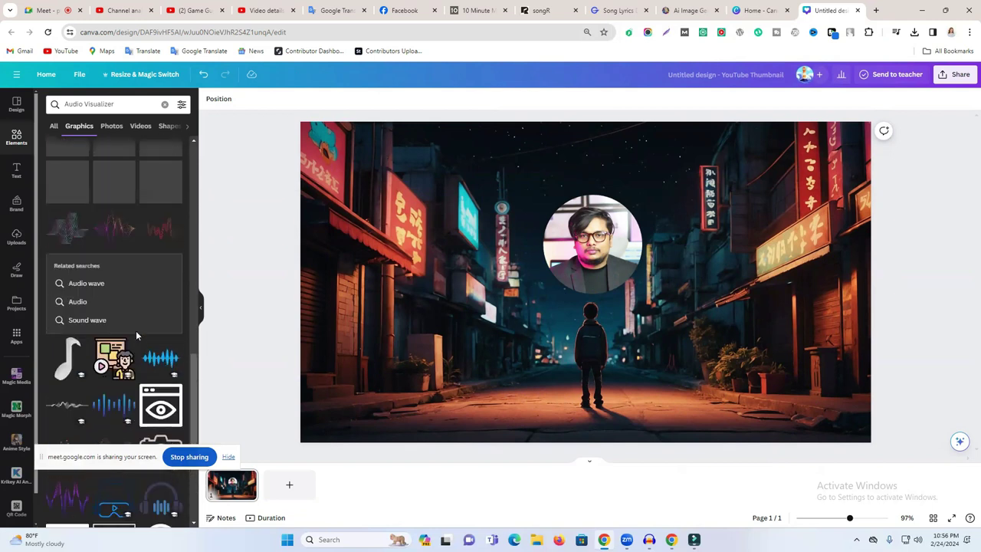
scroll(108, 251, down, 8)
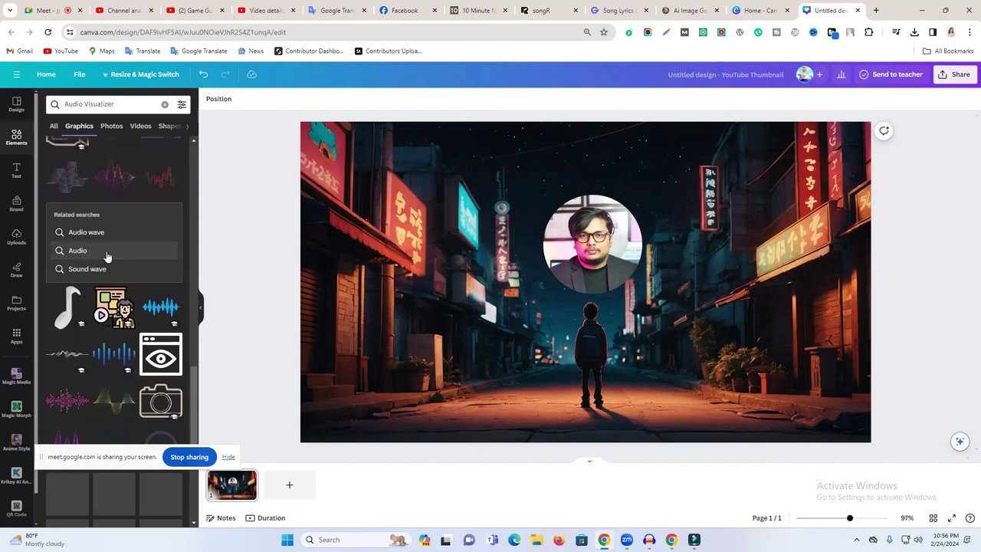
scroll(108, 261, down, 10)
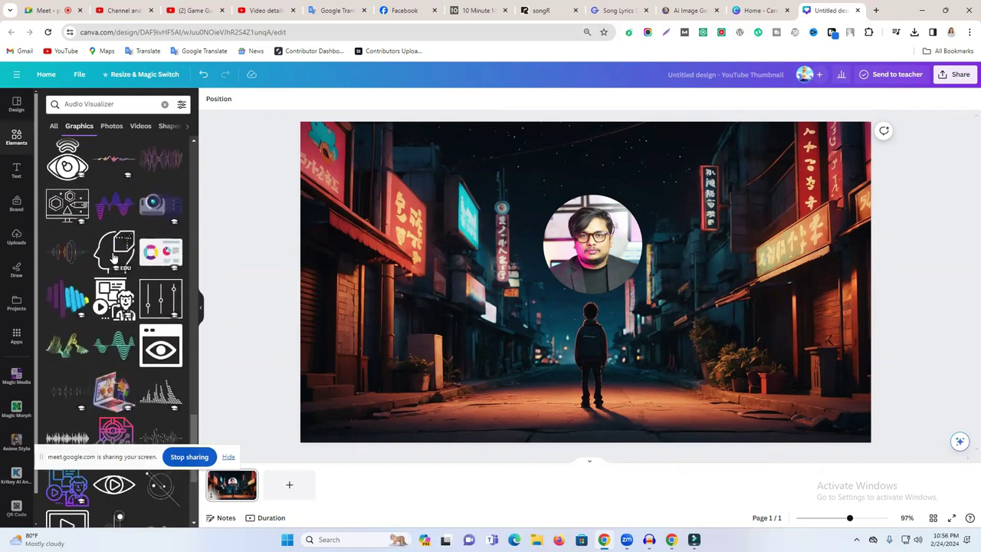
scroll(113, 261, down, 5)
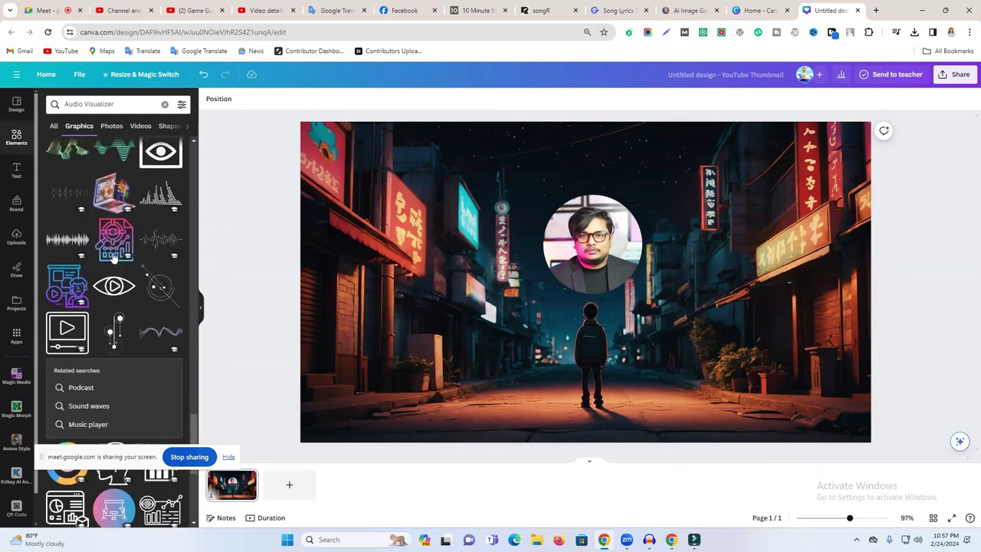
scroll(115, 259, down, 8)
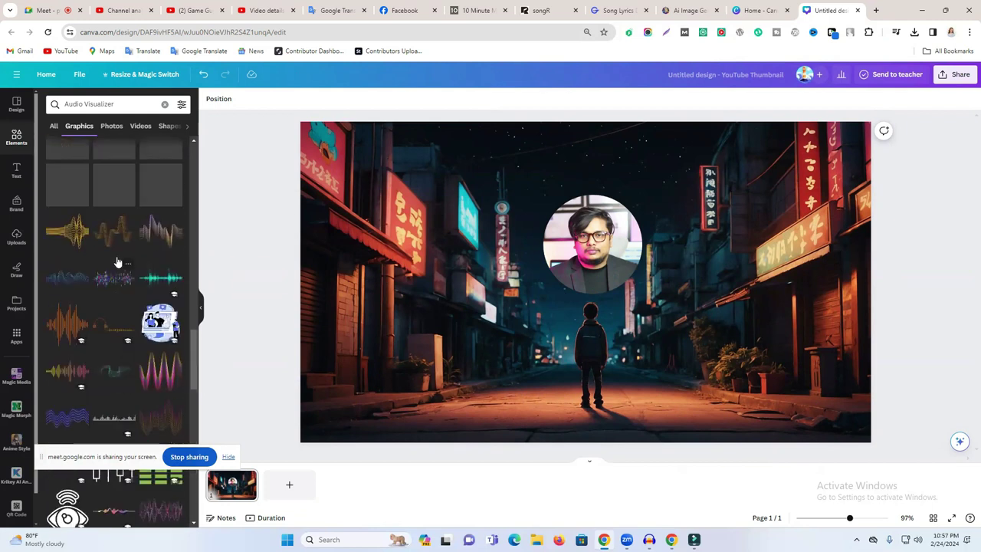
scroll(116, 262, up, 5)
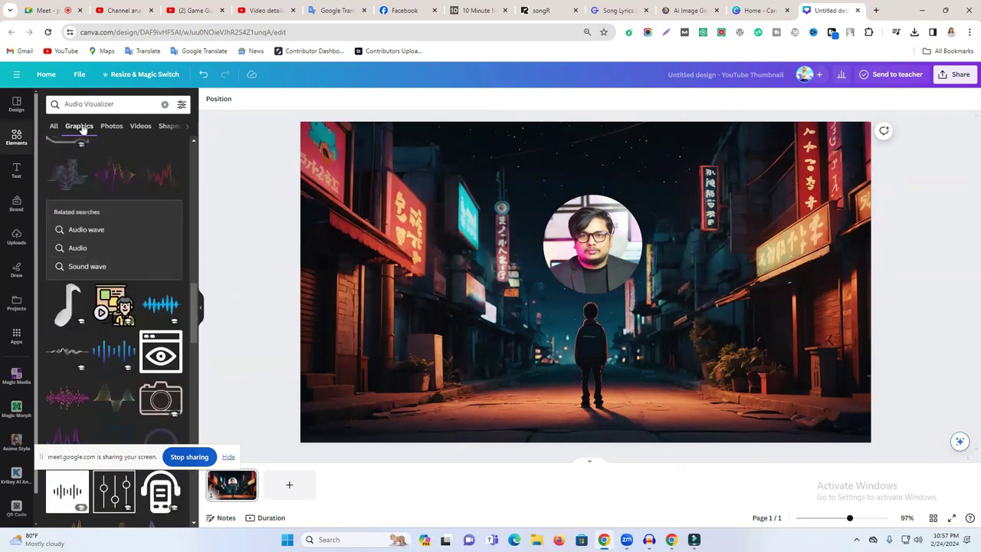
- Search the graphics for "Visualizer wave" and look through the wave designs
click(73, 104)
double_click(74, 104)
key(BackSpace)
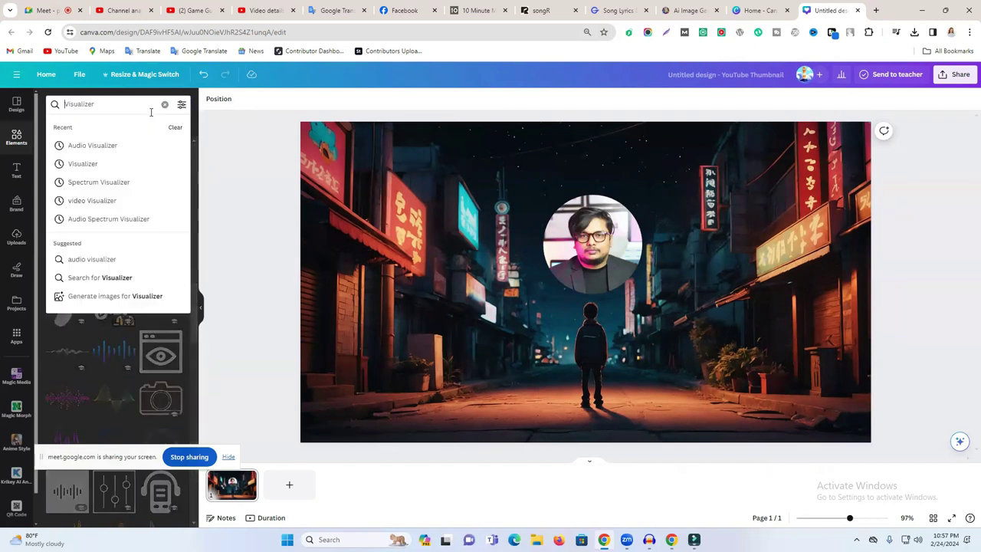
click(130, 104)
text(wave)
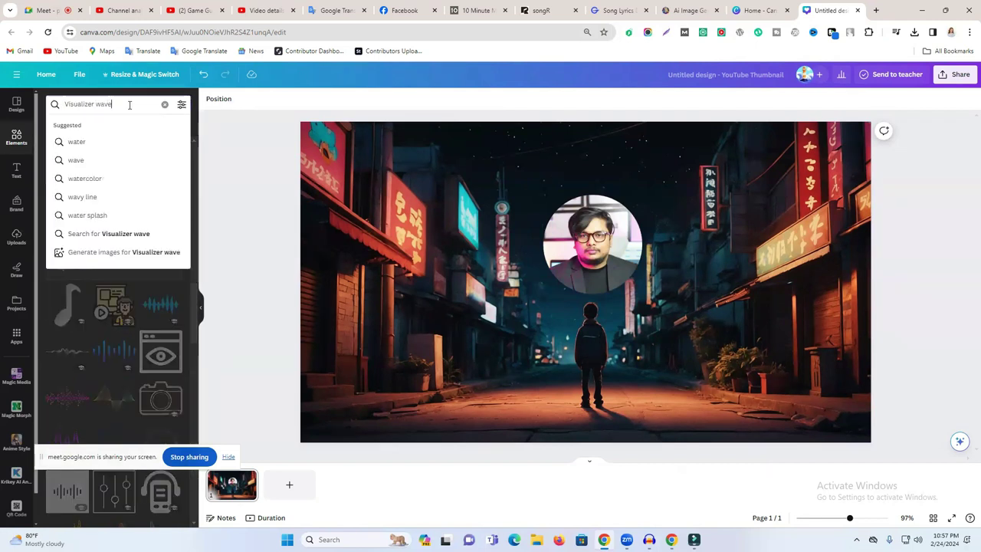
key(Return)
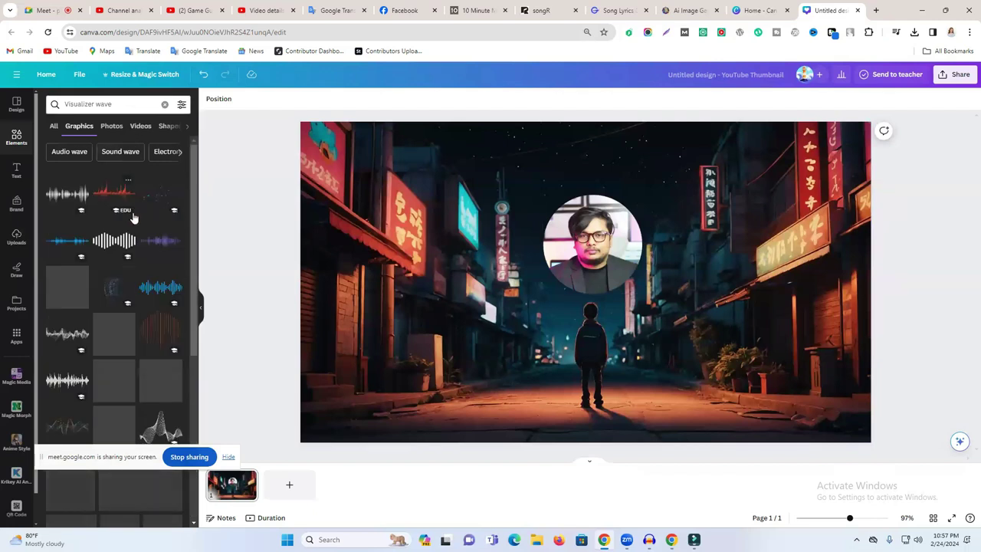
scroll(144, 271, down, 6)
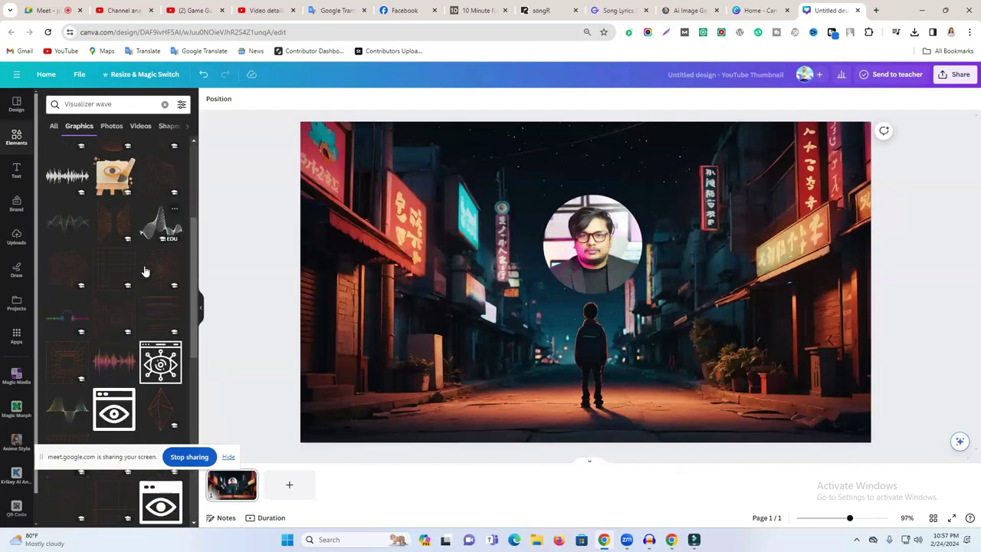
scroll(144, 271, down, 10)
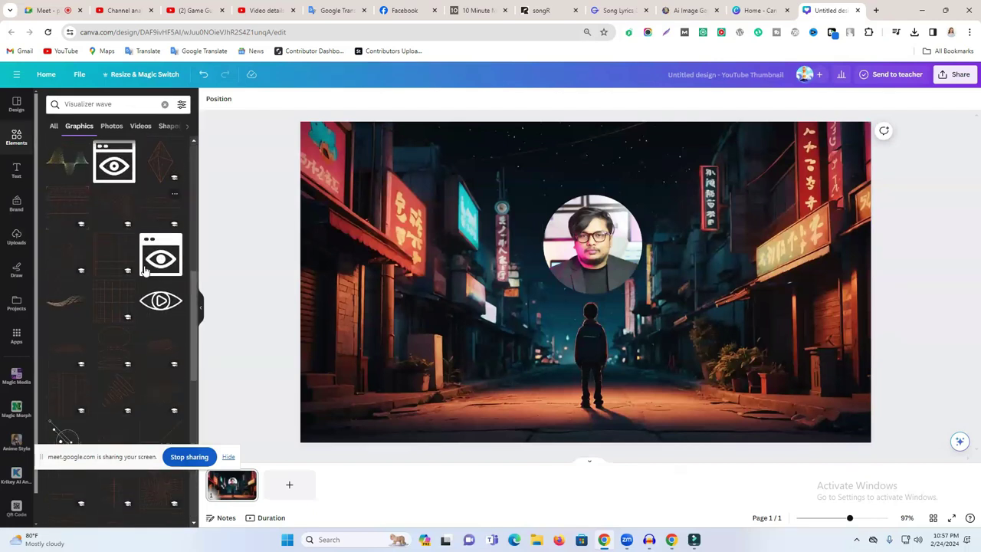
- Shorten the graphics search to "Visualizer" and look through the matching graphics
double_click(104, 104)
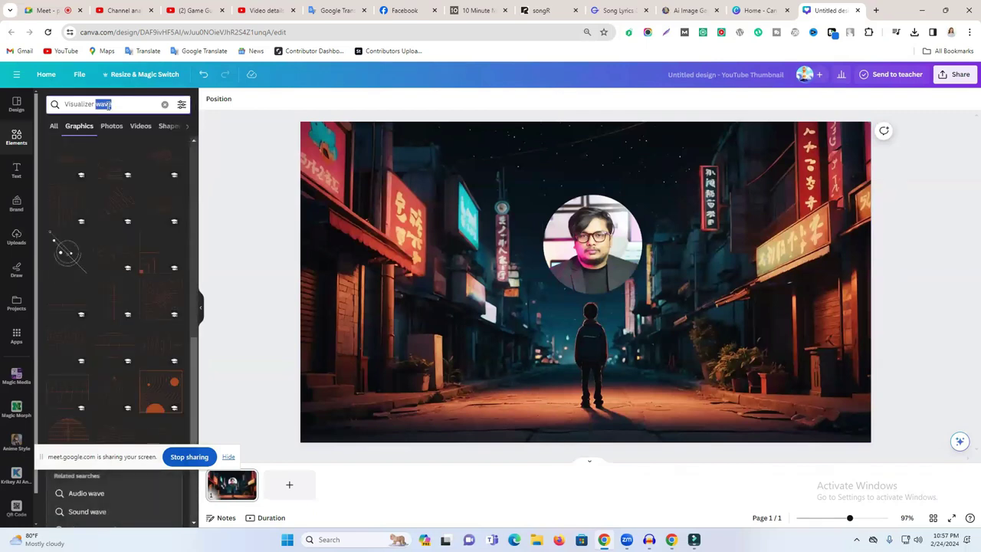
key(BackSpace)
key(Return)
scroll(127, 207, down, 10)
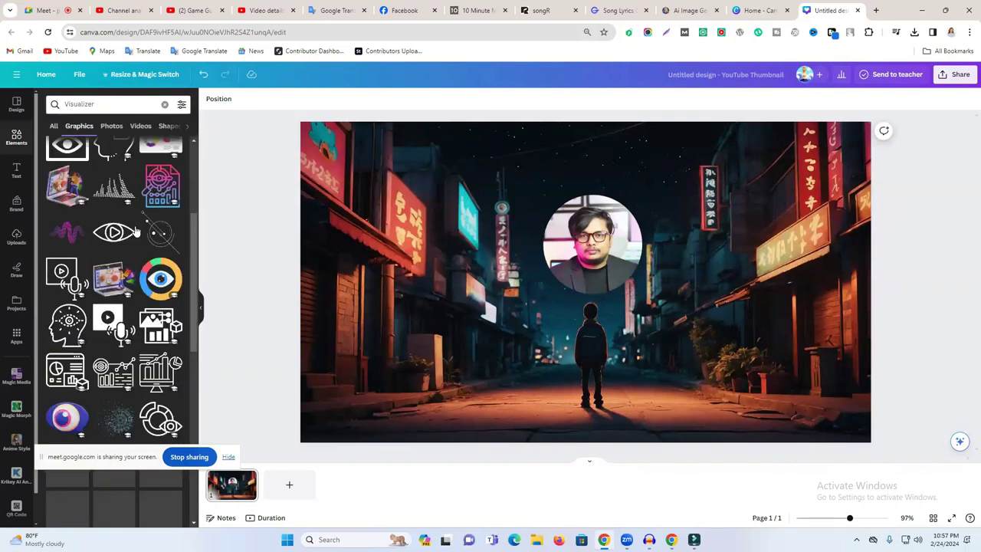
scroll(136, 231, down, 5)
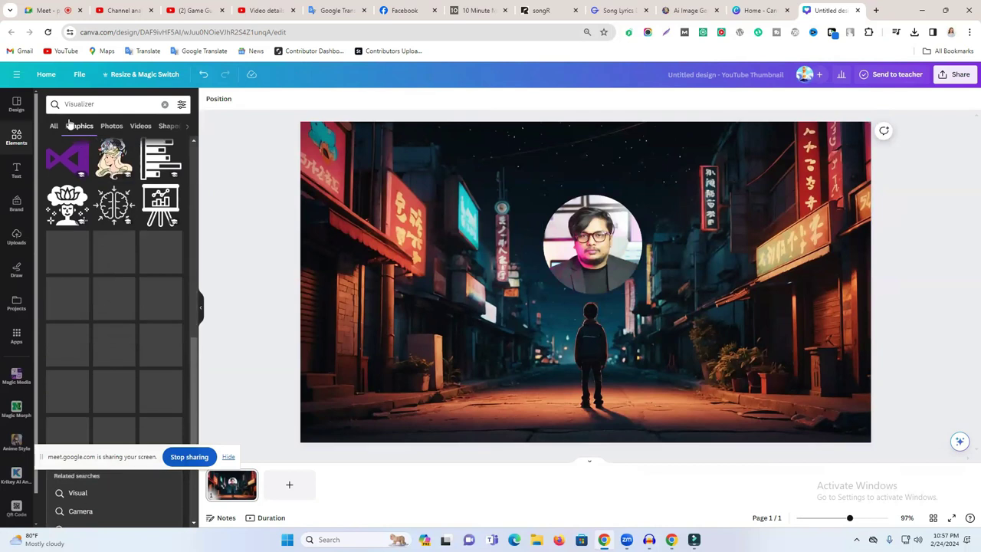
- Search the graphics for "audio visualizer" and browse the matching wave and equalizer designs
click(64, 106)
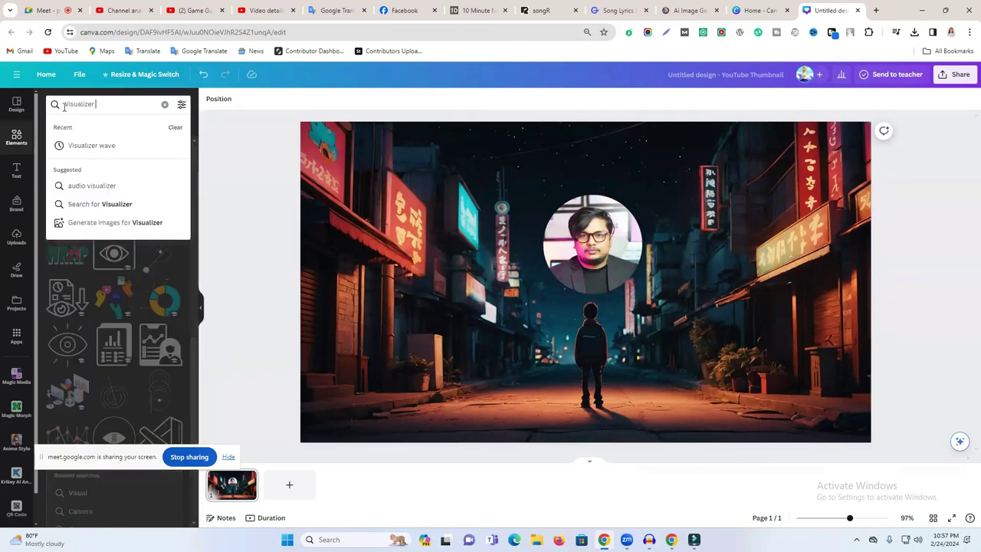
click(92, 185)
scroll(152, 243, down, 5)
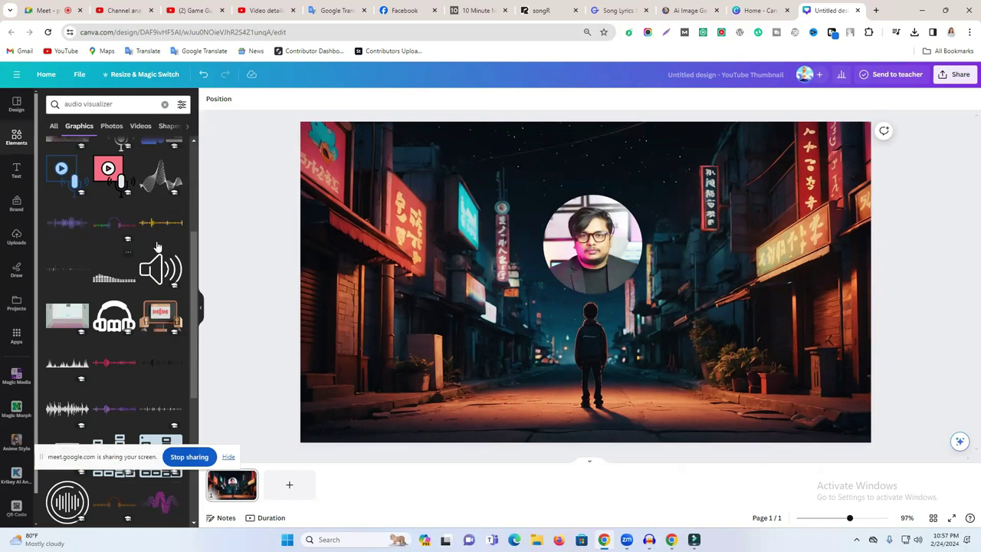
- Try the white equalizer bars graphic on the design, resizing and shifting it across the lower part of the street, and remove it
click(113, 270)
drag(689, 279, 624, 311)
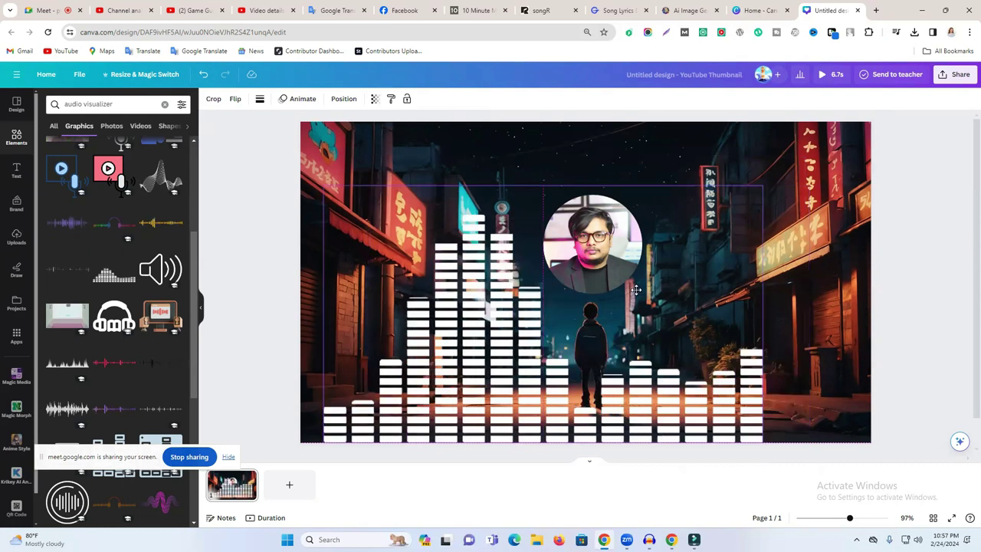
drag(300, 186, 397, 323)
drag(635, 424, 494, 425)
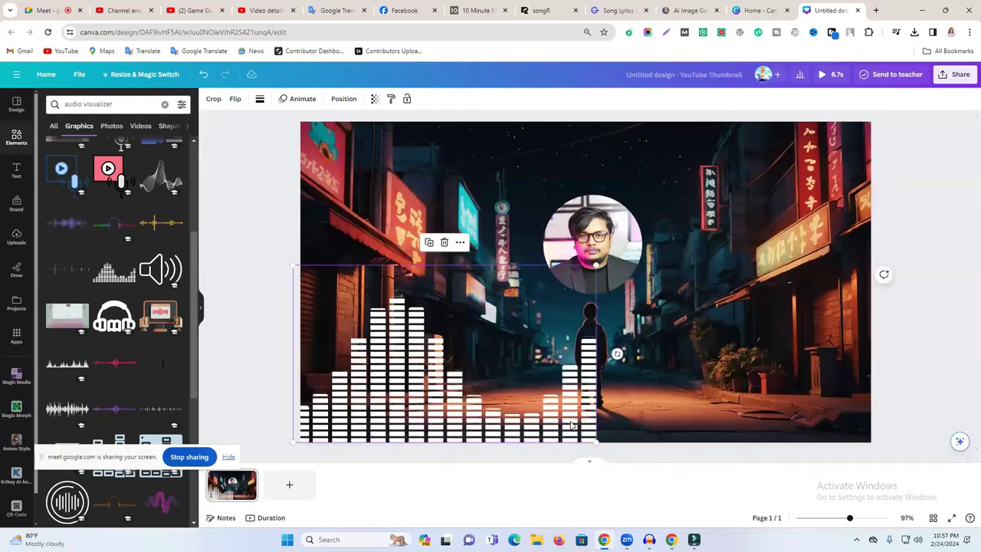
drag(596, 443, 928, 544)
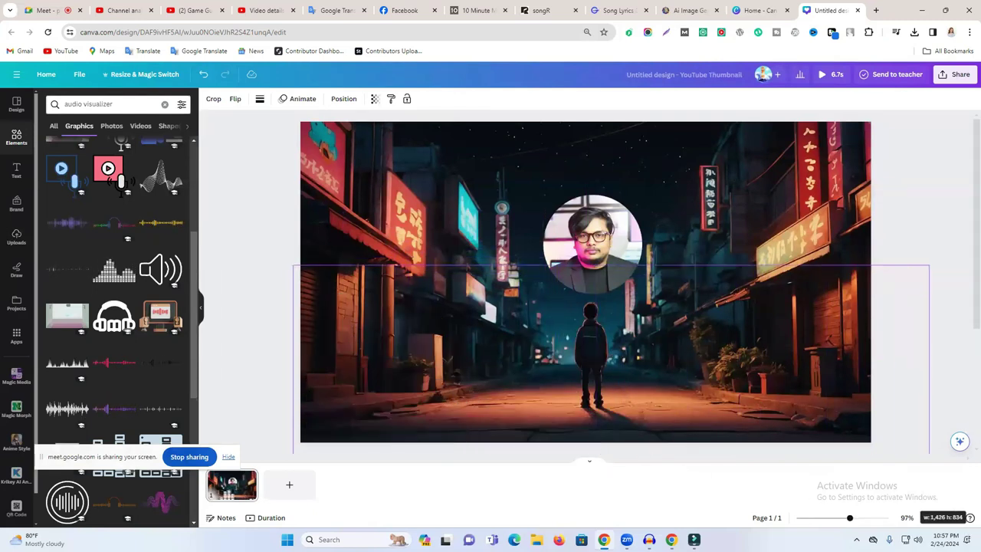
drag(872, 410, 850, 238)
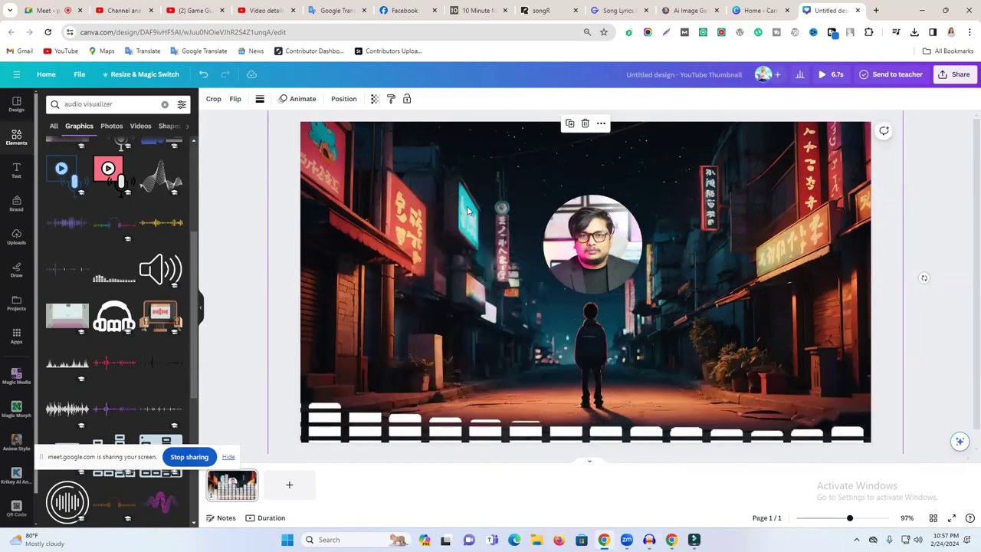
drag(320, 205, 400, 261)
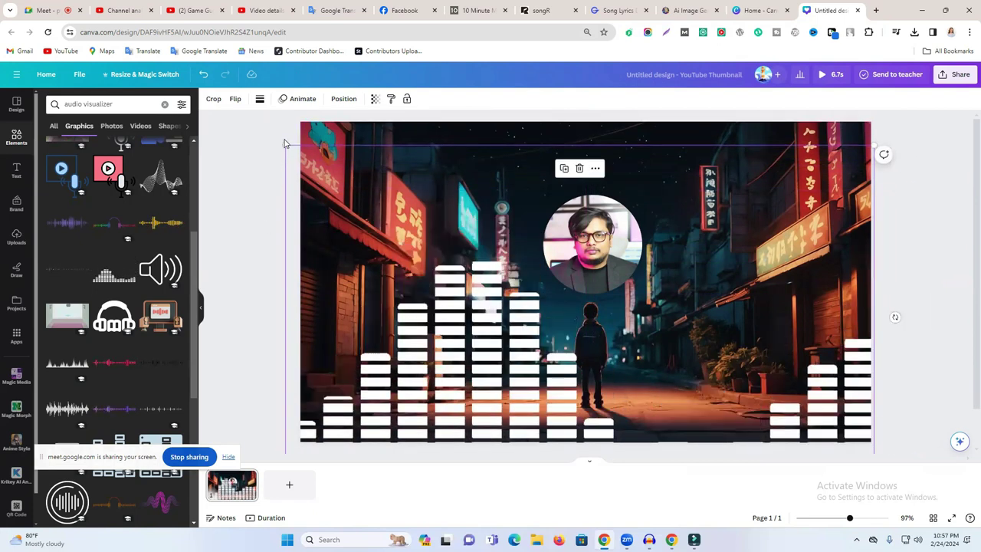
drag(283, 143, 376, 167)
drag(490, 301, 129, 325)
- Add the pink sound wave graphic, shrink it, and centre it across the lower part of the street at the figure's feet
scroll(128, 326, down, 1)
click(115, 312)
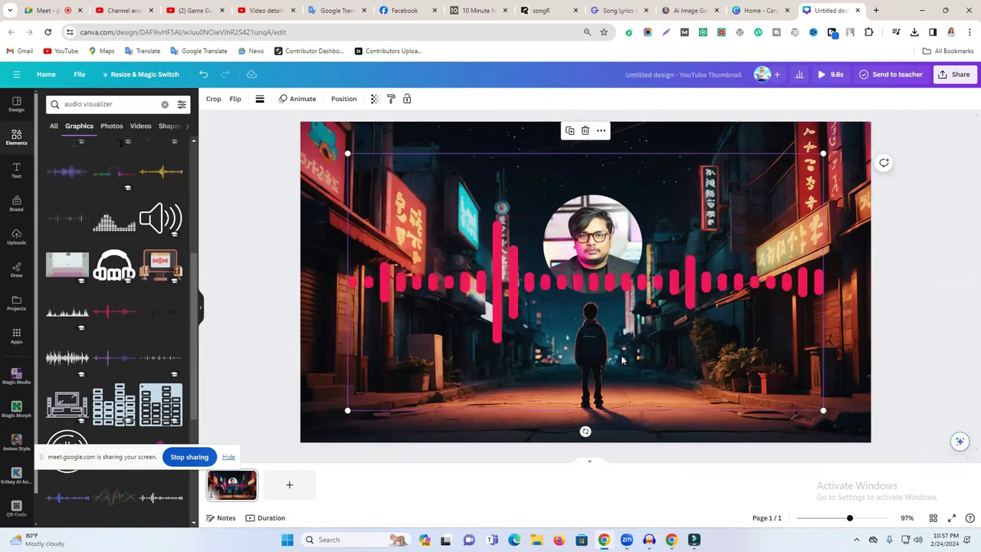
drag(596, 295, 608, 389)
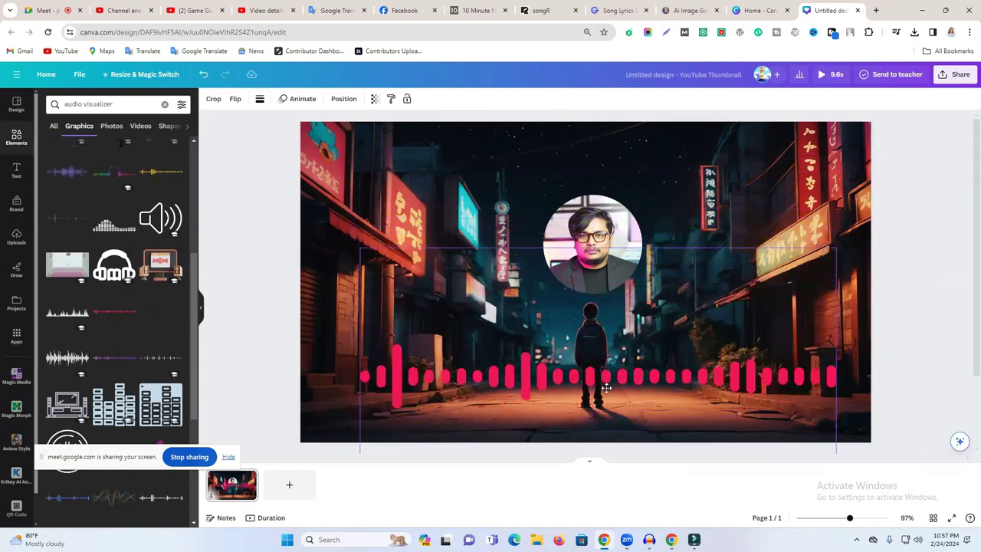
drag(359, 245, 444, 286)
drag(687, 404, 617, 404)
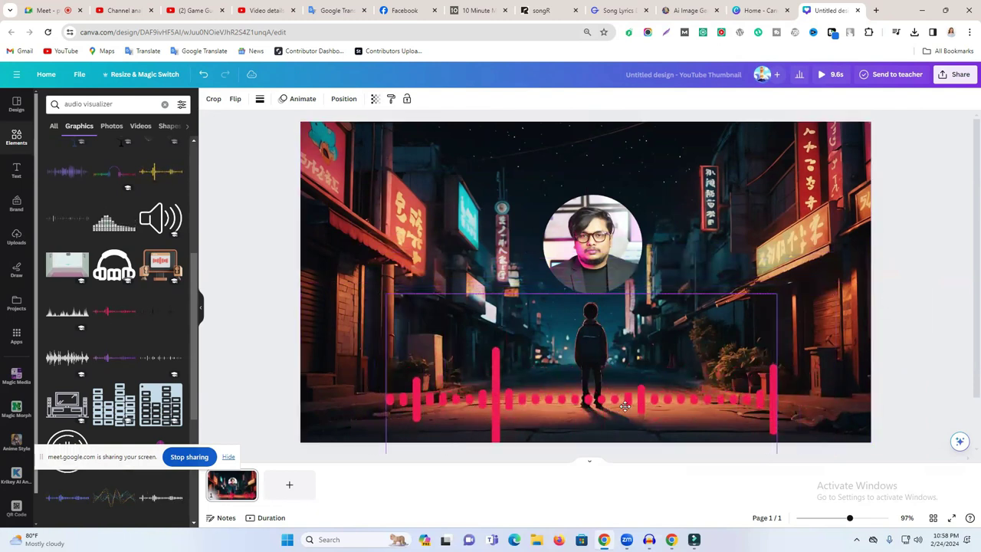
click(902, 331)
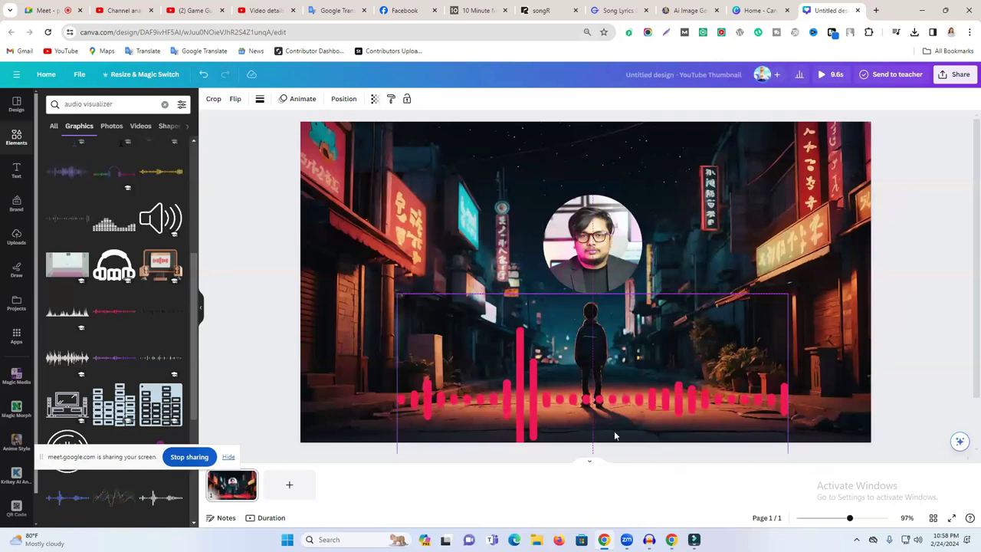
click(892, 360)
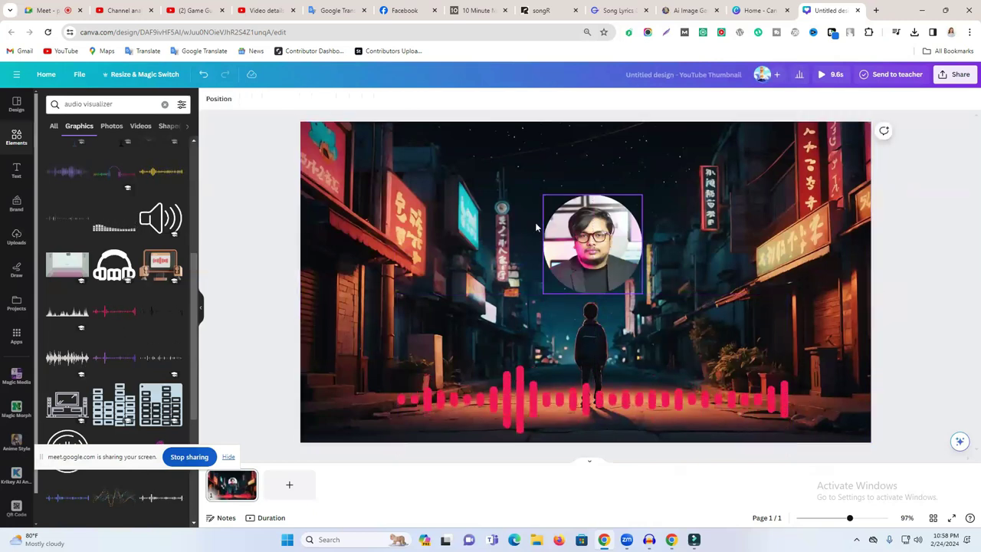
- Browse the font combinations for a text style that suits the design
click(14, 170)
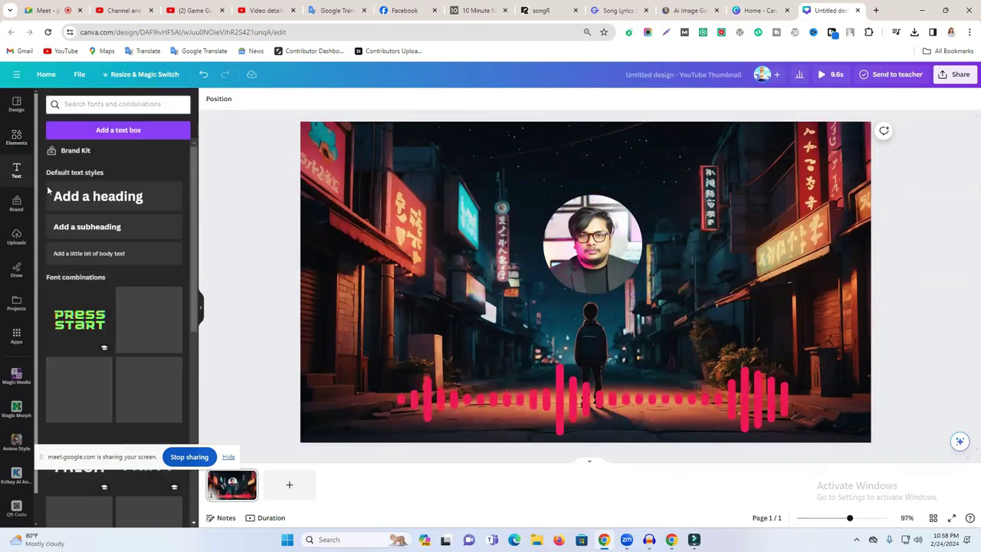
scroll(135, 305, down, 10)
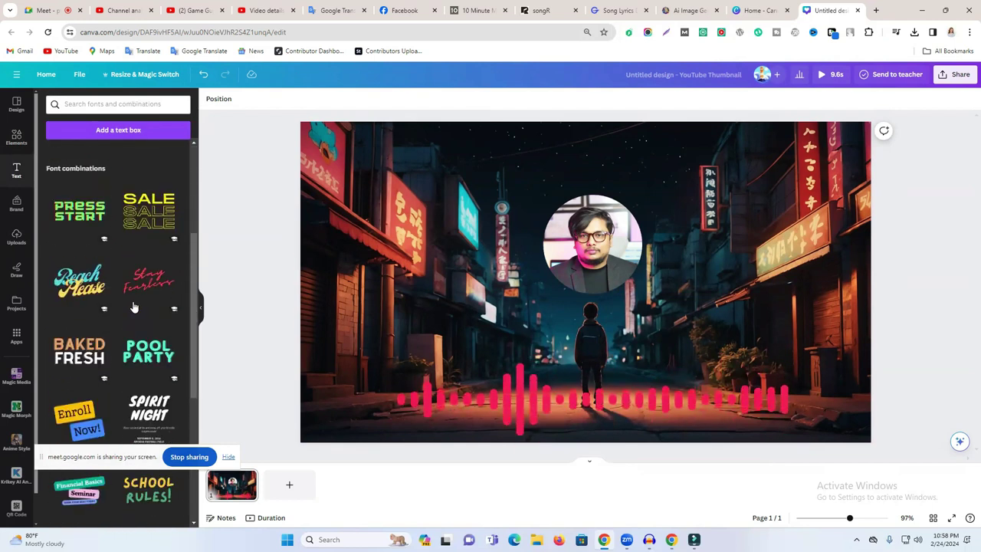
scroll(132, 306, down, 3)
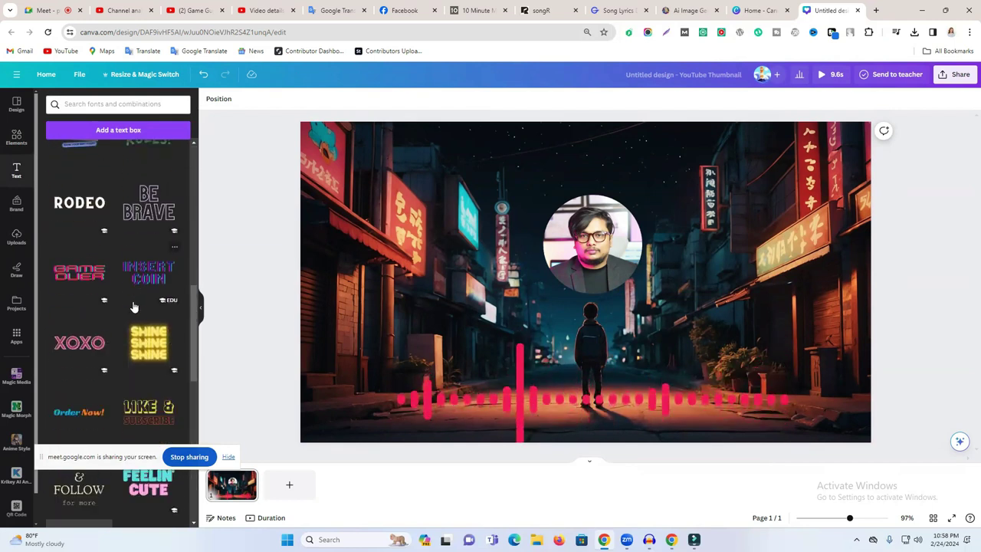
scroll(136, 327, down, 4)
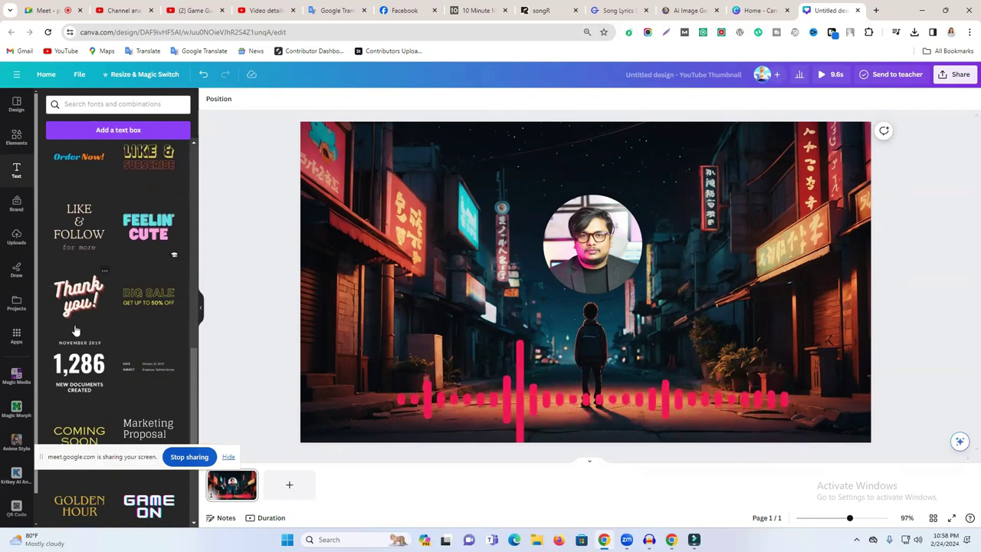
scroll(75, 330, down, 6)
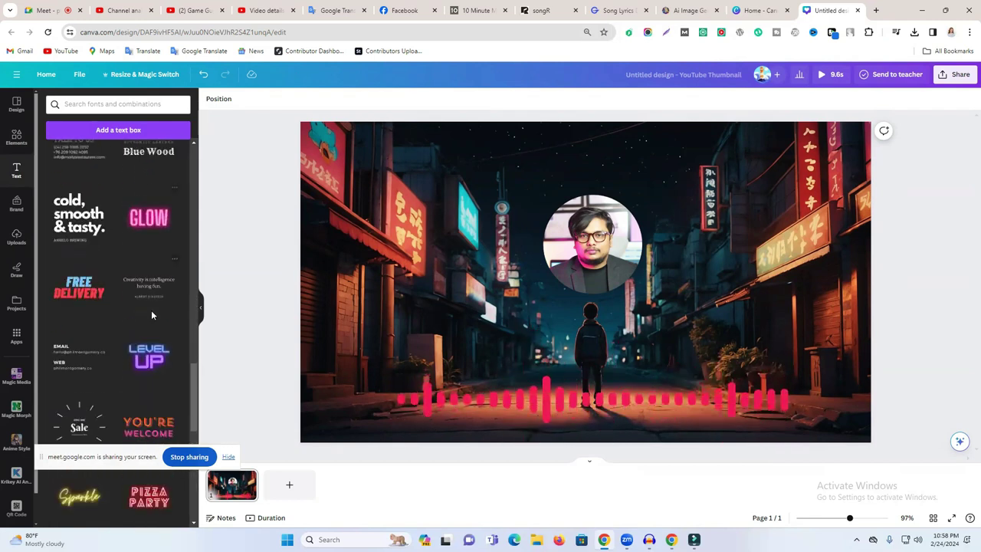
- Switch to the Google Meet call, admit the waiting participant, and return to the Canva design
key(ctrl+1)
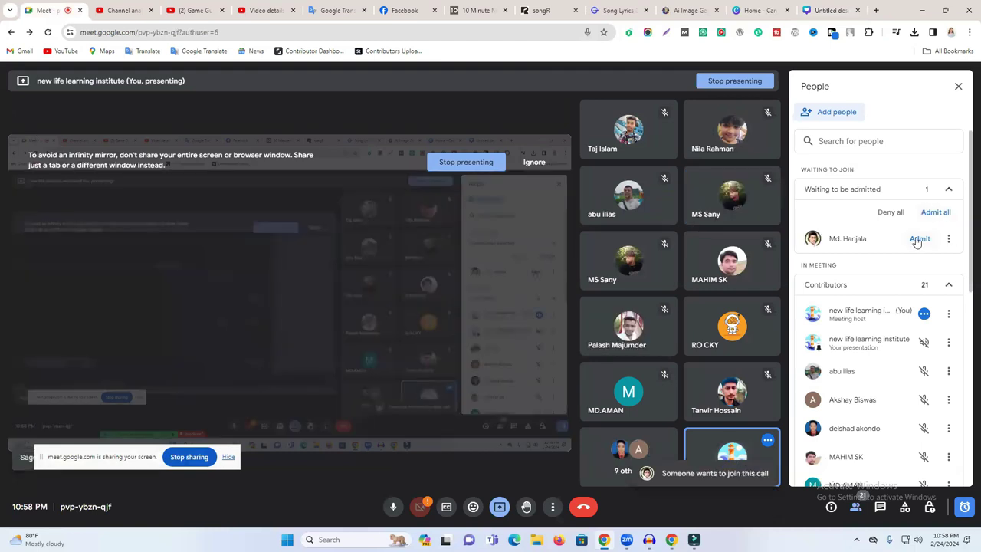
click(909, 238)
key(ctrl+9)
- Look through more font combinations, try the "cold, smooth & tasty." one on the design, and delete it
scroll(75, 330, down, 5)
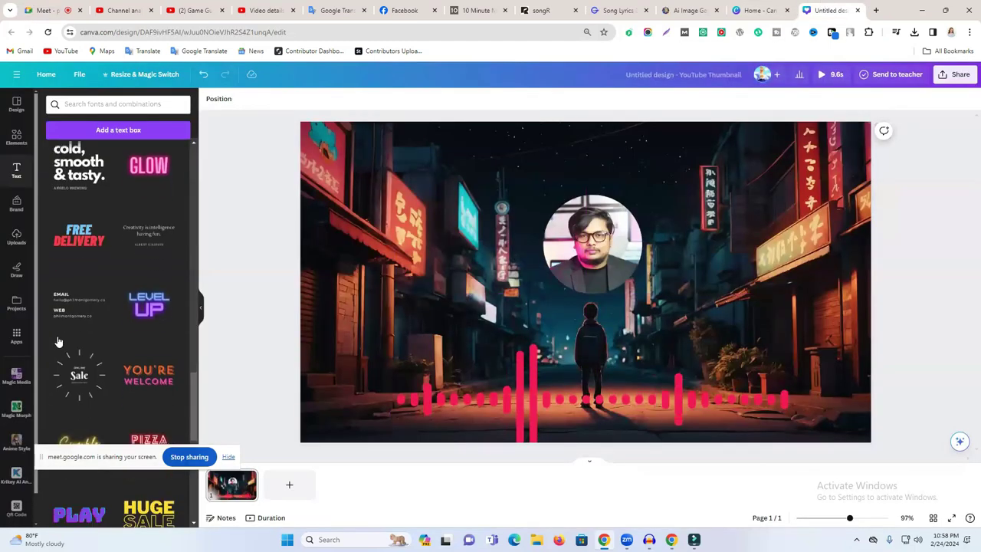
scroll(75, 329, down, 3)
scroll(77, 332, up, 5)
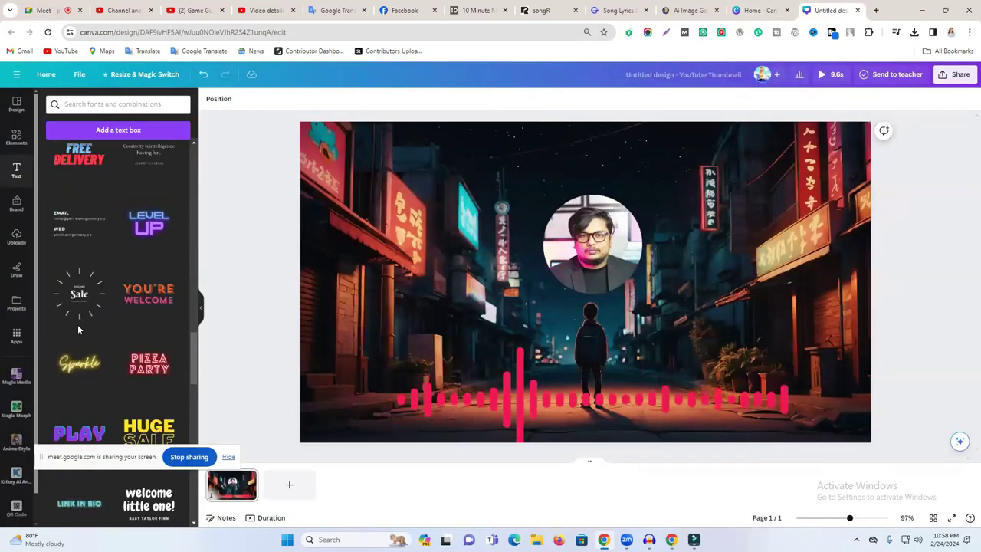
scroll(114, 221, up, 3)
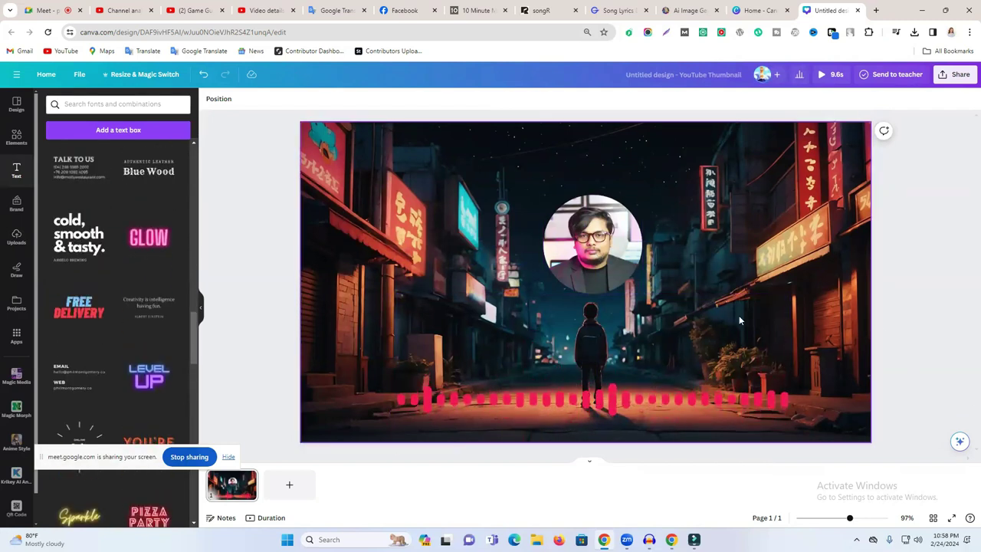
click(78, 236)
key(Delete)
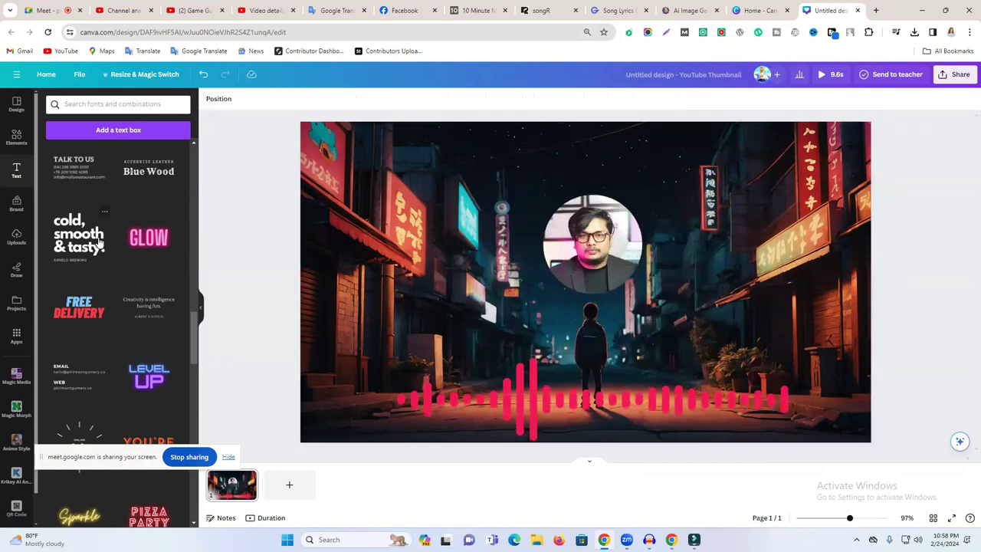
- Add a heading reading "Freelancer" followed by the artist's first name, and place it just below the circular portrait
scroll(146, 233, up, 5)
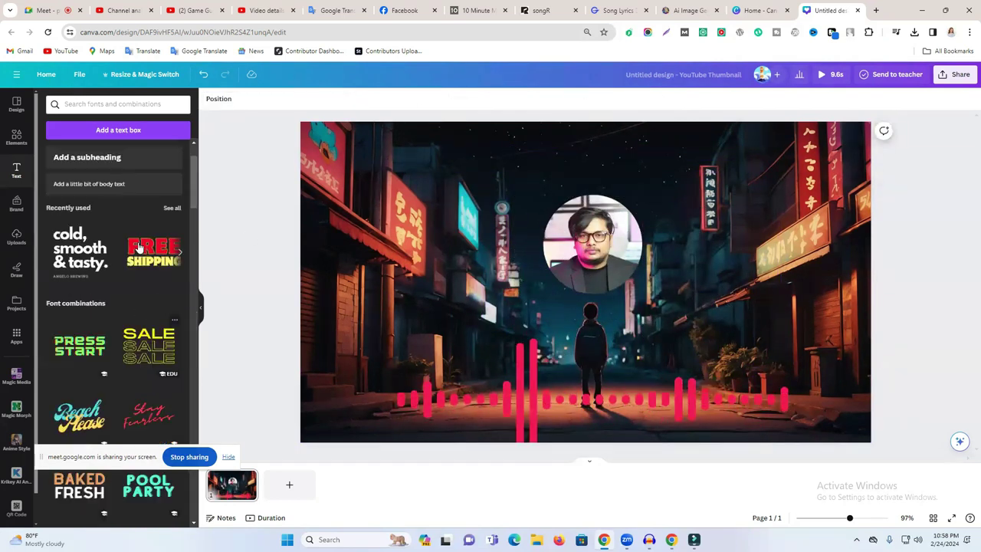
click(108, 201)
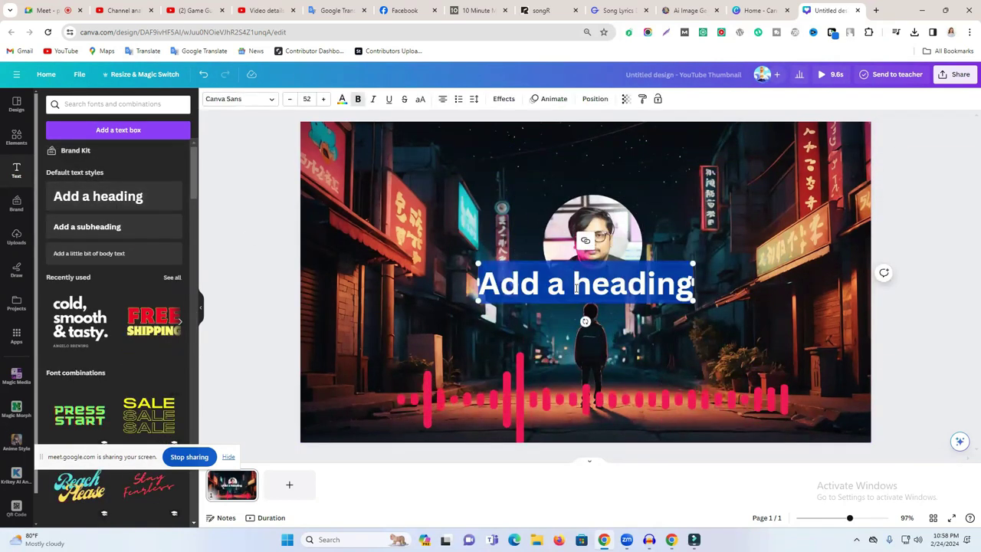
text(Freelancer)
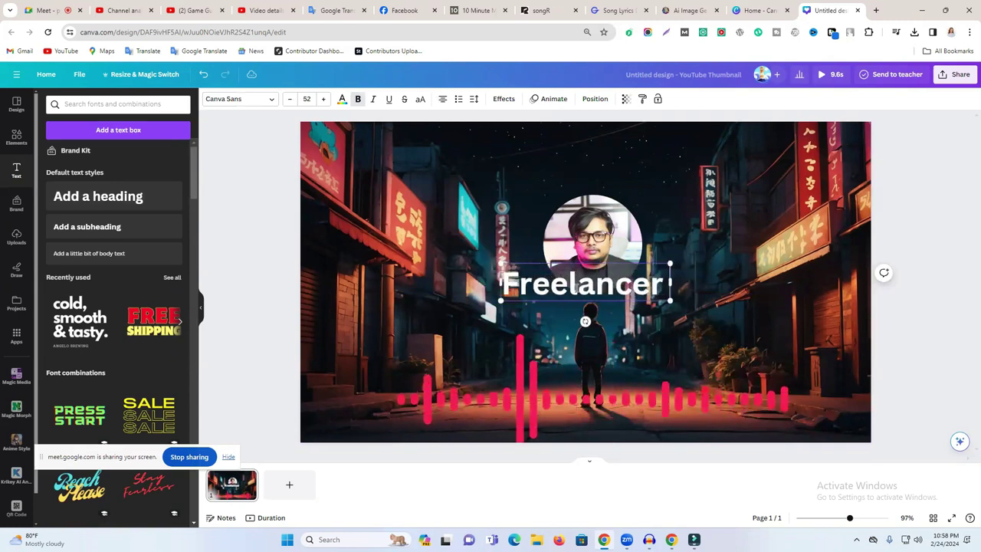
text( raju)
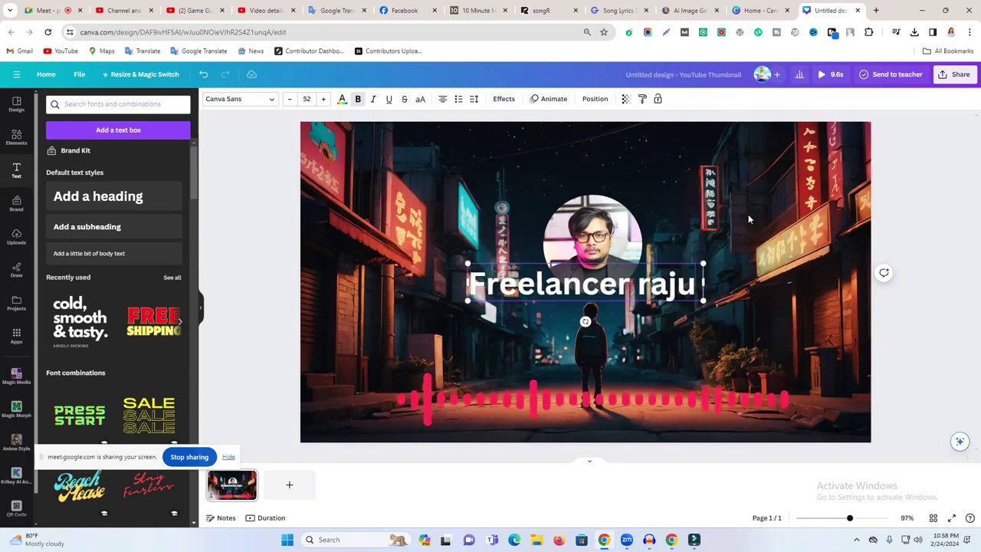
drag(622, 288, 627, 315)
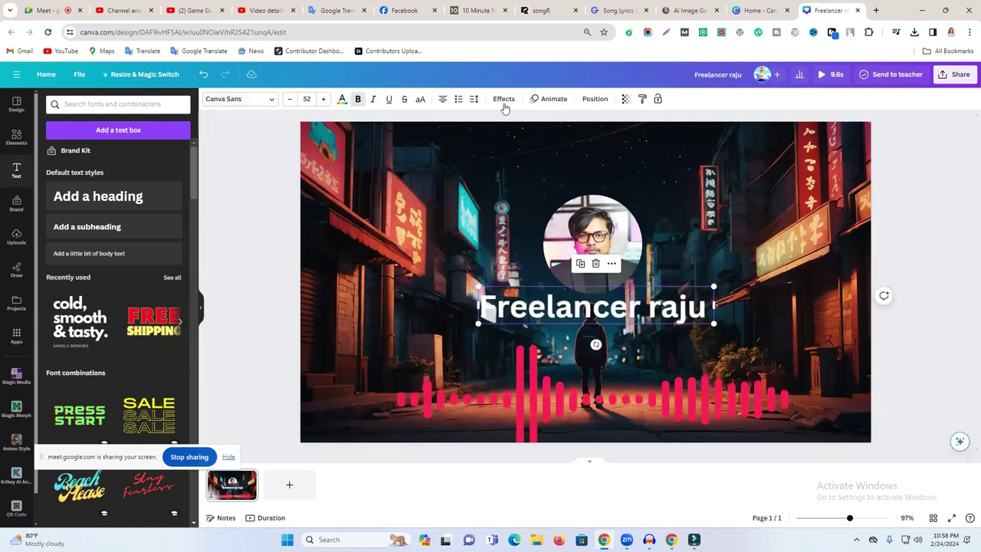
- Apply the Outline effect to the heading with the blue outline colour #3152FF, and nudge the heading slightly down
click(503, 99)
click(170, 226)
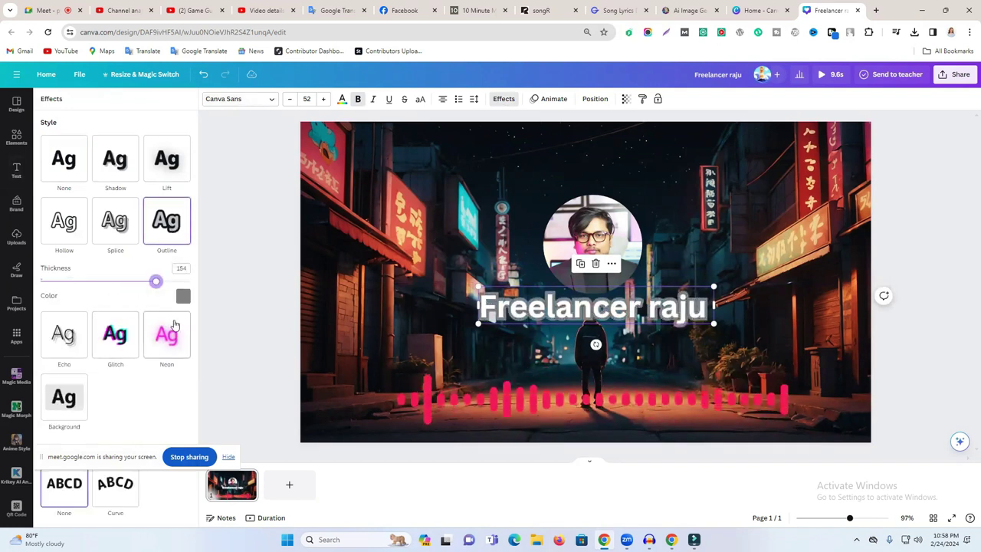
click(184, 297)
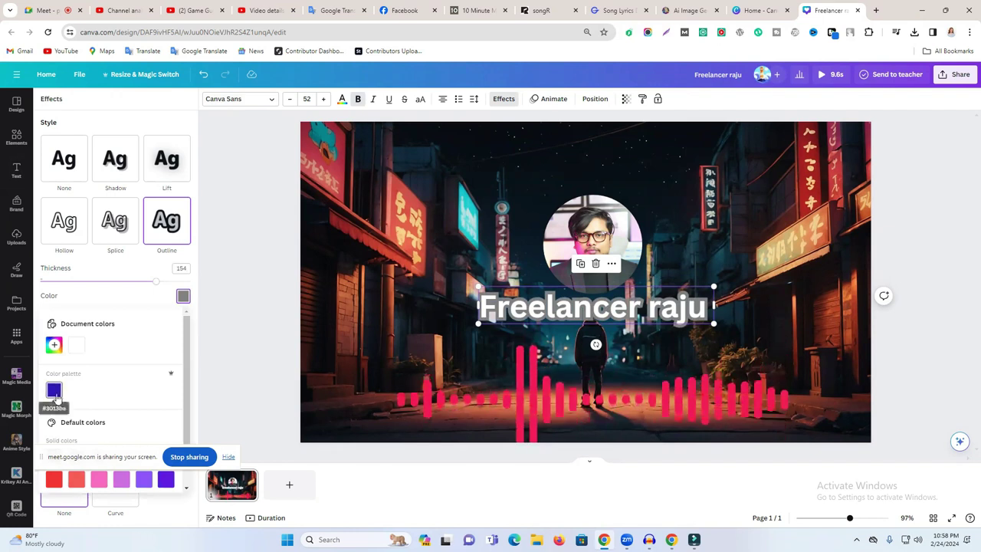
click(55, 480)
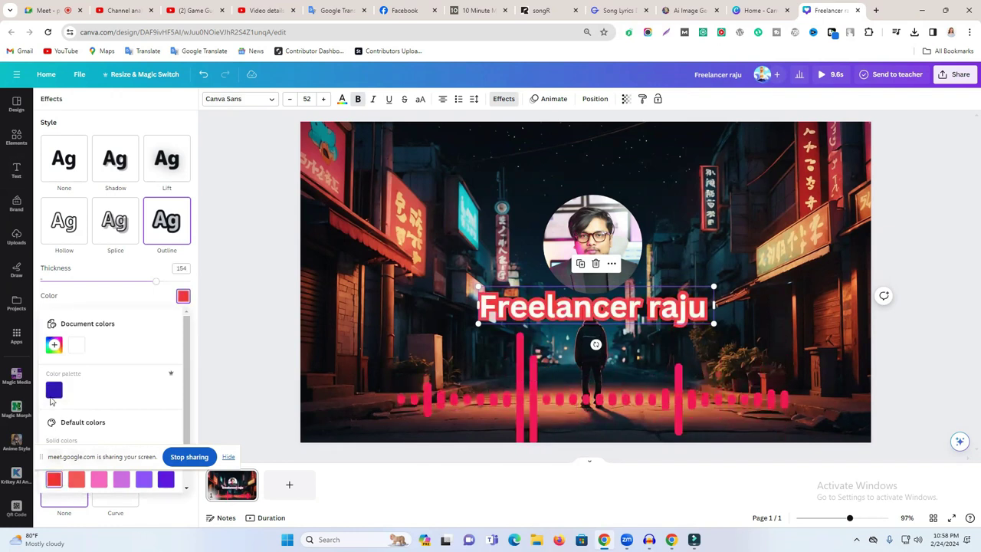
click(55, 346)
drag(151, 424, 135, 418)
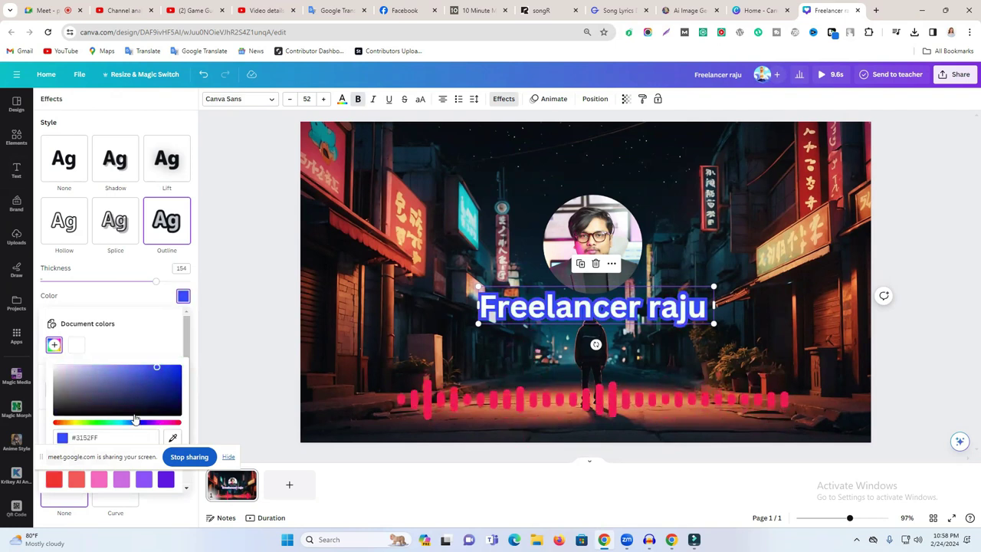
drag(659, 310, 656, 315)
- Try the Arapey, Architype Aubette and Bukhari Script fonts on the name heading, and nudge the heading slightly down
click(238, 99)
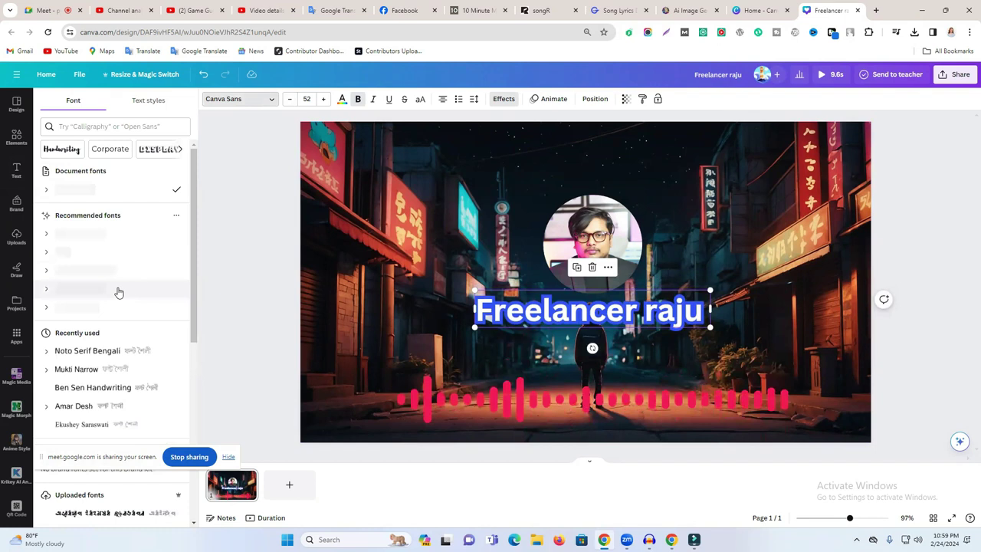
scroll(132, 337, down, 10)
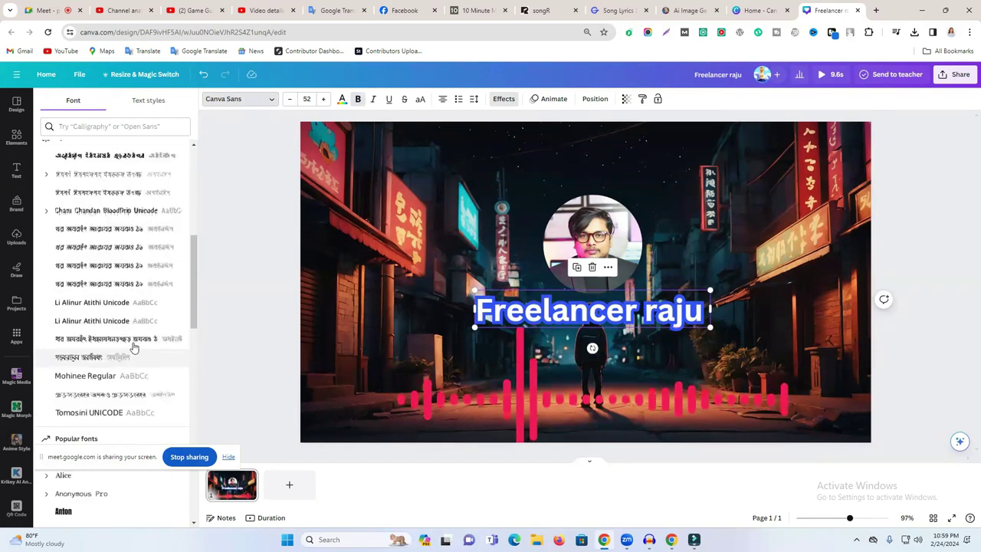
scroll(132, 347, down, 3)
click(94, 358)
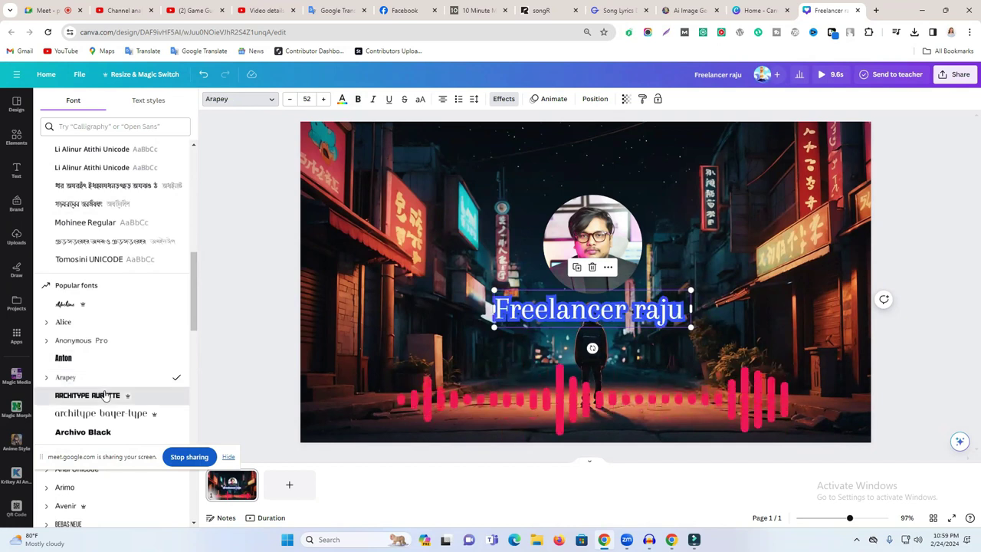
click(106, 394)
mouse_move(663, 316)
mouse_down()
mouse_move(659, 162)
mouse_move(659, 317)
mouse_up()
scroll(115, 332, down, 5)
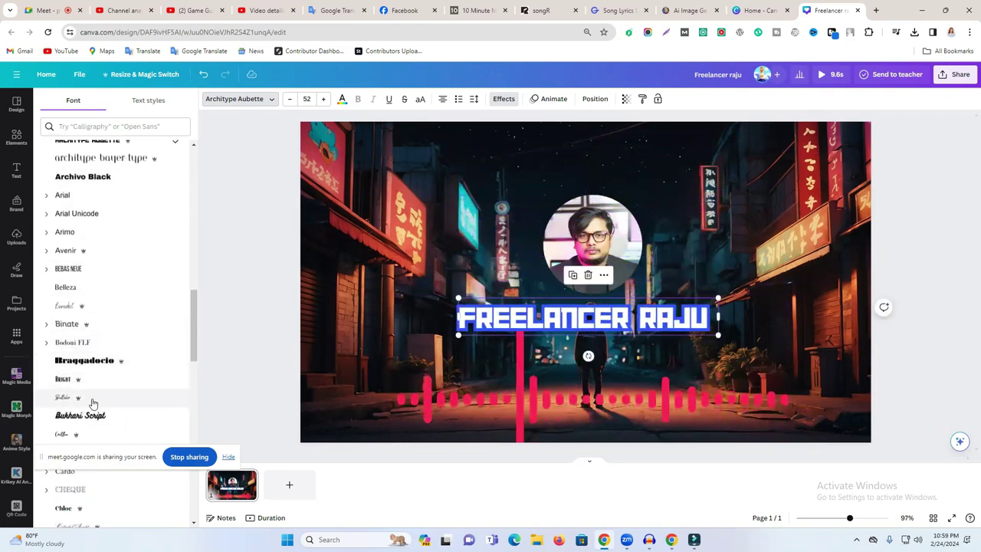
click(92, 399)
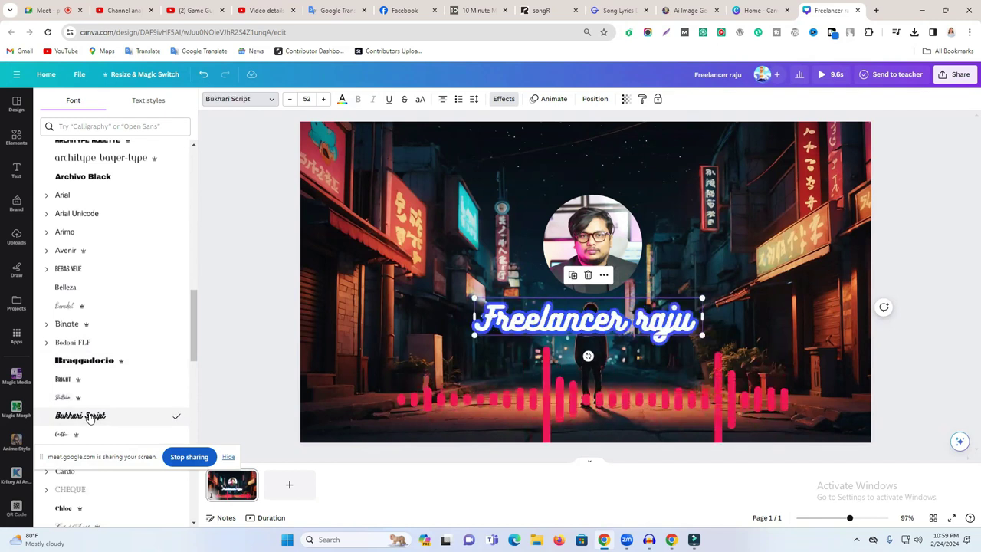
- Try the Futura Black and ITC Bauhaus fonts on the name heading, and nudge it back up slightly
scroll(95, 410, down, 7)
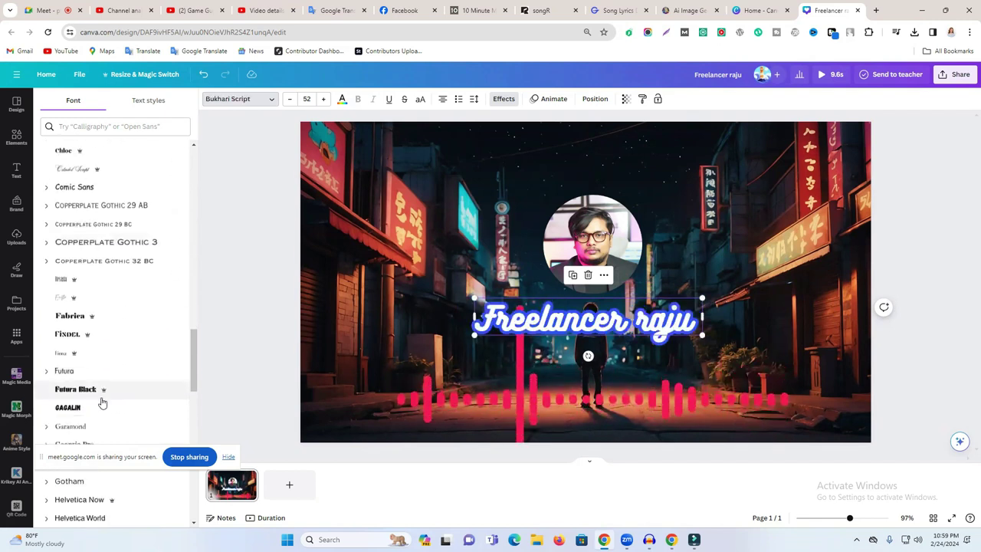
scroll(96, 393, down, 4)
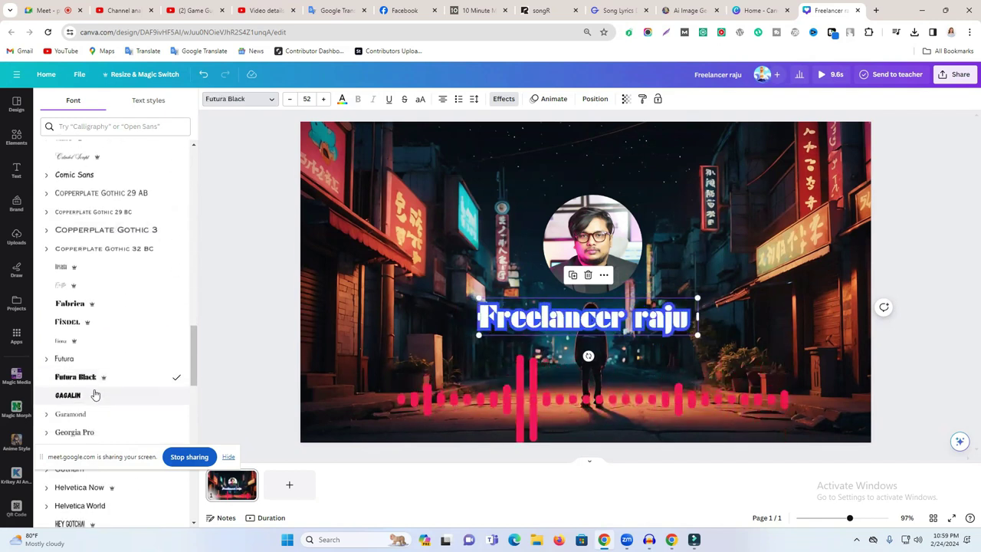
scroll(99, 392, down, 1)
click(96, 356)
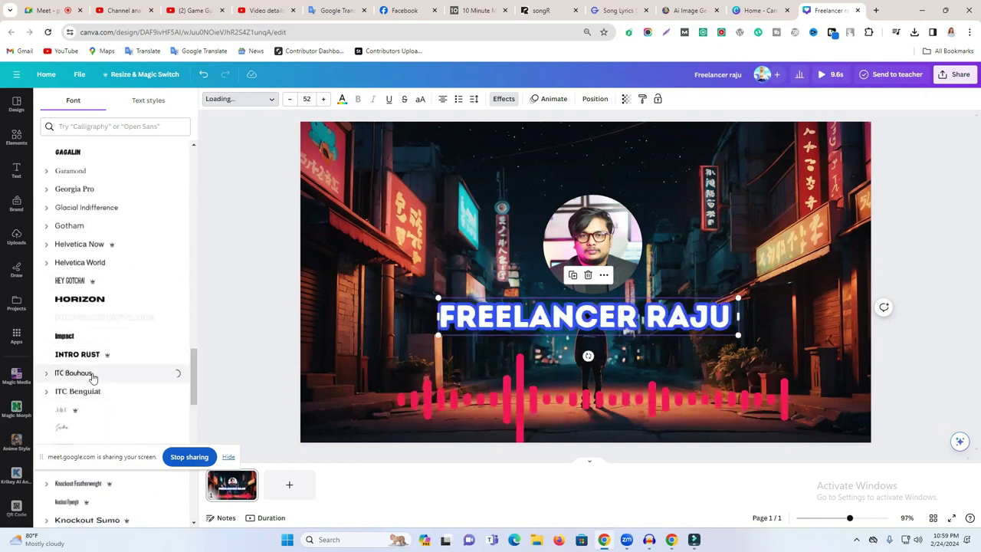
scroll(92, 376, down, 2)
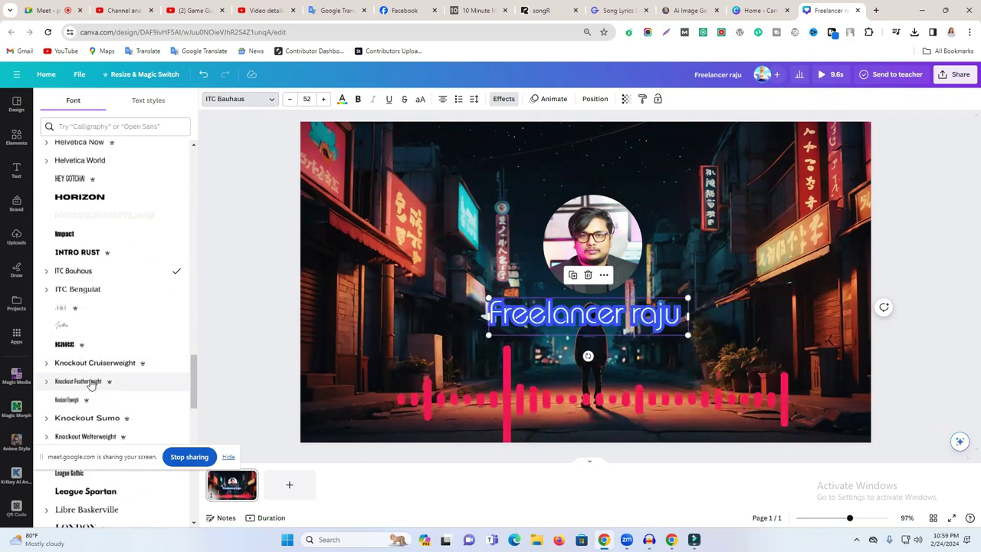
click(627, 318)
scroll(115, 368, down, 1)
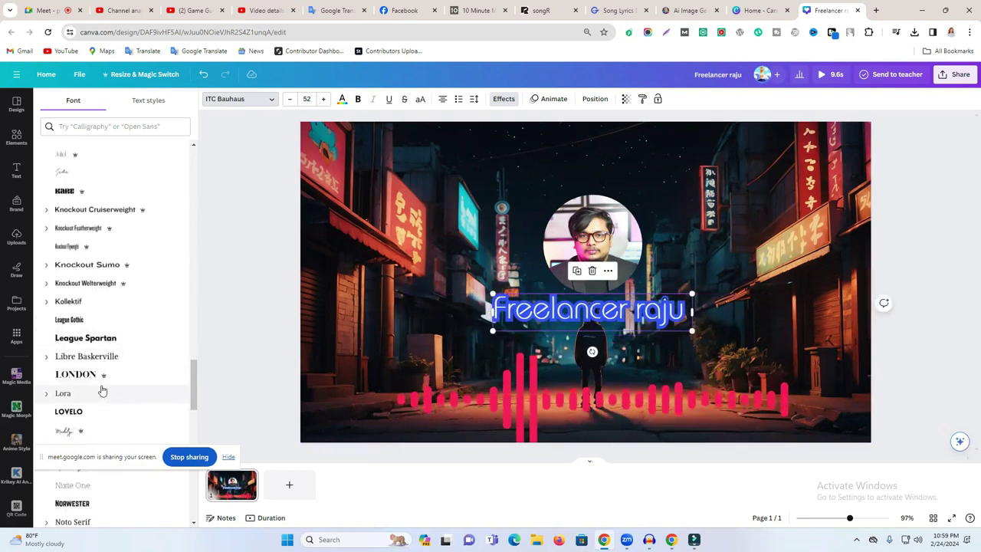
- Look through more fonts for the name heading and set it to Proxima Nova
click(90, 411)
click(80, 433)
scroll(107, 409, down, 2)
scroll(107, 408, down, 2)
click(108, 427)
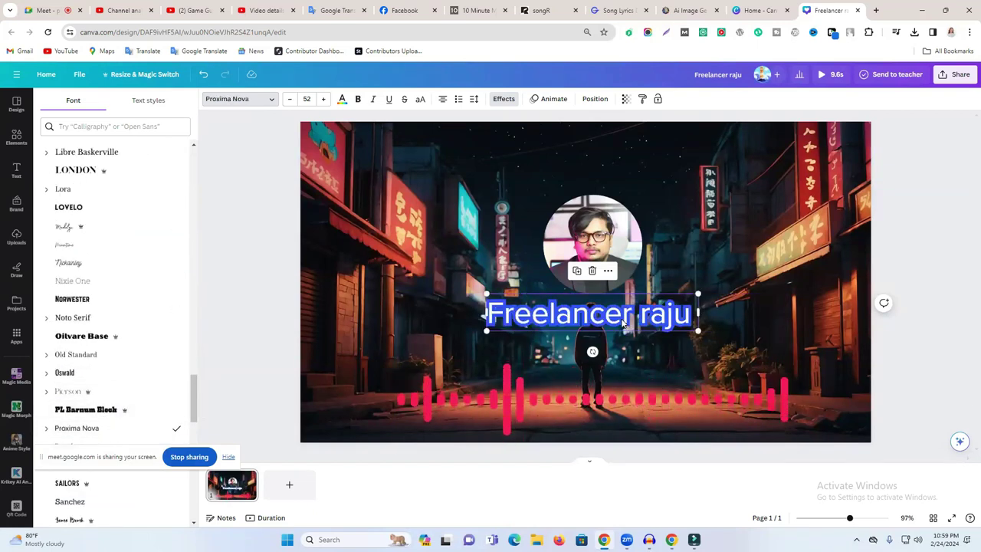
- Duplicate the name heading directly below itself and replace the copy's text with the song title "This life is for you" from the Song Lyrics tab
click(590, 267)
drag(590, 343, 586, 346)
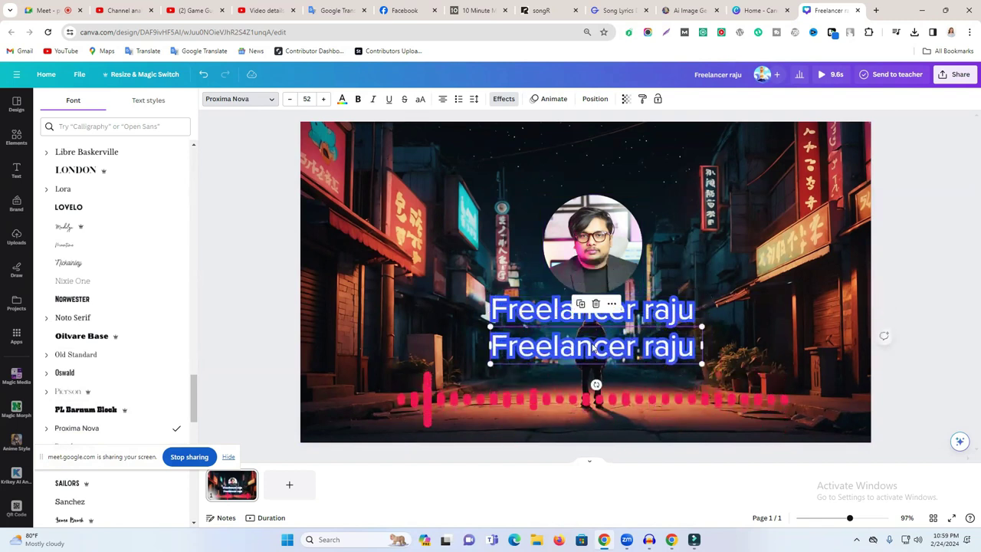
click(623, 9)
triple_click(250, 212)
key(ctrl+c)
click(828, 10)
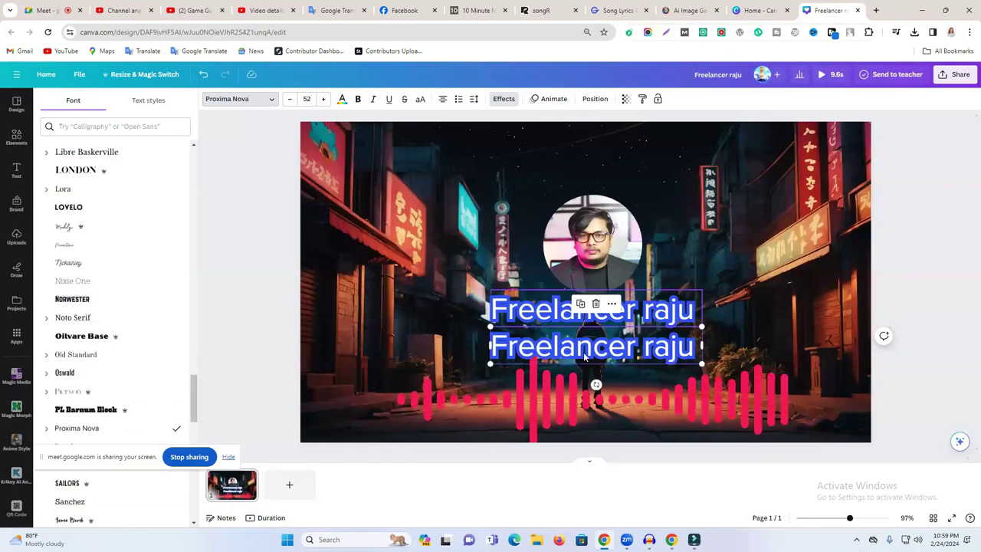
triple_click(583, 346)
key(ctrl+v)
- Set the song title line's font to Madelyn and try the near-black photo colour on its text
click(234, 96)
click(240, 99)
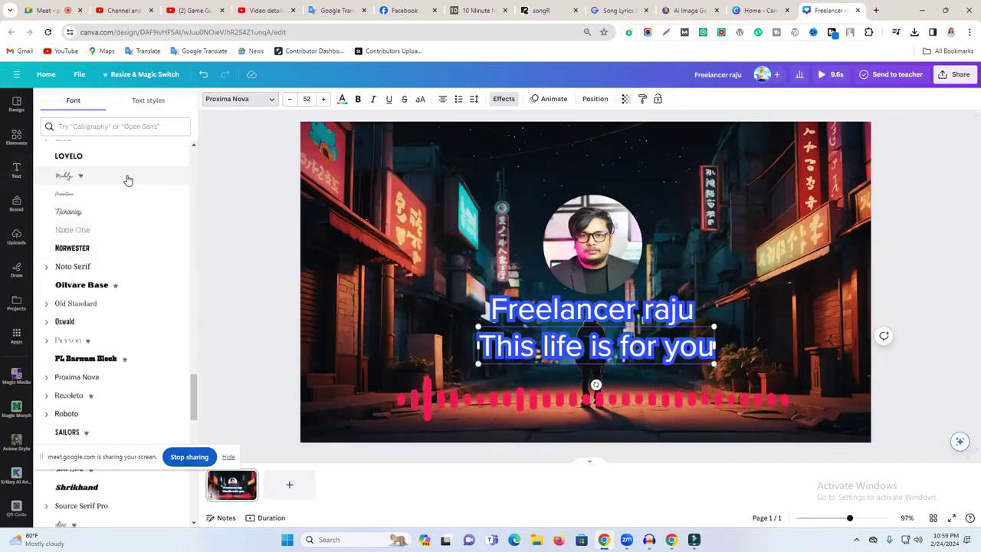
click(128, 180)
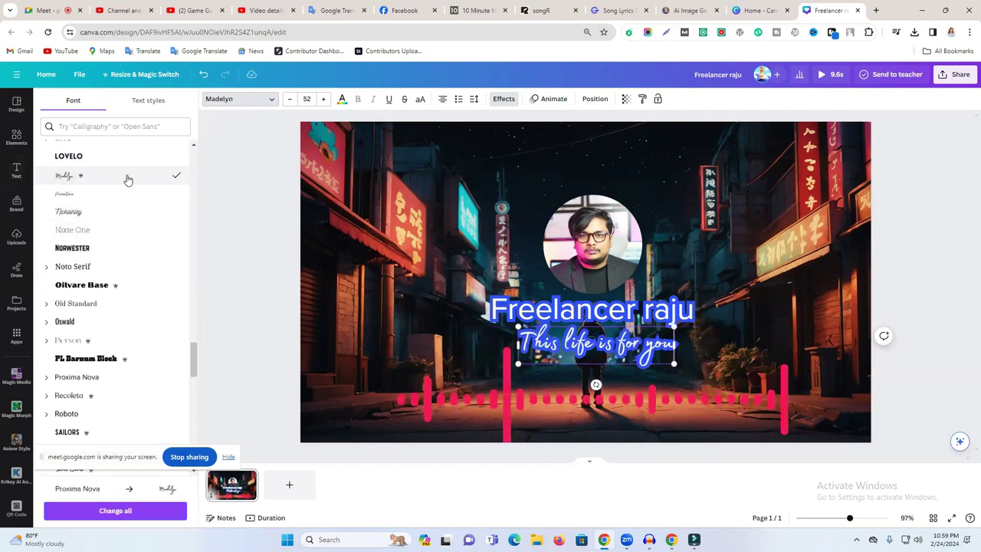
click(343, 100)
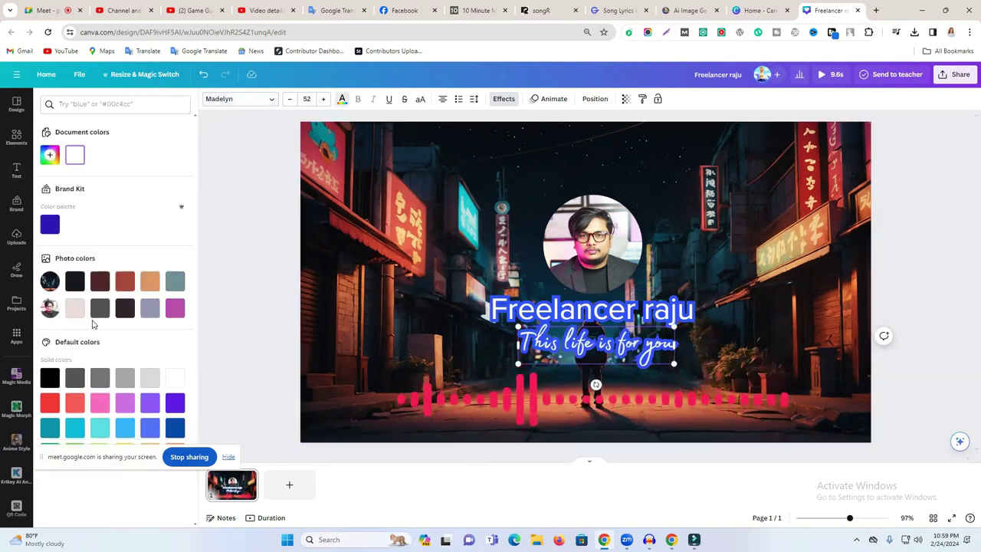
click(74, 282)
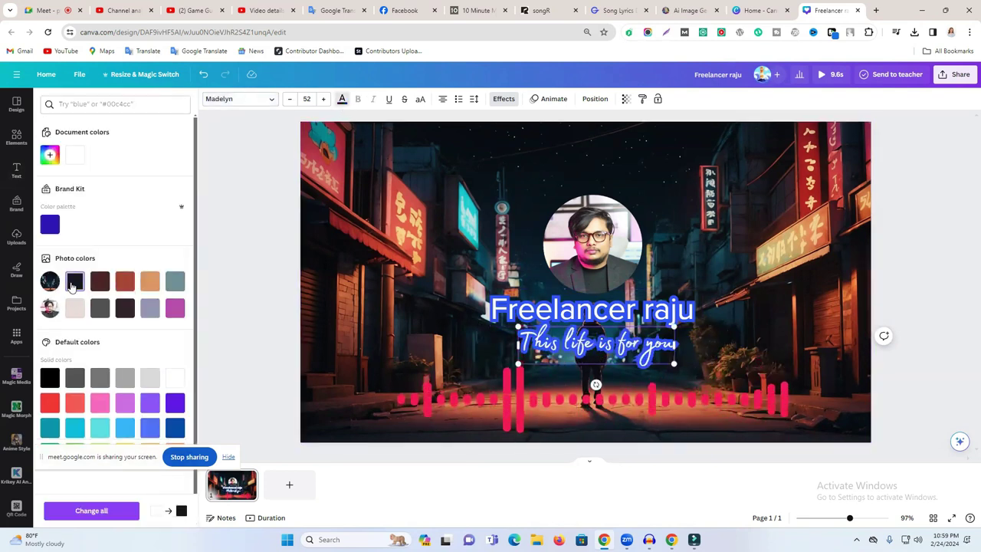
- Remove the text effect from the song title line and centre it just below the name heading
click(499, 98)
click(64, 158)
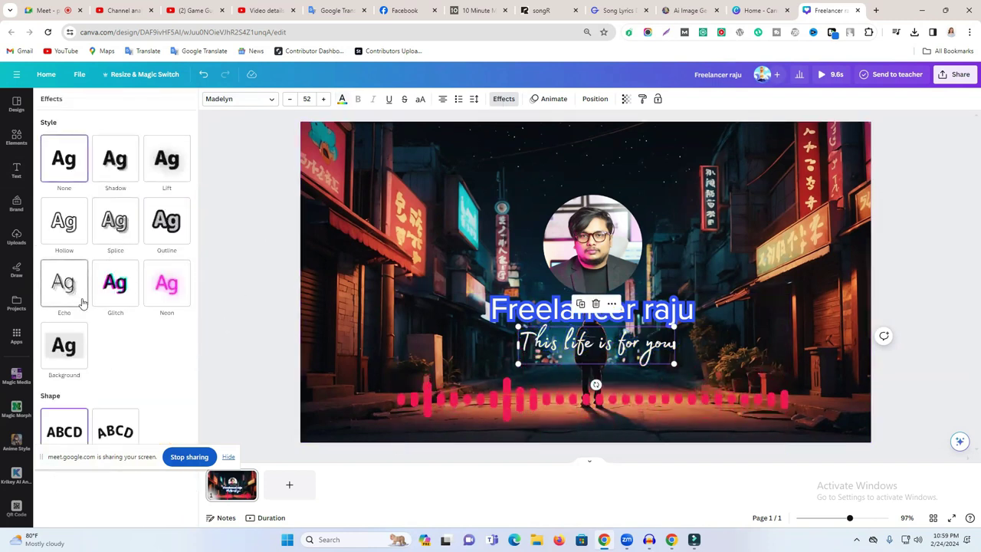
drag(597, 348, 593, 349)
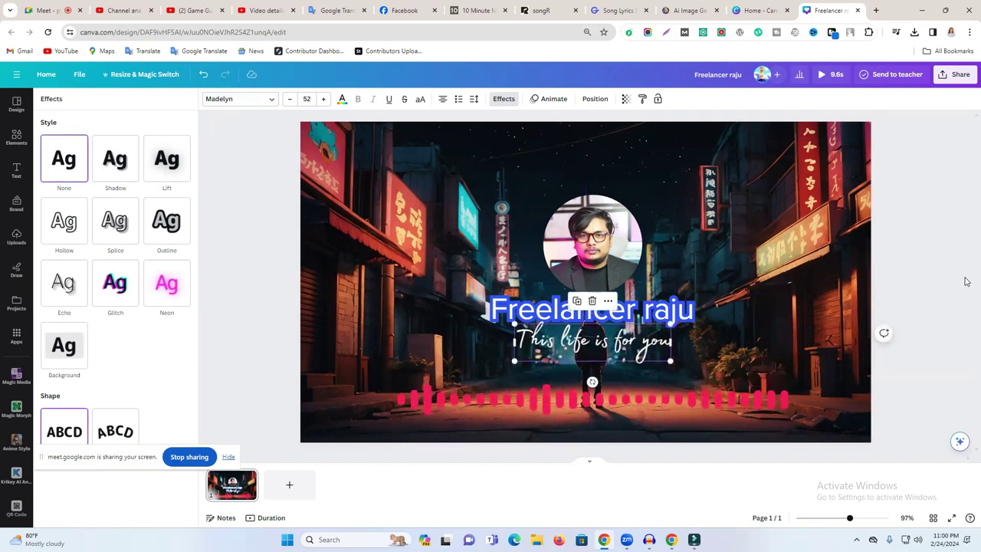
click(913, 256)
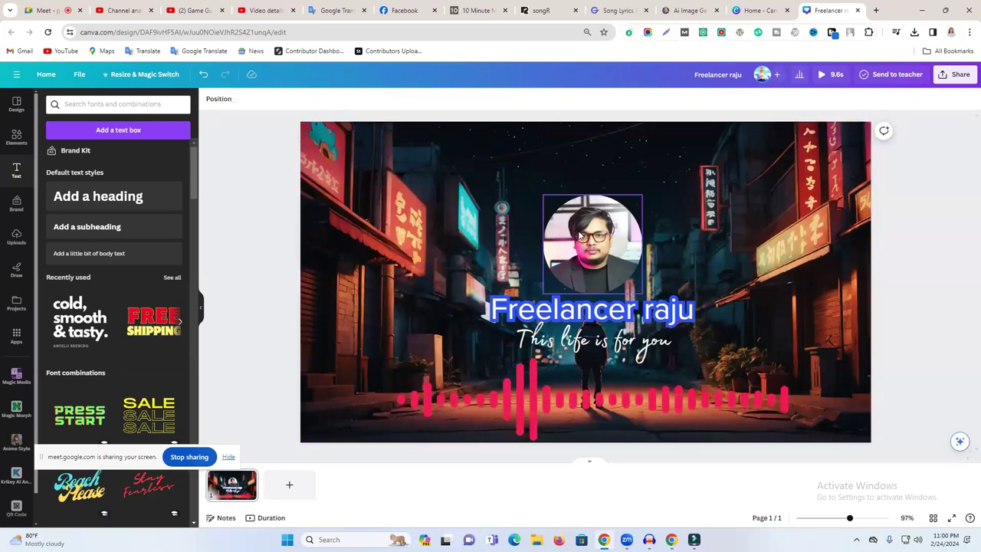
- Nudge the audio visualizer slightly down, and blur the whole background image at intensity 14
click(613, 414)
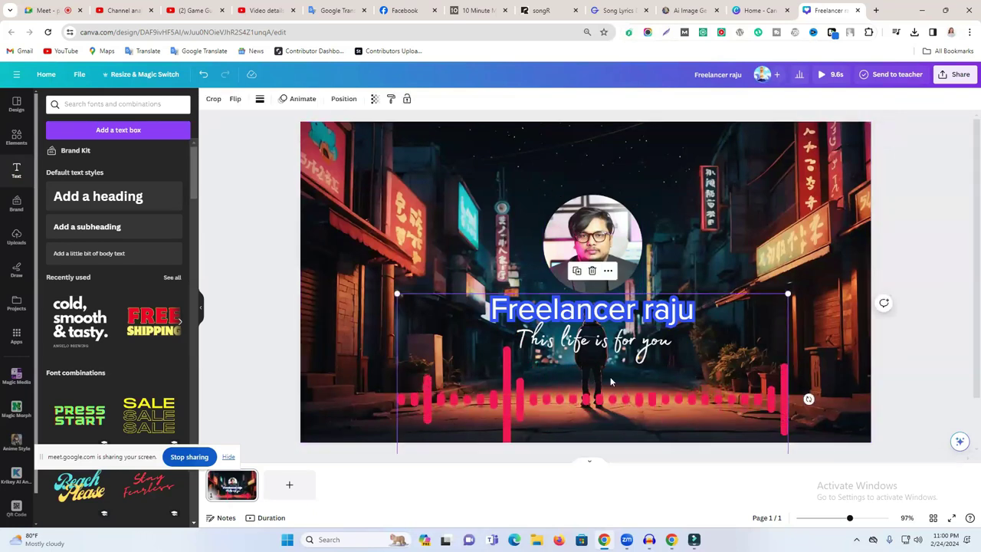
click(751, 137)
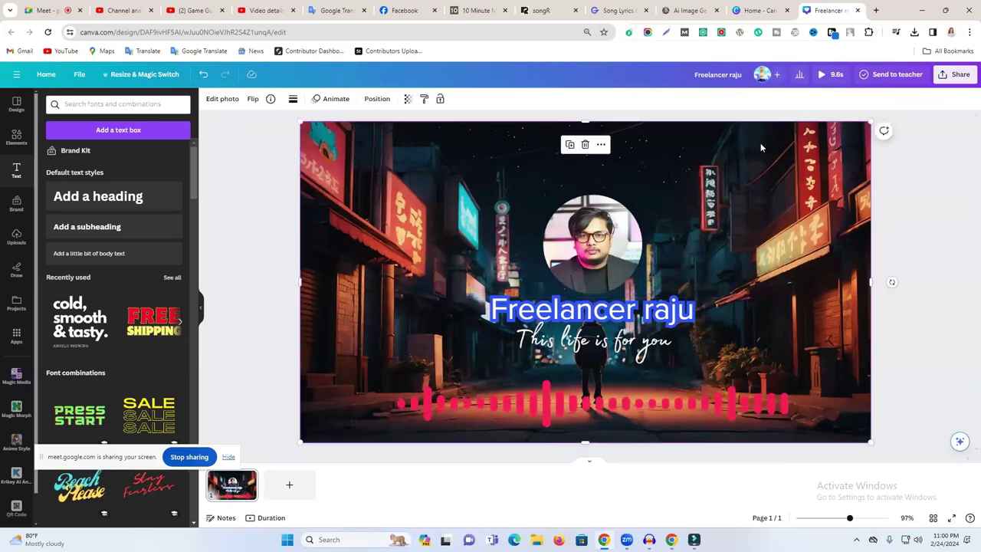
click(222, 100)
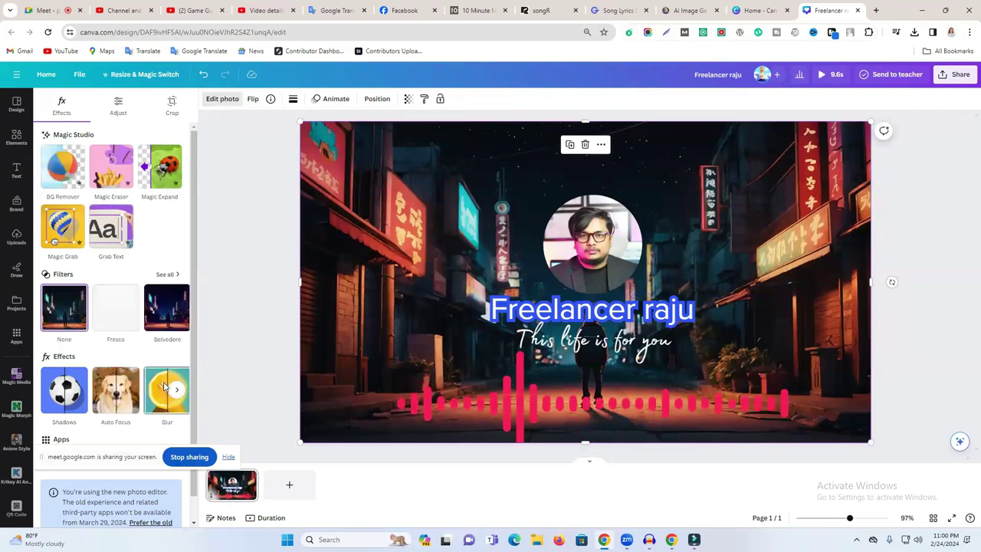
click(163, 387)
click(151, 127)
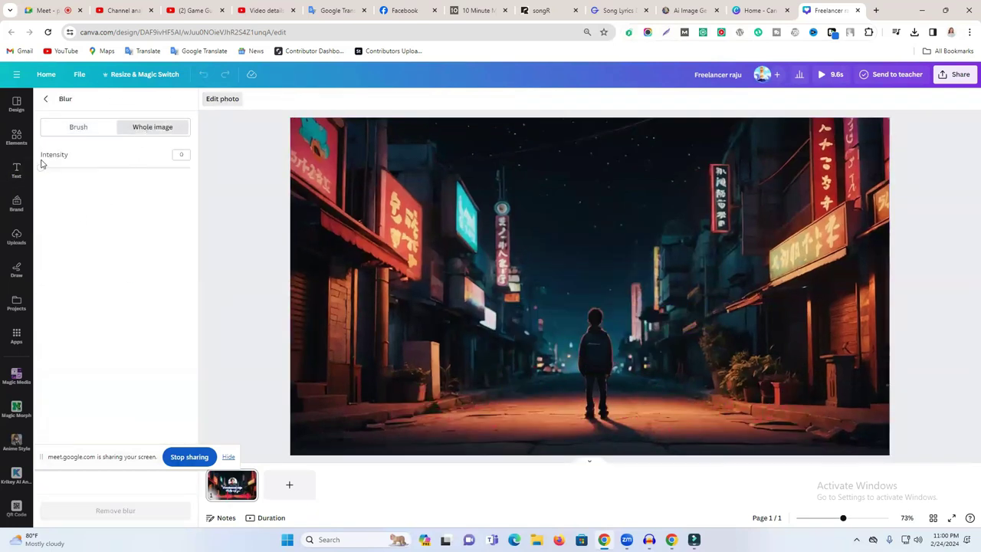
drag(48, 174, 62, 175)
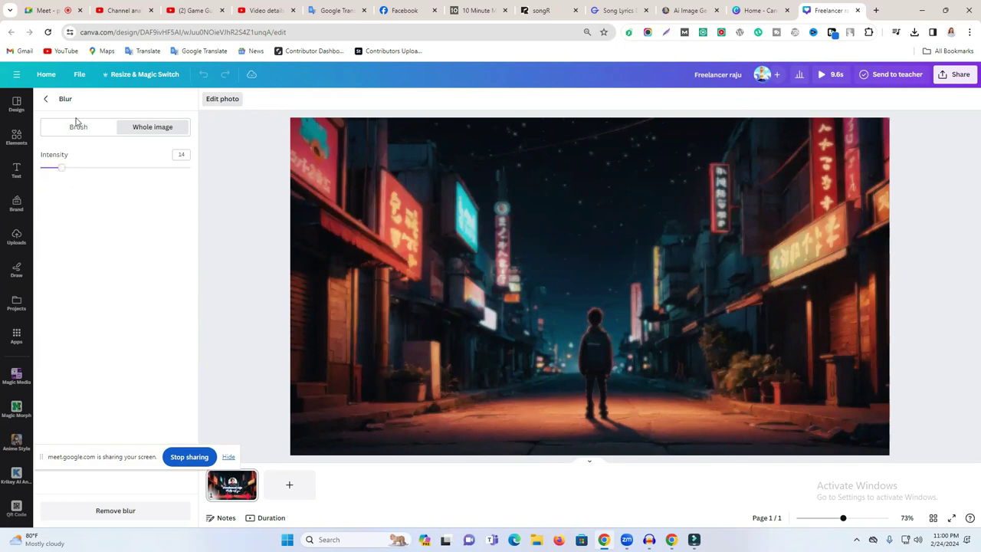
click(48, 100)
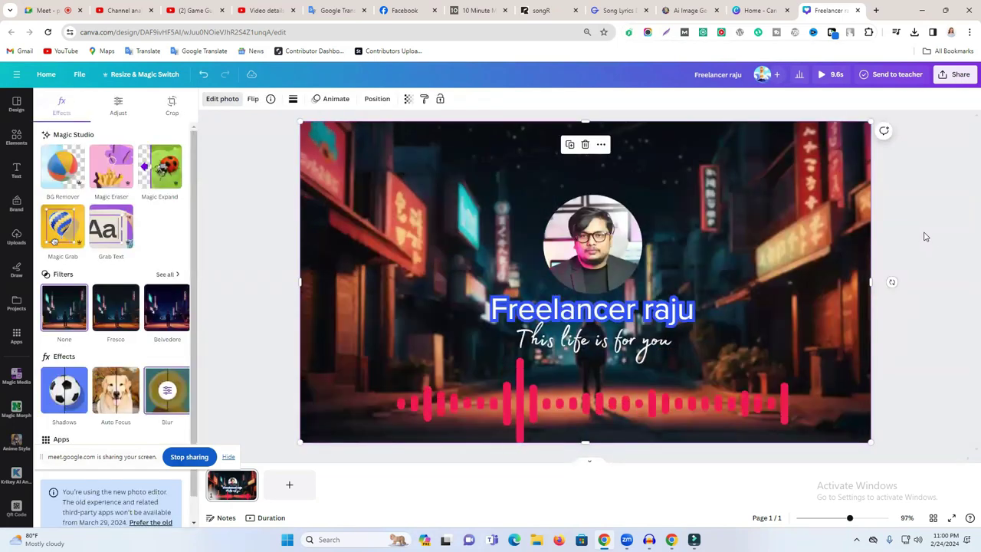
- Move the circular portrait up and raise the name heading so it is evenly spaced between portrait and song title
click(561, 257)
drag(560, 257, 560, 232)
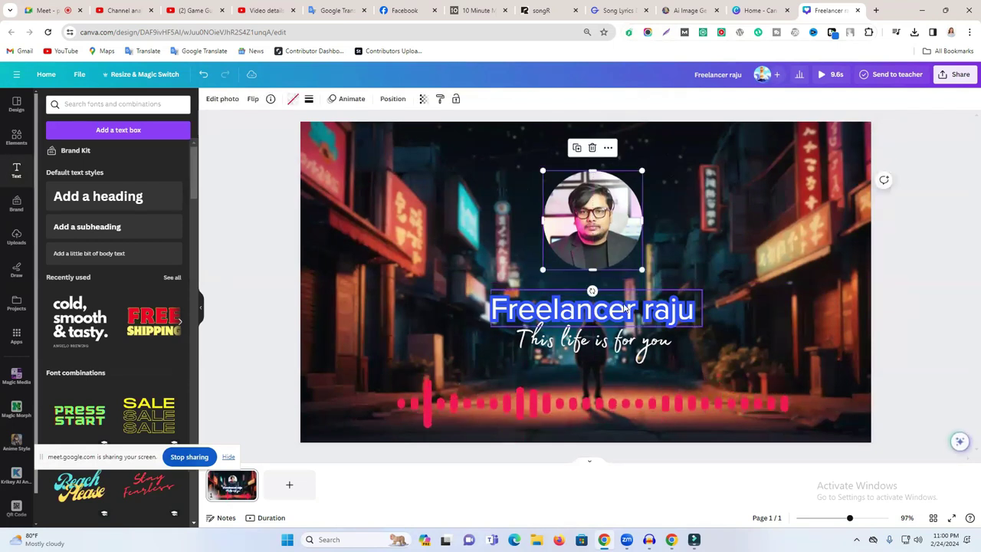
drag(623, 304, 623, 294)
click(590, 342)
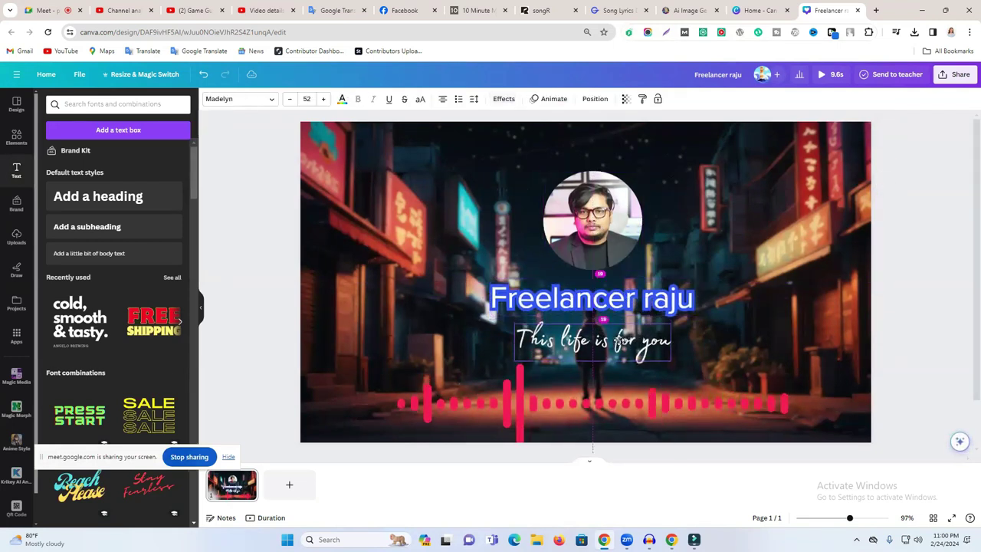
click(966, 272)
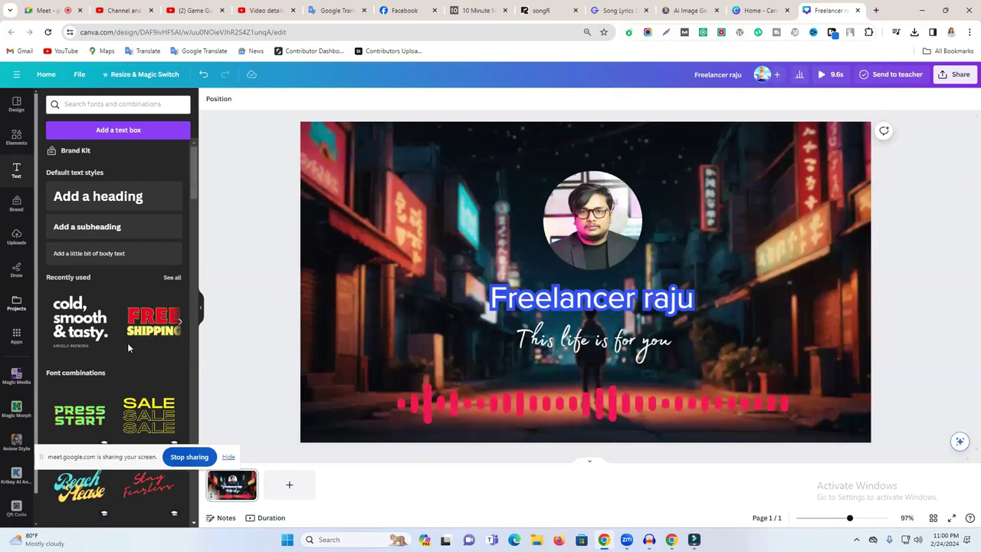
scroll(127, 342, down, 1)
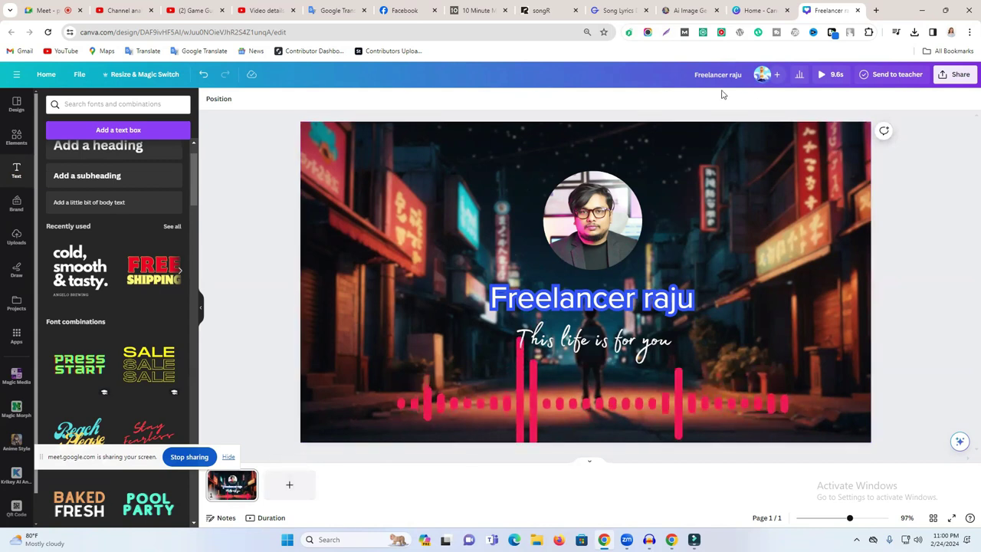
scroll(88, 249, up, 1)
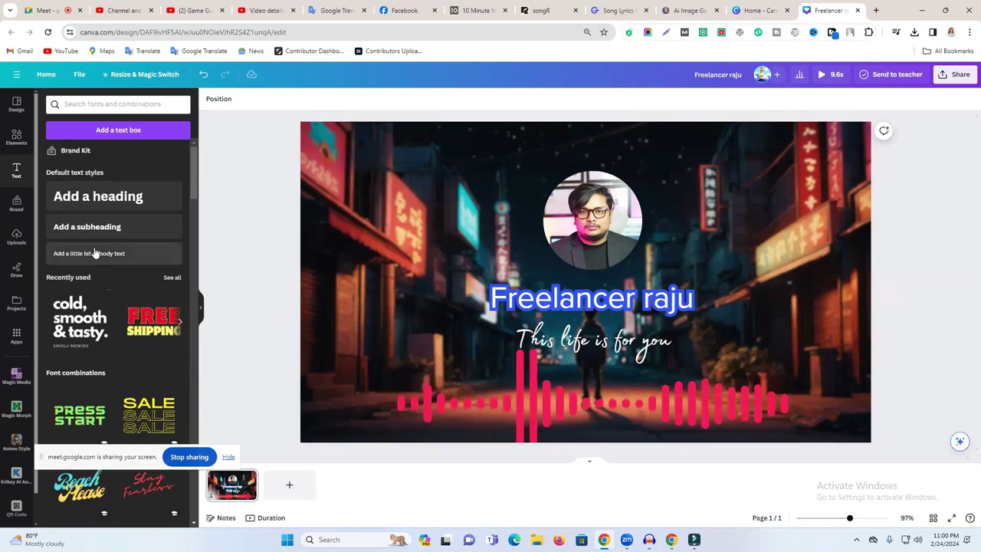
scroll(89, 247, down, 3)
scroll(17, 375, down, 1)
scroll(17, 376, up, 1)
scroll(100, 192, up, 3)
- Search the elements library for audio visualizer, shorten the search to "audio", and show only the audio results
click(106, 103)
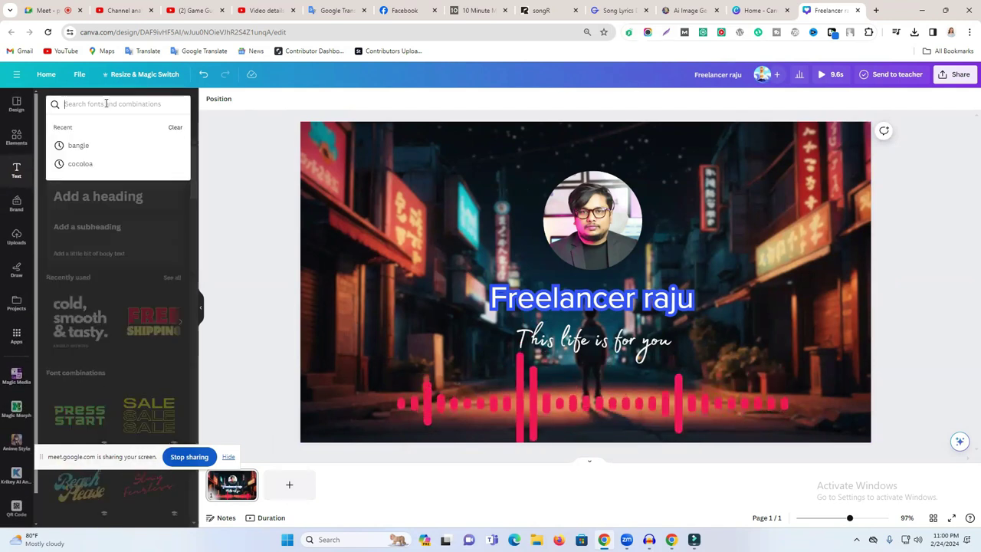
text(a)
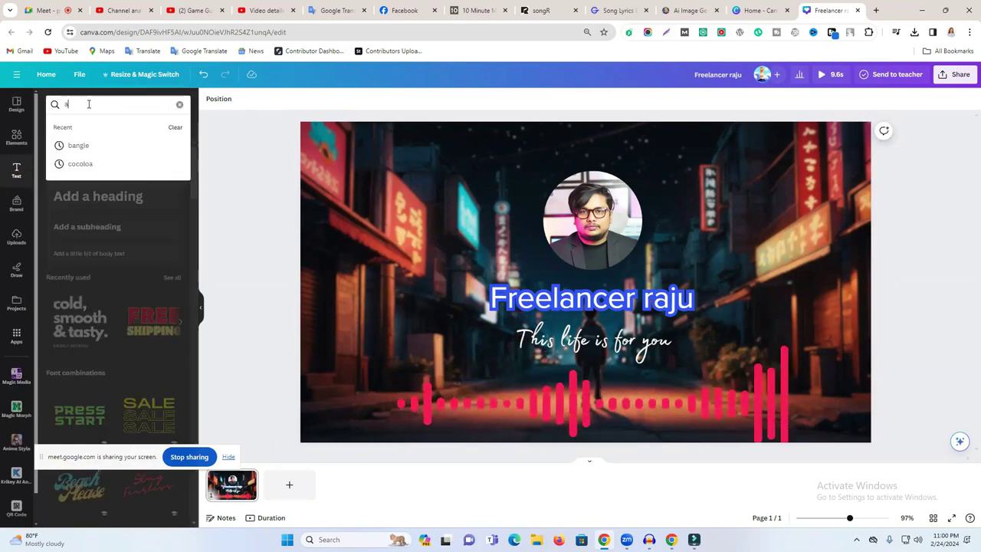
text(udio visualizer)
key(Return)
double_click(101, 105)
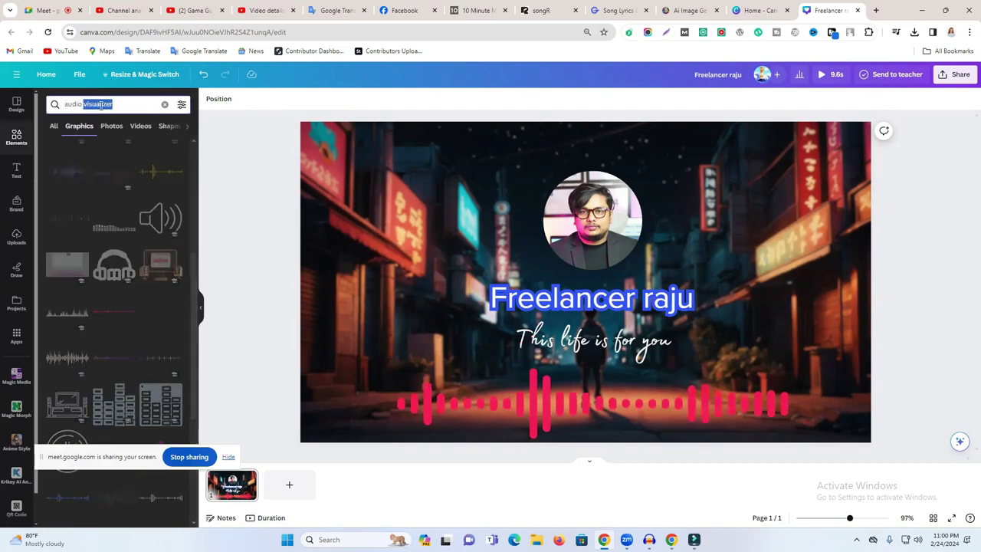
key(BackSpace)
key(Return)
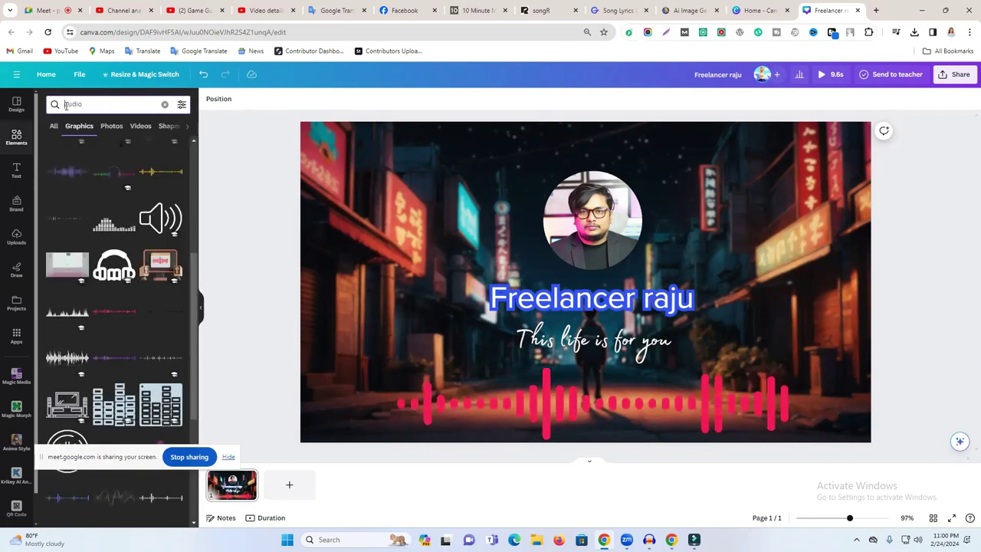
right_click(65, 106)
click(156, 166)
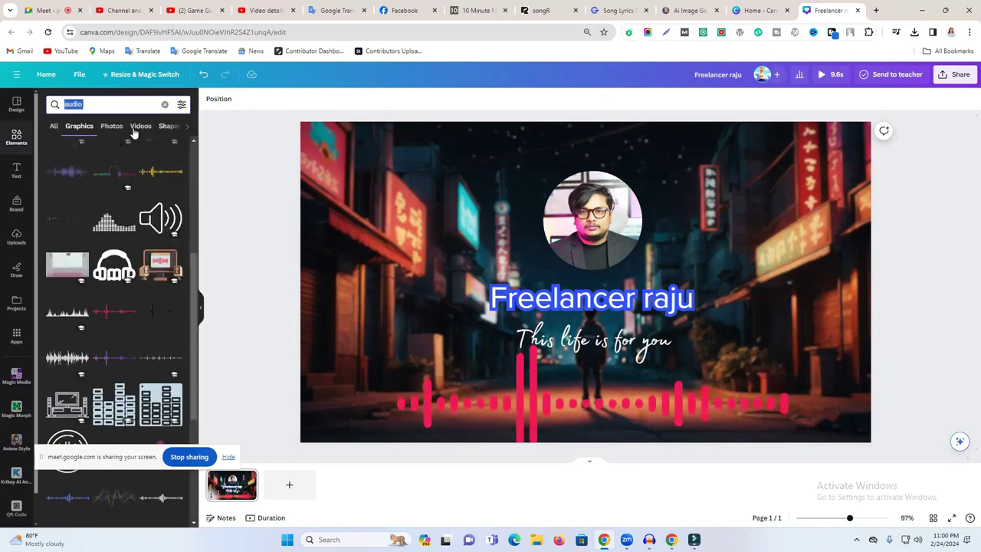
click(188, 131)
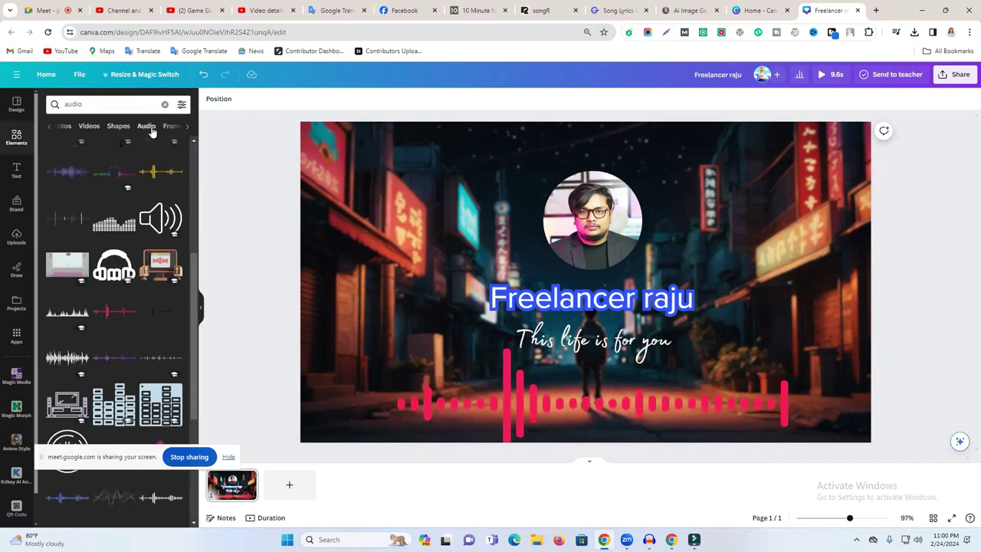
click(150, 129)
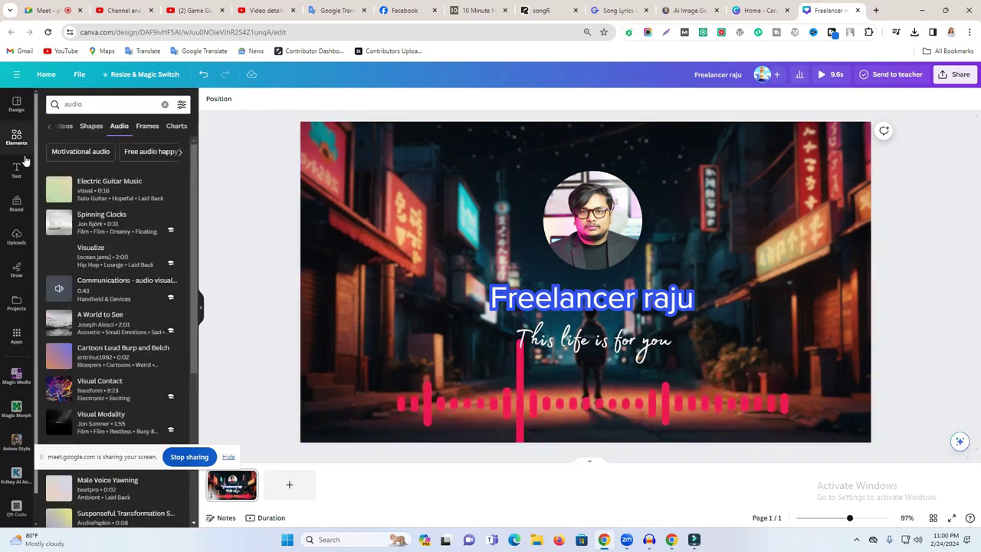
- Upload the song file "Verse 1__Feeling alive," from Downloads and add it to the design as an audio track
click(17, 239)
click(107, 125)
click(168, 128)
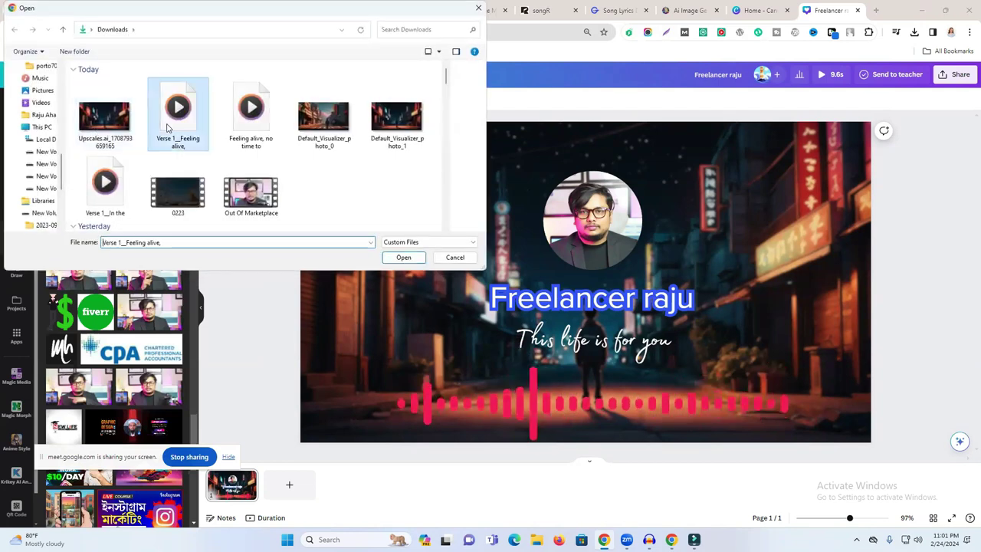
click(401, 257)
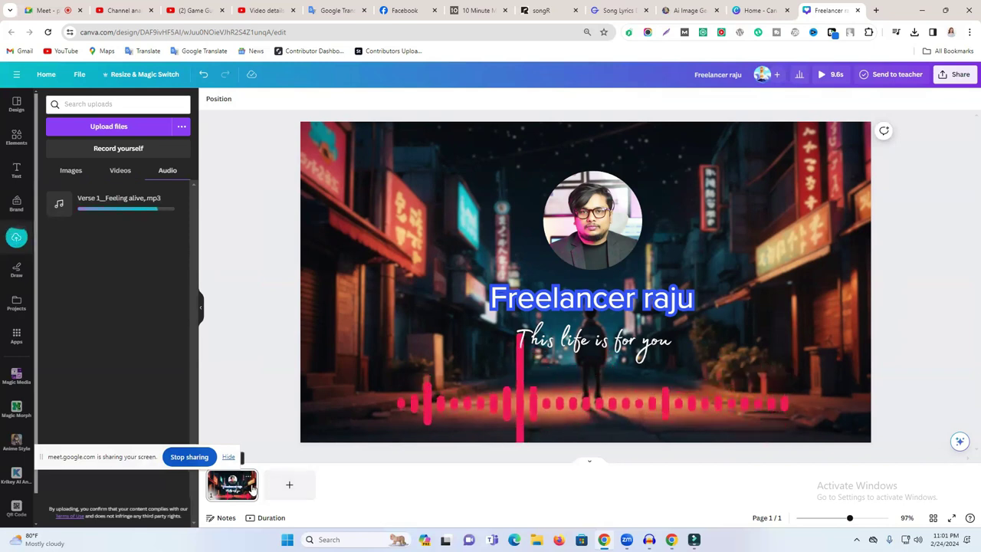
click(115, 203)
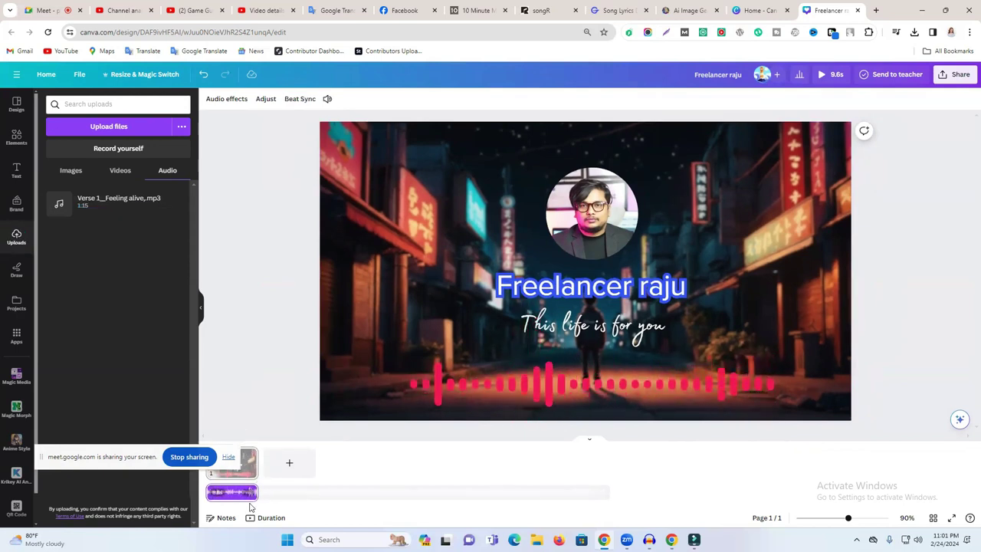
- Play the full-screen preview of the design with its song, and close the preview
click(828, 79)
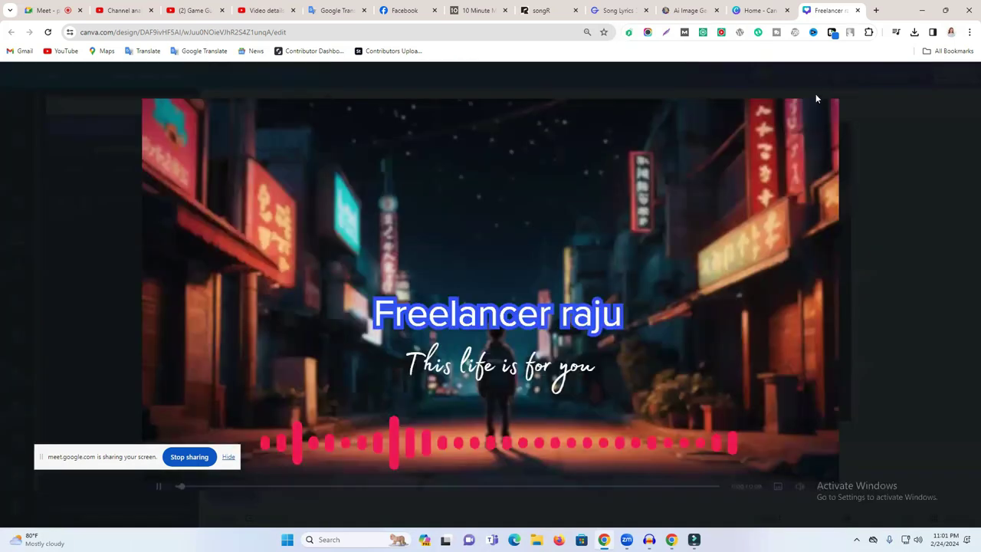
click(824, 479)
key(Escape)
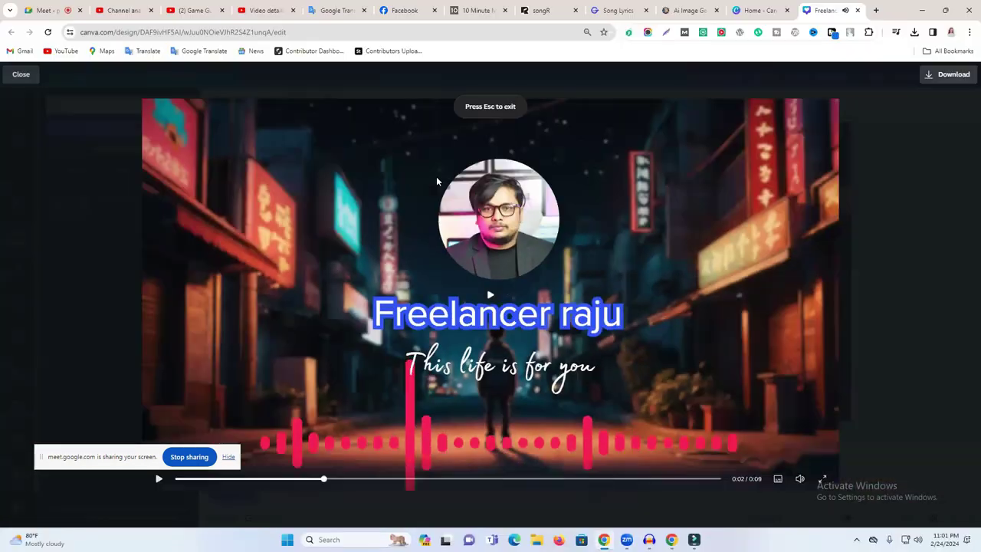
click(23, 76)
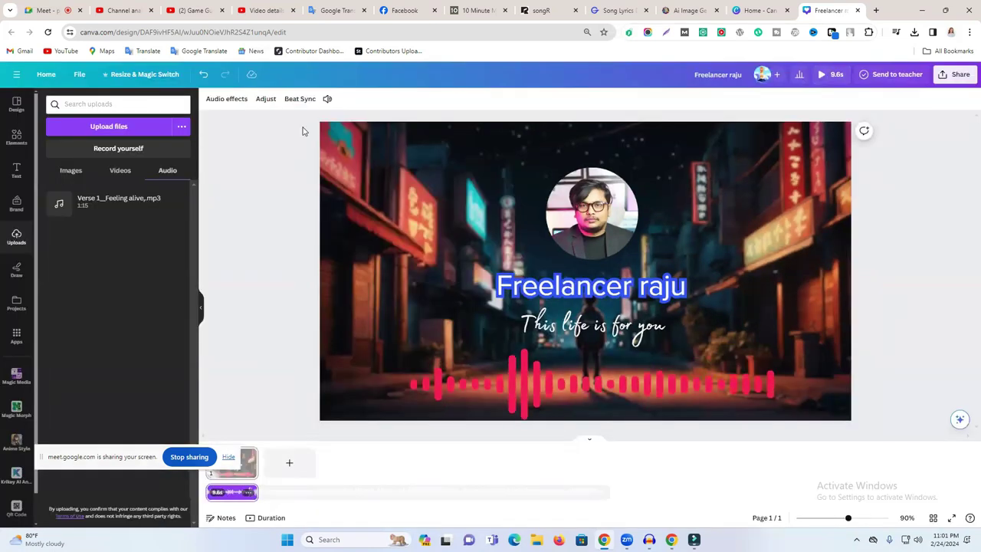
- View the fade settings of the audio track and play the design once more
click(232, 100)
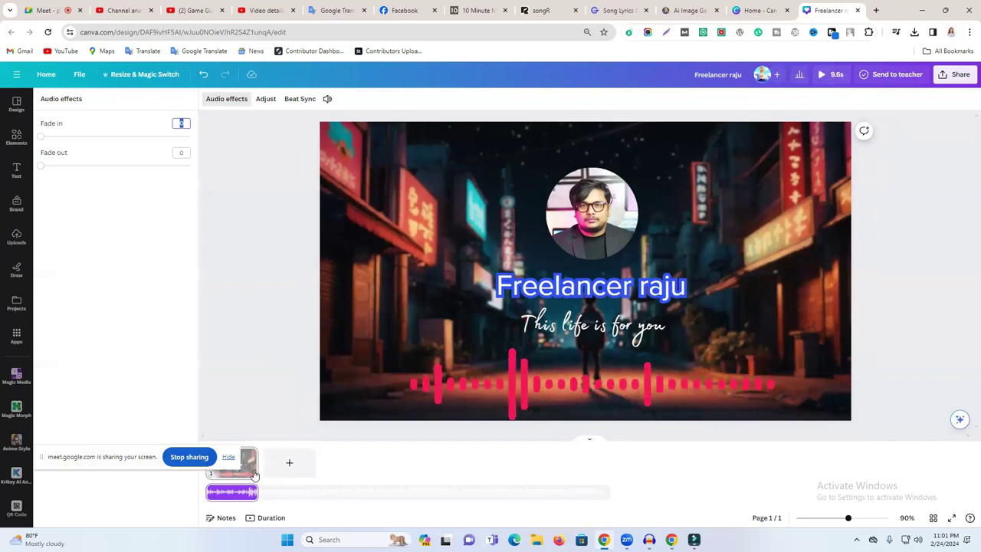
drag(255, 466, 233, 345)
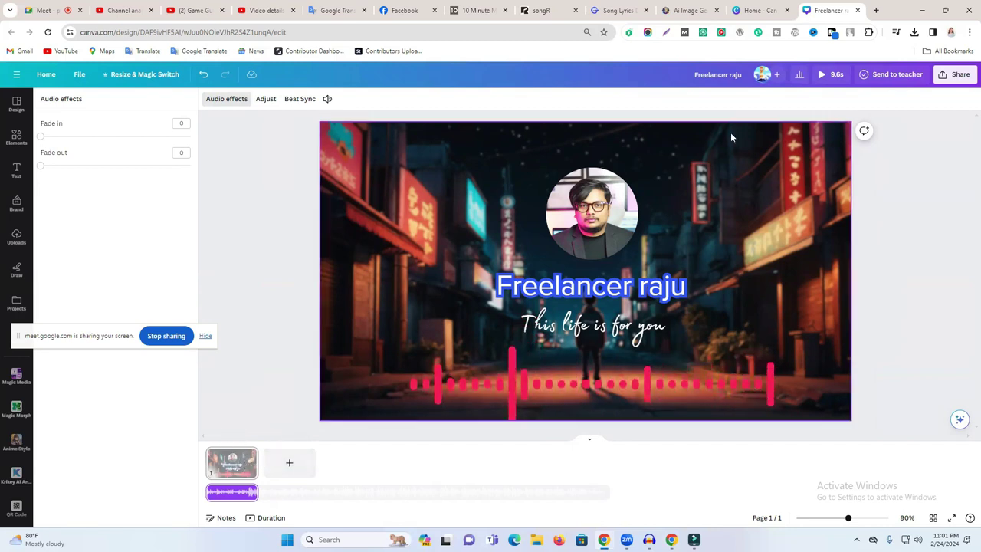
click(825, 74)
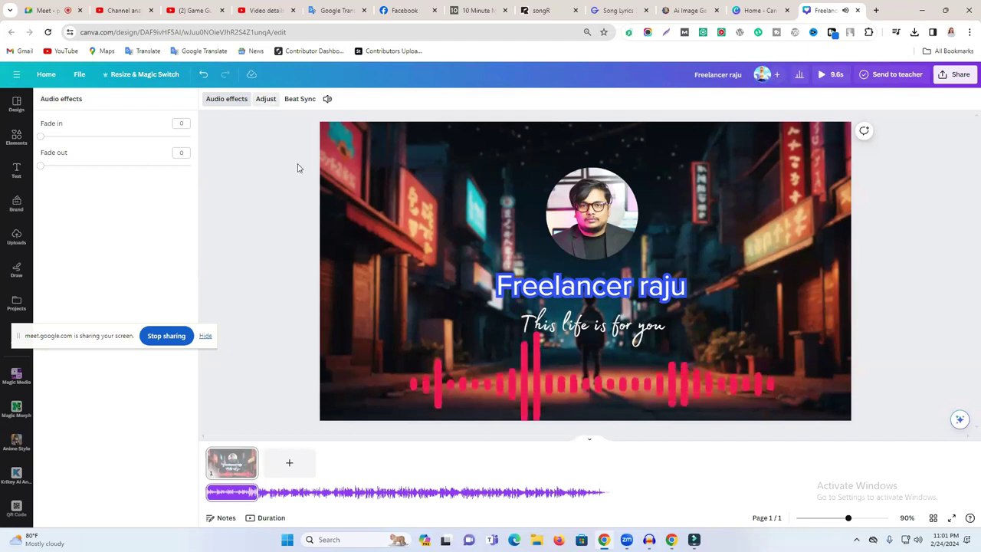
click(275, 463)
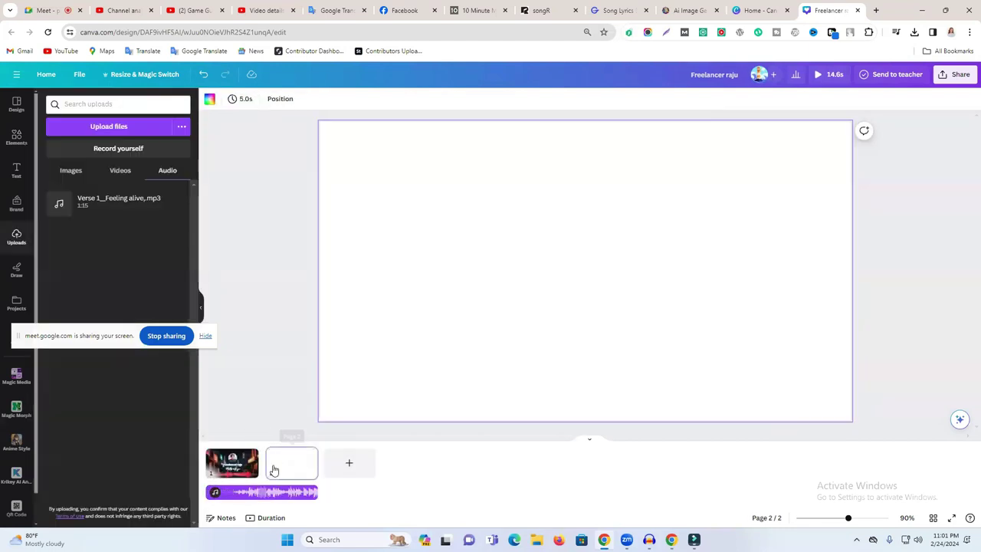
click(308, 456)
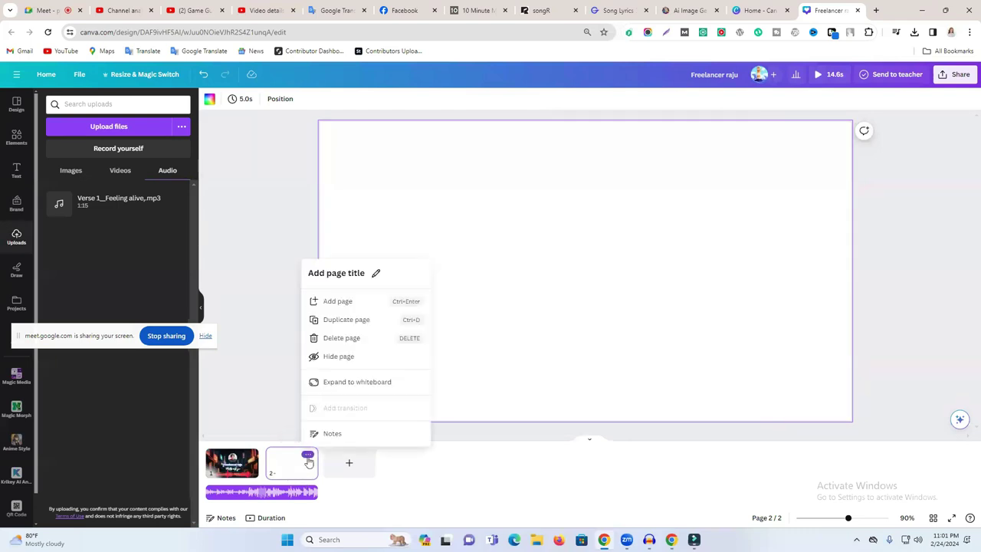
click(340, 338)
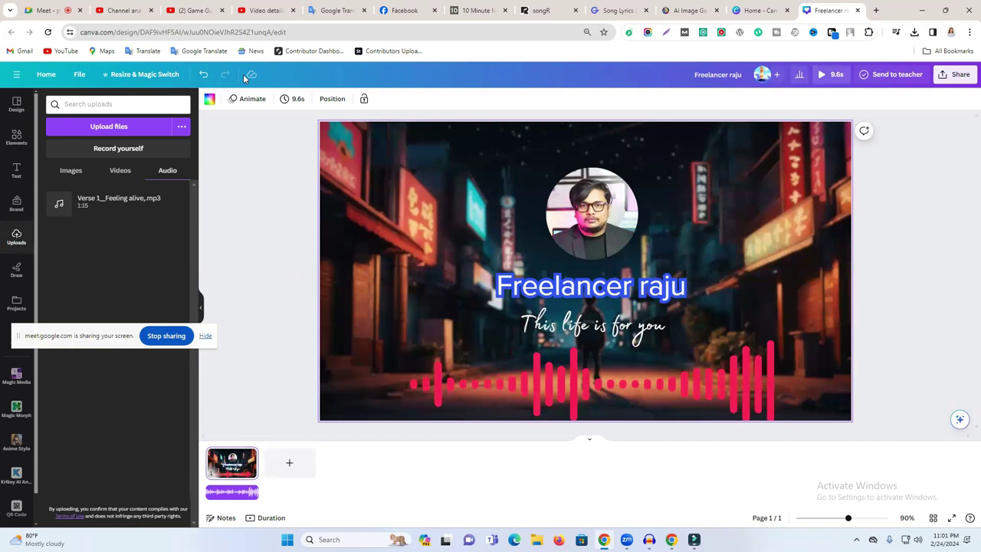
- Set the page's timing to 30.0 seconds and delete the song's audio track from the timeline
click(293, 98)
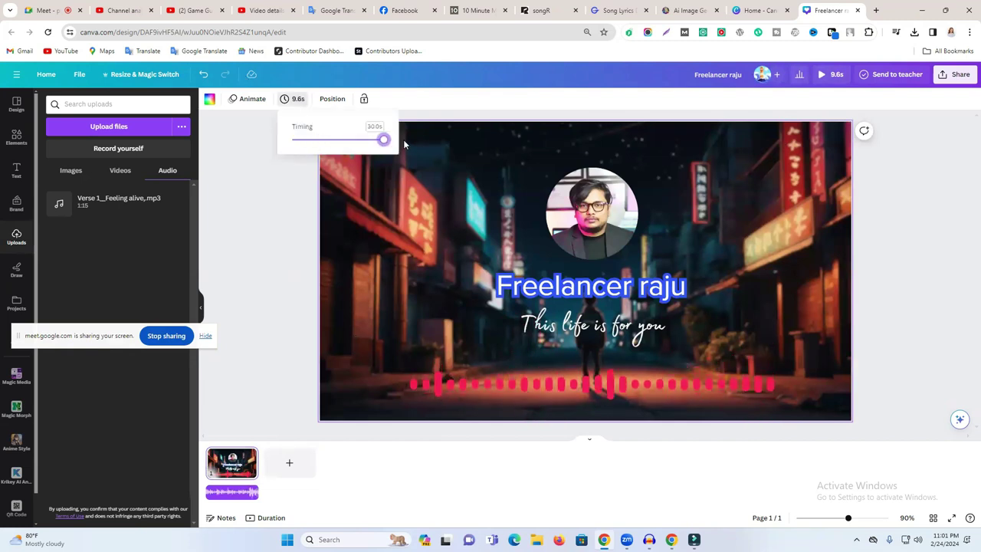
drag(403, 139, 400, 141)
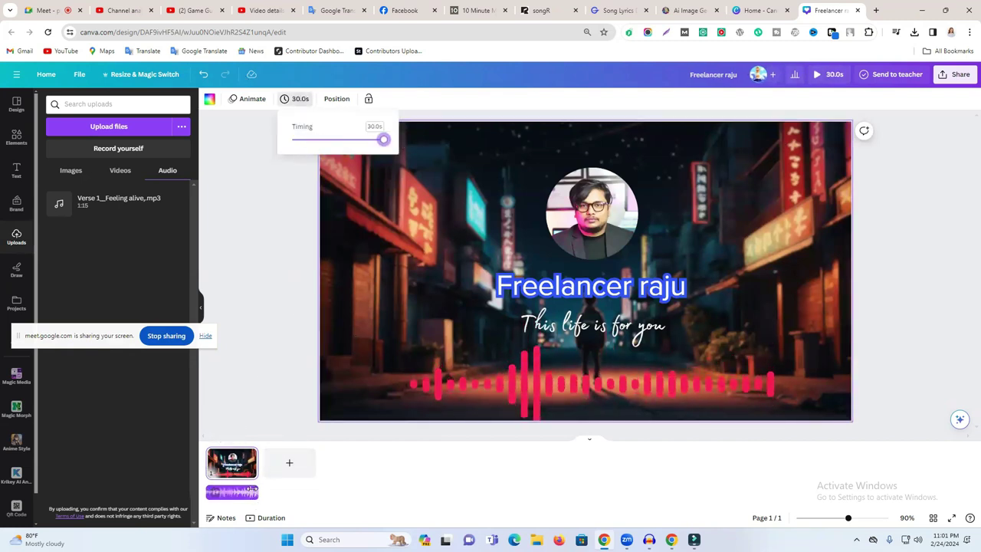
click(250, 490)
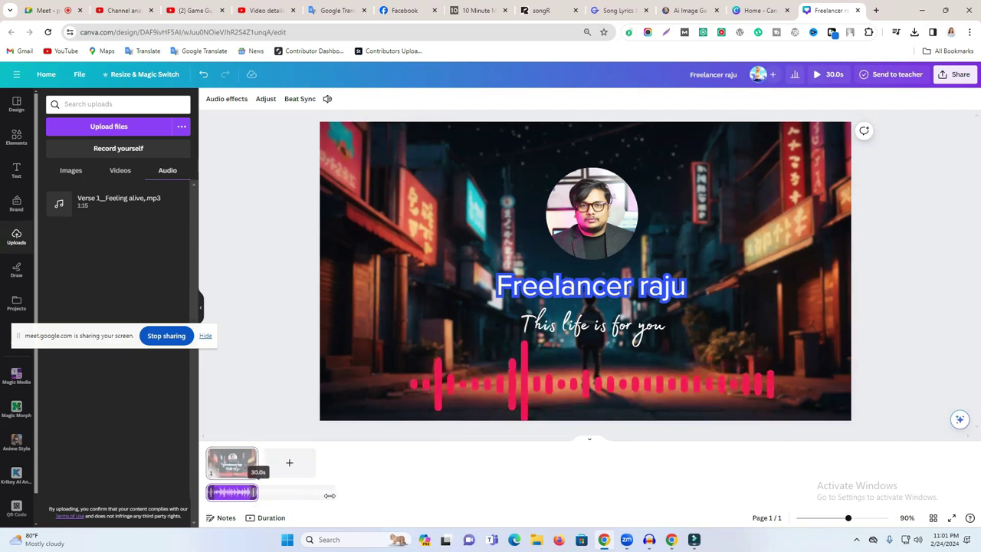
click(255, 465)
click(234, 491)
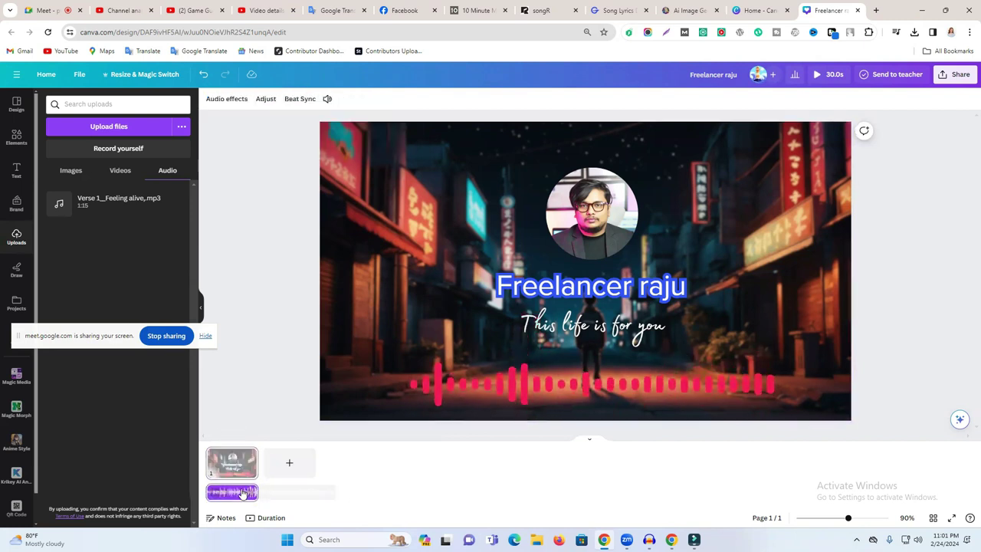
key(Delete)
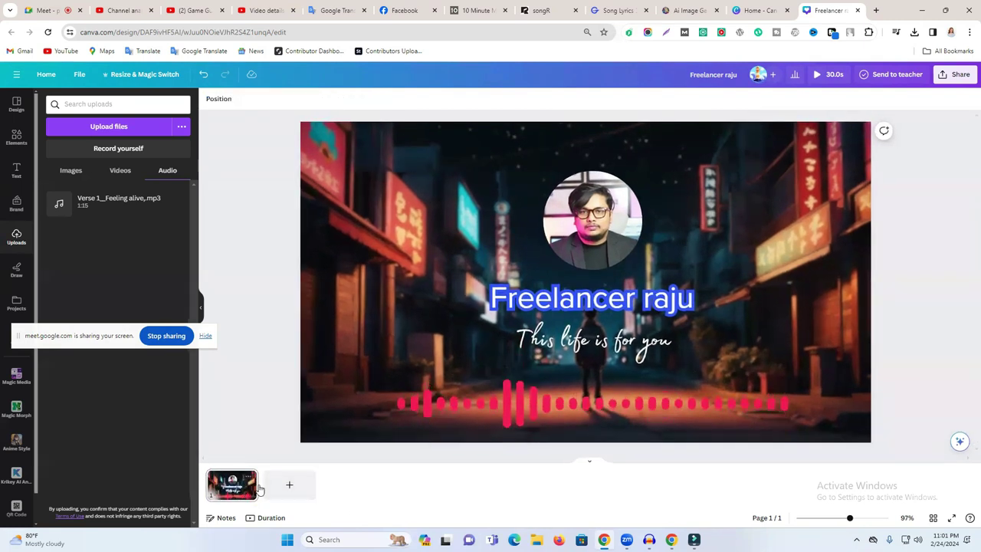
- Try to set the page's timing to 60 seconds
click(264, 126)
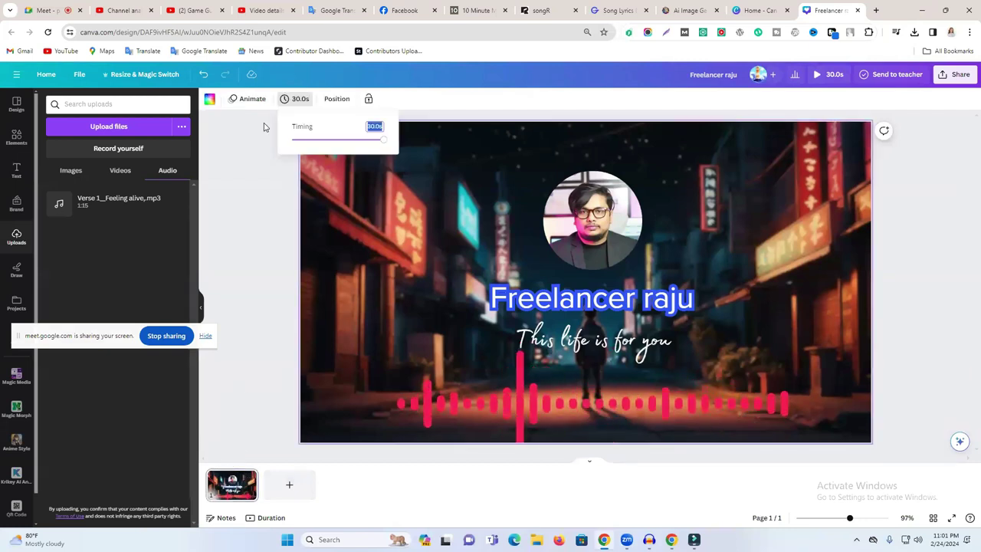
click(367, 126)
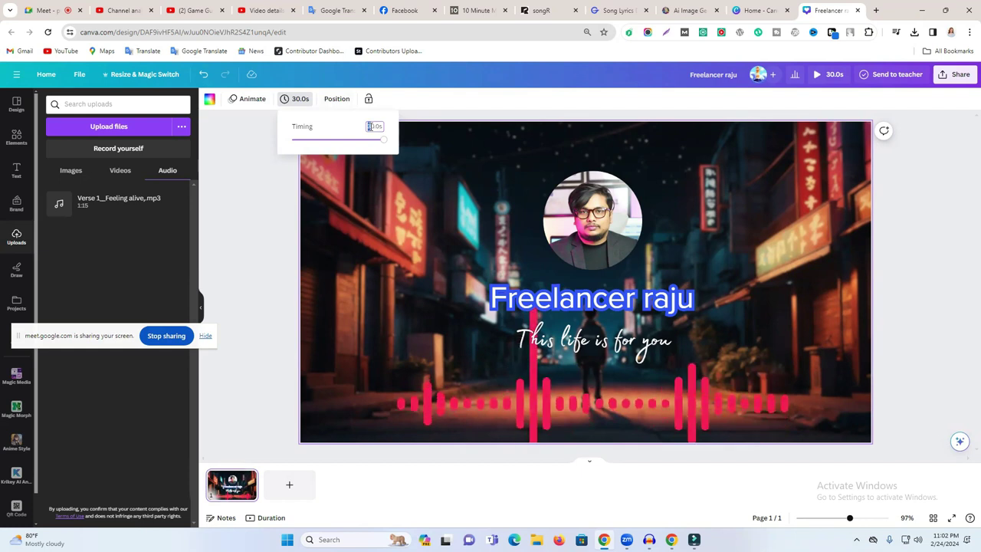
key(BackSpace)
text(6)
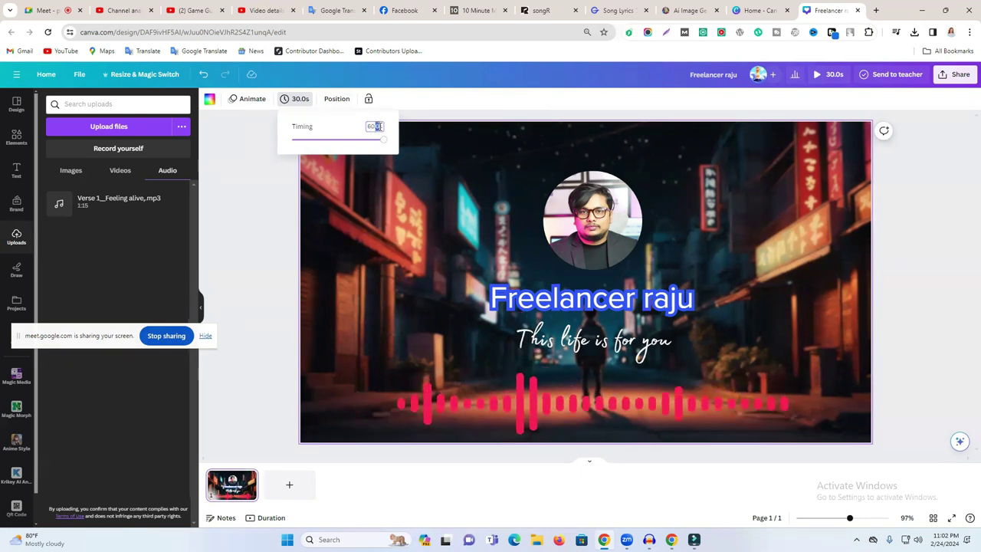
click(259, 146)
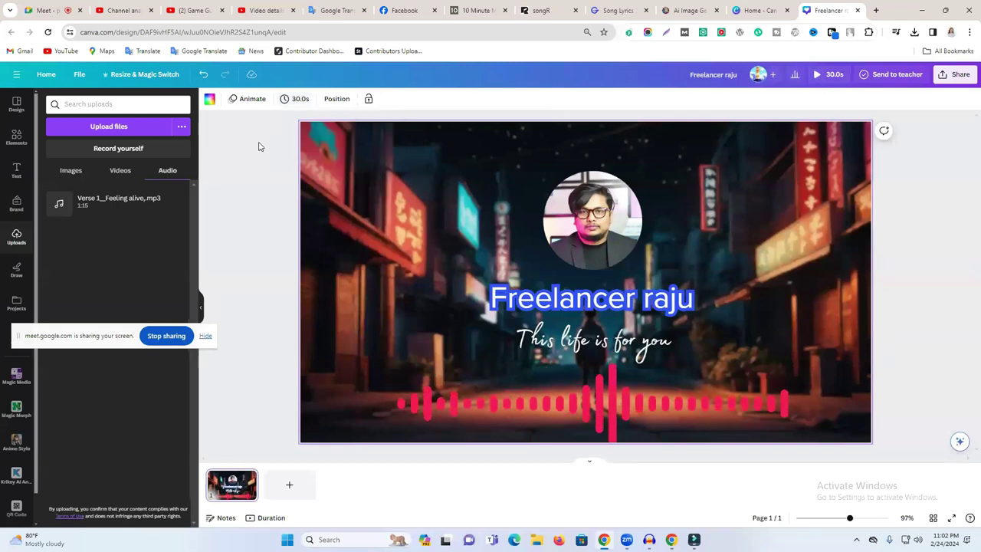
click(288, 99)
click(257, 225)
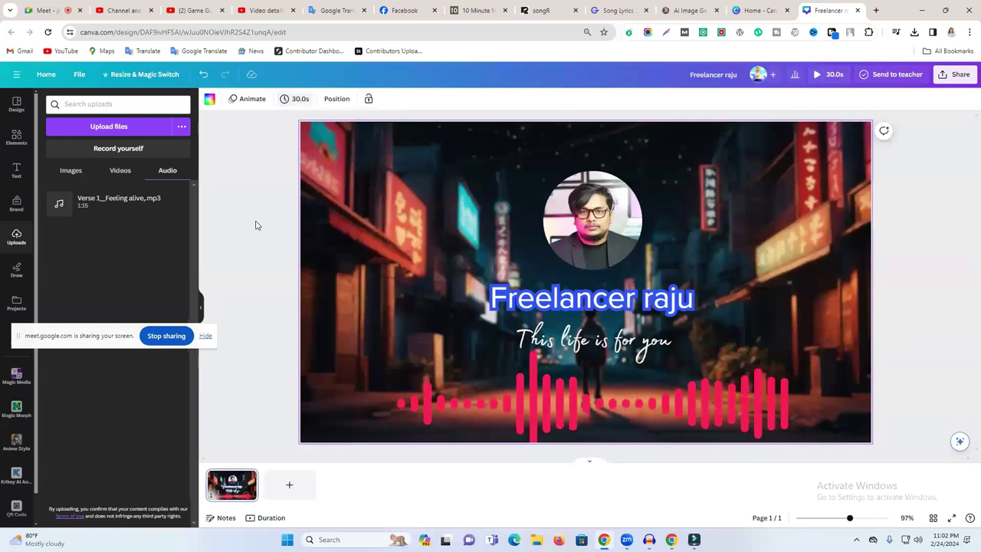
- Duplicate the visualizer page and open the page options of the copy
click(250, 477)
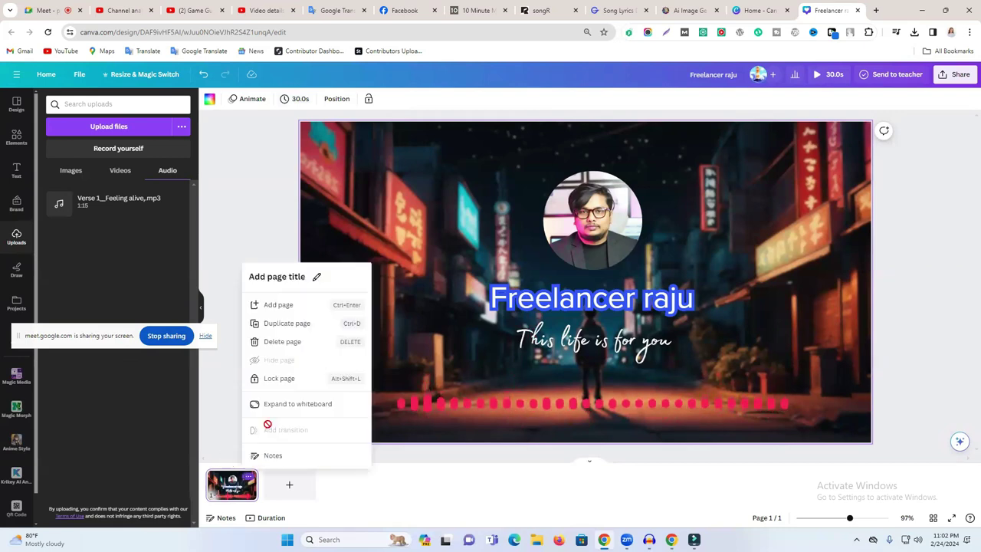
click(288, 323)
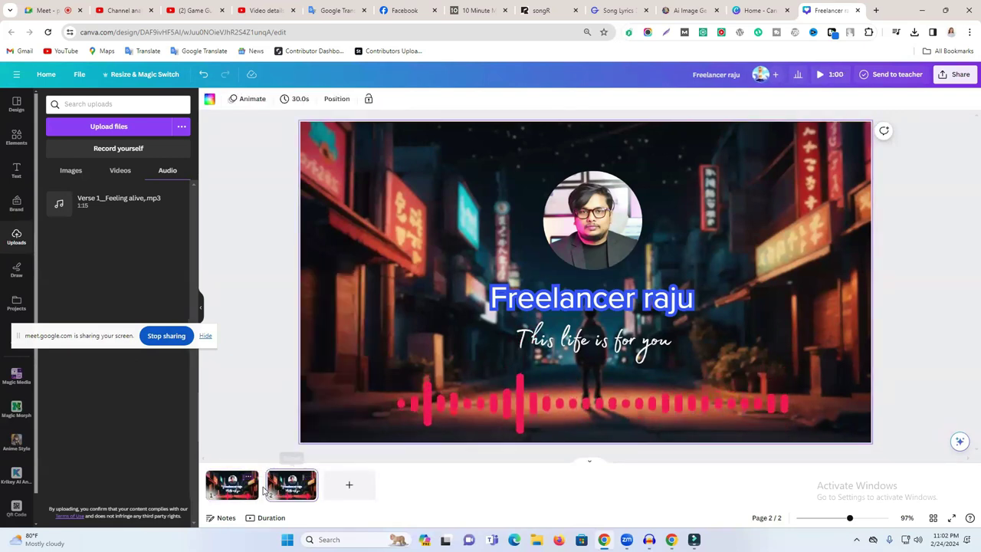
click(308, 478)
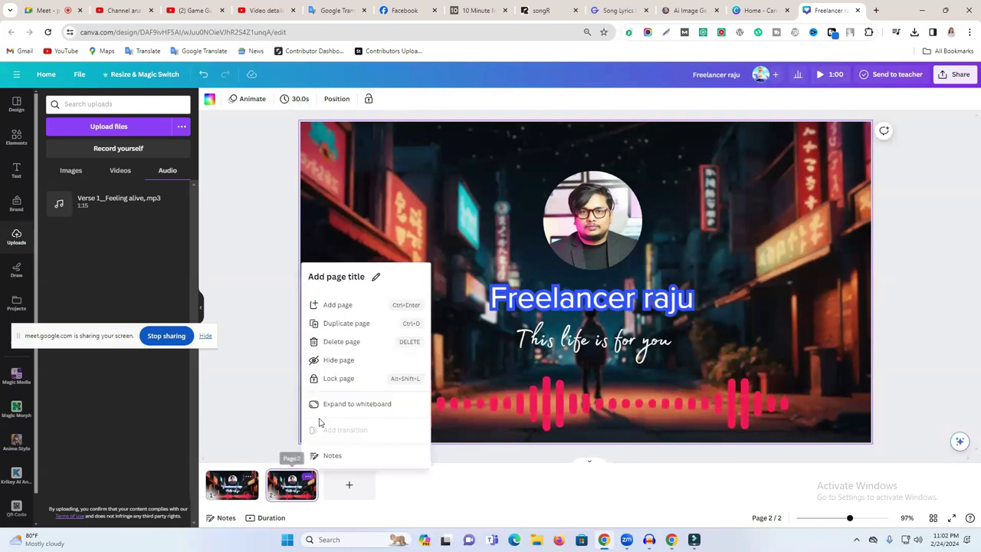
- Duplicate the second page and add the uploaded audio "Verse 1__Feeling alive,.mp3" to the design
click(344, 323)
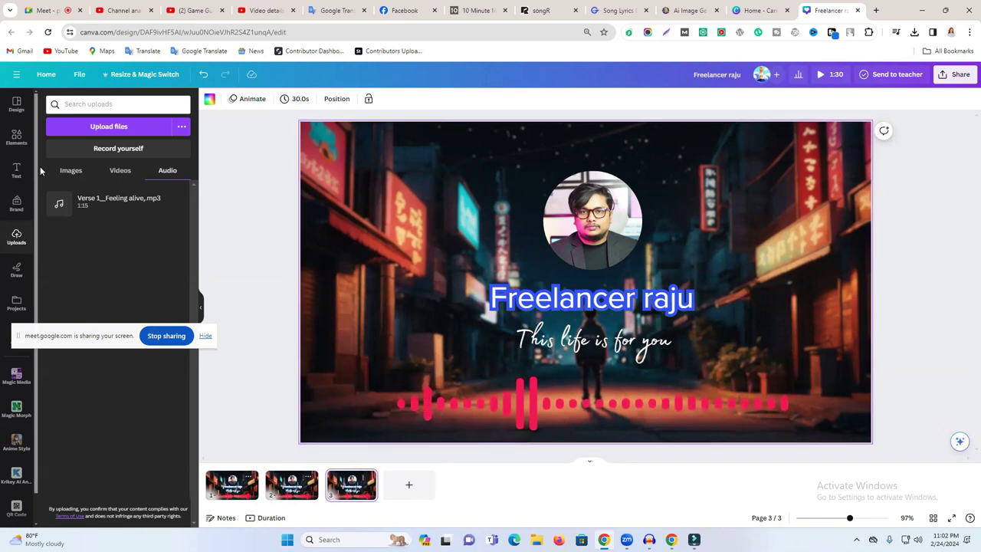
click(115, 201)
drag(350, 491, 333, 491)
- Shorten the third page's duration
click(375, 461)
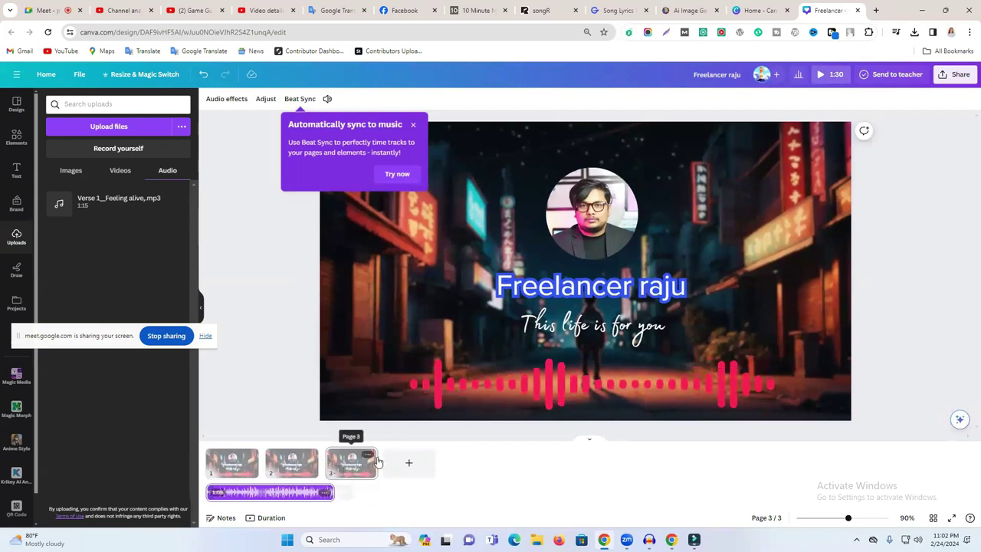
click(373, 467)
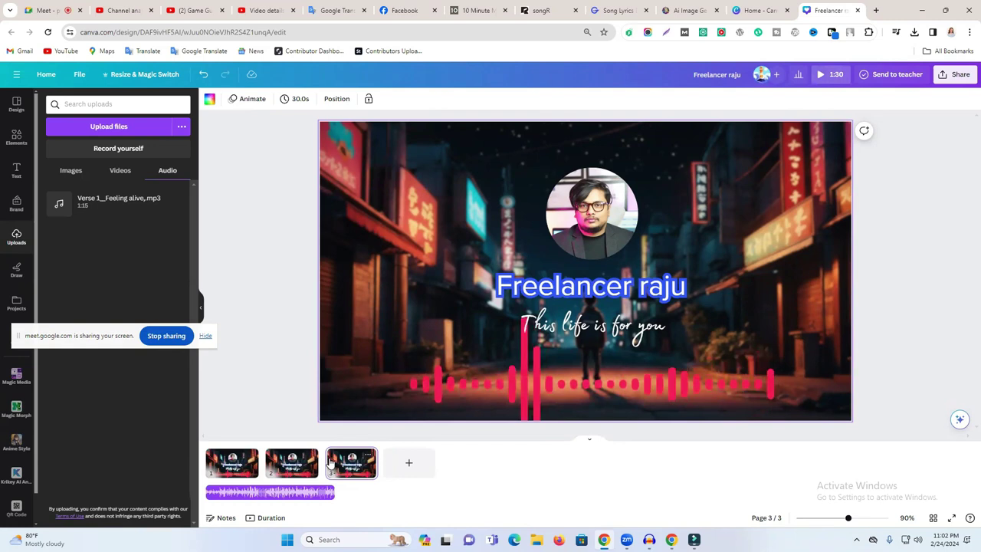
click(297, 98)
drag(377, 144, 360, 144)
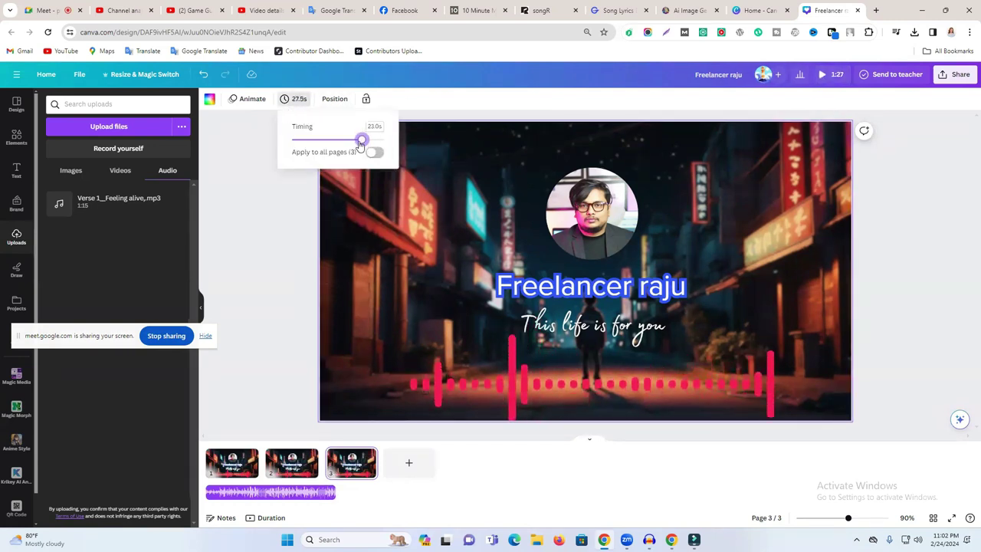
- Set the second page's duration to 28.0 s and apply it to all three pages
click(291, 462)
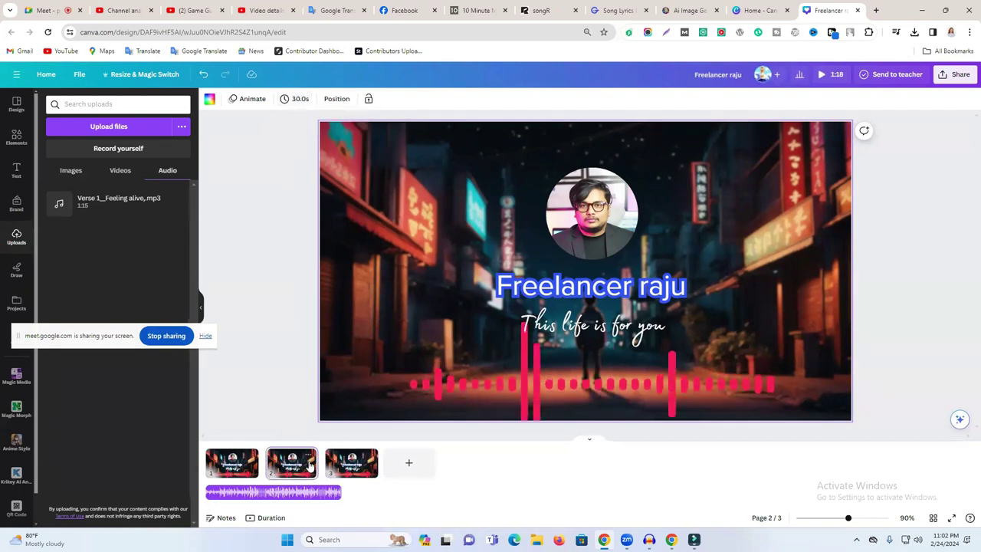
click(297, 103)
drag(377, 143, 375, 142)
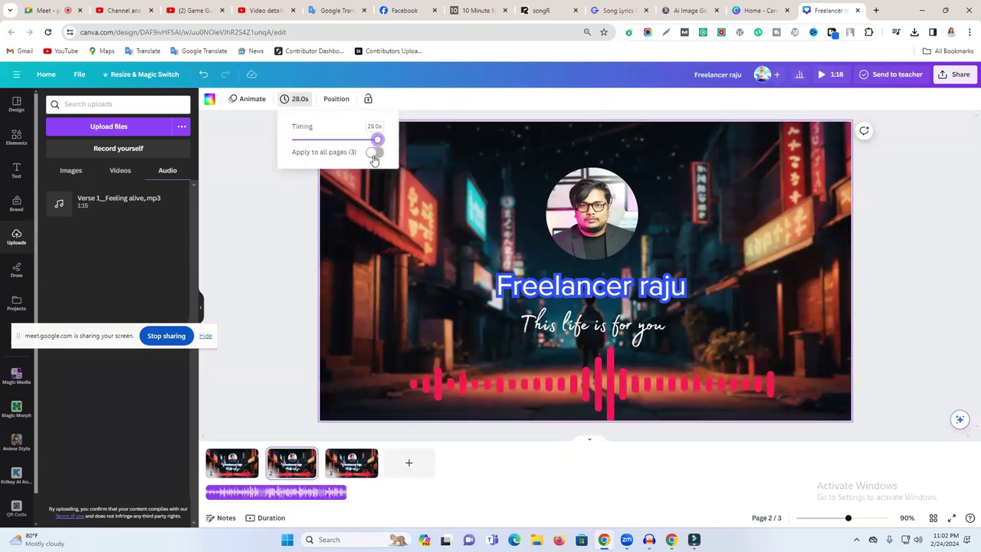
click(376, 153)
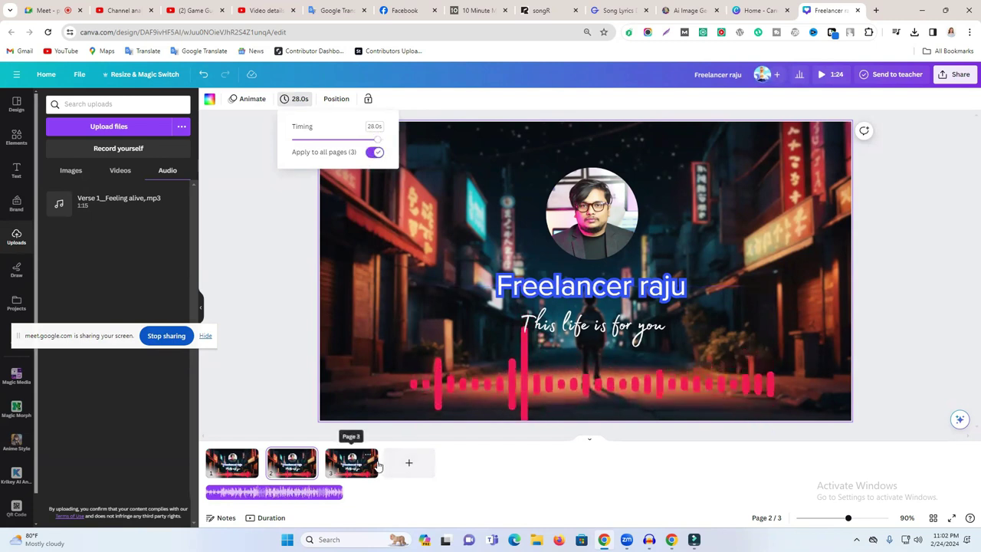
- Set the third page's duration to 15.0 s and apply it to all three pages
click(378, 466)
click(299, 99)
drag(373, 141, 364, 144)
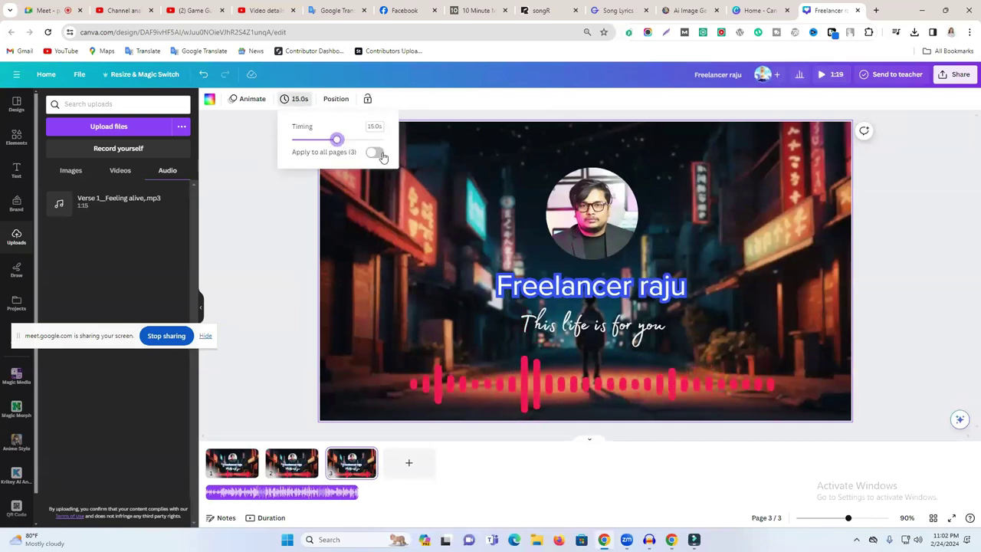
click(374, 153)
click(257, 253)
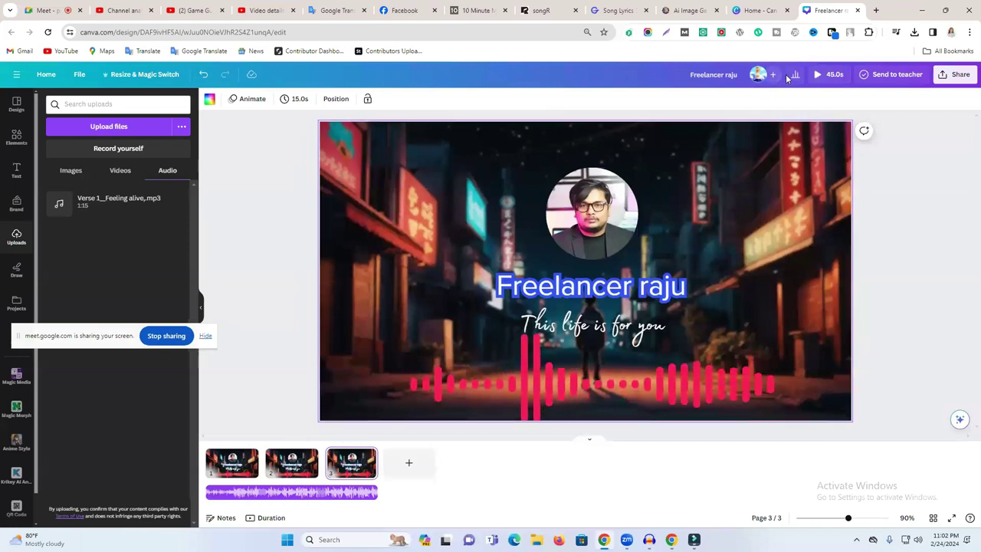
- Preview the video from about 11 s, look at its MP4 download options, and return to the editor without downloading
click(818, 75)
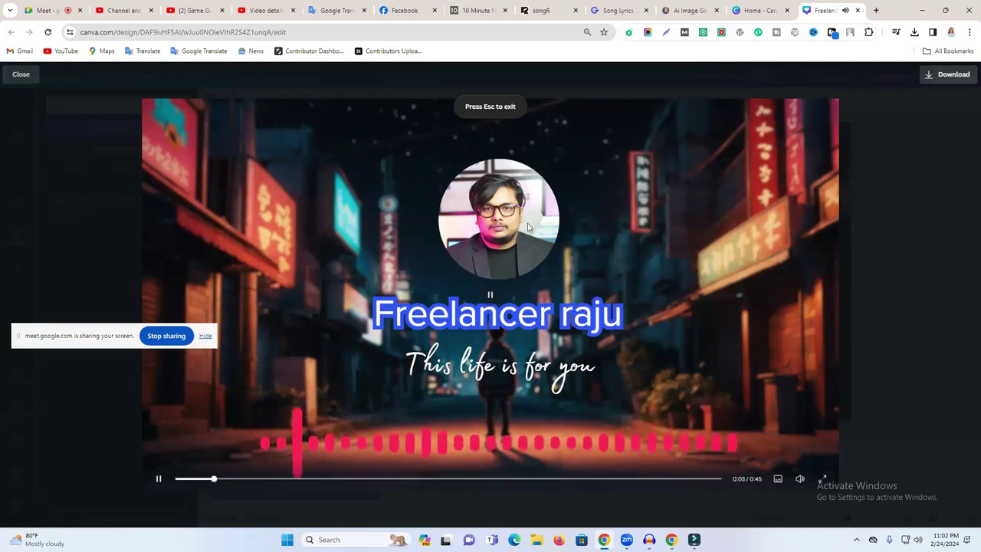
click(311, 479)
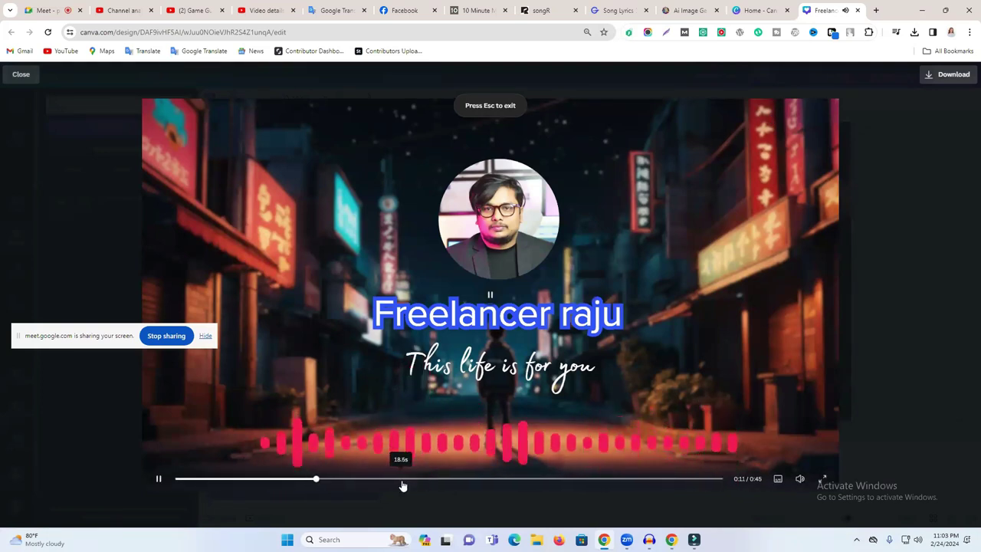
click(158, 479)
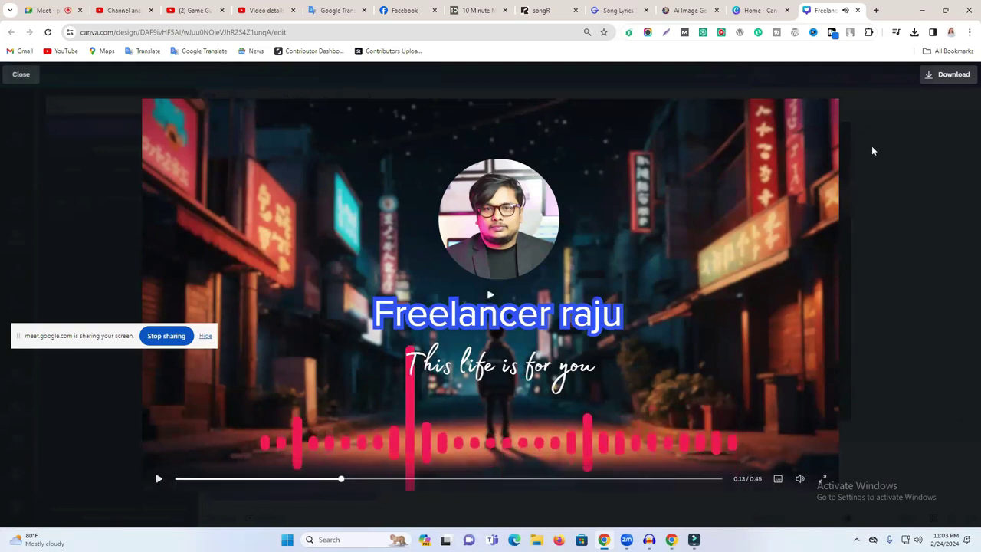
click(948, 74)
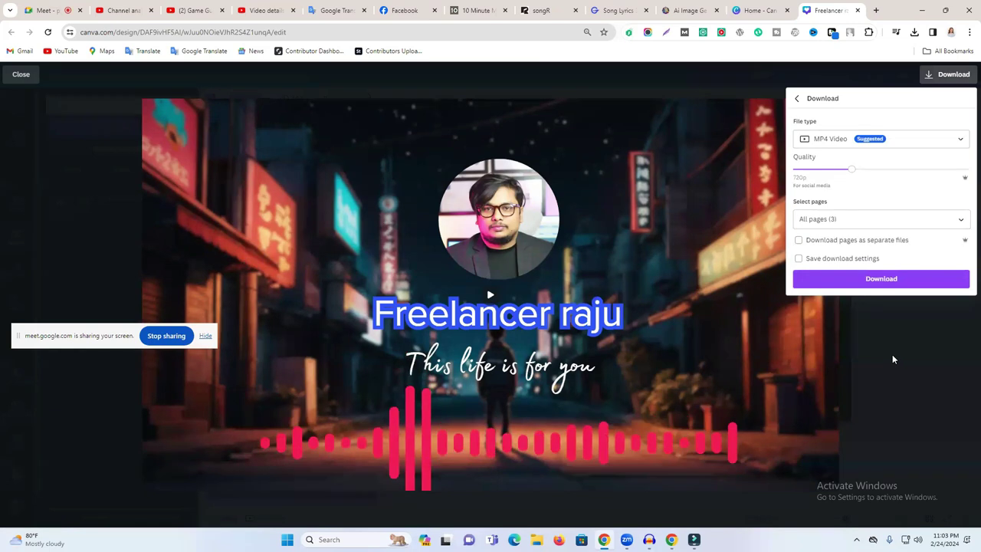
click(25, 79)
key(Escape)
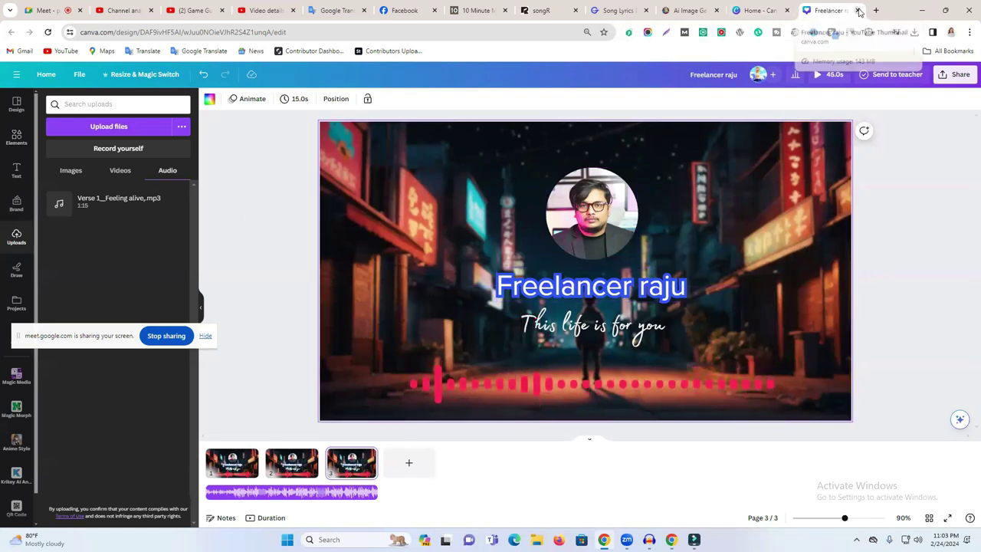
- Close the design's browser tab and switch to Wondershare Filmora
click(344, 153)
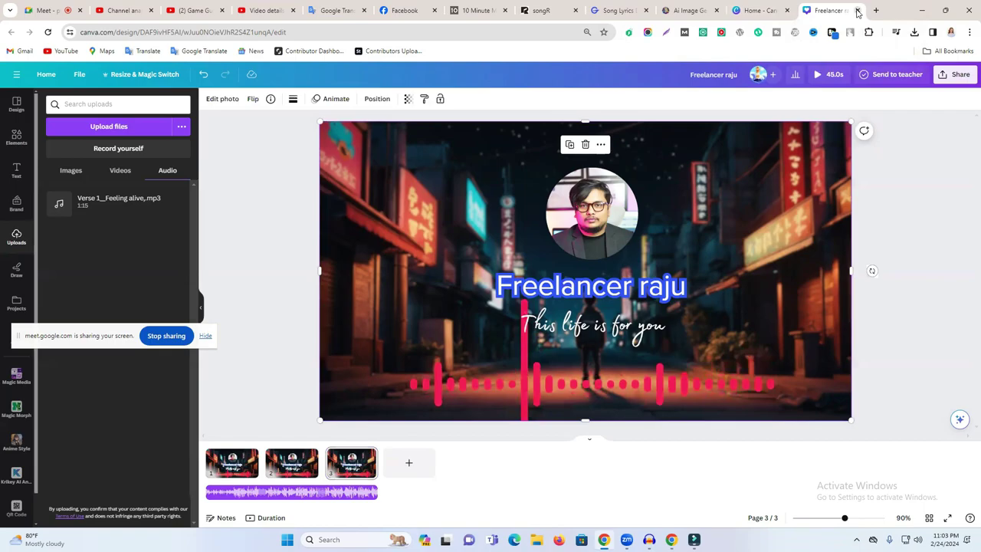
key(ctrl+w)
key(alt+Tab)
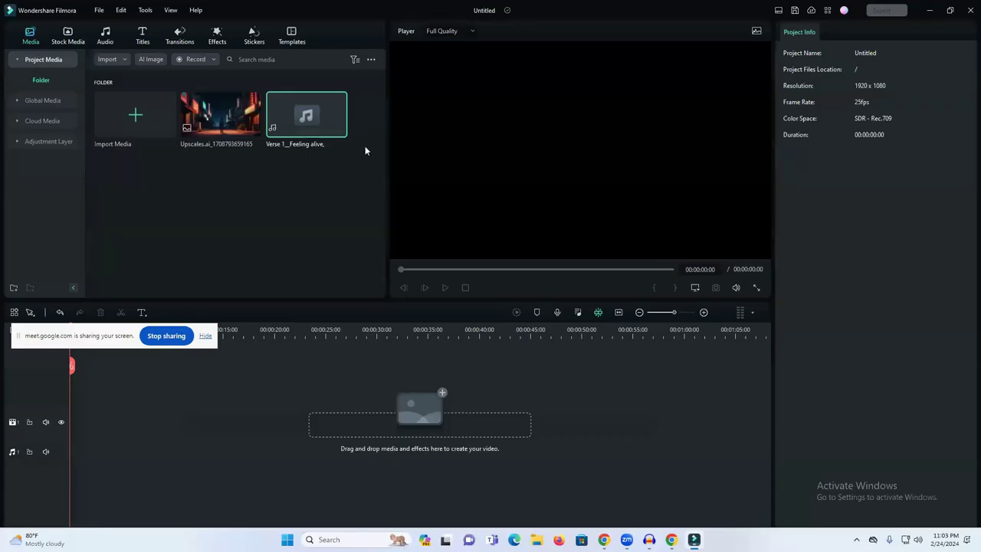
- Place the street image and the Verse 1 song on the timeline, both from the start, and extend the image to the song's end
drag(216, 118, 655, 420)
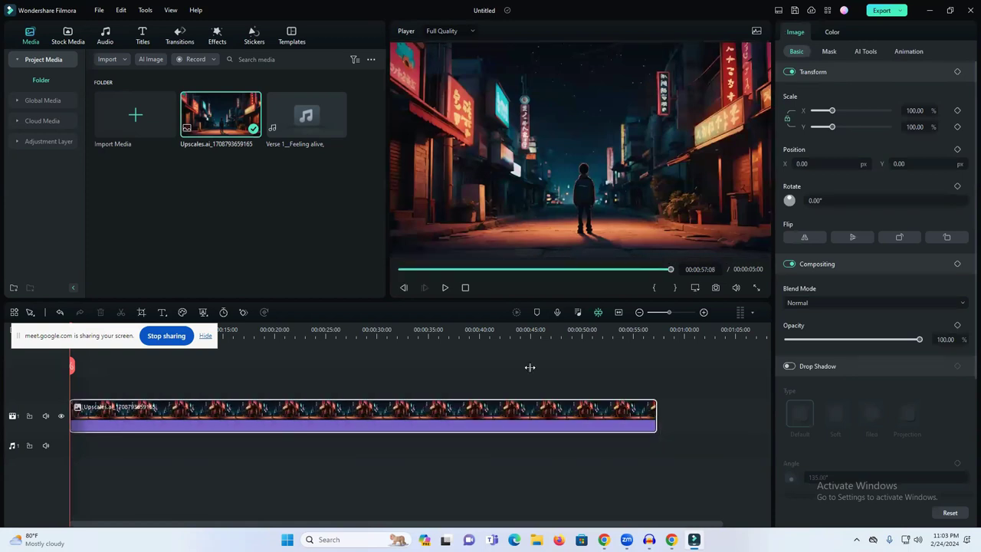
drag(306, 117, 77, 445)
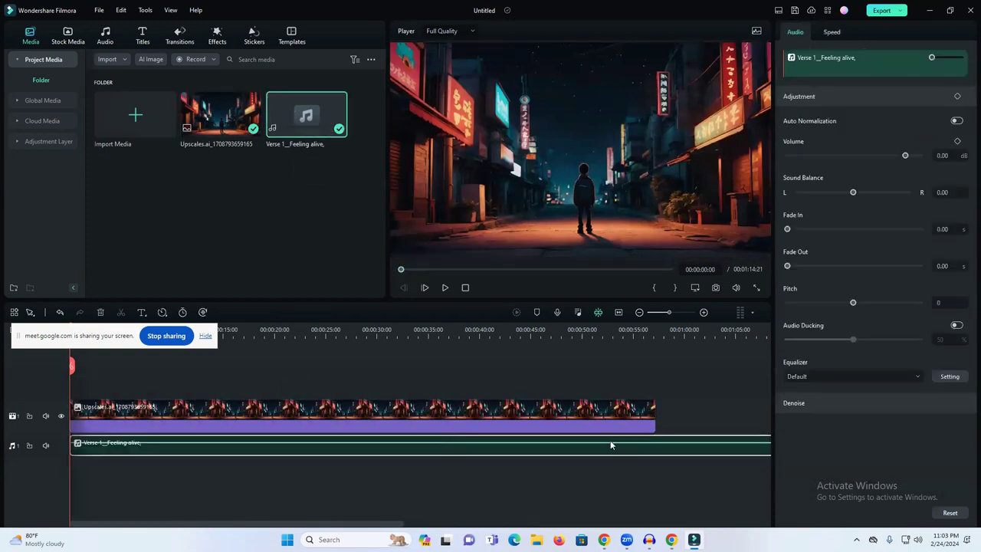
drag(672, 314, 663, 319)
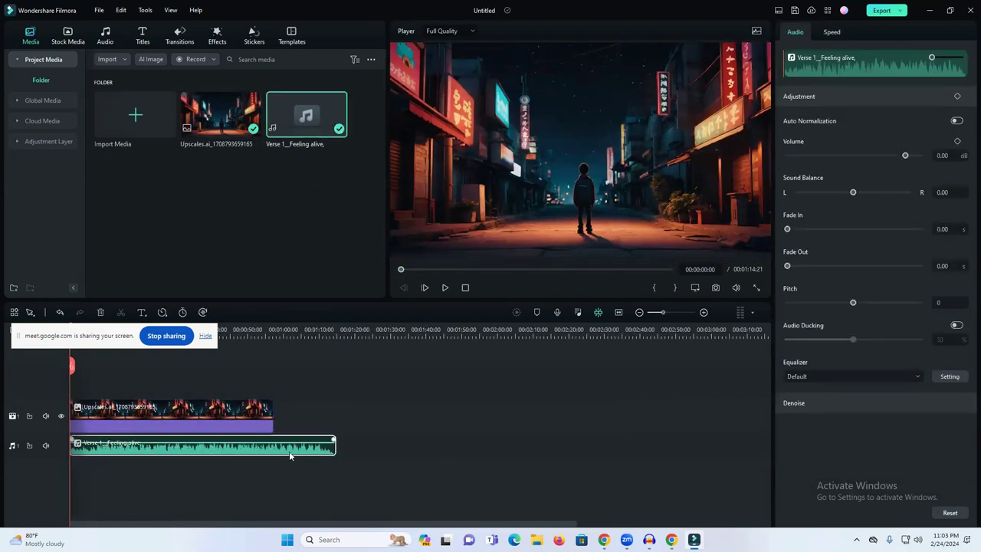
drag(269, 416, 335, 417)
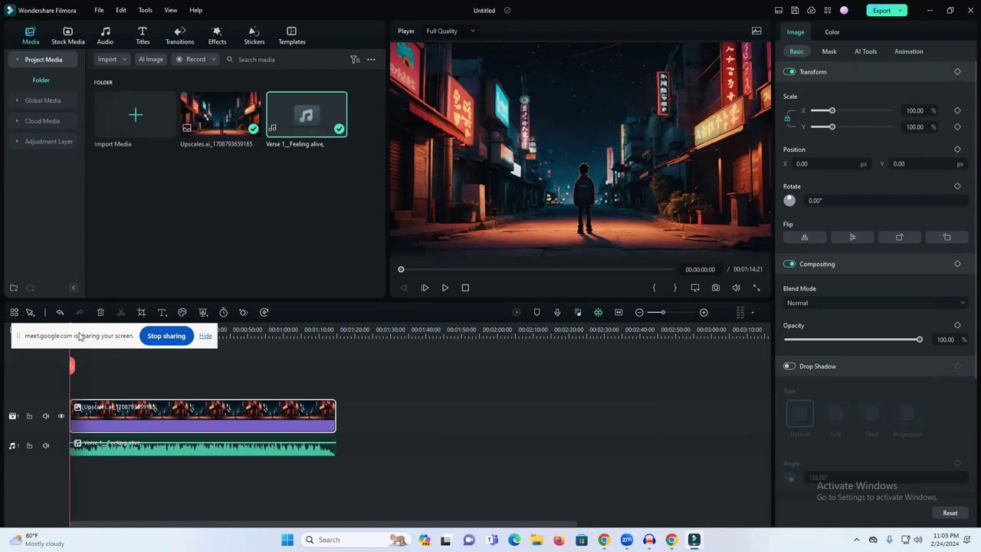
- Add the Iridescent Digital Wave 3 audio visualizer above the image, spanning the full length of the song
drag(95, 335, 553, 467)
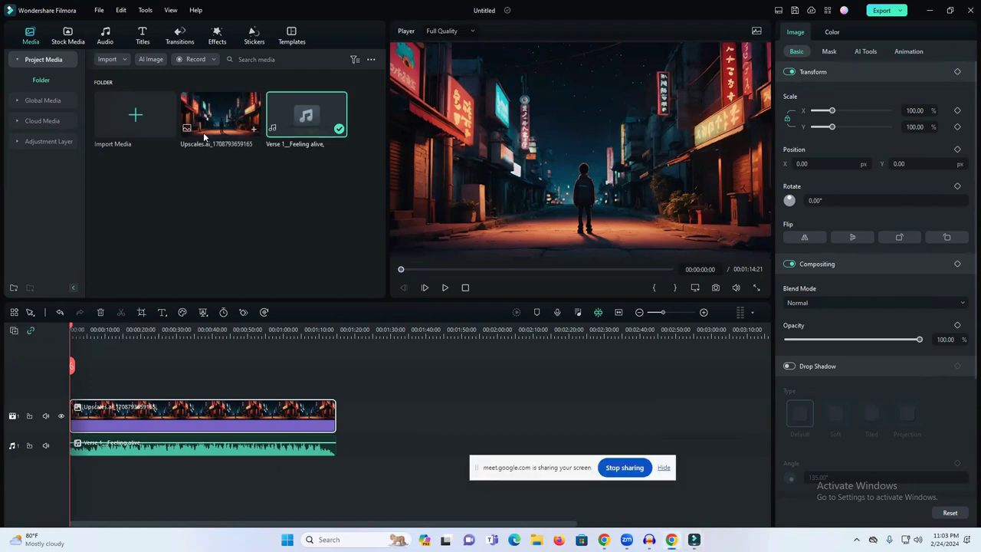
click(218, 36)
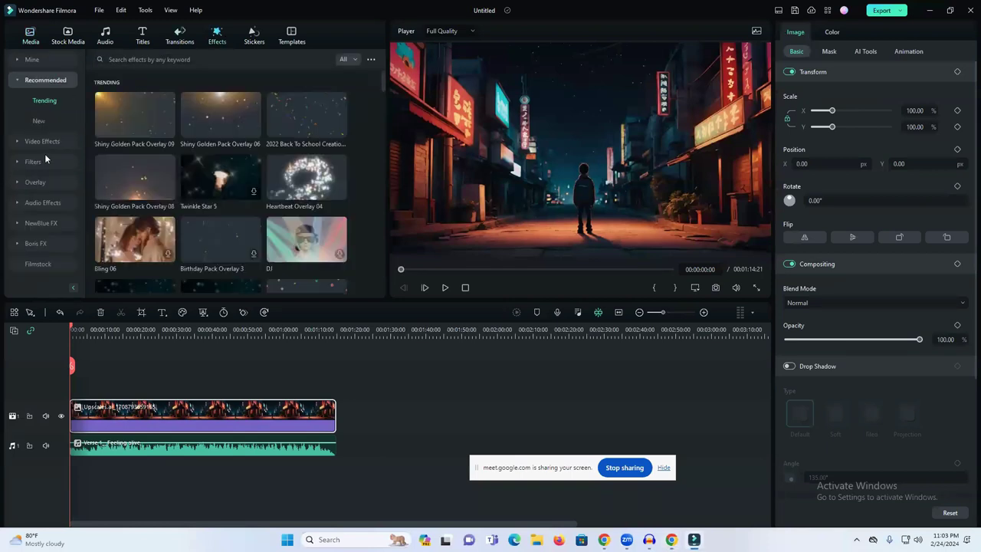
click(37, 202)
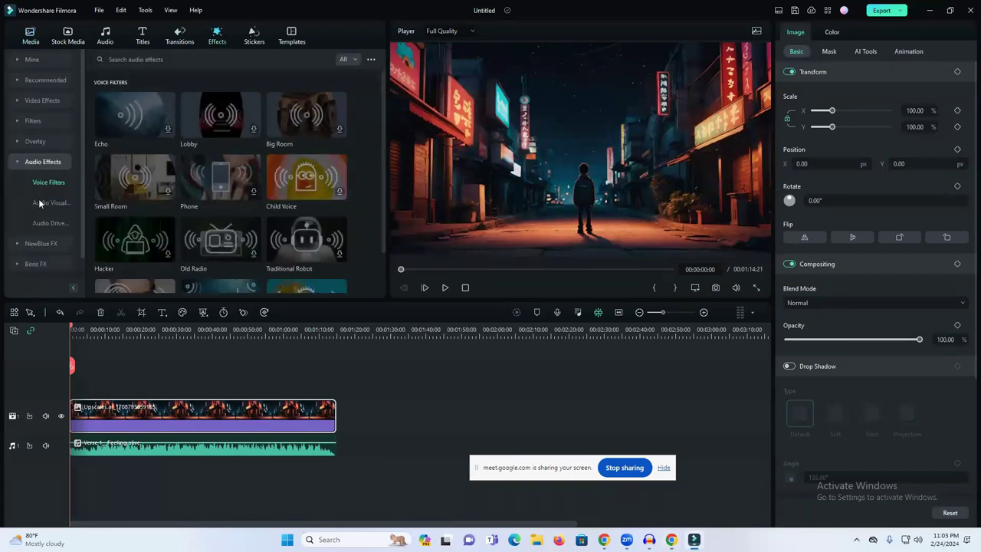
click(44, 202)
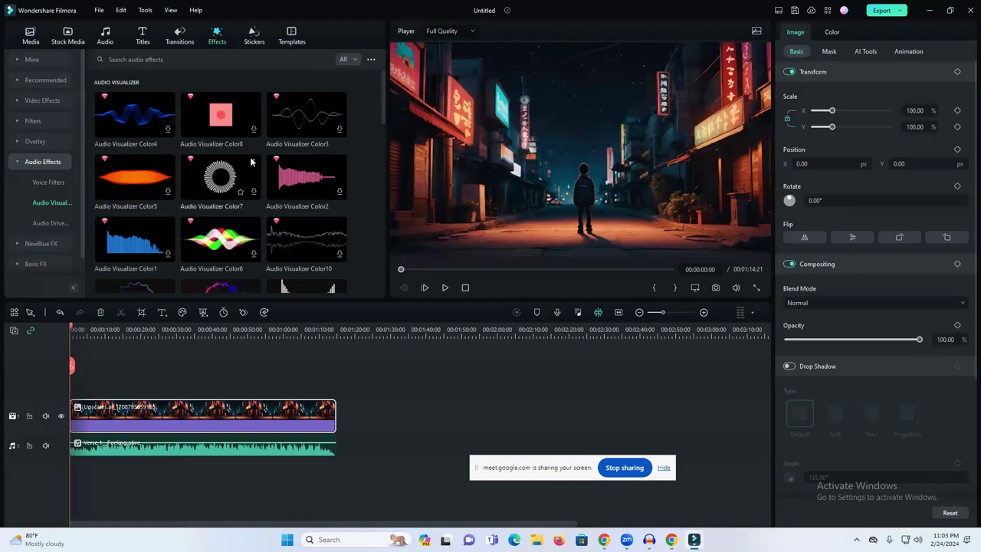
scroll(253, 162, down, 15)
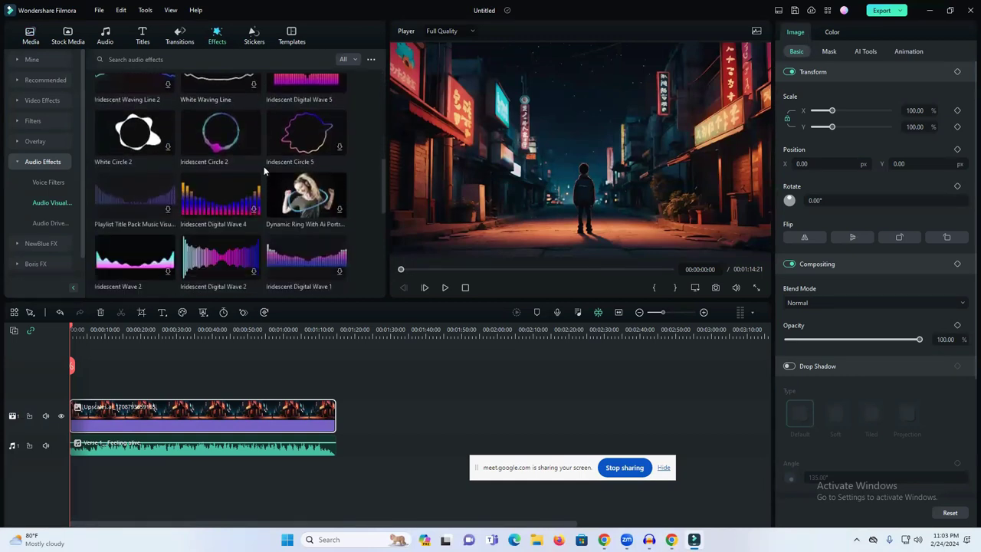
scroll(264, 170, down, 5)
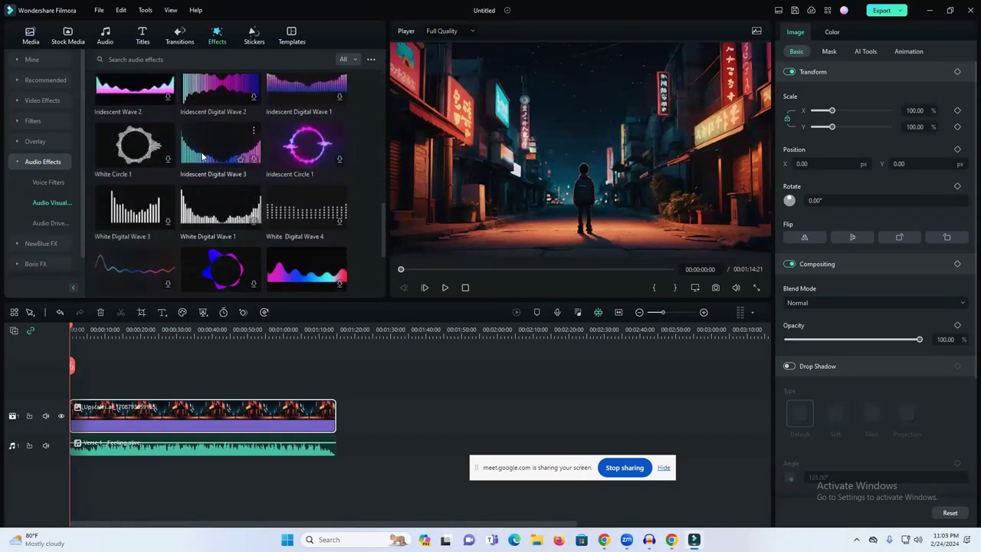
click(202, 157)
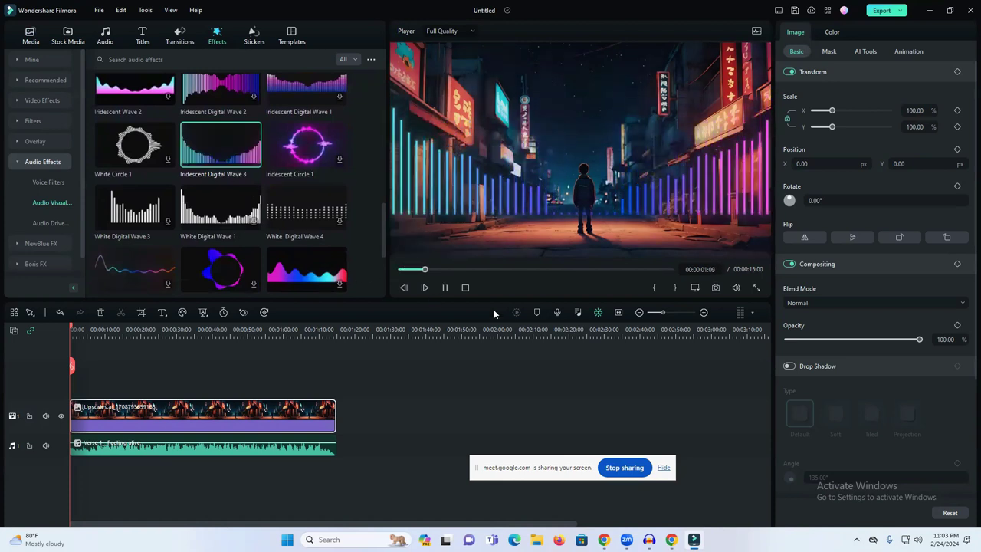
click(445, 287)
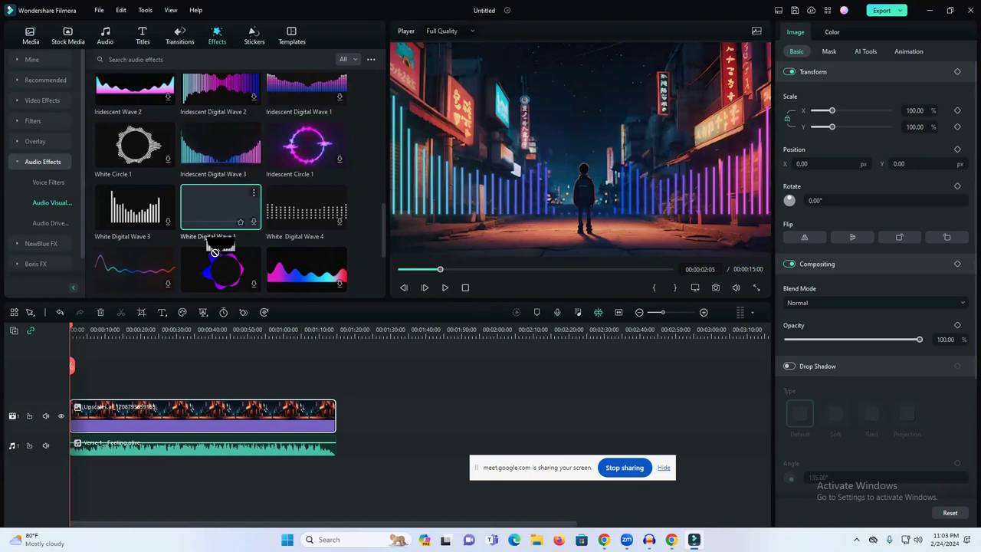
drag(223, 149, 336, 392)
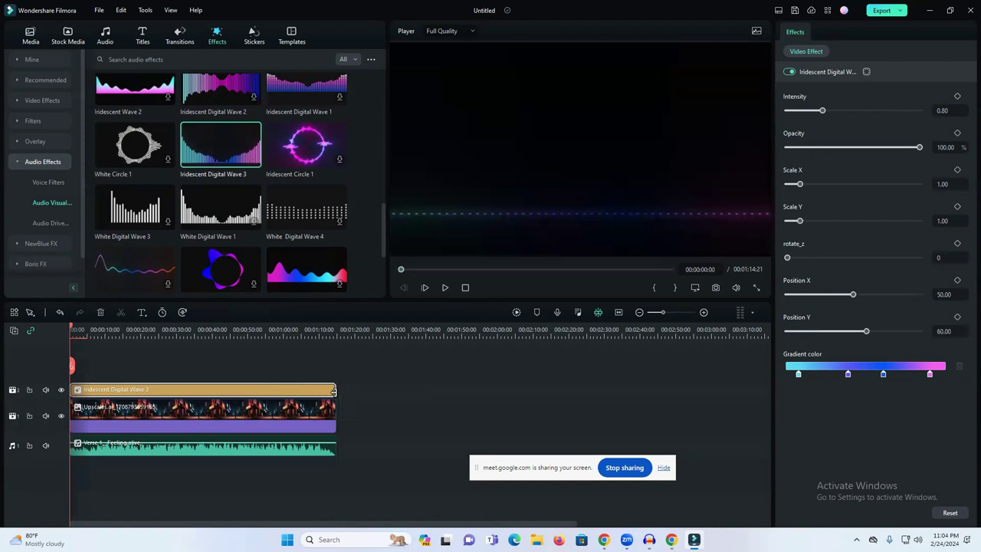
- Play the start of the video and try to reposition the wave visualizer within the preview frame
click(445, 287)
click(626, 182)
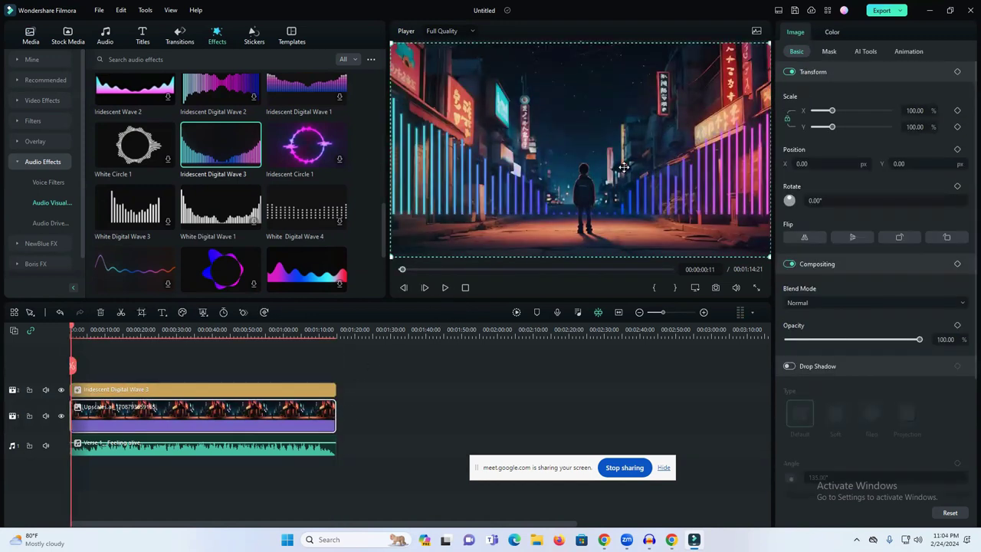
key(ctrl+z)
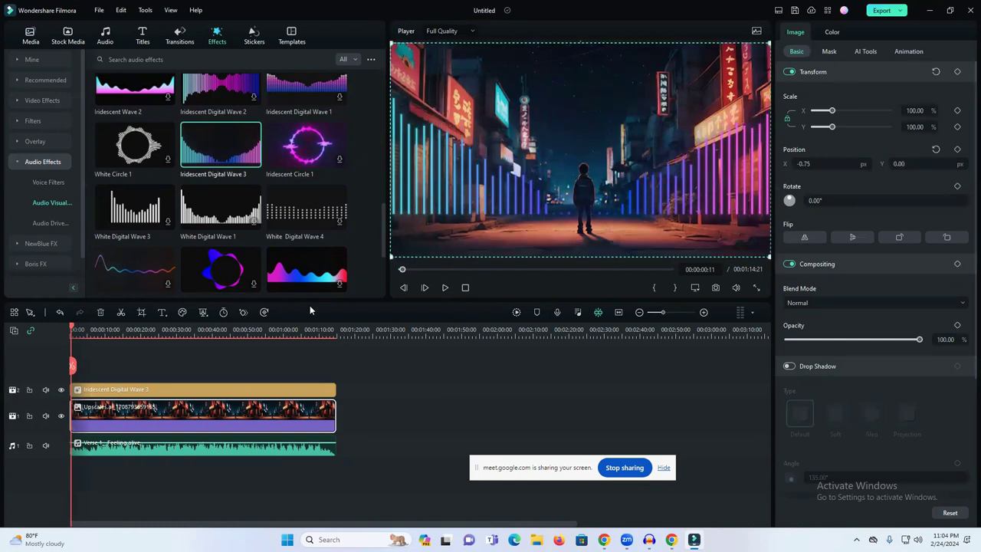
click(225, 390)
mouse_move(585, 173)
mouse_down()
mouse_move(585, 189)
mouse_move(586, 168)
mouse_up()
drag(240, 414, 206, 420)
drag(508, 184, 510, 136)
drag(436, 208, 440, 192)
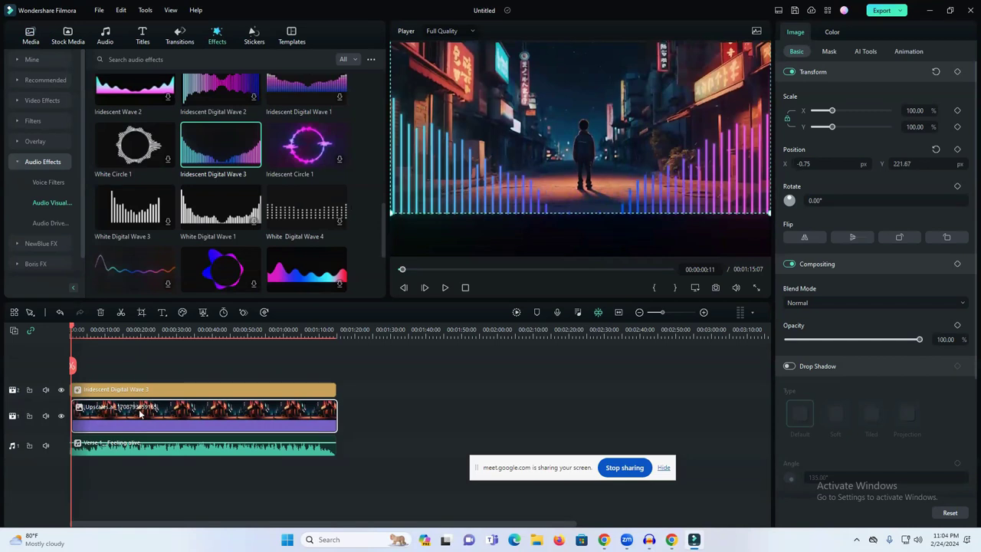
- Move the street image back to vertical position 0 and reset its scale to 100%
click(158, 389)
drag(506, 181, 522, 220)
drag(835, 112, 833, 113)
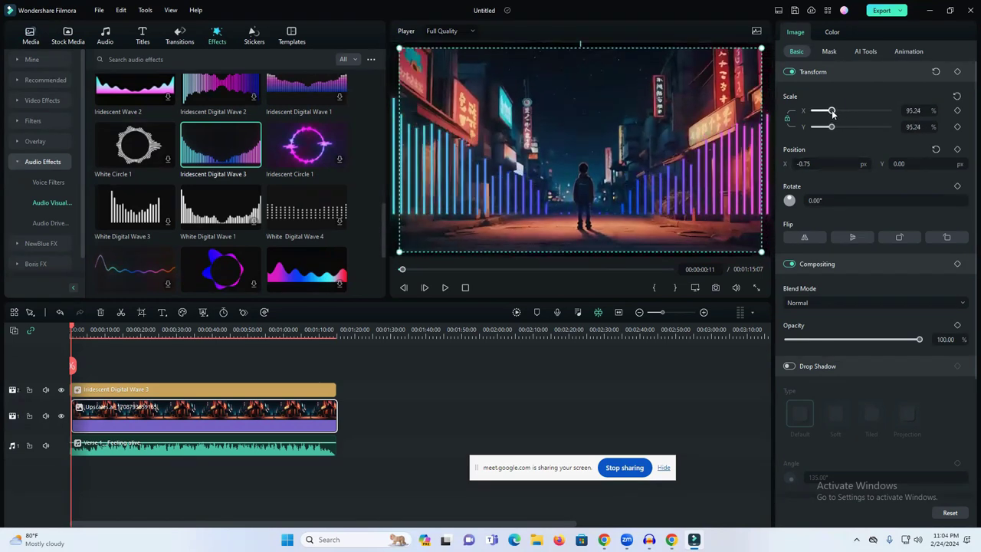
click(958, 98)
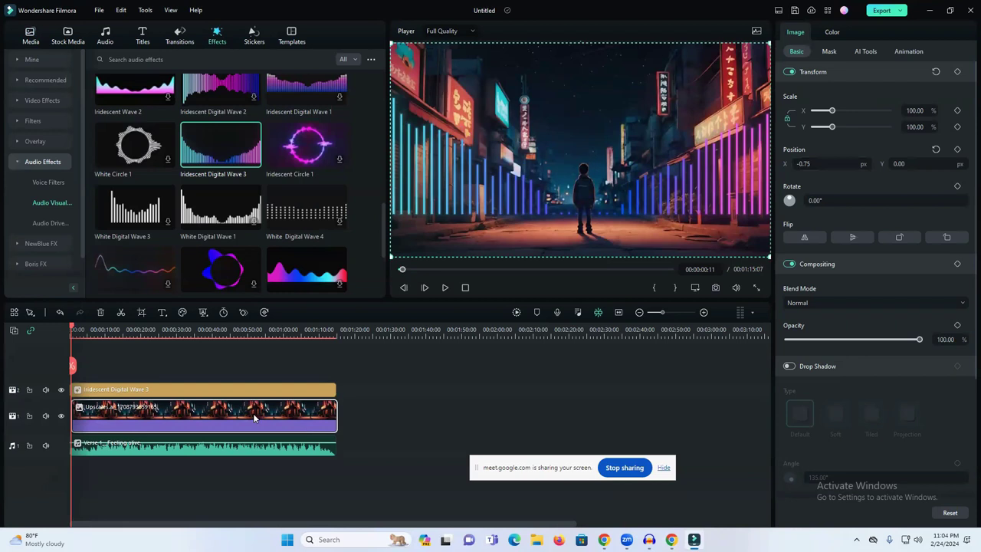
- Set the Iridescent Digital Wave 3 visualizer's Scale Y to 1.43 and its intensity to 0.52
click(221, 456)
click(593, 159)
click(226, 389)
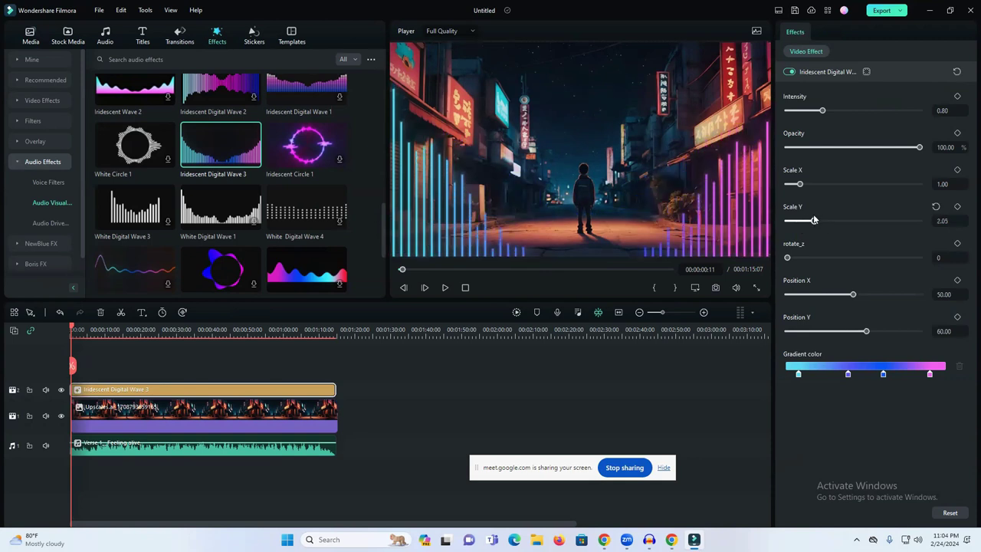
drag(798, 221, 807, 218)
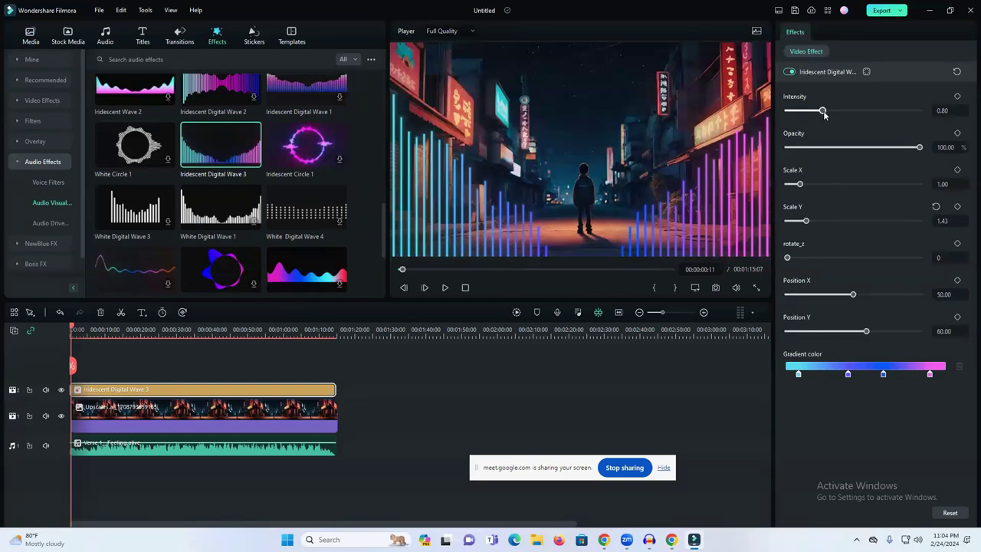
drag(824, 111, 810, 112)
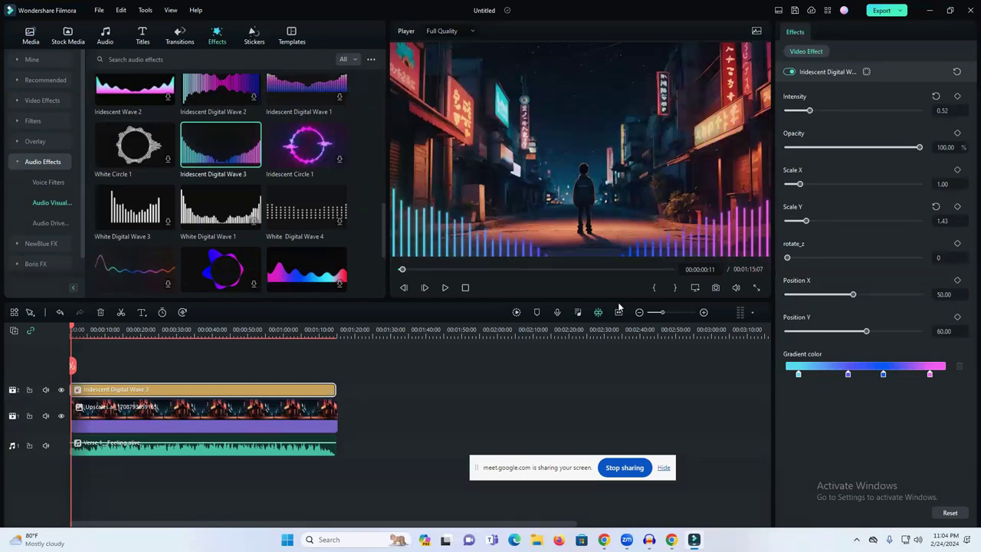
- Play the opening seconds of the video to check the adjusted wave visualizer
click(483, 356)
click(444, 288)
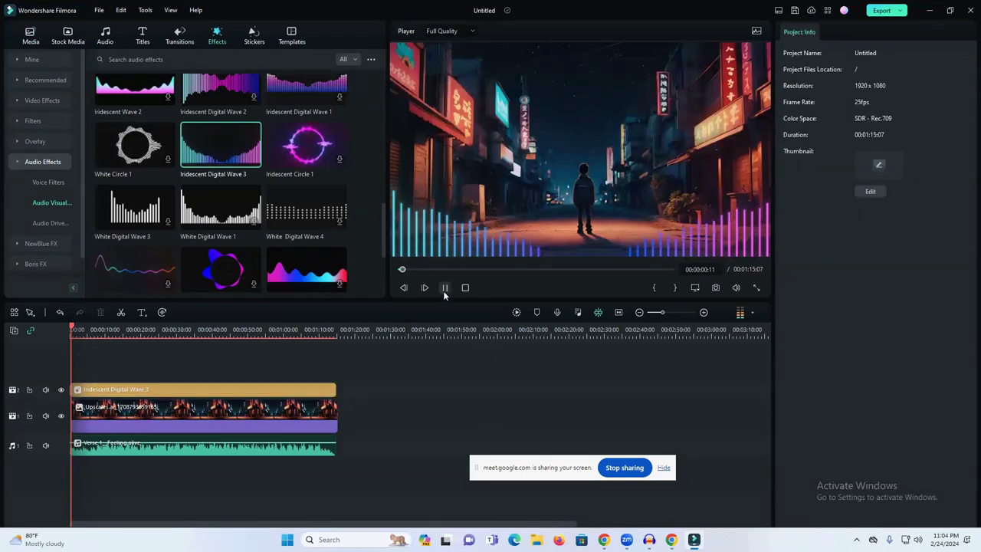
click(445, 288)
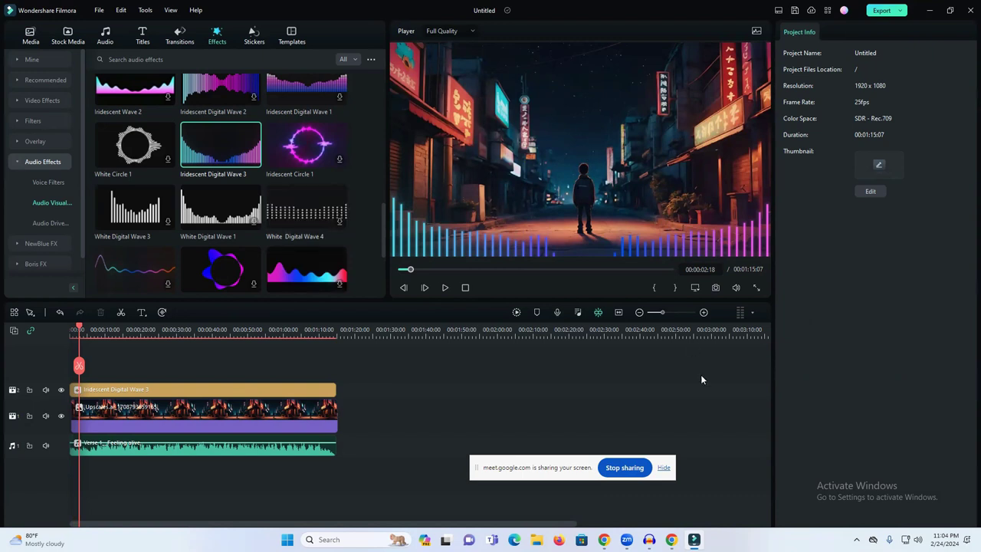
- Add the Bass Drops 1 audio visualizer on a track above the wave and extend it to the song's end
scroll(268, 175, up, 1)
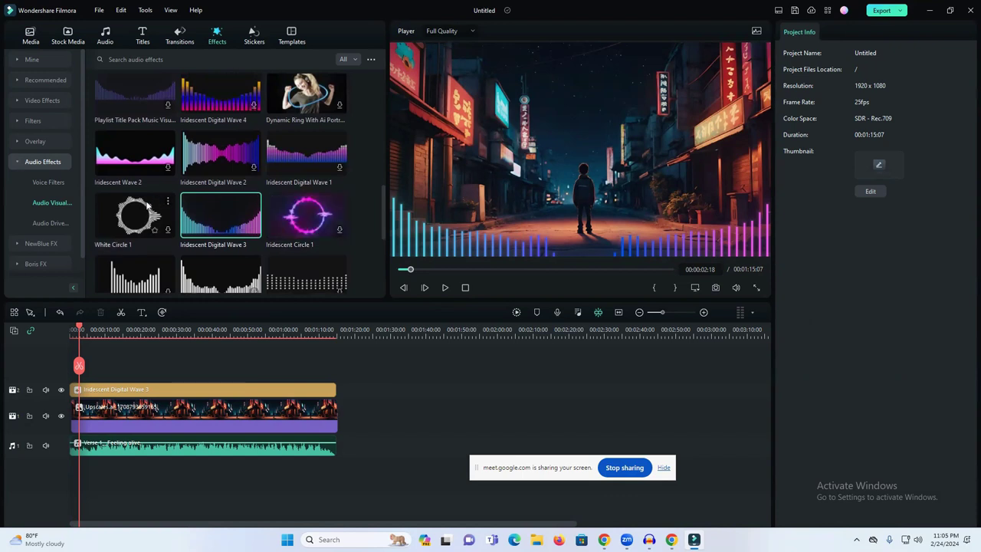
scroll(190, 213, down, 3)
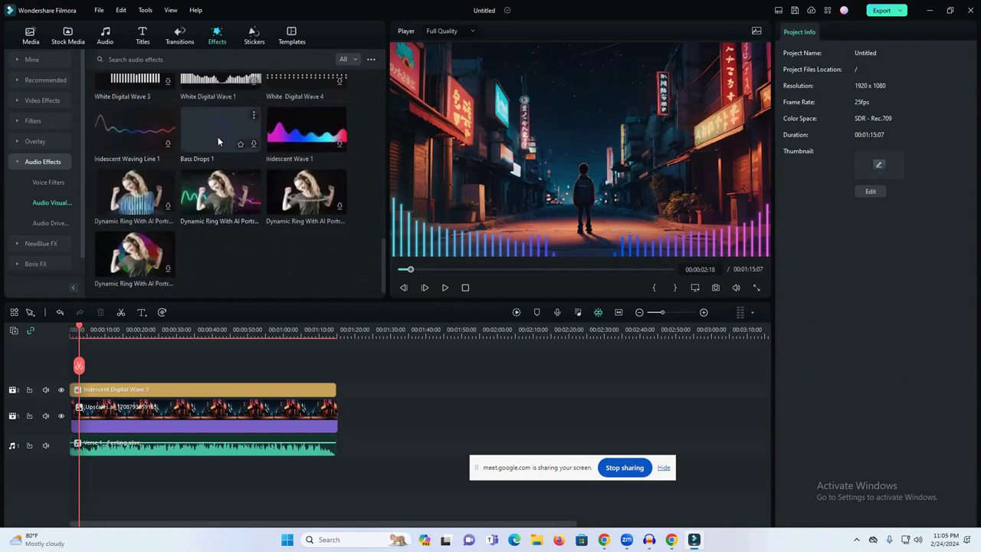
drag(218, 135, 77, 365)
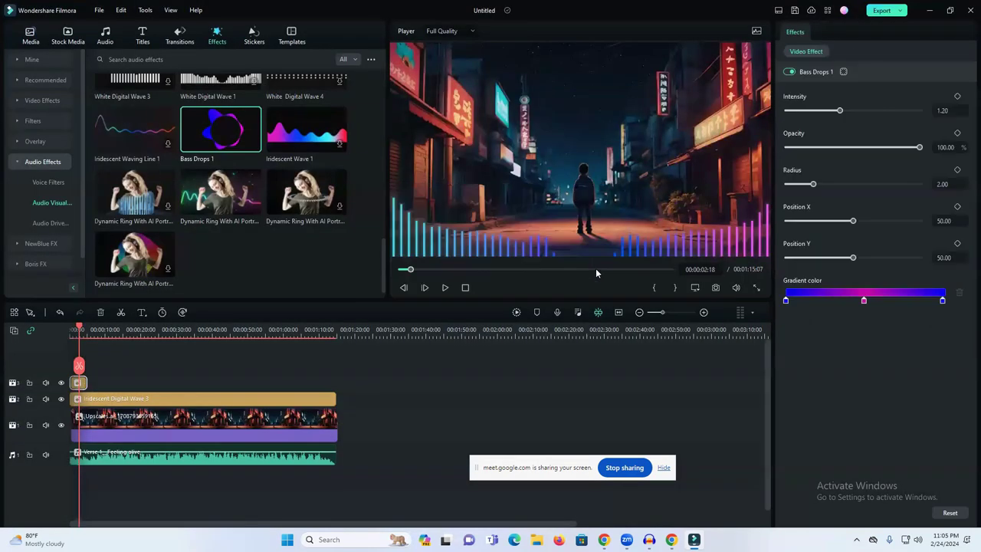
drag(91, 382, 331, 382)
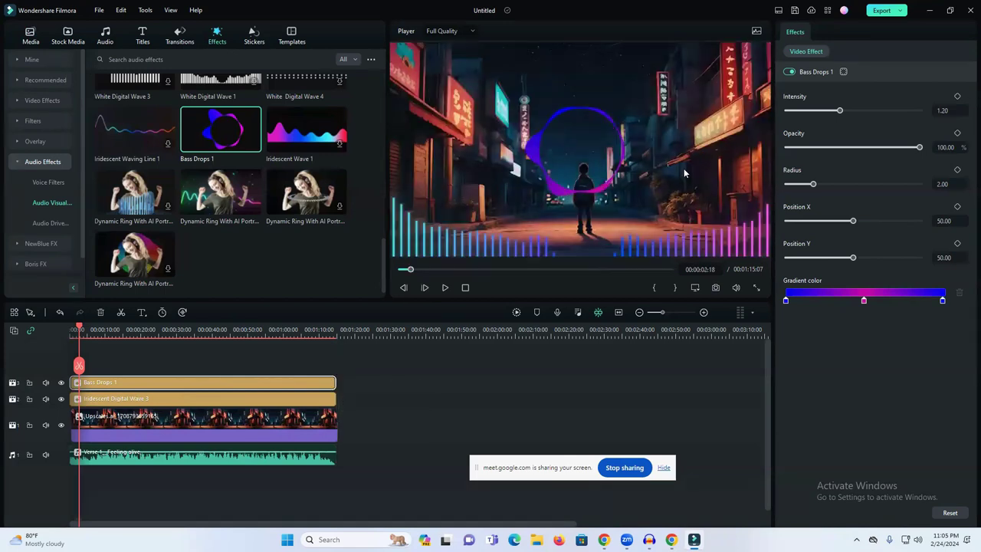
- Set the Bass Drops 1 ring's intensity to 1.07 and its position to X 49.42, Y 40.54, above the boy's head
click(610, 151)
click(230, 382)
click(852, 222)
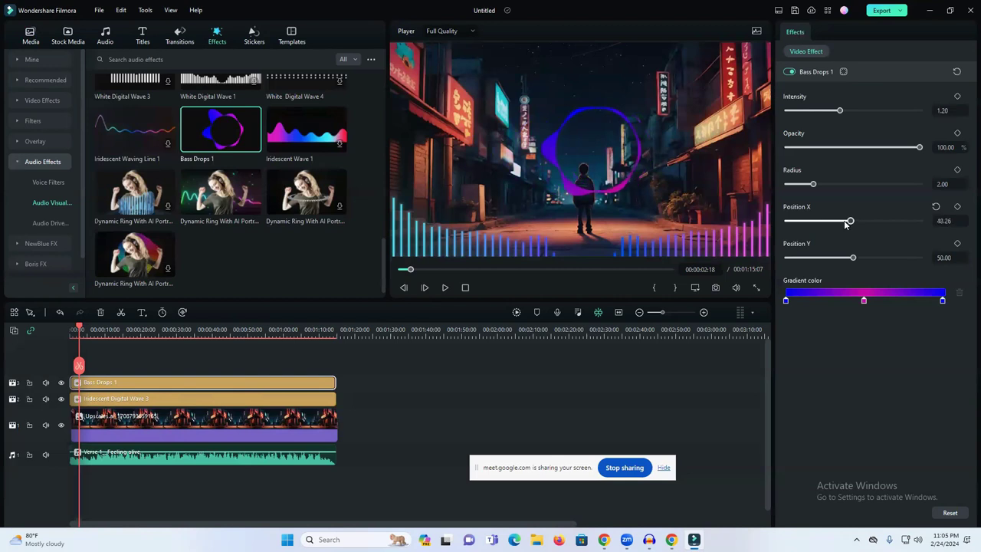
click(925, 150)
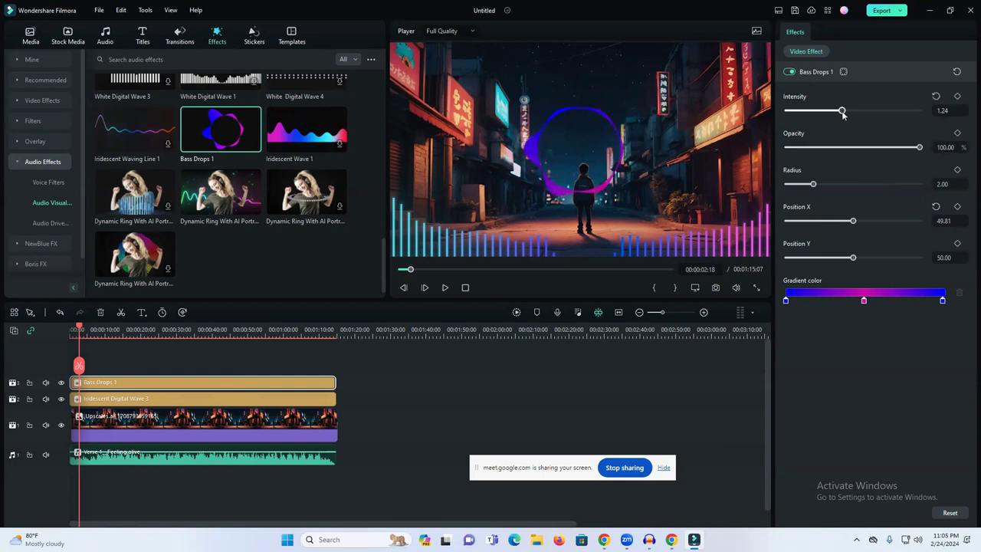
mouse_move(833, 114)
mouse_down()
mouse_move(861, 113)
mouse_move(831, 112)
mouse_up()
drag(856, 260, 852, 222)
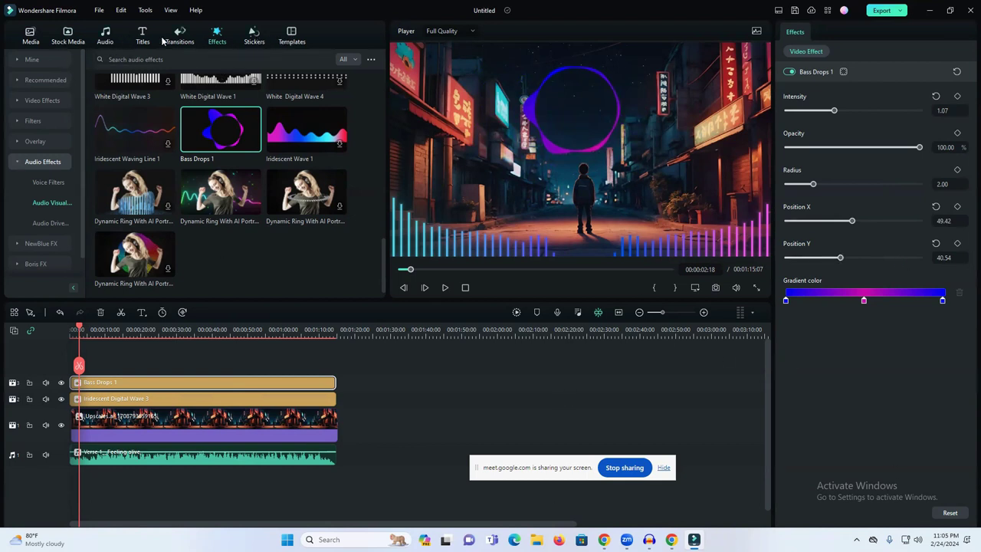
- Import the Snapshot_8 portrait image from the Downloads folder into the project media
click(32, 38)
click(135, 116)
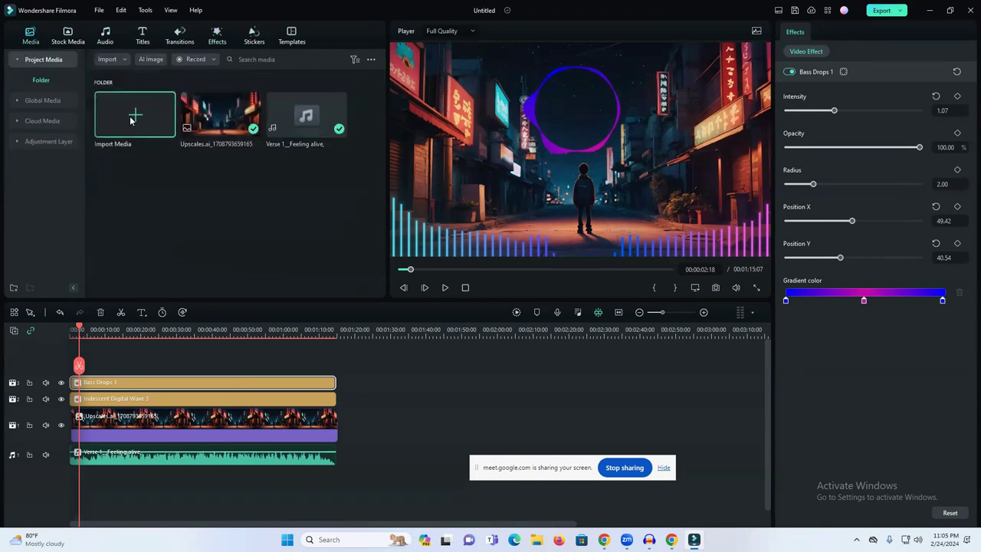
scroll(256, 154, down, 2)
scroll(257, 154, down, 2)
scroll(241, 161, up, 5)
scroll(169, 167, down, 10)
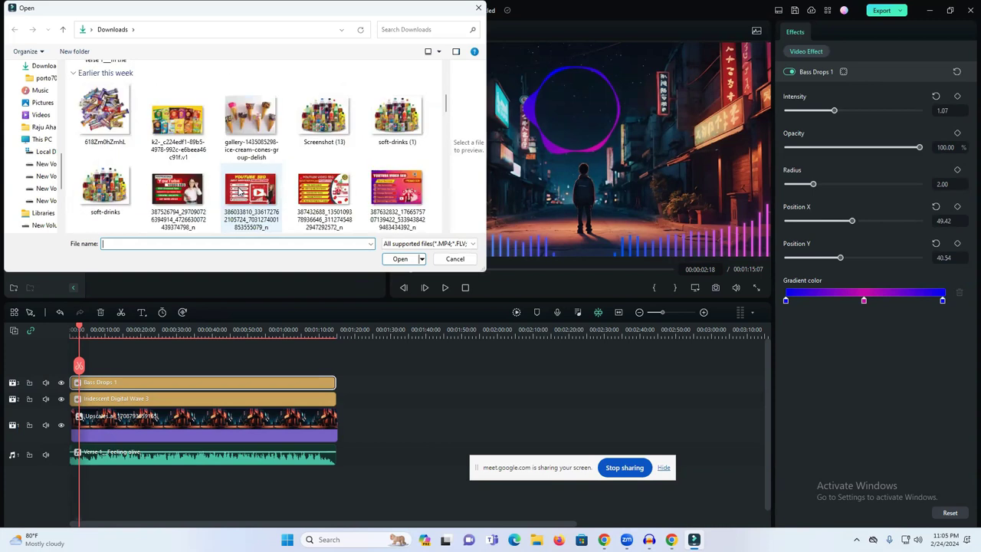
scroll(238, 191, up, 3)
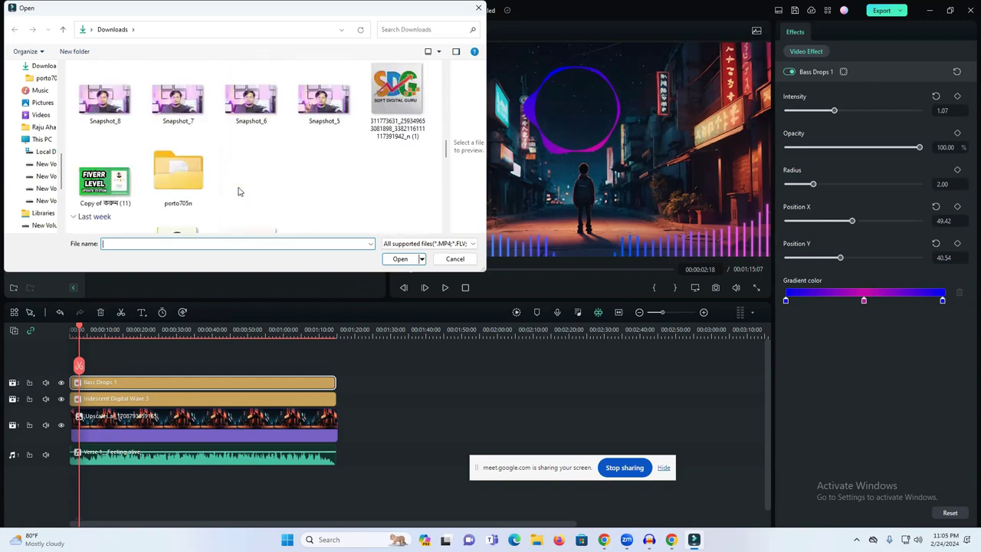
scroll(239, 191, down, 6)
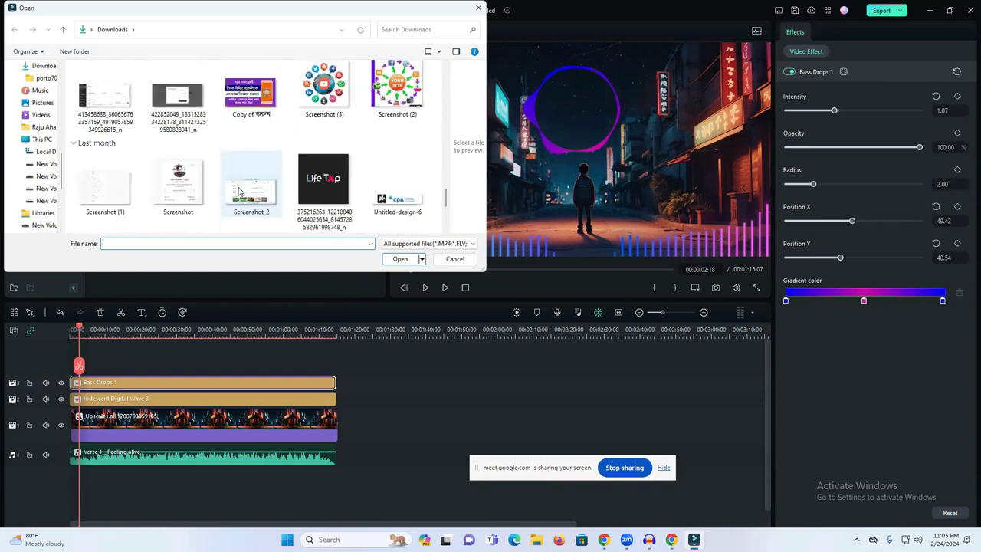
scroll(239, 192, down, 5)
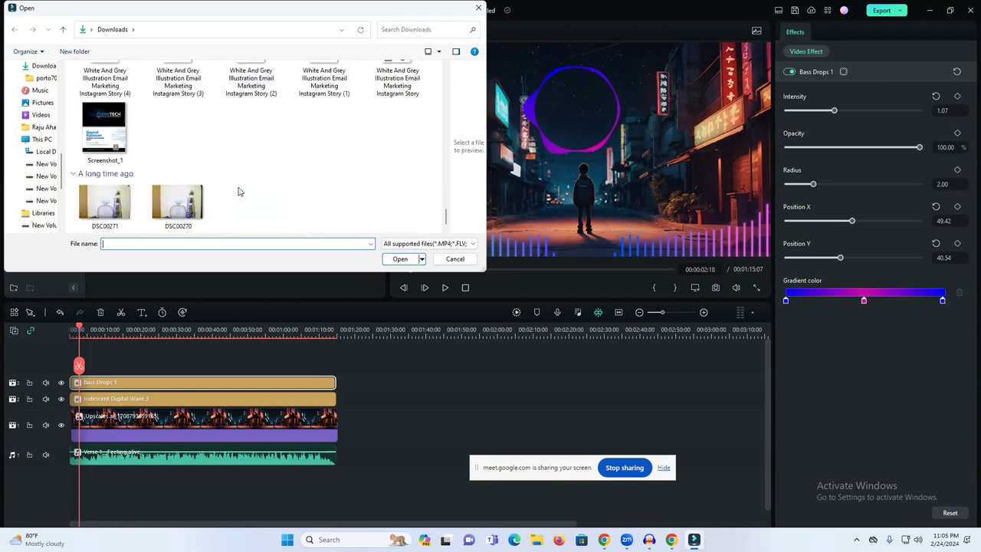
scroll(238, 192, up, 10)
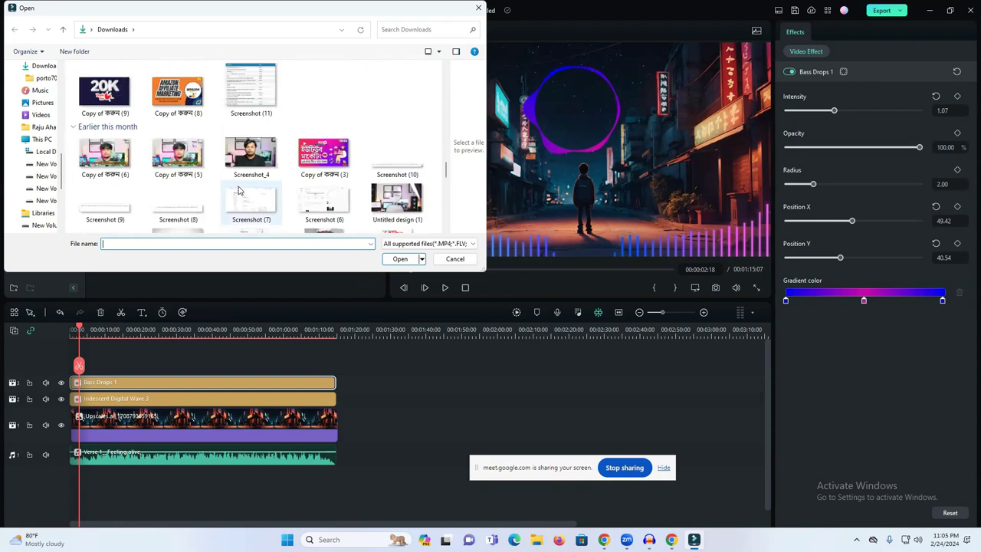
scroll(239, 185, up, 8)
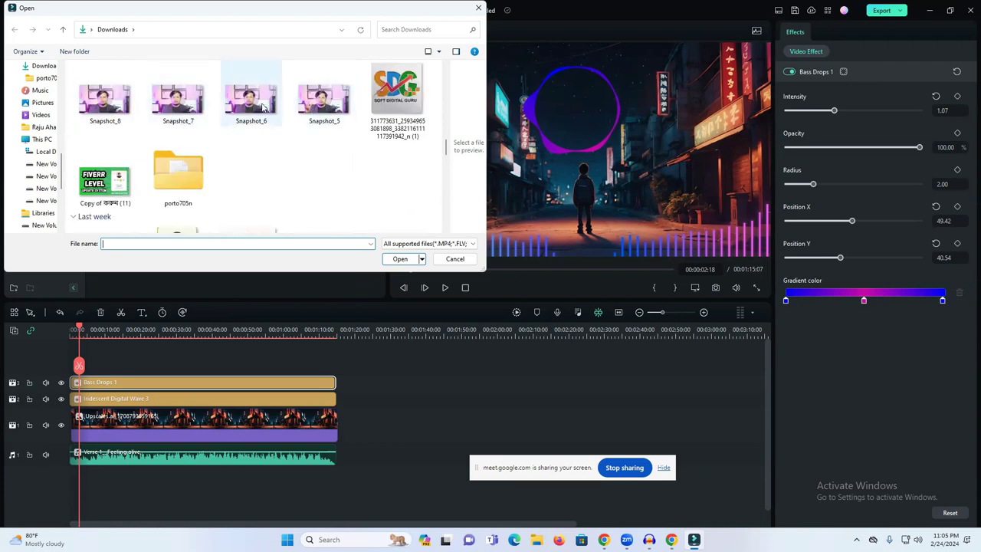
click(105, 100)
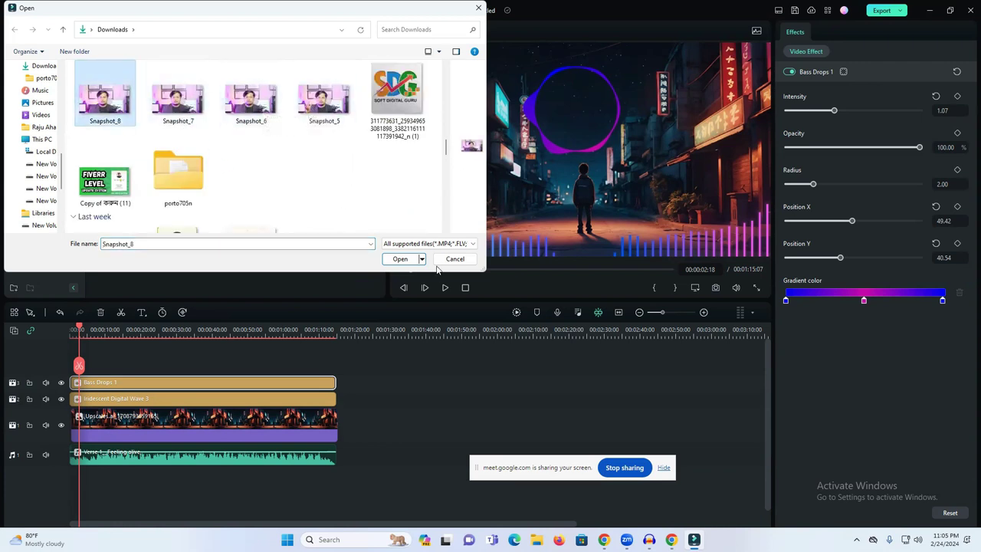
click(400, 258)
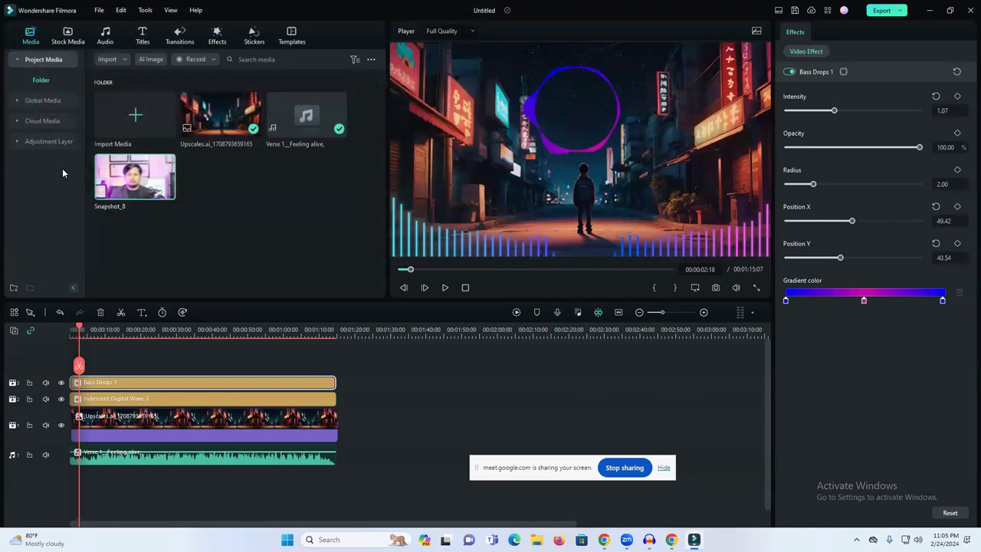
click(178, 38)
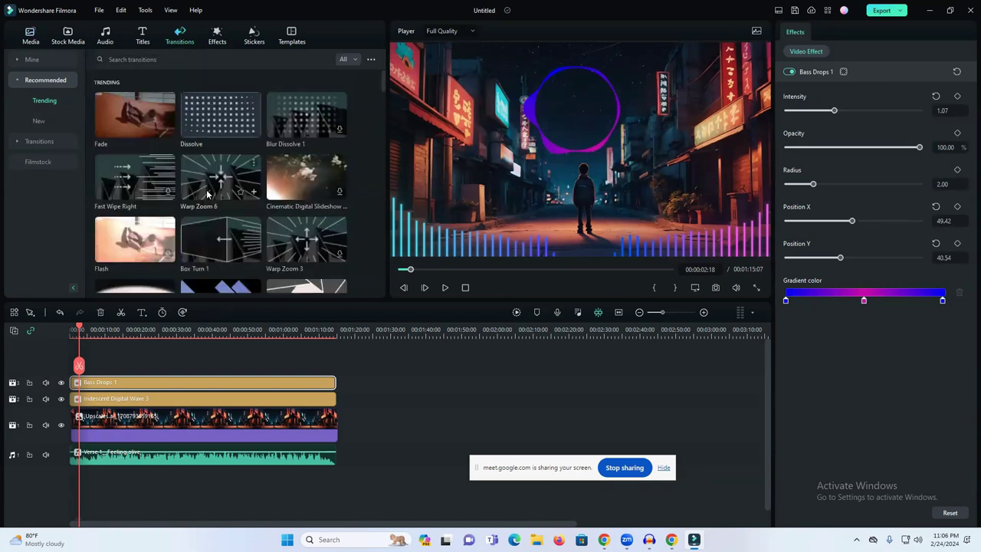
scroll(208, 195, down, 5)
click(218, 37)
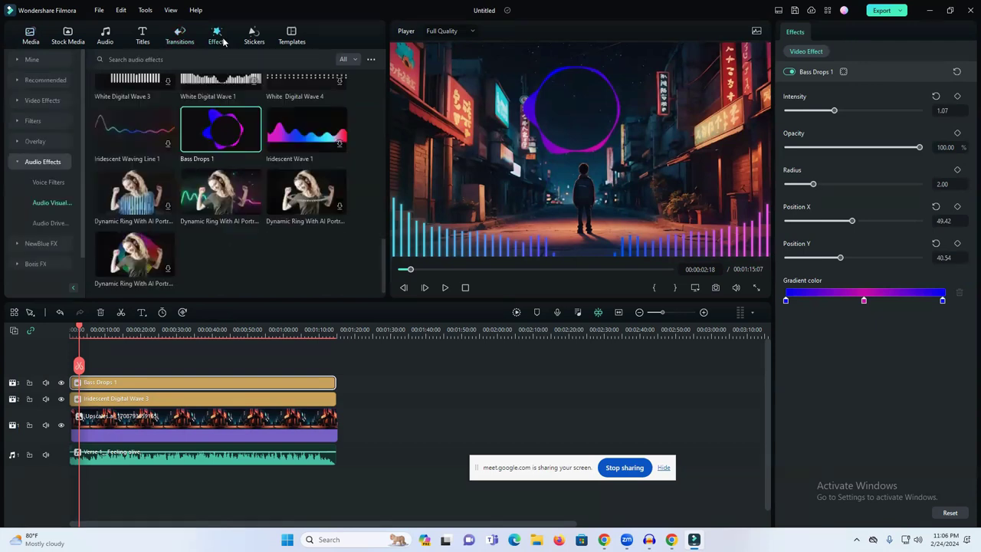
click(43, 80)
click(40, 139)
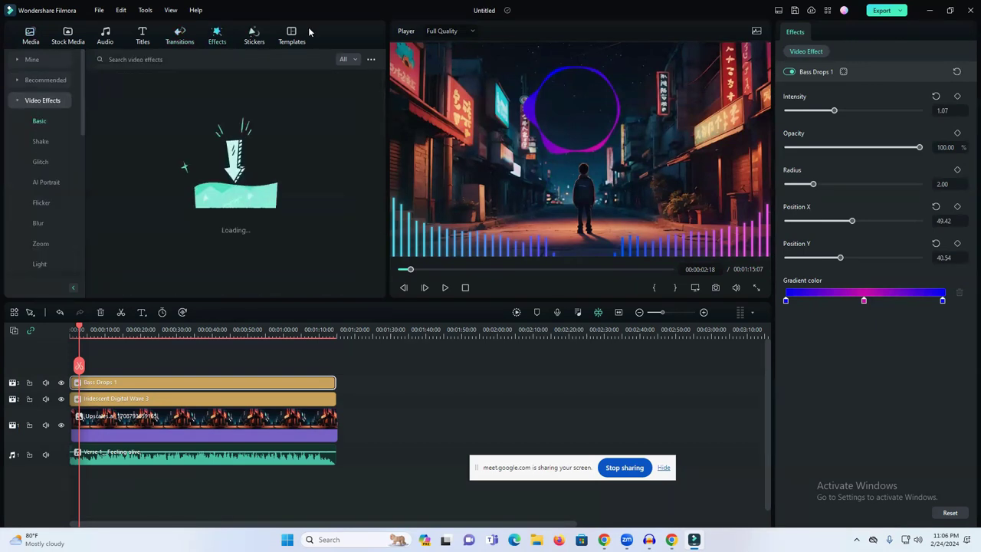
click(254, 36)
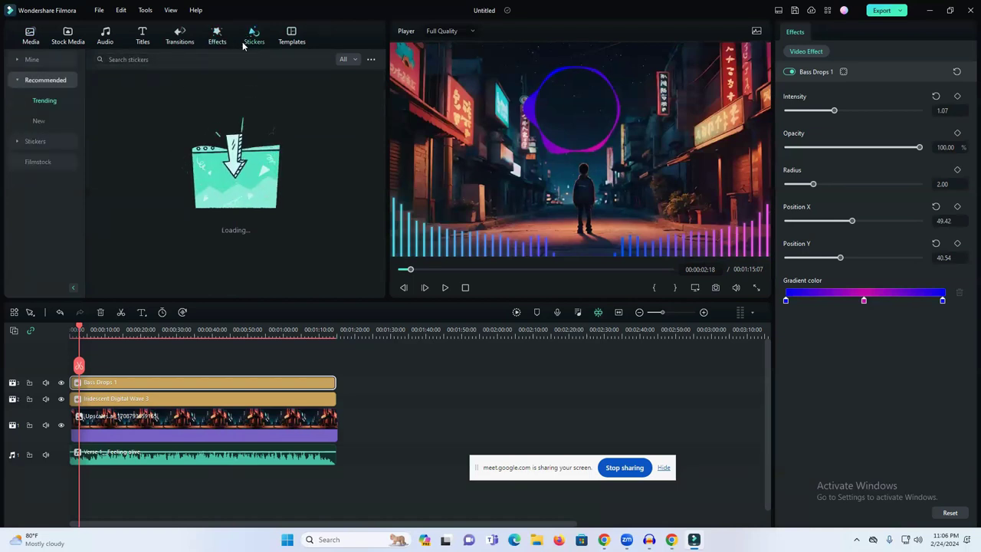
click(291, 36)
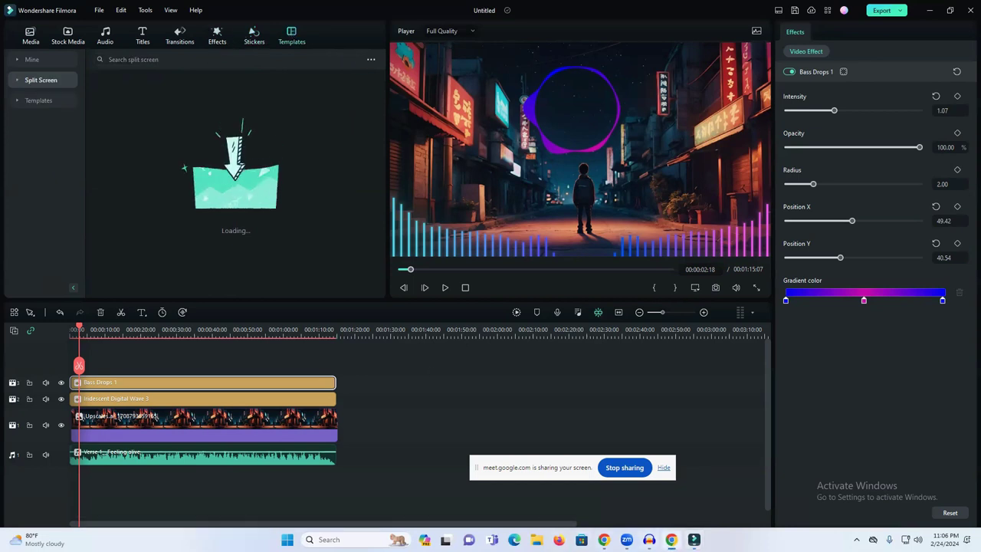
- Switch to Canva in the browser and open the recent YouTube thumbnail design with the round portrait
key(alt+Tab)
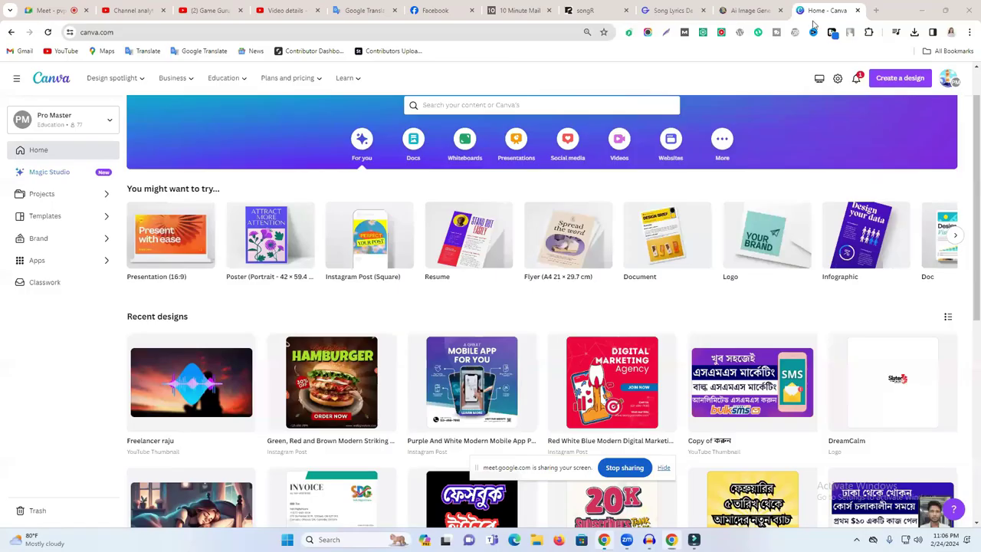
click(748, 10)
click(803, 10)
click(192, 382)
click(765, 10)
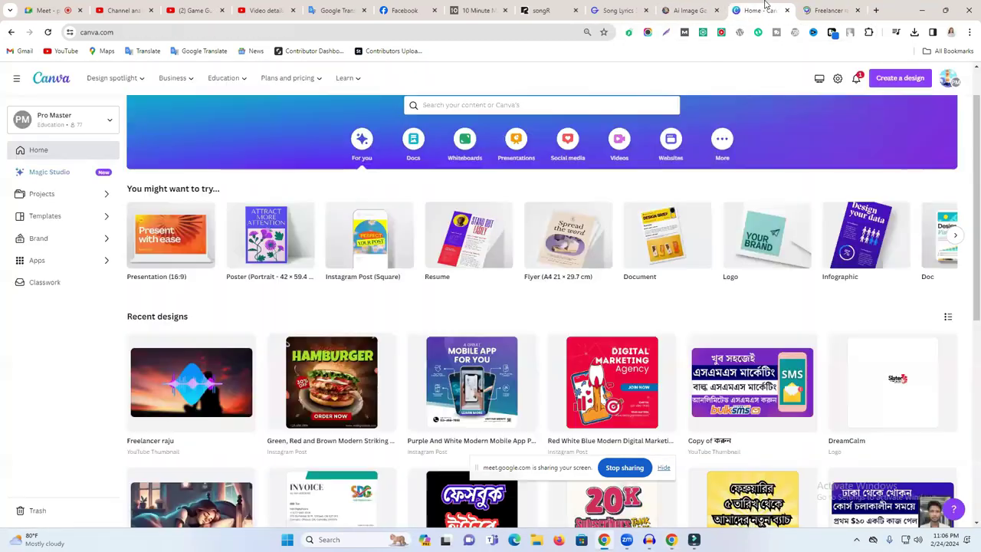
click(808, 10)
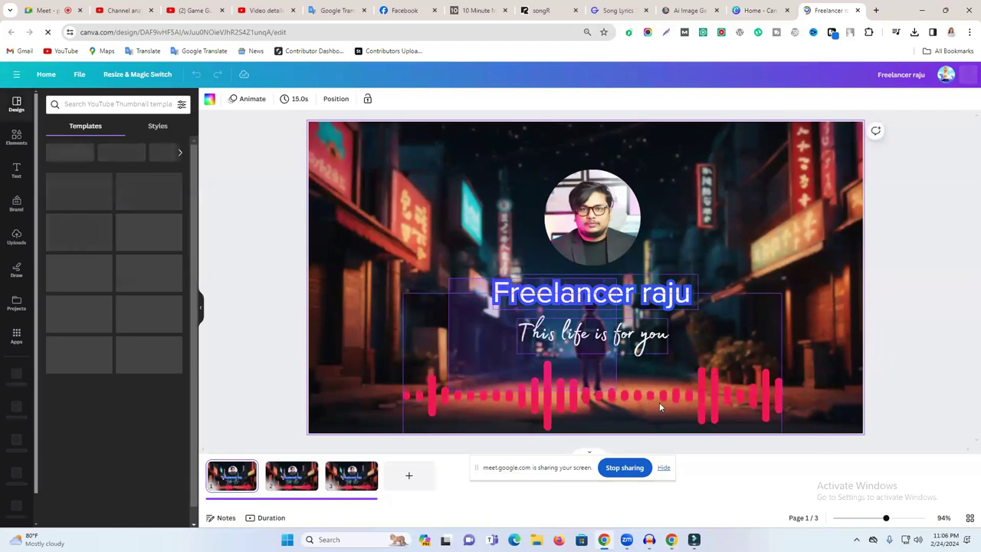
- Delete the audio wave, the texts and the street background from page 1, keeping only the round portrait
click(662, 402)
key(Delete)
click(709, 145)
key(Delete)
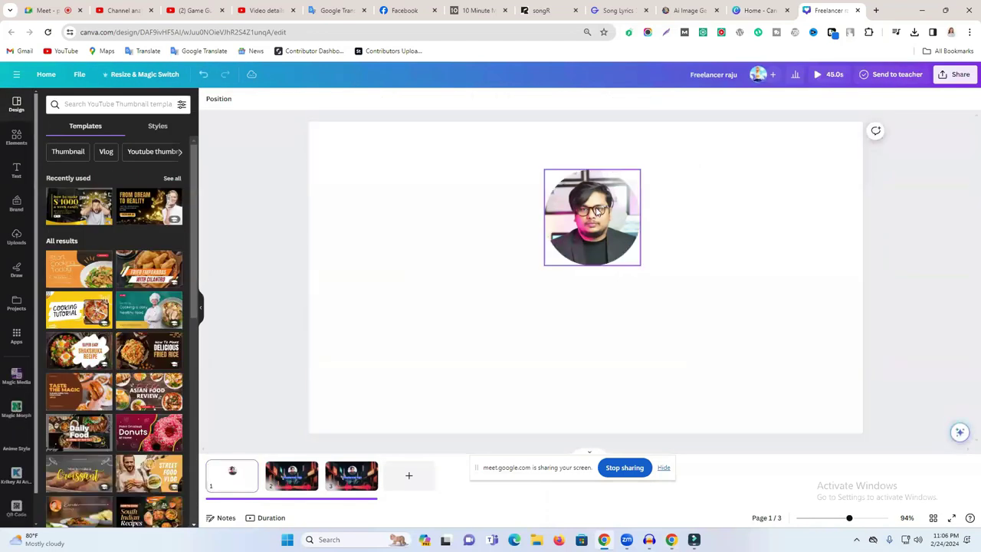
- Move the round portrait to the middle of the blank page, enlarge it slightly and open the sharing options
drag(591, 218, 592, 260)
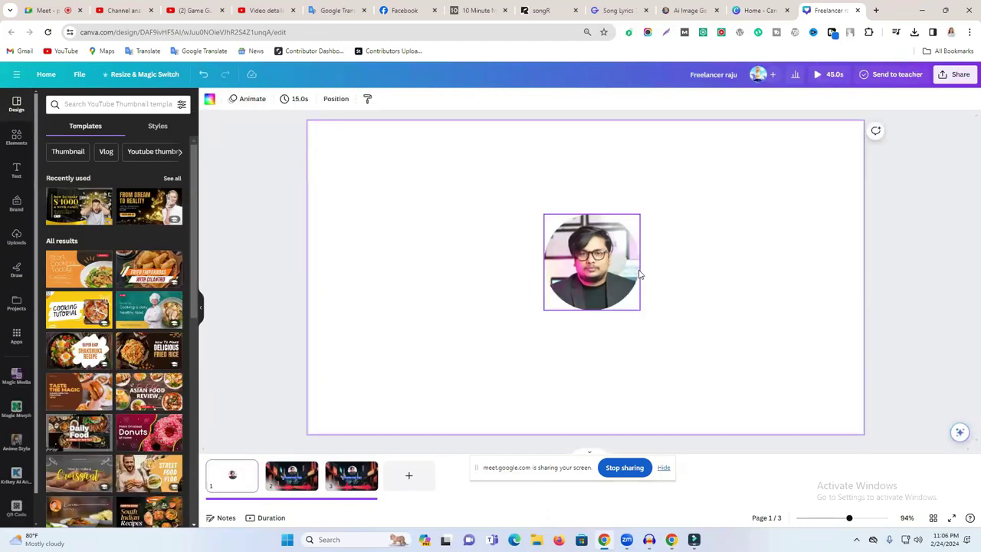
drag(641, 310, 646, 314)
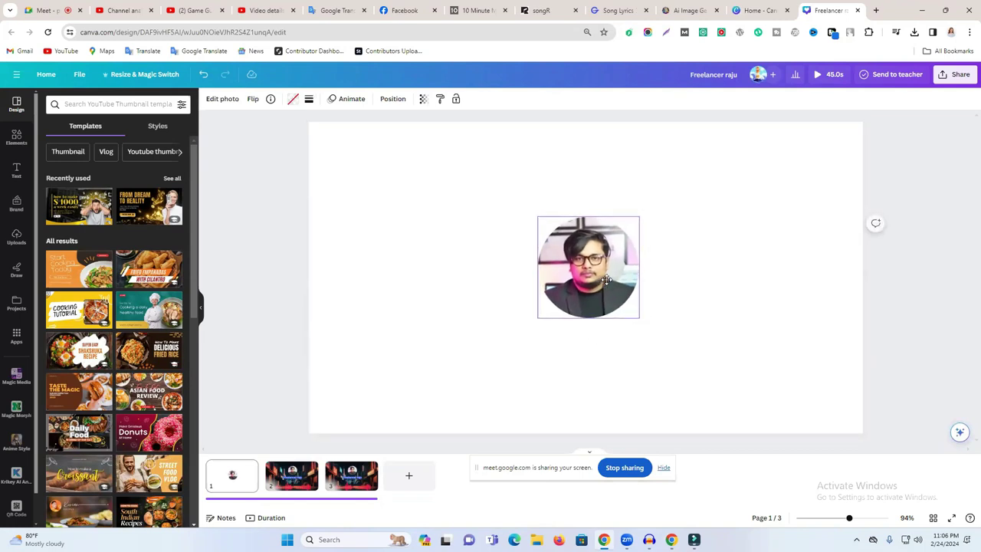
click(871, 222)
click(961, 74)
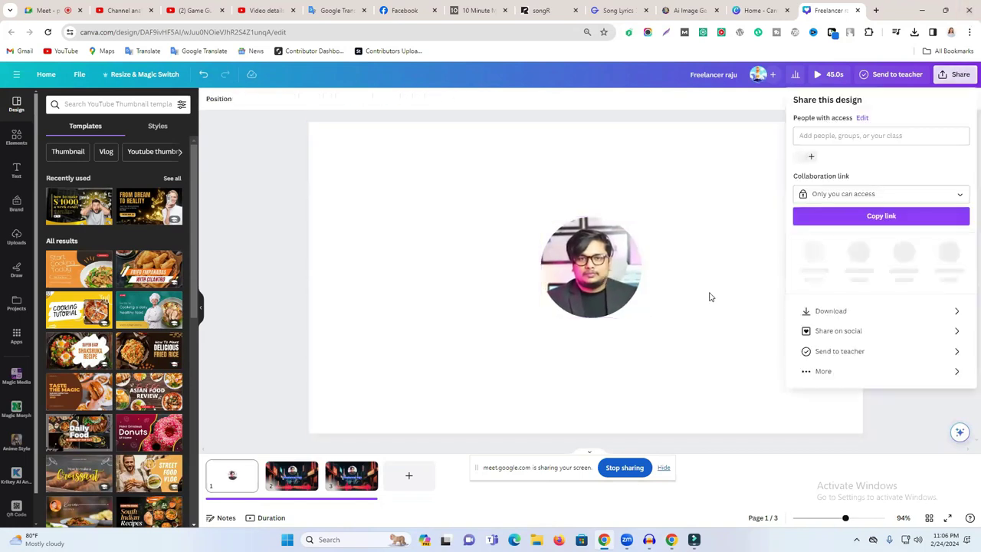
- Delete pages 3 and 2 of the design, keeping only page 1 with the round portrait
right_click(372, 475)
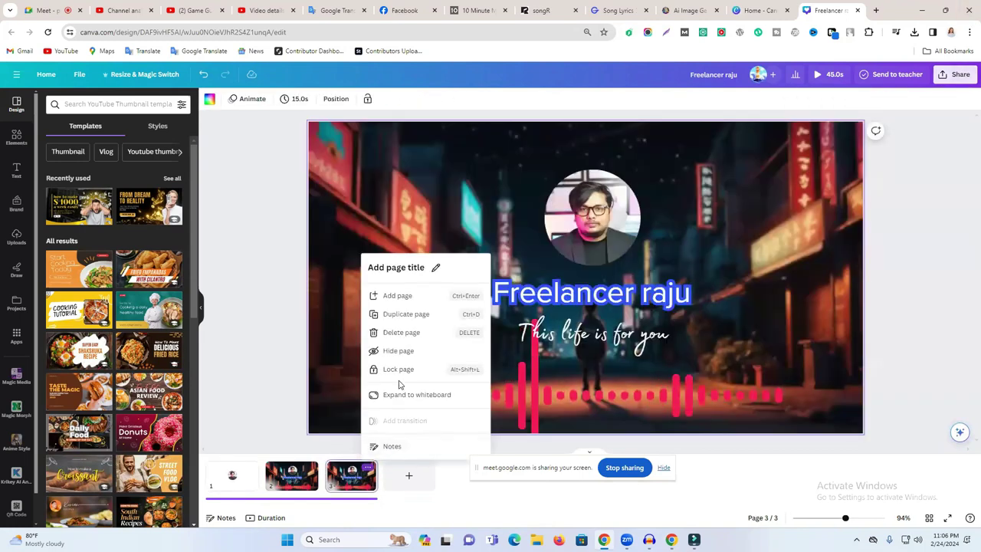
click(401, 333)
right_click(317, 471)
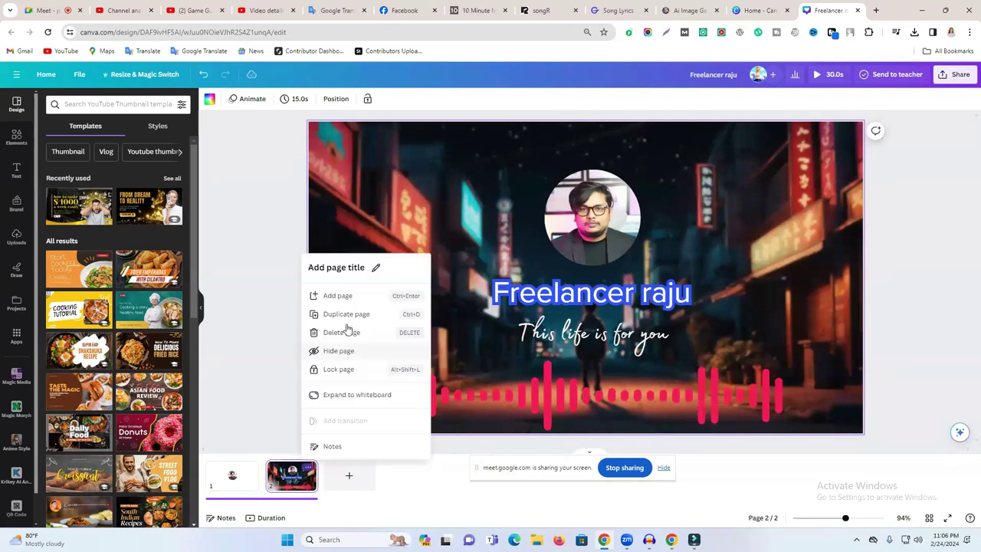
click(346, 331)
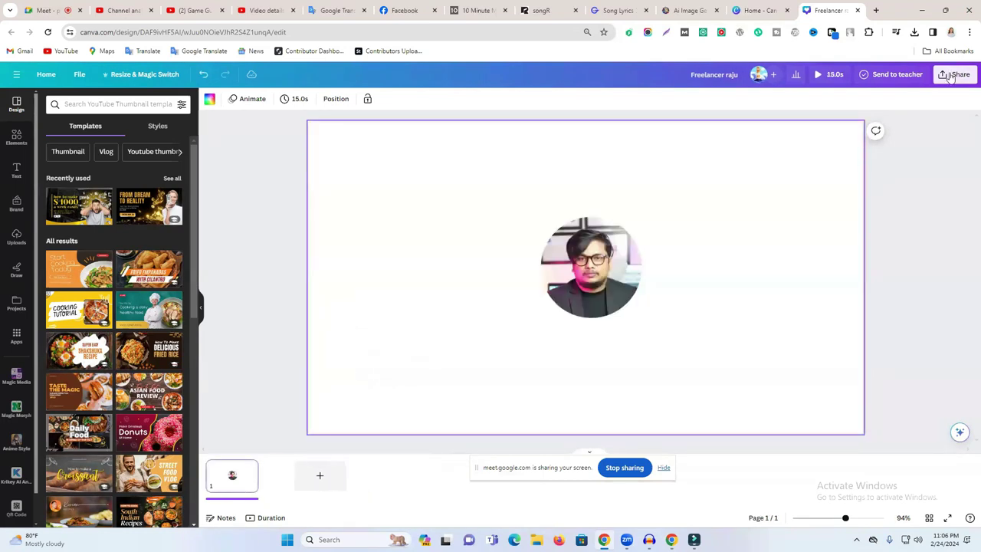
- Download the portrait page as a JPG image instead of an MP4 video
click(832, 309)
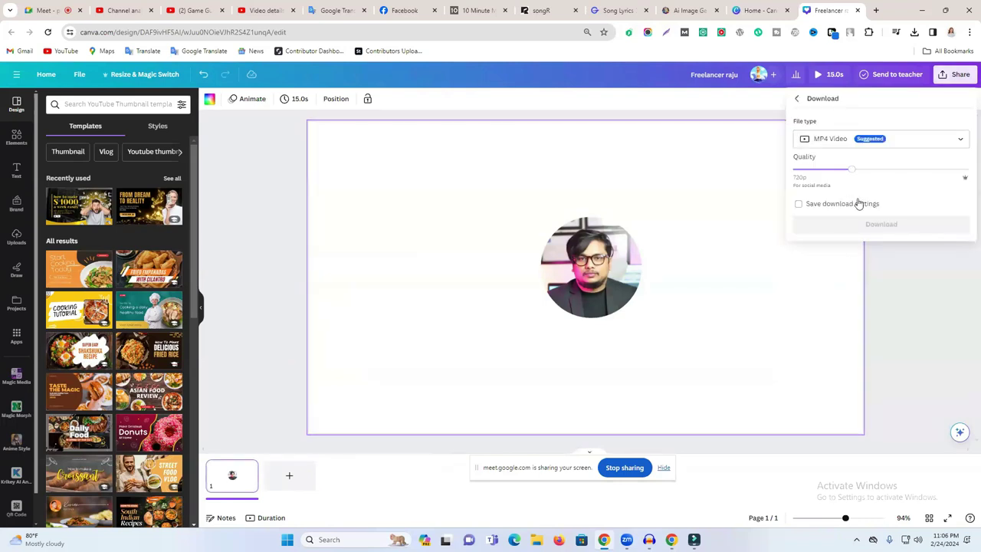
click(828, 143)
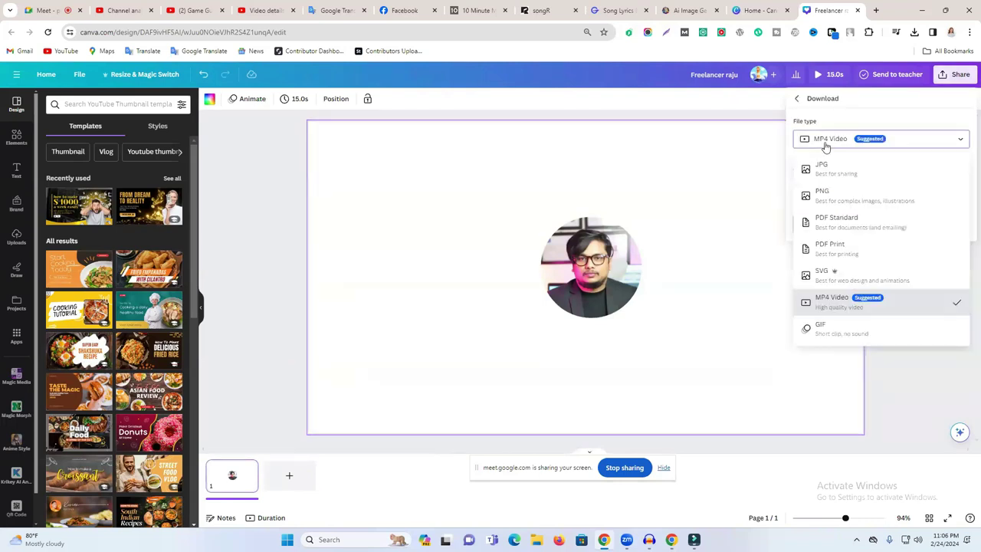
click(825, 167)
click(862, 287)
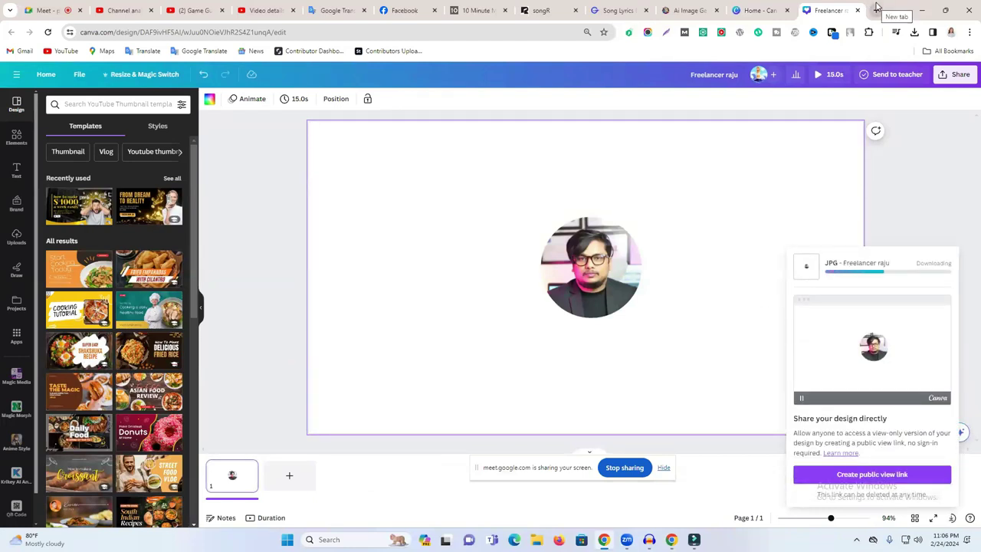
- Search the web for "online background remover" in a new browser tab and open the remove.bg site
click(876, 10)
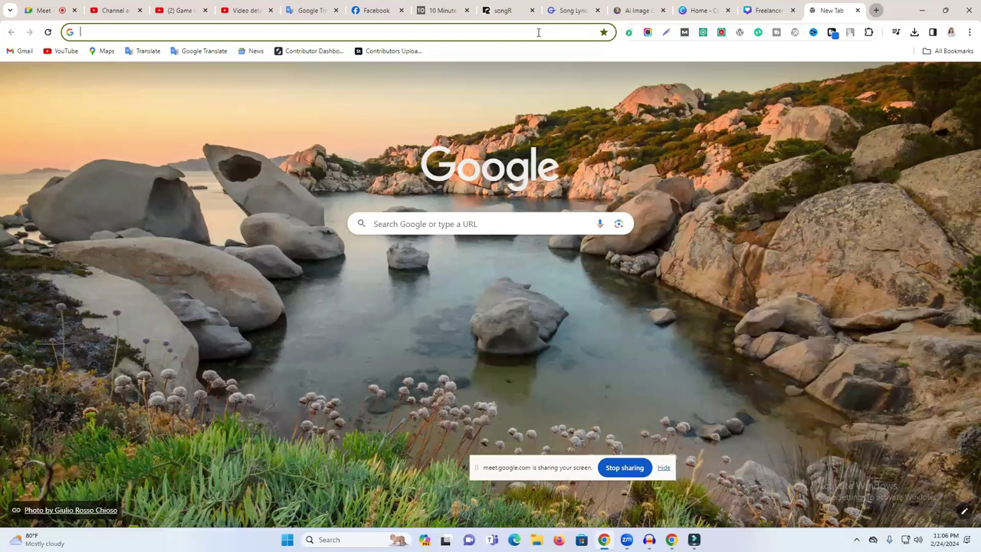
text(on)
click(289, 98)
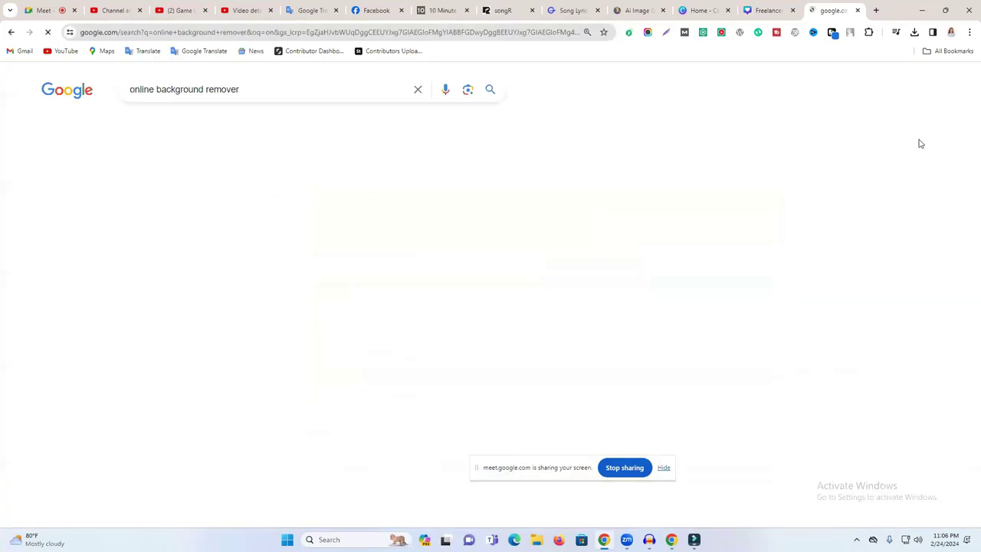
click(193, 202)
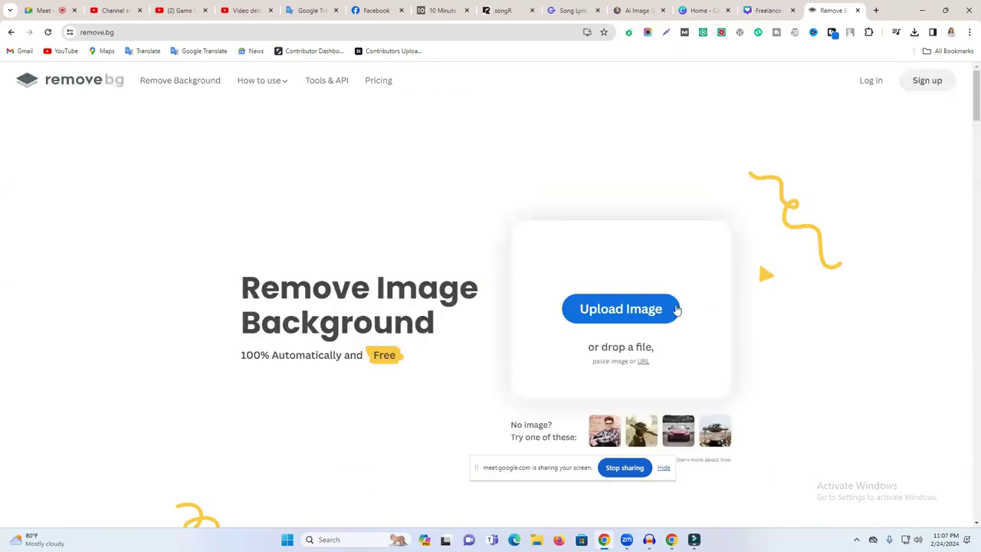
- Upload the downloaded round portrait JPG to remove.bg and download the 666 × 375 px cutout
click(633, 311)
click(105, 116)
click(404, 258)
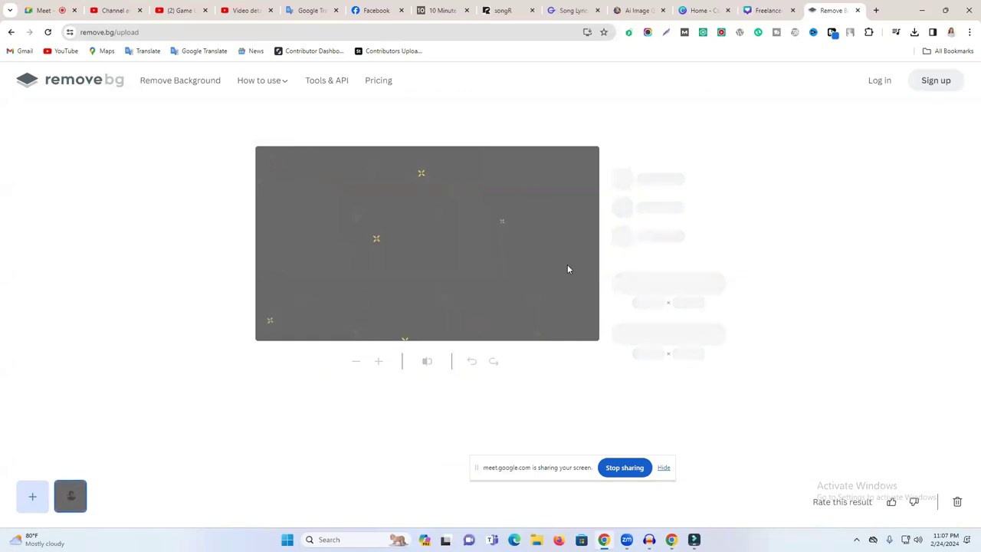
click(638, 295)
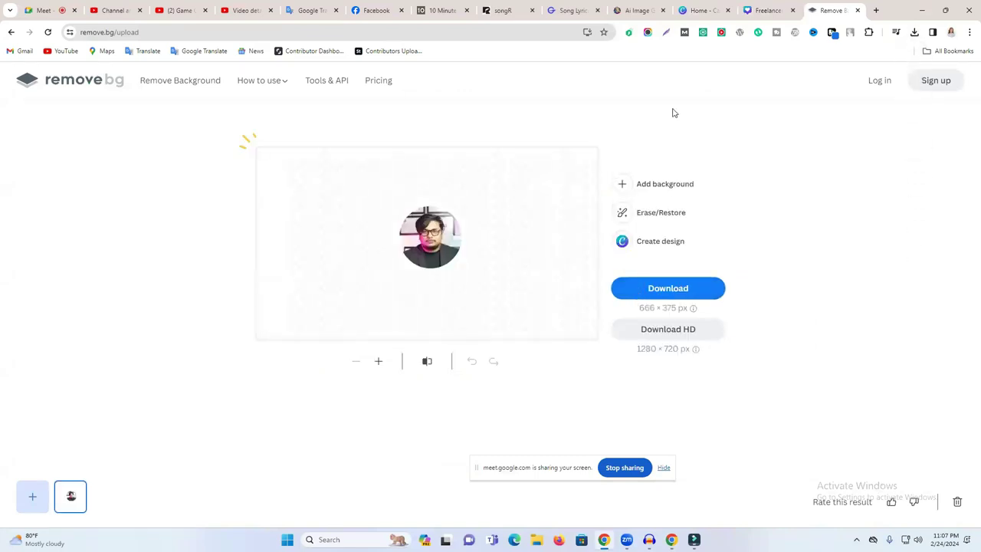
- Switch to Filmora and import the removebg-preview portrait image from the Downloads folder into the project media
click(786, 7)
click(694, 539)
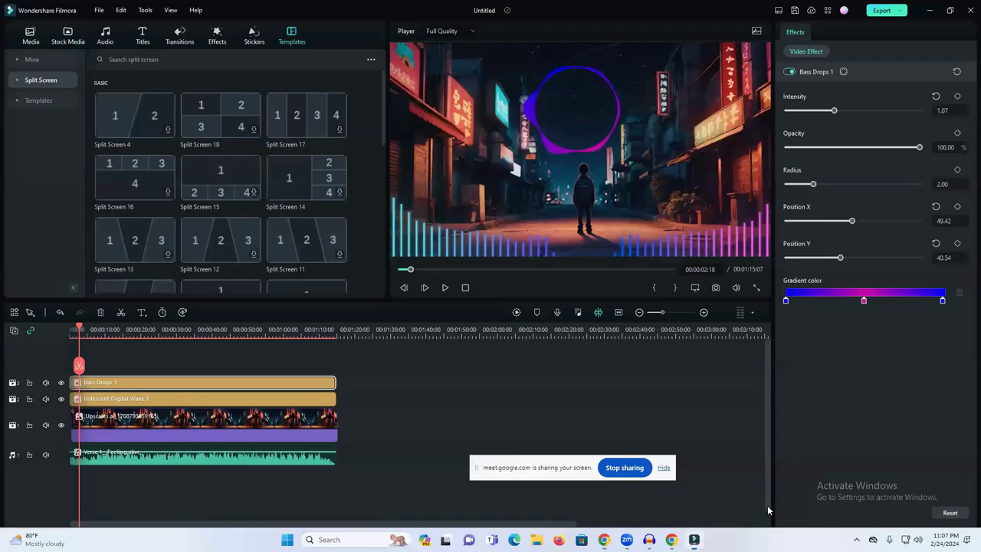
click(30, 36)
click(135, 118)
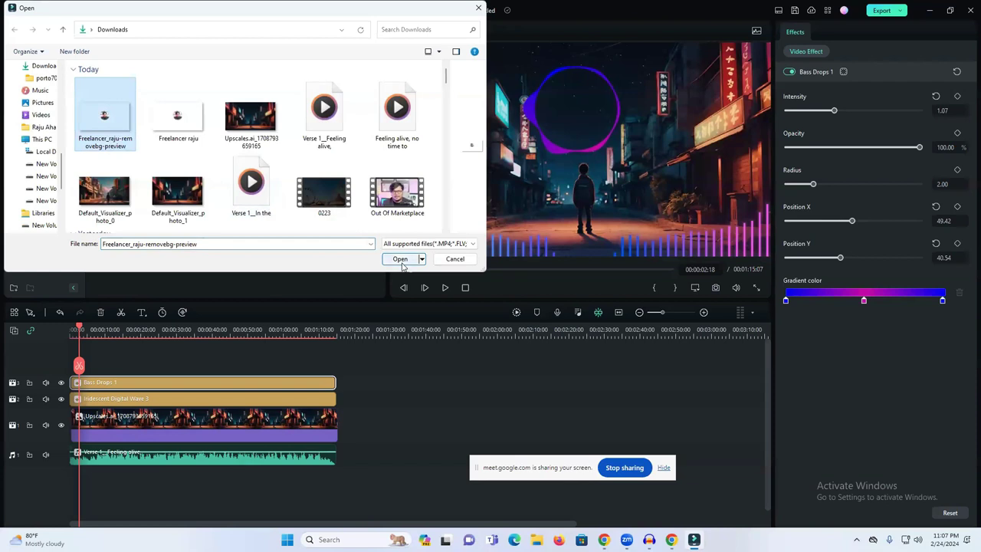
click(405, 258)
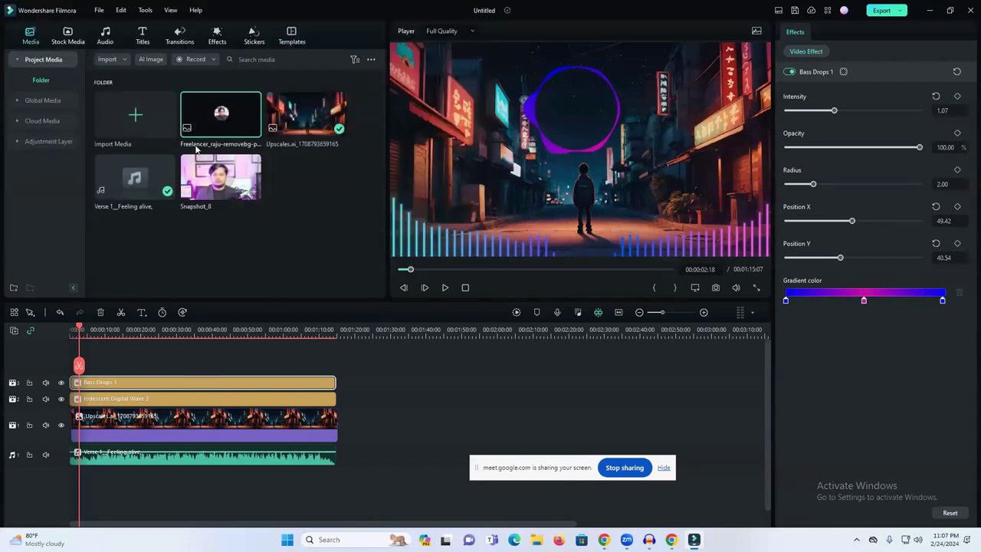
- Place the cutout portrait on a track above Bass Drops 1, scale it to about 118% and fit it inside the circular visualizer
drag(115, 318, 81, 384)
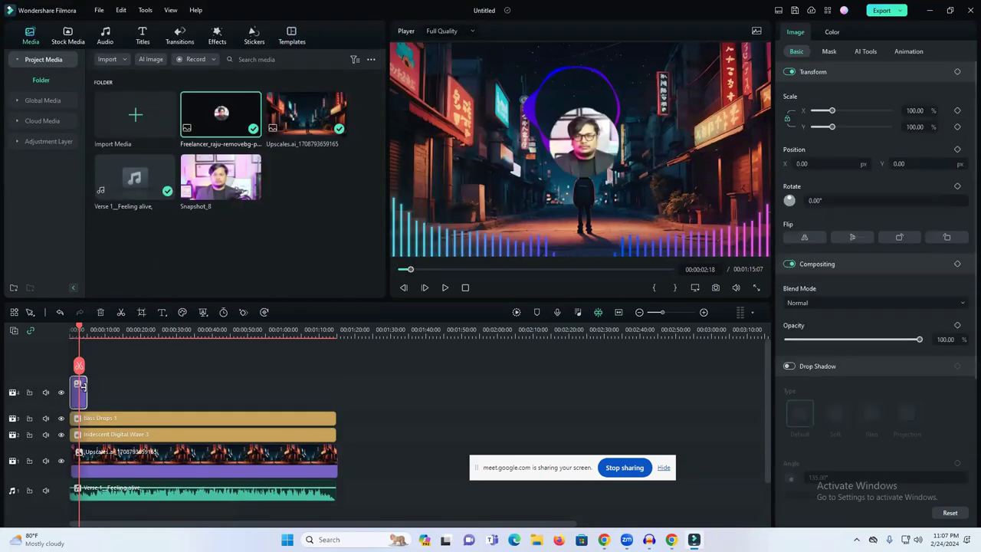
click(582, 150)
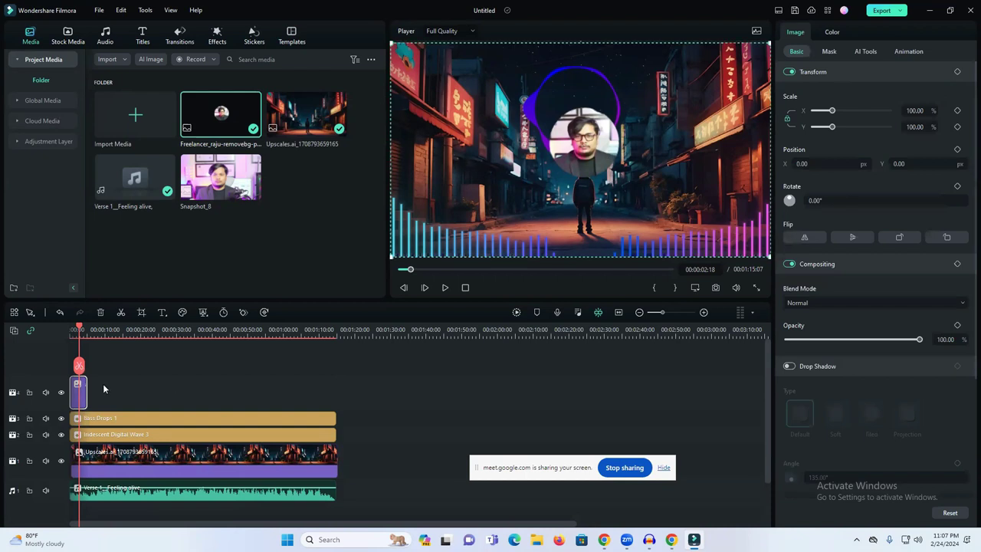
click(85, 388)
click(80, 391)
drag(593, 165, 584, 133)
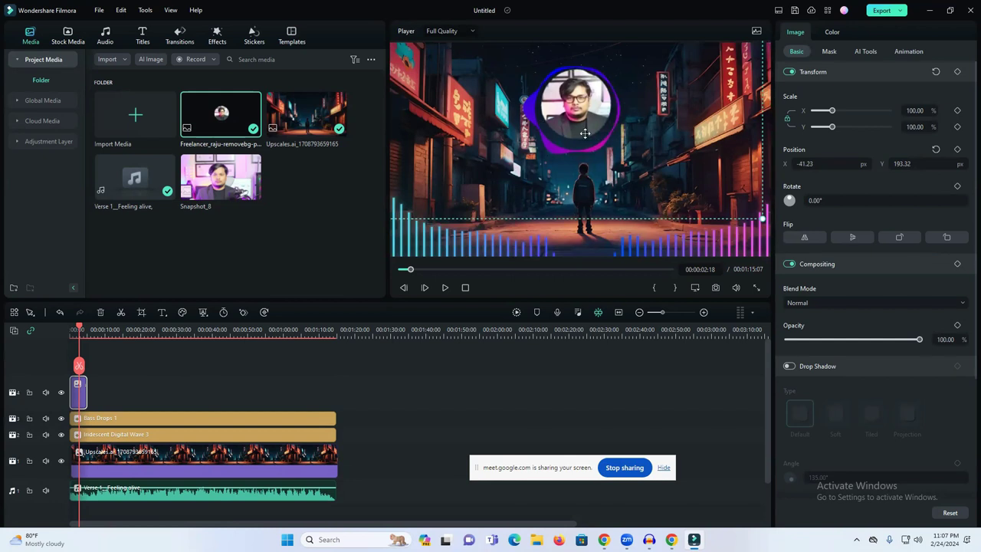
drag(761, 218, 768, 227)
mouse_move(689, 165)
mouse_down()
mouse_move(713, 170)
mouse_move(681, 164)
mouse_up()
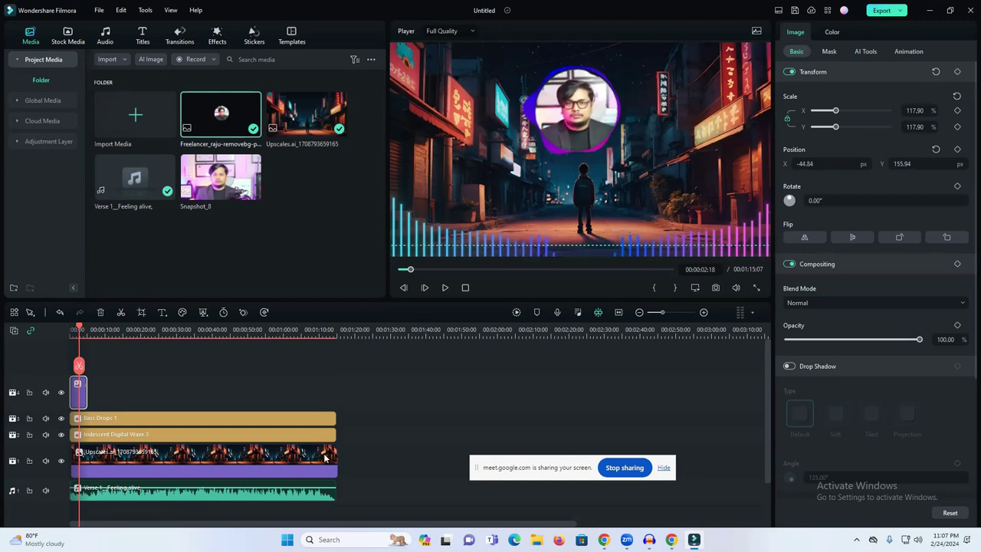
- Extend the portrait clip to the end of the other tracks and play back a few seconds of the video
click(151, 396)
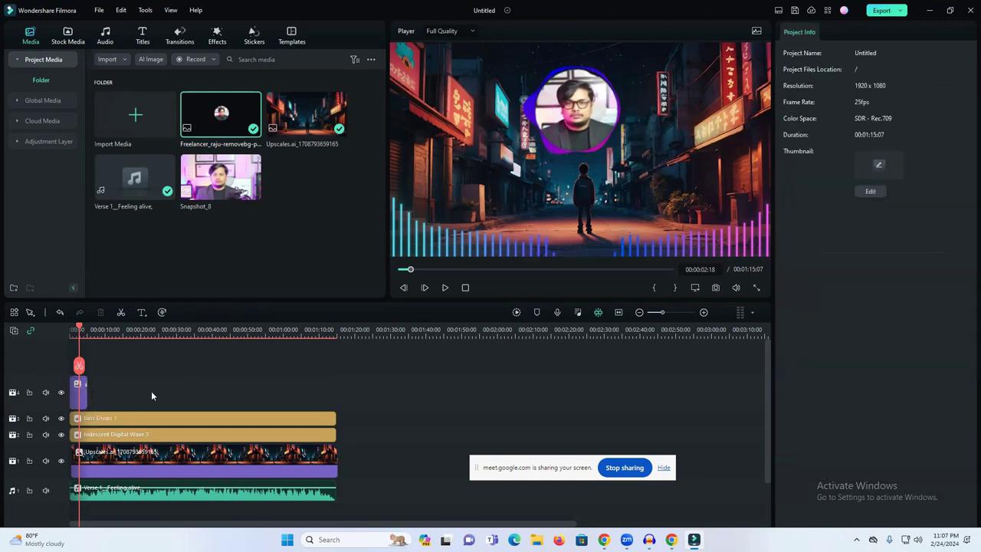
click(81, 398)
drag(86, 395, 335, 392)
click(444, 292)
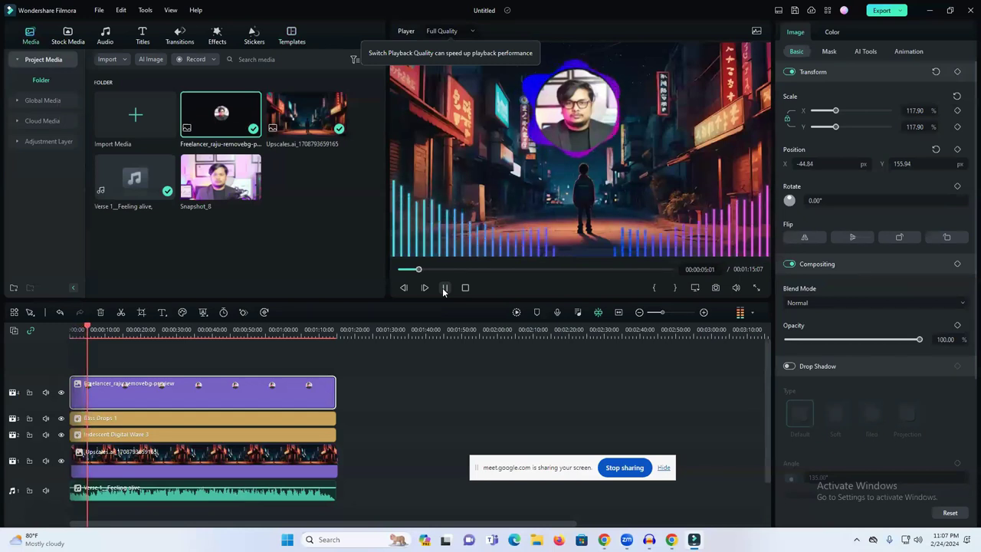
click(444, 288)
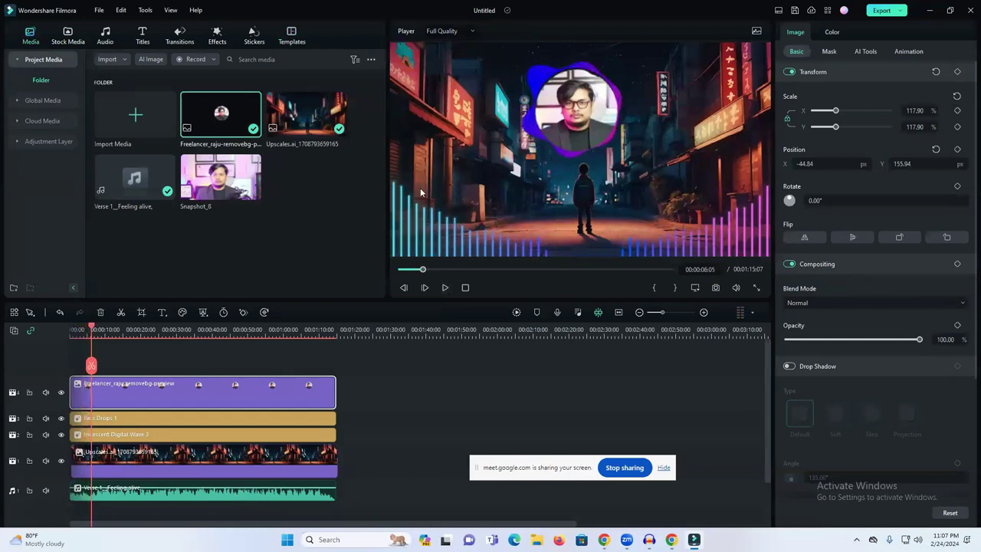
- Delete the portrait clip from the timeline and place the basic Image Mask effect at the start of the top track
click(215, 36)
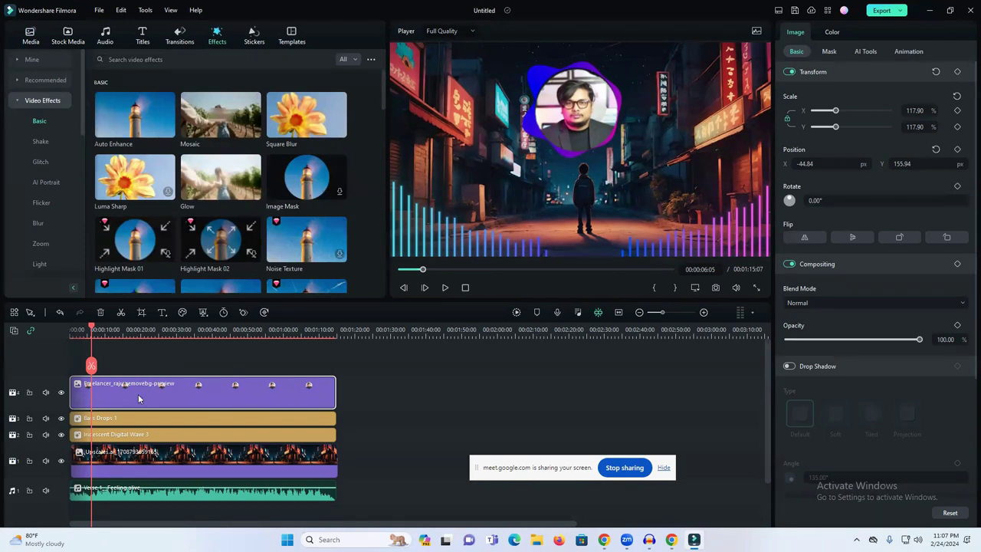
key(Delete)
drag(297, 184, 81, 397)
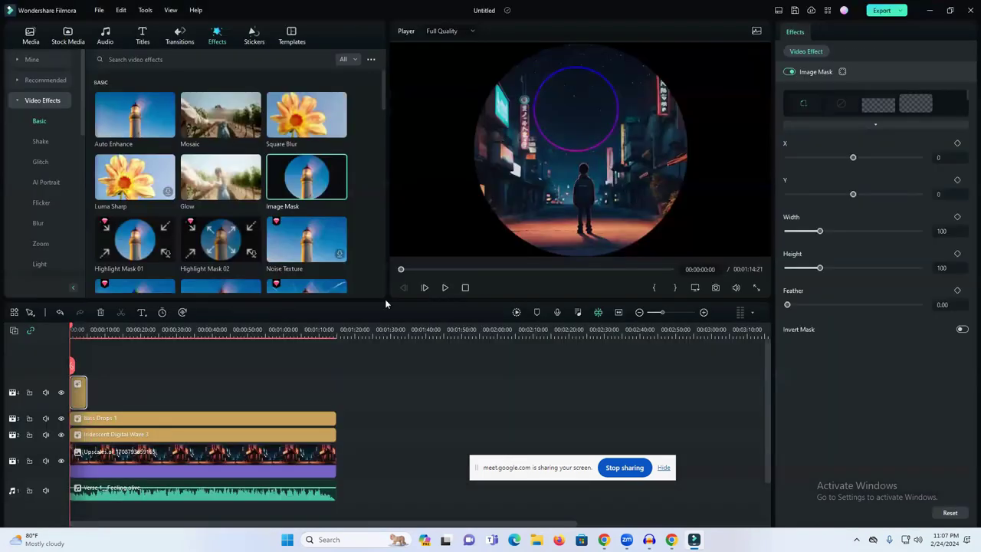
- Set the Image Mask effect to no mask shape so the street image fills the frame
click(625, 134)
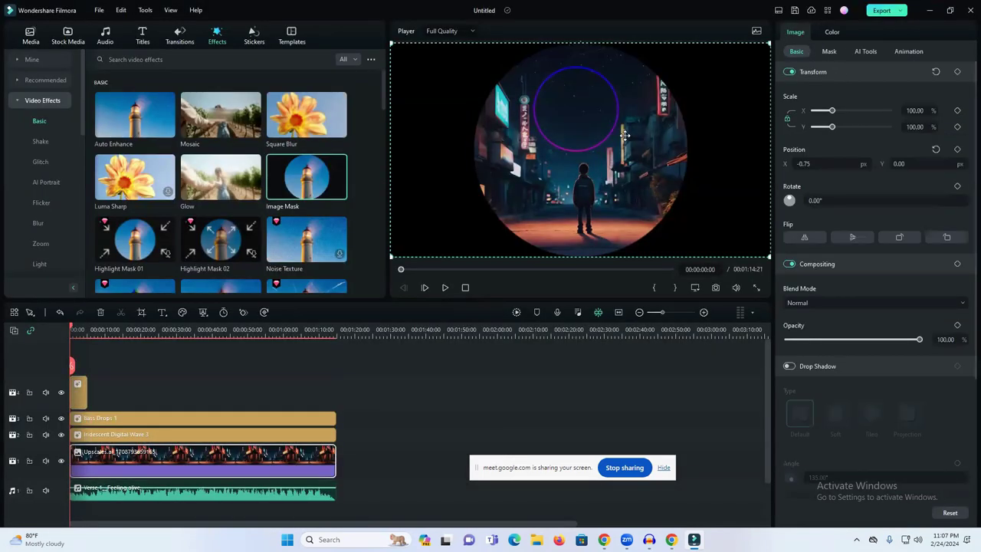
scroll(837, 282, down, 2)
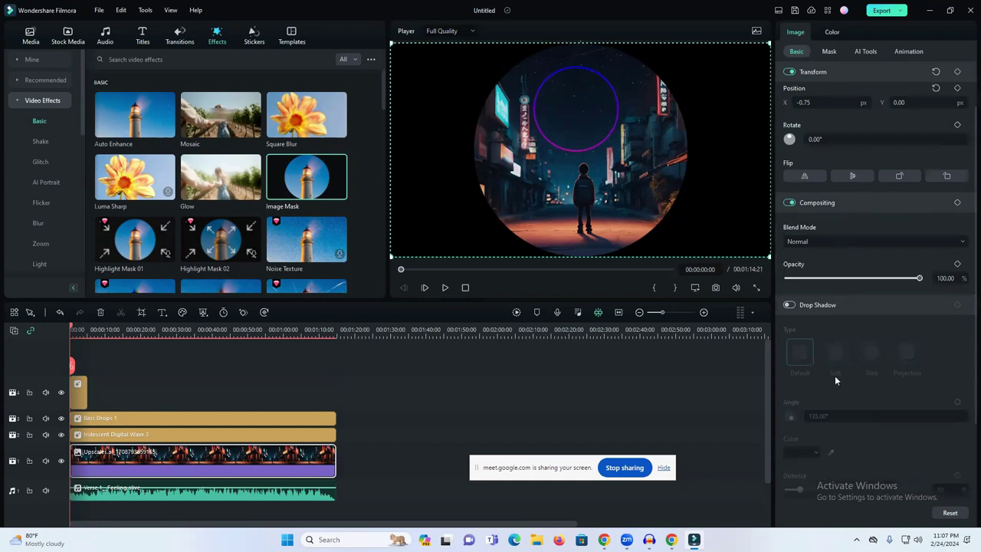
click(80, 387)
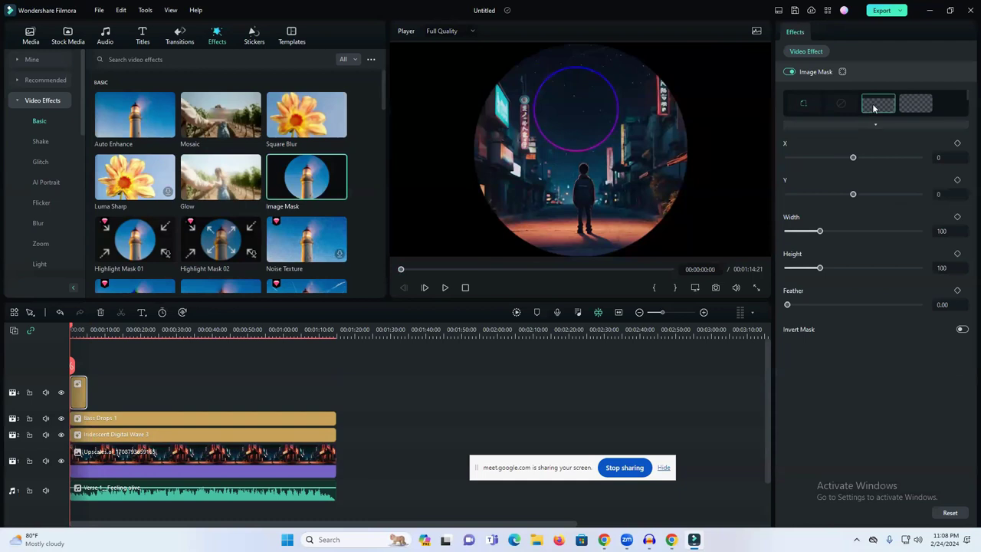
click(847, 106)
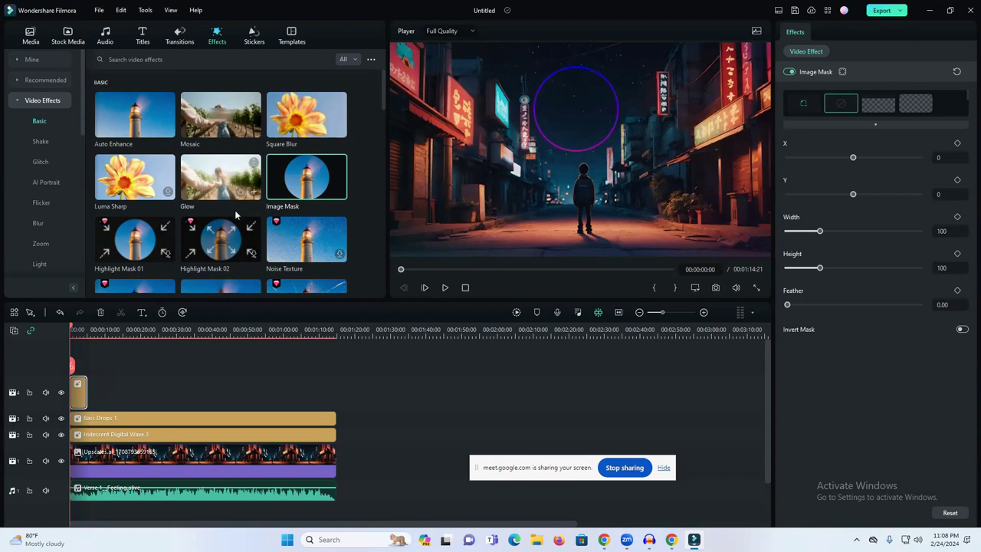
scroll(239, 214, down, 2)
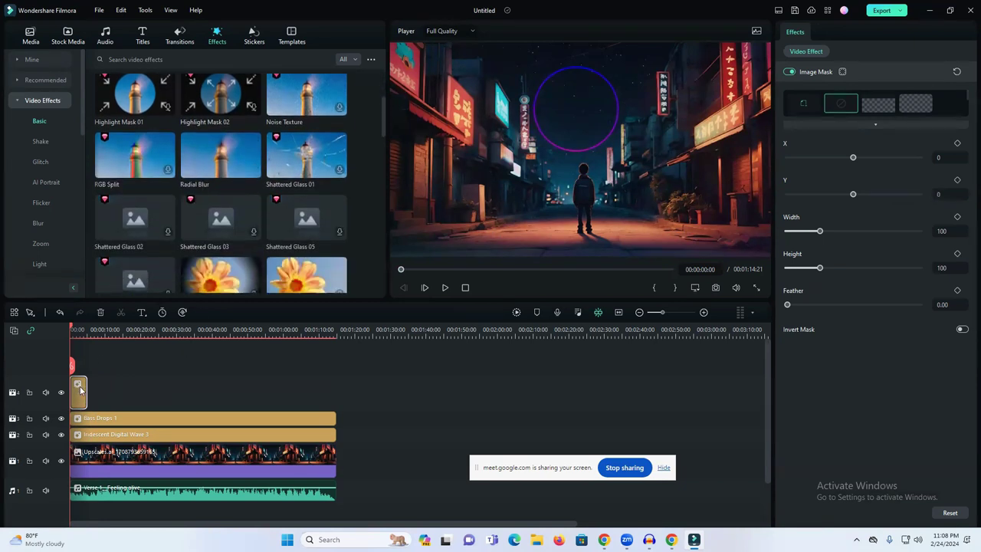
scroll(236, 153, down, 2)
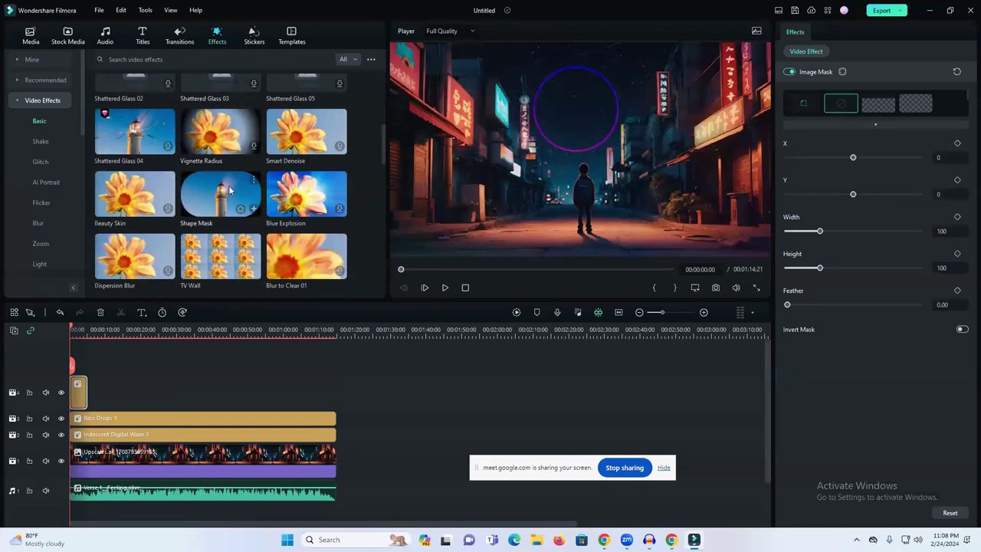
scroll(228, 190, down, 5)
scroll(228, 190, up, 8)
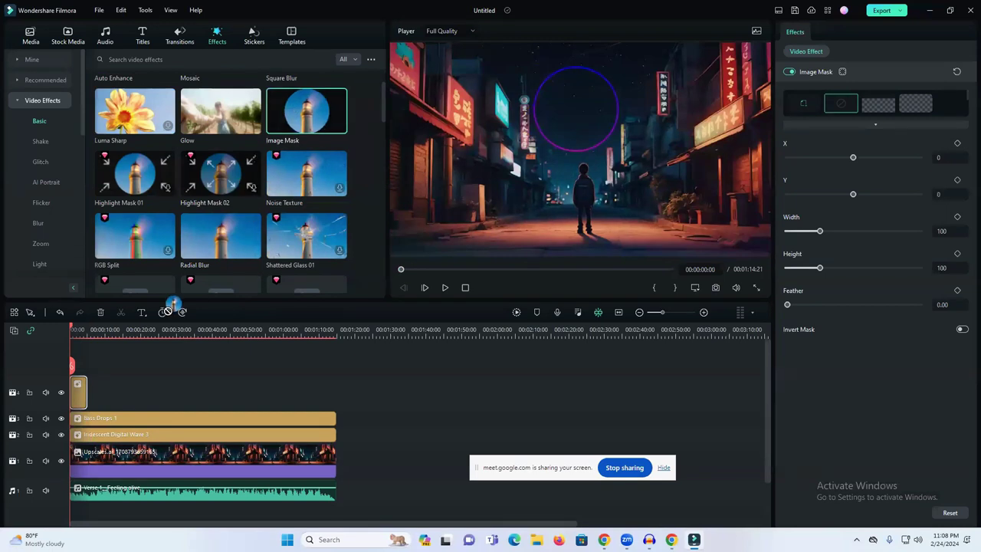
- Place the Snapshot_8 image at the start of the timeline on a track beneath the Image Mask effect and show its frame
click(31, 34)
drag(220, 184, 82, 371)
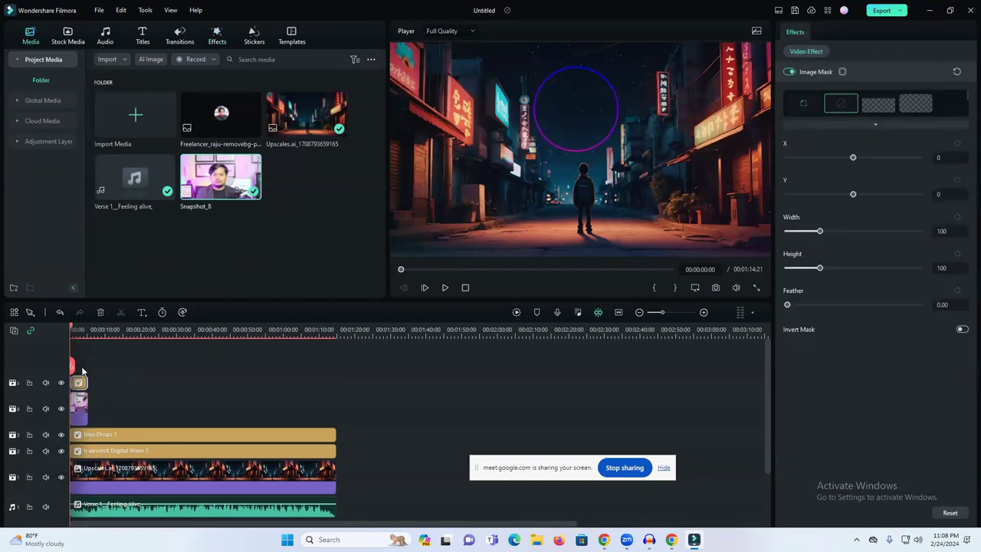
click(73, 330)
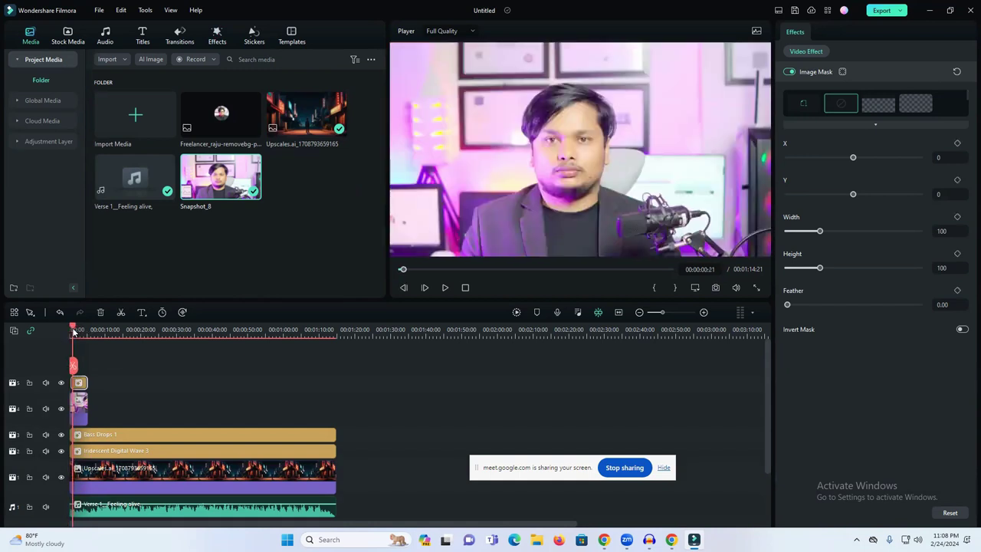
- Look through the mask and AI tool settings of the Snapshot_8 clip
click(640, 187)
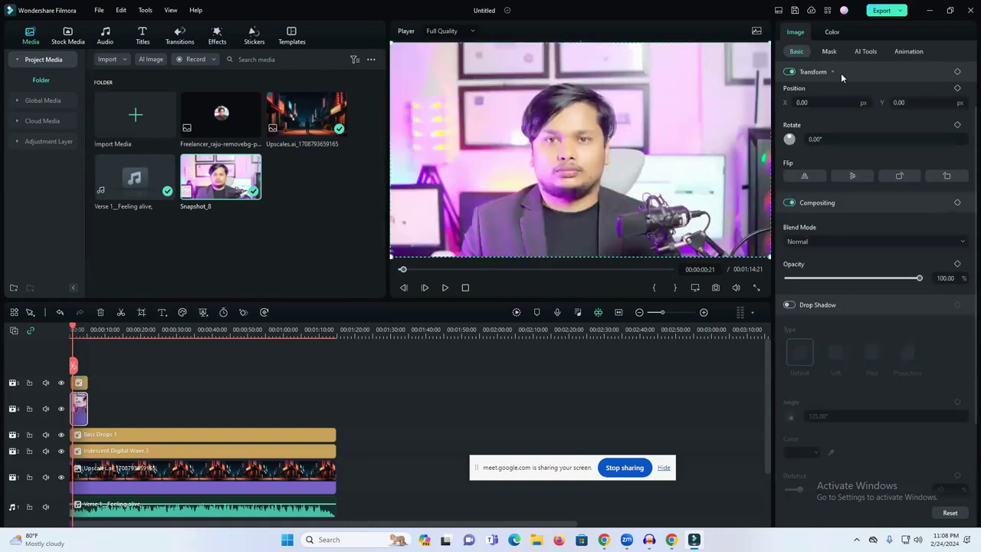
click(829, 52)
click(858, 52)
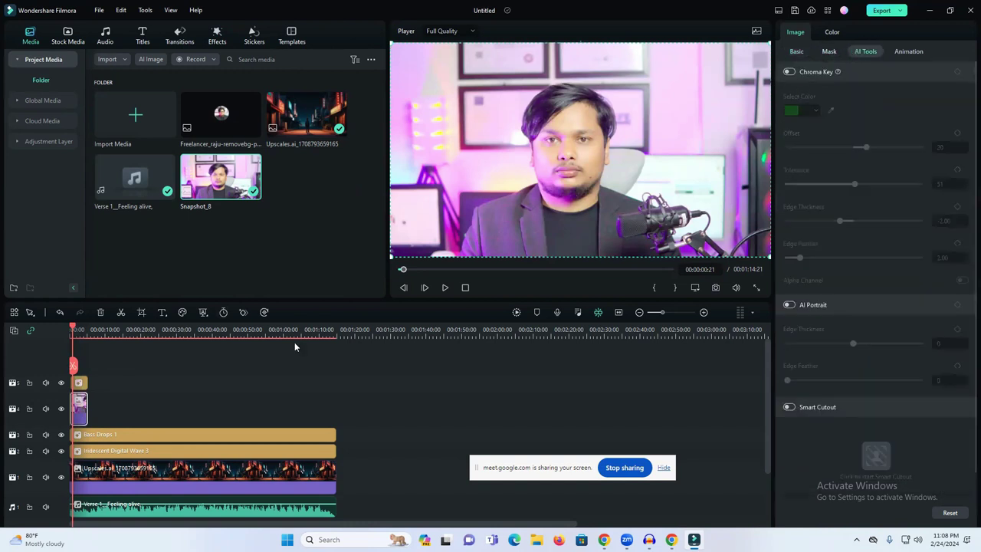
- Delete the Image Mask effect clip above the Snapshot_8 image
click(81, 383)
key(Delete)
- Find the Image Mask effect among the basic video effects and apply it to the Snapshot_8 clip
click(253, 35)
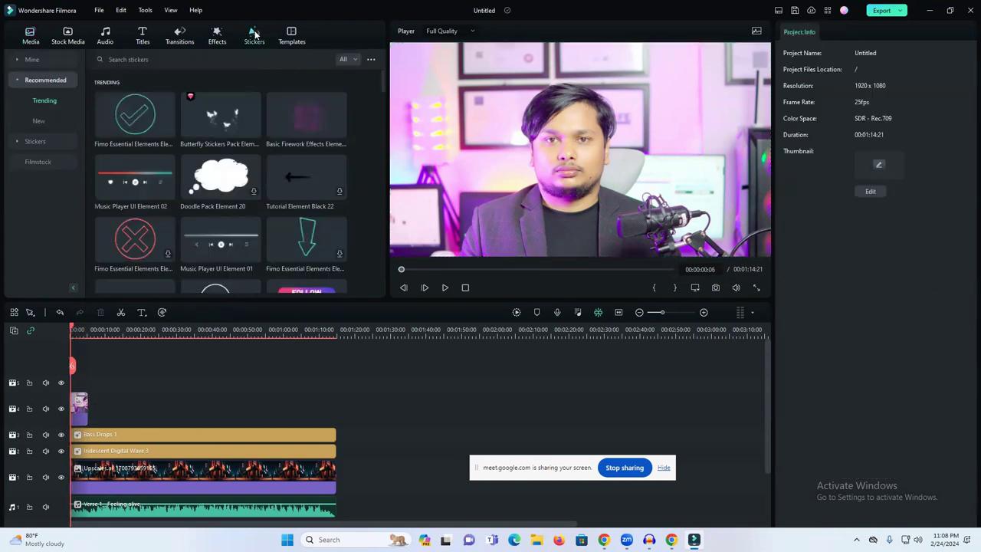
click(218, 36)
scroll(226, 192, down, 15)
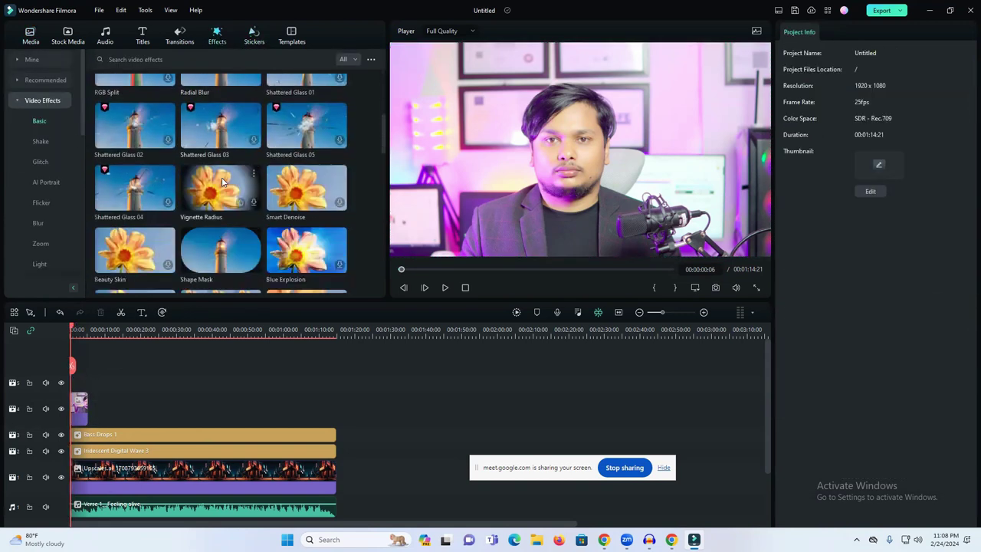
scroll(222, 182, down, 10)
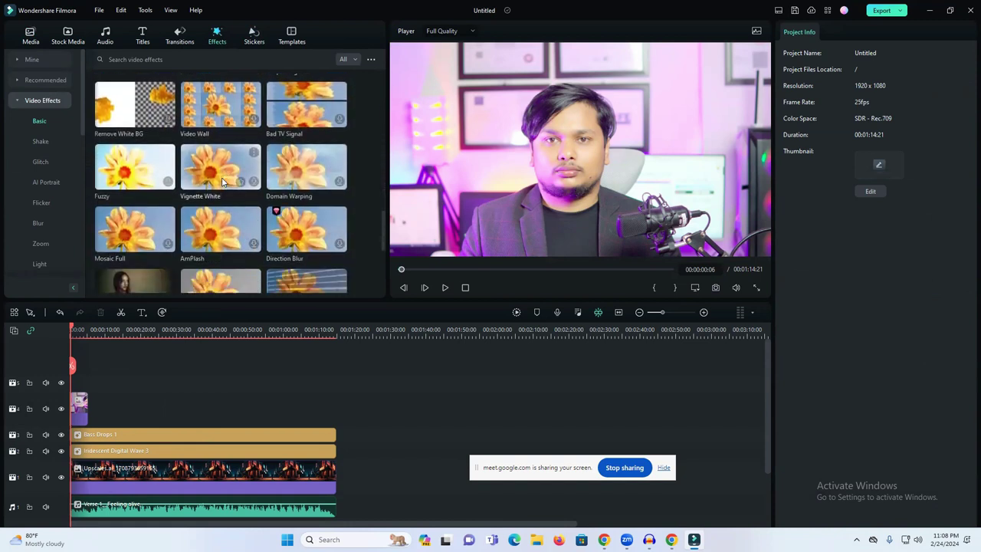
scroll(251, 183, down, 10)
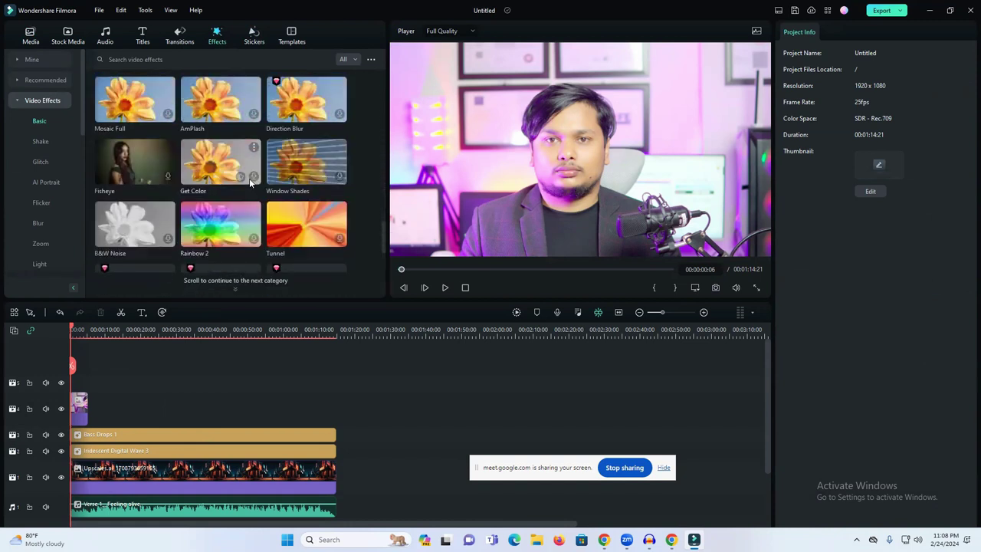
scroll(242, 177, up, 20)
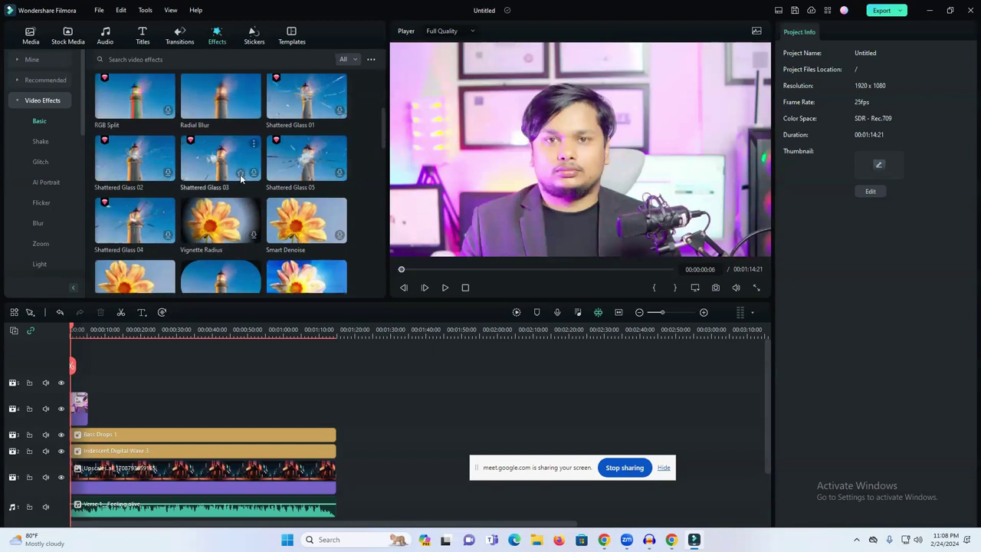
drag(321, 178, 76, 408)
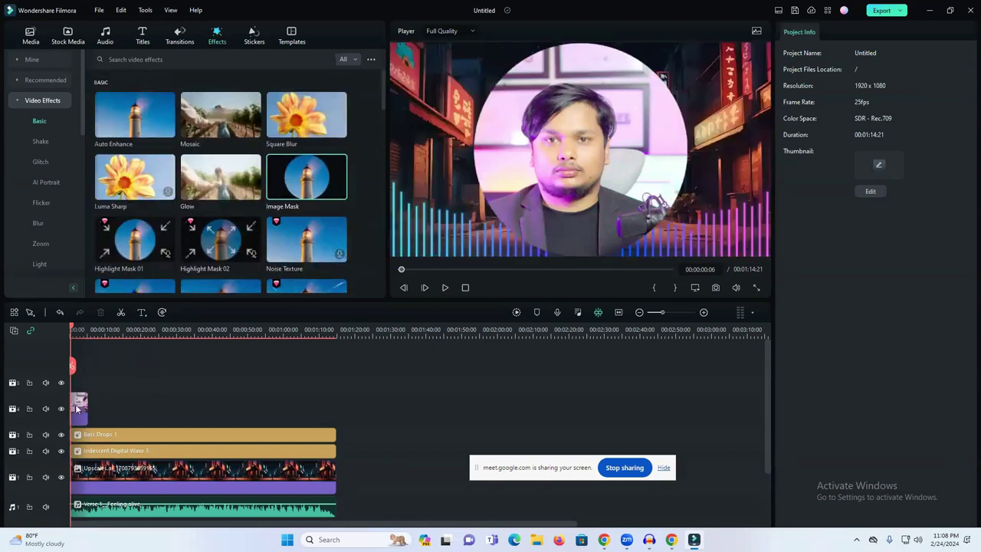
- Scale the masked portrait down to about half the frame's width and move it over the circular visualizer
click(593, 188)
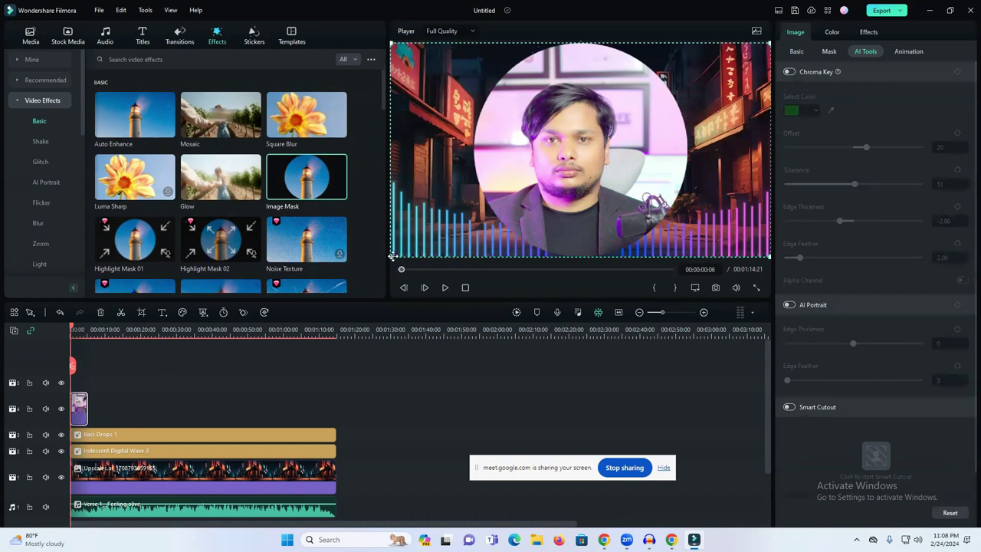
drag(399, 256, 424, 244)
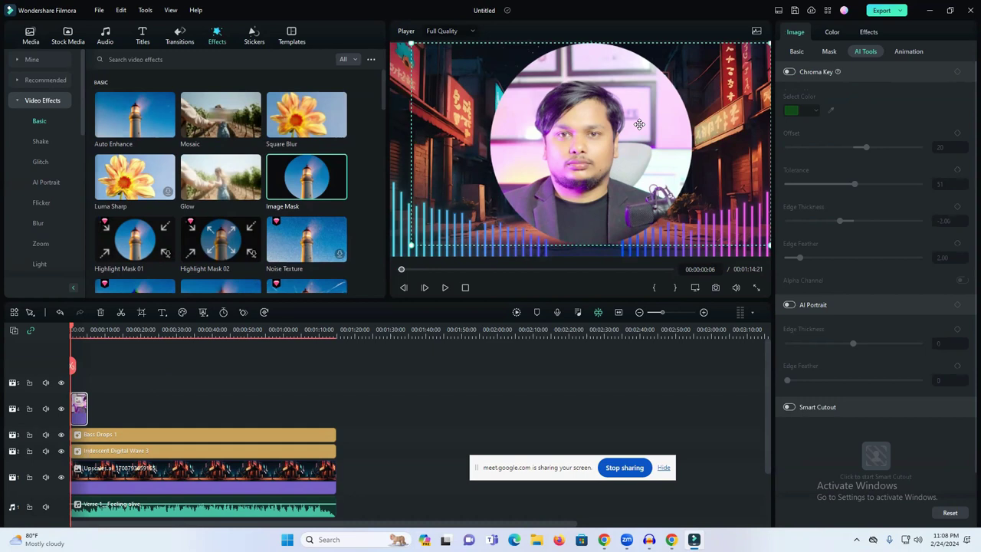
drag(639, 124, 619, 126)
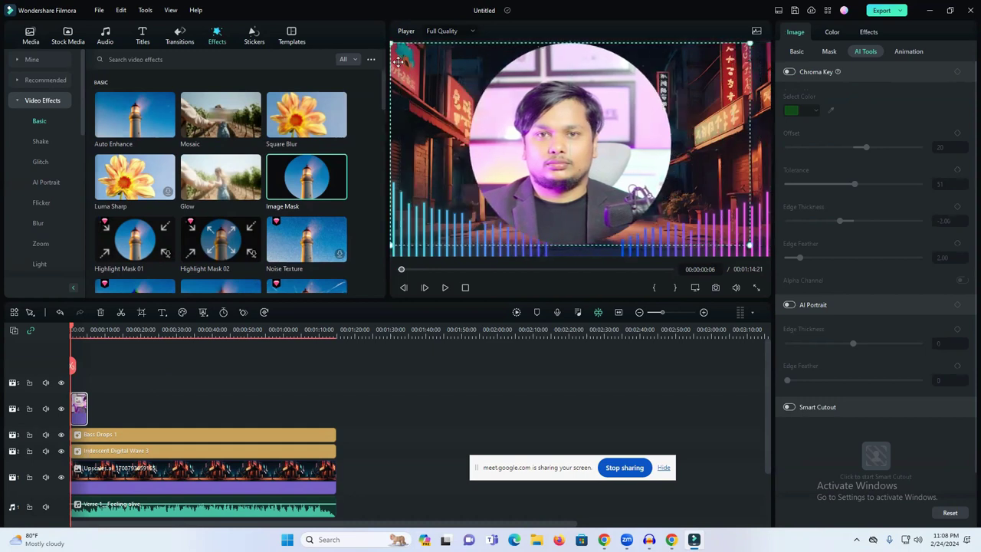
drag(391, 44, 558, 139)
drag(673, 192, 610, 112)
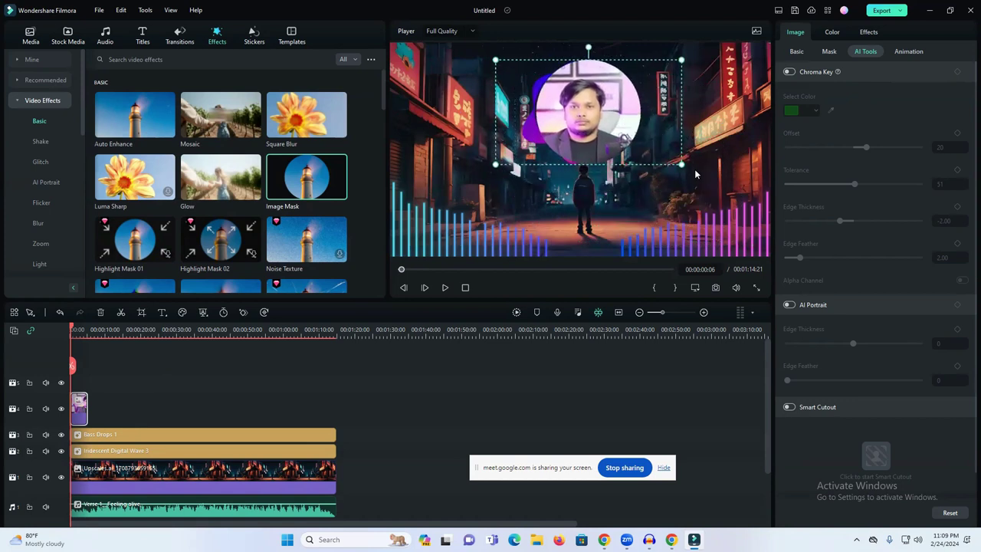
- Shrink the portrait further to about a third of the frame's width and center it inside the circular visualizer
drag(681, 164, 645, 144)
drag(577, 92, 601, 113)
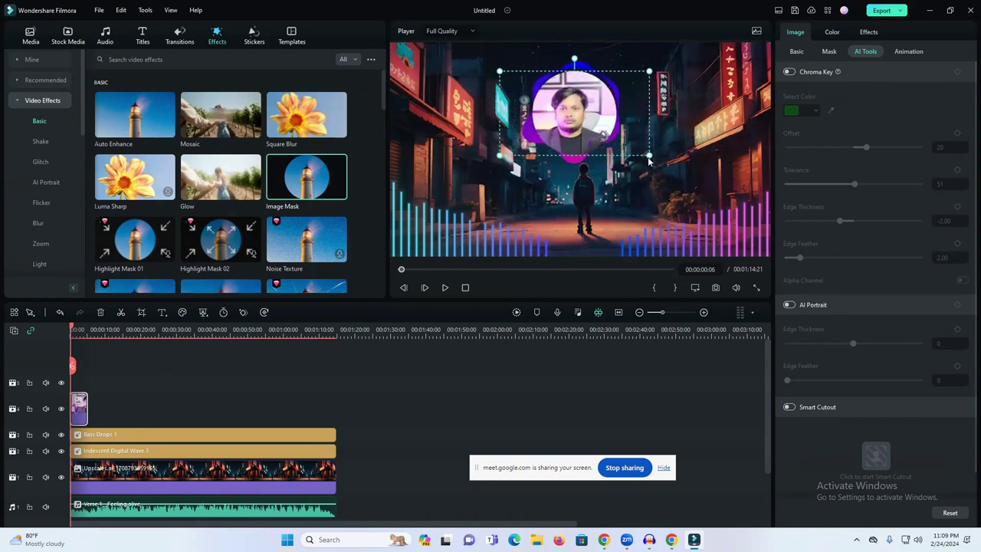
drag(649, 157, 642, 150)
drag(583, 110, 592, 88)
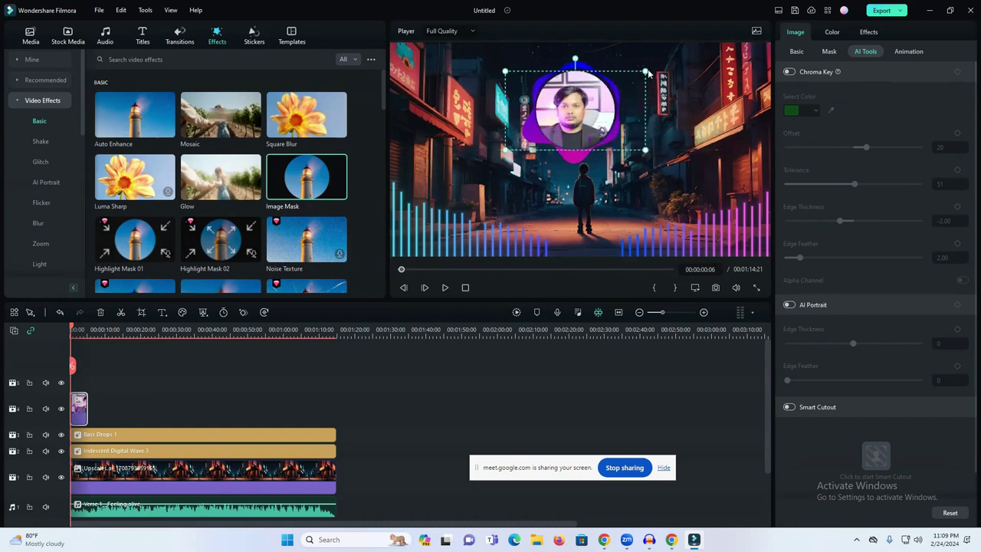
drag(645, 69, 646, 70)
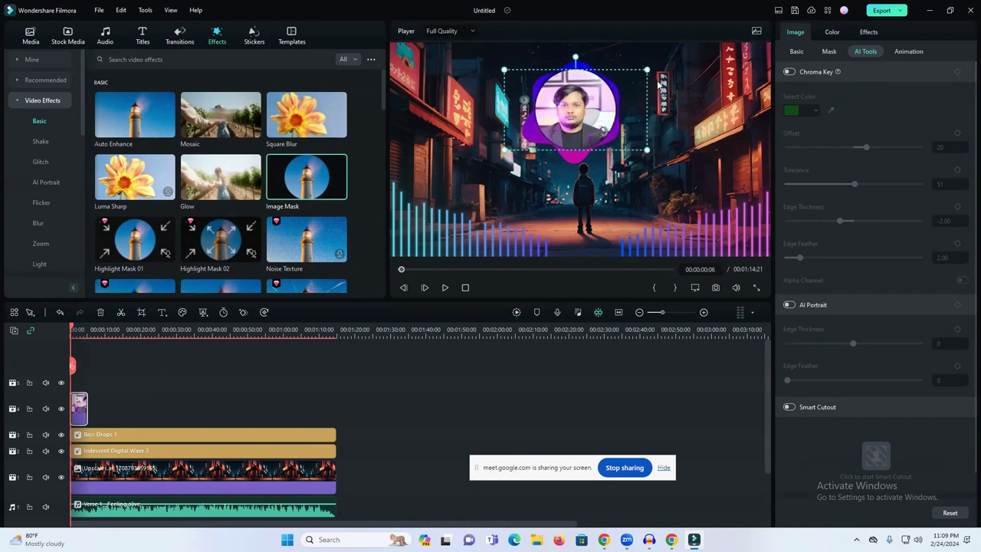
click(668, 159)
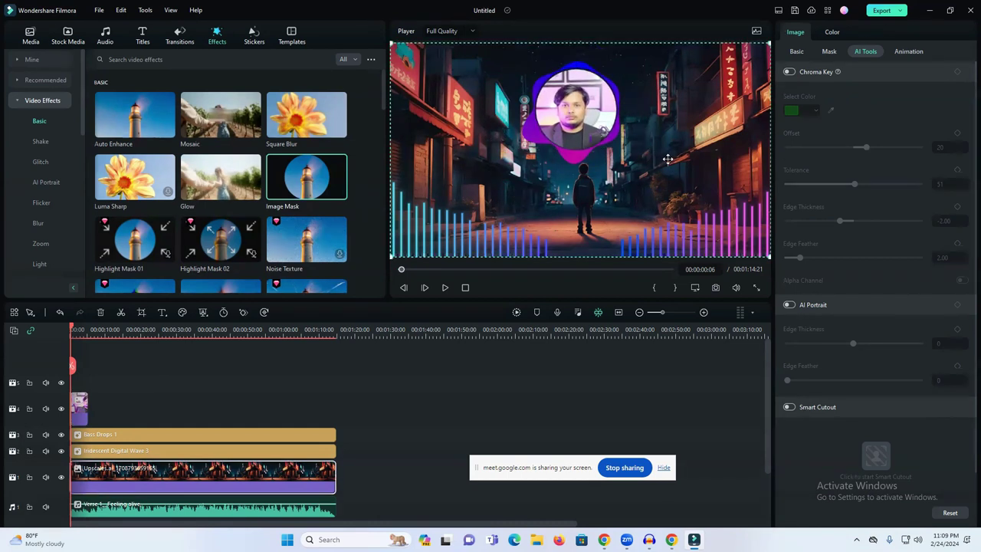
click(598, 130)
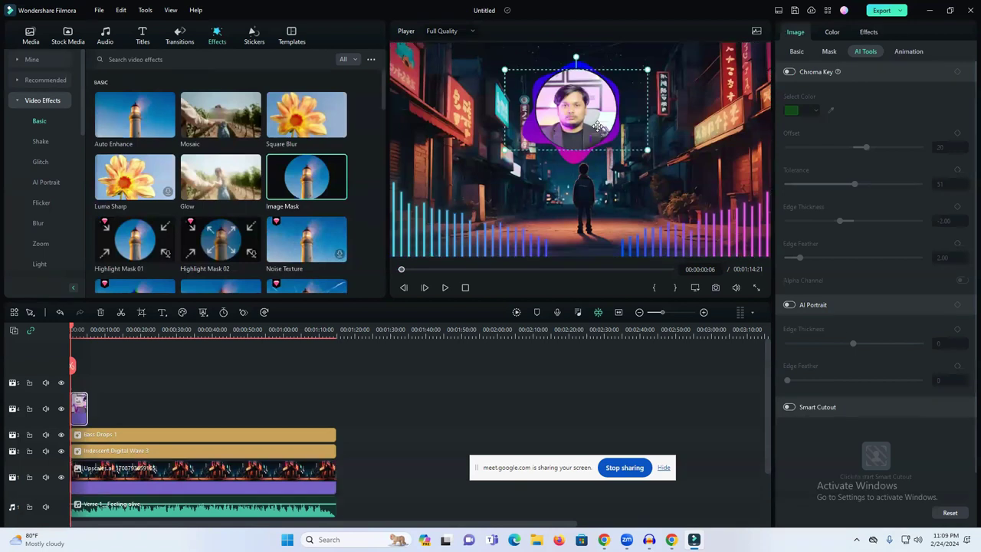
- Play the first second of the video and fine-tune the portrait's position and size within the visualizer
click(444, 287)
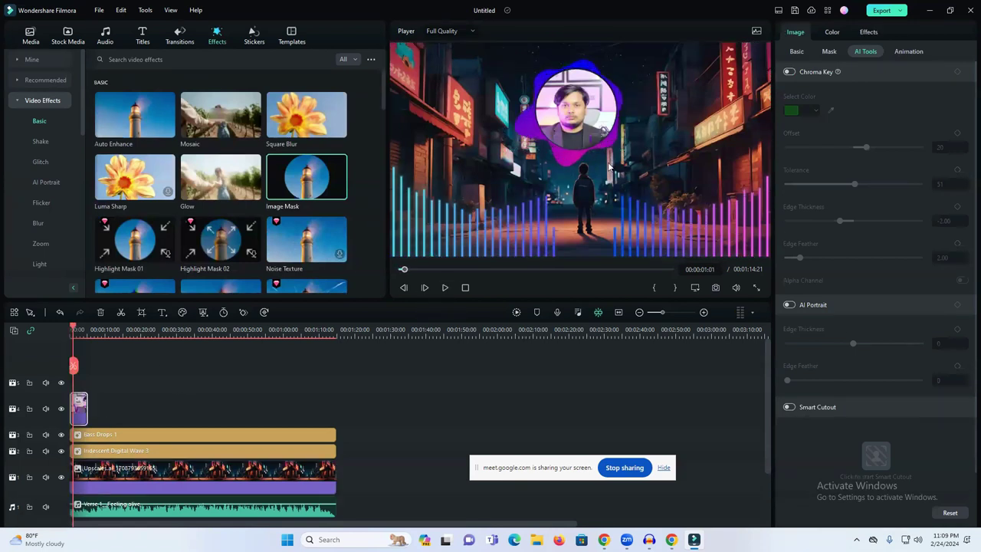
click(79, 408)
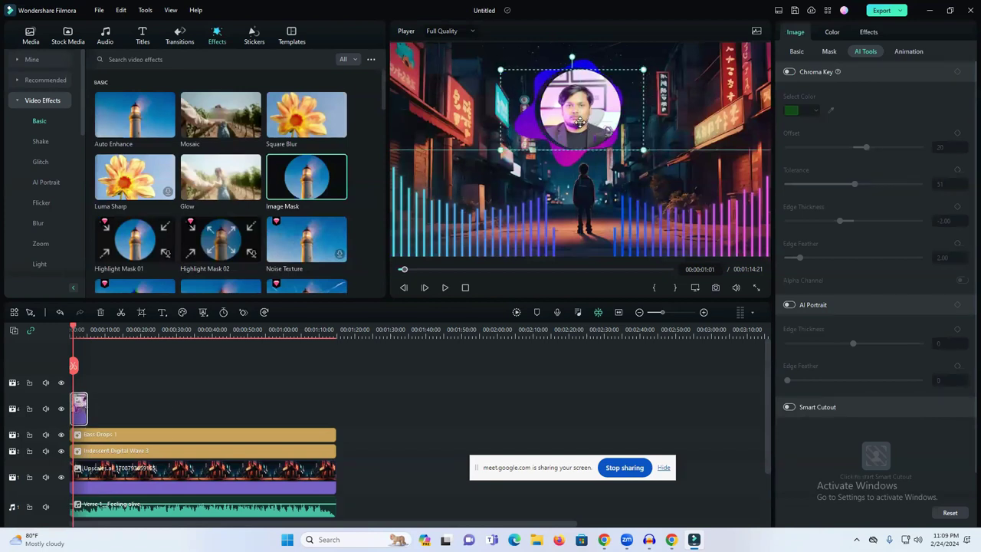
drag(583, 129, 580, 123)
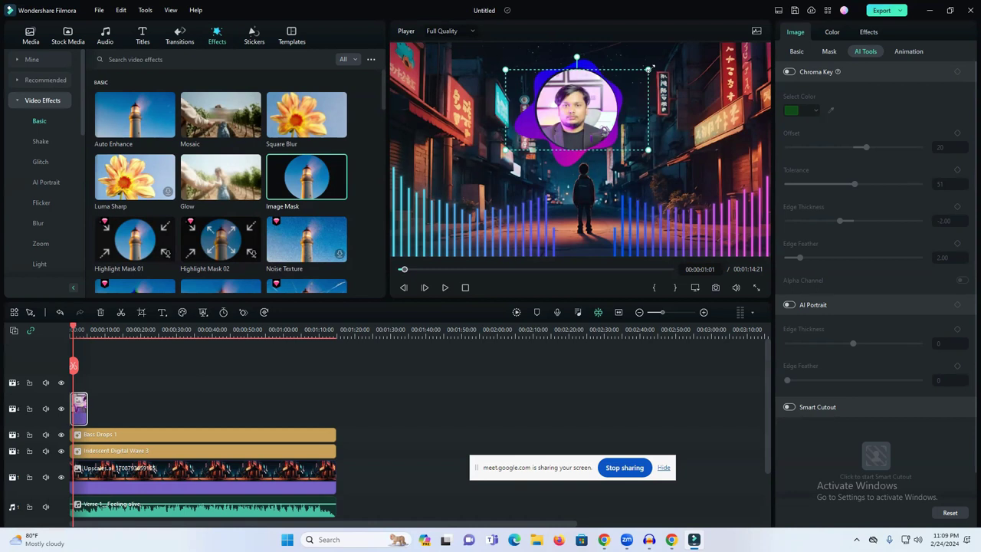
drag(650, 73, 649, 77)
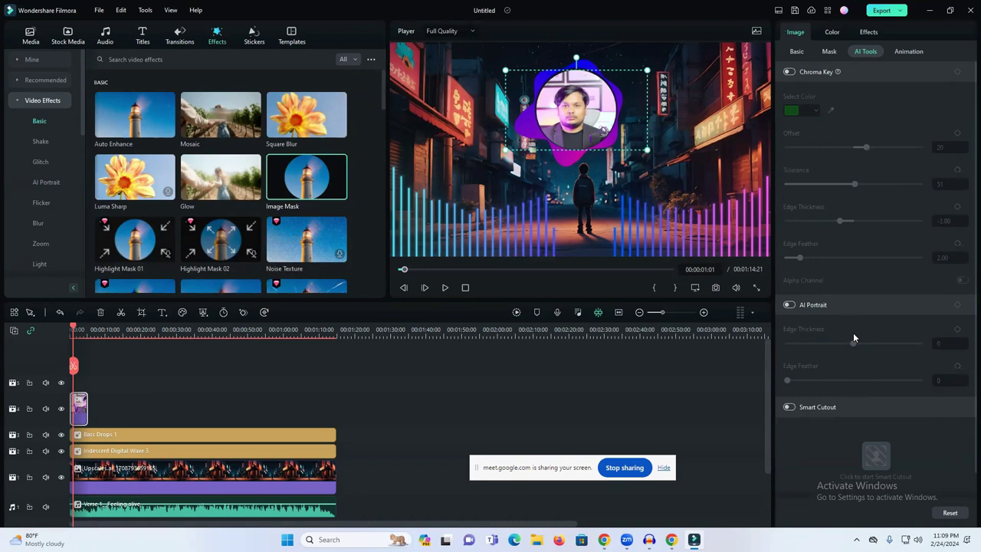
- Set the portrait's X position to -20.37 px in its transform settings, with opacity at 100%
click(831, 51)
click(801, 50)
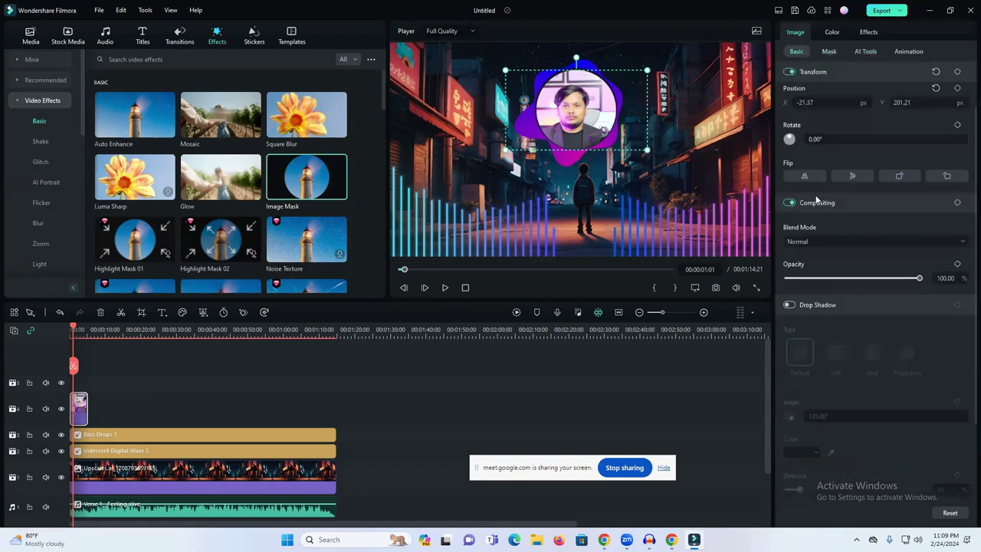
mouse_move(918, 274)
mouse_down()
mouse_move(869, 277)
mouse_move(920, 277)
mouse_up()
drag(831, 103, 834, 103)
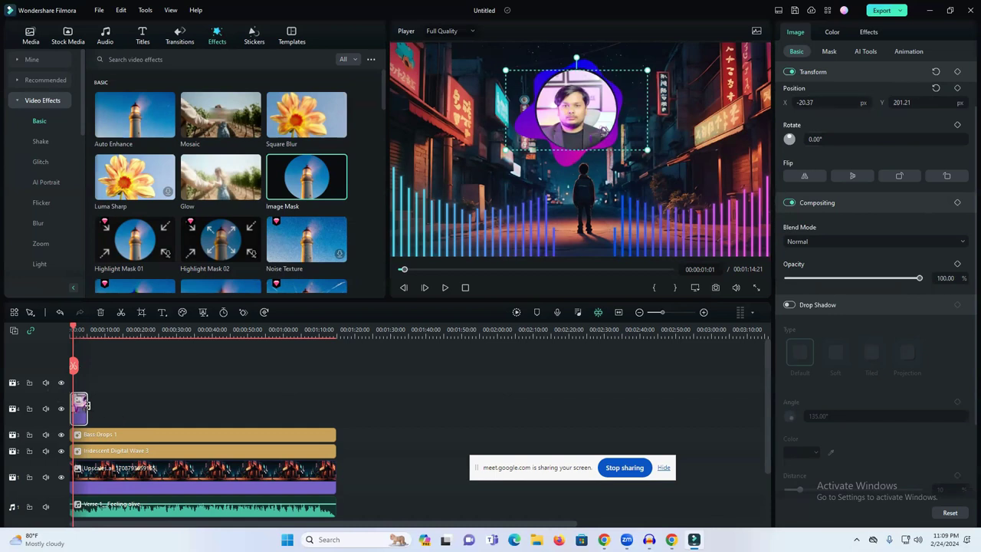
- Extend the Snapshot_8 clip to the end of the song on the timeline
click(149, 410)
click(80, 407)
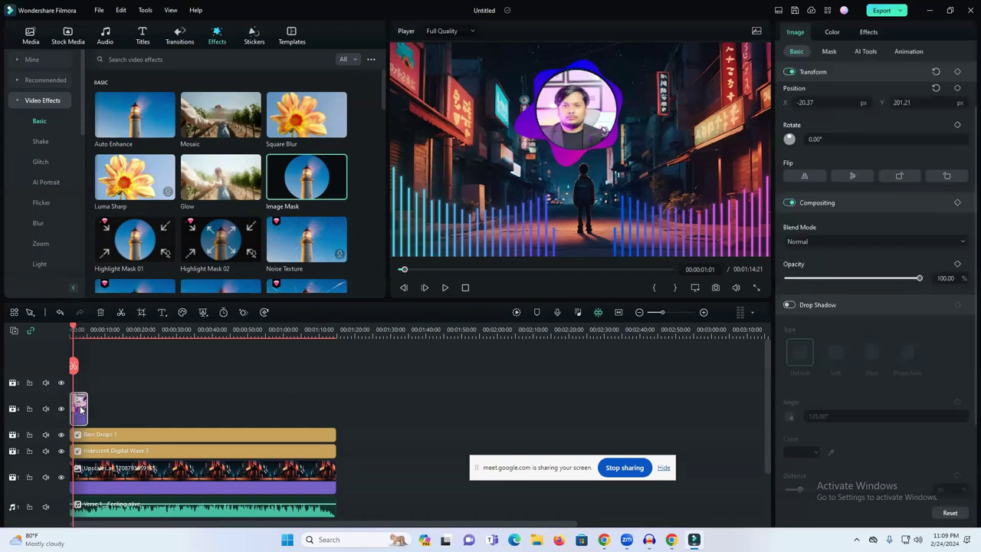
drag(88, 408, 330, 412)
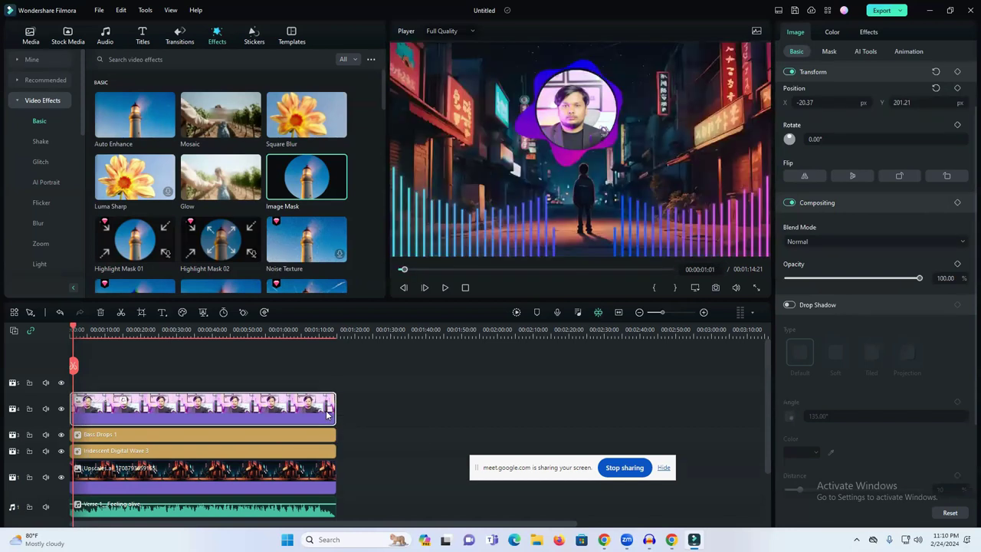
- Add Memory Life Record Title 05 on the track above the portrait and extend it to the end of the song
click(138, 40)
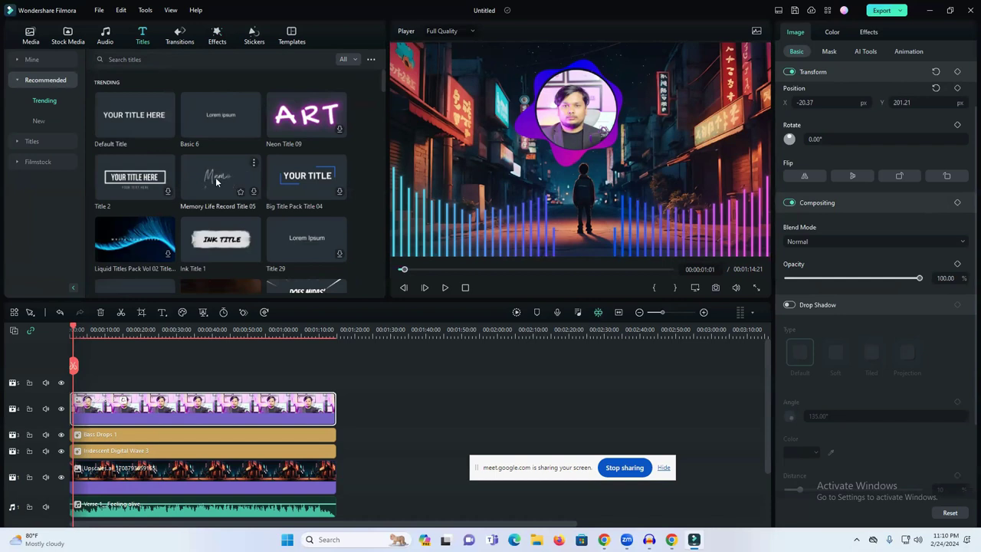
drag(217, 180, 83, 383)
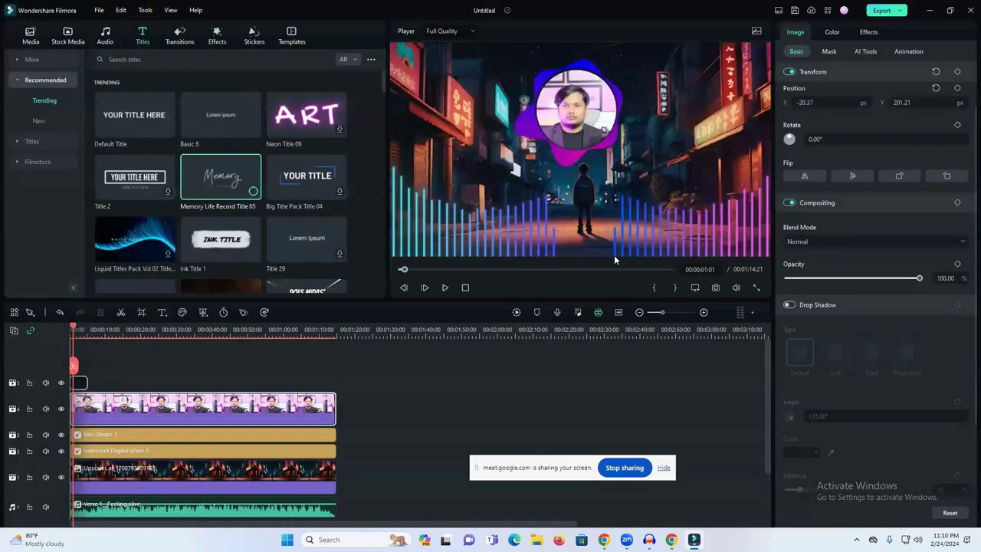
drag(91, 383, 335, 388)
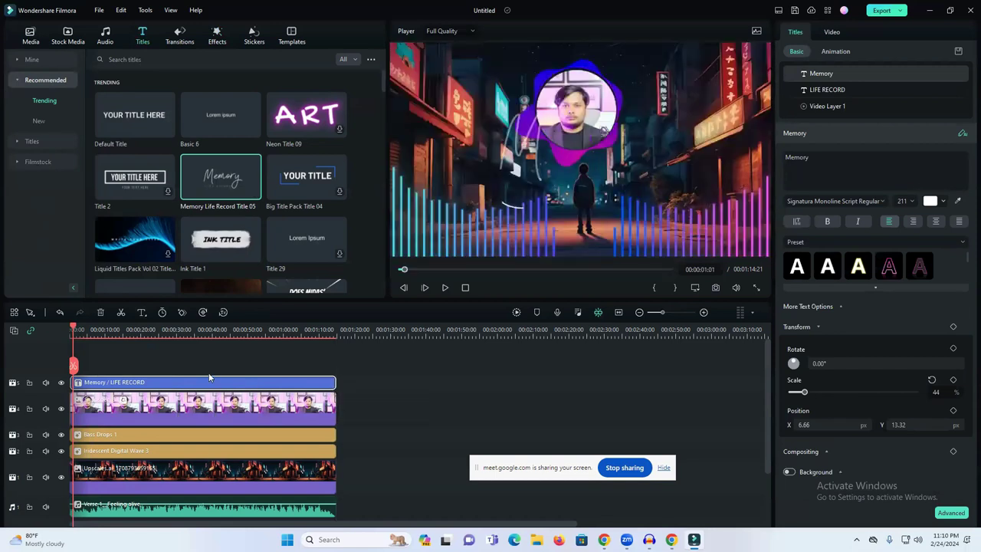
- At 00:00:31:20, scale the Memory text to 23% at X 0.00, Y -49.29 and place LIFE RECORD beneath it at X -13.24, Y -113.67
drag(157, 359, 182, 359)
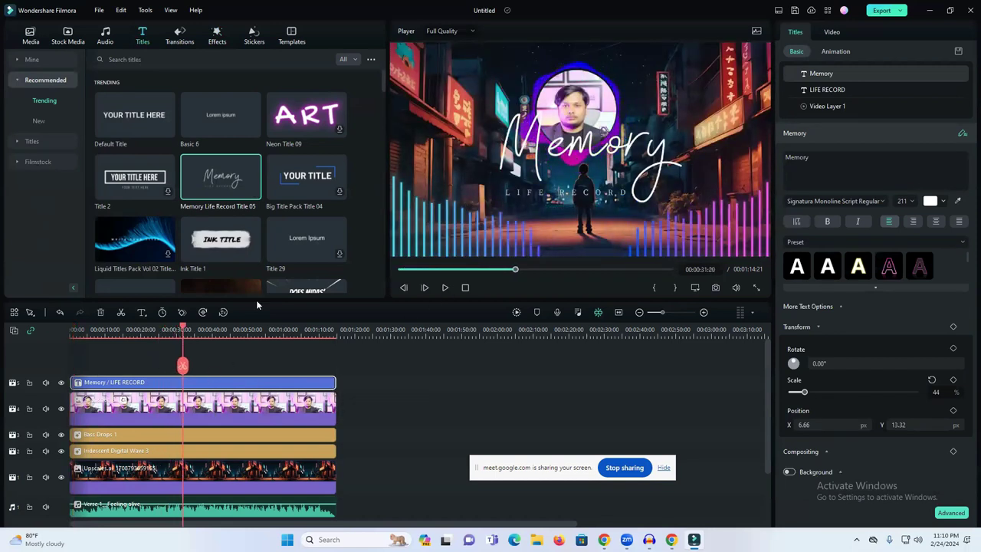
drag(529, 161, 583, 196)
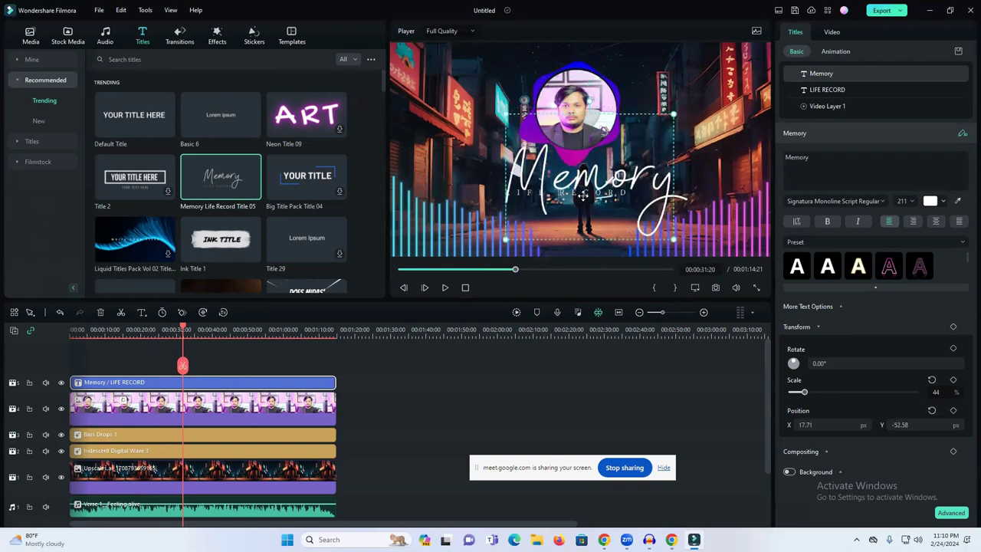
double_click(580, 192)
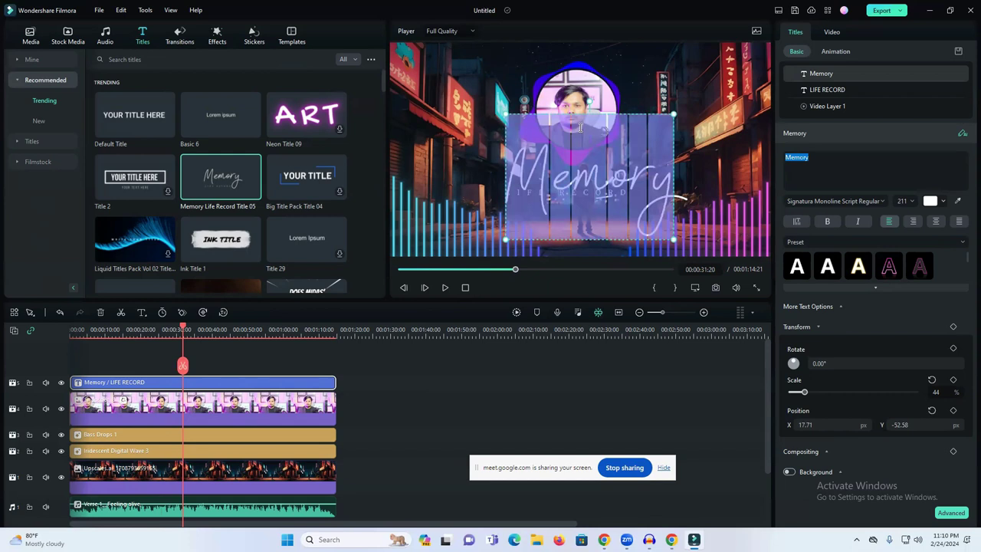
click(483, 169)
drag(606, 183, 641, 151)
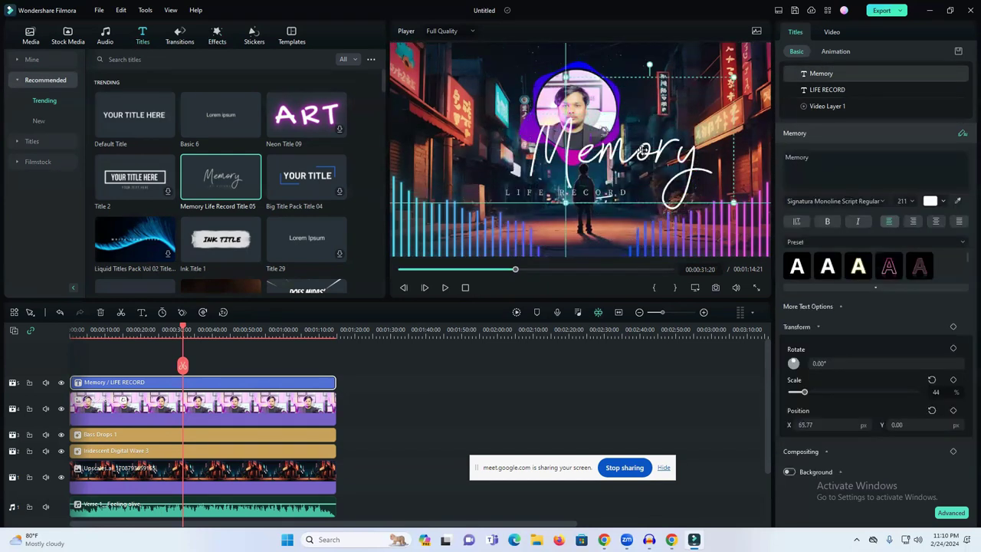
double_click(539, 201)
click(586, 216)
drag(578, 197, 584, 214)
click(553, 142)
drag(553, 143, 371, 129)
mouse_move(565, 179)
mouse_down()
mouse_move(449, 104)
mouse_move(448, 120)
mouse_move(545, 214)
mouse_move(558, 187)
mouse_up()
click(590, 202)
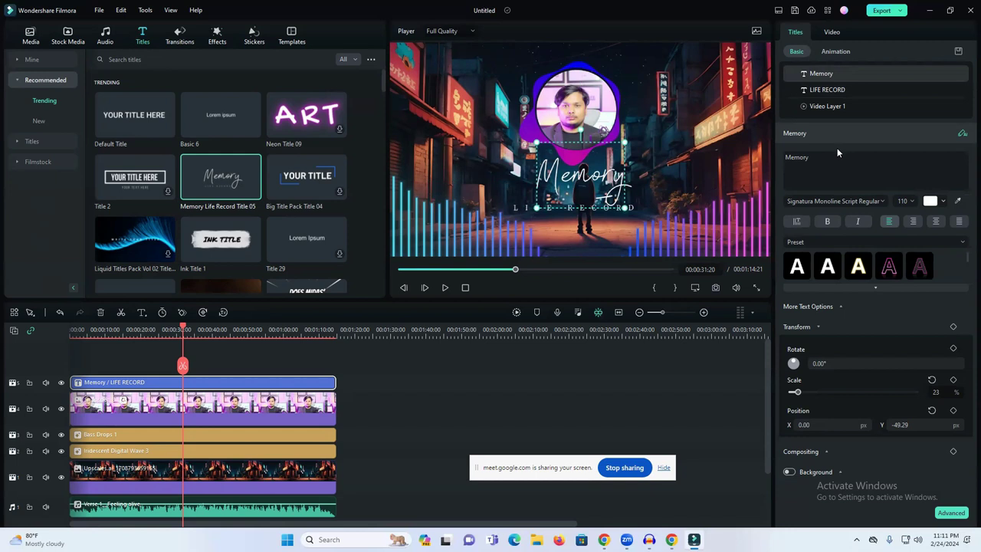
- Replace the Memory text with "hhujhjhjh" and the LIFE RECORD text with "fgfgfgfgf"
double_click(802, 158)
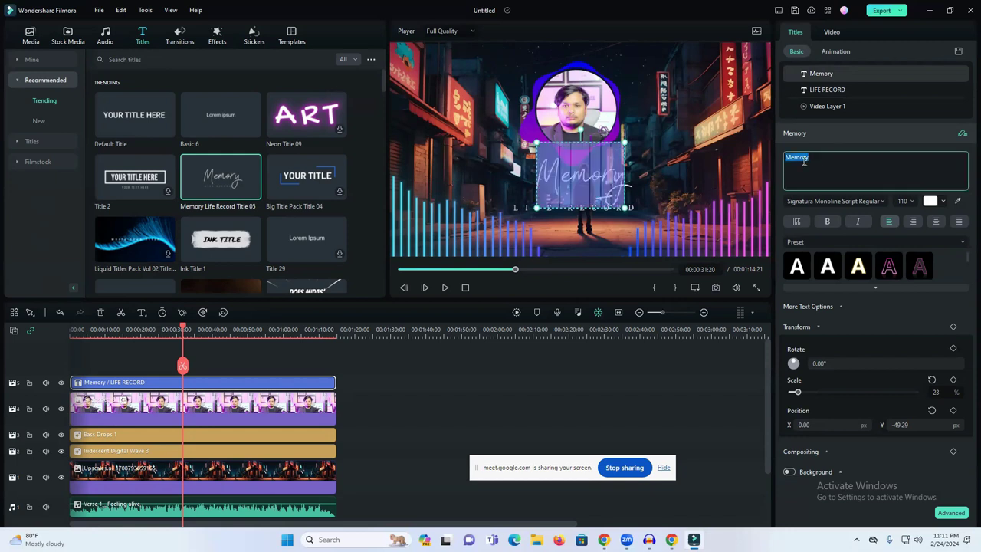
text(hhujhjhjh)
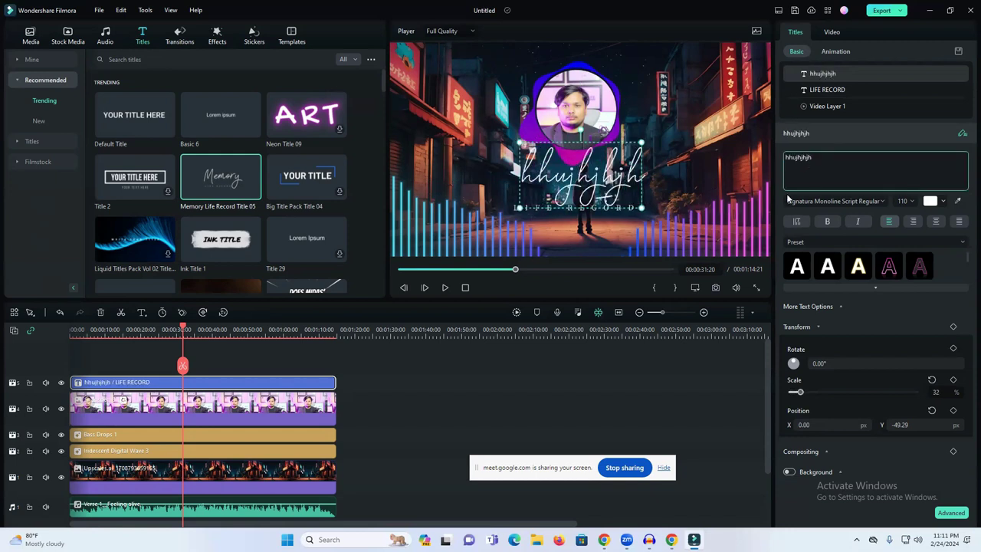
click(624, 210)
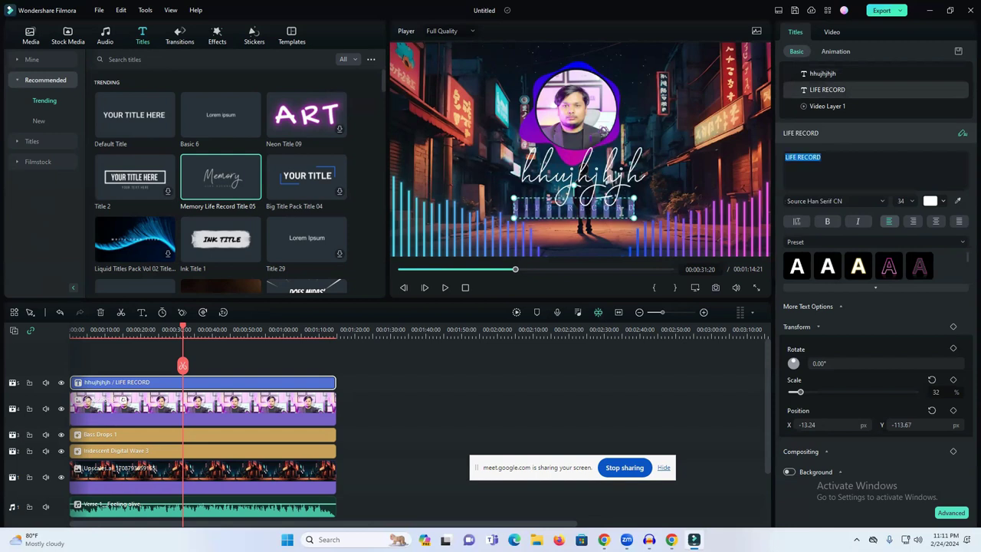
text(fgfgfgfgf)
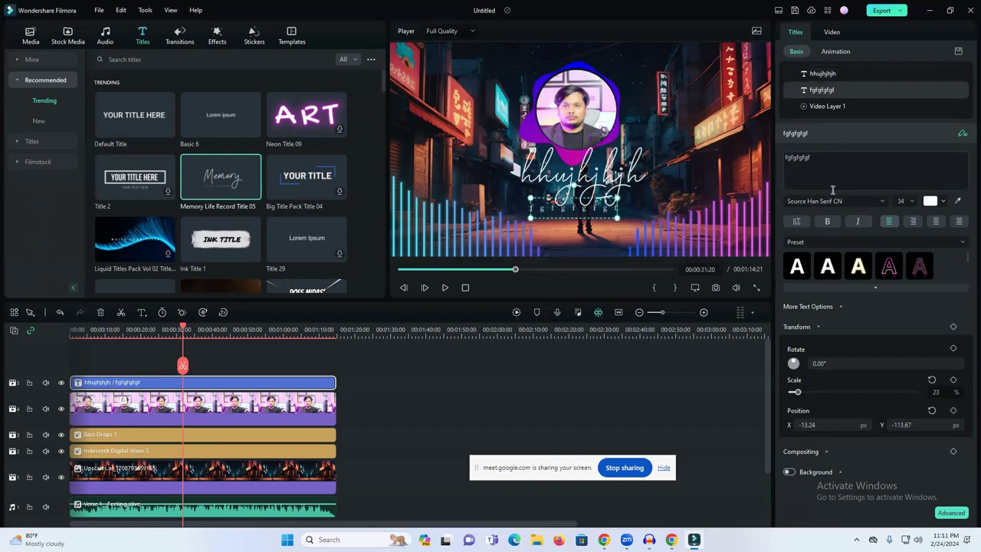
- Lower the Iridescent Digital Wave 3 visualizer by setting its Position Y to 52.51
click(641, 391)
click(579, 135)
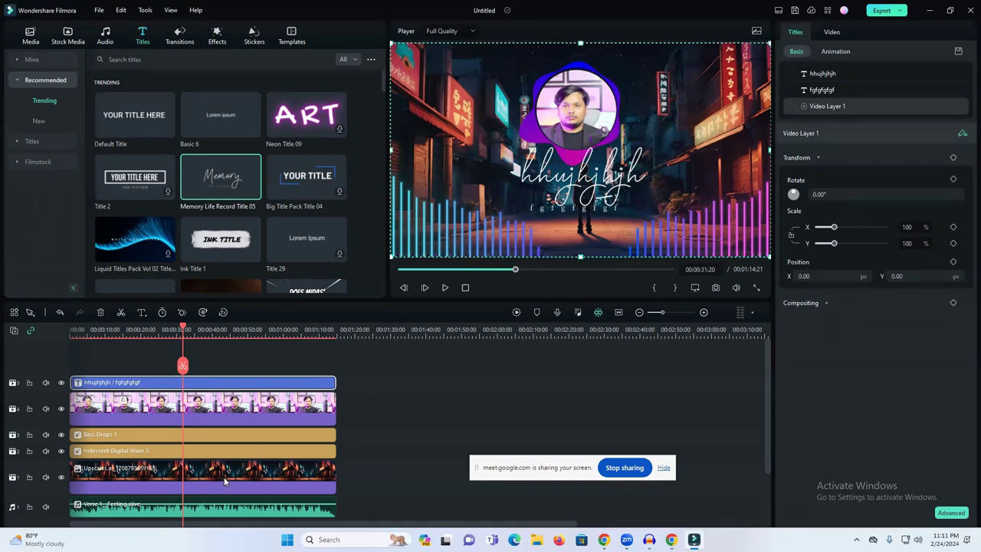
click(234, 452)
drag(866, 331, 857, 334)
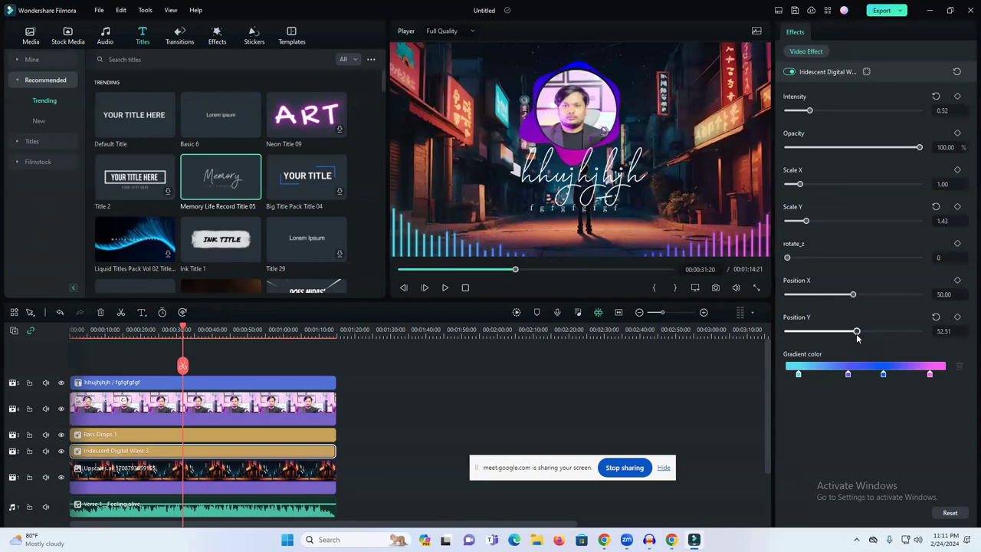
- Move the "fgfgfgfgf" text further beneath the script title to X -10.01, Y -133.49
click(598, 218)
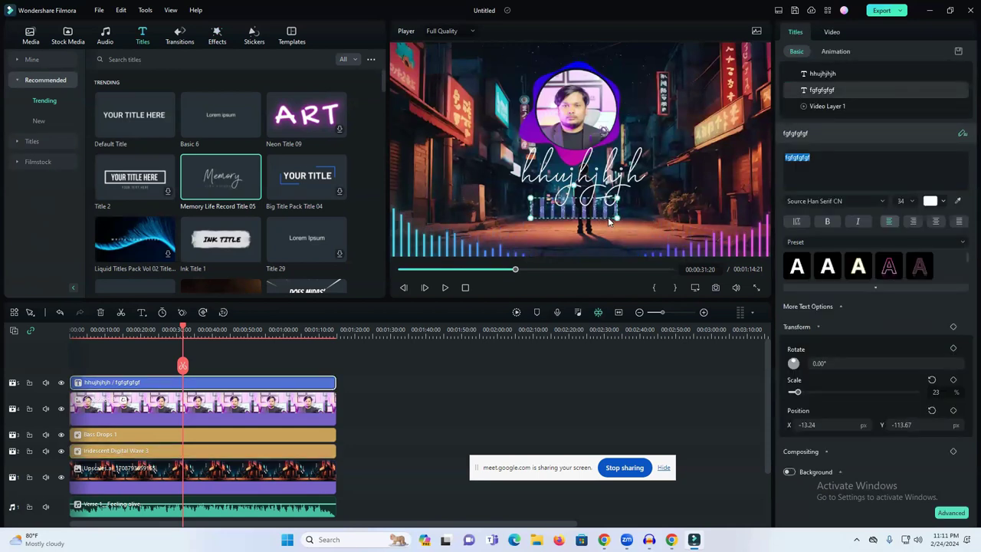
drag(577, 210, 583, 220)
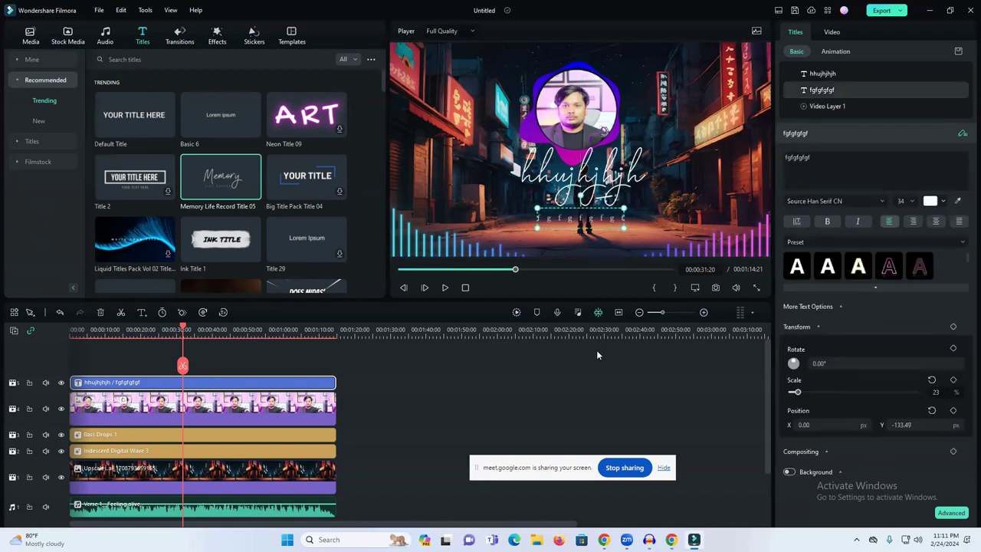
click(570, 414)
drag(572, 221, 565, 218)
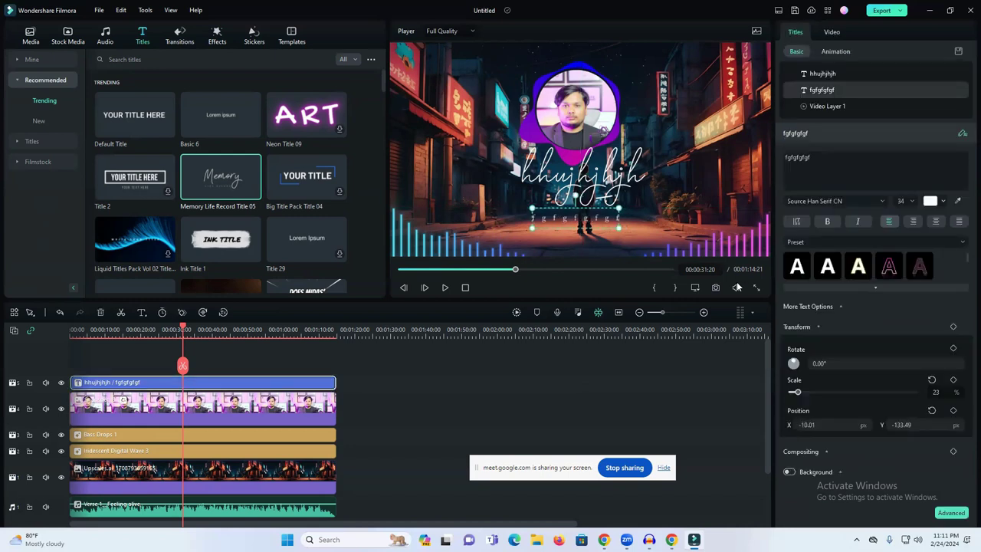
- Scale the "hhujhjhjh" text to 28% and position it at X 0.00, Y -56.84
click(577, 186)
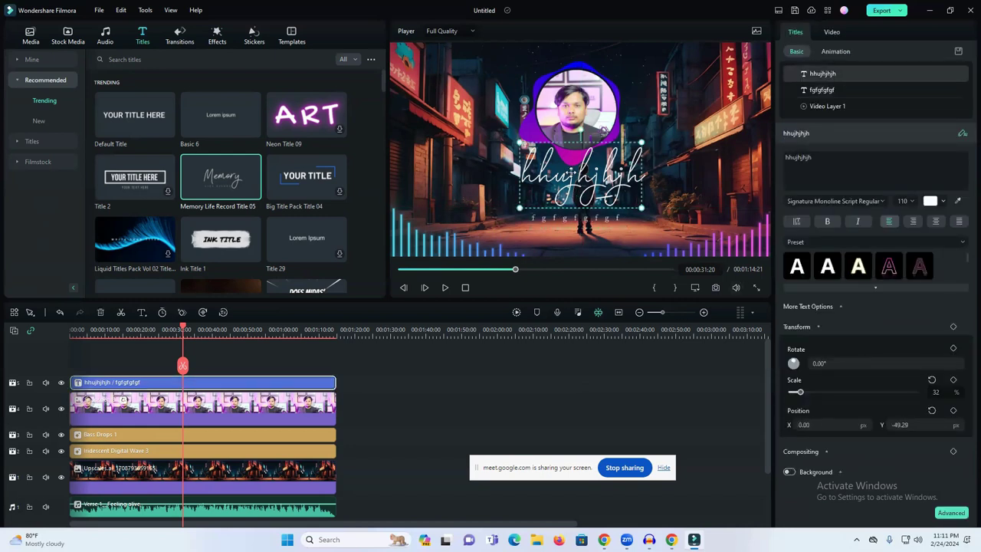
drag(520, 143, 533, 151)
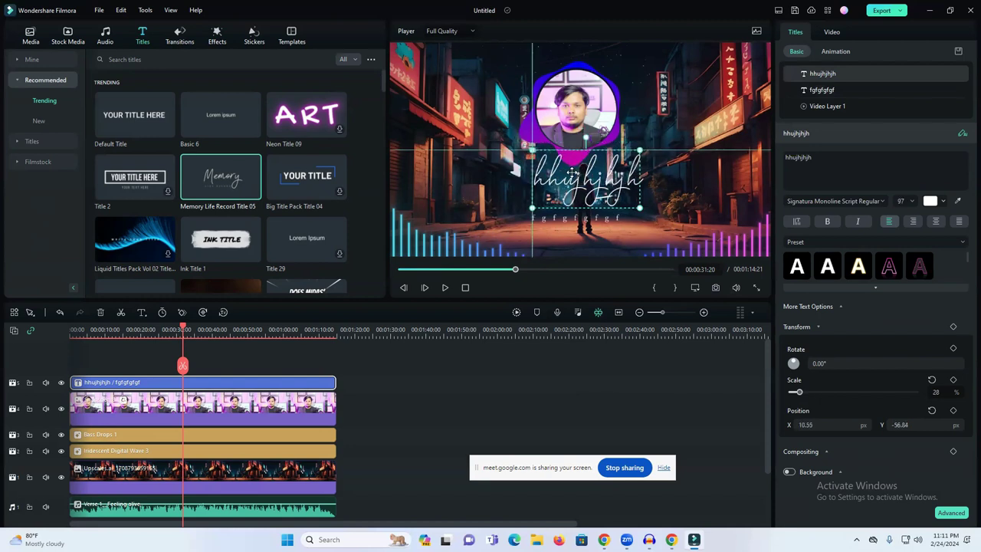
click(887, 270)
click(797, 266)
drag(594, 185, 576, 186)
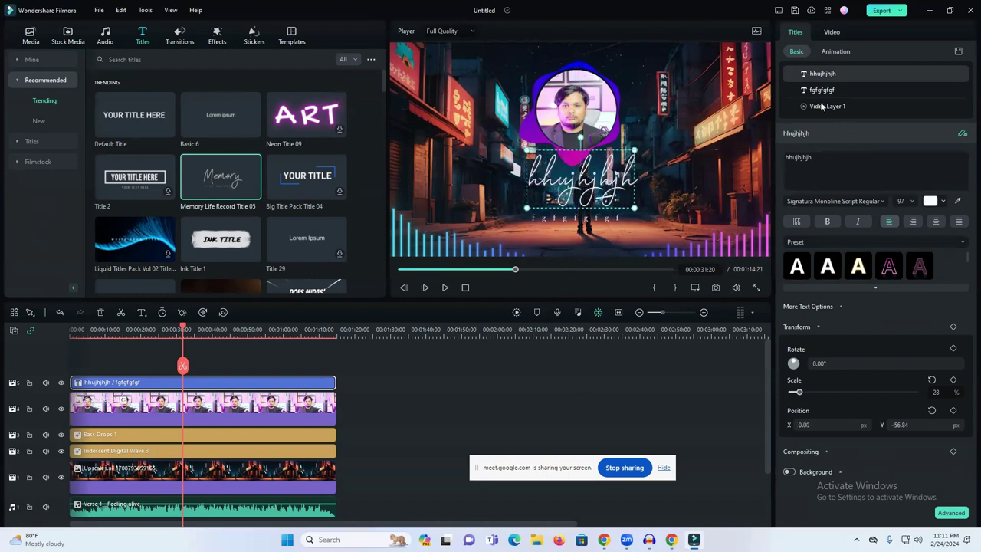
- Preview the music video from the start and from about the 34-second mark
drag(179, 324, 71, 325)
key(space)
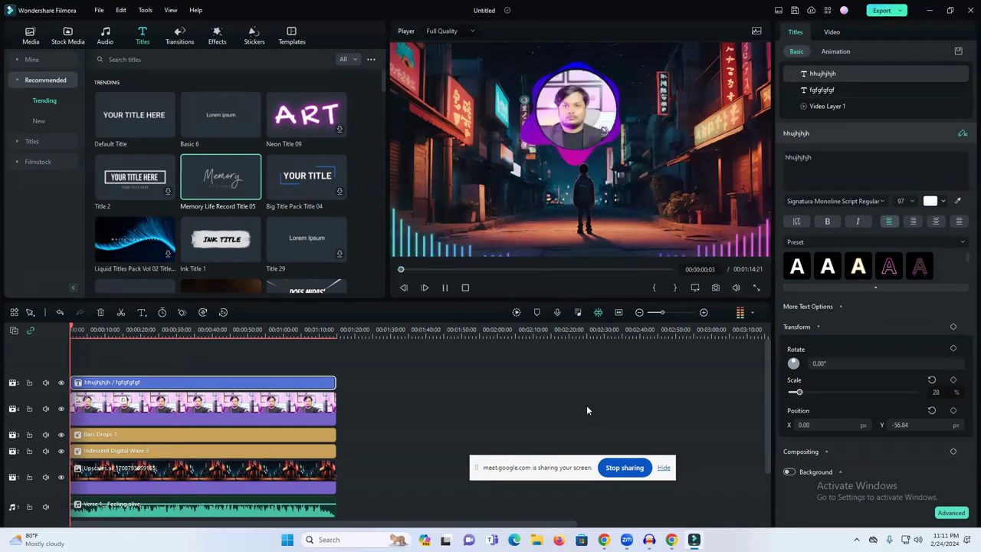
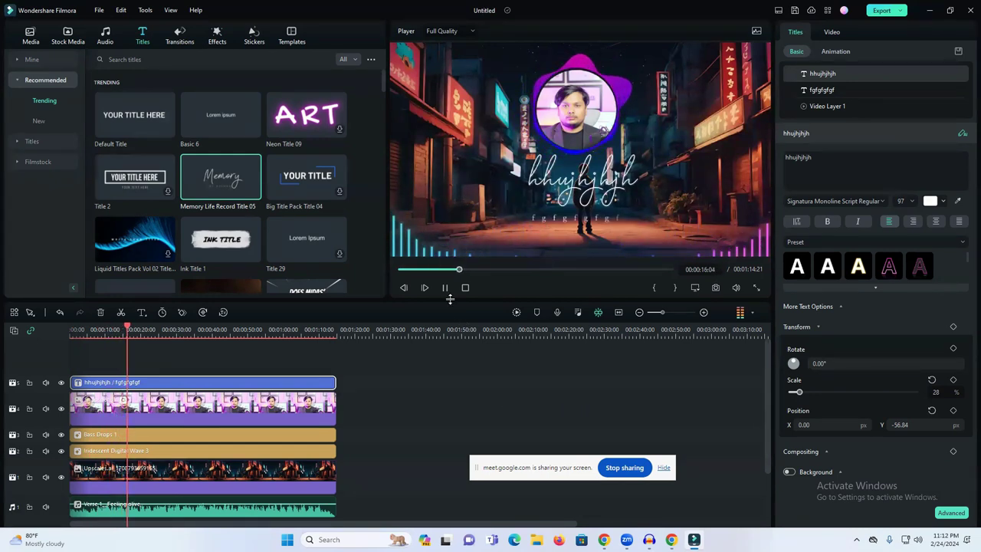
click(192, 331)
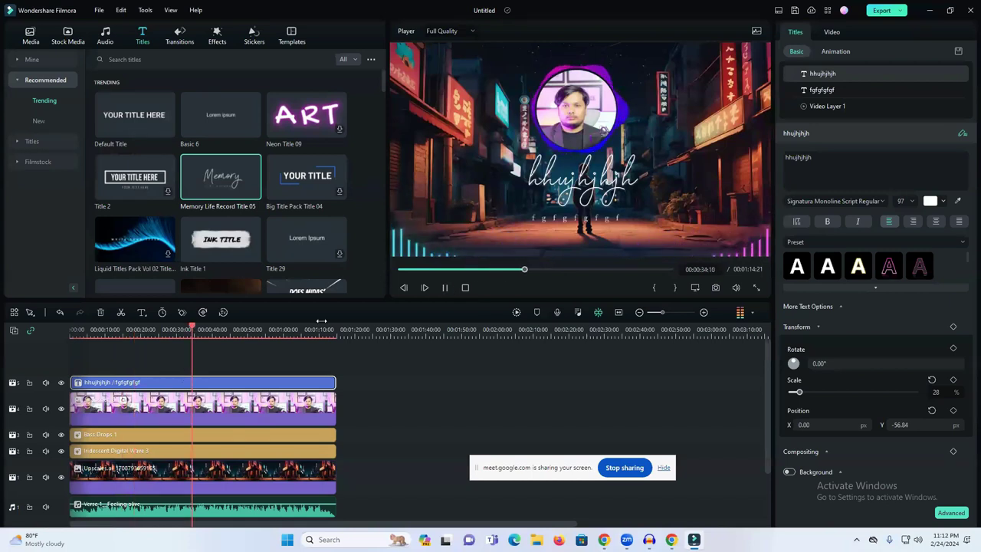
click(445, 288)
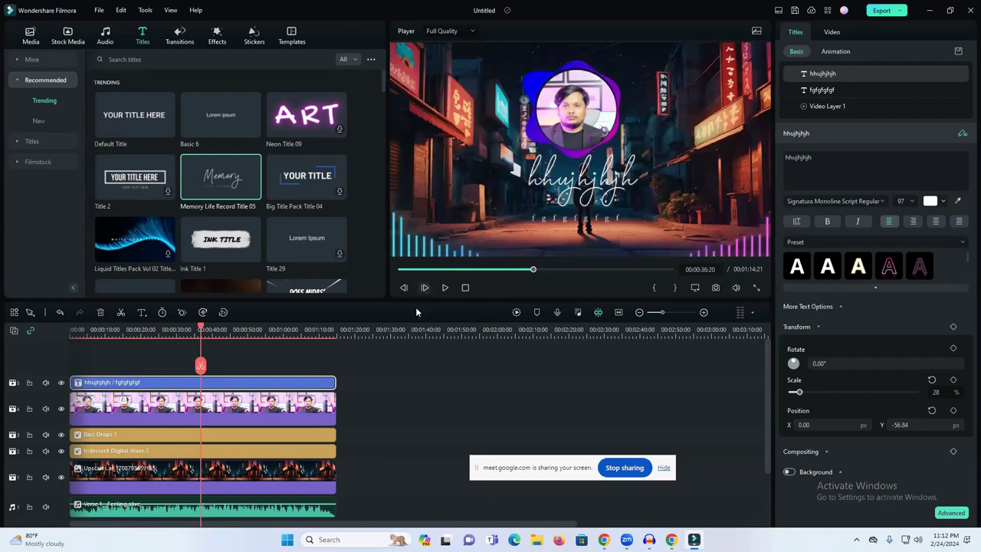
- Export the project locally as an MP4 named "song" at 1920x1080 and 25 fps
click(882, 11)
triple_click(563, 161)
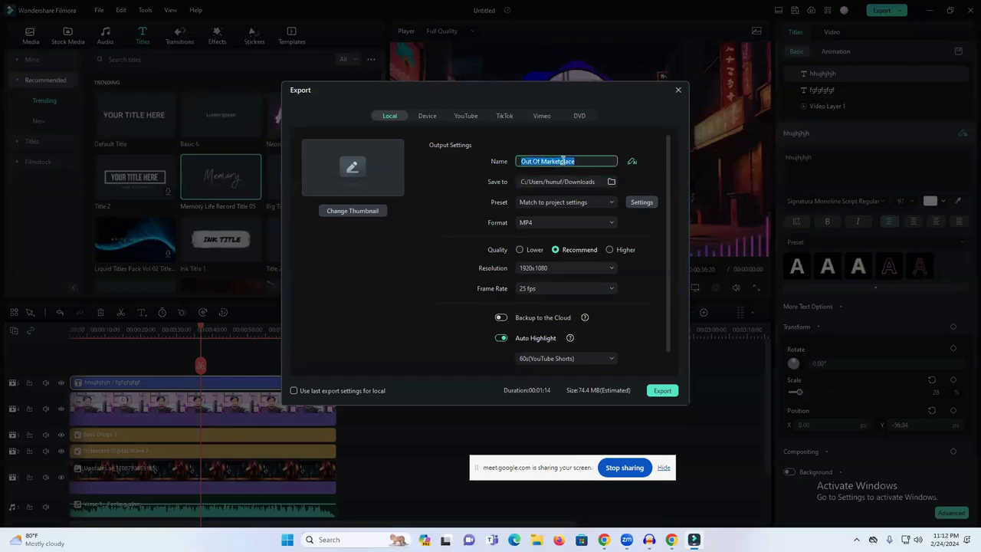
text(so)
click(656, 389)
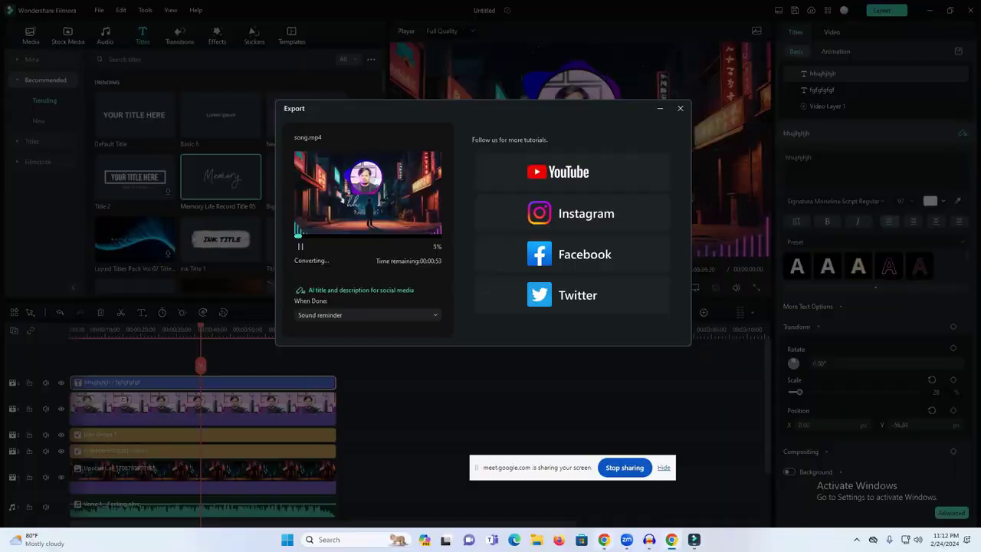
- Switch to Chrome and close the Canva design and background remover tabs
click(604, 539)
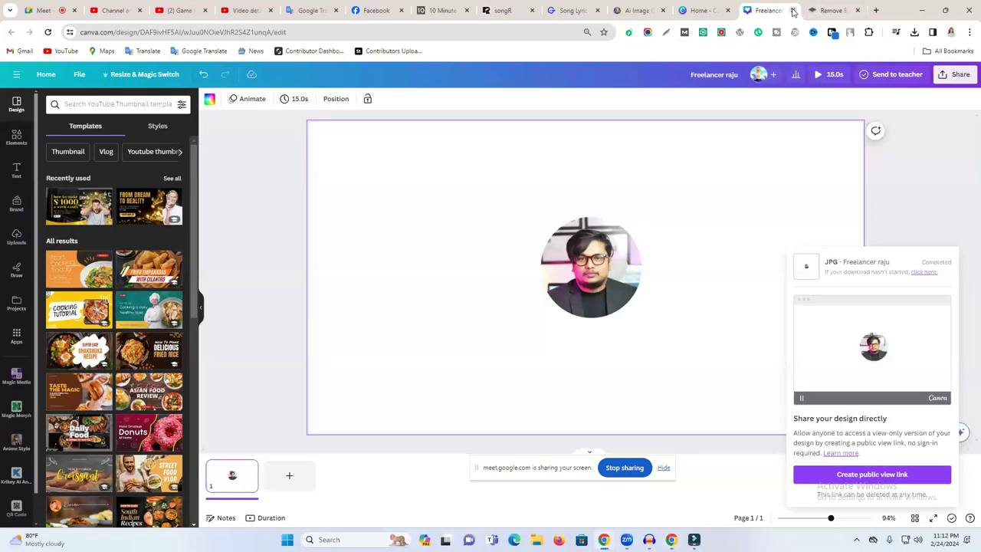
click(792, 10)
click(791, 11)
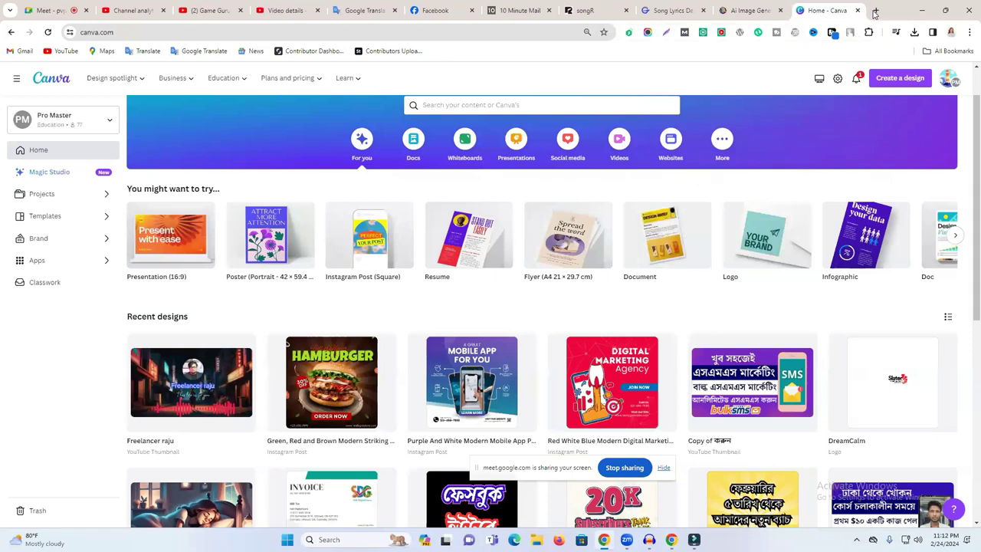
- Search Google for "play store" in a new tab, then open Google Play and its app search
click(875, 11)
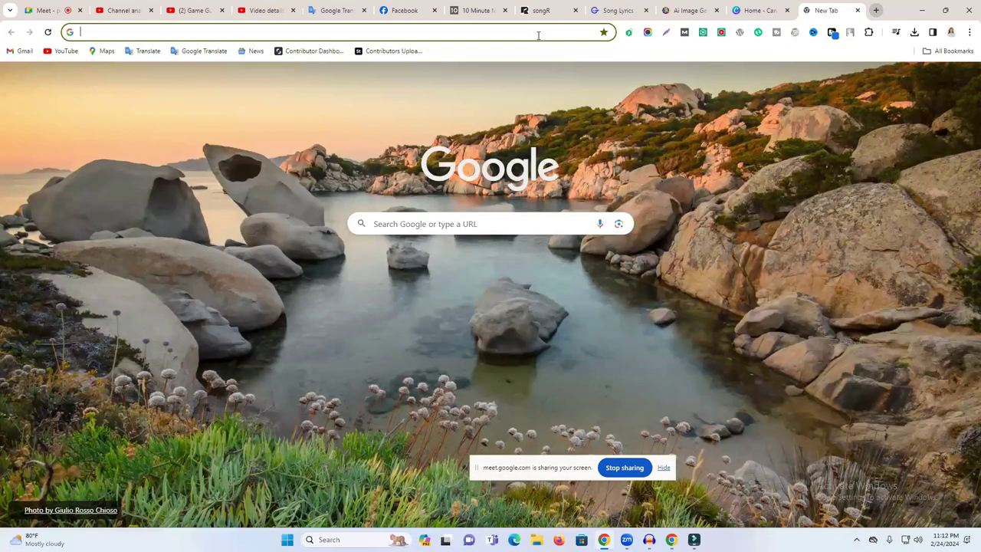
text(app)
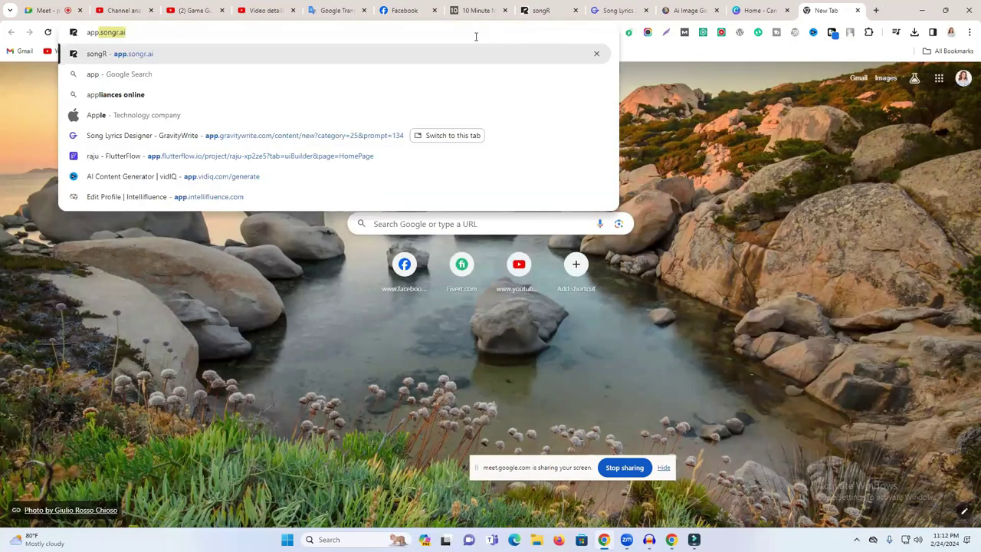
key(ctrl+a)
key(BackSpace)
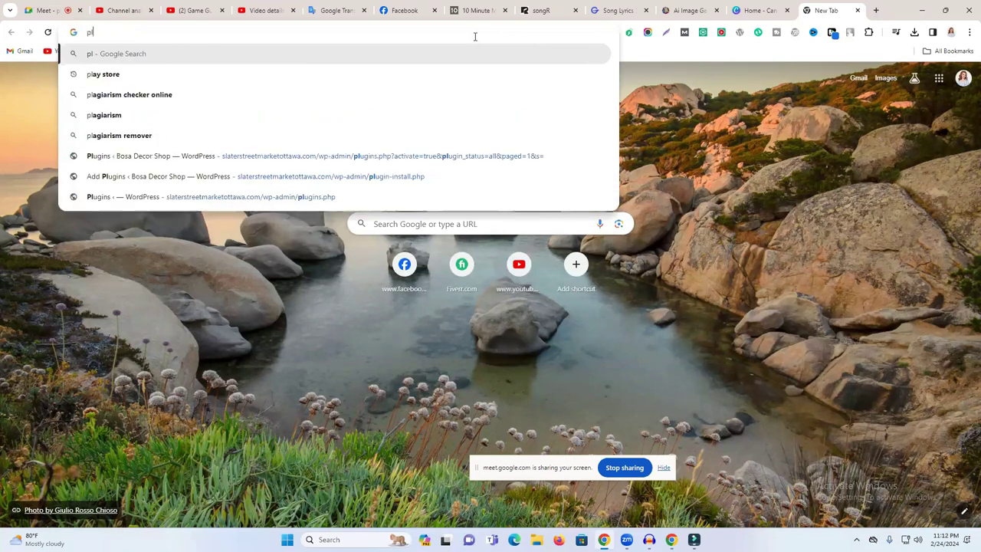
text(play)
key(Down)
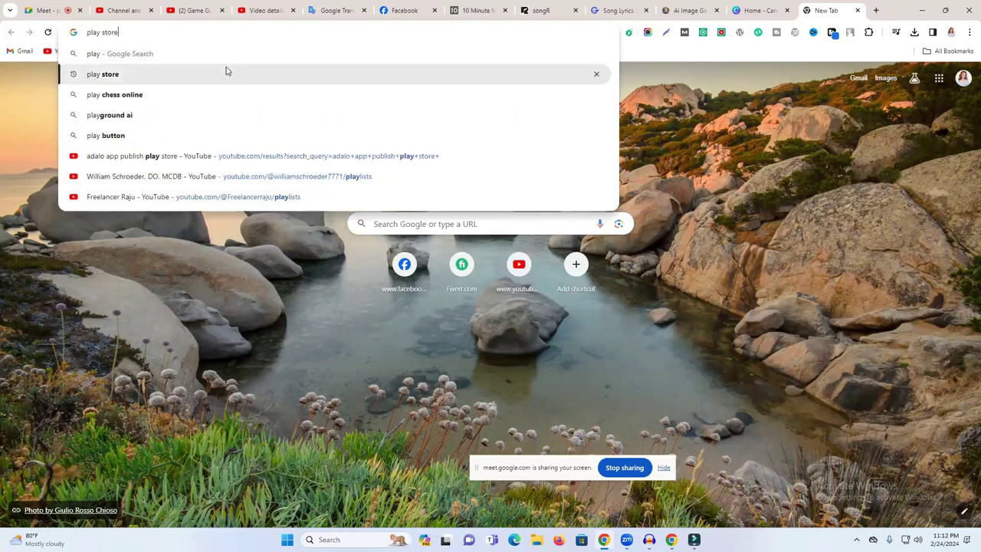
key(Return)
click(216, 230)
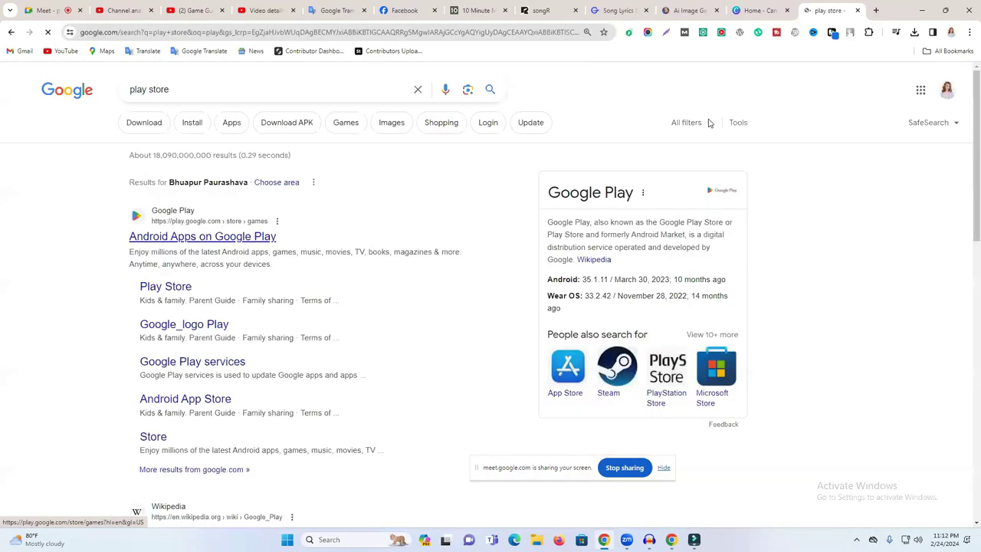
click(261, 7)
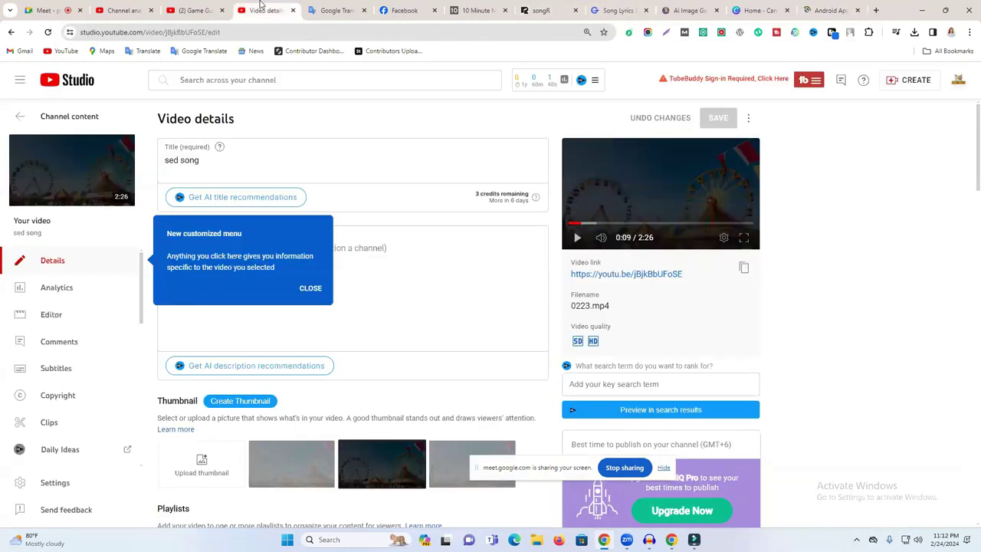
click(829, 10)
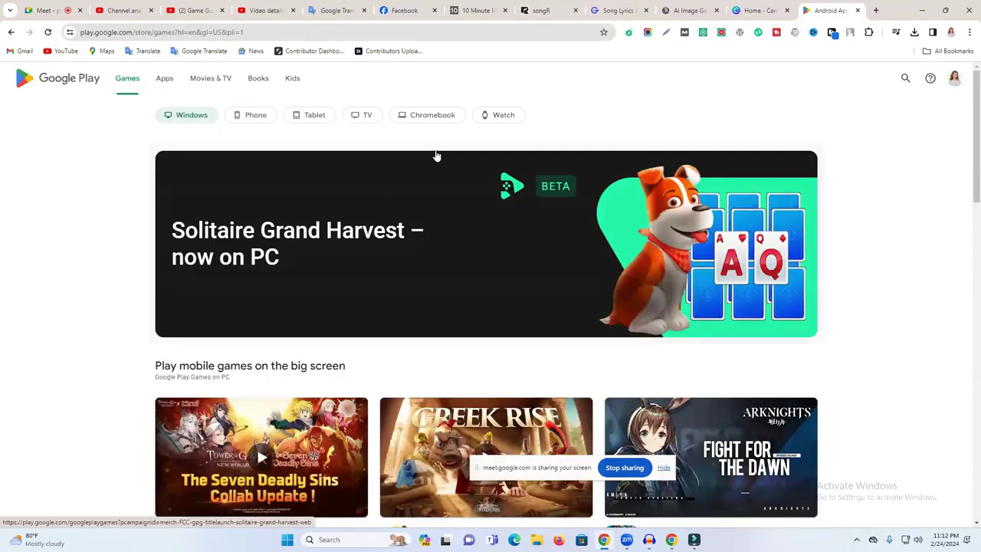
click(905, 78)
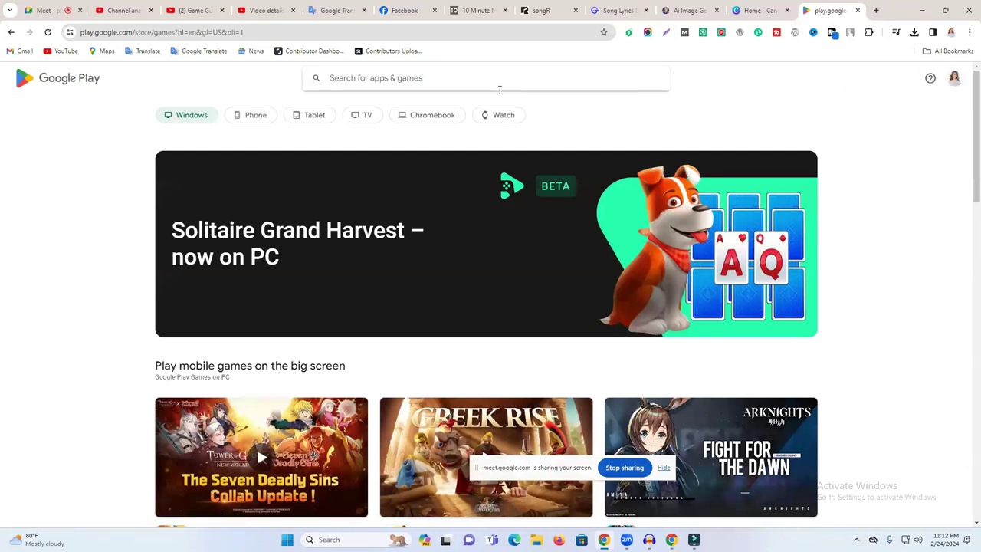
- Reopen the Canva thumbnail design, search its elements for "audio visualizer" and copy that search term
click(751, 7)
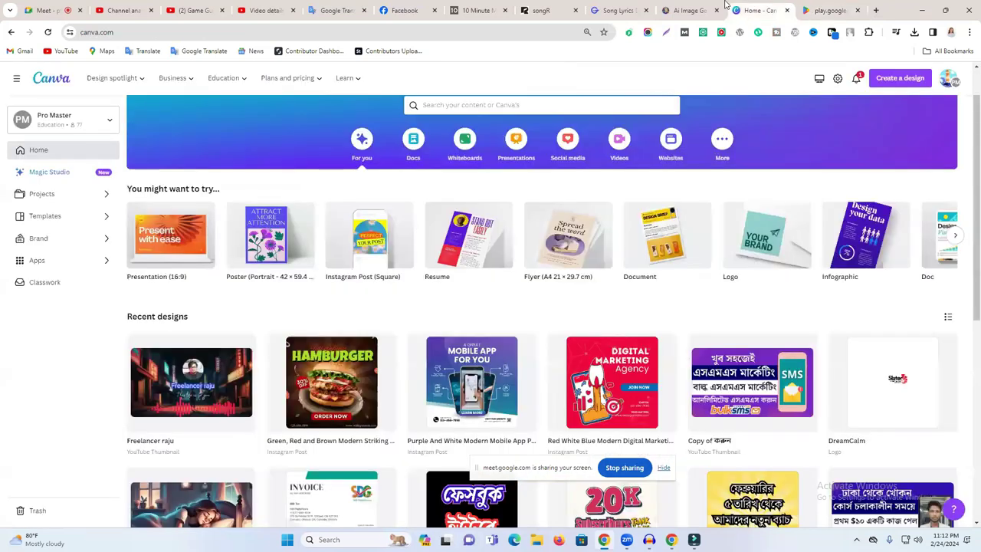
click(368, 234)
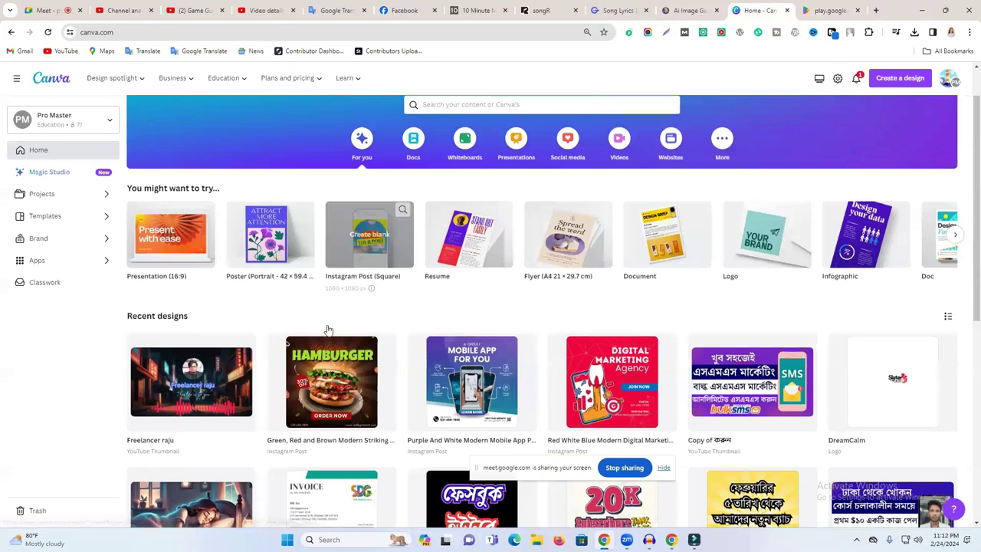
scroll(368, 234, down, 1)
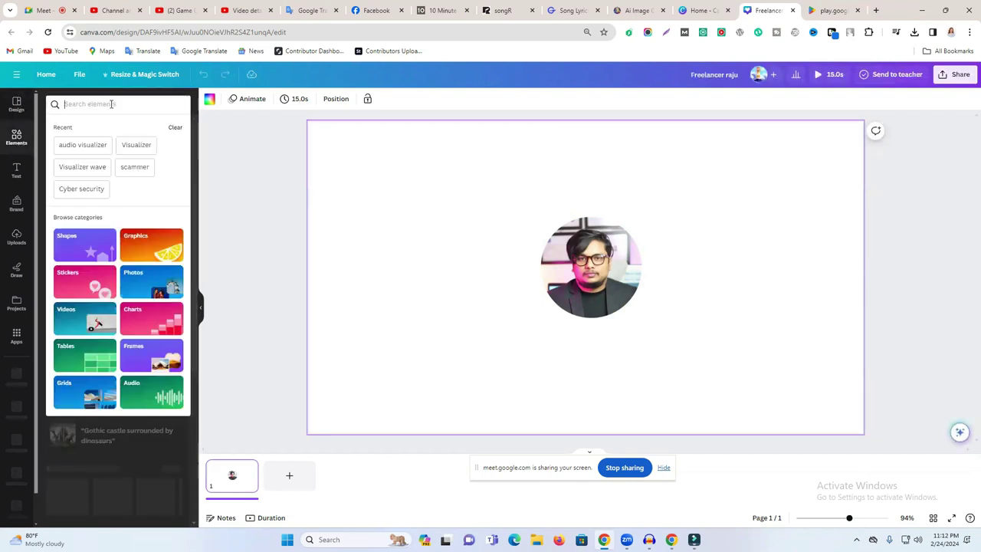
click(75, 148)
double_click(87, 103)
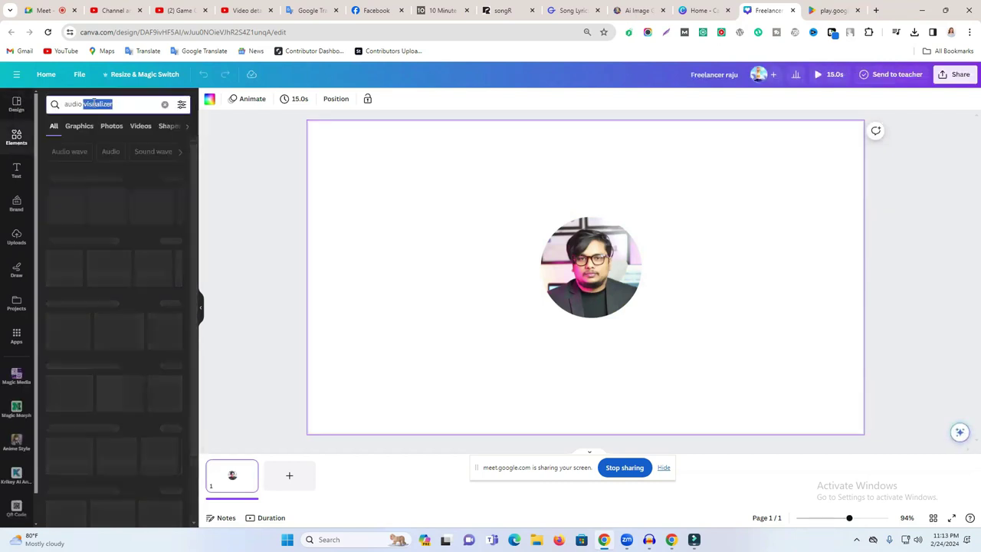
triple_click(90, 103)
key(ctrl+c)
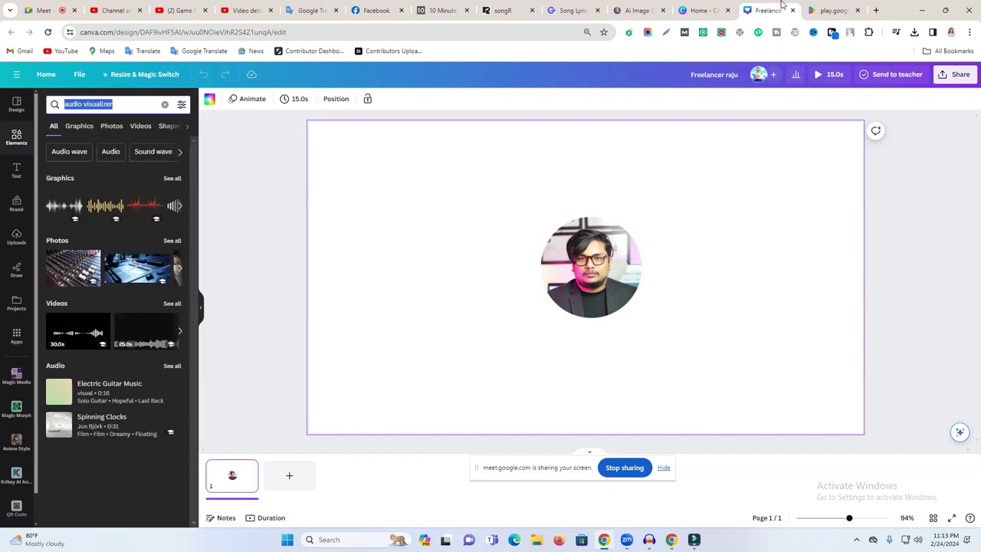
- Search Google Play for "audio visualizer maker"
key(ctrl+t)
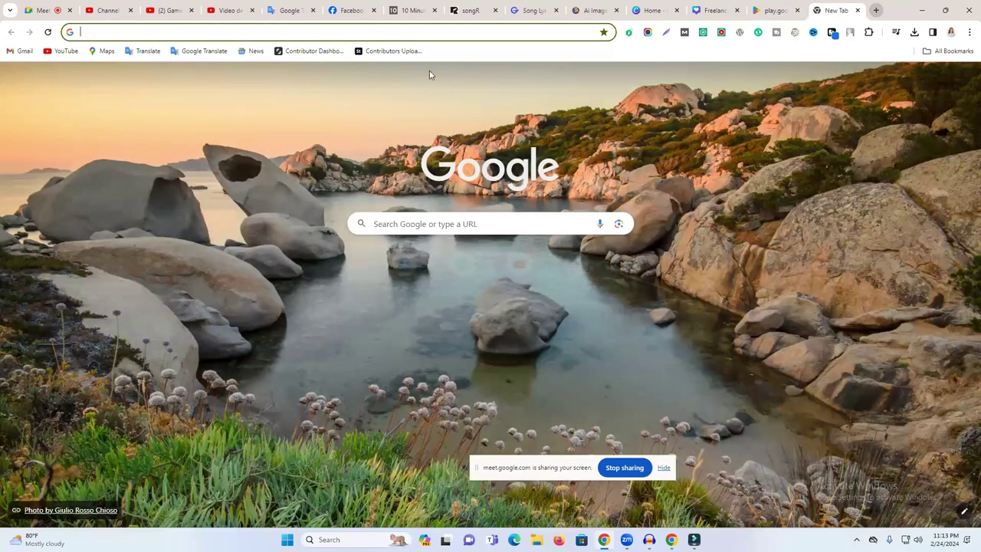
key(ctrl+shift+Tab)
click(901, 83)
key(ctrl+v)
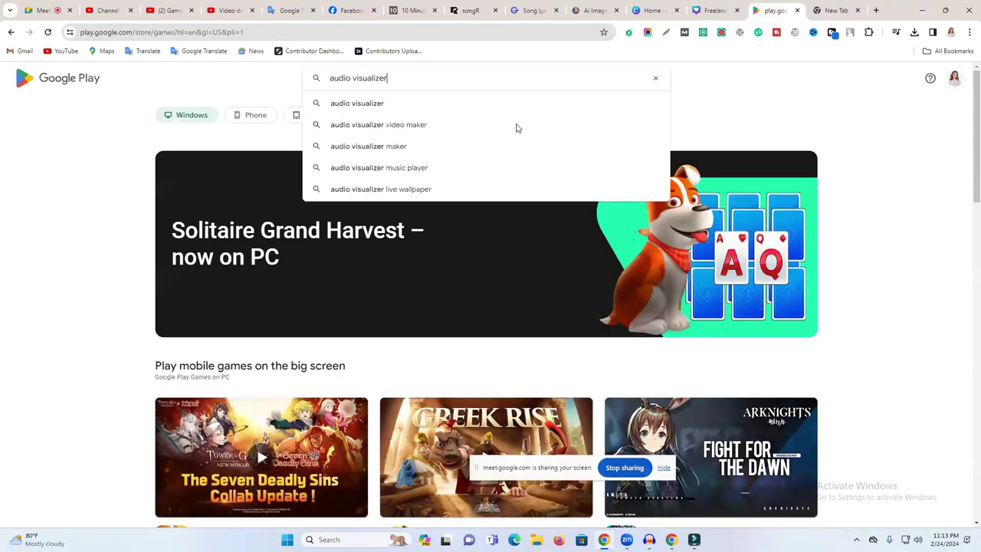
click(511, 142)
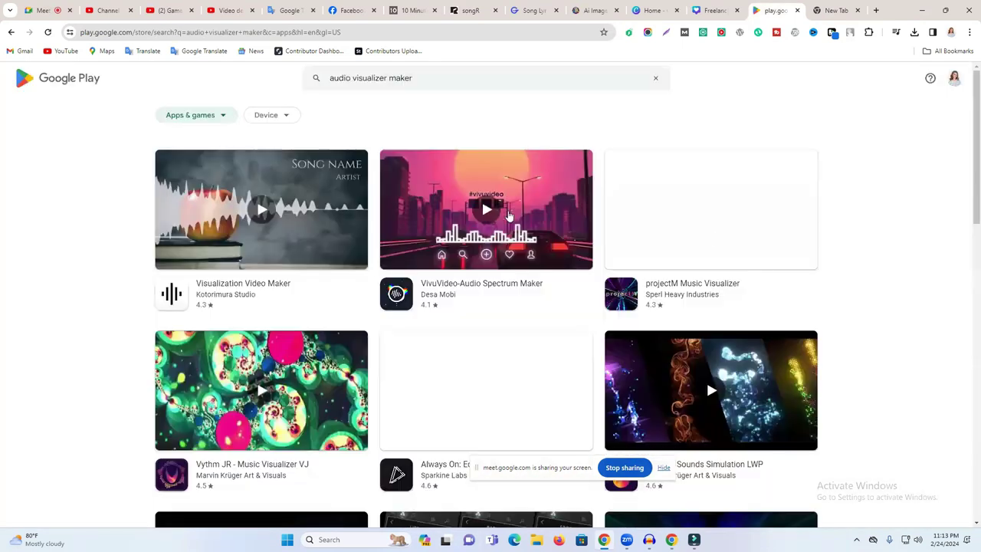
- Open the VivuVideo-Audio Spectrum Maker page and enlarge its "create spectrum music videos" screenshot
click(562, 202)
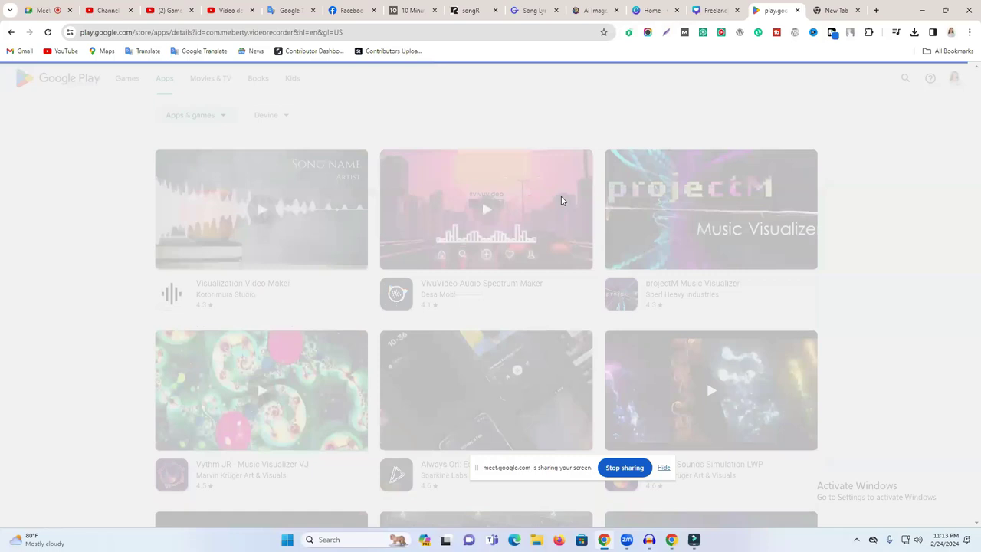
scroll(446, 294, down, 3)
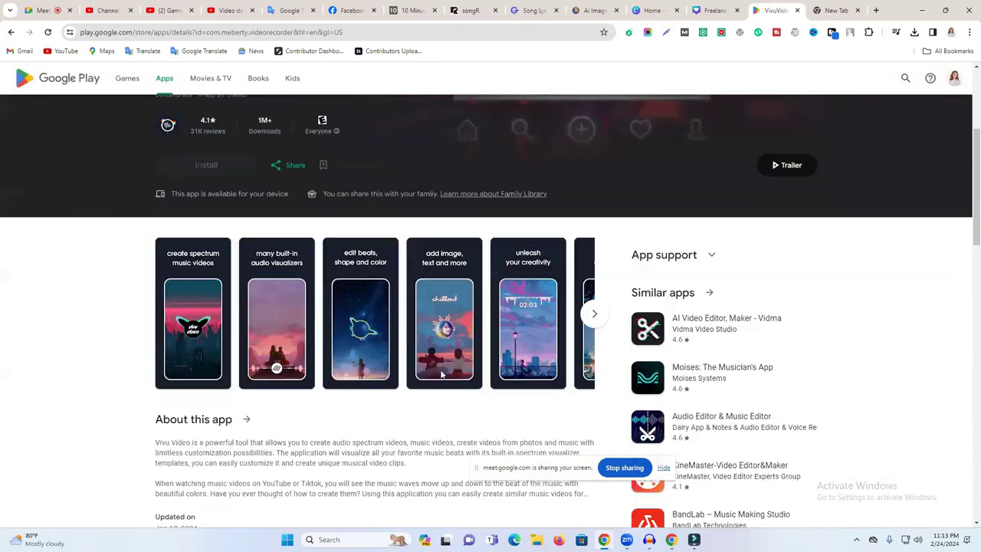
click(197, 304)
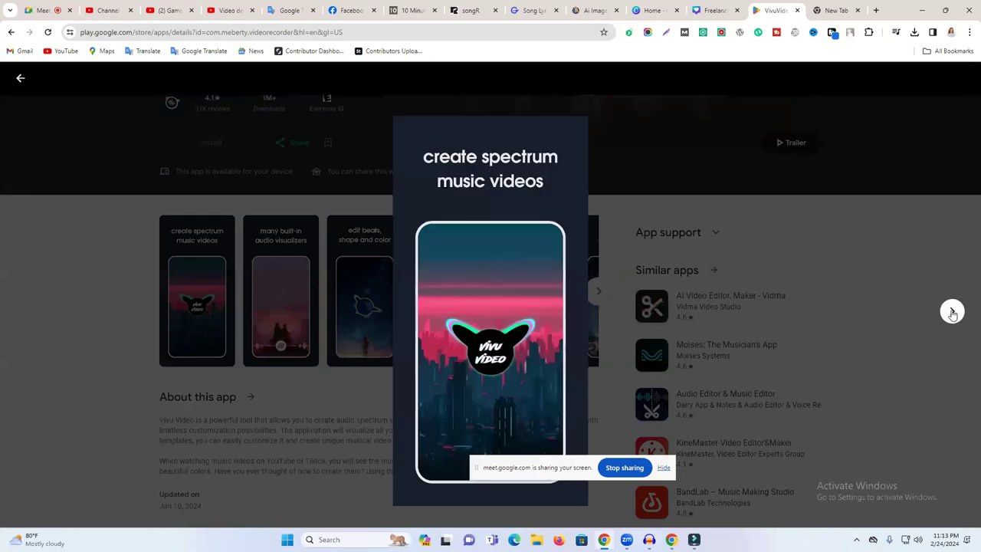
- Browse the remaining enlarged VivuVideo screenshots through "unleash your creativity" and return to the app page
click(952, 312)
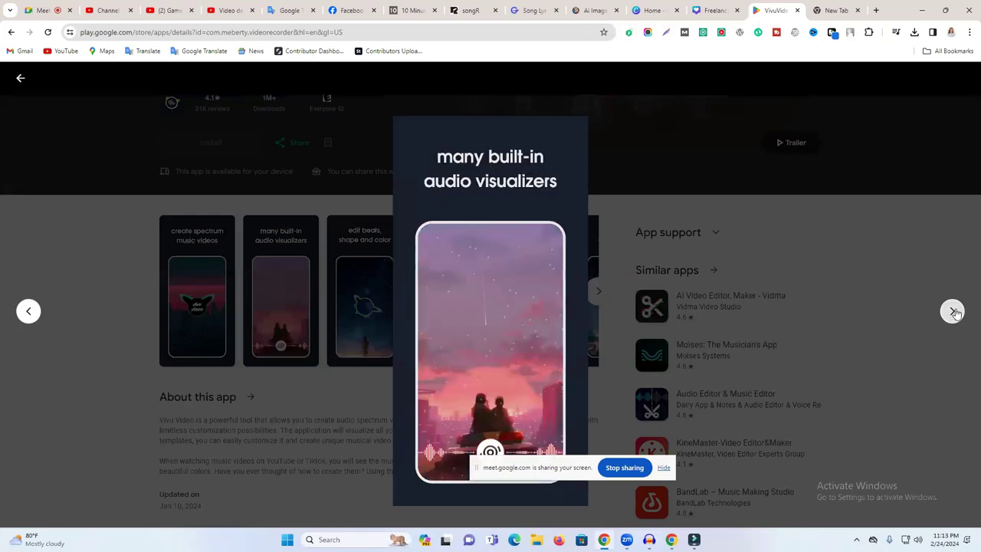
click(953, 311)
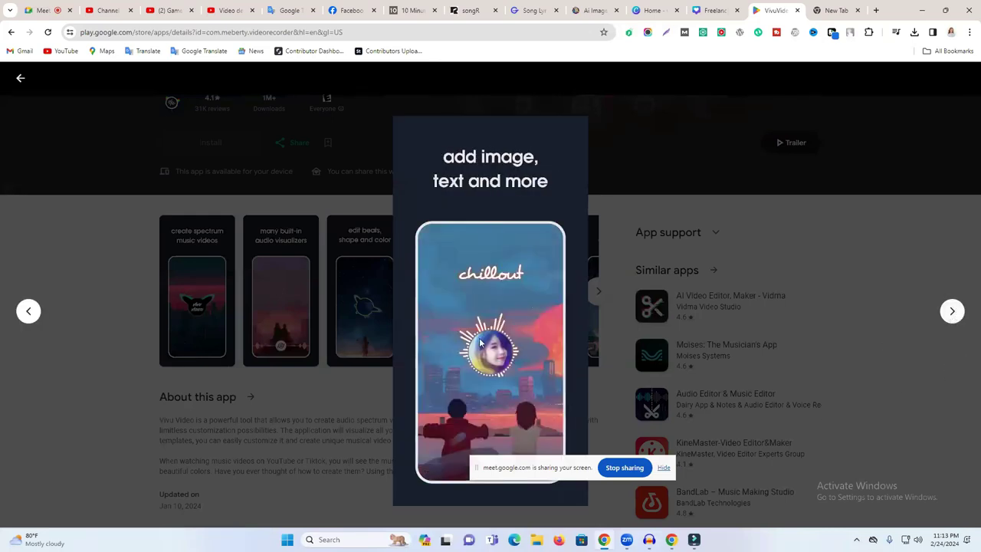
click(952, 314)
click(952, 311)
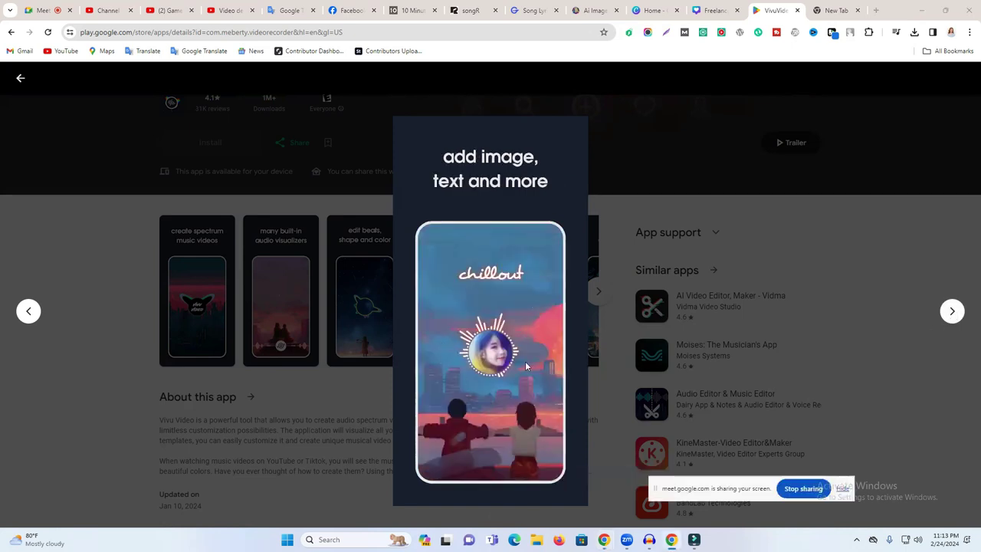
click(950, 311)
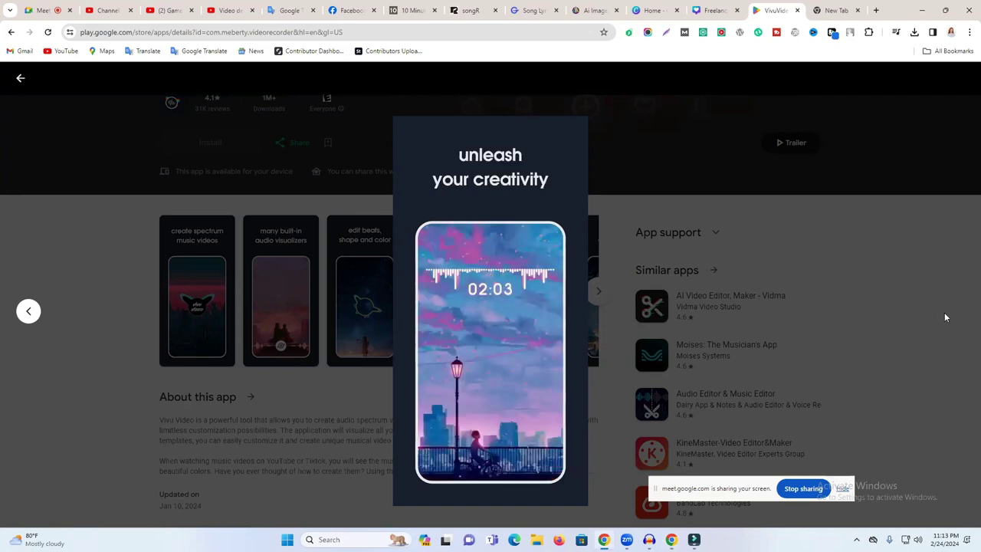
click(21, 77)
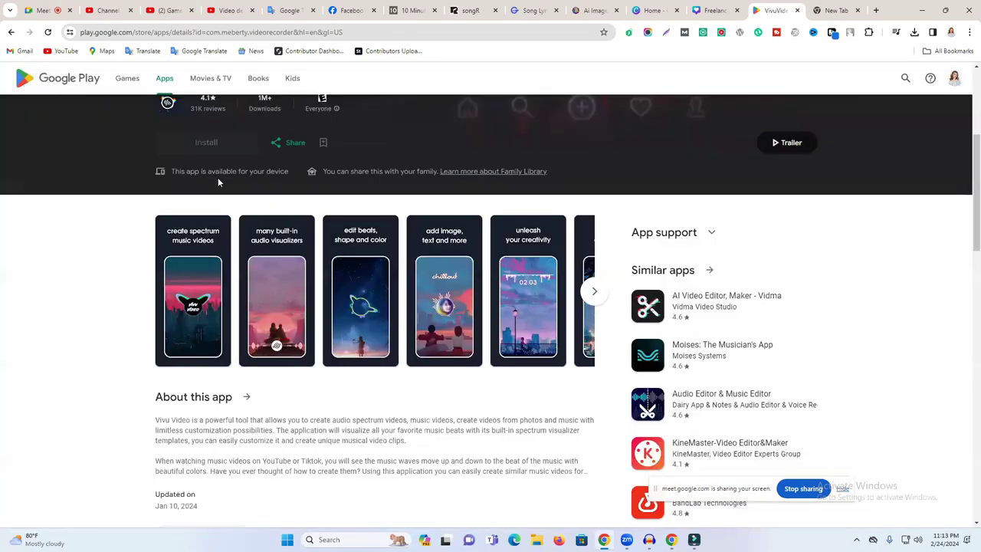
scroll(218, 181, down, 4)
- Return to the "audio visualizer maker" search results and look through the listed apps
click(10, 32)
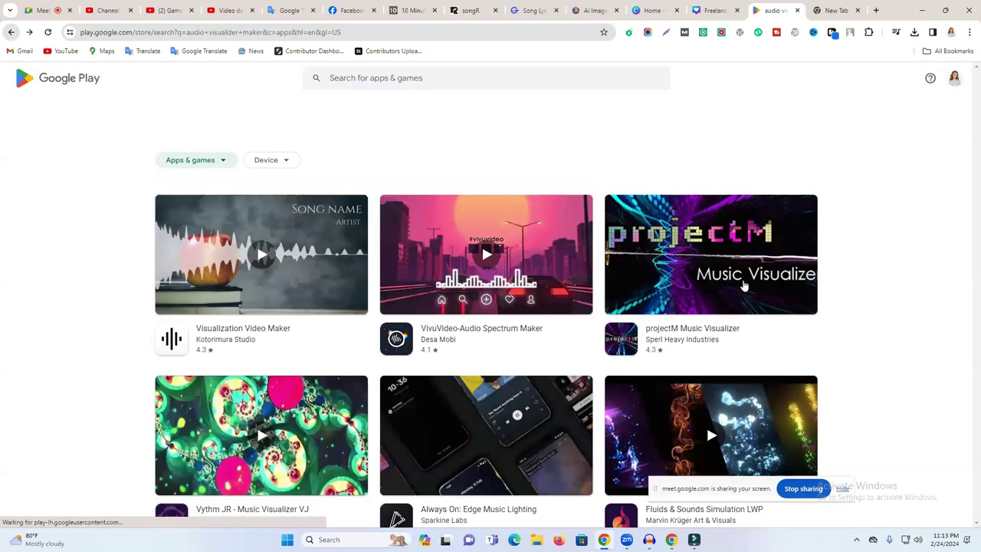
scroll(742, 321, down, 4)
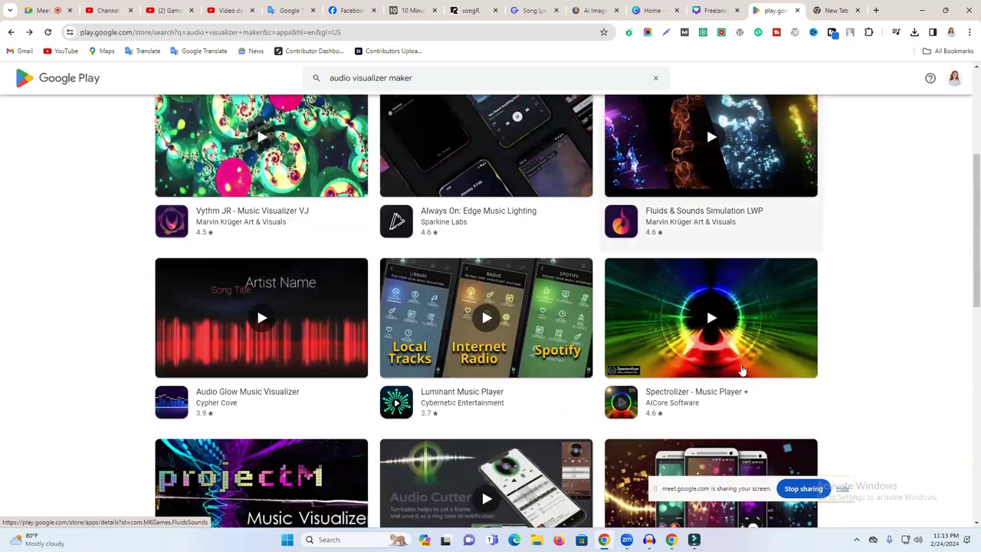
scroll(742, 370, down, 2)
scroll(742, 371, down, 3)
scroll(742, 371, down, 4)
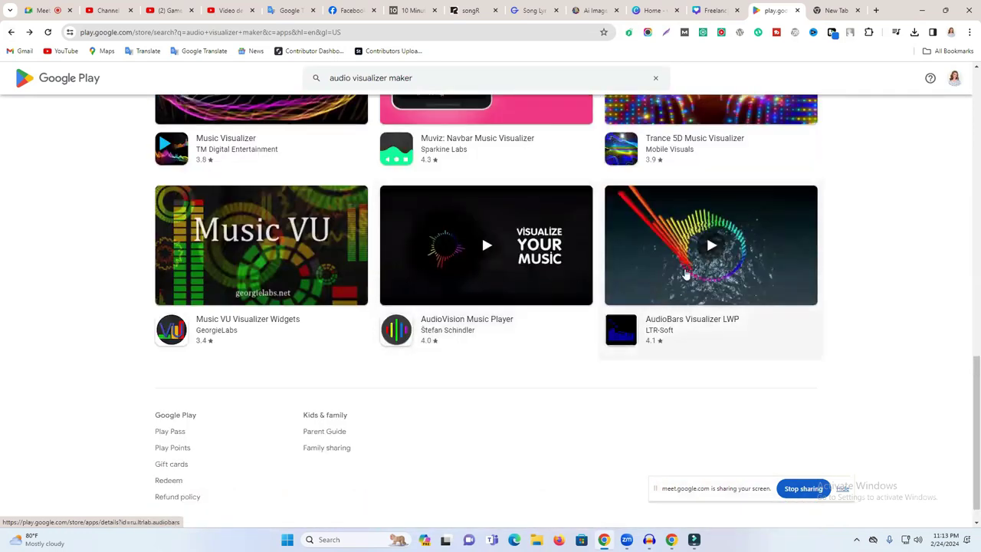
scroll(727, 255, up, 6)
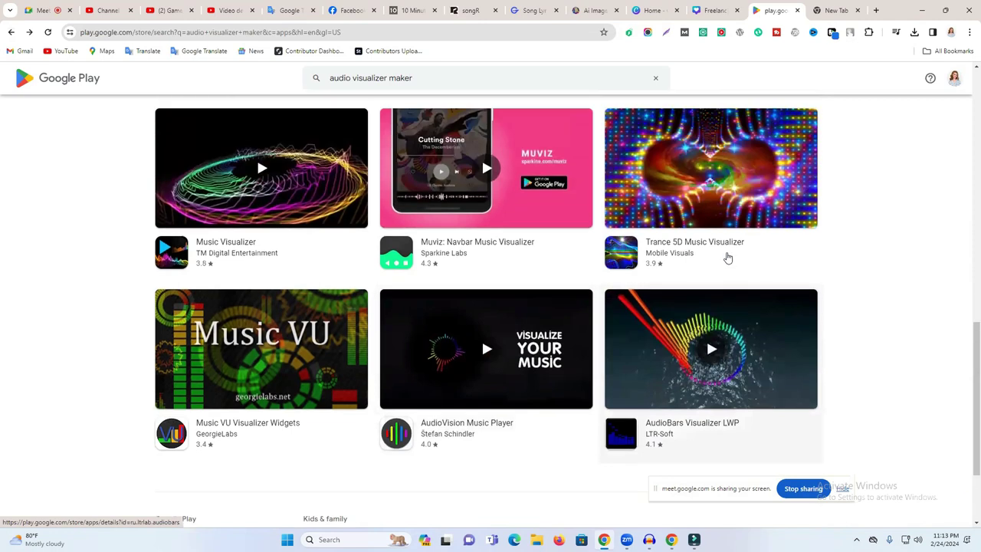
scroll(728, 261, up, 5)
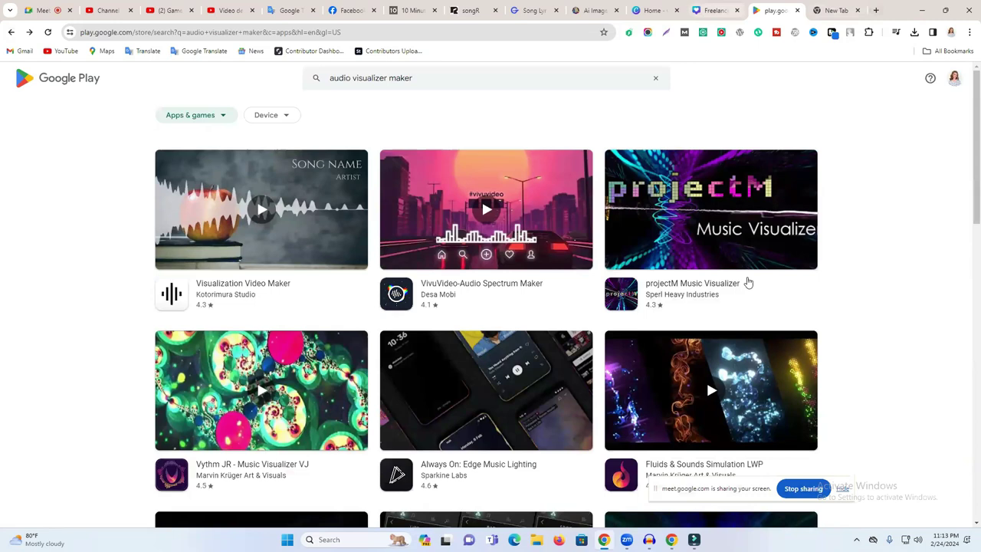
- Switch to YouTube Studio and upload the song-highlight video from the Downloads folder
click(218, 11)
click(18, 115)
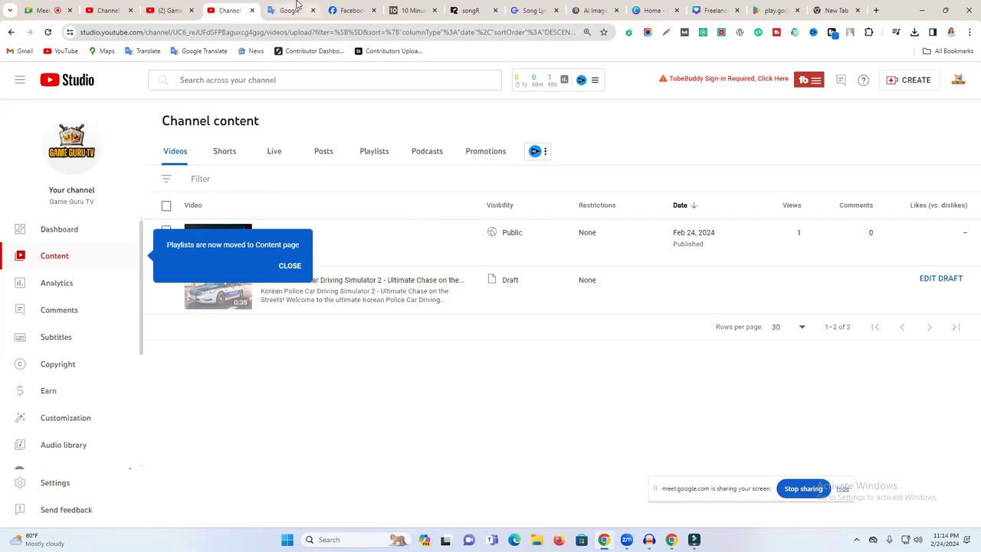
click(907, 80)
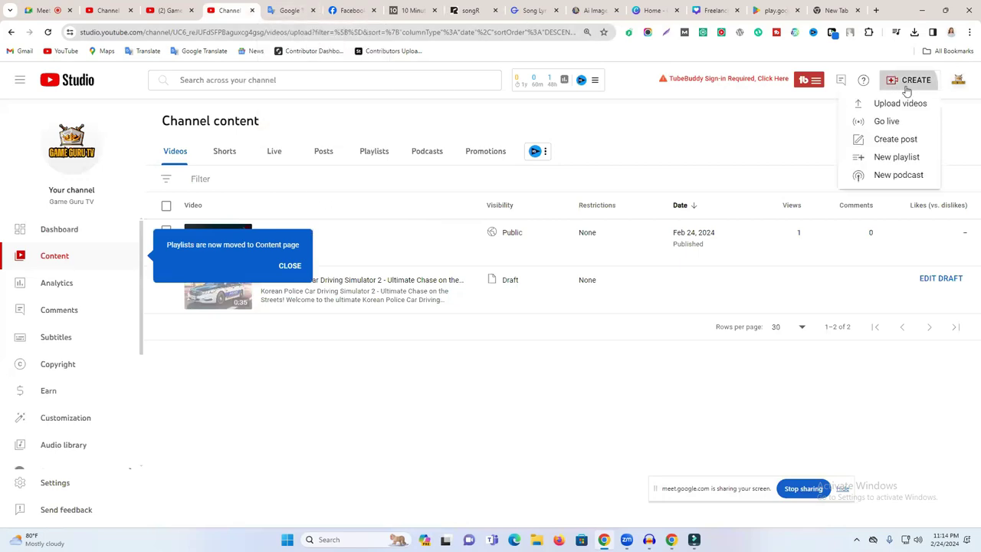
click(878, 102)
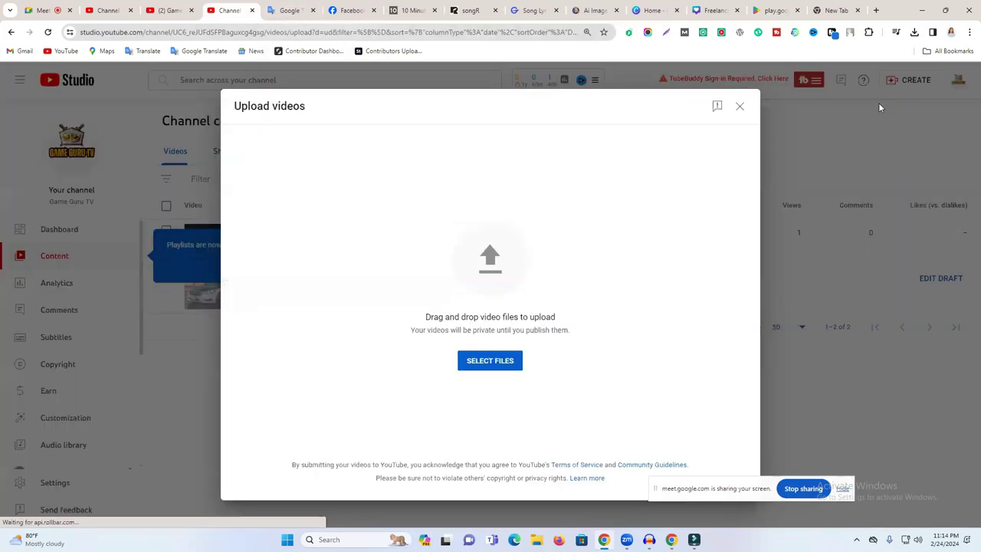
click(491, 259)
click(105, 113)
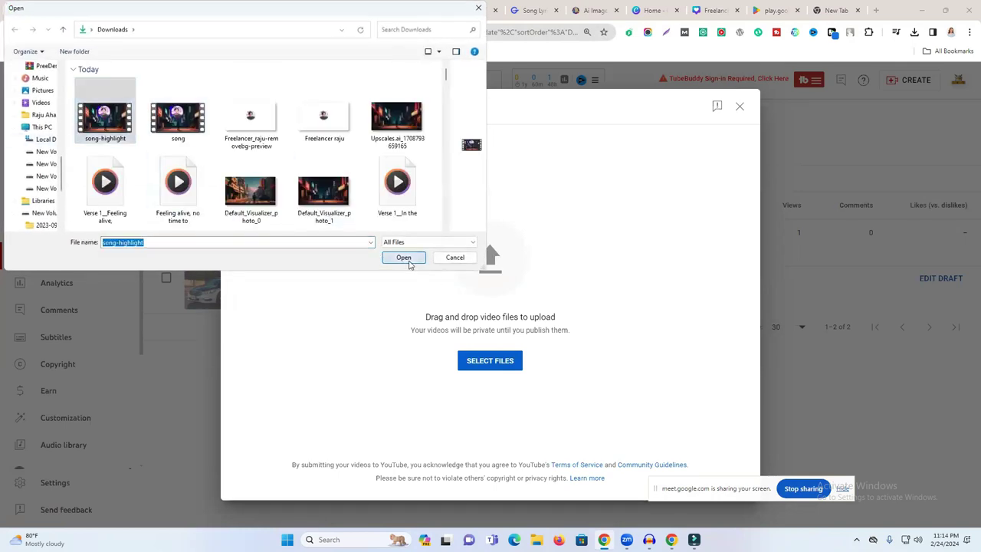
click(404, 259)
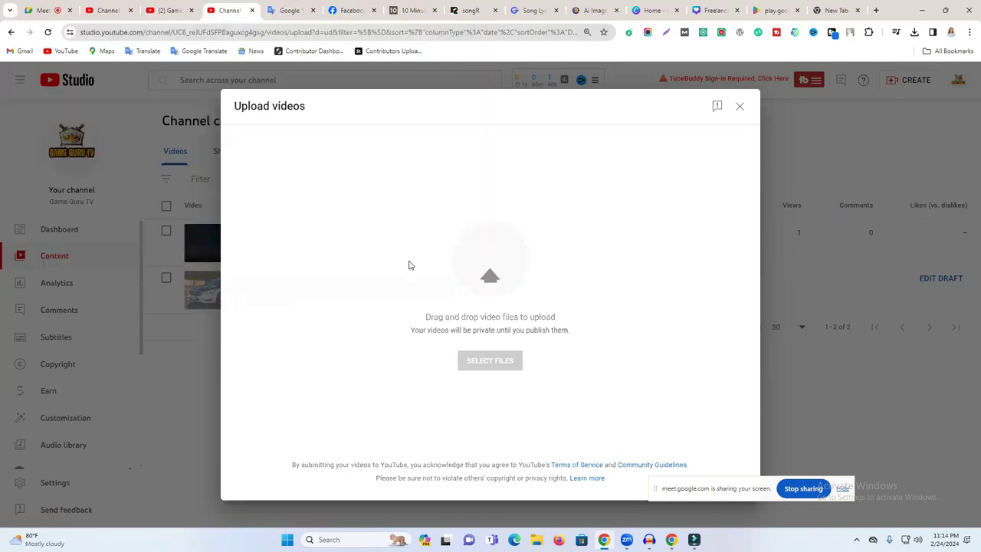
- Replace the video title with "This life is for you Song |", copying the phrase "This life is for you" from Google Translate
click(351, 227)
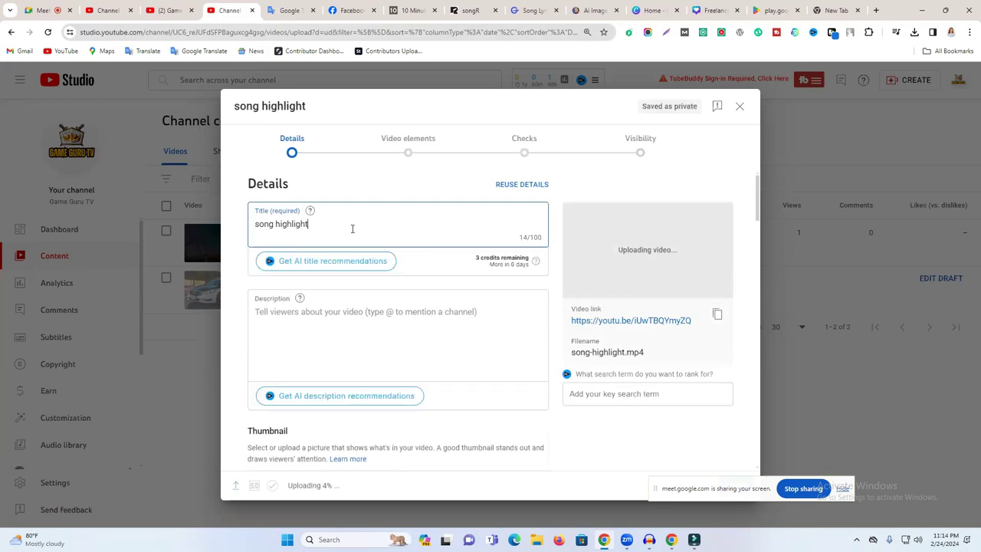
key(ctrl+a)
click(311, 6)
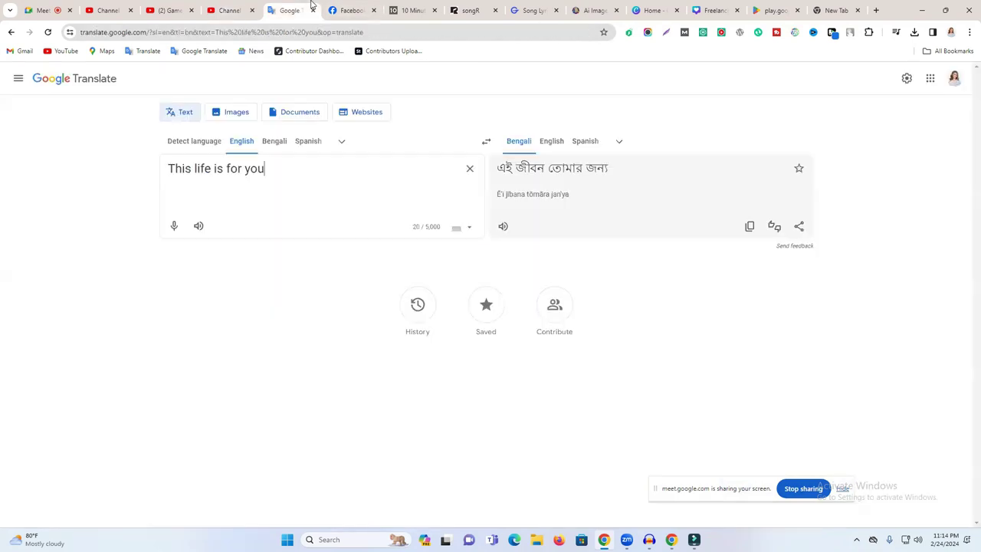
triple_click(235, 173)
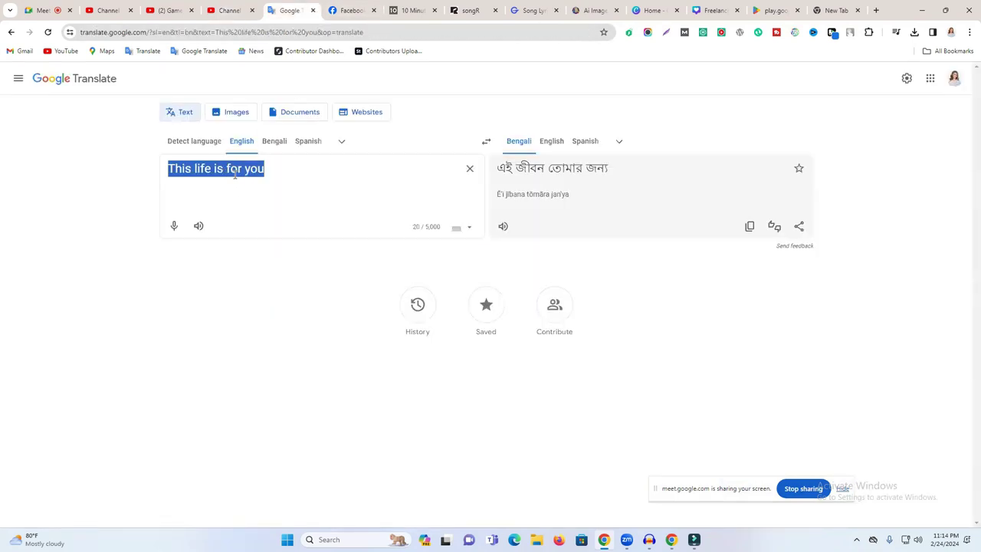
right_click(236, 173)
click(309, 224)
click(824, 6)
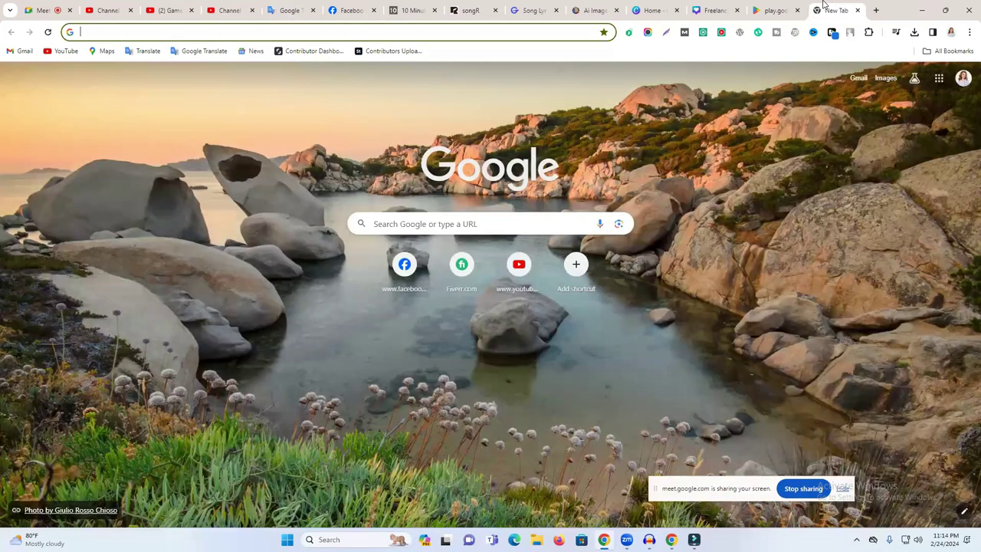
click(234, 4)
key(ctrl+v)
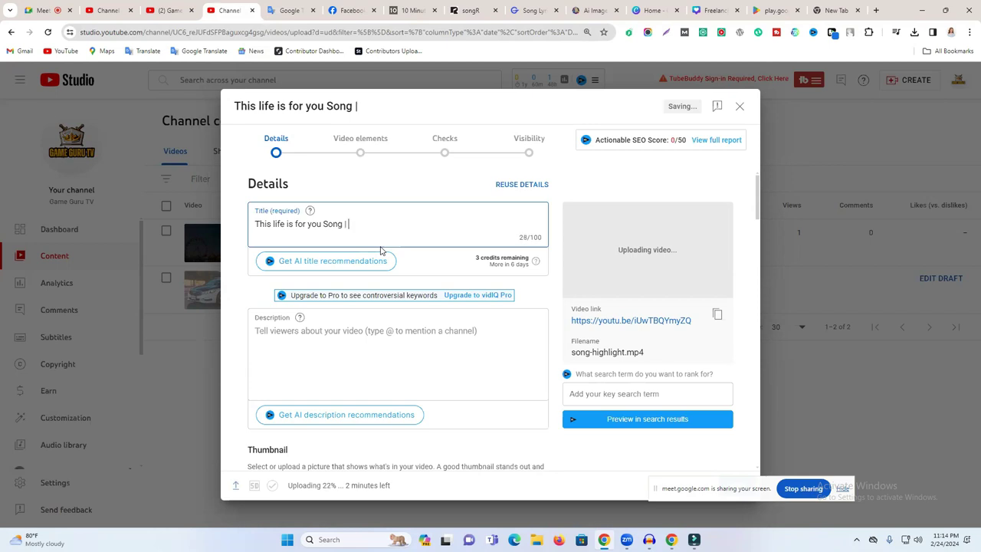
- Check the song's mood in the GravityWrite lyrics form and complete the video title as "This life is for you Song | Best Sed Song 2024"
click(598, 10)
click(534, 10)
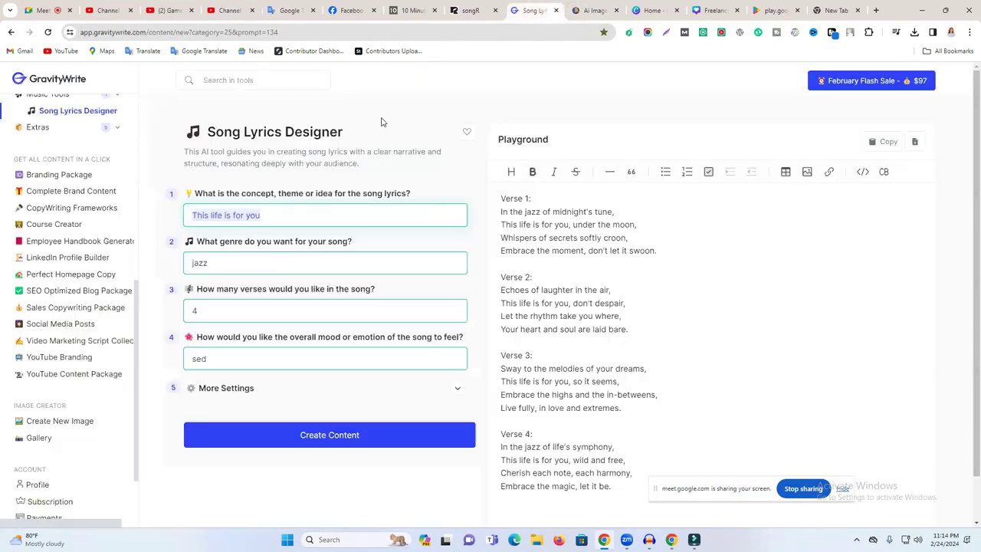
click(838, 6)
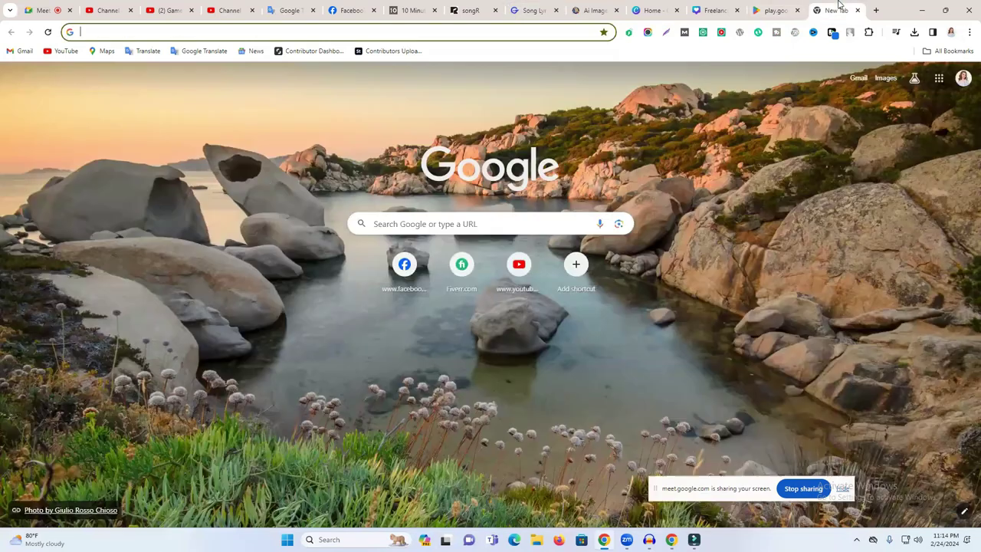
click(234, 10)
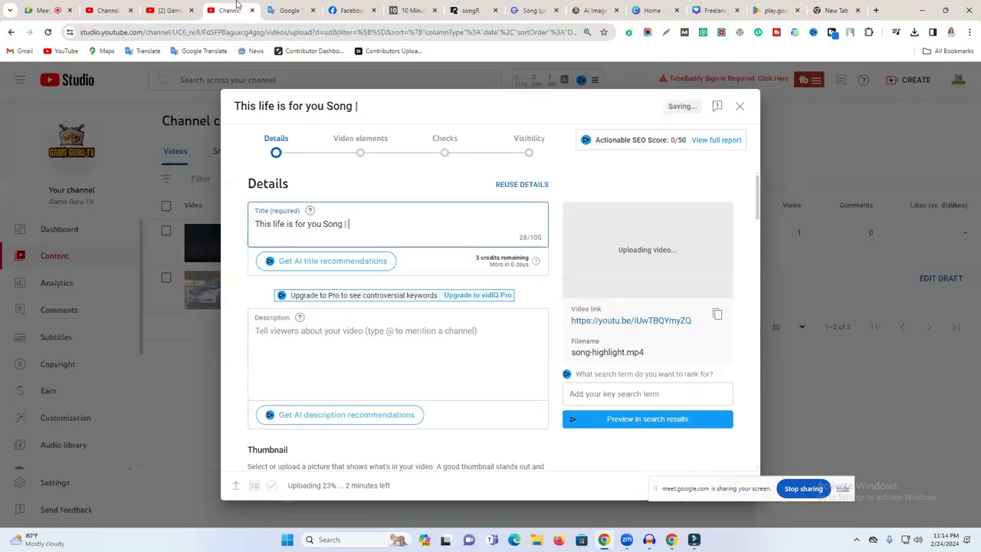
text(Seed)
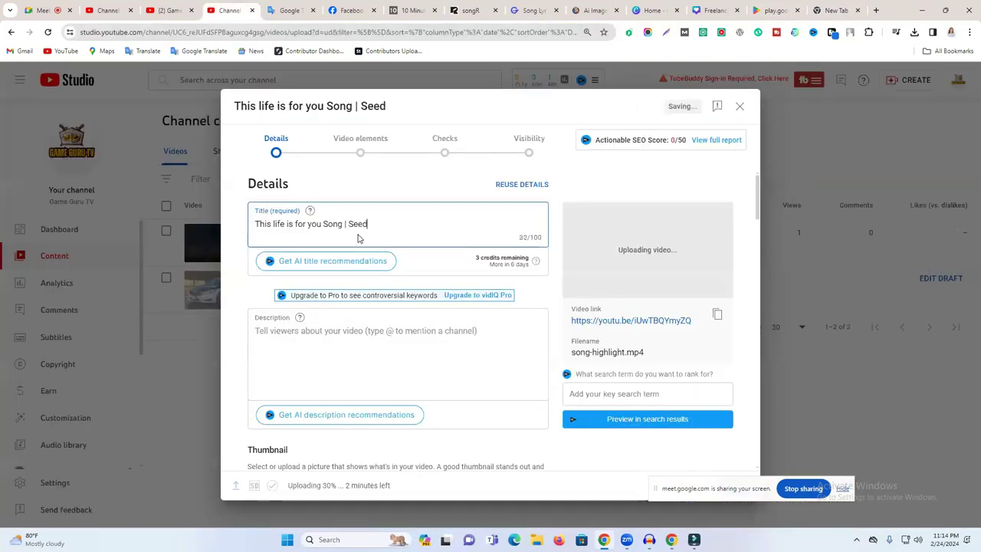
key(BackSpace)
key(BackSpace)
text(d)
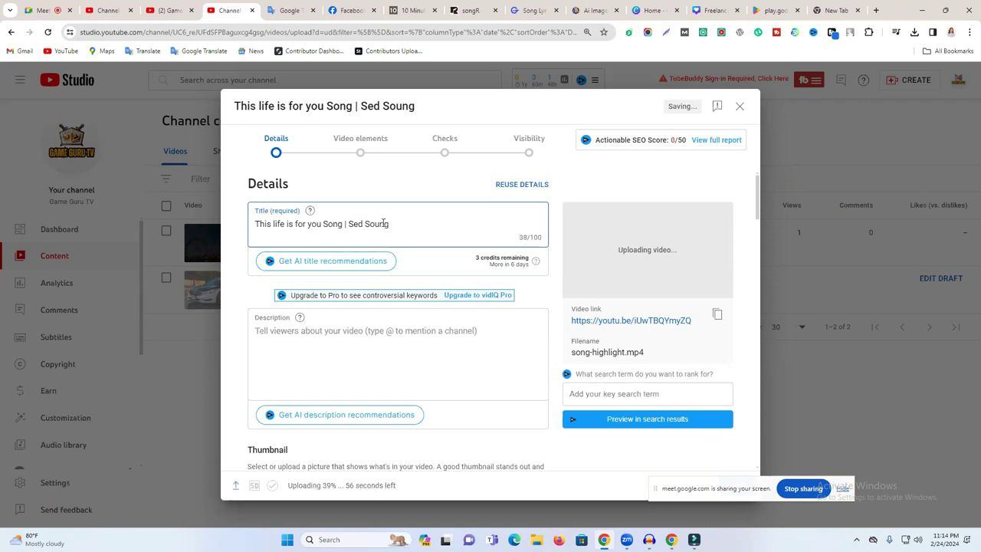
key(BackSpace)
text(Best)
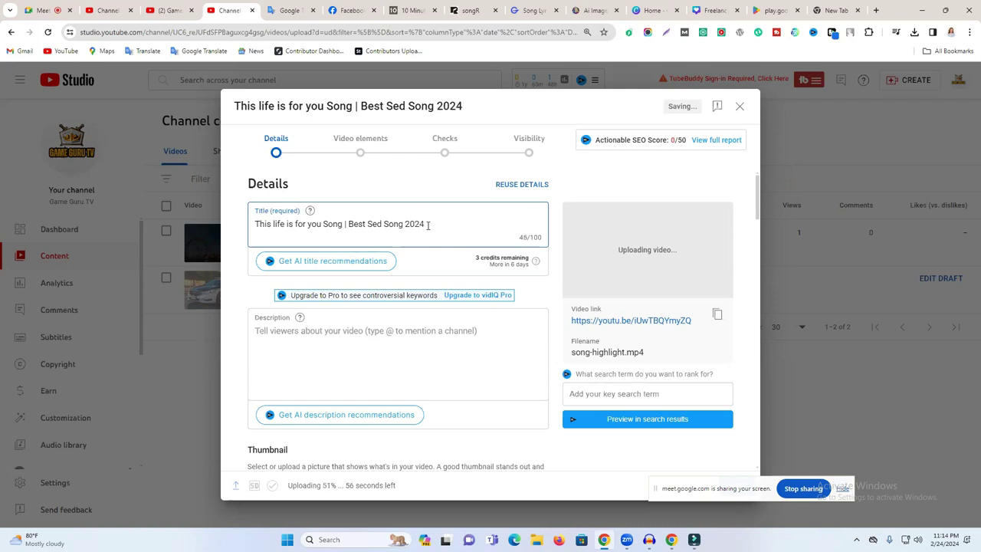
- Copy the full video title into the video's description
key(ctrl+a)
key(ctrl+c)
click(339, 335)
key(ctrl+v)
- Open the vidiq.com home page in the empty browser tab
click(848, 6)
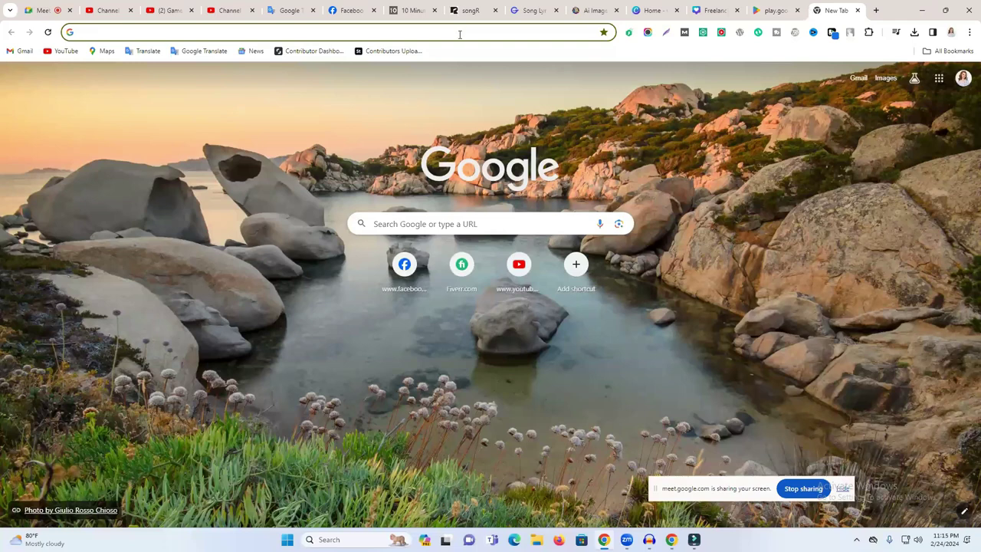
click(433, 34)
text(vidiq.com)
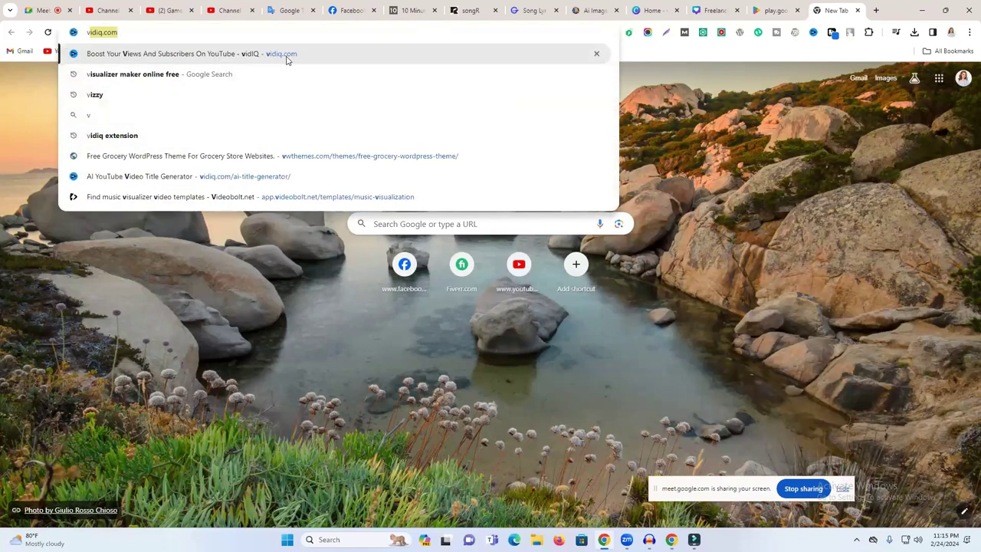
click(462, 60)
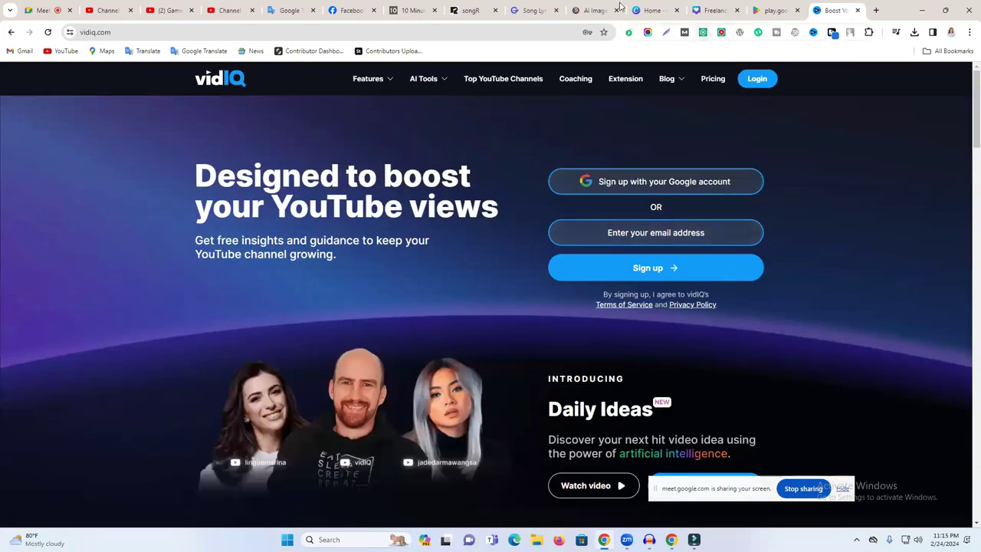
- Switch to GravityWrite, expand its YouTube tools and open the Youtube Tag Generator
click(475, 6)
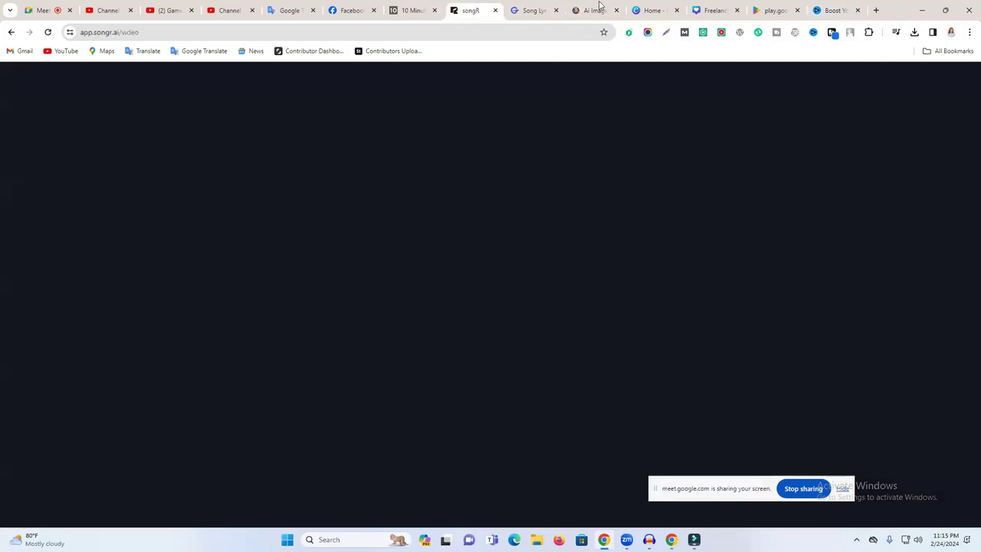
click(540, 11)
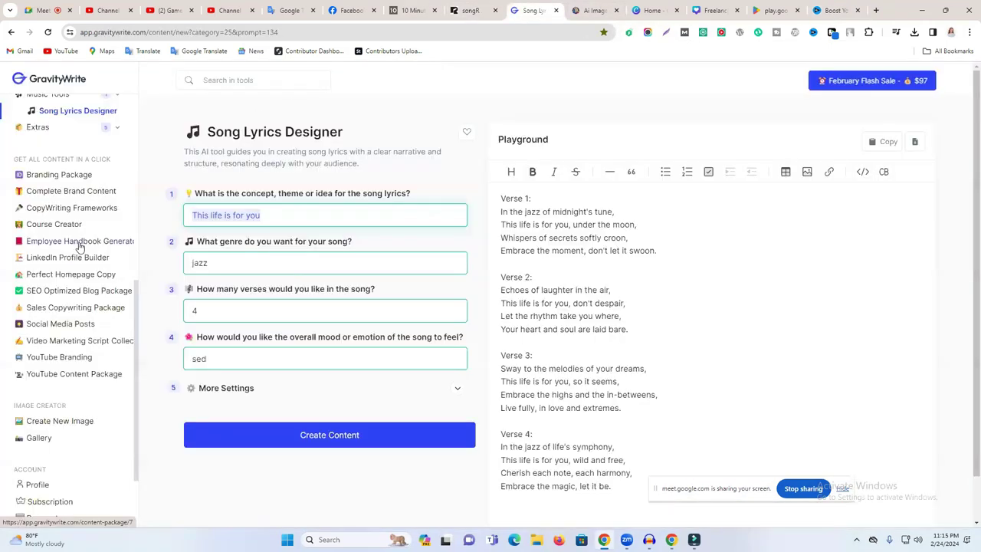
scroll(78, 243, up, 5)
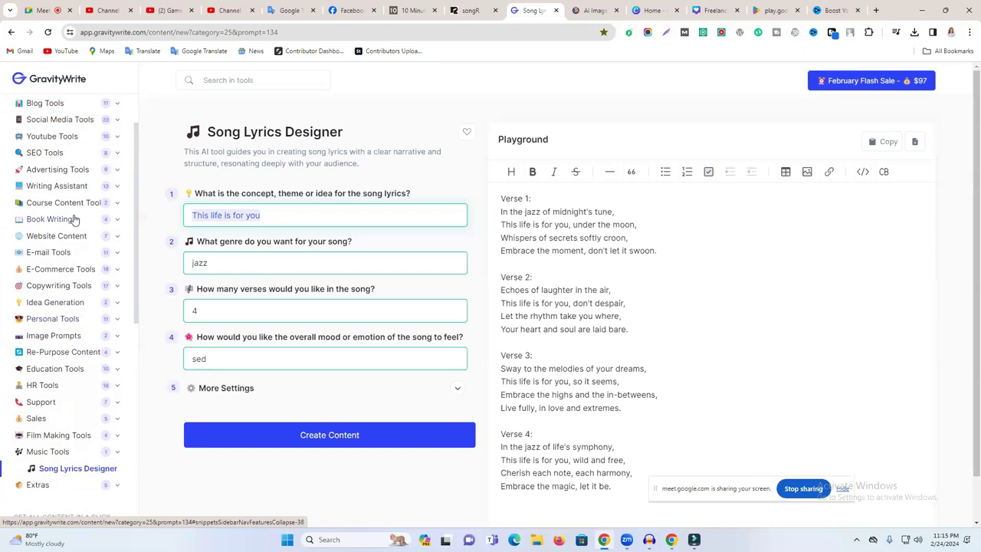
click(51, 138)
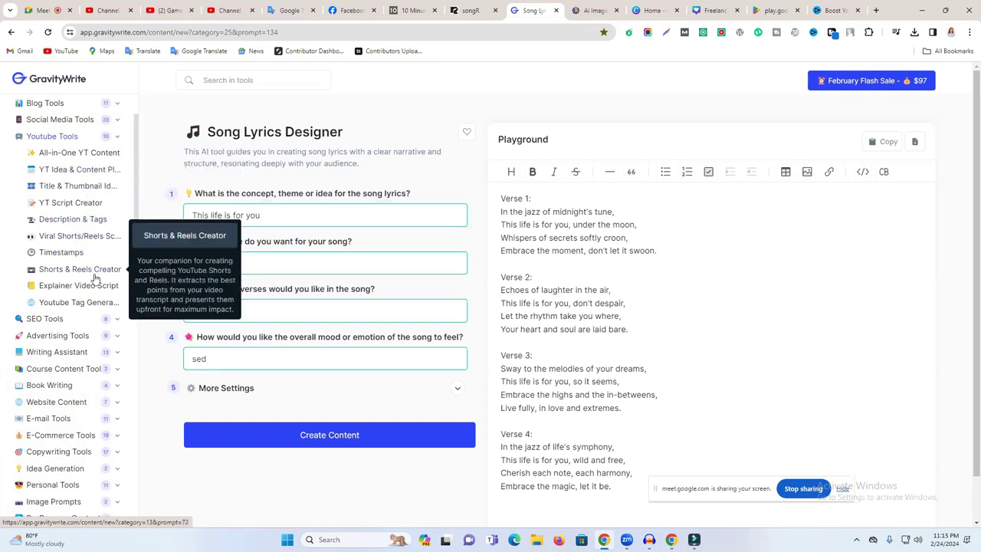
click(96, 309)
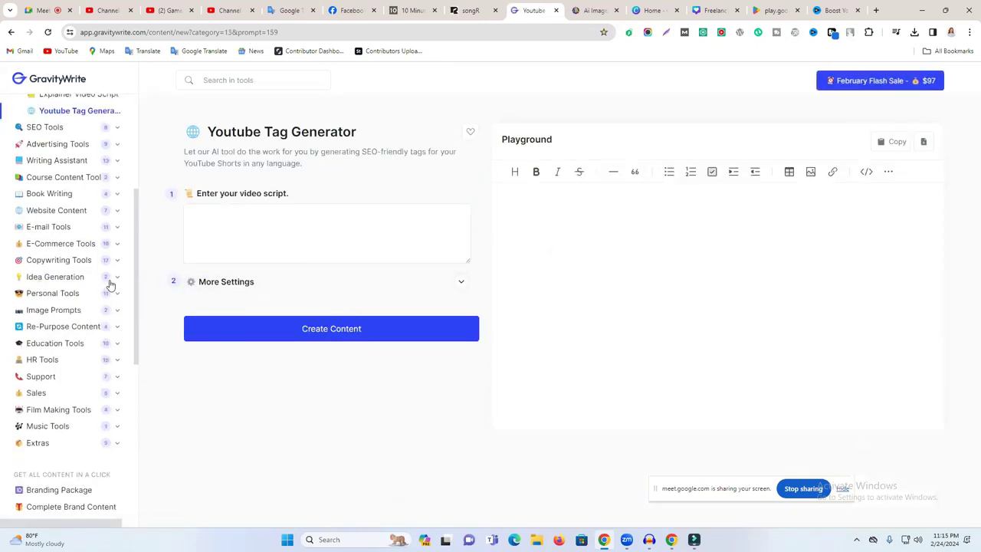
scroll(77, 264, up, 3)
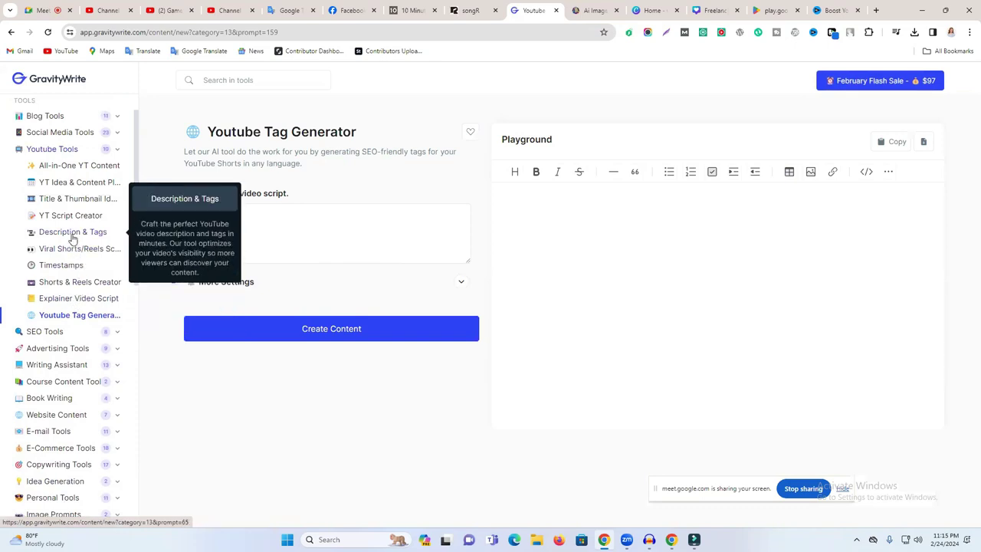
- Open the Description & Tags tool and generate content from the copied title "This life is for you Song | Best Sed Song 2024"
click(73, 233)
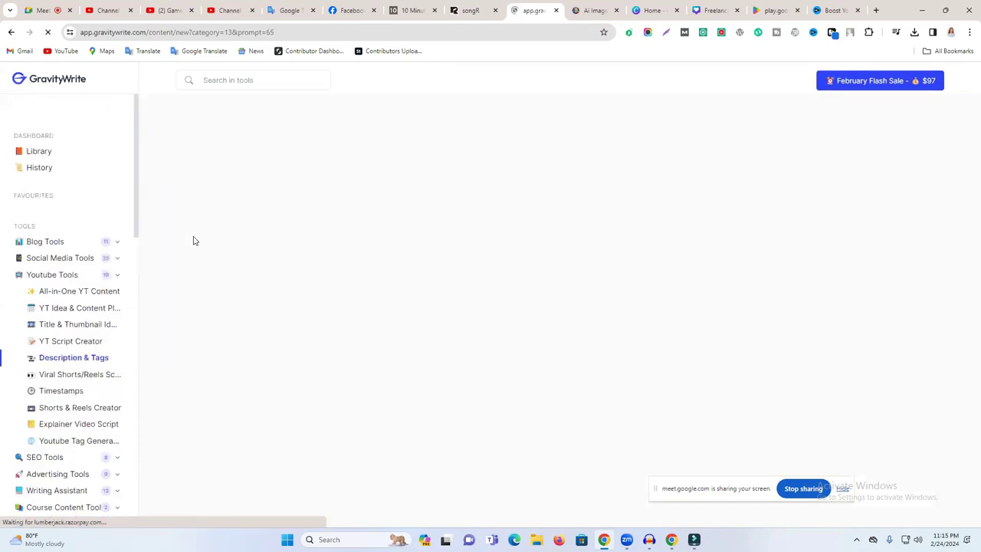
key(ctrl+v)
click(269, 305)
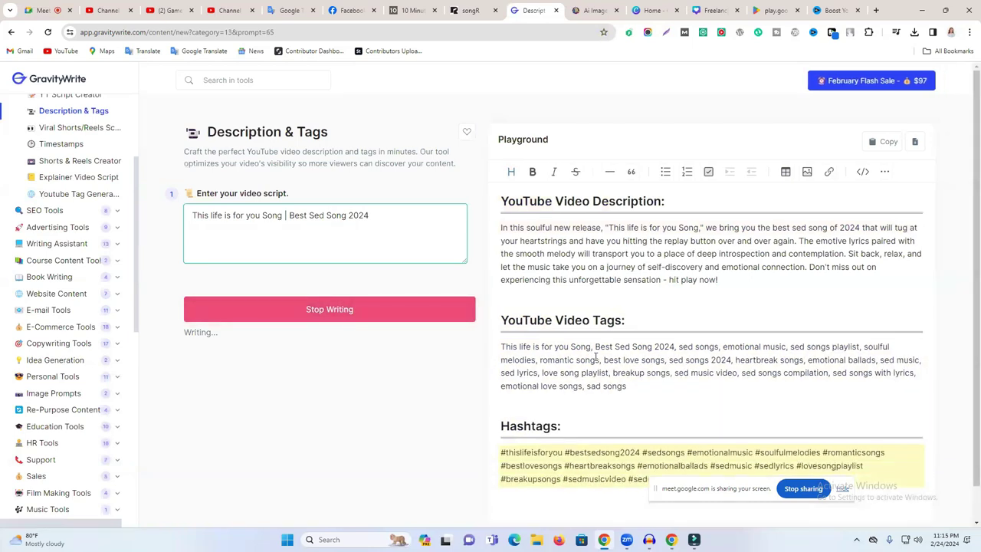
- Copy the generated YouTube video description into the YouTube Studio description, below the title line
triple_click(623, 239)
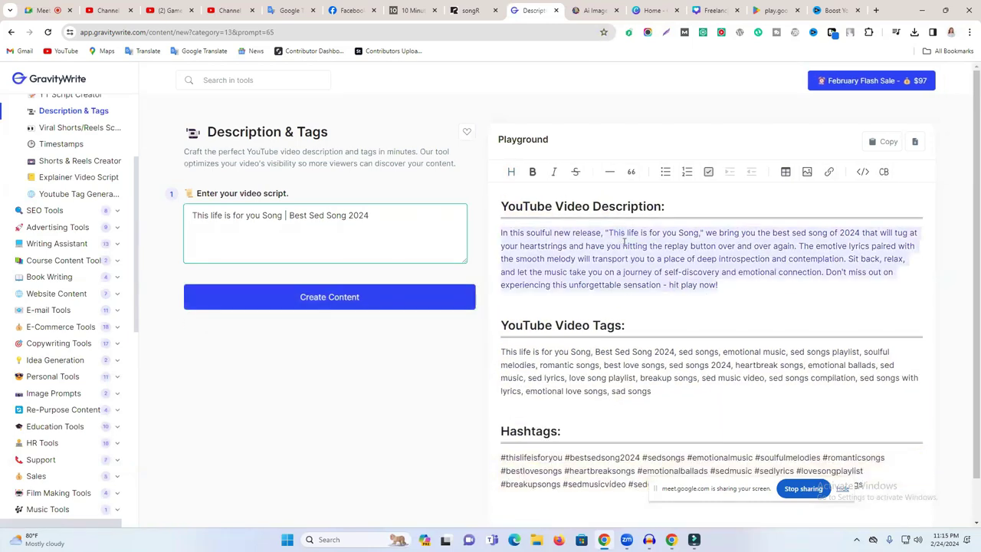
click(168, 7)
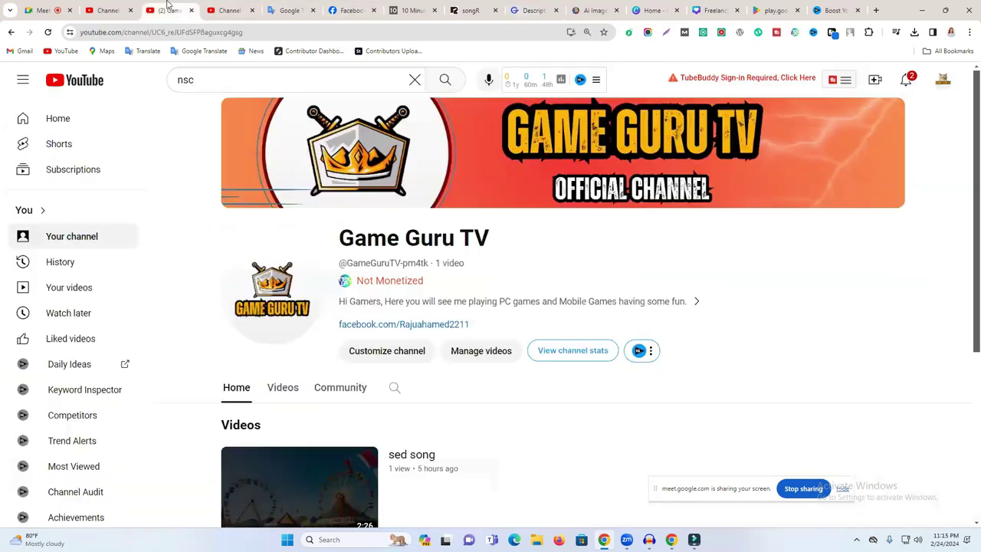
click(230, 9)
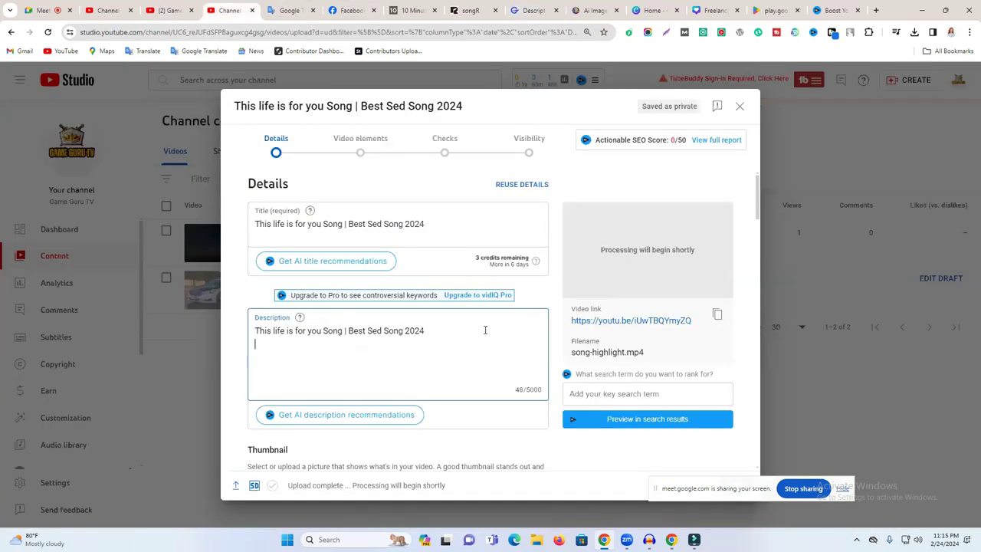
key(ctrl+v)
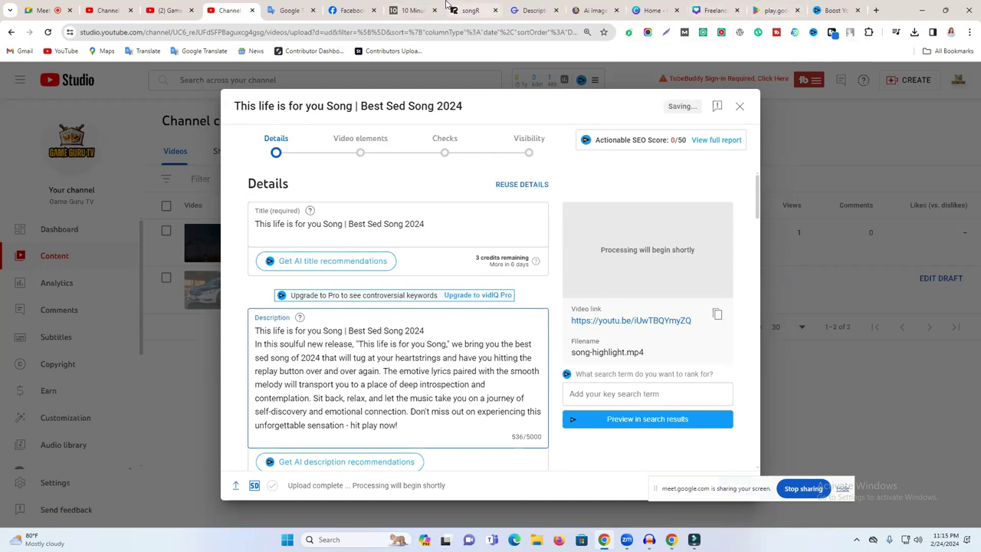
- Copy the generated YouTube video tags from GravityWrite into the Tags field of the video in YouTube Studio
click(534, 10)
triple_click(581, 378)
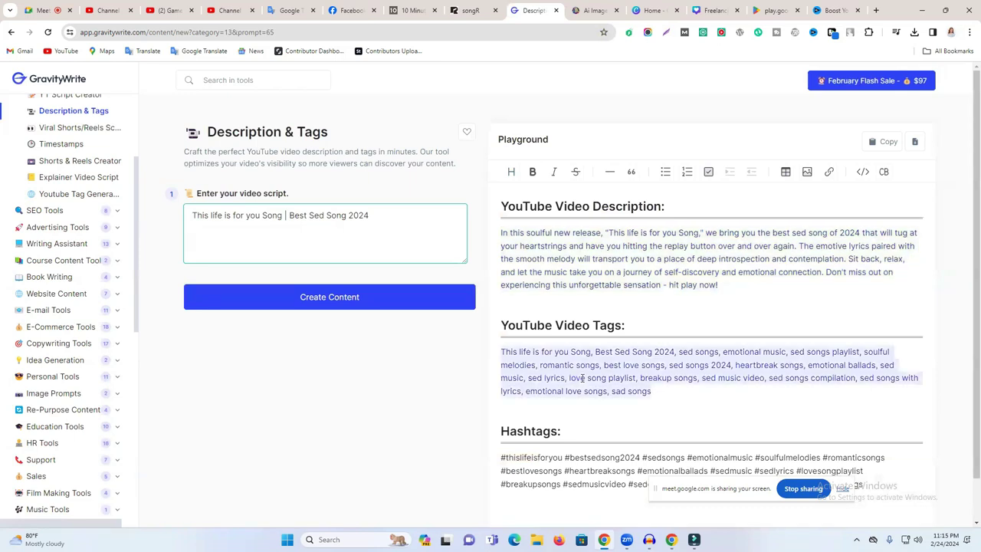
right_click(581, 378)
click(635, 159)
click(230, 10)
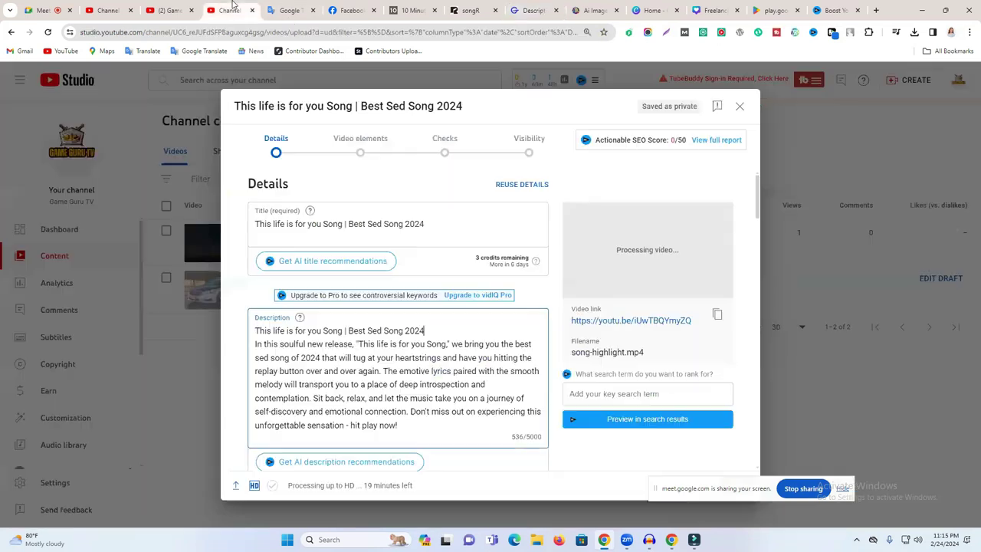
scroll(304, 368, down, 12)
scroll(303, 369, down, 6)
click(324, 182)
key(ctrl+v)
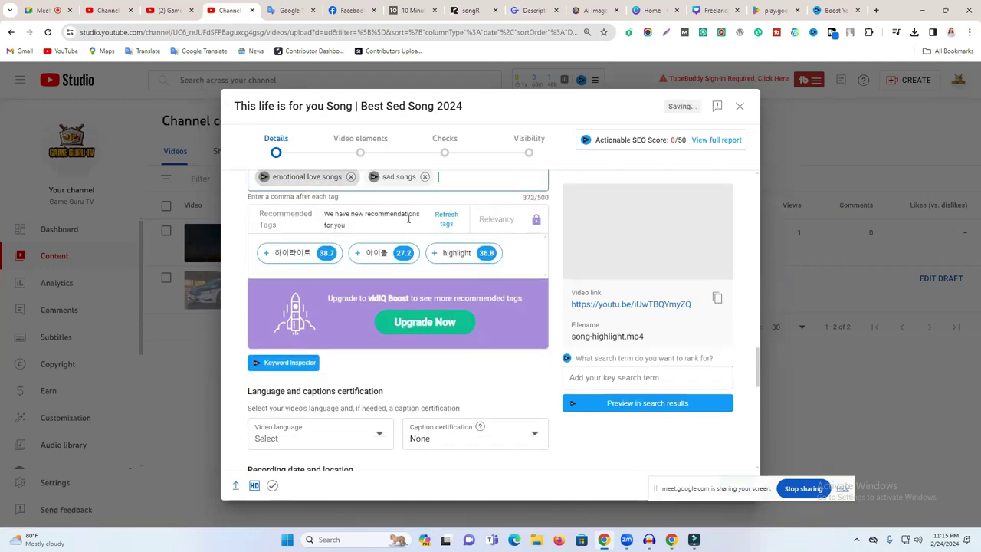
scroll(408, 219, up, 4)
scroll(398, 322, down, 1)
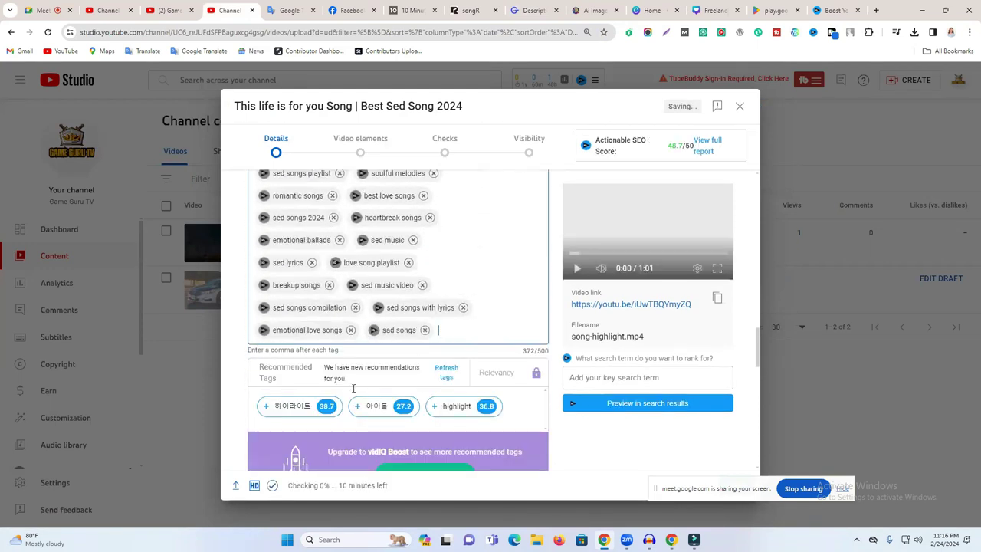
scroll(352, 402, up, 2)
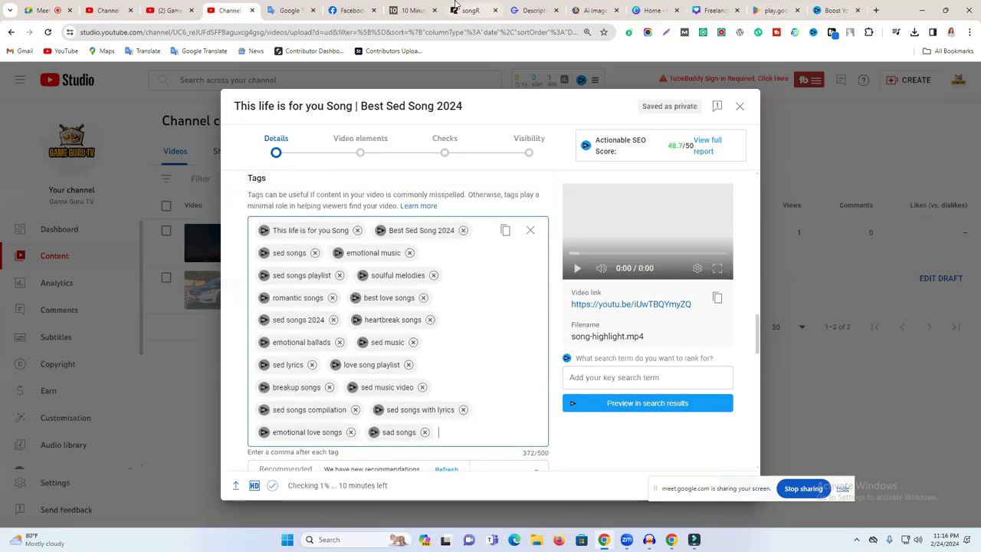
- Copy the generated hashtags from GravityWrite to the end of the YouTube video description, set off by blank lines
click(531, 10)
drag(571, 426, 882, 513)
click(470, 10)
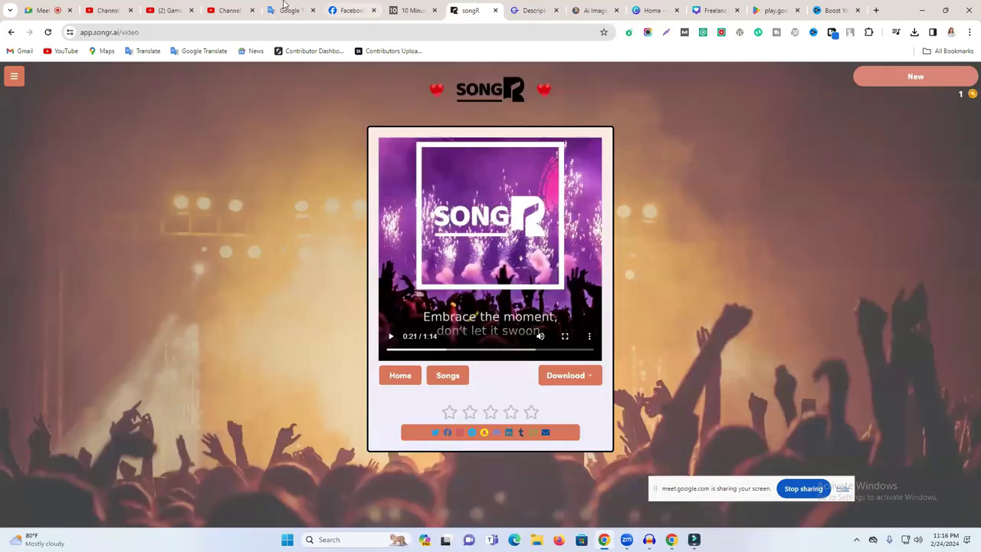
click(230, 10)
scroll(426, 382, down, 1)
scroll(420, 376, up, 20)
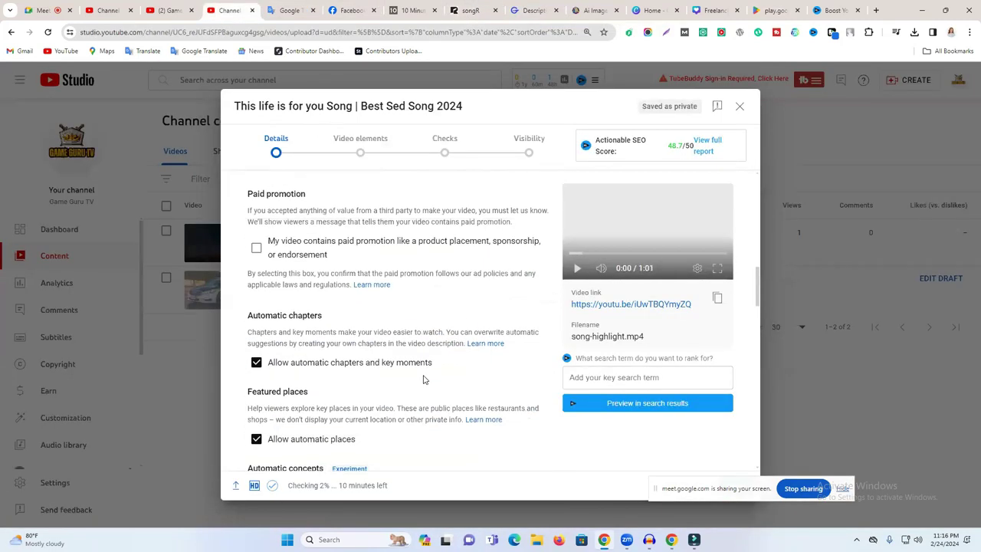
click(412, 418)
key(Return)
key(Return)
key(ctrl+v)
scroll(414, 420, down, 2)
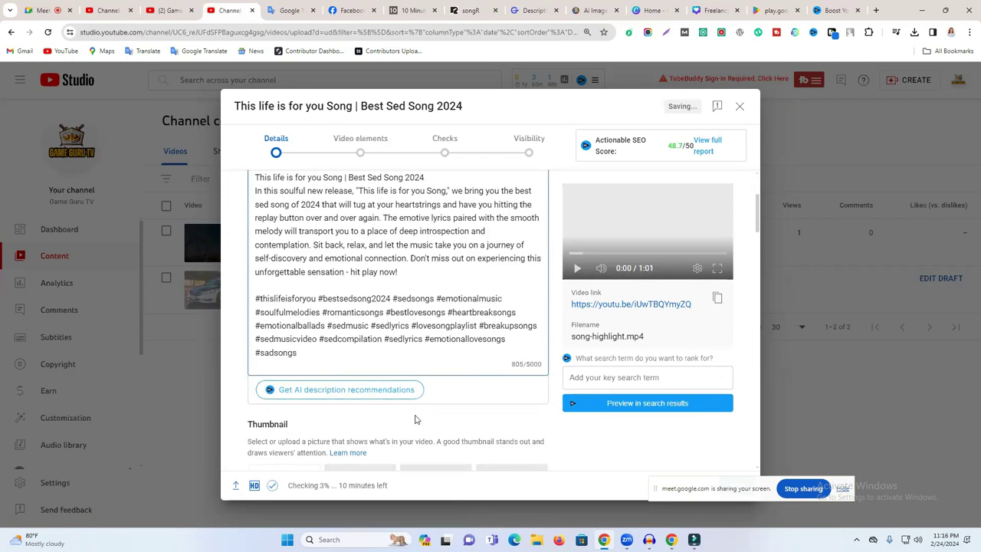
key(Return)
key(Return)
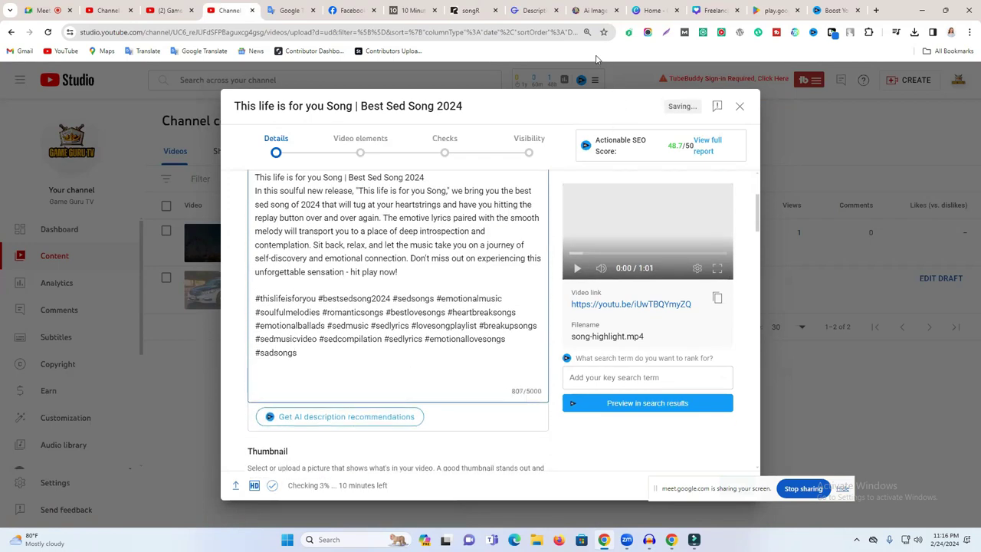
click(551, 7)
scroll(604, 131, up, 1)
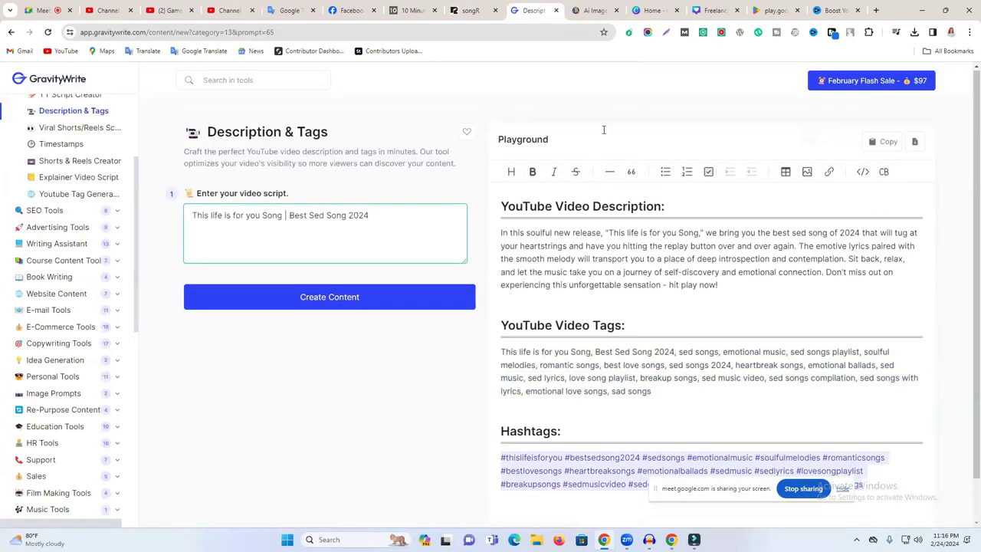
click(465, 10)
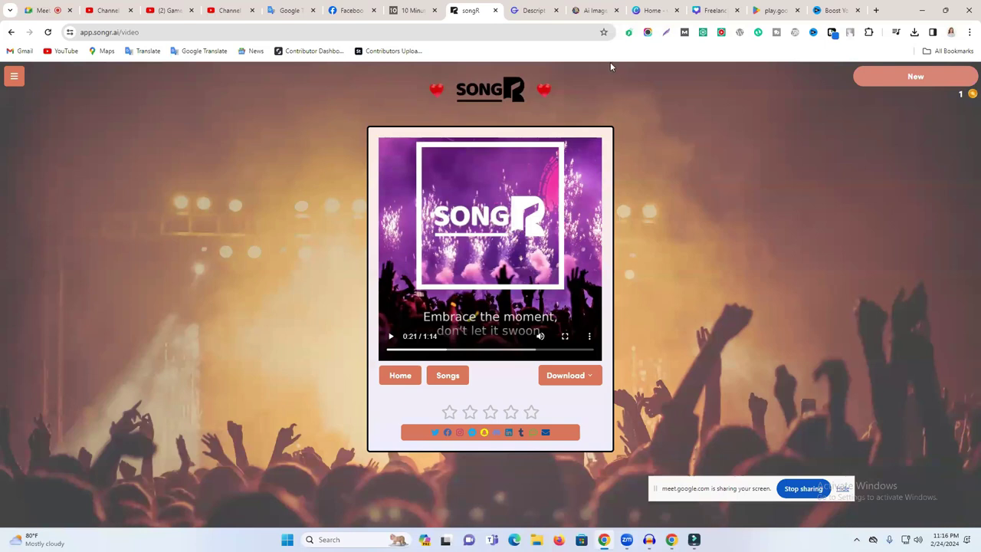
click(533, 8)
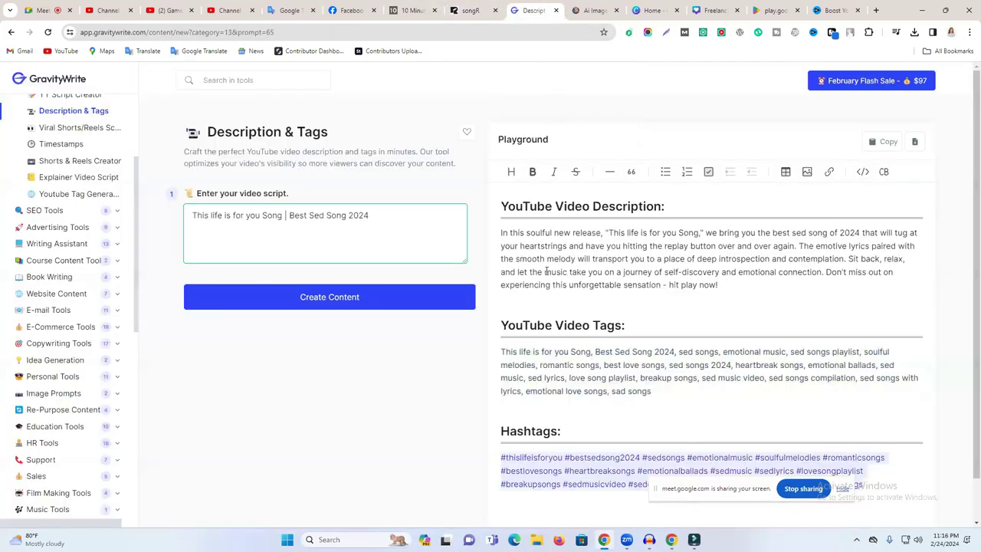
click(477, 10)
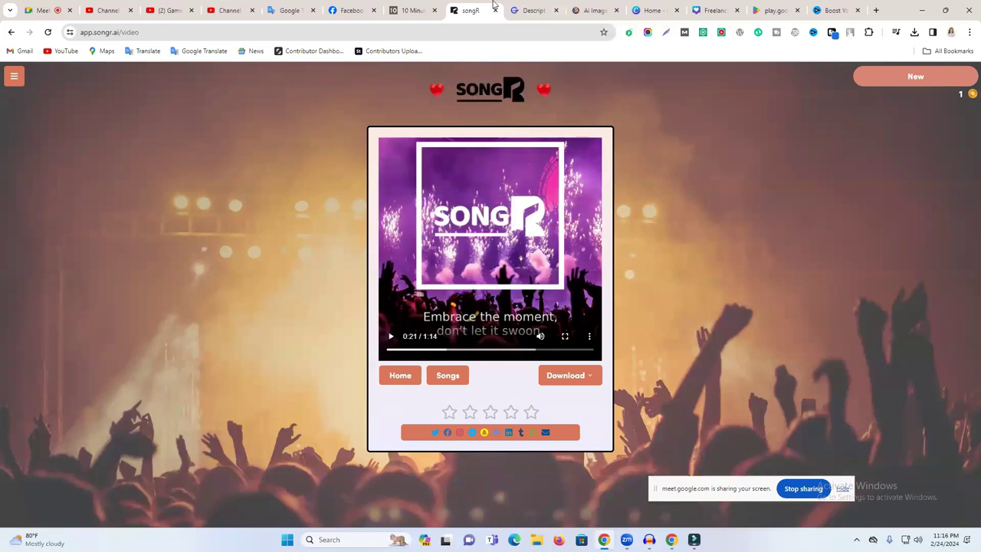
click(351, 5)
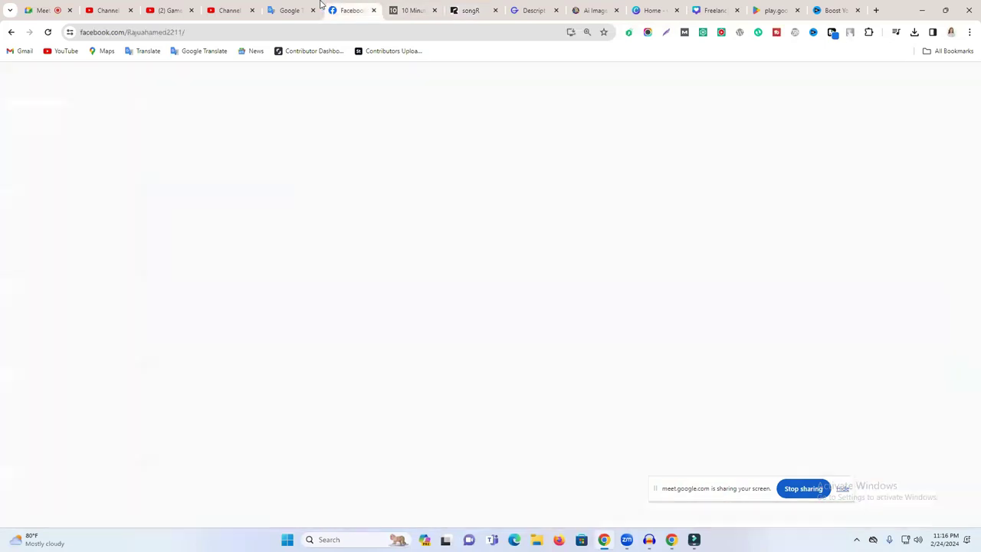
click(303, 4)
click(666, 8)
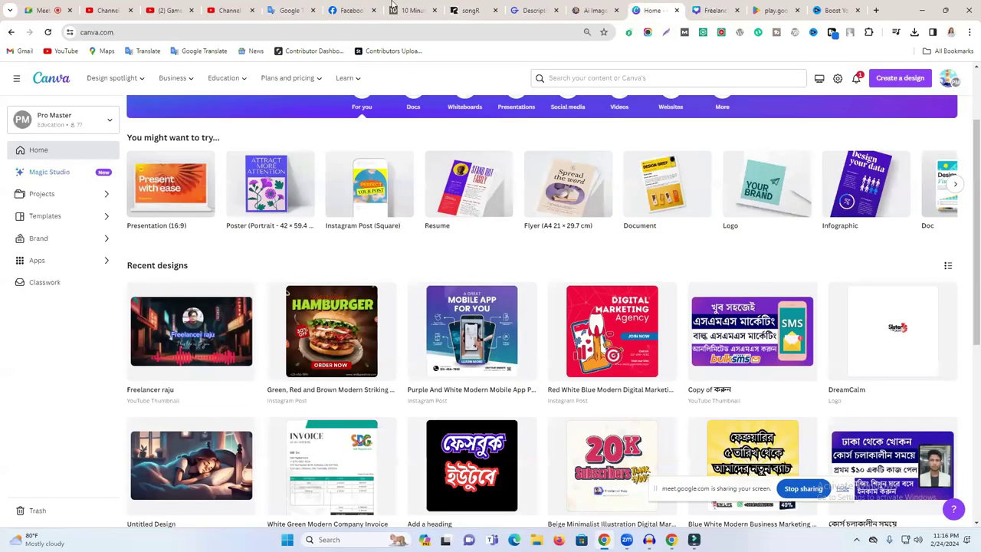
click(215, 5)
scroll(378, 369, down, 2)
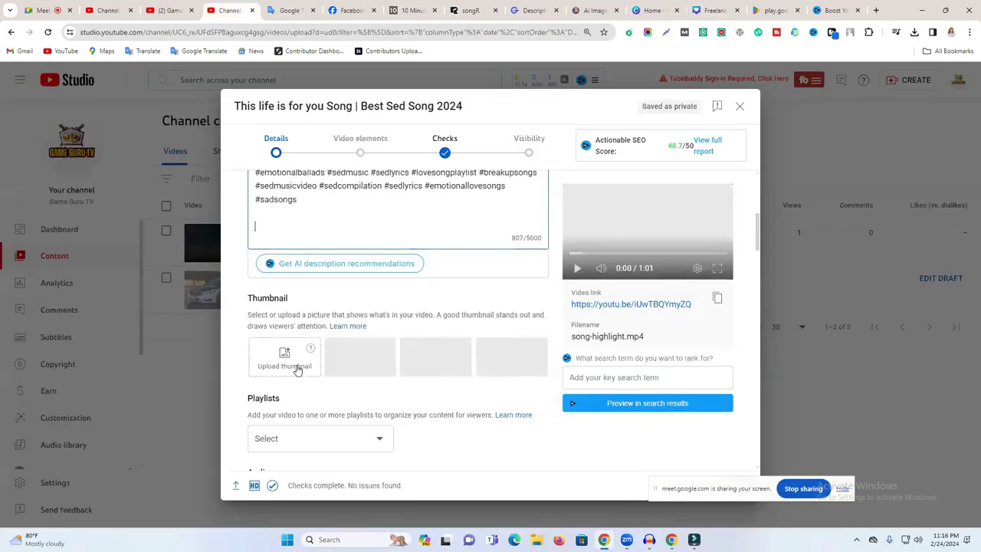
click(297, 370)
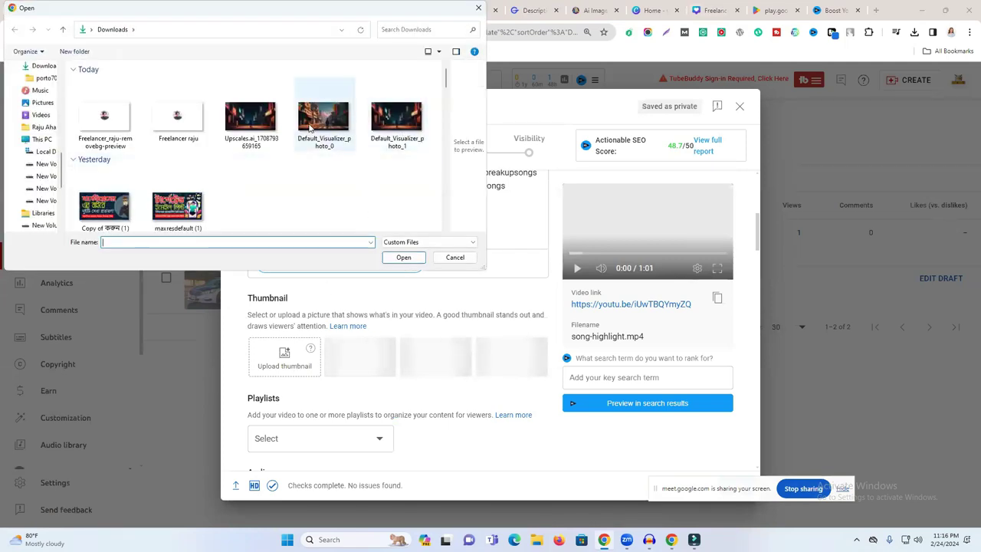
click(270, 127)
click(403, 259)
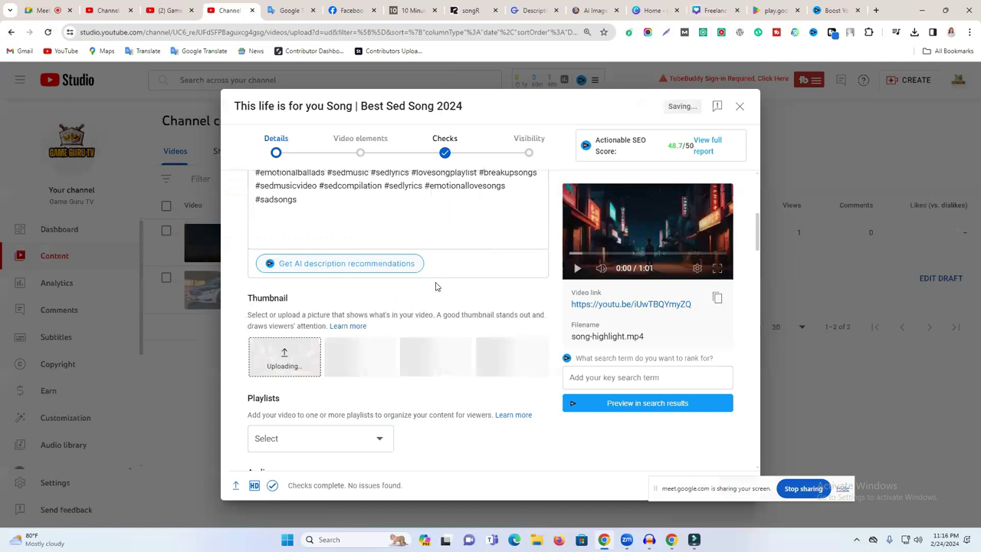
scroll(459, 359, down, 6)
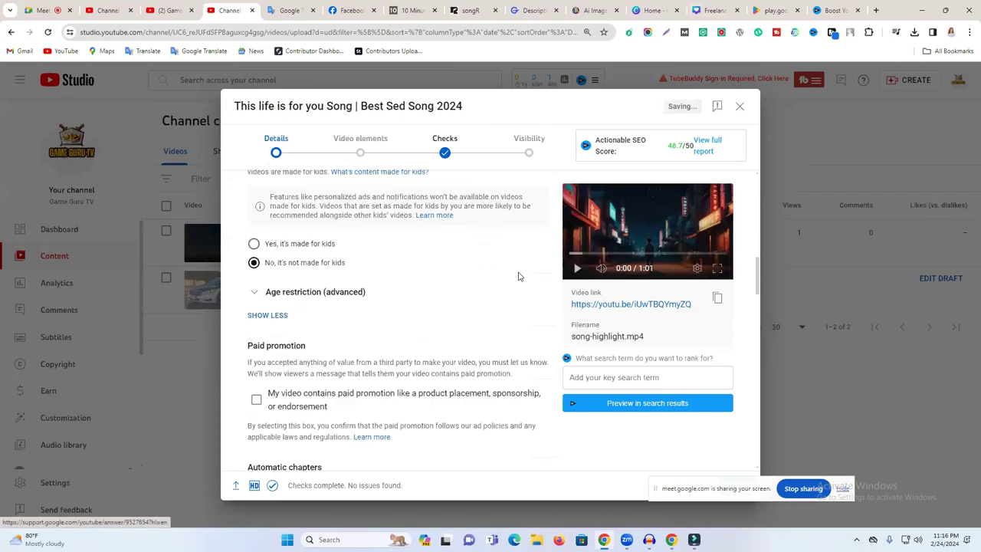
- Switch to the vidIQ site and open its YouTube Title Generator, ready for a video description
click(834, 10)
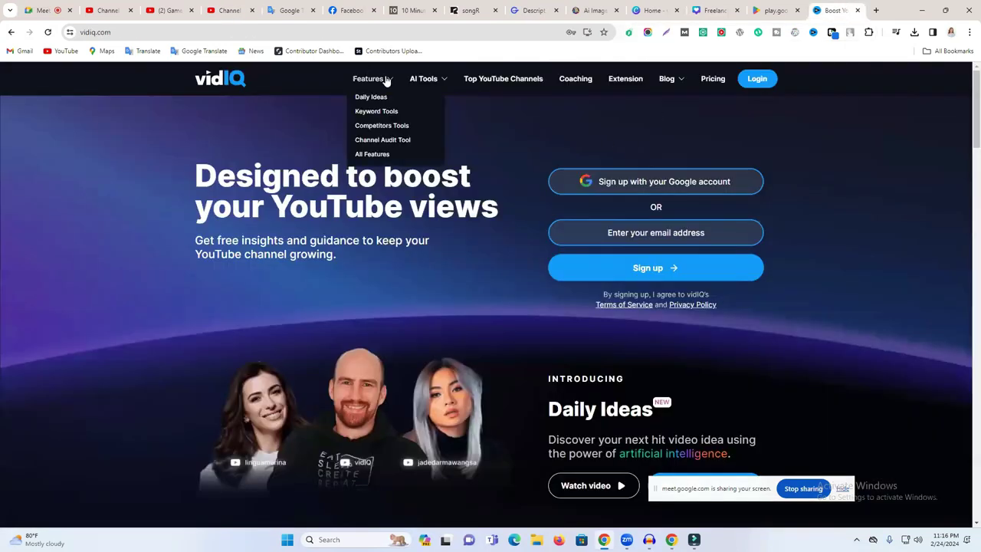
mouse_move(421, 85)
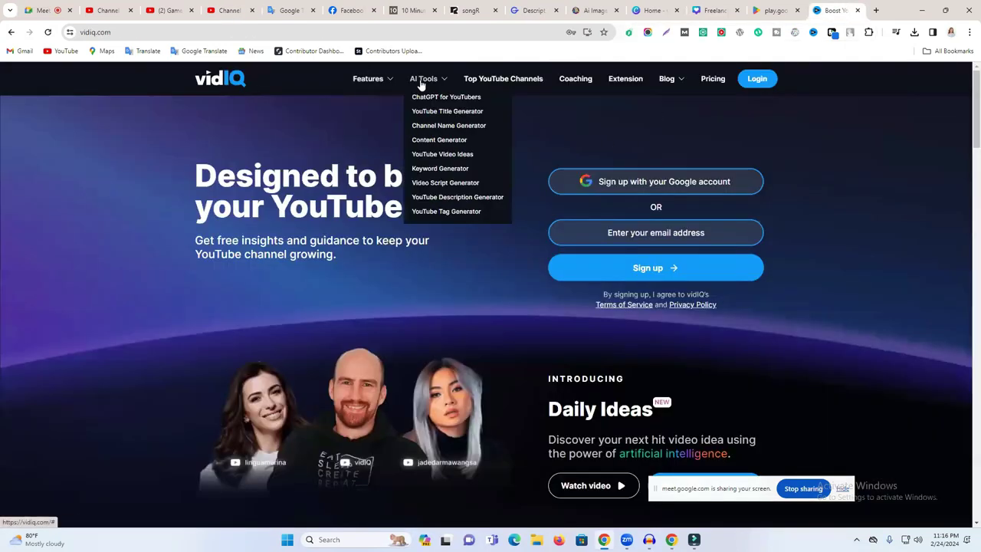
click(462, 113)
click(401, 310)
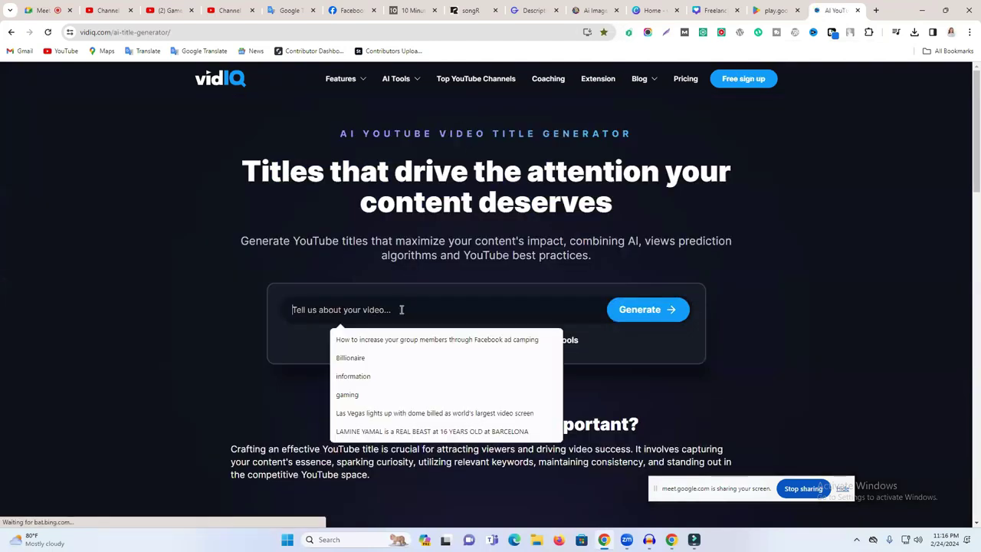
- Copy the video title from YouTube Studio into the vidIQ title generator, generate title ideas and review them
click(251, 6)
scroll(337, 184, up, 10)
triple_click(350, 223)
key(ctrl+c)
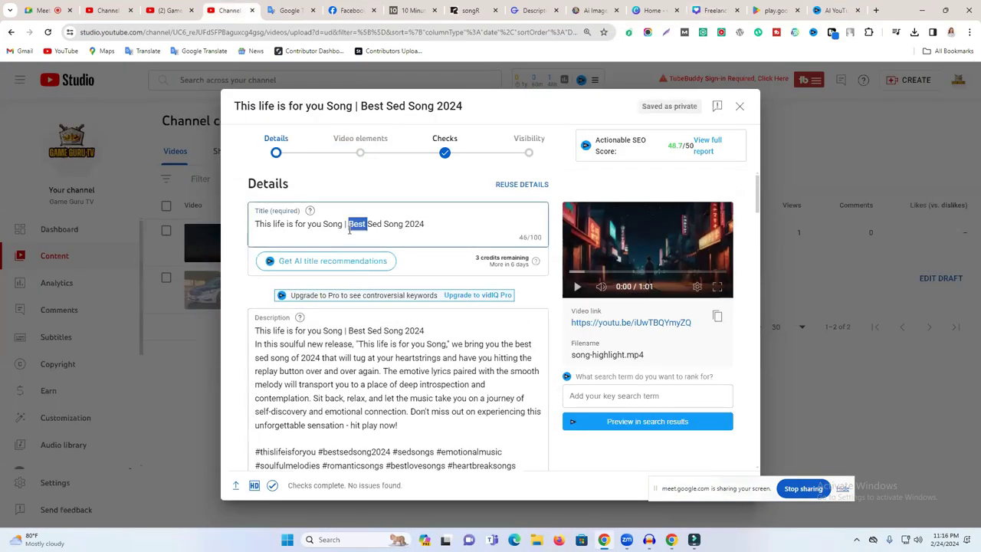
click(817, 8)
key(ctrl+v)
click(659, 310)
scroll(581, 296, down, 2)
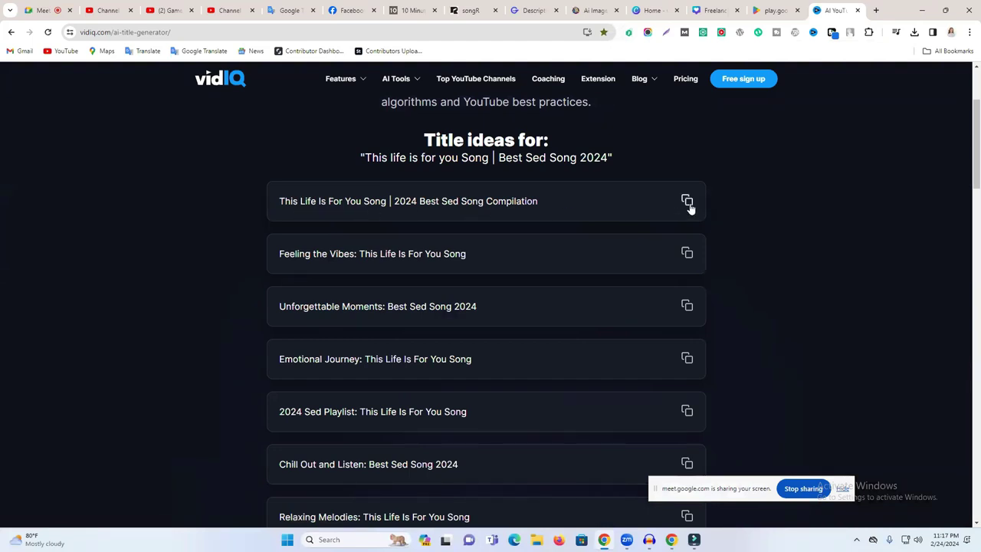
scroll(527, 331, down, 4)
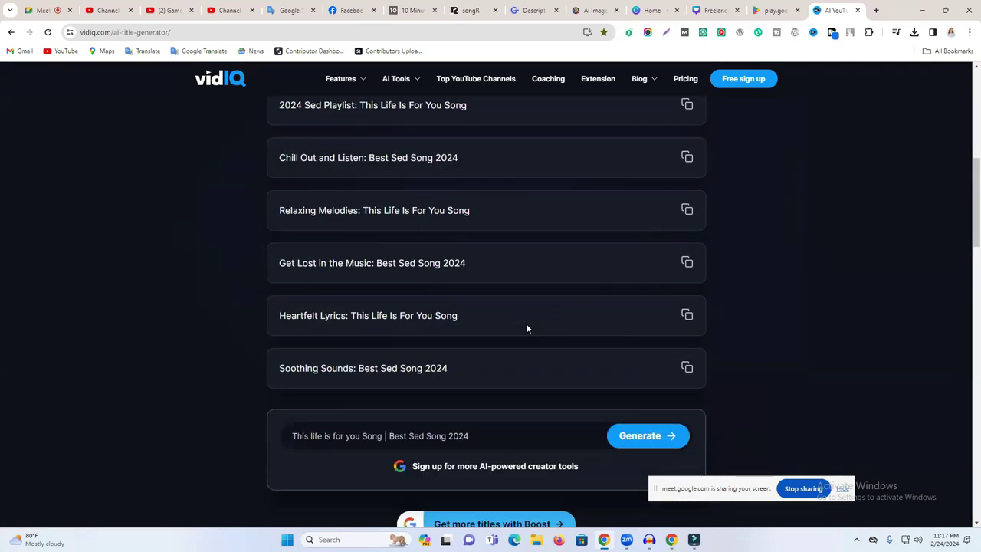
scroll(525, 323, up, 6)
- Return to the YouTube Studio upload, review the remaining details and advance to Video elements
click(170, 10)
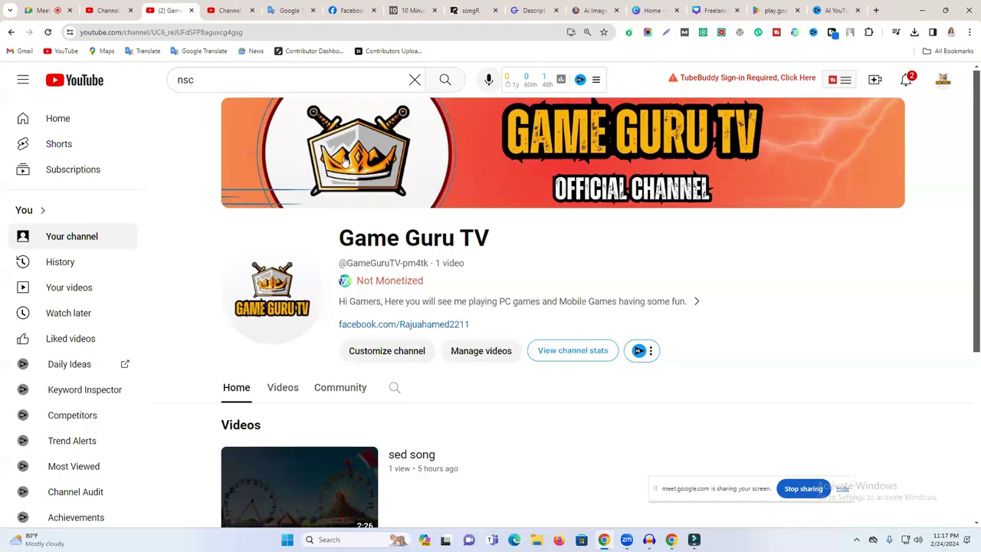
key(ctrl+Tab)
scroll(487, 383, down, 20)
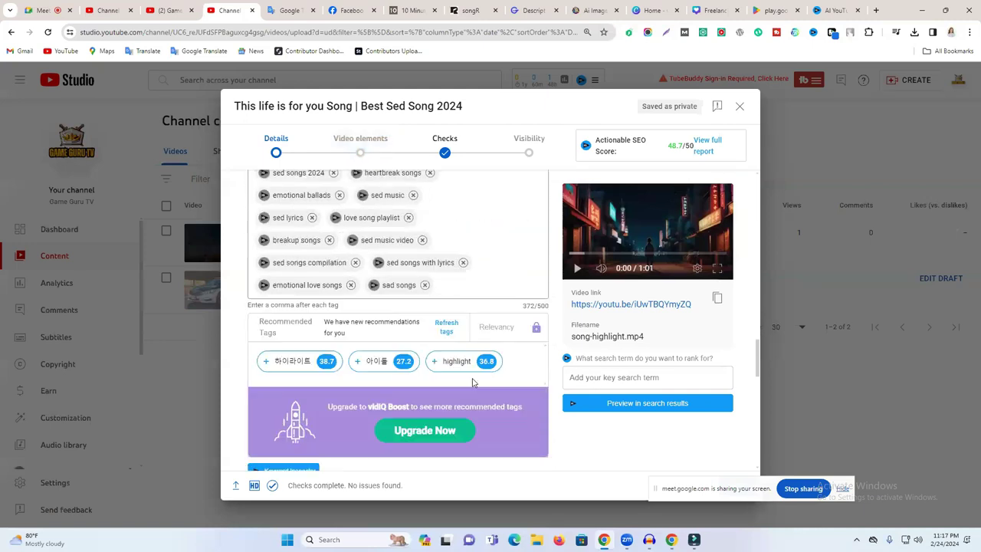
scroll(567, 413, down, 1)
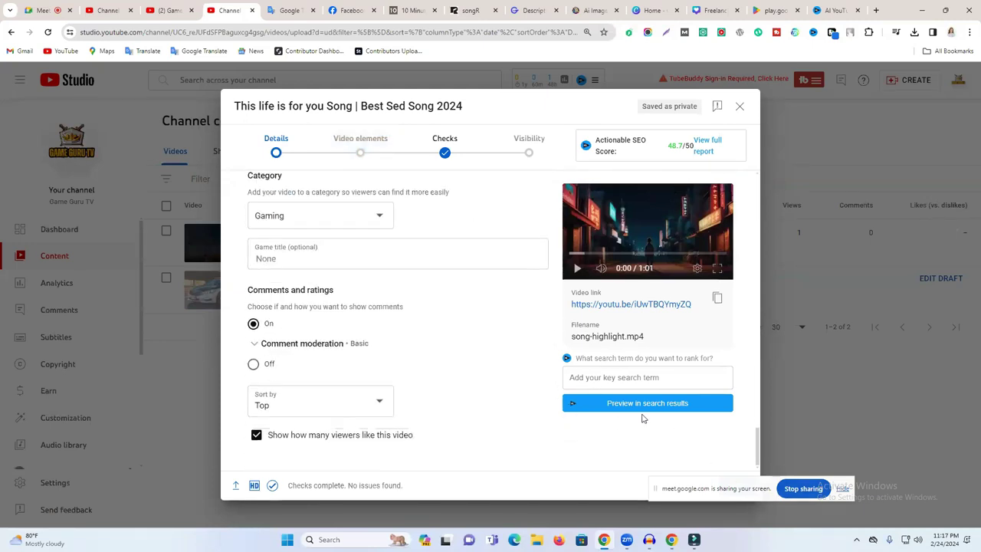
click(734, 487)
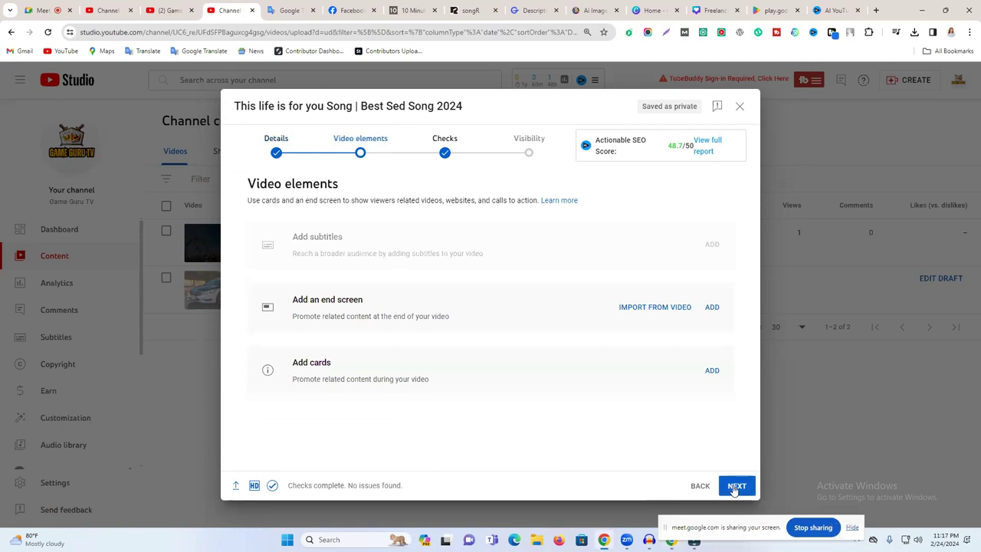
- Continue past Video elements and Checks, set the video's visibility to Public and copy its video link
click(736, 486)
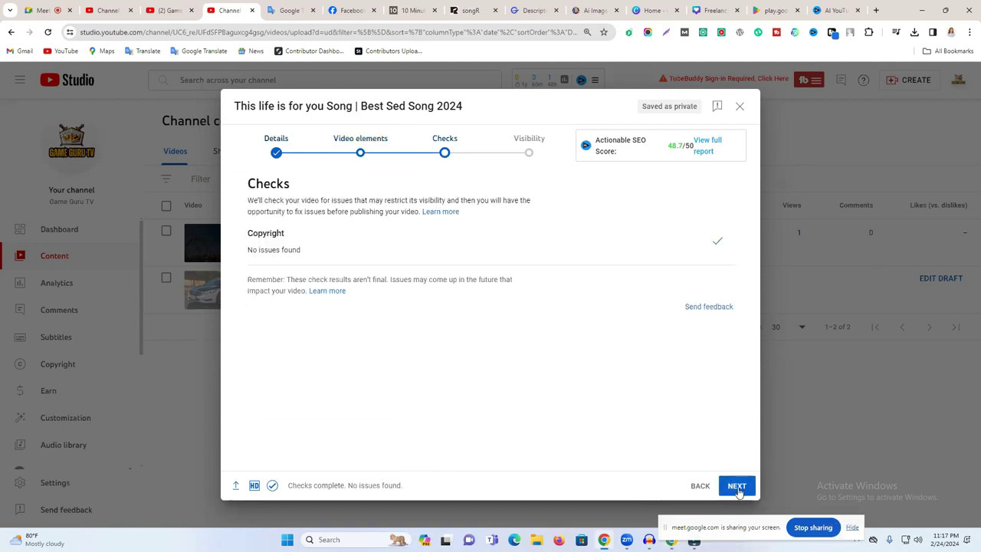
click(737, 486)
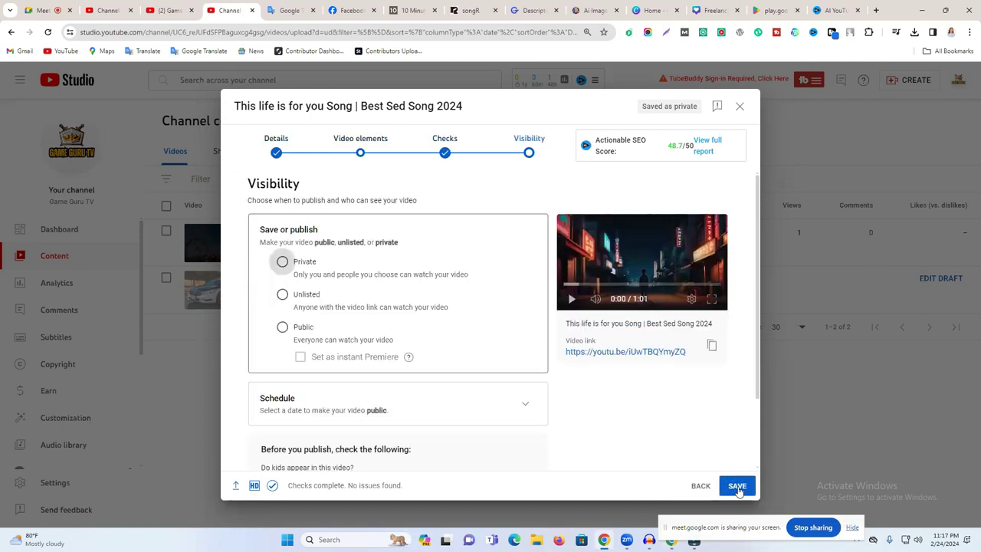
click(282, 327)
click(711, 346)
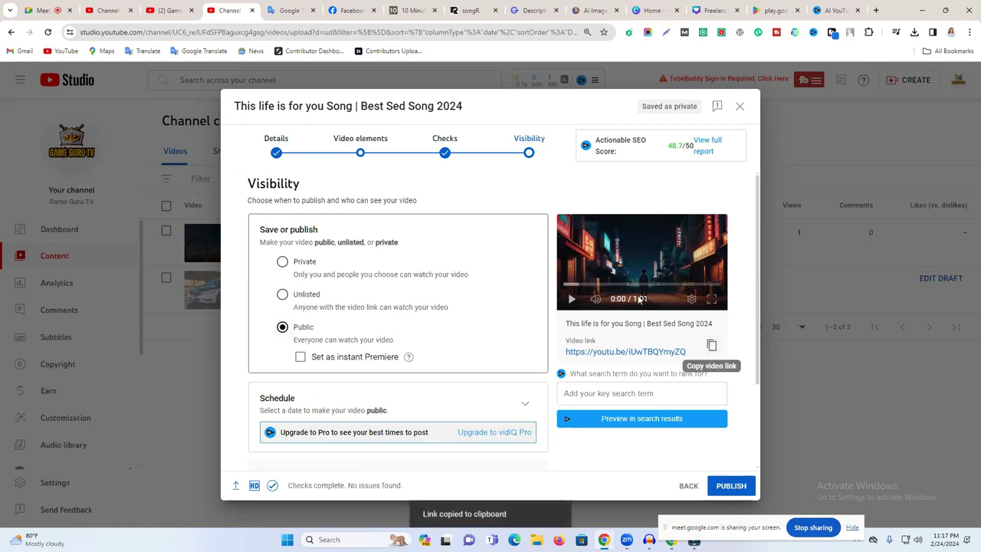
- Switch to Facebook and send the copied video link to both open New Life Learning group chats
click(182, 6)
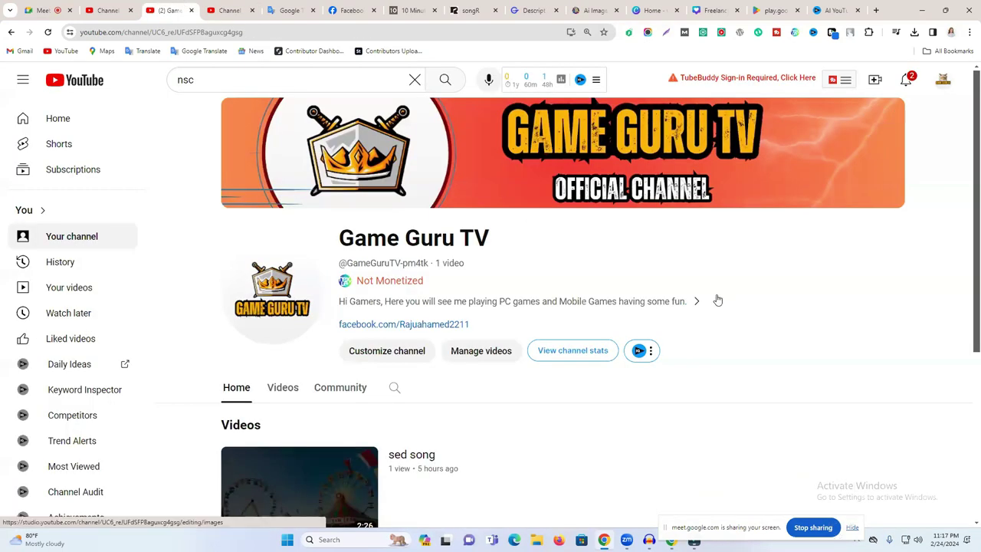
click(349, 10)
click(651, 511)
key(ctrl+v)
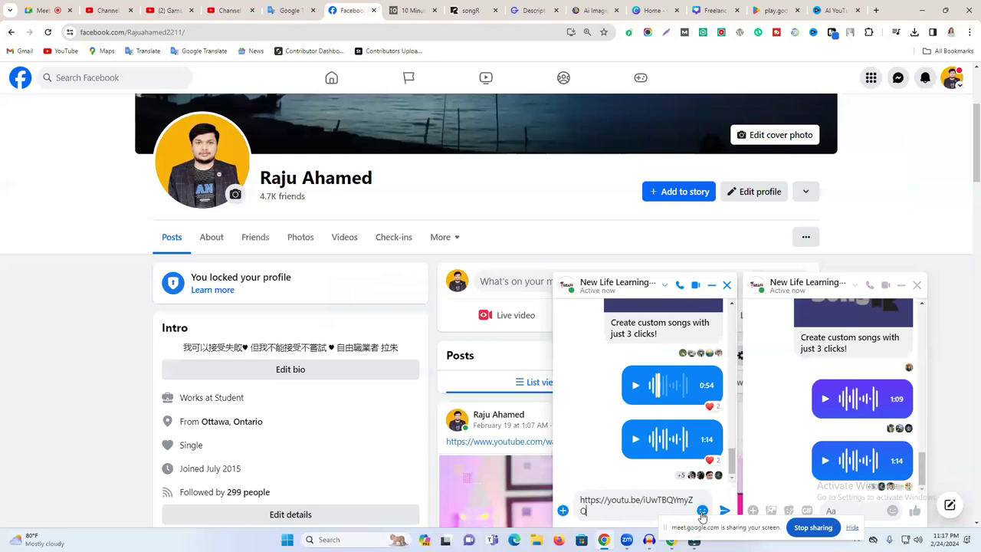
key(Return)
click(843, 511)
key(ctrl+v)
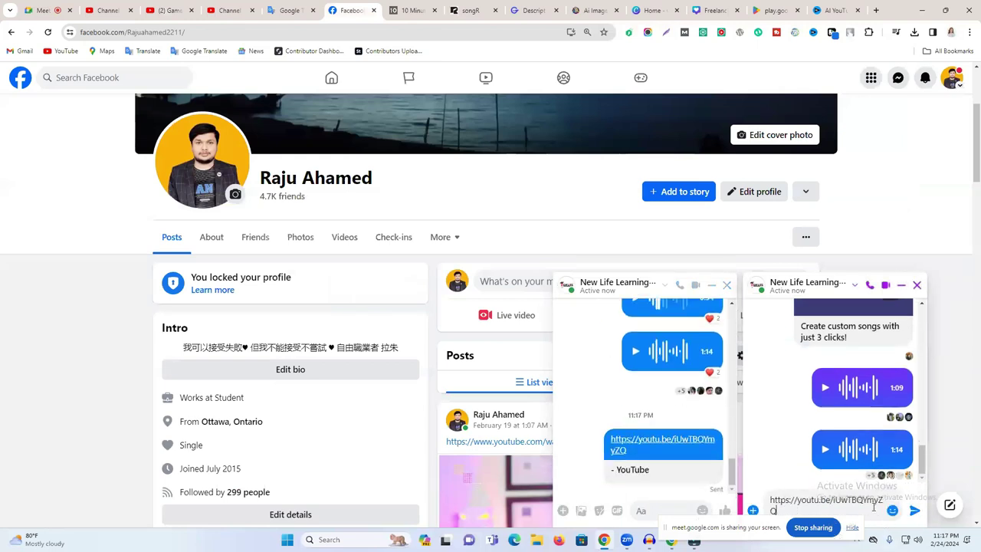
key(Return)
- Return to the upload in YouTube Studio, publish the video and dismiss the share dialog
click(230, 10)
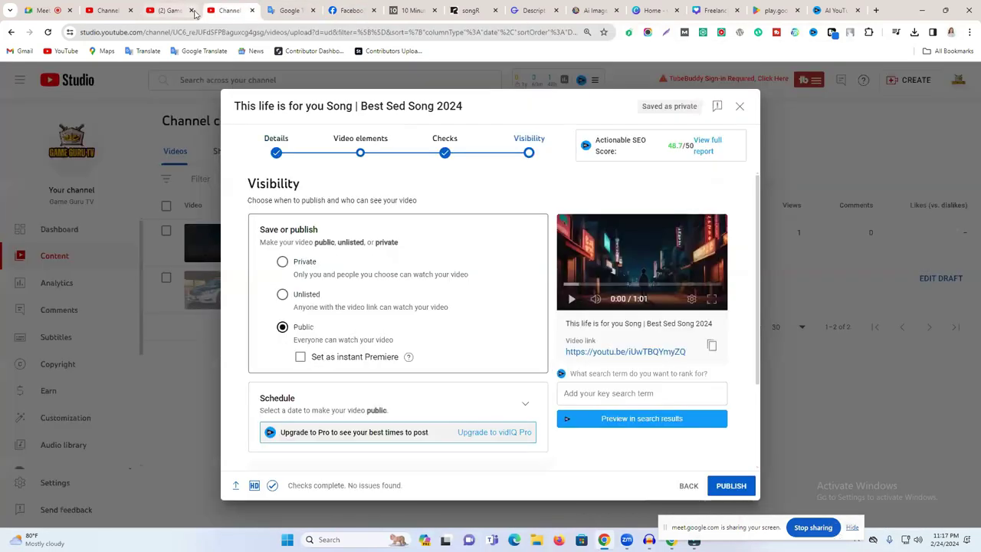
click(730, 485)
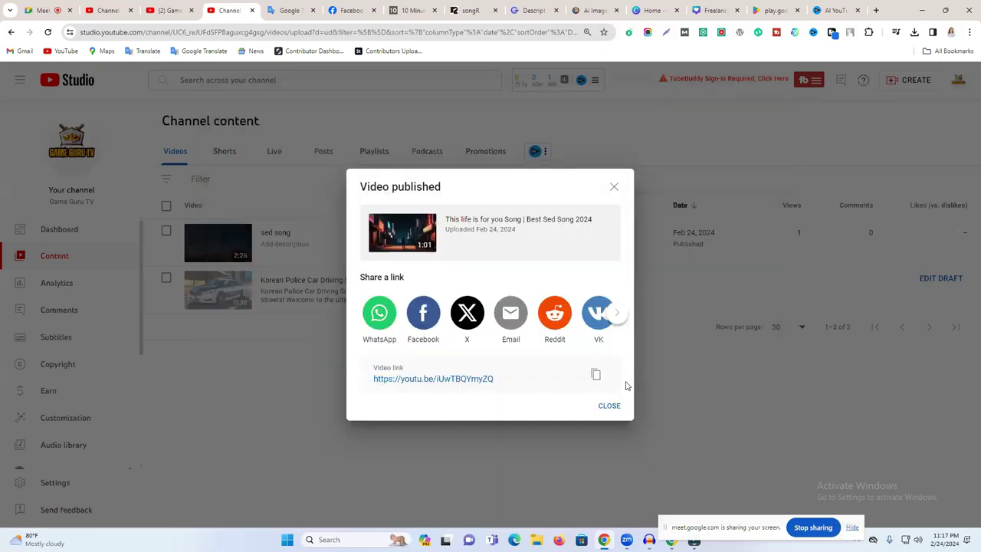
click(617, 407)
- Close the browser tabs from songR through the AI YouTube tool, keeping 10 Minute Mail and the earlier tabs open
click(488, 12)
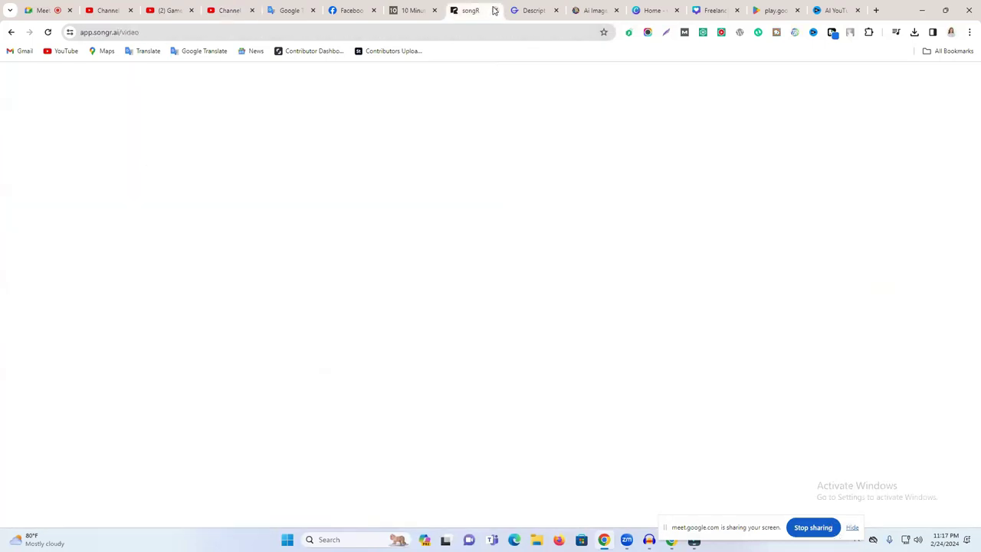
click(494, 10)
click(494, 10)
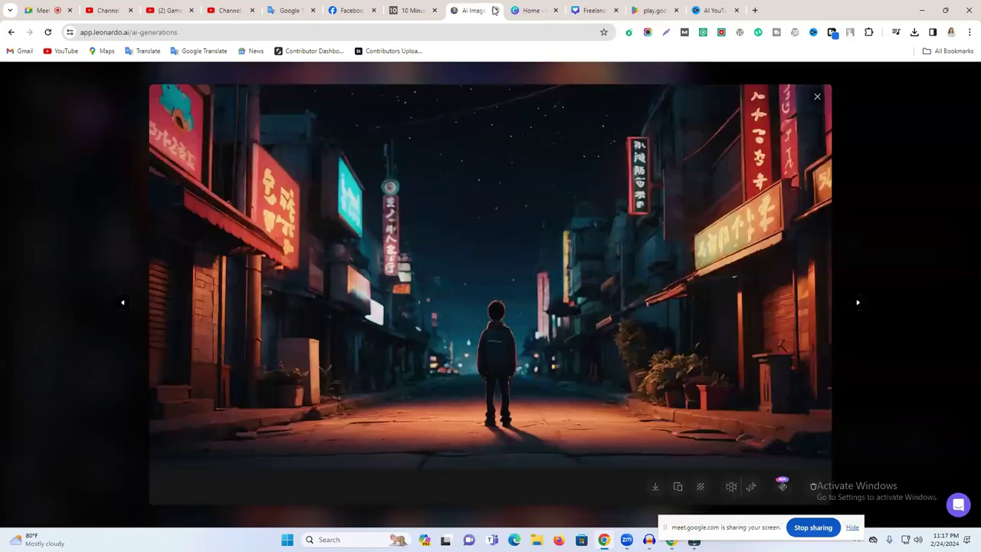
click(495, 10)
click(494, 10)
click(494, 10)
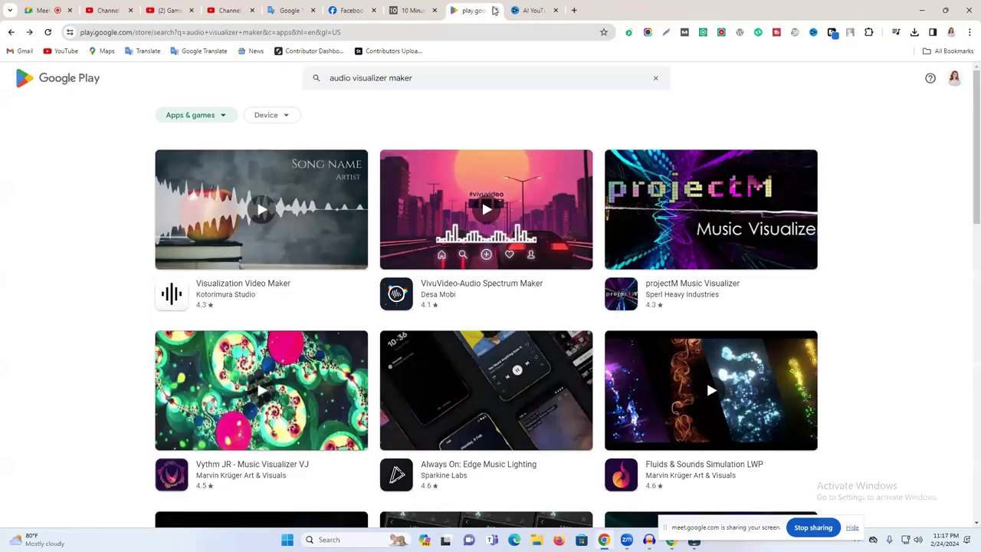
click(495, 10)
click(495, 10)
- Switch to the Game Guru TV channel page, reload its videos list and check its Home section for the new upload
click(329, 6)
scroll(414, 329, down, 2)
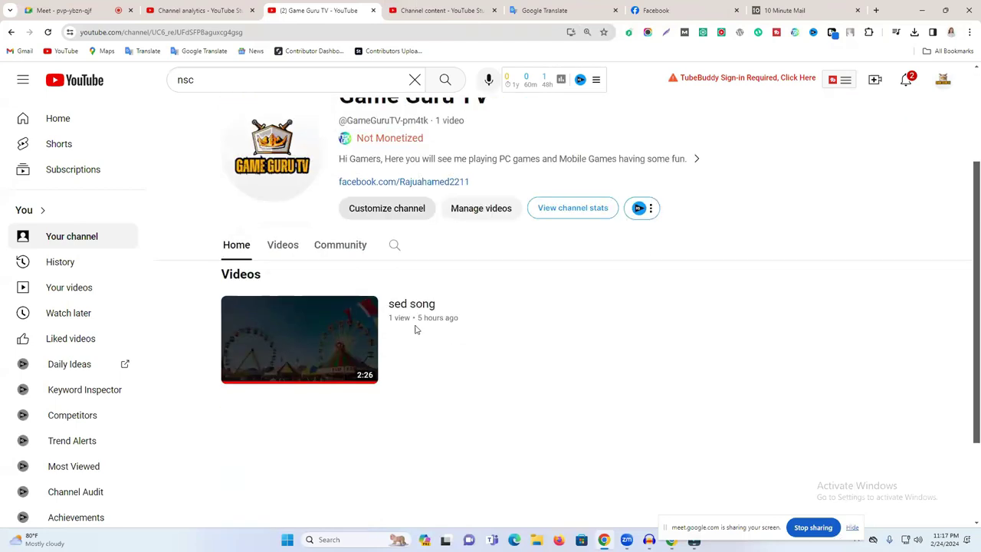
click(285, 237)
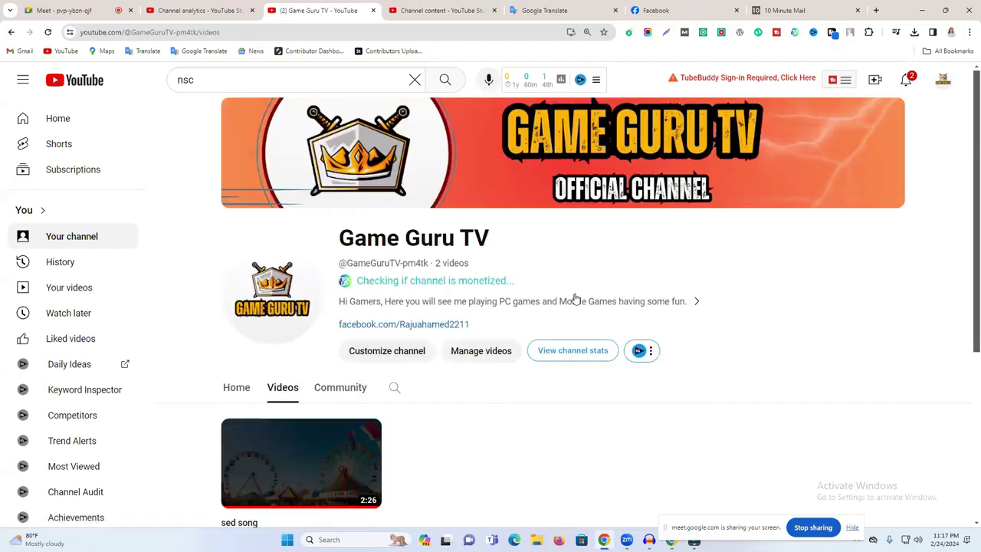
right_click(753, 274)
click(789, 73)
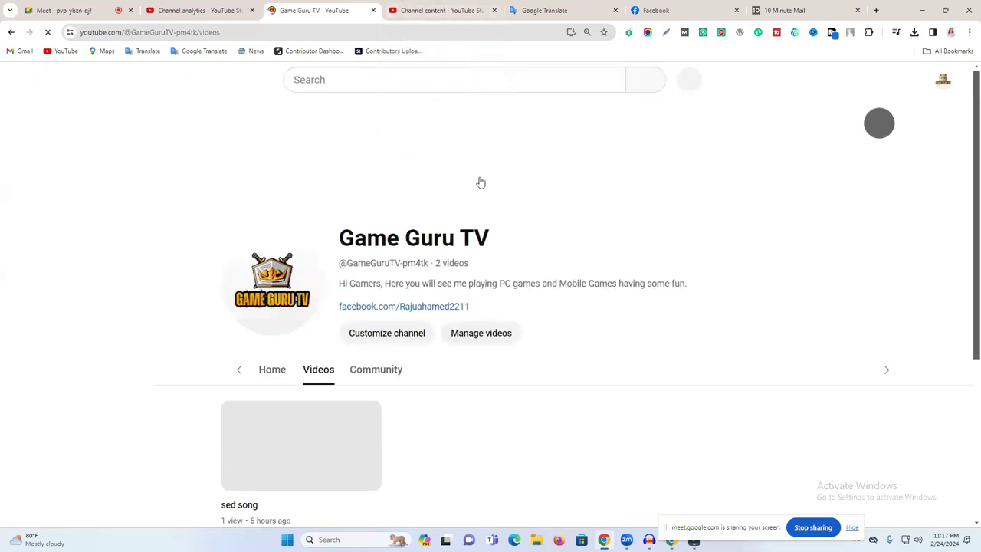
click(235, 335)
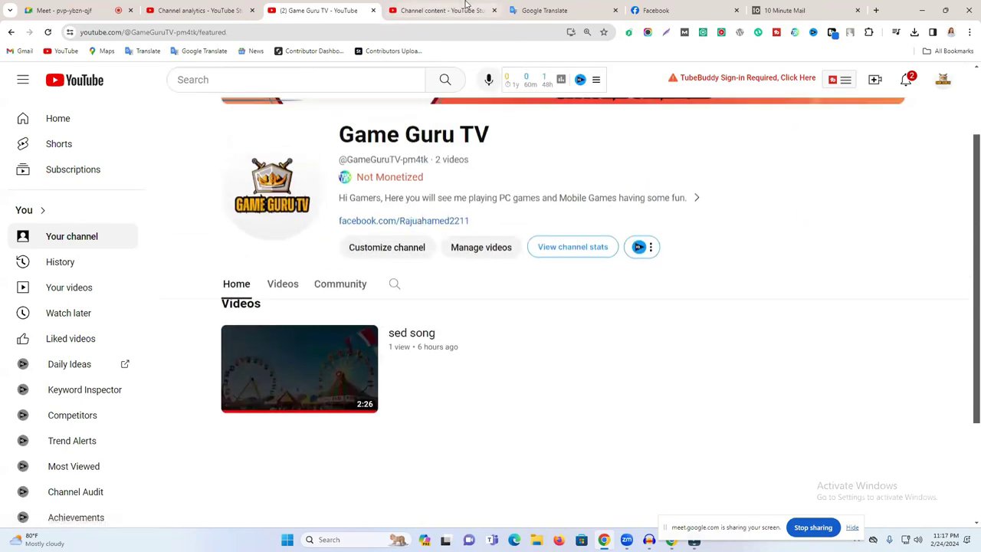
click(438, 10)
click(367, 248)
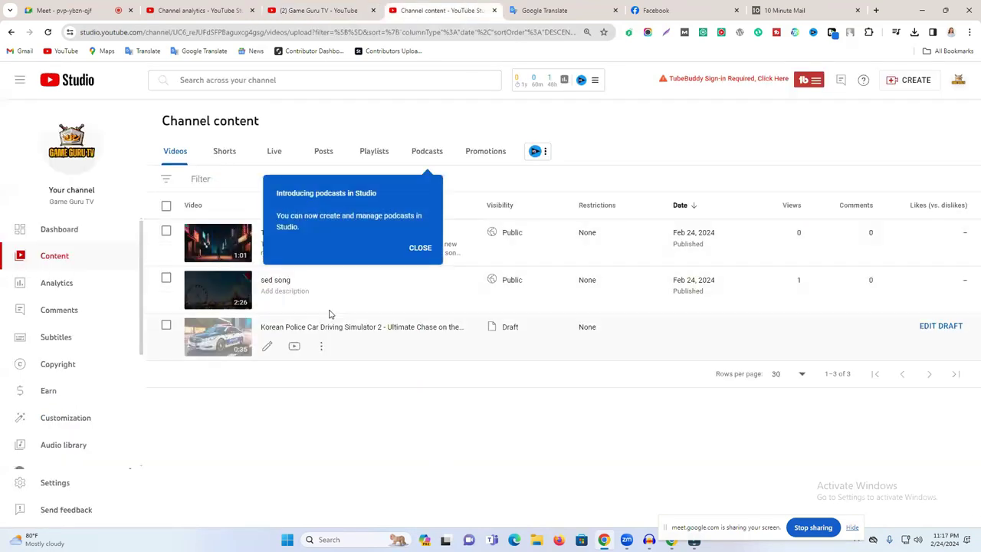
click(419, 249)
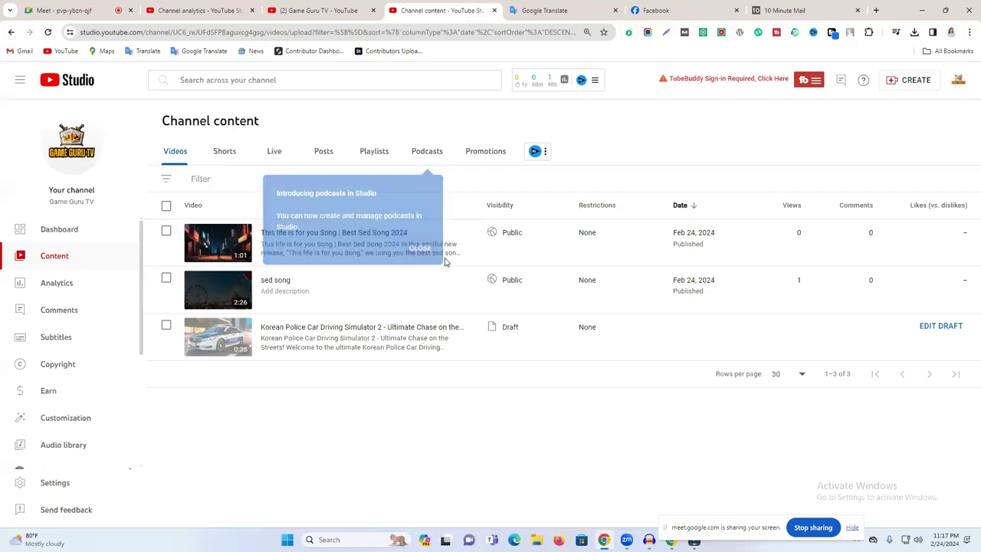
click(214, 258)
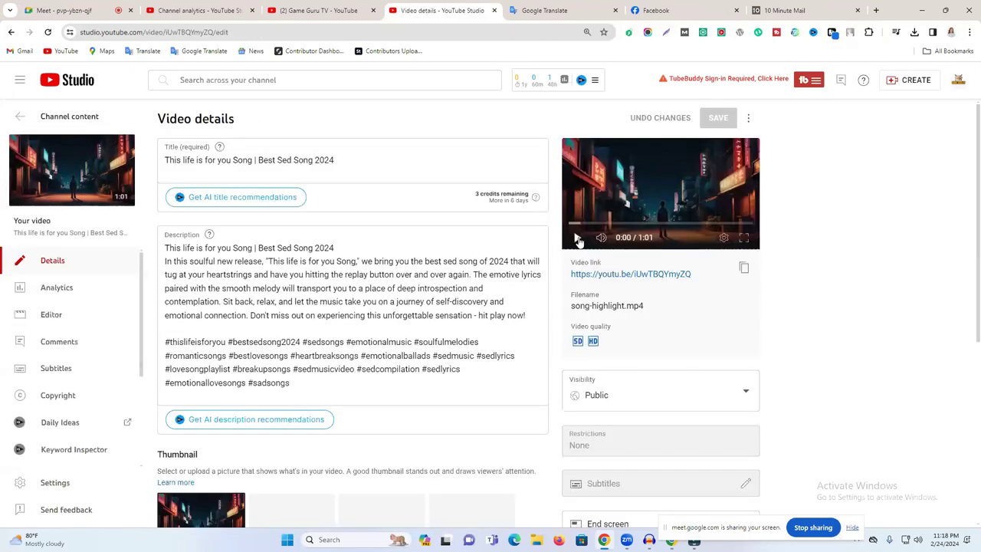
- Play the video preview, view it in full screen and back, and check its playback settings
click(577, 238)
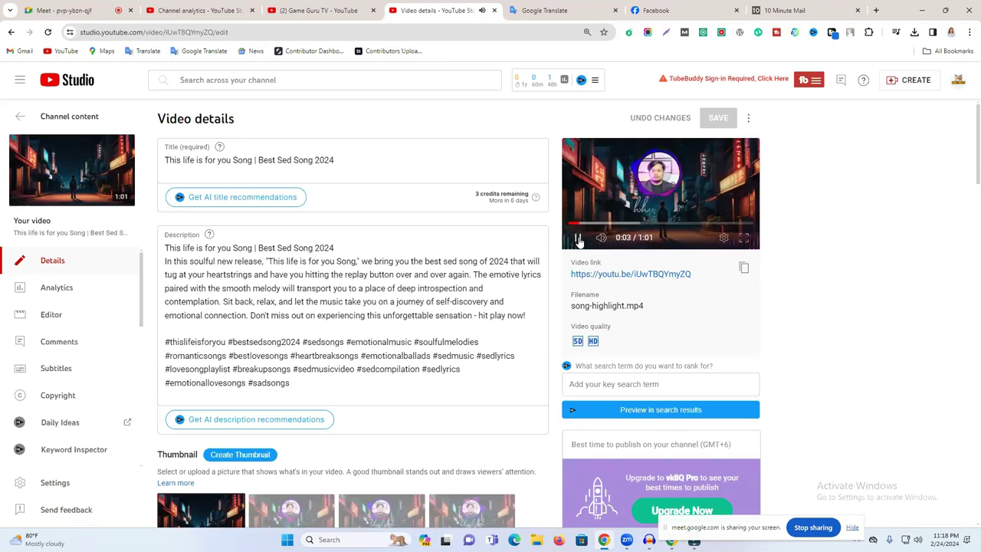
click(744, 239)
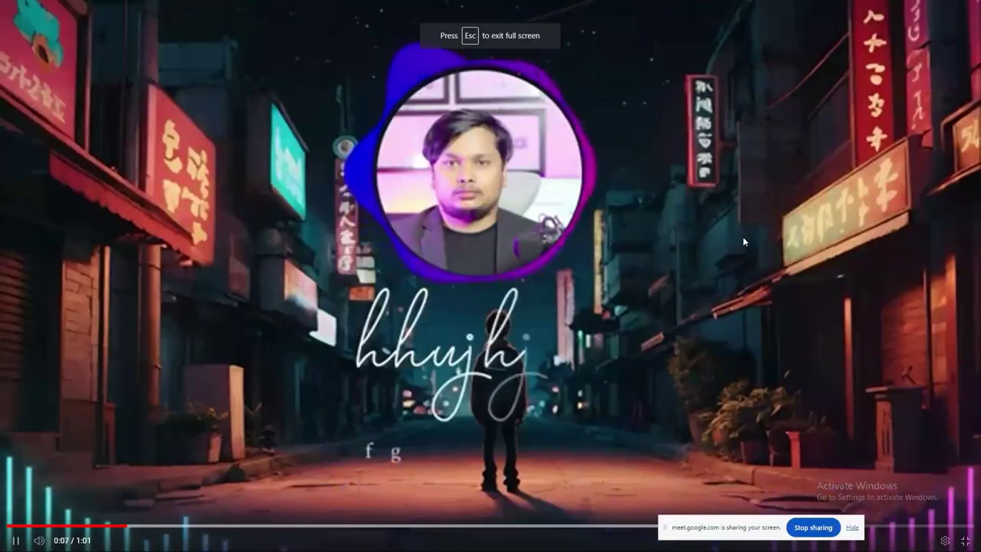
key(Escape)
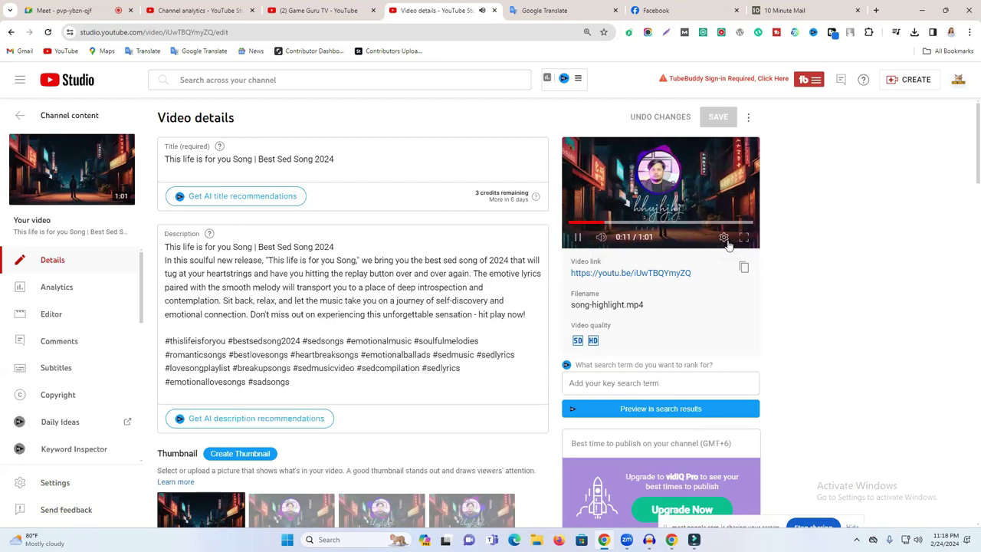
click(725, 238)
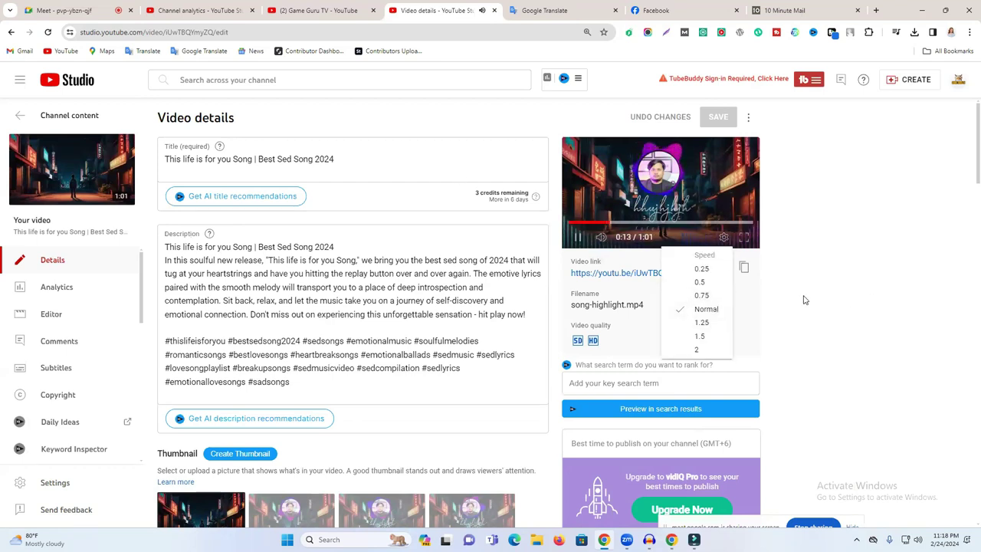
- Open the published video's YouTube watch page from its link and look over its title, description and comments
click(633, 275)
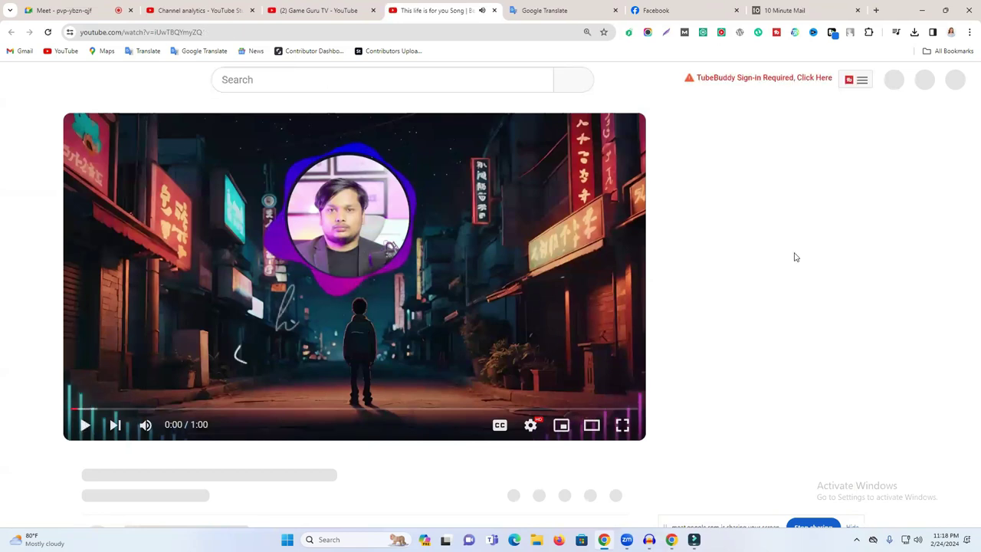
scroll(491, 252, down, 1)
scroll(282, 337, down, 3)
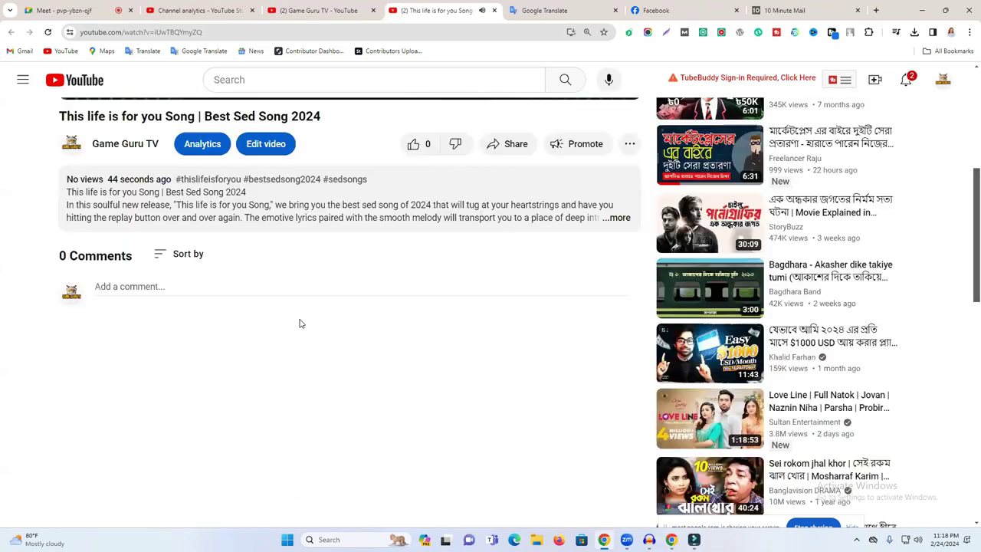
scroll(300, 323, up, 2)
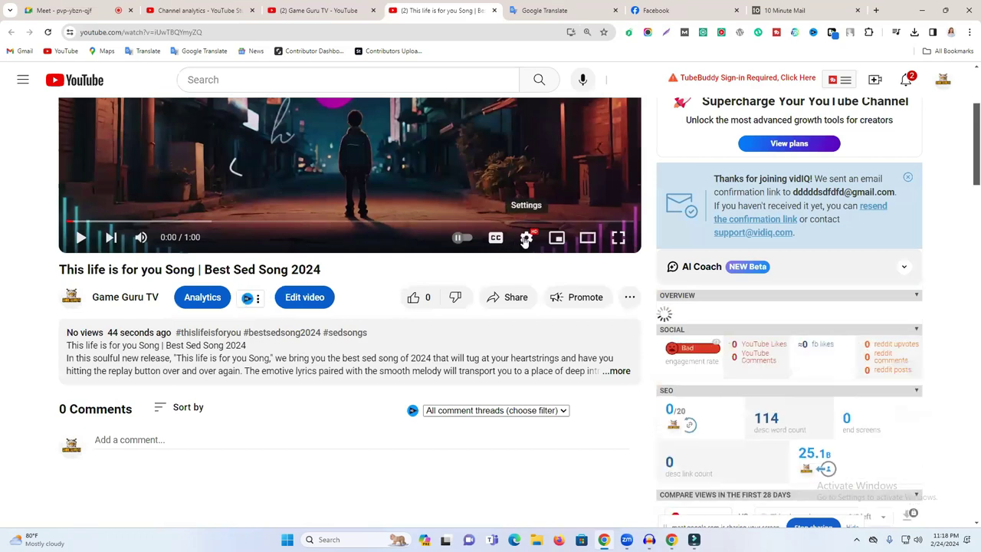
- Check the watch page player's quality options and play the video with the sound muted
click(526, 237)
click(547, 197)
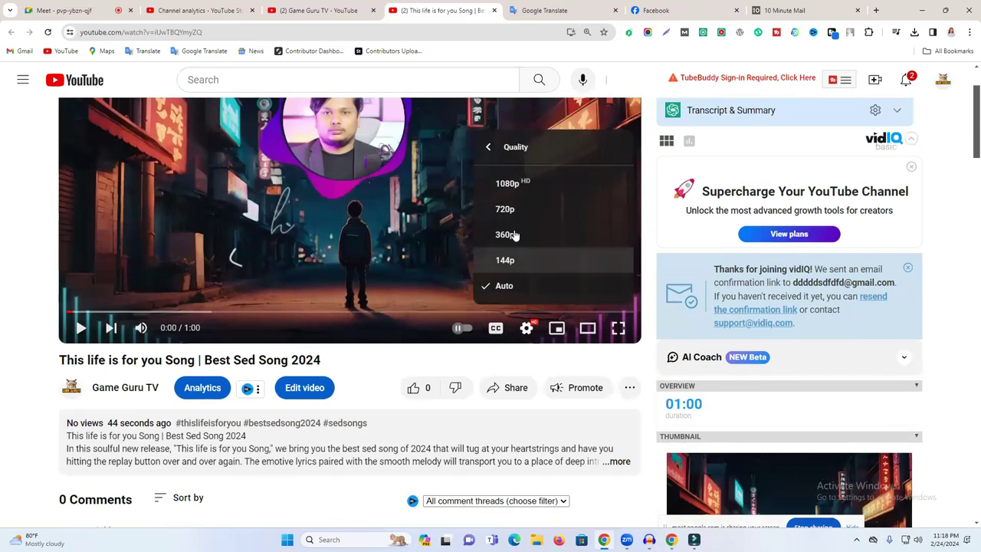
scroll(516, 234, up, 2)
click(519, 247)
click(477, 226)
click(141, 391)
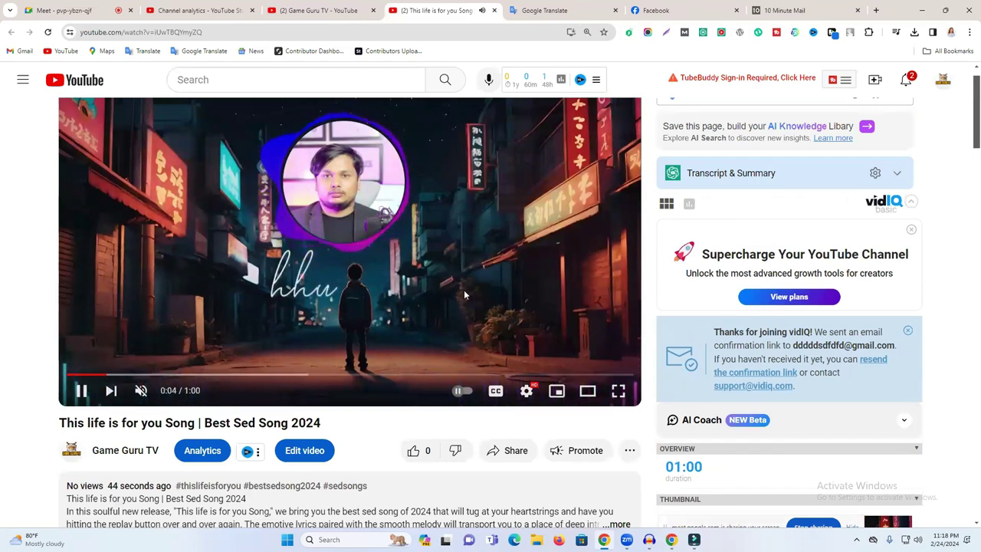
- Like the published video and review its vidIQ SEO statistics, video tags and channel tags
scroll(464, 290, up, 1)
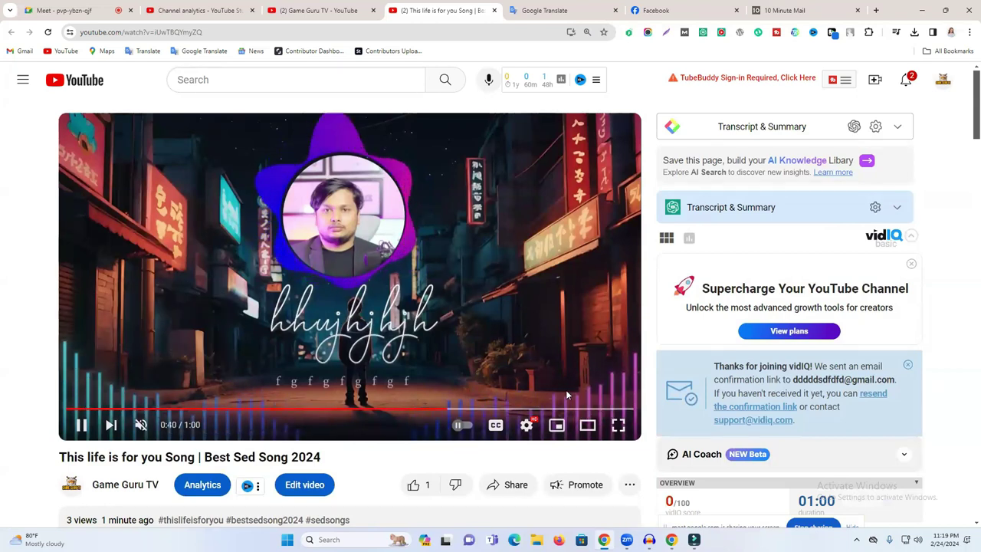
scroll(566, 389, down, 1)
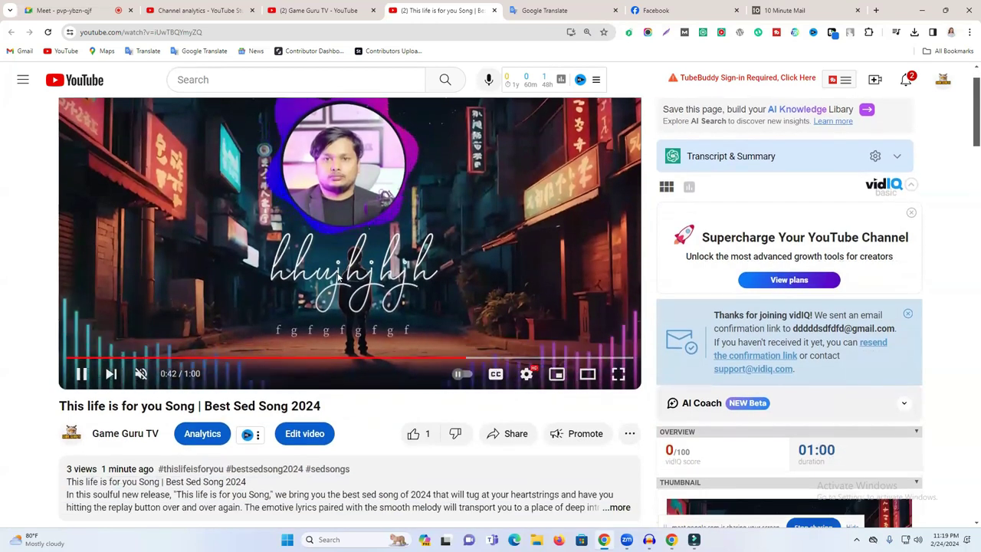
scroll(338, 278, down, 2)
click(413, 280)
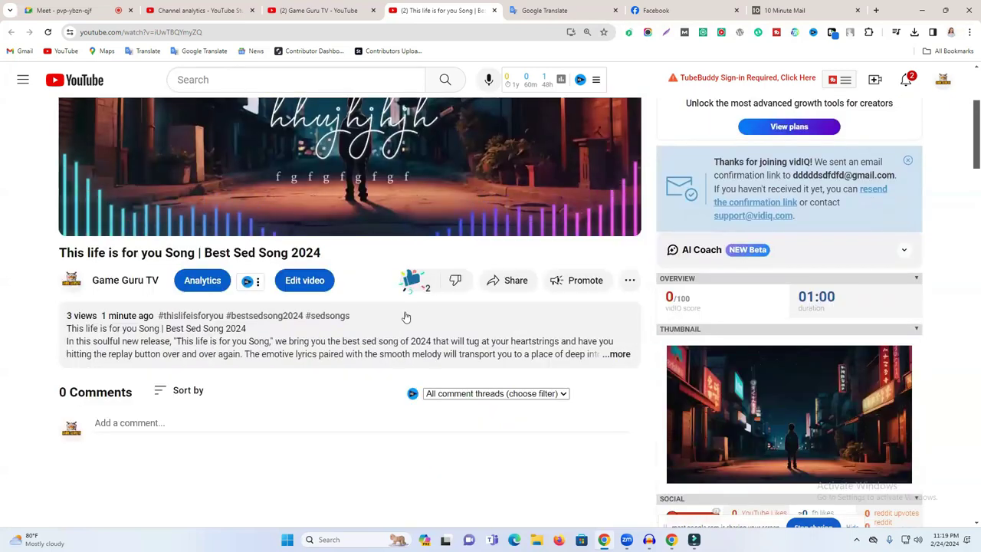
scroll(406, 316, down, 3)
scroll(405, 317, down, 5)
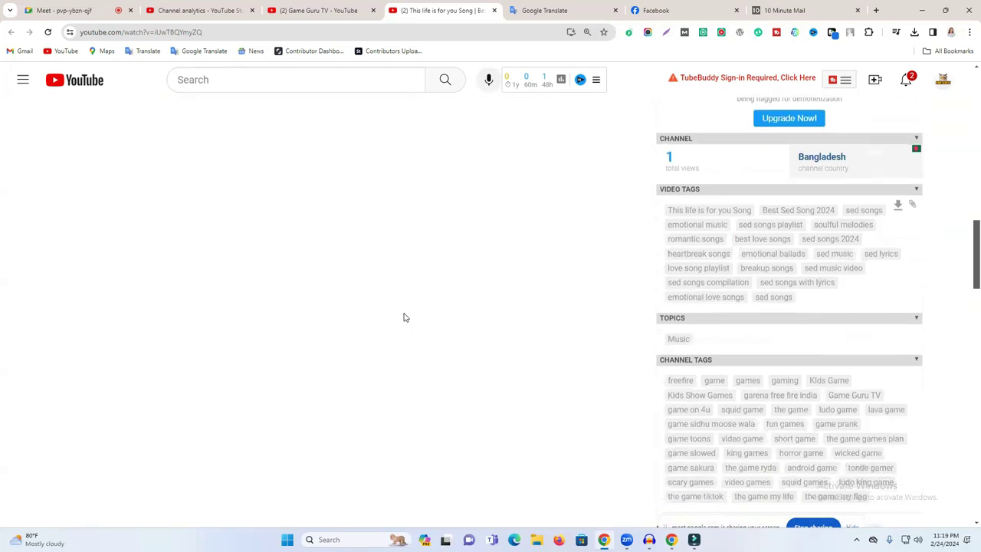
scroll(405, 316, up, 10)
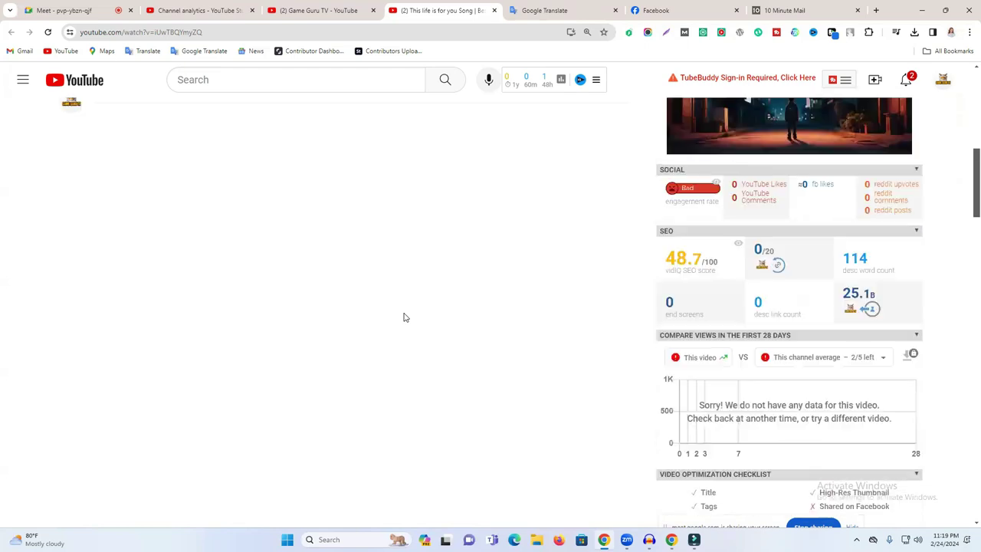
scroll(404, 317, up, 2)
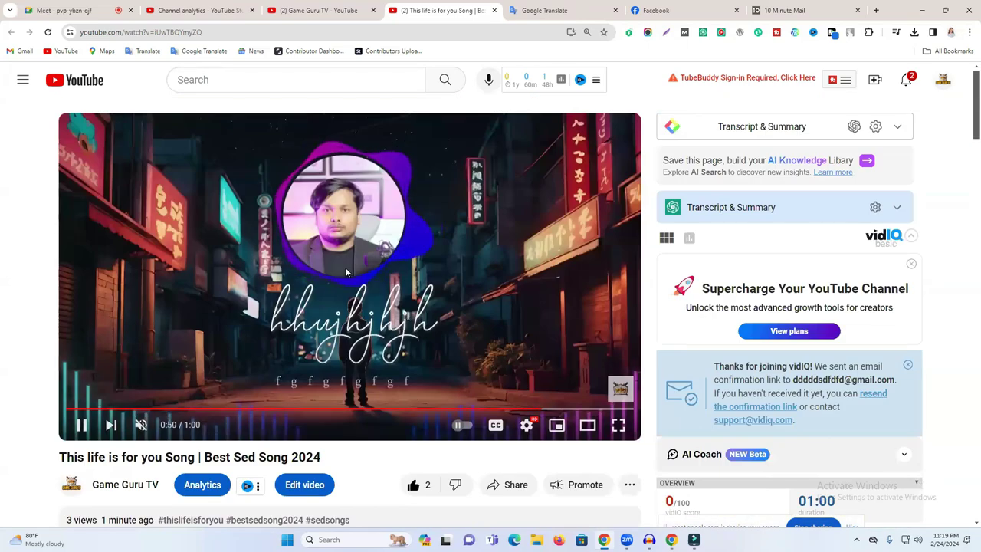
- Close the 10 Minute Mail tab and return to the published video's watch page
click(851, 10)
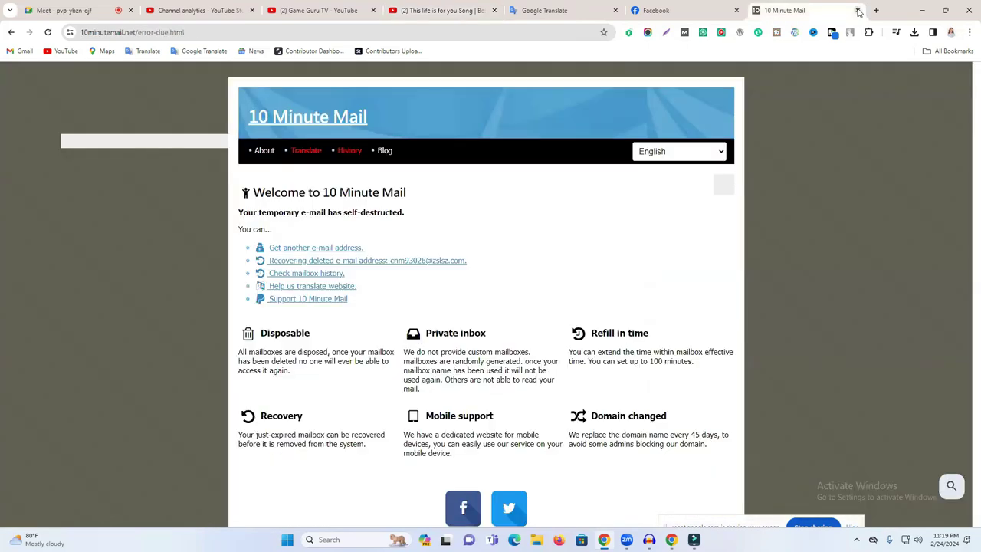
click(858, 11)
click(441, 10)
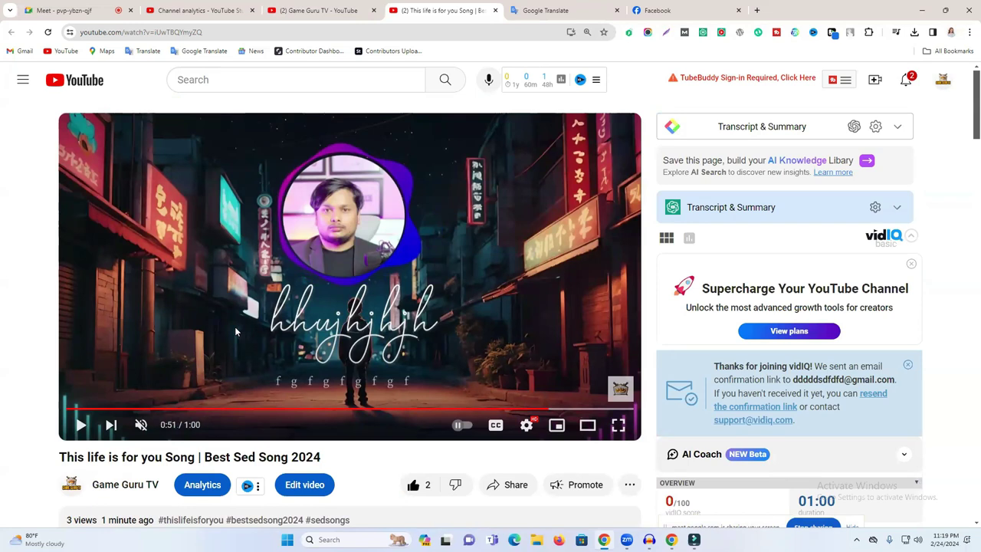
- Expand the published video's description on its watch page and read through its text and hashtags
scroll(238, 327, down, 3)
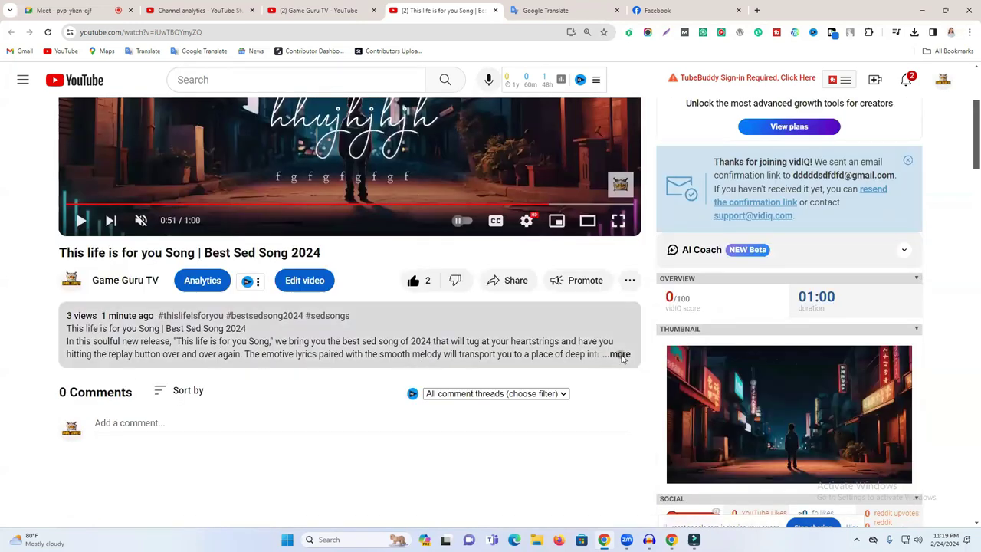
click(615, 358)
scroll(412, 340, down, 2)
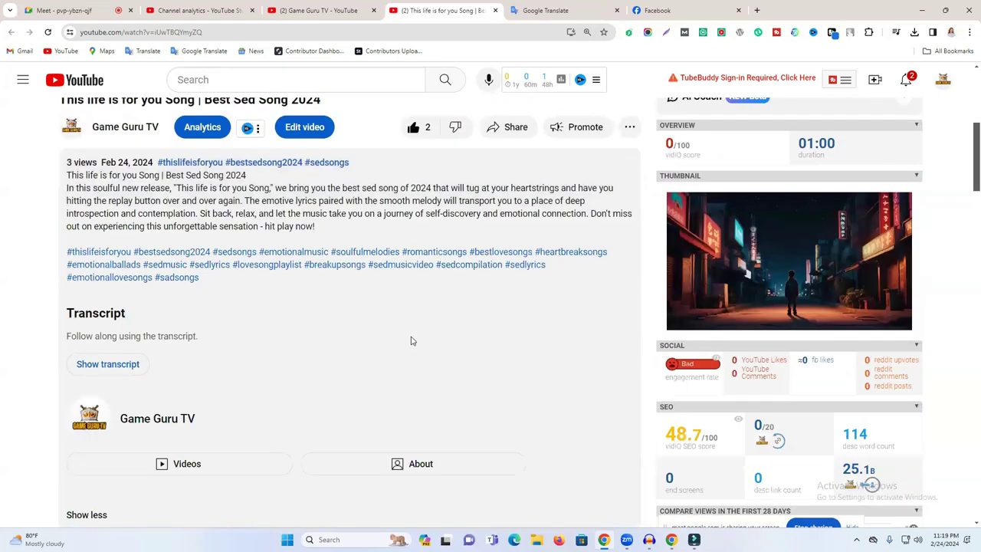
scroll(411, 340, up, 4)
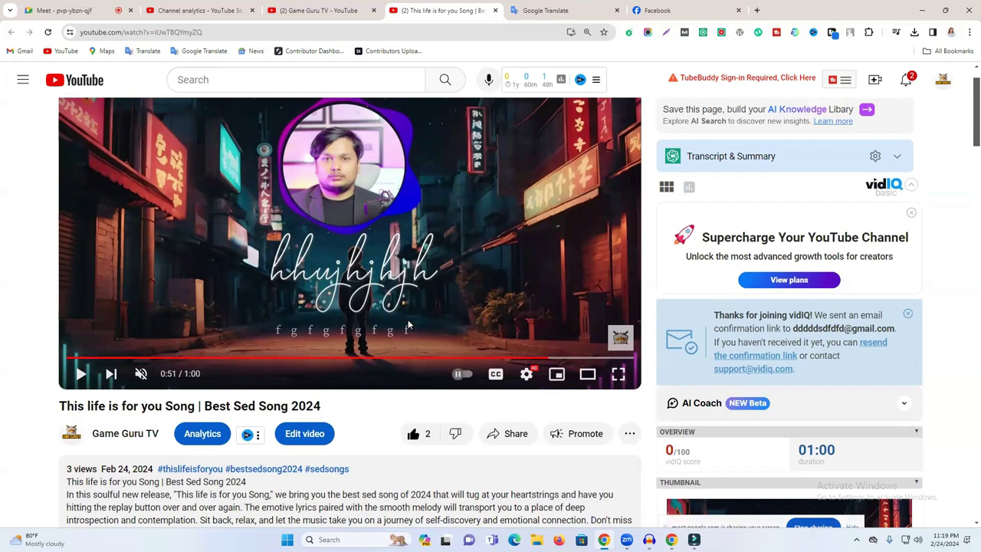
scroll(409, 325, up, 1)
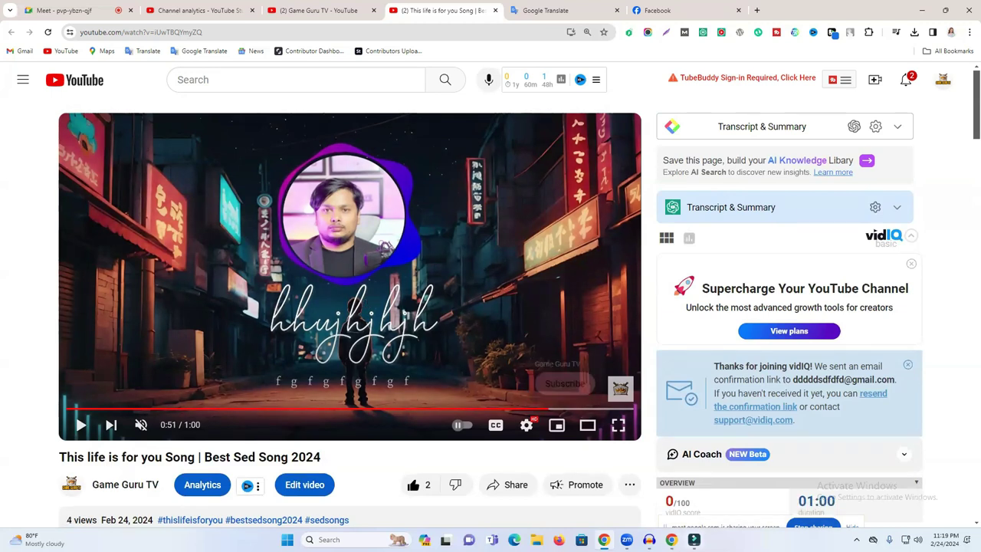
- Switch to Filmora and delete the title, portrait and two visualizer clips, leaving only the street background and the song
key(alt+Tab)
click(677, 109)
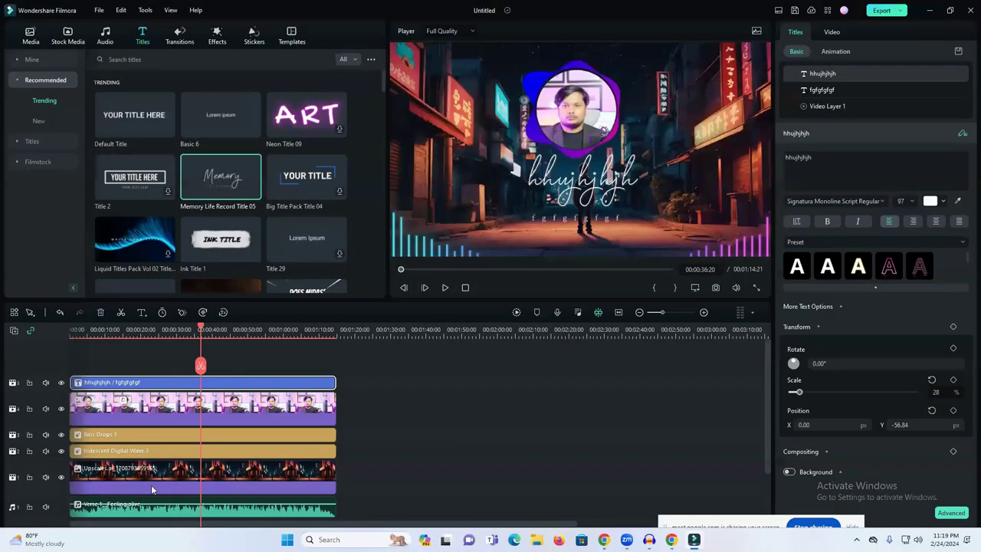
drag(361, 448, 177, 390)
key(Delete)
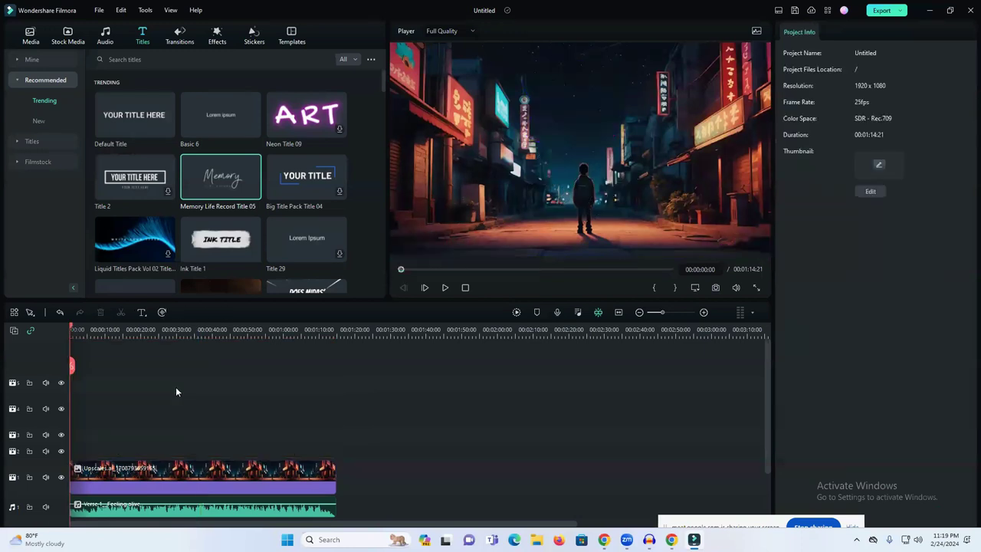
- Import the Life Tap logo image from the Downloads folder into the project media
click(217, 38)
drag(325, 191, 279, 171)
click(31, 35)
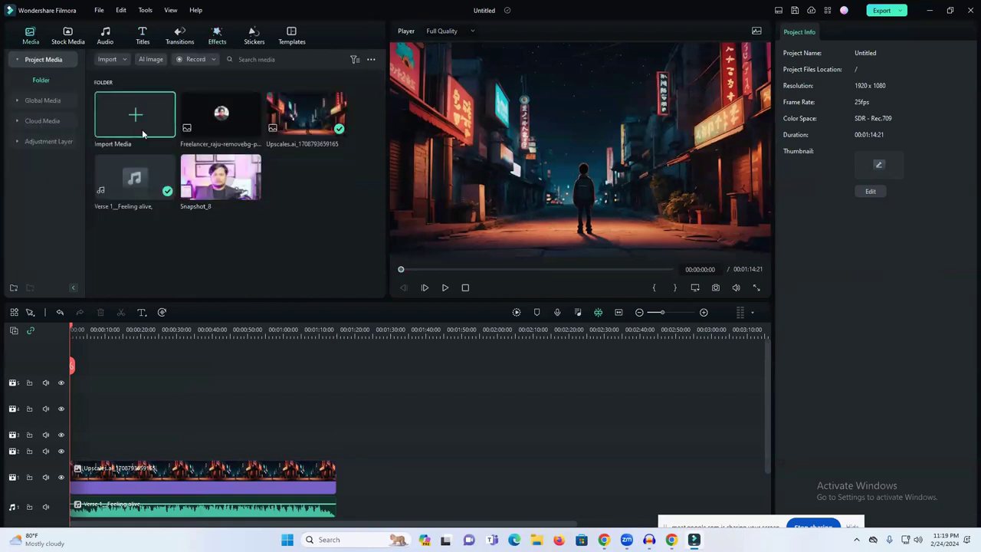
click(141, 131)
scroll(186, 149, down, 10)
scroll(207, 157, up, 2)
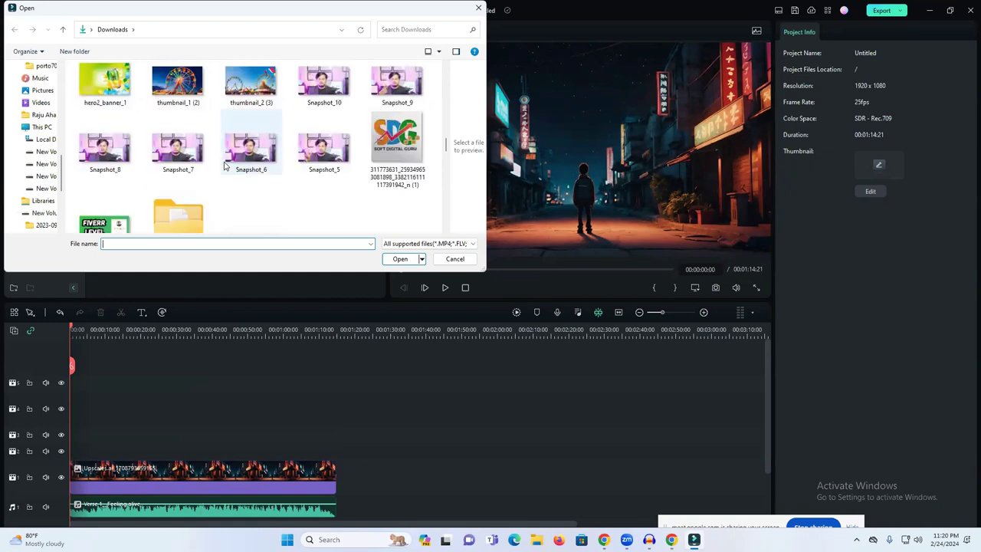
scroll(226, 164, down, 15)
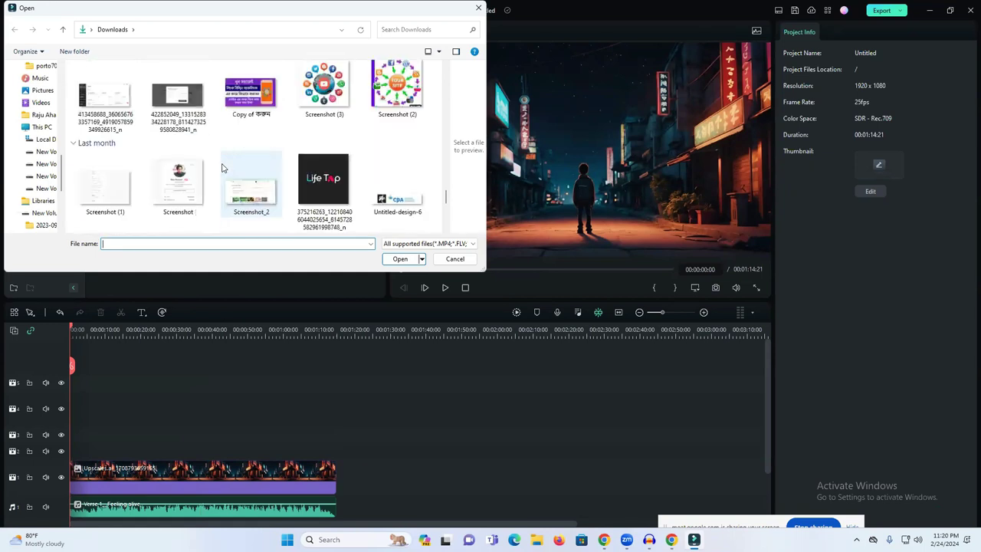
scroll(222, 167, up, 2)
click(328, 157)
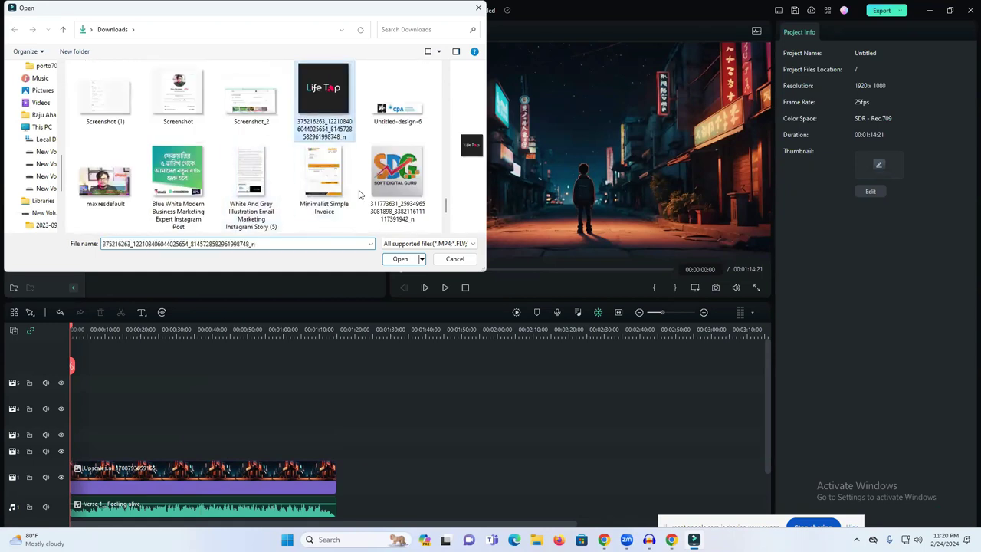
click(399, 258)
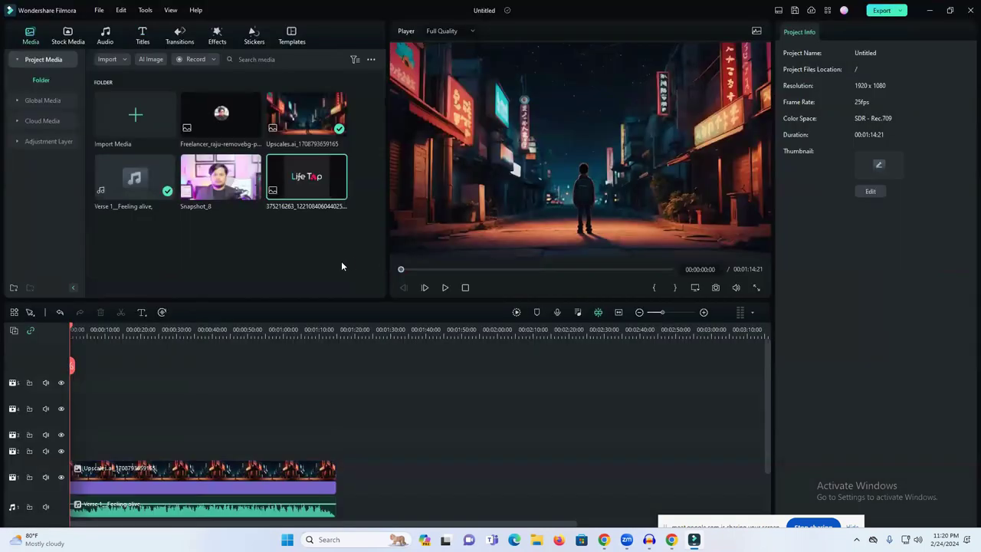
- Try to add the Image Mask effect as its own clip on the empty track above the background
click(254, 39)
click(221, 40)
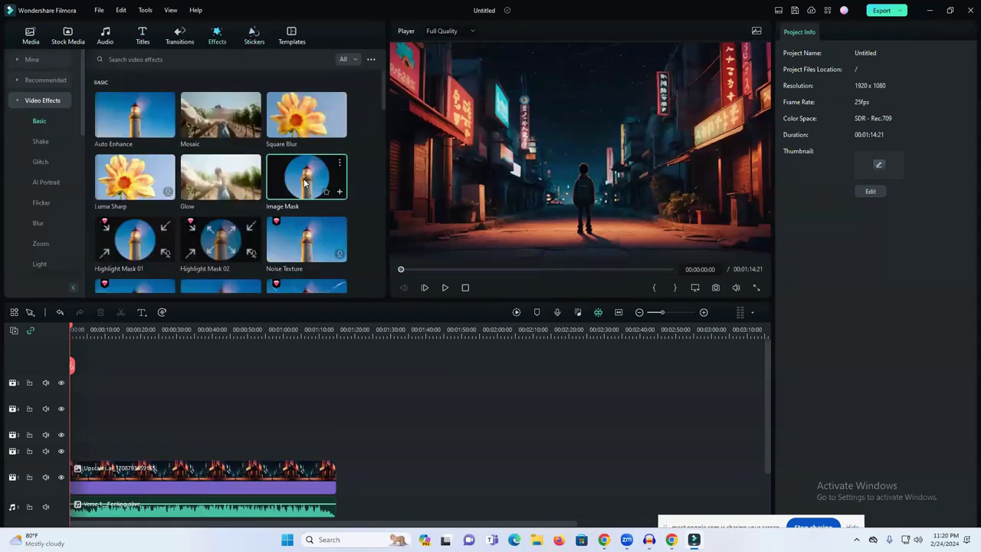
drag(308, 180, 75, 449)
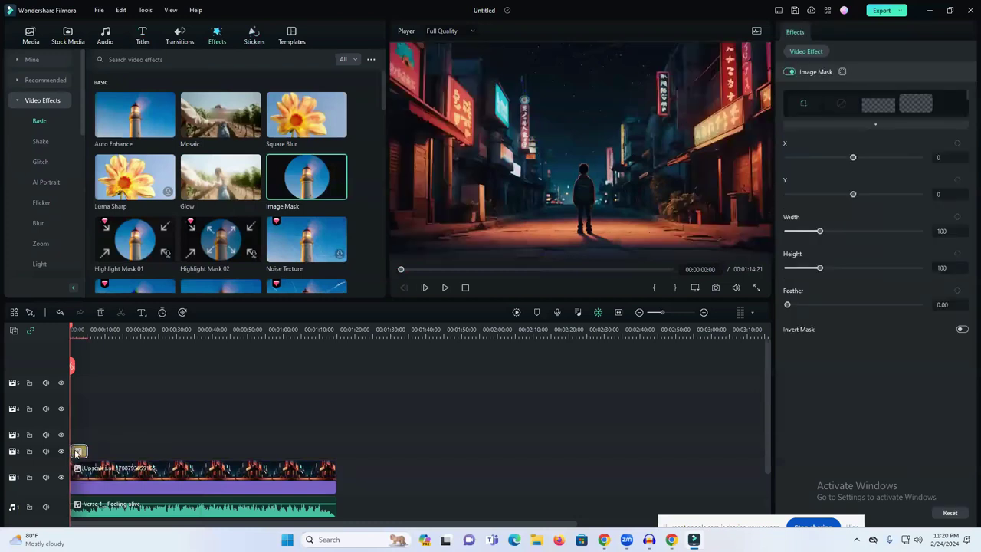
- Place the Life Tap logo above the background for the video's full length and apply the Image Mask effect to it
click(29, 31)
drag(314, 187, 335, 459)
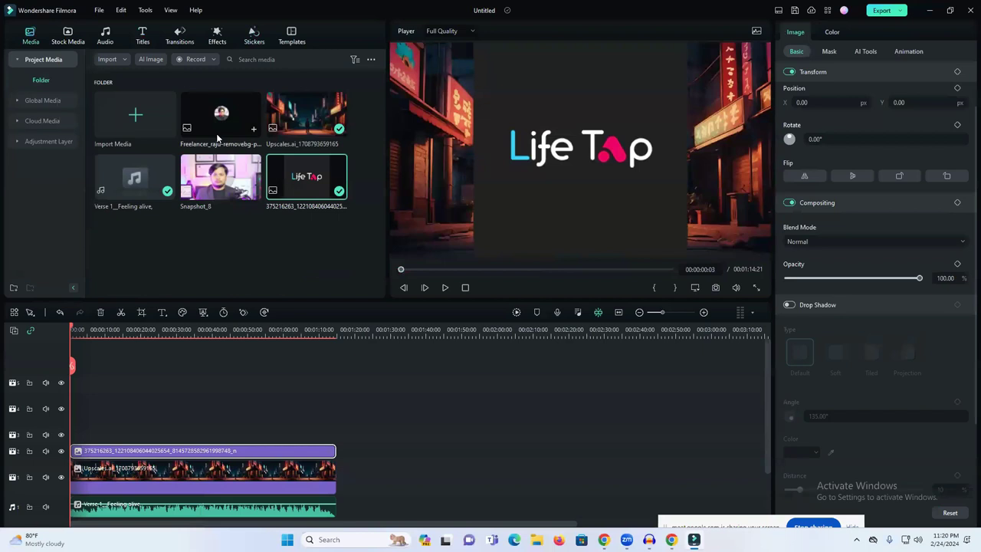
click(206, 40)
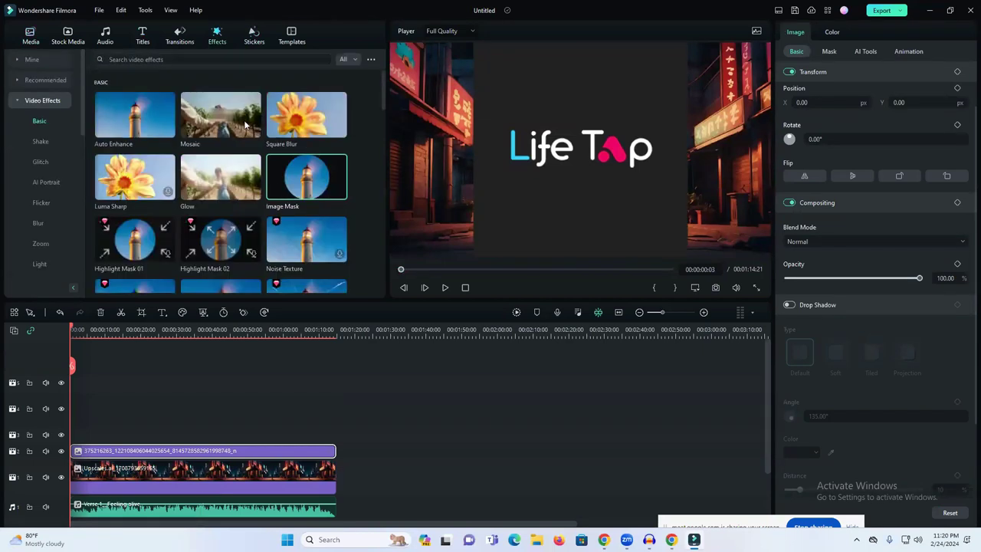
drag(299, 201, 170, 451)
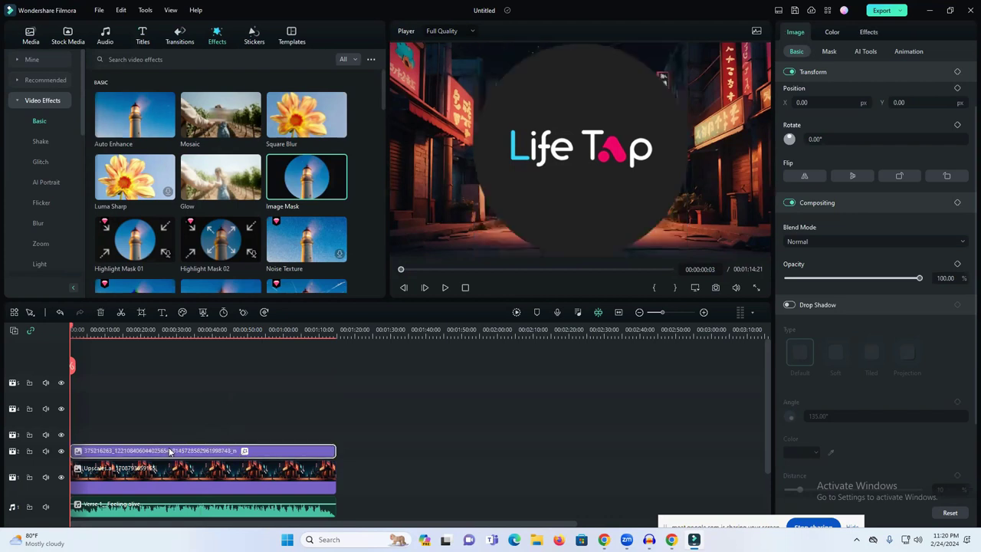
- Shrink the circular logo and move it above the standing figure, at about X -0.75, Y 210
click(593, 180)
drag(473, 257, 624, 106)
drag(661, 76, 584, 110)
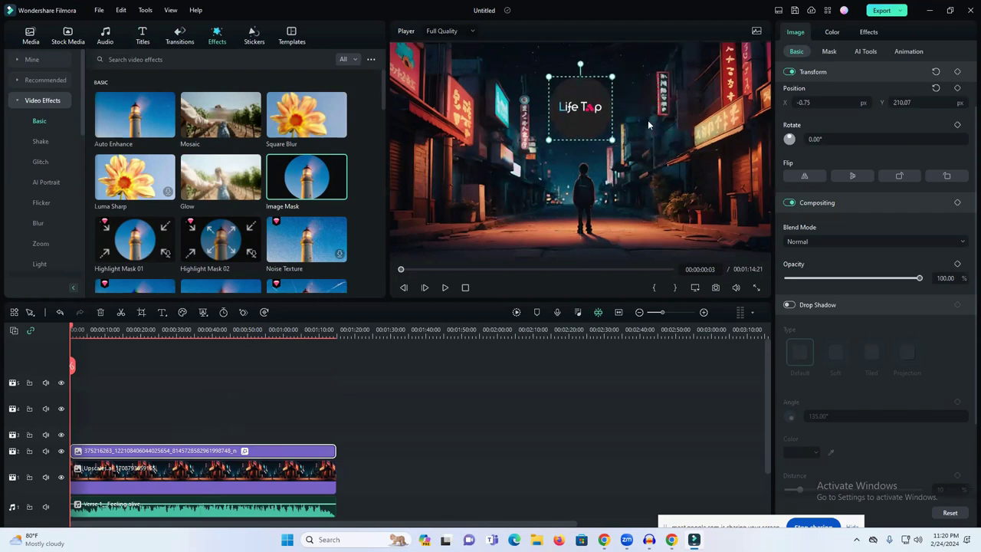
click(521, 122)
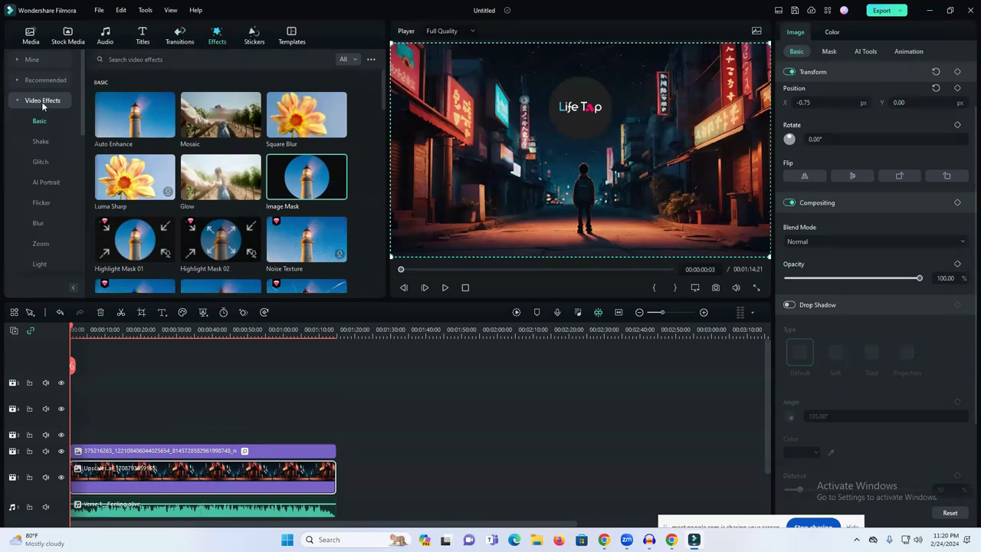
- Look through the sound effect, music and transition libraries for the audio visualizers
click(105, 42)
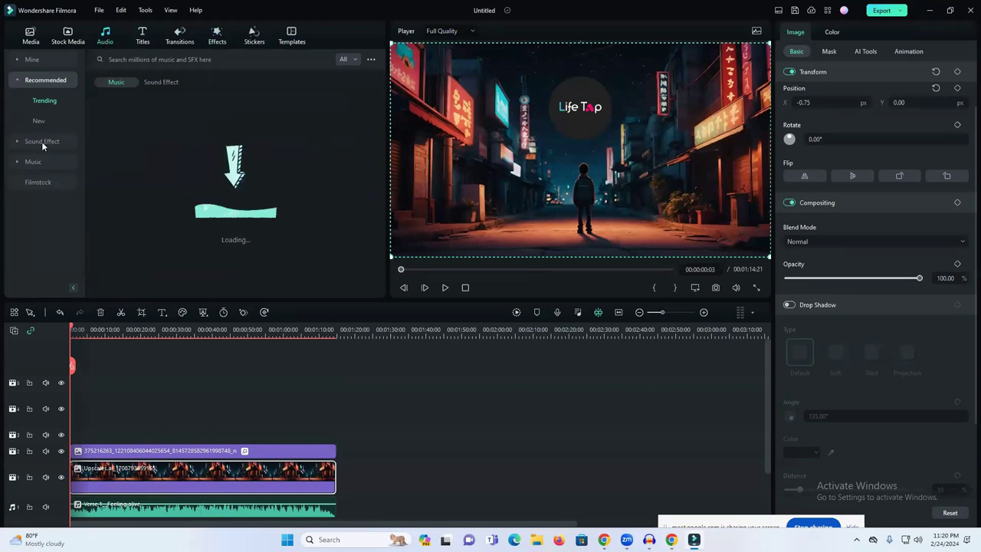
click(42, 141)
scroll(41, 149, down, 10)
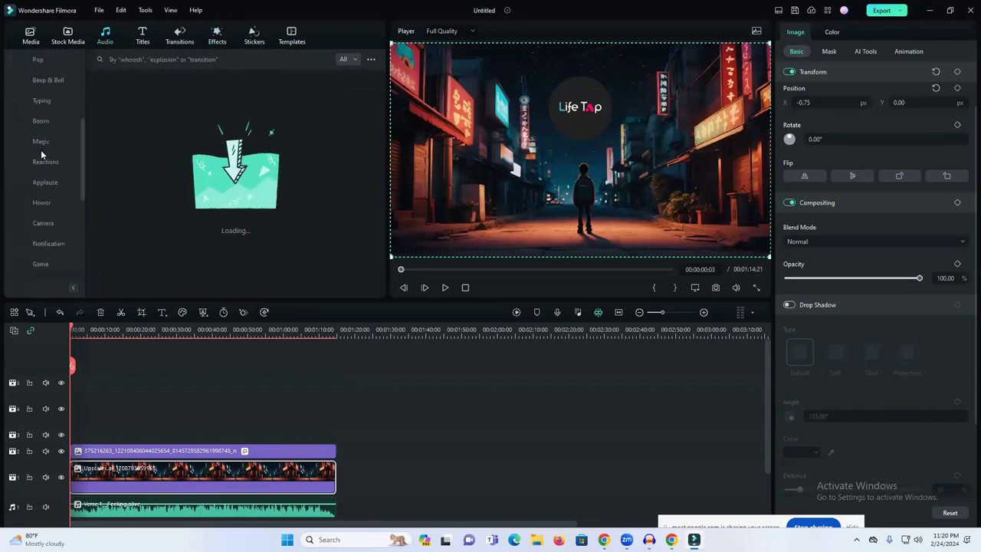
click(49, 242)
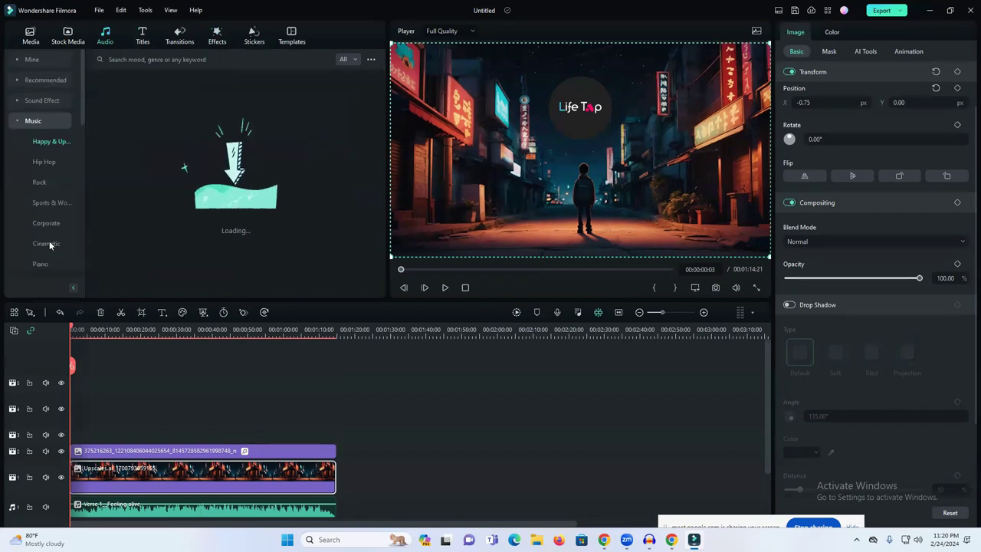
scroll(53, 205, down, 5)
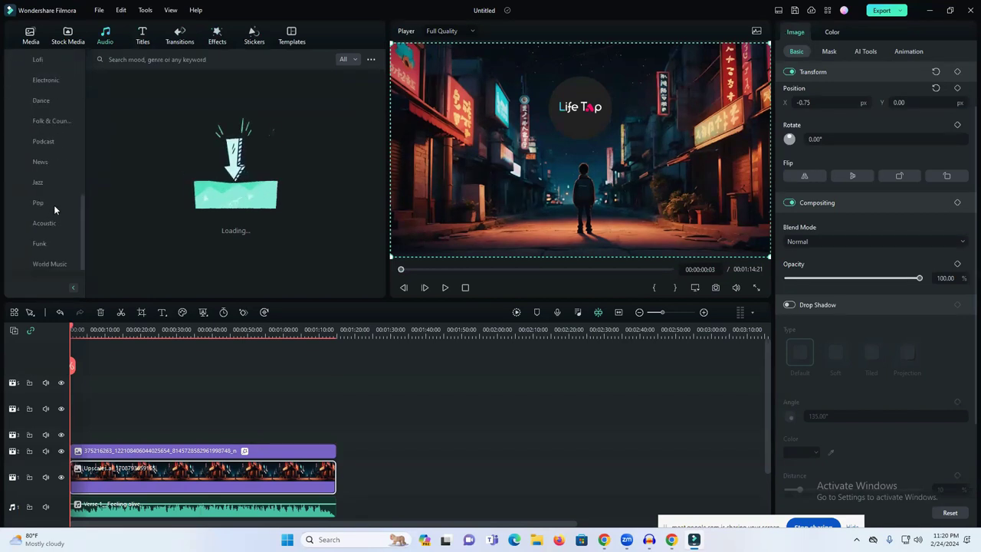
scroll(22, 170, up, 7)
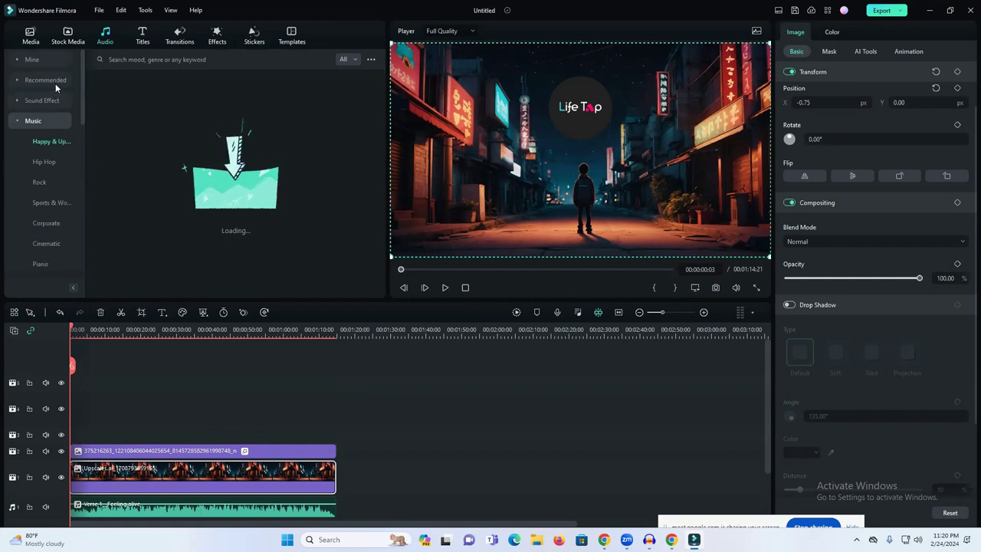
click(49, 101)
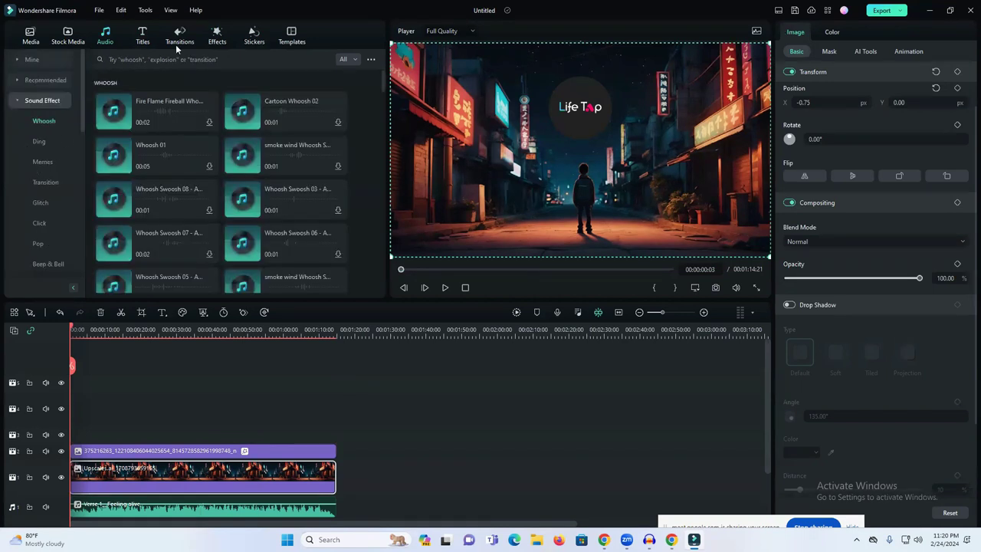
click(175, 38)
click(46, 82)
- Add the White Circle 1 audio visualizer on the track above the logo and extend it to the end of the video
click(217, 38)
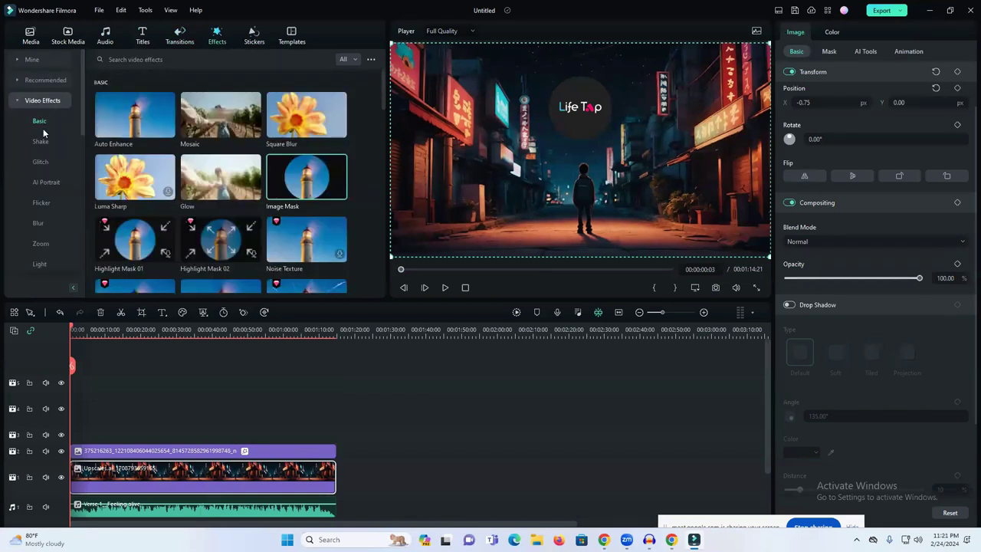
scroll(43, 170, down, 5)
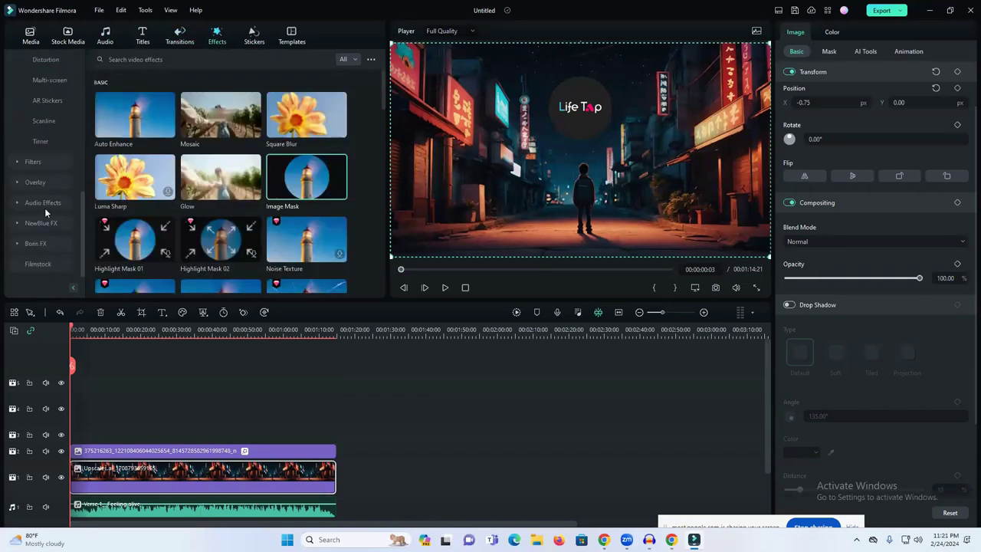
click(44, 202)
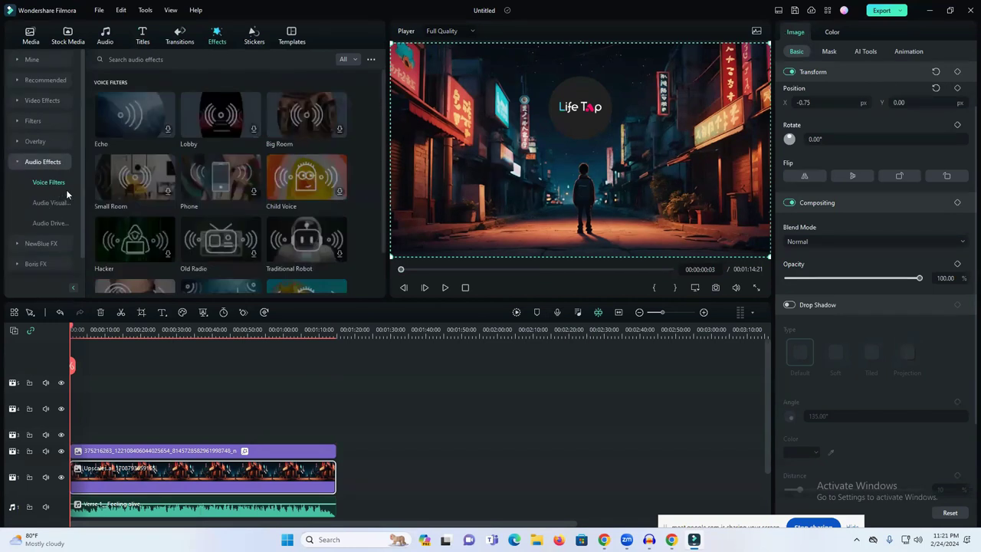
scroll(195, 186, down, 2)
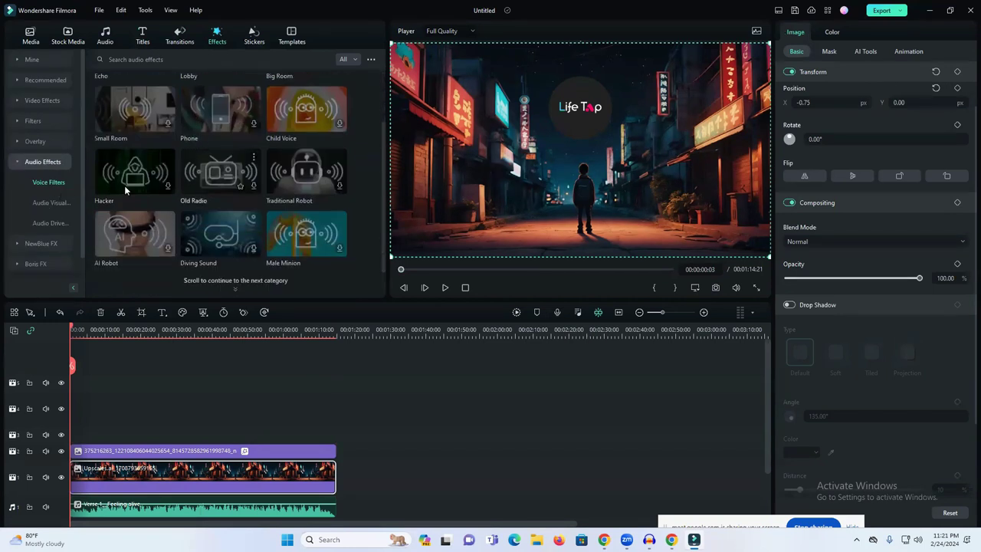
click(55, 205)
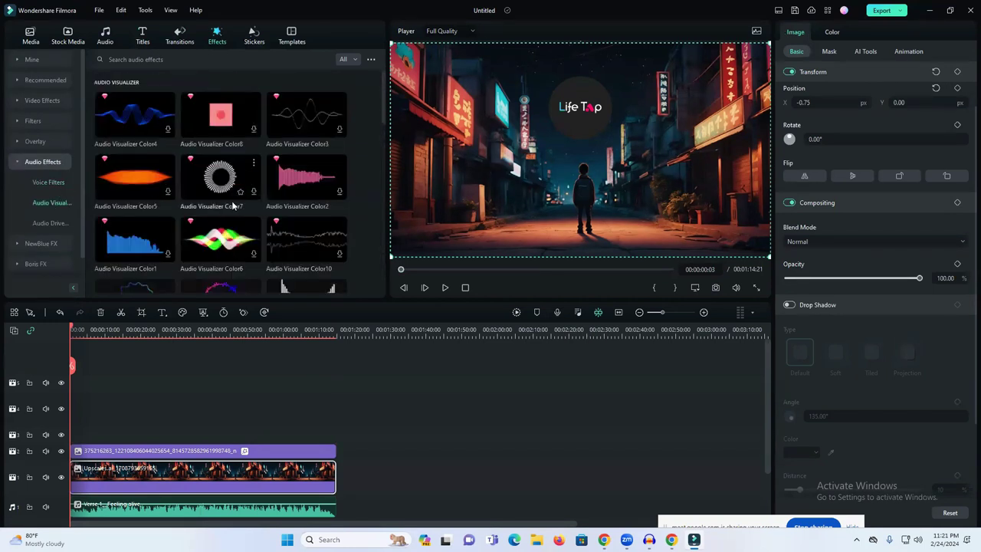
scroll(230, 205, down, 3)
scroll(233, 205, down, 3)
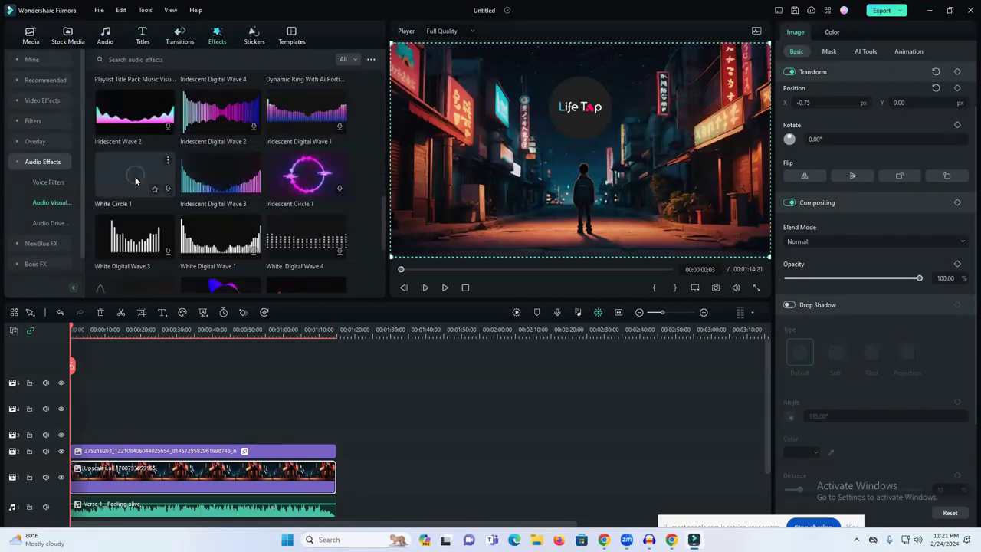
drag(138, 175, 83, 433)
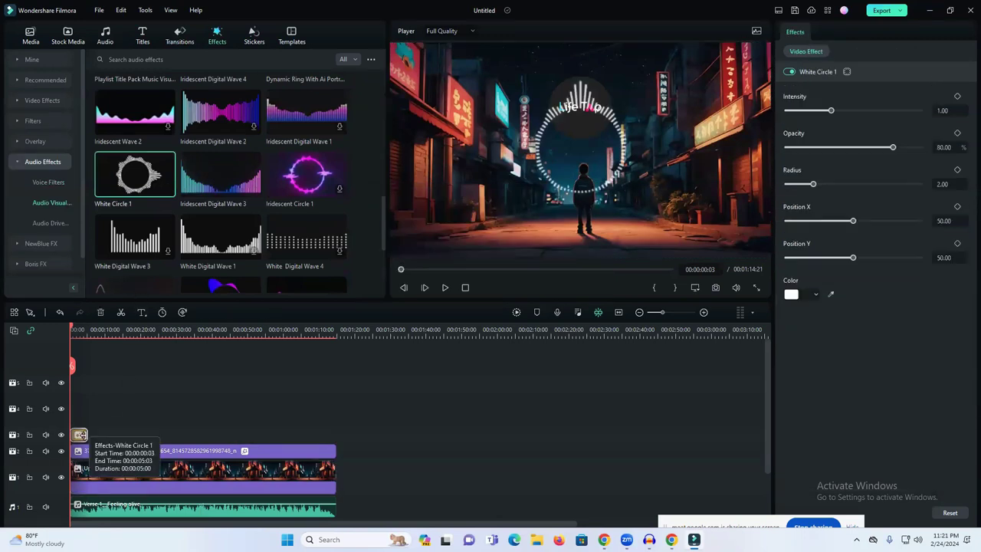
click(88, 437)
drag(90, 438, 336, 435)
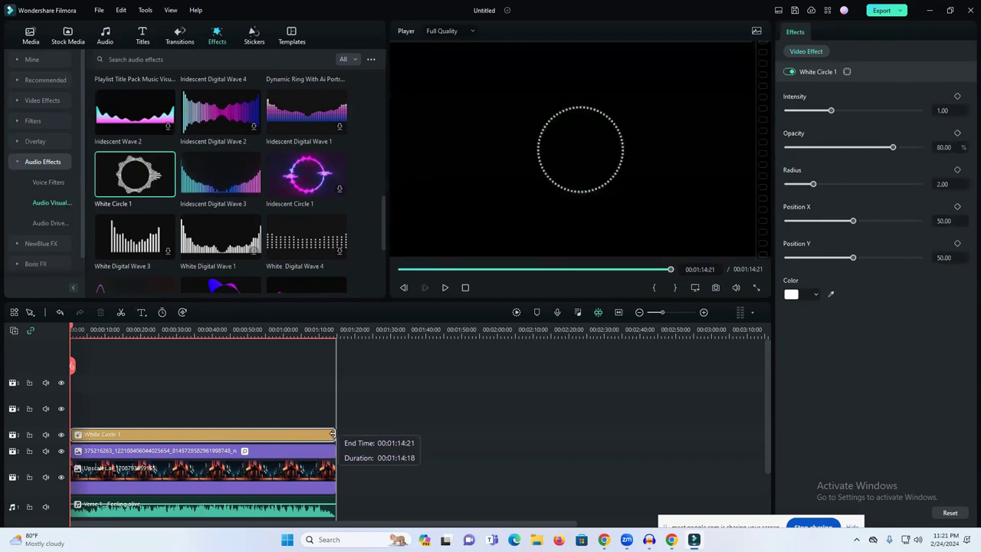
- Move the White Circle 1 ring up around the Life Tap logo, raise its opacity and slightly lower its intensity
click(575, 131)
click(586, 184)
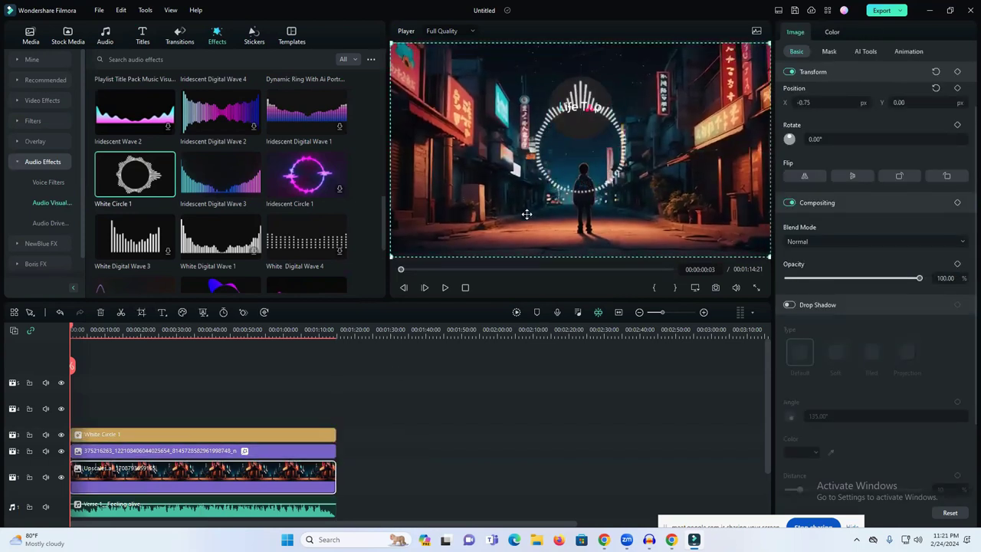
click(170, 437)
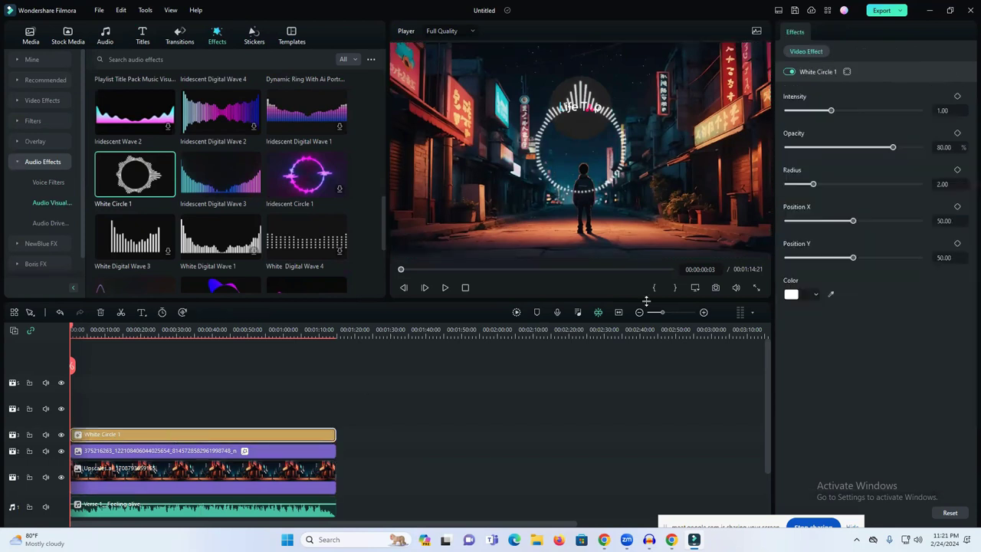
mouse_move(849, 225)
mouse_down()
mouse_move(860, 221)
mouse_move(851, 221)
mouse_up()
drag(853, 258, 846, 259)
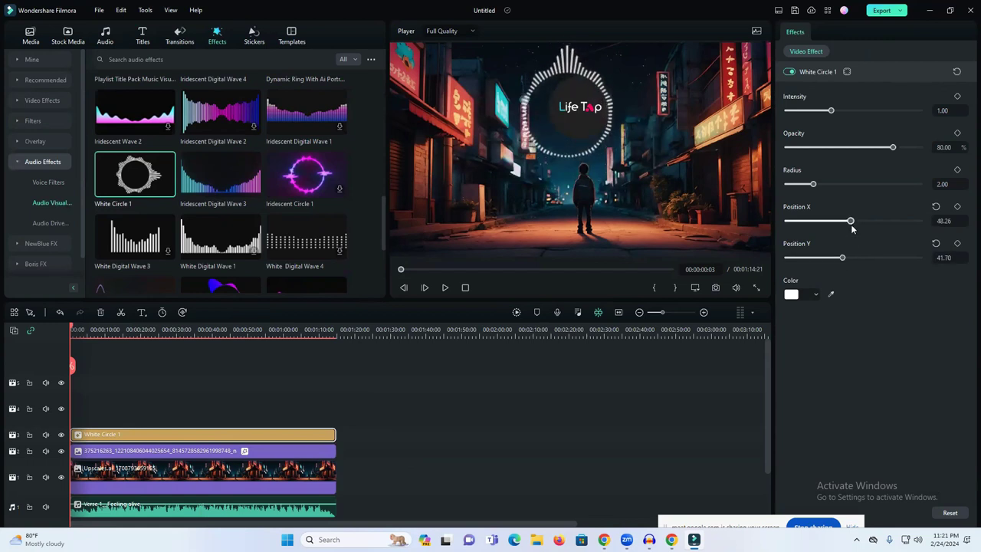
drag(849, 222, 854, 225)
drag(889, 147, 915, 146)
mouse_move(833, 110)
mouse_down()
mouse_move(798, 110)
mouse_move(823, 109)
mouse_up()
- Enlarge the Life Tap logo to fill the ring and centre it inside at about X 4.4, Y 182
click(573, 117)
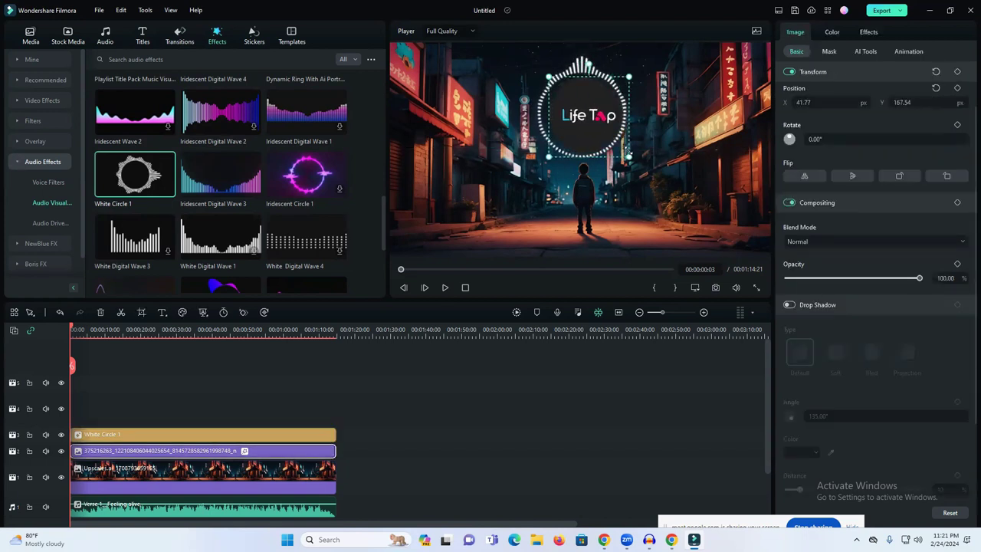
drag(593, 124, 593, 119)
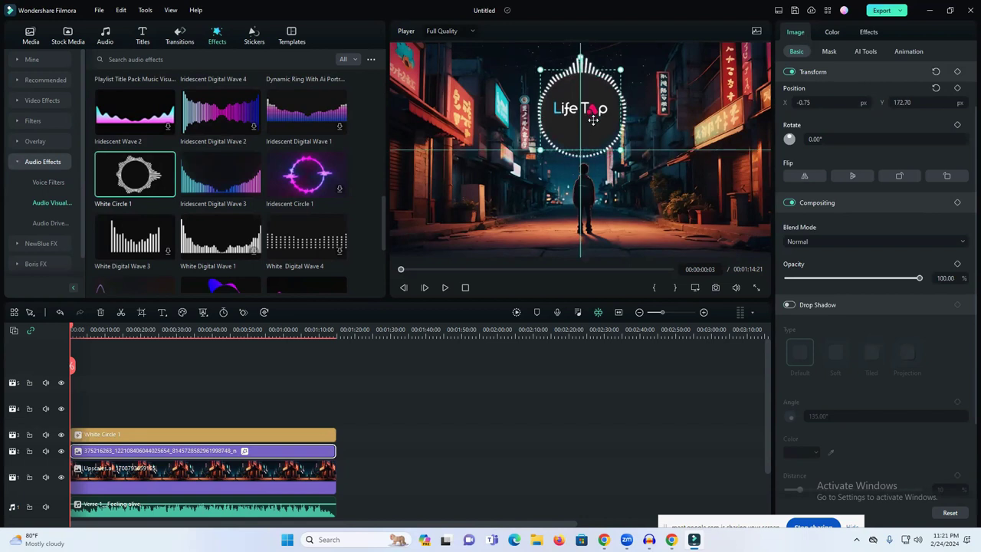
click(615, 177)
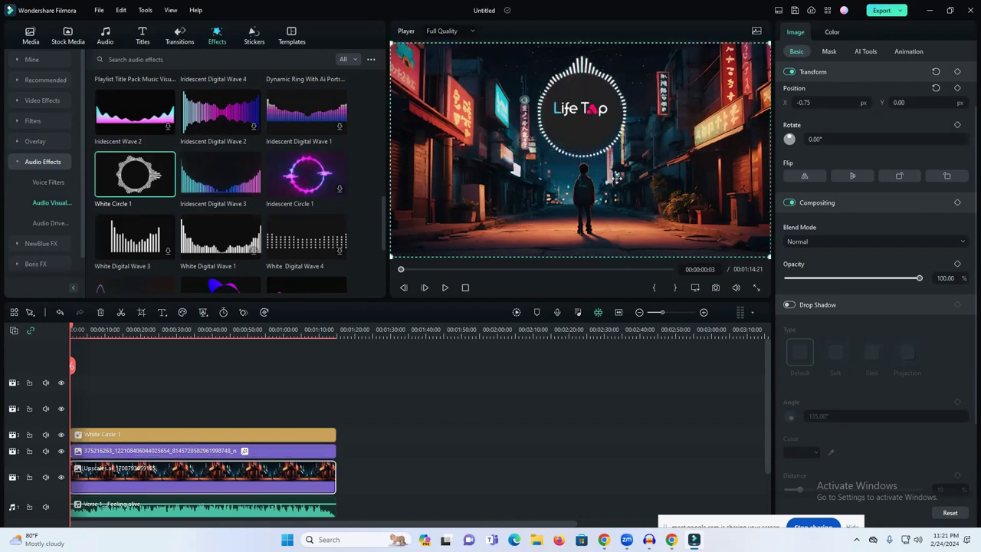
click(588, 115)
drag(588, 115, 589, 117)
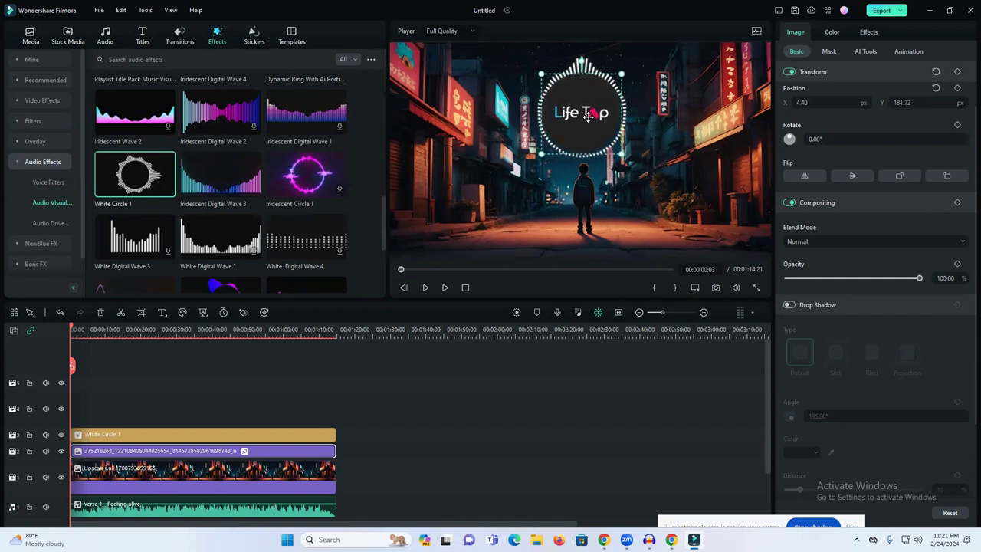
click(561, 418)
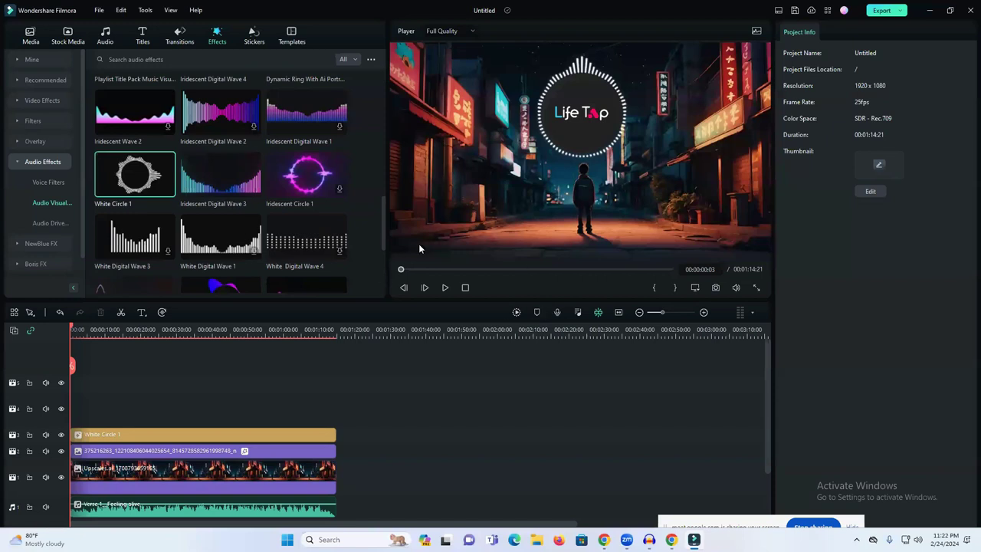
- Look through the audio visualizer effects for a second visualizer to combine with the ring
scroll(288, 216, down, 3)
scroll(289, 221, down, 2)
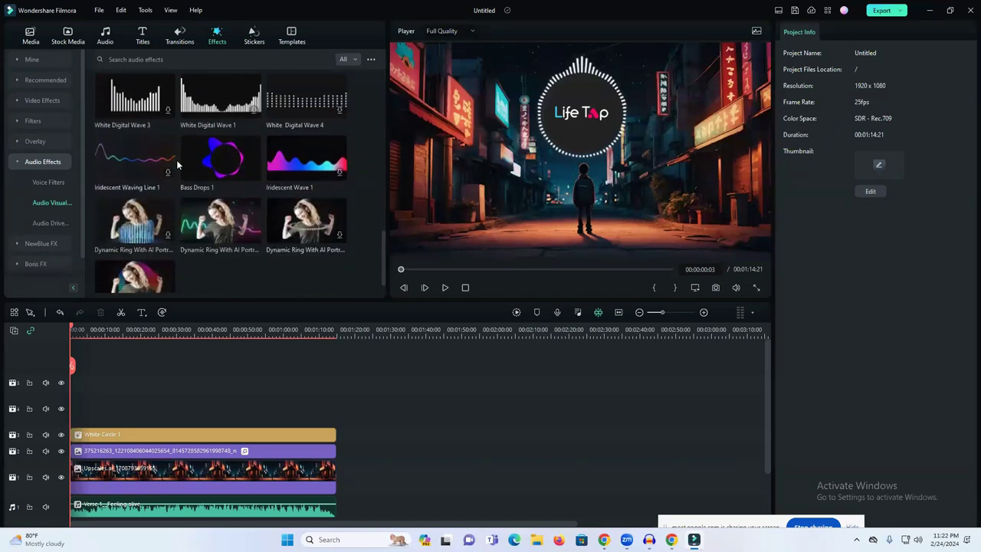
scroll(153, 184, down, 1)
scroll(223, 227, up, 1)
scroll(229, 226, up, 3)
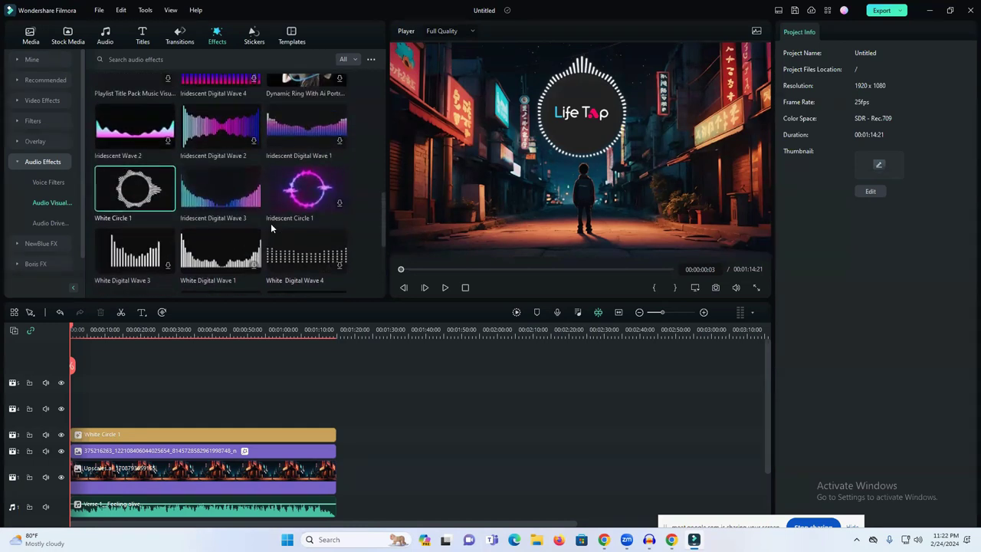
scroll(194, 173, up, 2)
scroll(193, 174, up, 1)
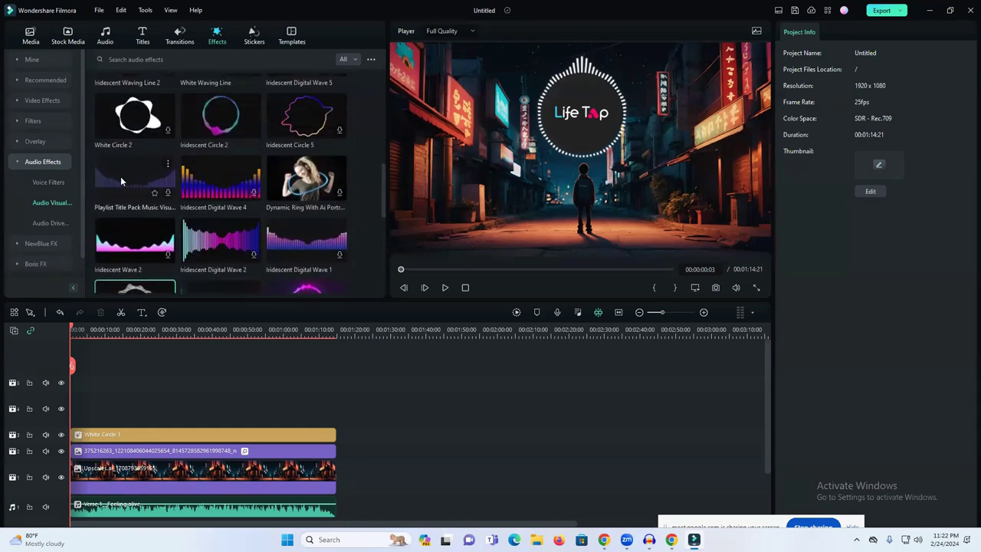
scroll(310, 219, up, 2)
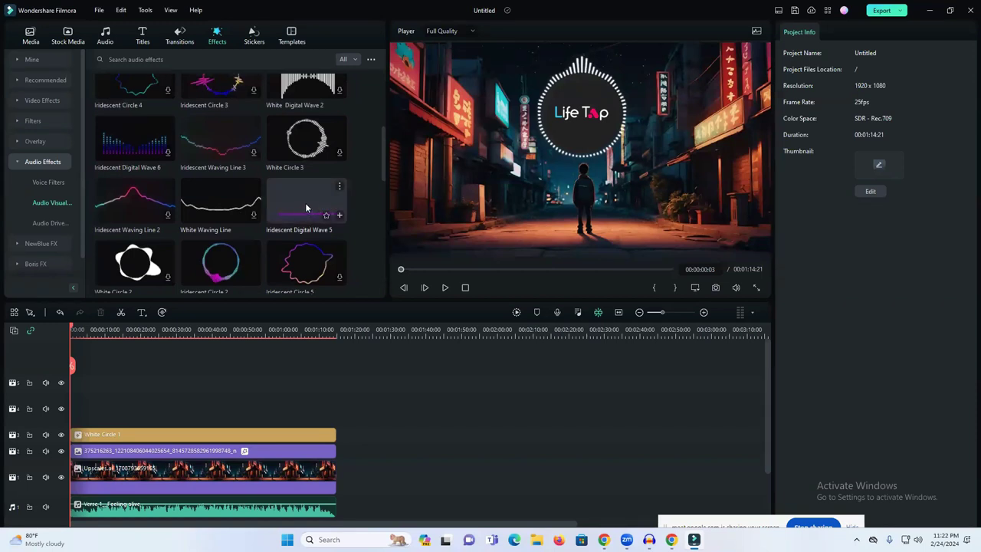
scroll(305, 203, up, 1)
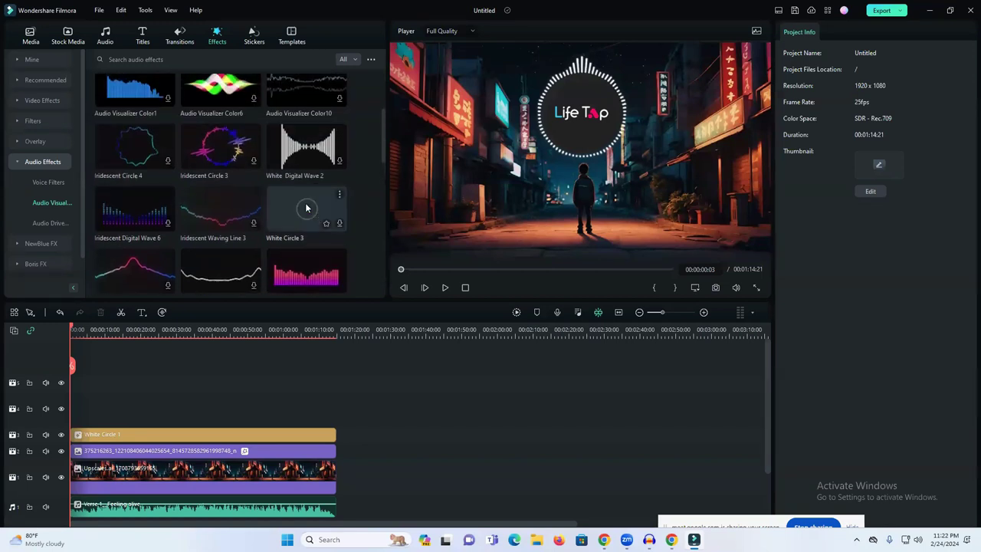
scroll(305, 204, down, 2)
scroll(299, 191, up, 2)
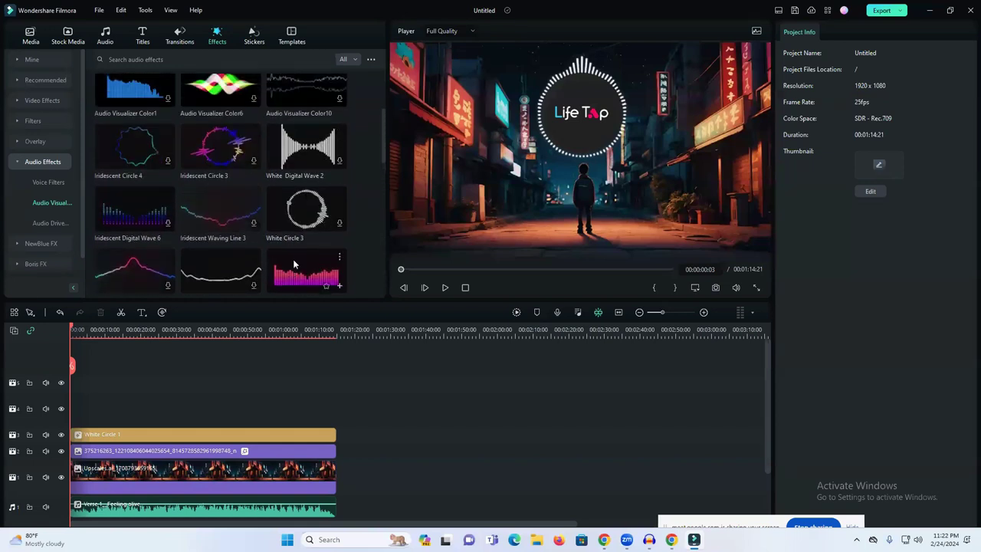
scroll(293, 259, down, 1)
scroll(284, 213, down, 2)
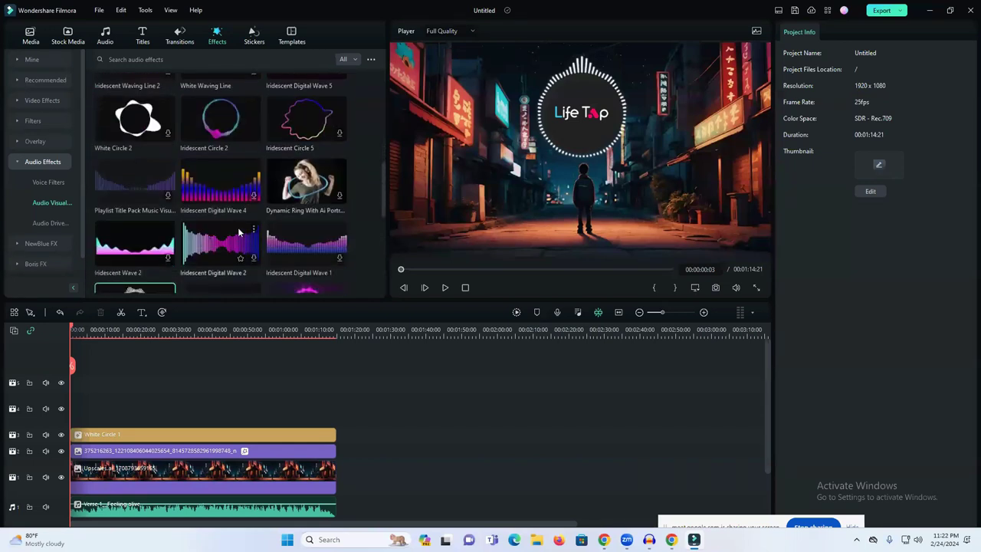
click(204, 251)
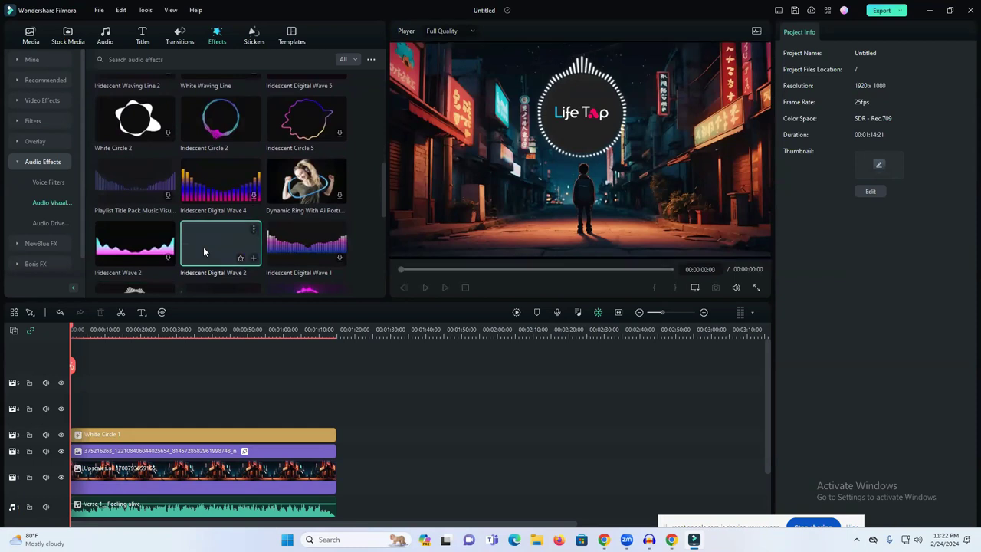
drag(203, 251, 85, 408)
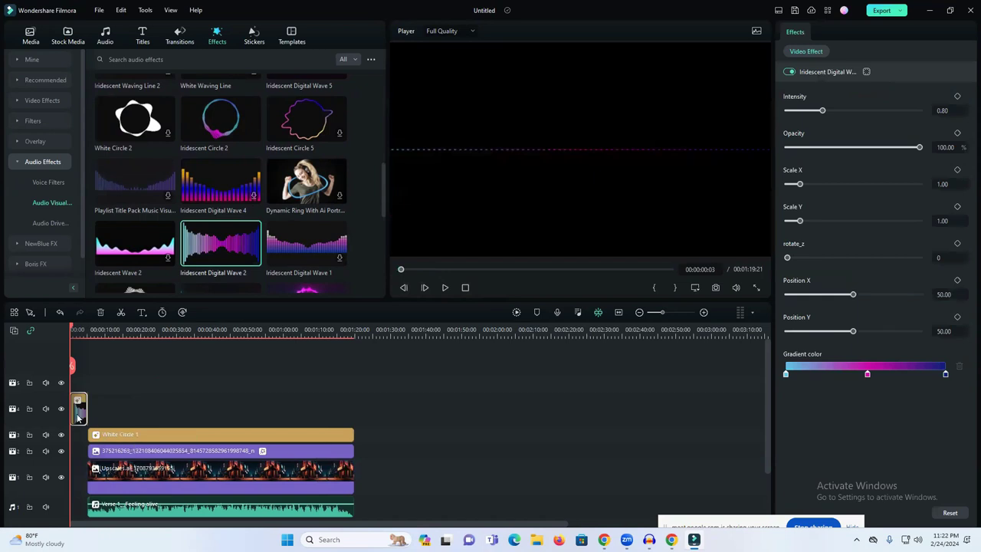
click(85, 443)
click(80, 412)
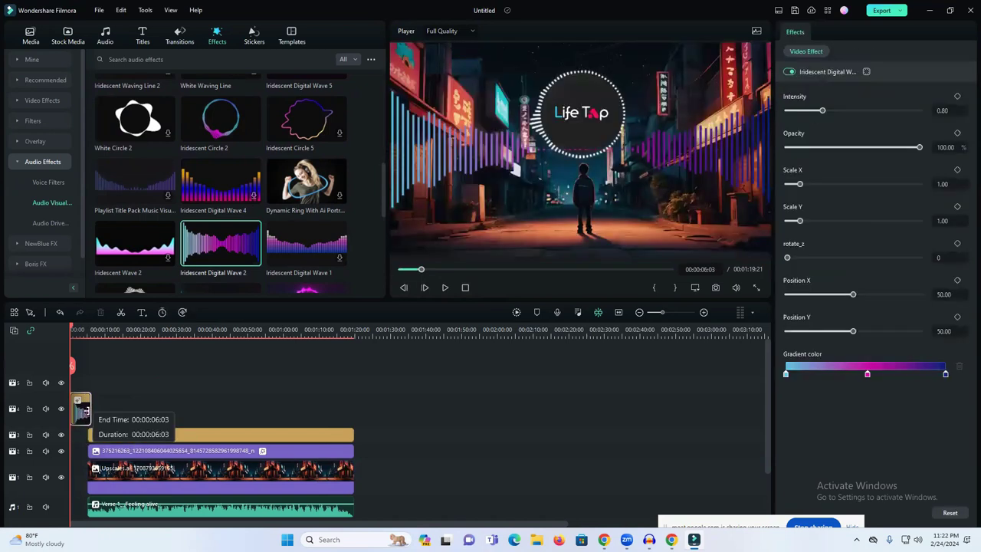
key(Delete)
- Add the Iridescent Digital Wave 2 visualizer above White Circle 1 for the full video length and lower it to Position Y 20.85
drag(192, 252, 335, 413)
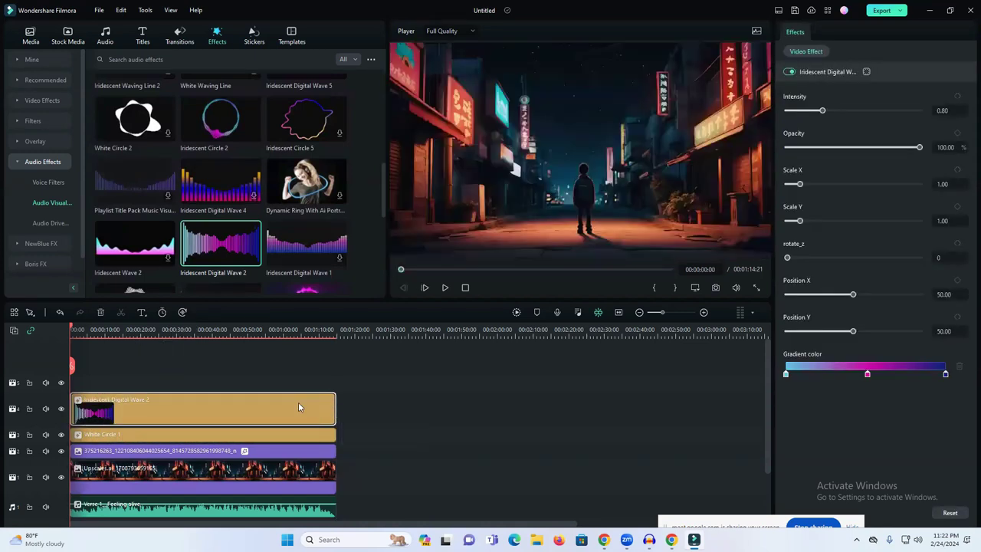
mouse_move(177, 331)
mouse_down()
mouse_move(192, 335)
mouse_move(180, 338)
mouse_up()
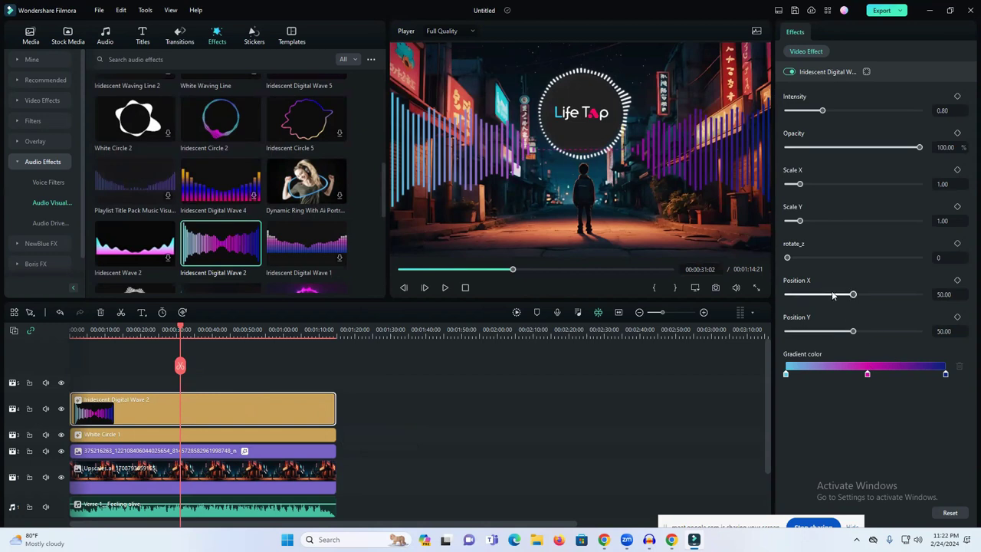
drag(852, 331, 814, 329)
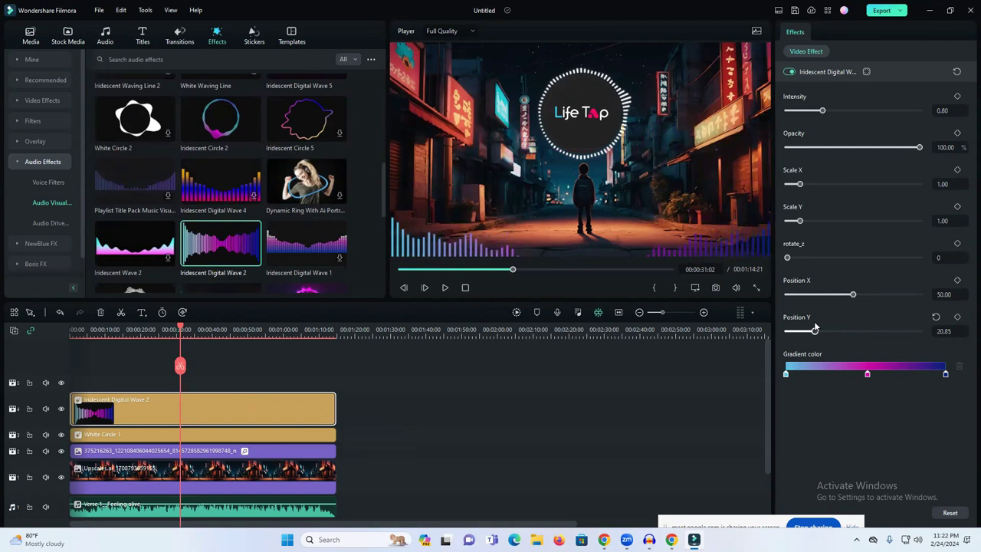
- Set the wave visualizer to Scale Y 1.20, Scale X 1.04, intensity 0.88 and opacity 52.51%
mouse_move(799, 221)
mouse_down()
mouse_move(824, 221)
mouse_move(805, 223)
mouse_up()
drag(799, 184, 800, 186)
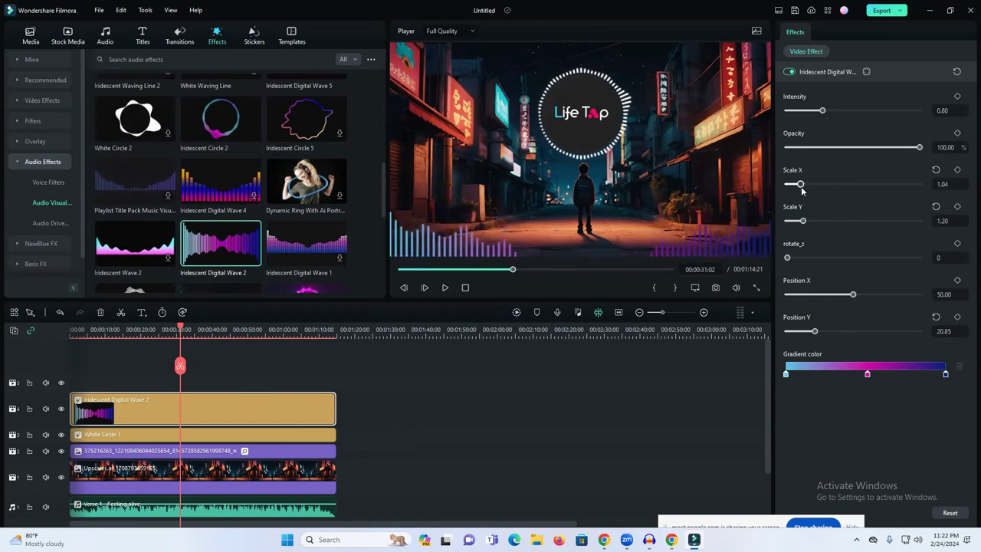
drag(823, 110, 825, 111)
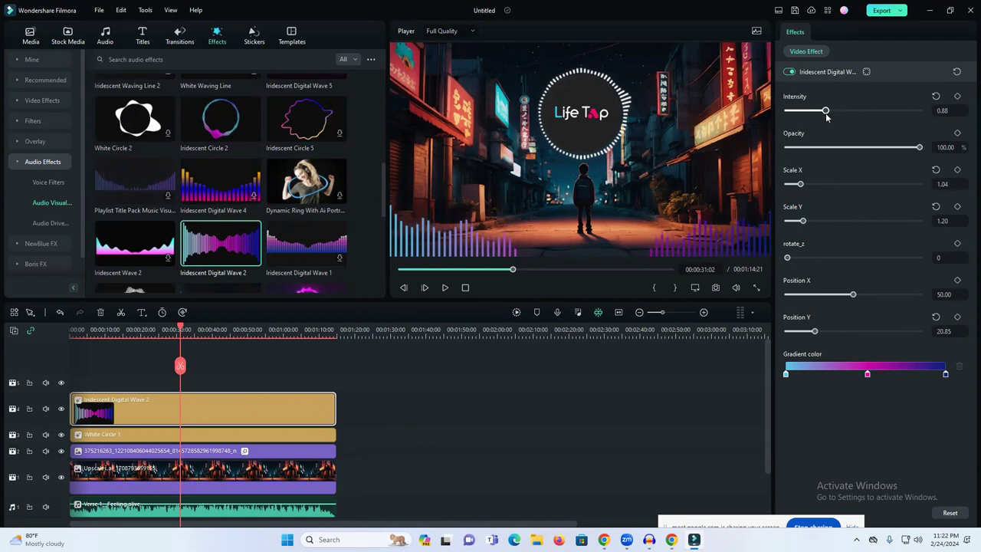
mouse_move(855, 147)
mouse_down()
mouse_move(835, 149)
mouse_move(934, 148)
mouse_move(842, 150)
mouse_move(866, 149)
mouse_move(856, 149)
mouse_up()
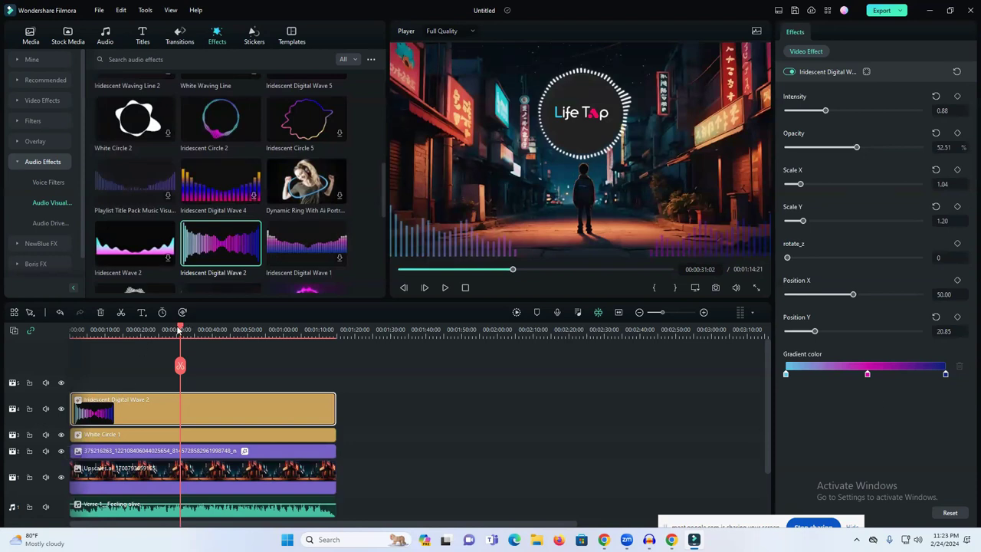
- Play the video from the beginning to check how the wave and ring visualizers react to the music
key(Home)
key(space)
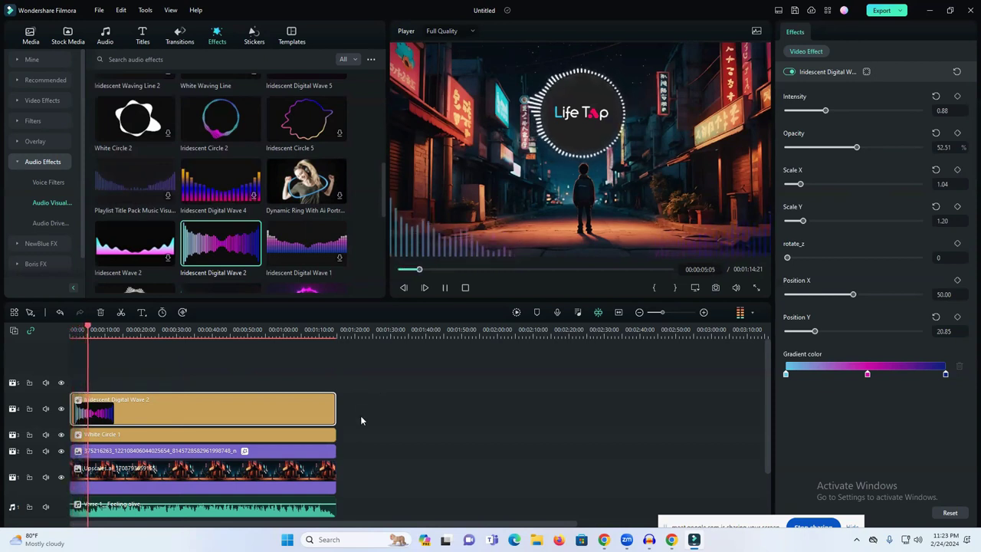
key(space)
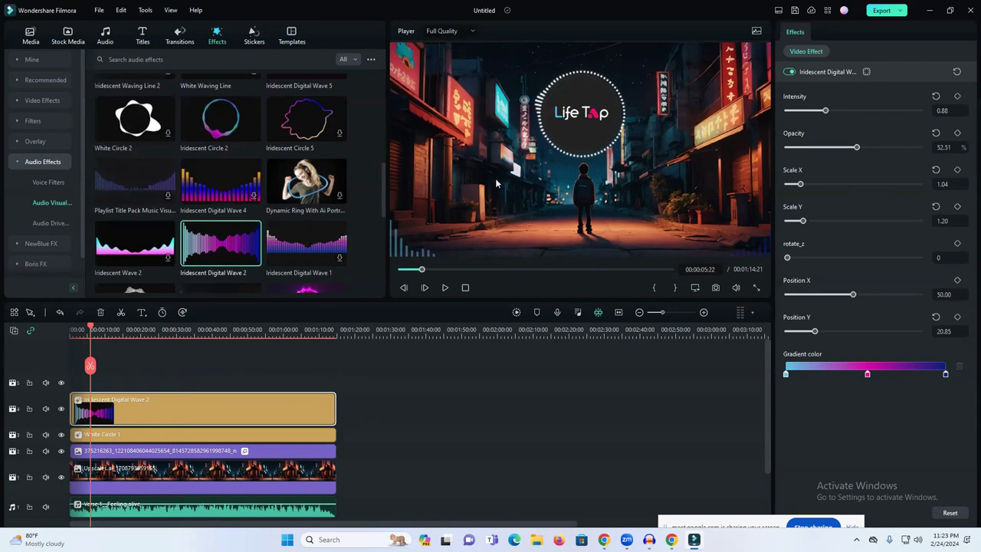
- Dim the background street image by lowering its opacity to about 56%
click(259, 473)
mouse_move(879, 279)
mouse_down()
mouse_move(894, 281)
mouse_move(861, 285)
mouse_up()
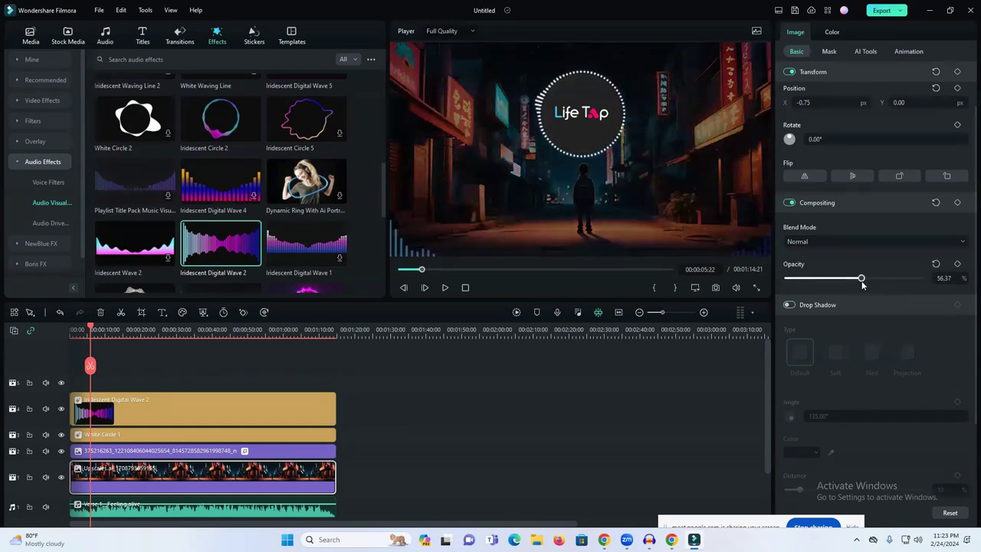
- Set the Iridescent Digital Wave 2 opacity to 78.38% and its Scale Y to 2.43
click(236, 421)
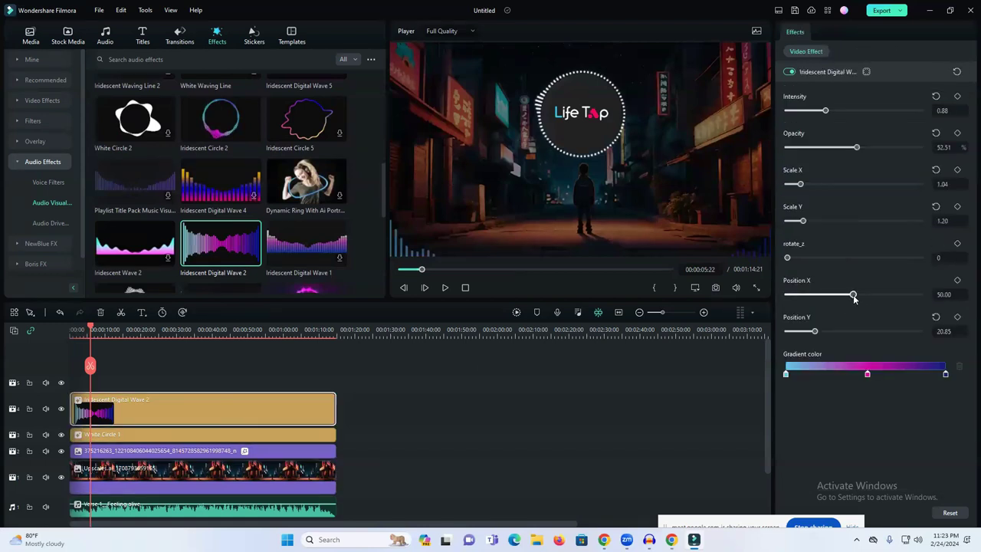
drag(856, 147, 891, 148)
drag(802, 221, 818, 222)
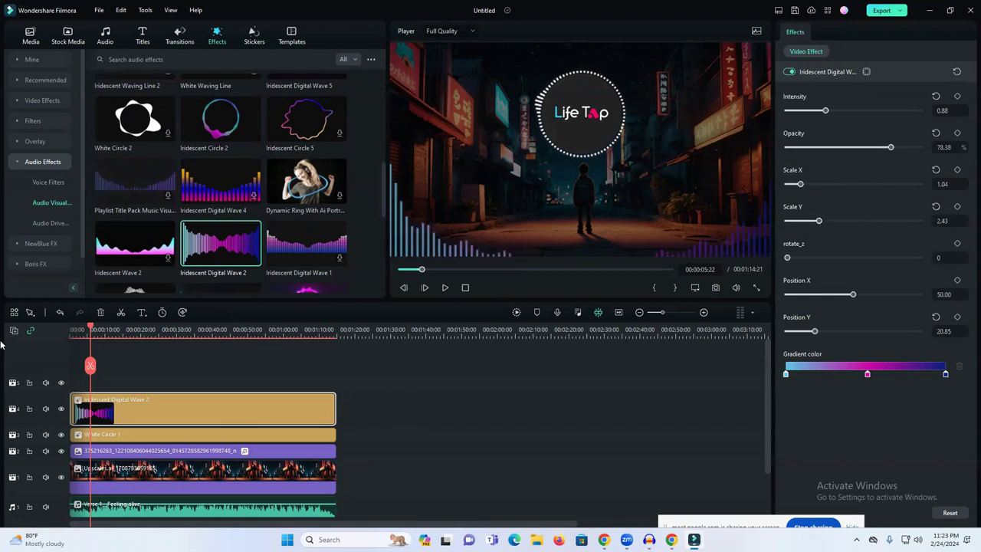
- Play the video from the start to check the taller wave bars against the dimmed background
drag(92, 331, 45, 333)
key(space)
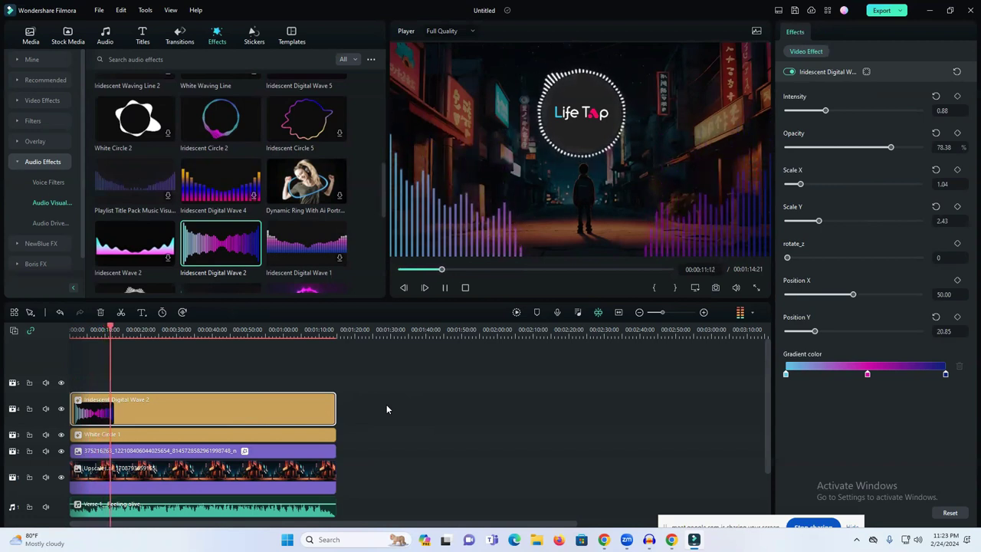
key(space)
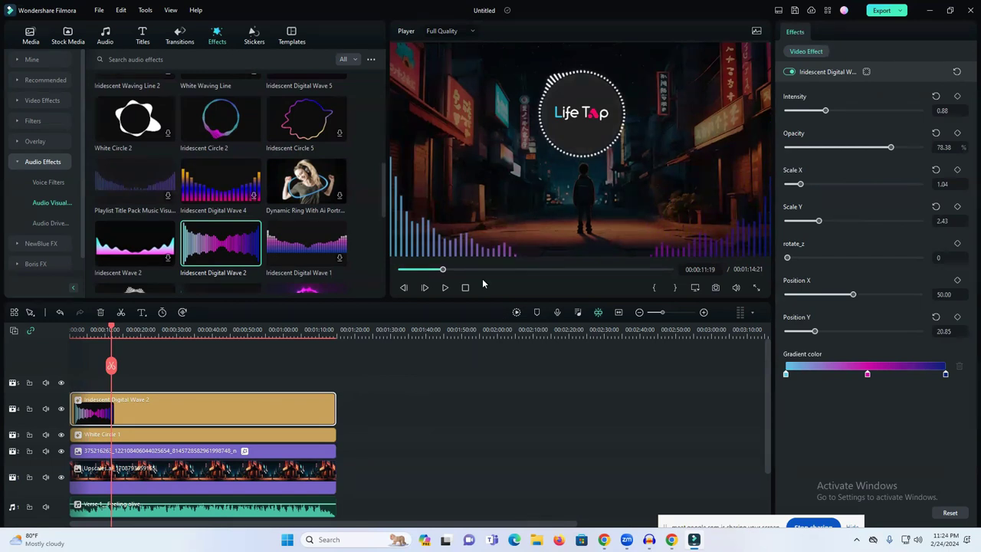
- Select all clips on the timeline and return the playhead to the start of the video
scroll(363, 455, down, 2)
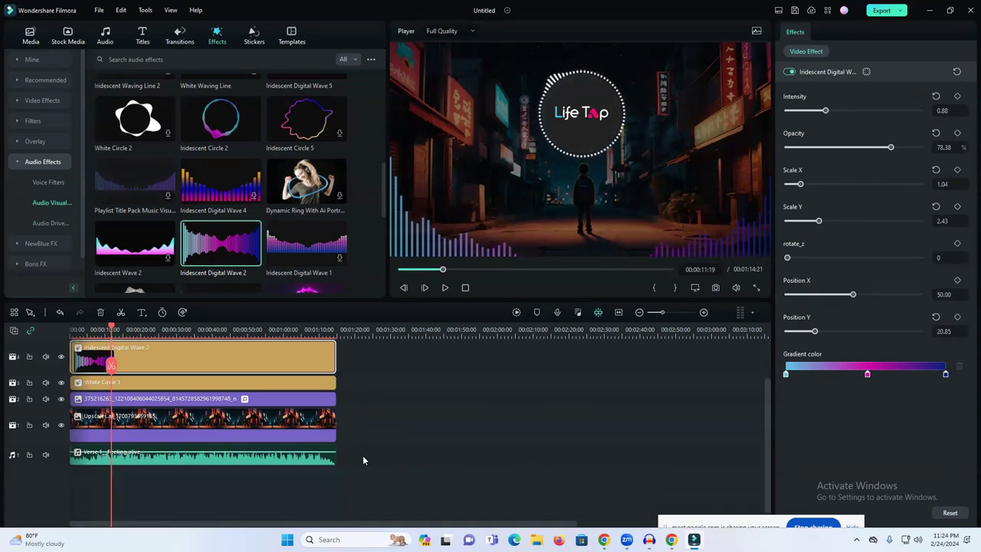
key(ctrl+a)
scroll(362, 455, up, 2)
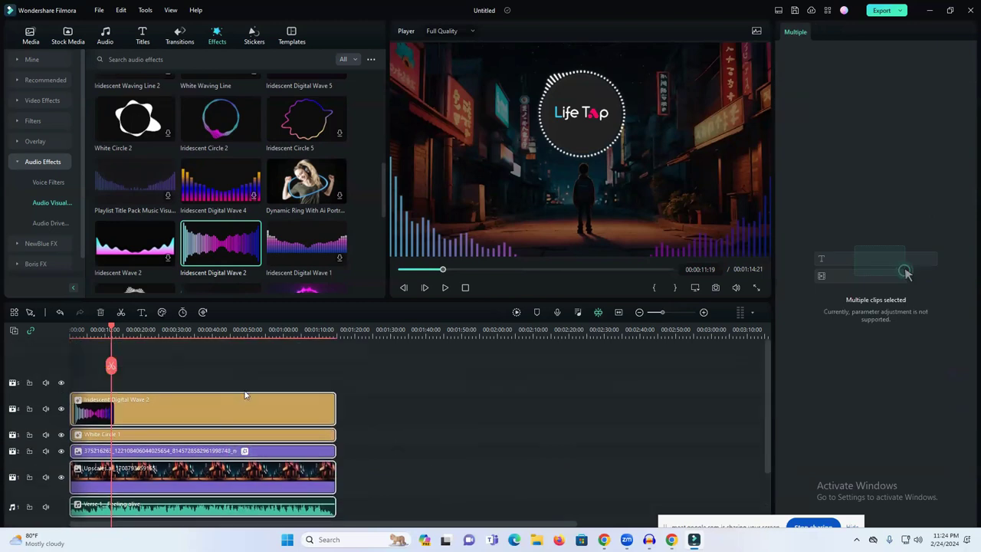
scroll(413, 475, down, 2)
scroll(377, 461, up, 2)
key(Home)
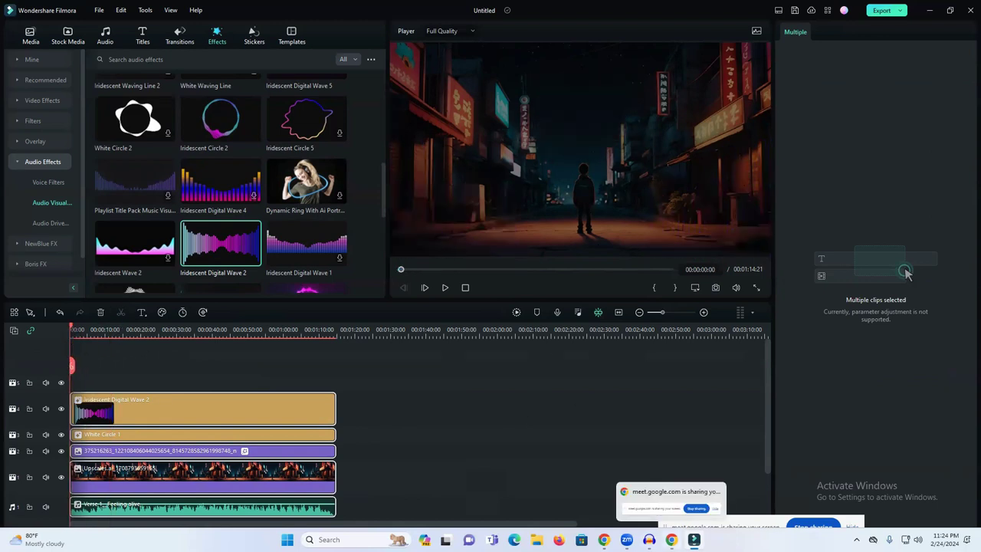
mouse_move(626, 540)
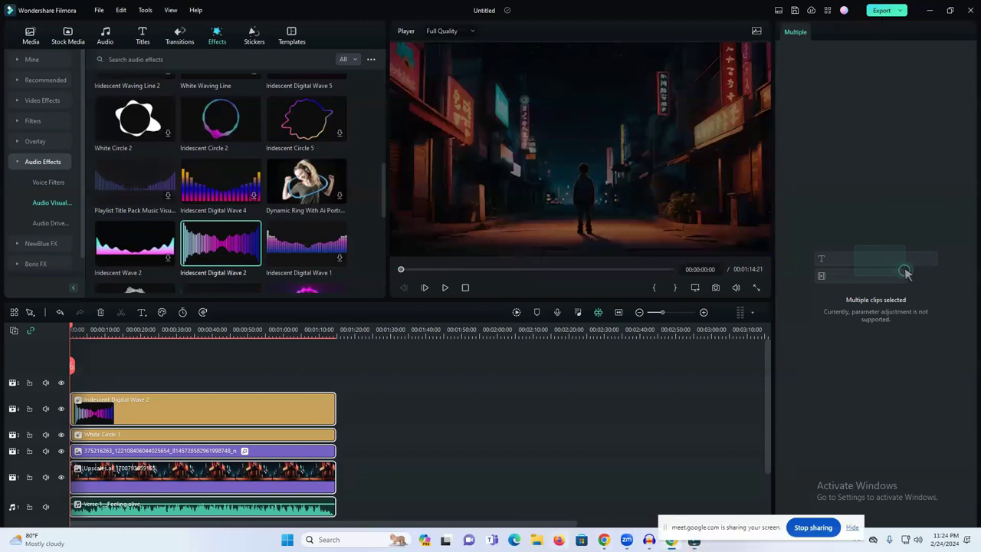
- Switch to Chrome, load leonardo.ai in a new tab, and launch the Leonardo.Ai web app
key(alt+Tab)
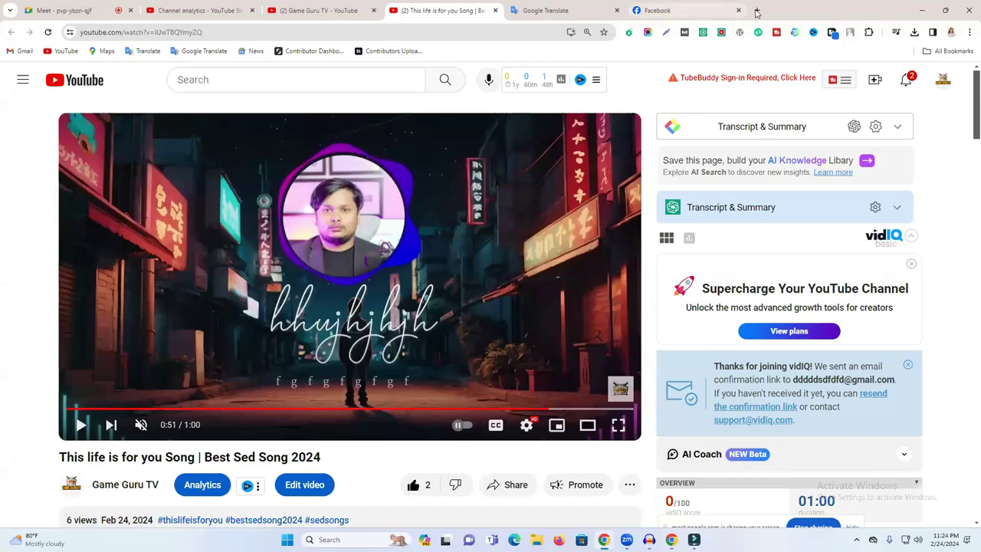
key(ctrl+t)
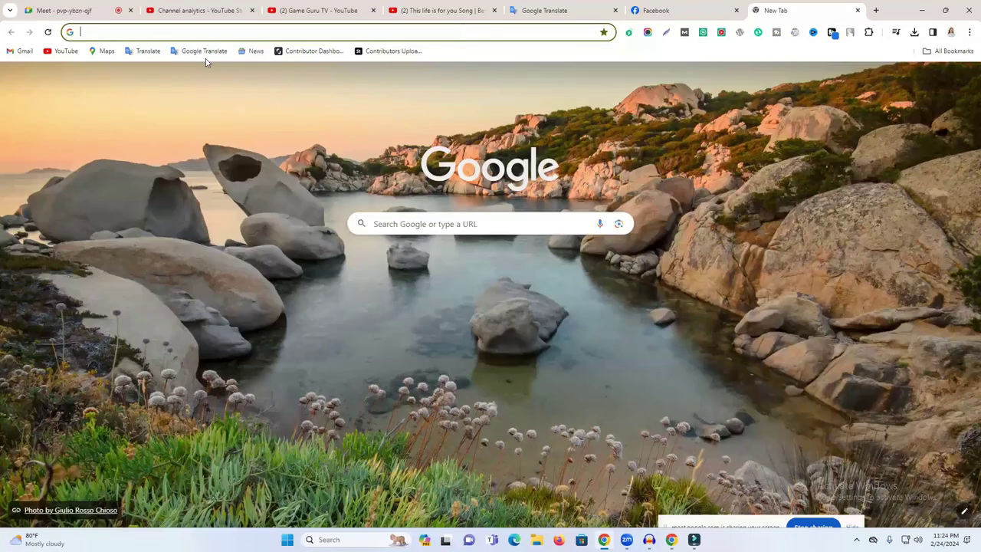
text(leonardo.ai)
key(Return)
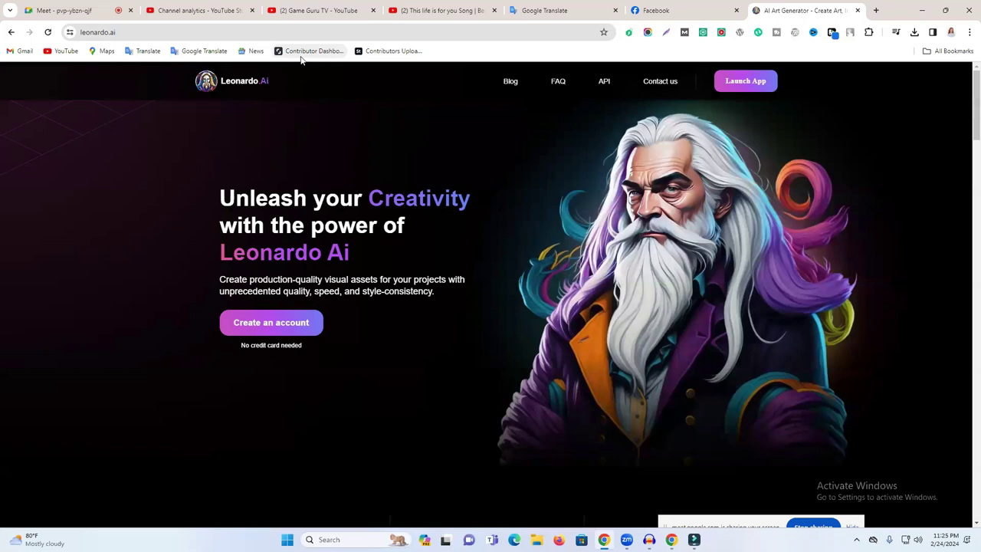
click(739, 89)
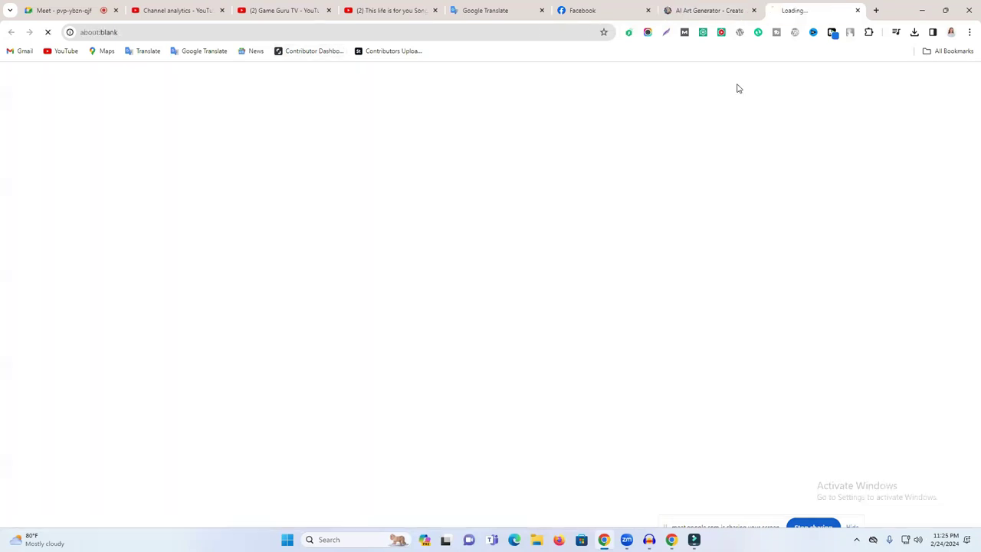
- Switch to the Google Meet tab and dismiss the notice about the remaining call time
click(62, 8)
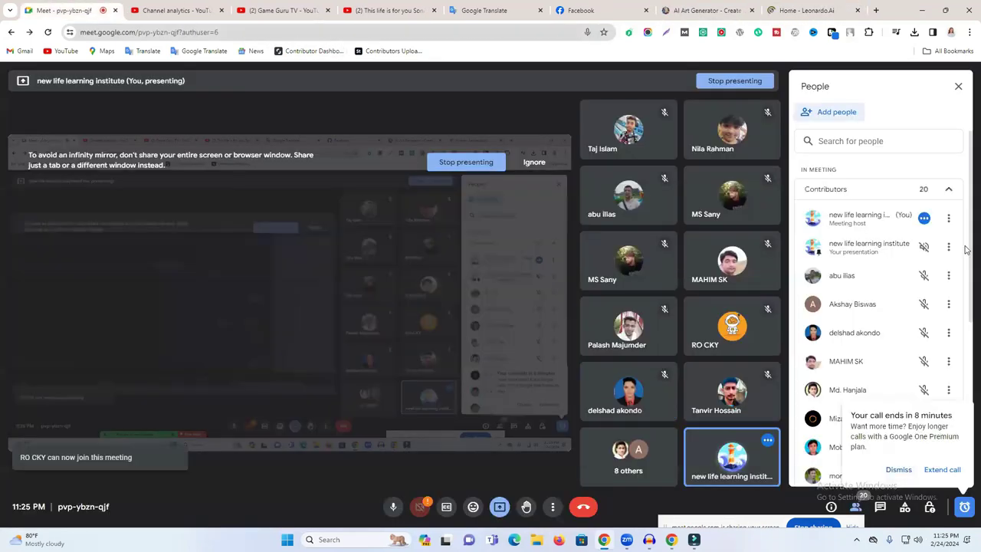
click(898, 469)
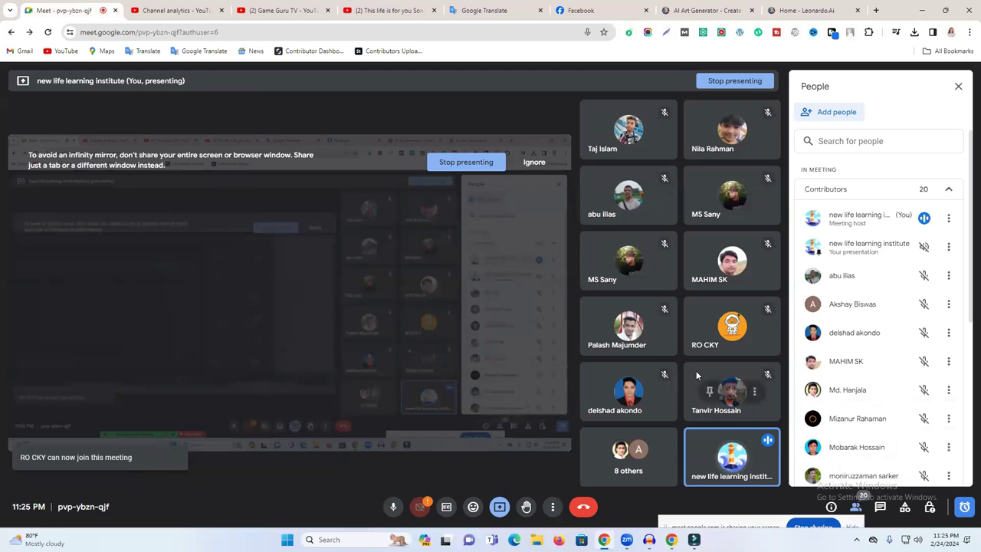
mouse_move(734, 348)
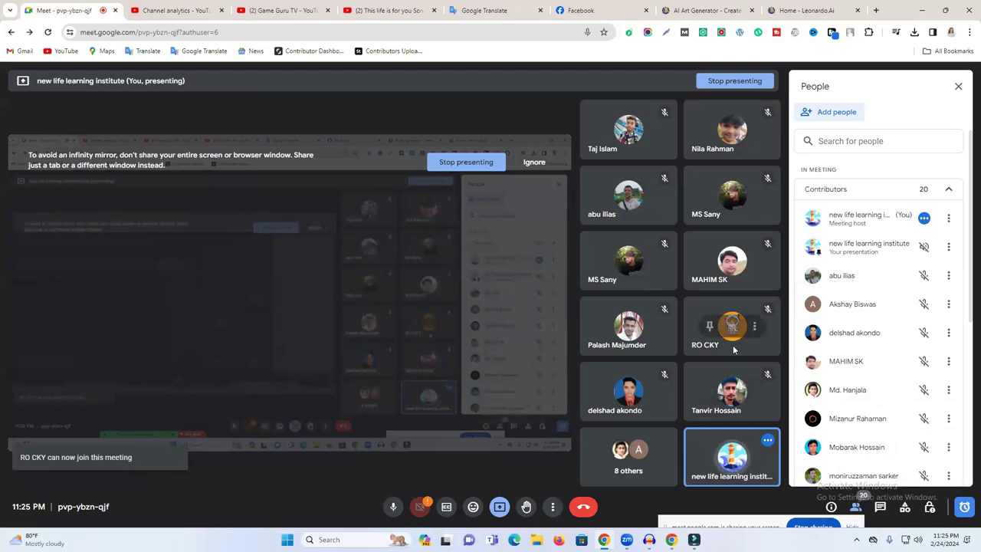
- Return to the Leonardo.Ai home page and browse the Recent Creations gallery for a suitable image idea
click(820, 10)
scroll(675, 322, down, 1)
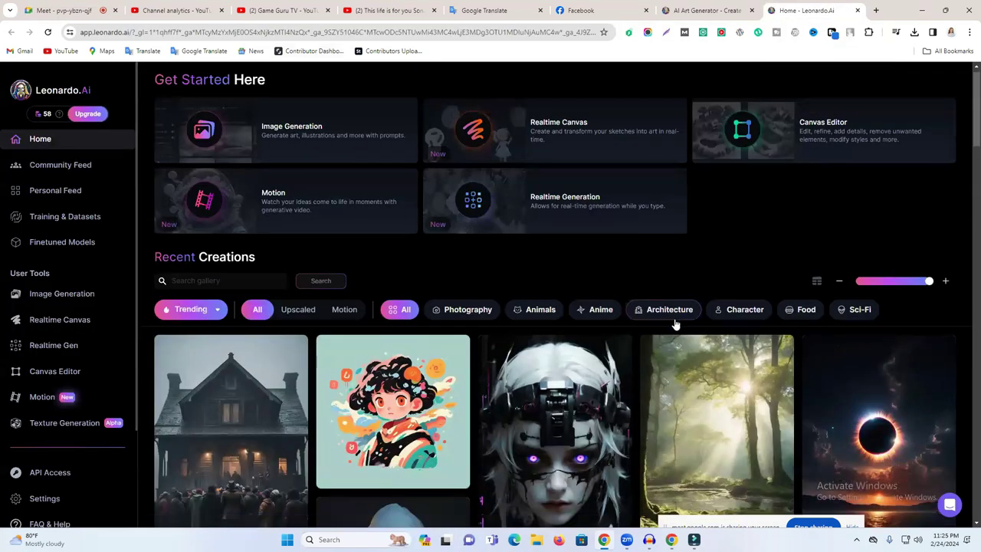
scroll(674, 320, down, 3)
scroll(675, 325, down, 3)
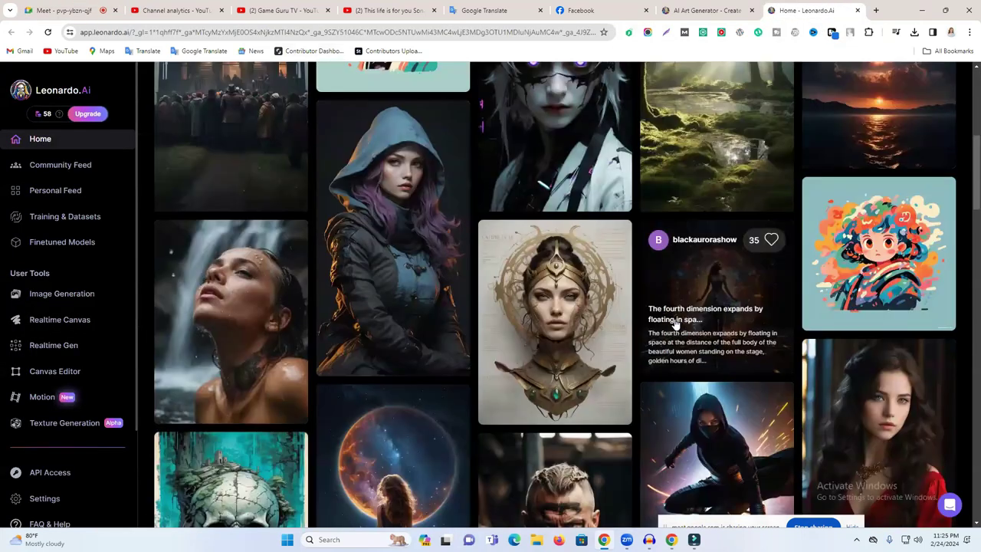
scroll(675, 324, down, 5)
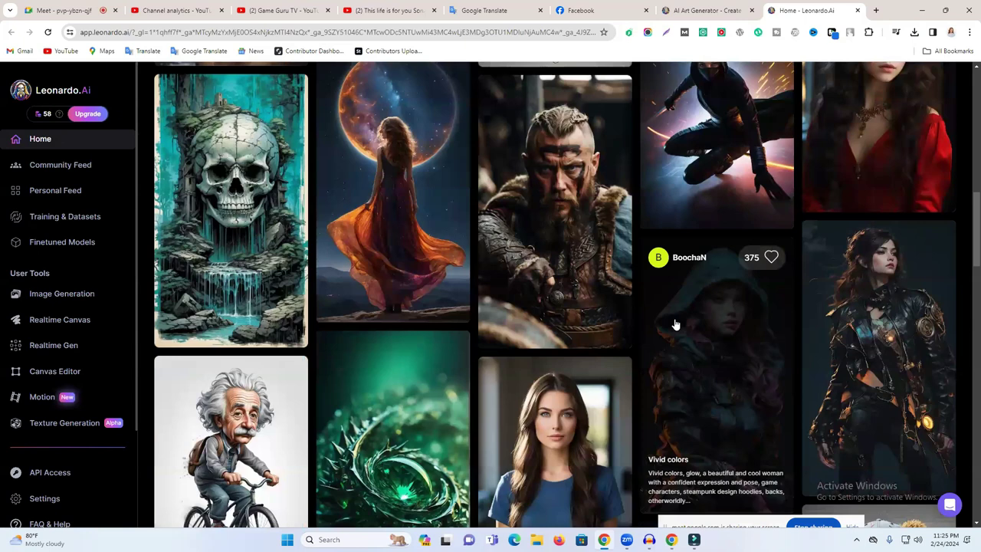
scroll(674, 325, down, 6)
scroll(675, 325, down, 8)
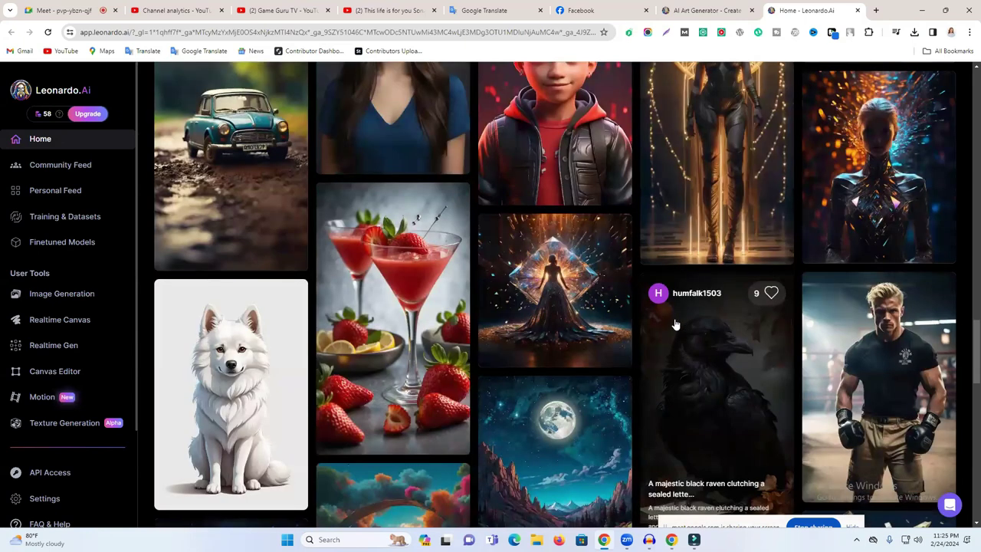
scroll(674, 325, down, 3)
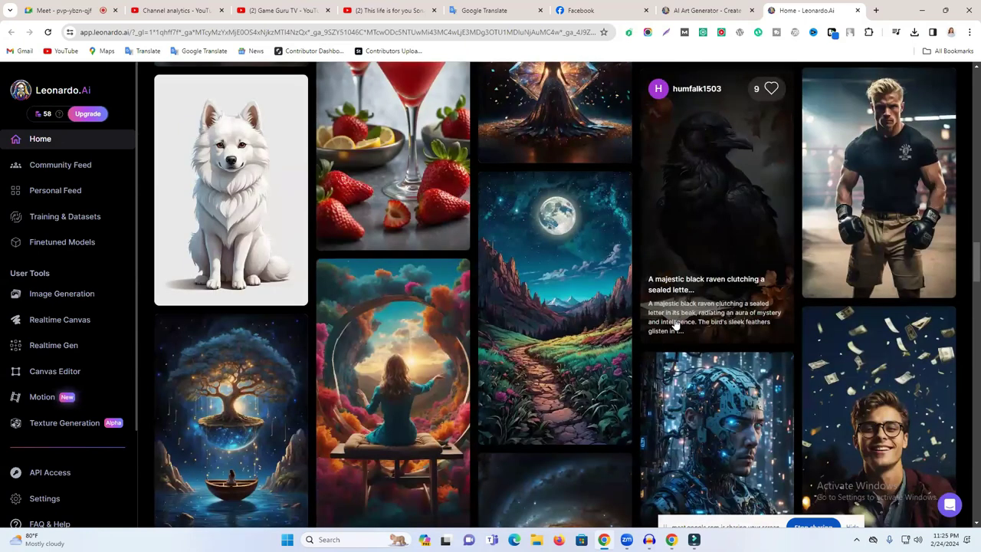
scroll(674, 325, down, 1)
scroll(674, 325, down, 2)
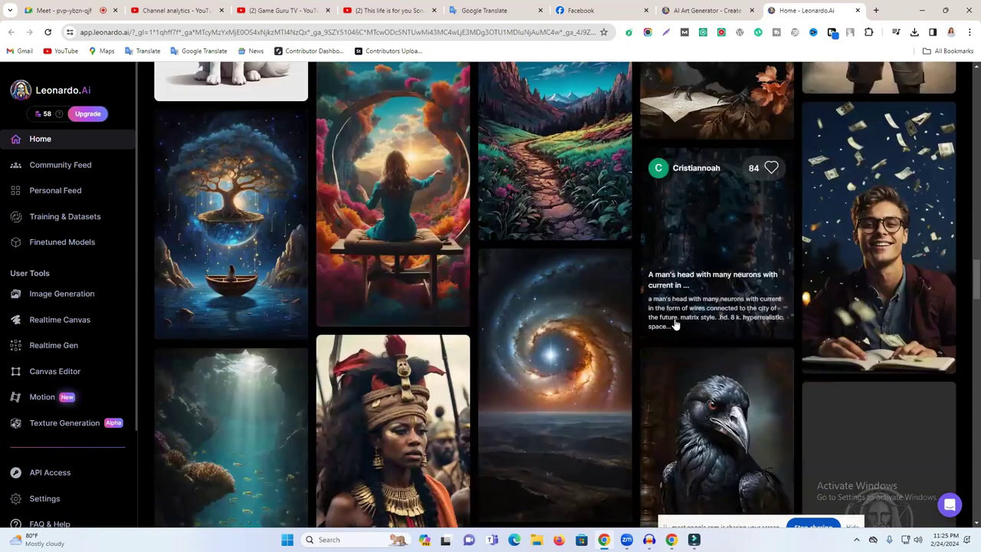
scroll(675, 325, up, 2)
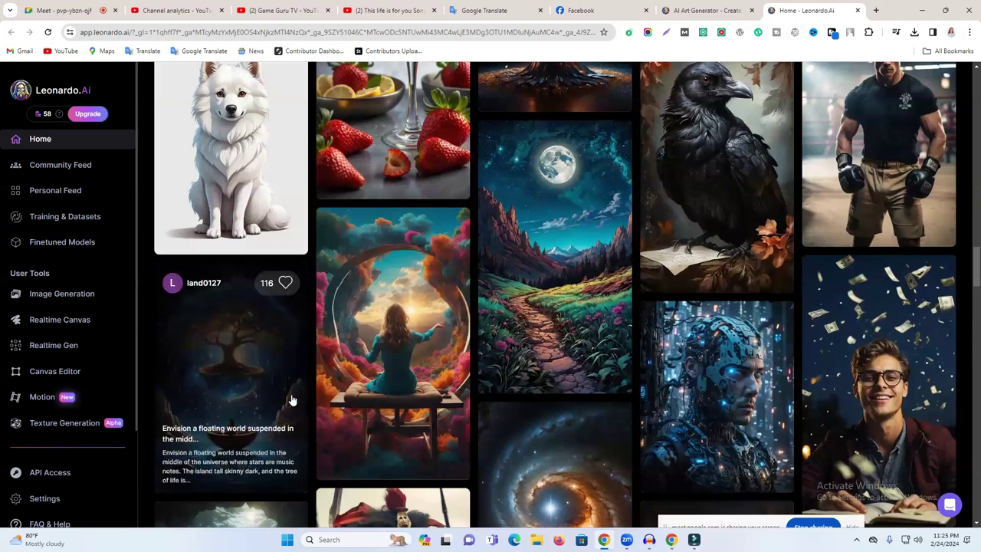
scroll(644, 376, down, 5)
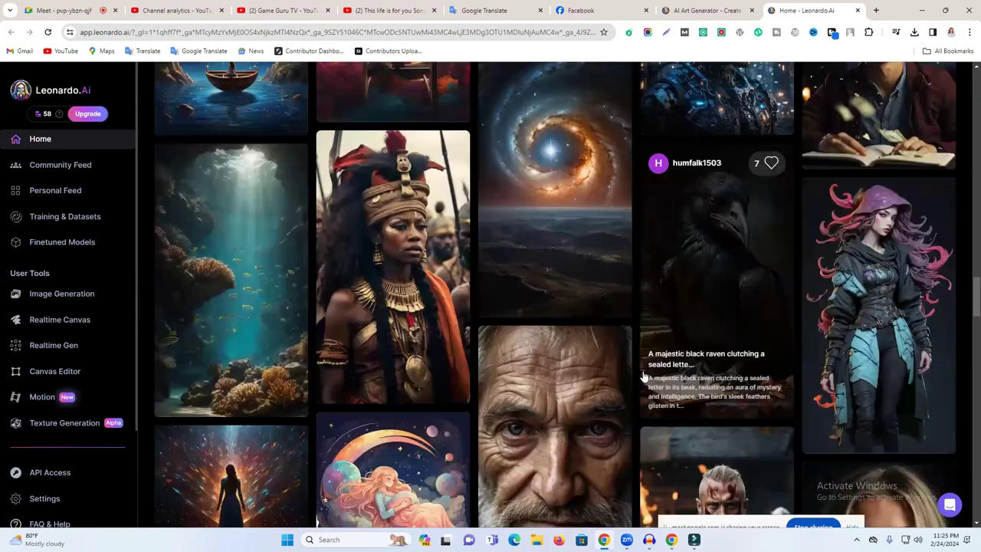
- Open the gallery image of the floating tree above a boat and copy its full prompt text
scroll(239, 220, up, 2)
click(239, 221)
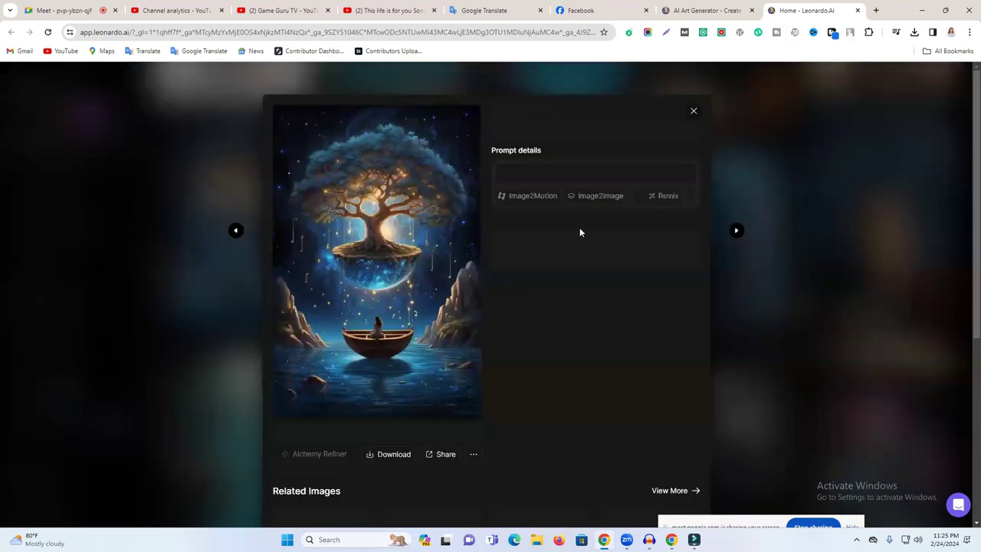
drag(528, 203, 500, 203)
triple_click(527, 203)
right_click(526, 201)
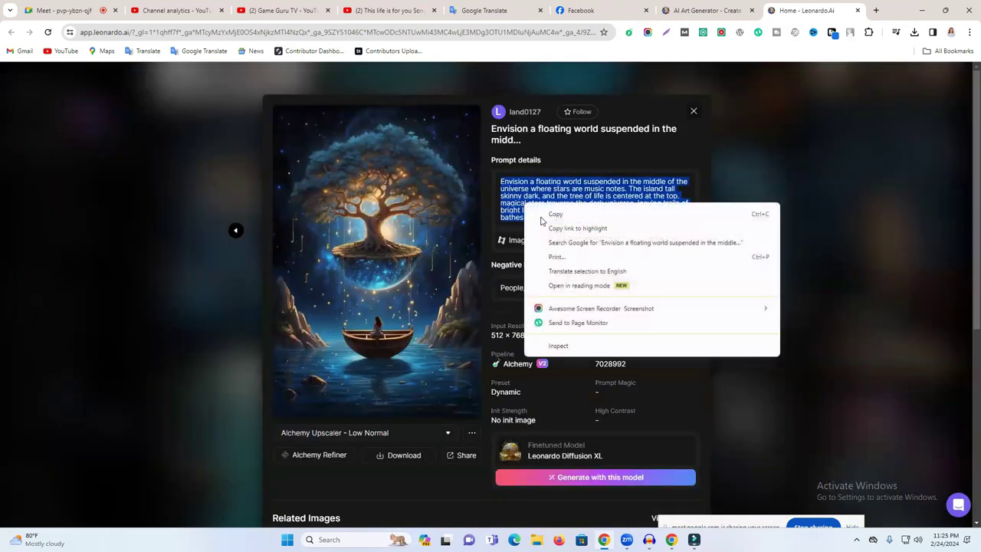
click(579, 215)
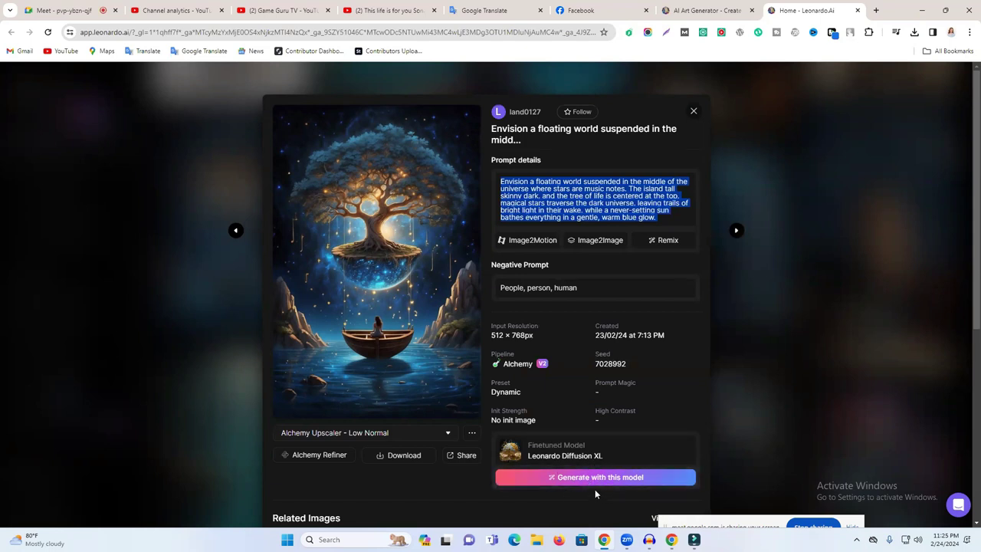
- Leave the image details for the AI Image Generation page and paste the copied floating-world prompt into the prompt field
key(Escape)
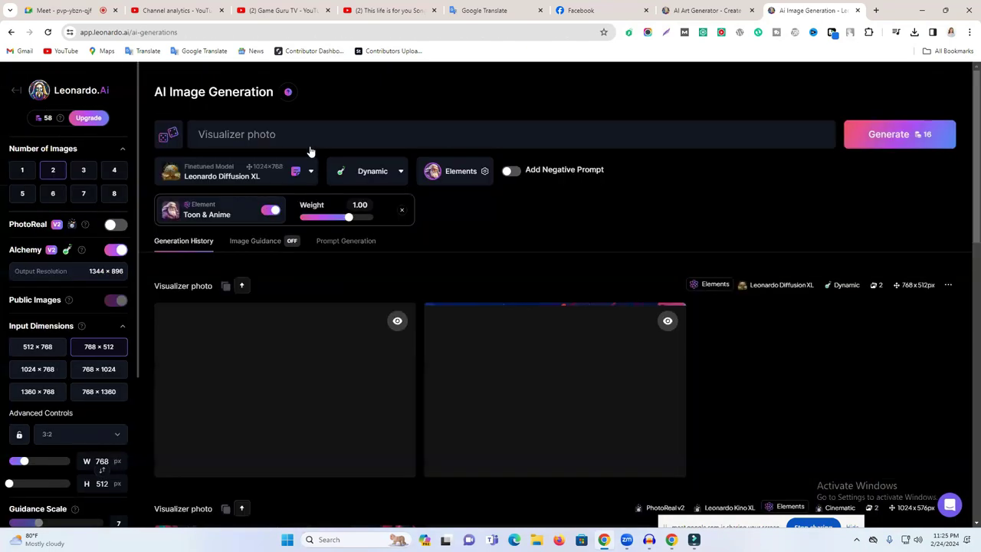
triple_click(306, 134)
key(ctrl+v)
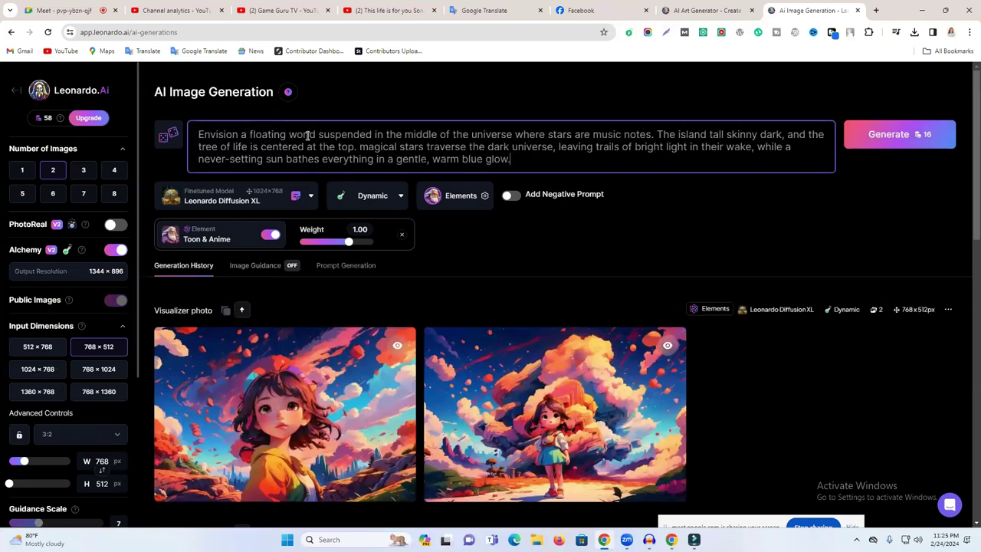
- Set the aspect ratio to 16:9 and generate images from the floating-world prompt
click(69, 434)
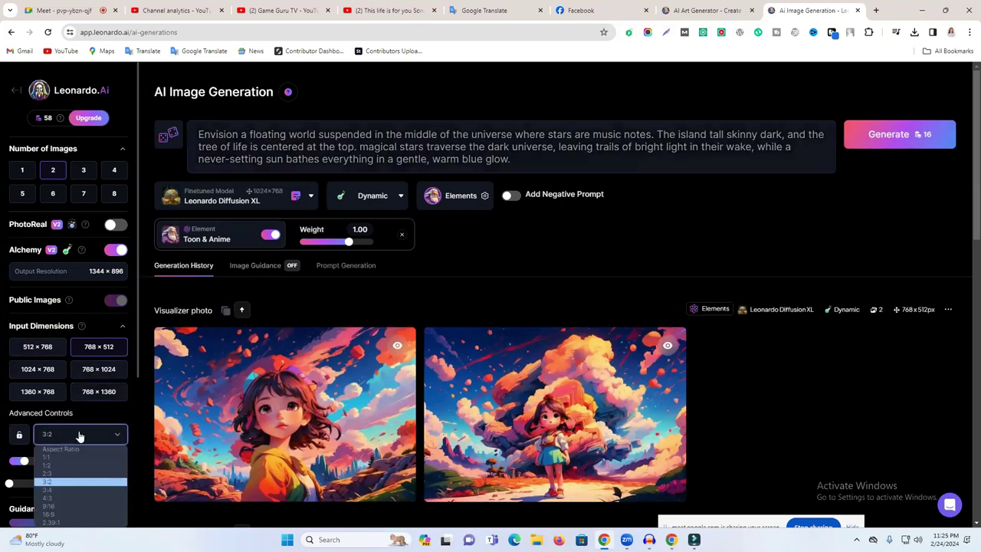
click(85, 515)
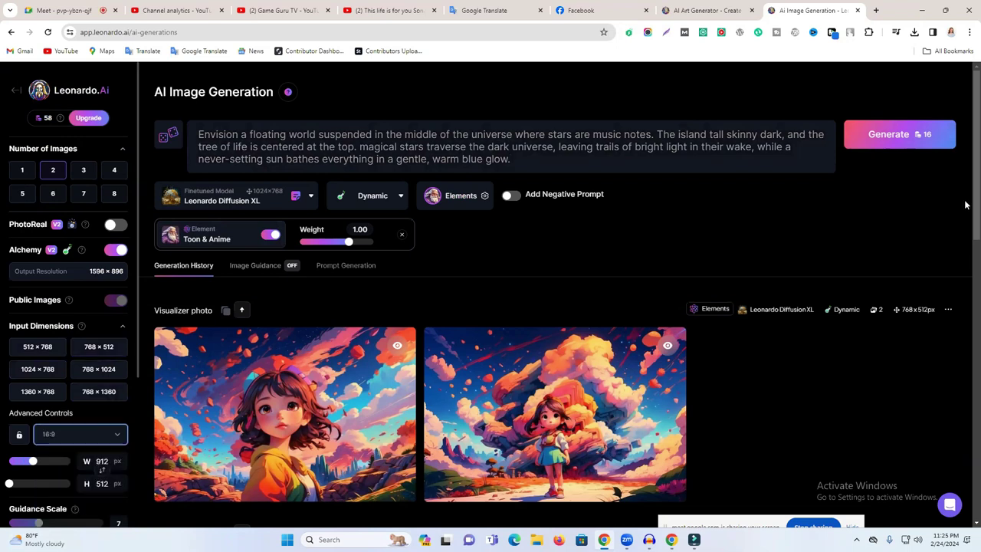
click(902, 136)
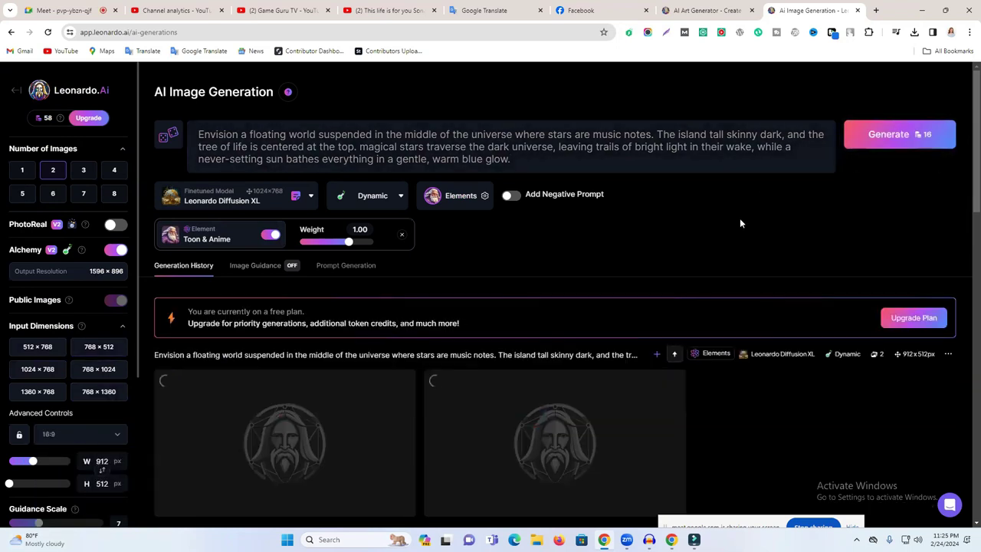
scroll(739, 219, down, 2)
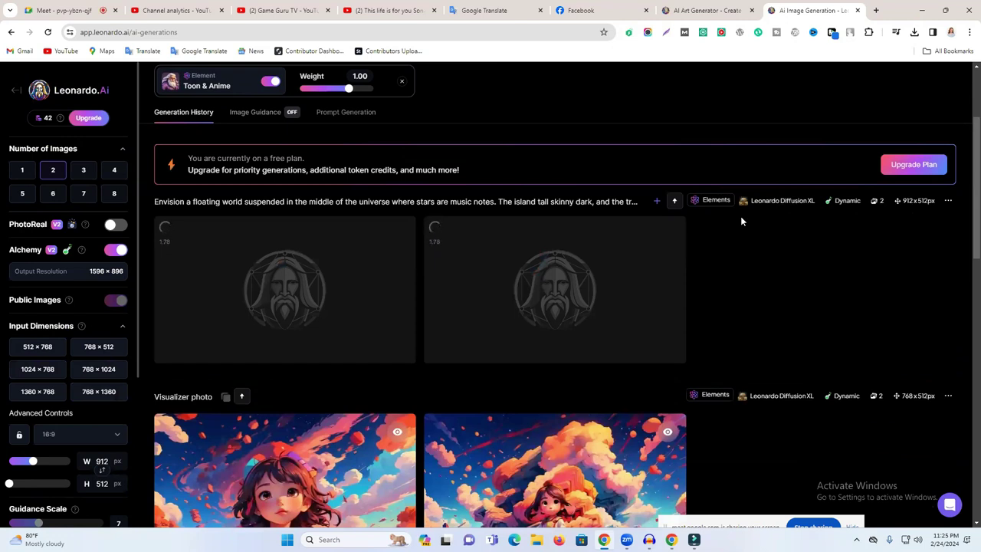
scroll(741, 220, up, 2)
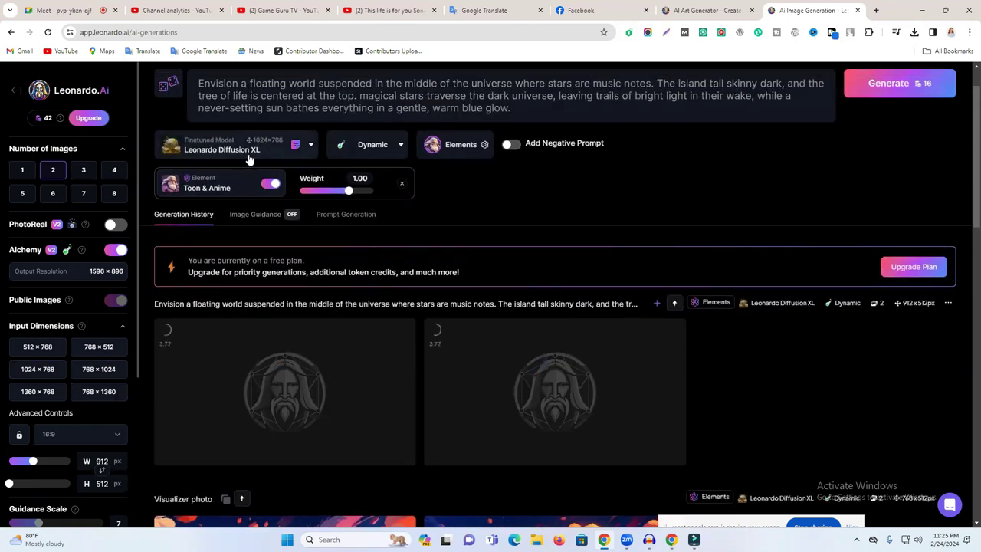